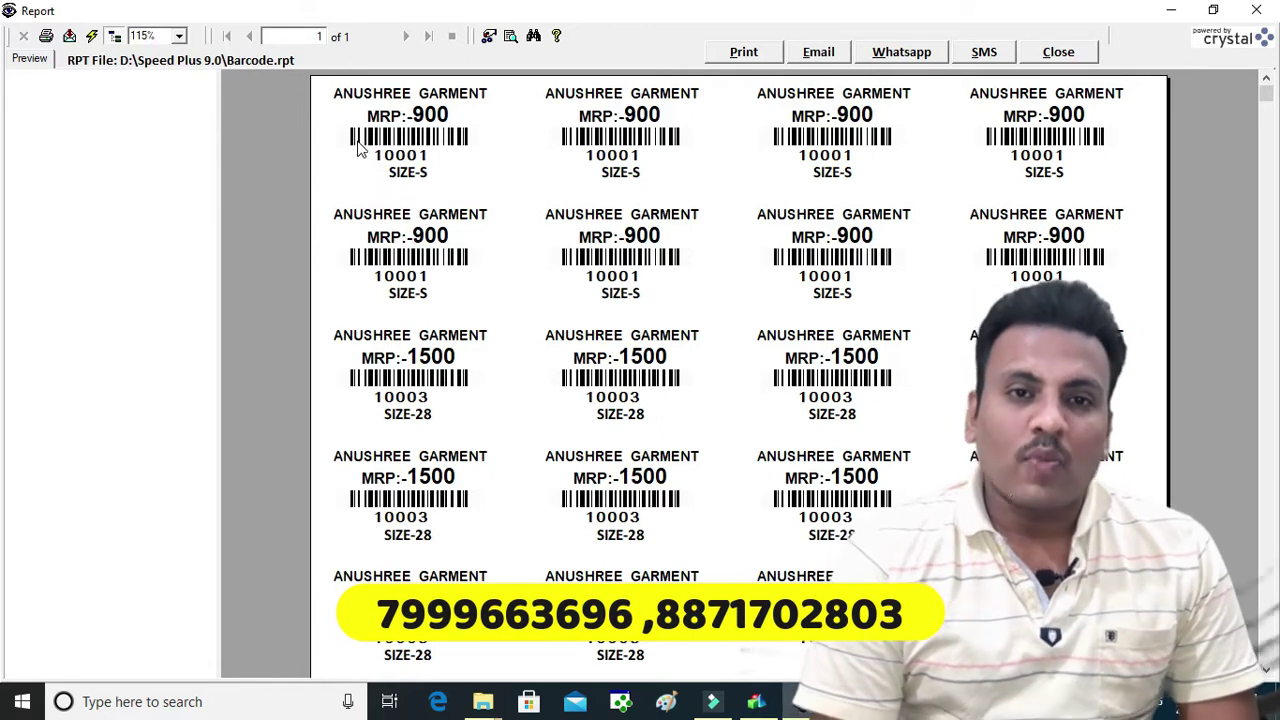
Review the label's barcode, SIZE-S, MRP 900 and shop name, then choose PDF export to disk file
{"action": "left_click", "coordinate": [383, 137]}
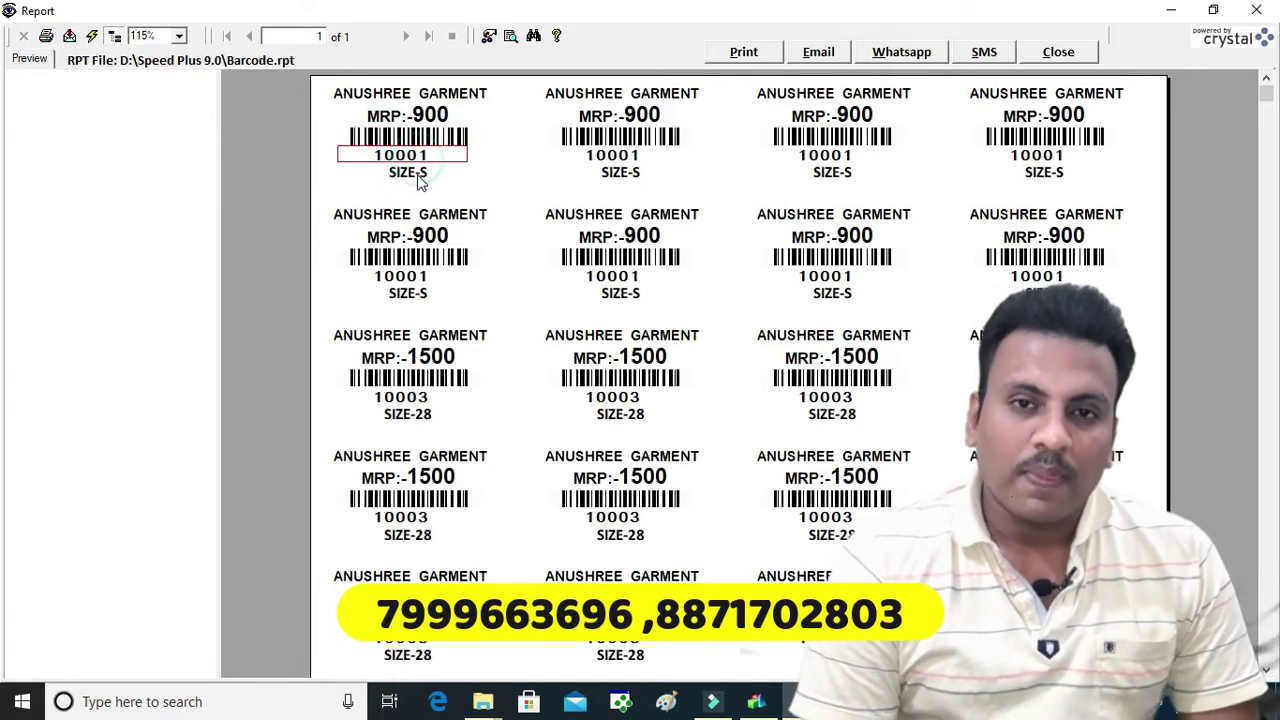
{"action": "left_click", "coordinate": [416, 172]}
{"action": "left_click", "coordinate": [405, 117]}
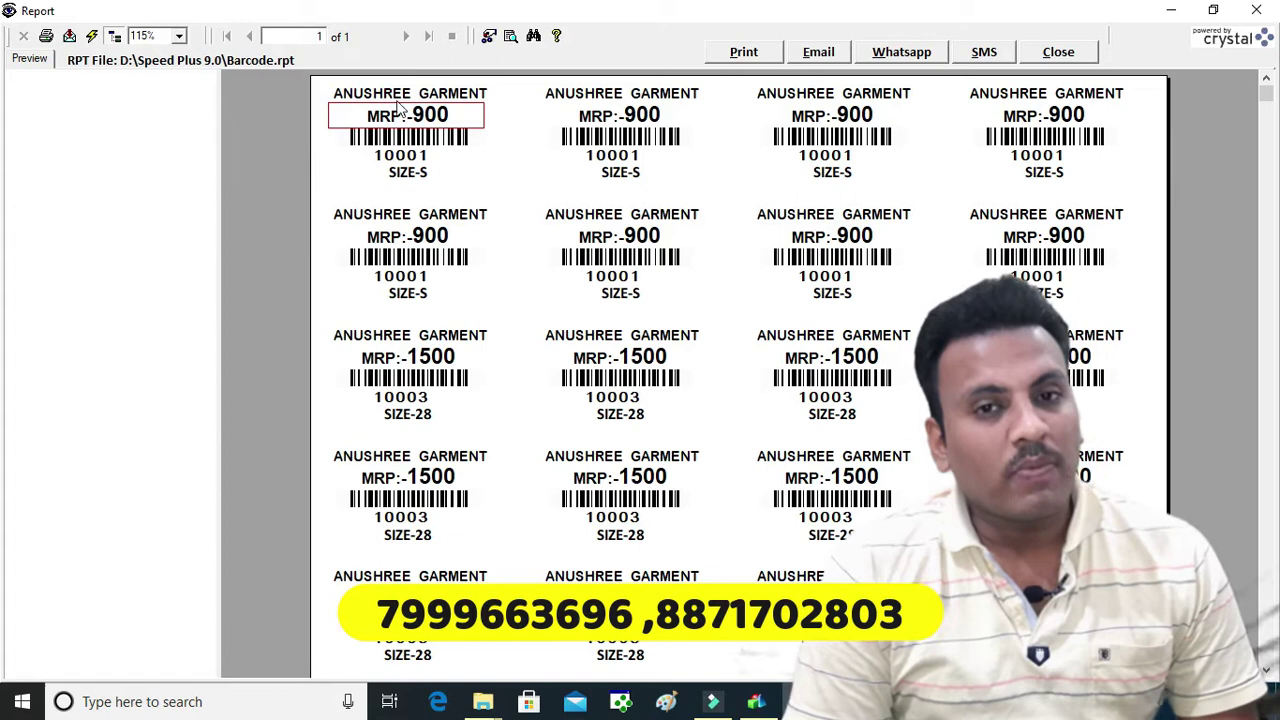
{"action": "left_click", "coordinate": [400, 95]}
{"action": "scroll", "coordinate": [461, 153], "scroll_direction": "down", "scroll_amount": 4}
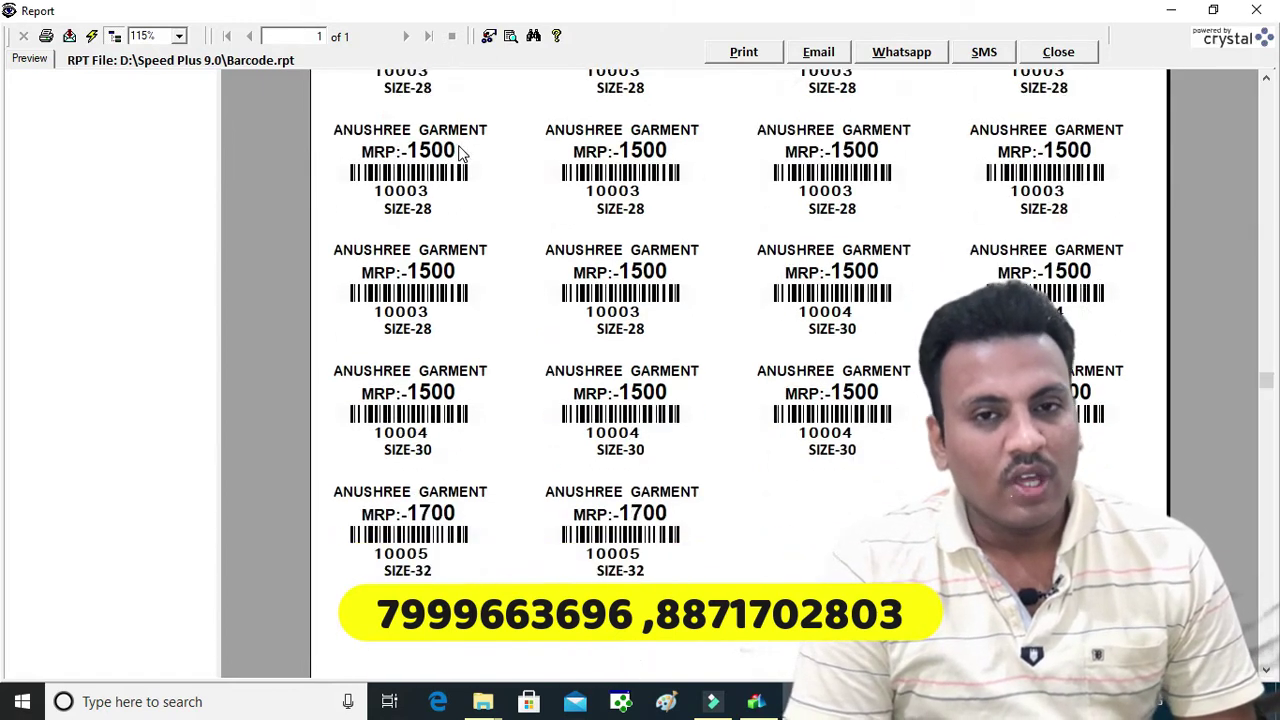
{"action": "scroll", "coordinate": [461, 154], "scroll_direction": "up", "scroll_amount": 4}
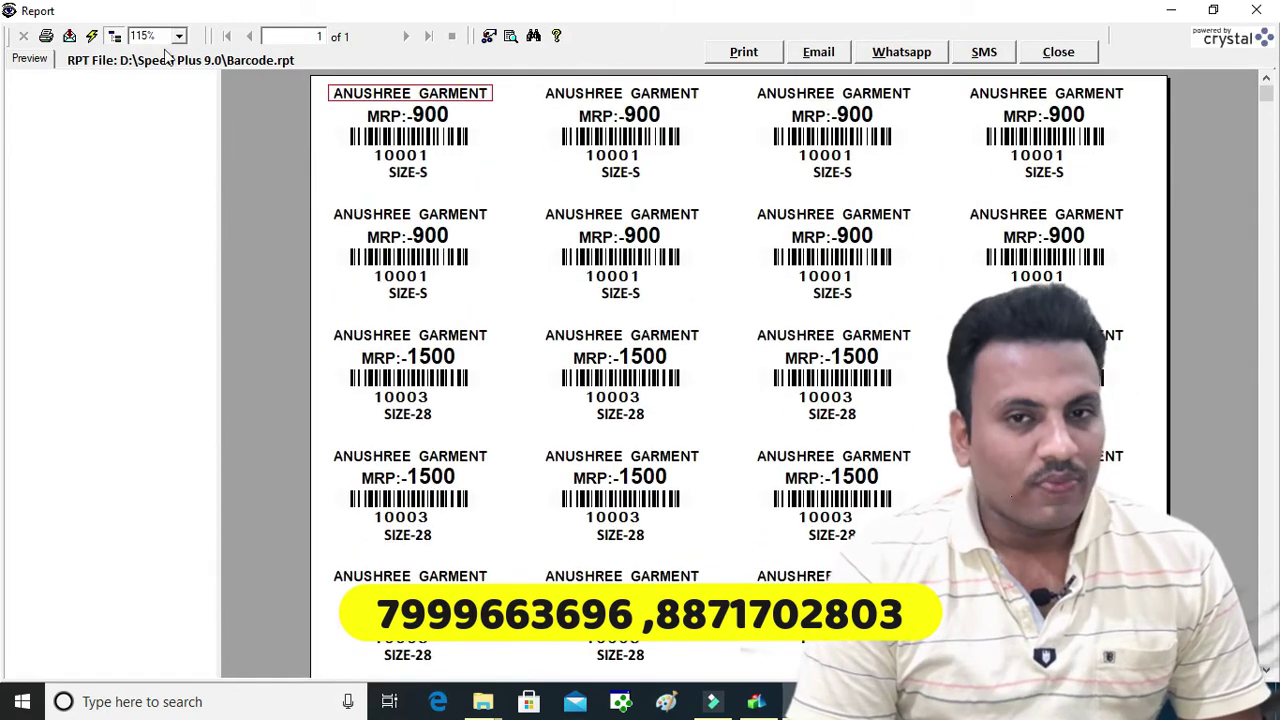
{"action": "left_click", "coordinate": [70, 36]}
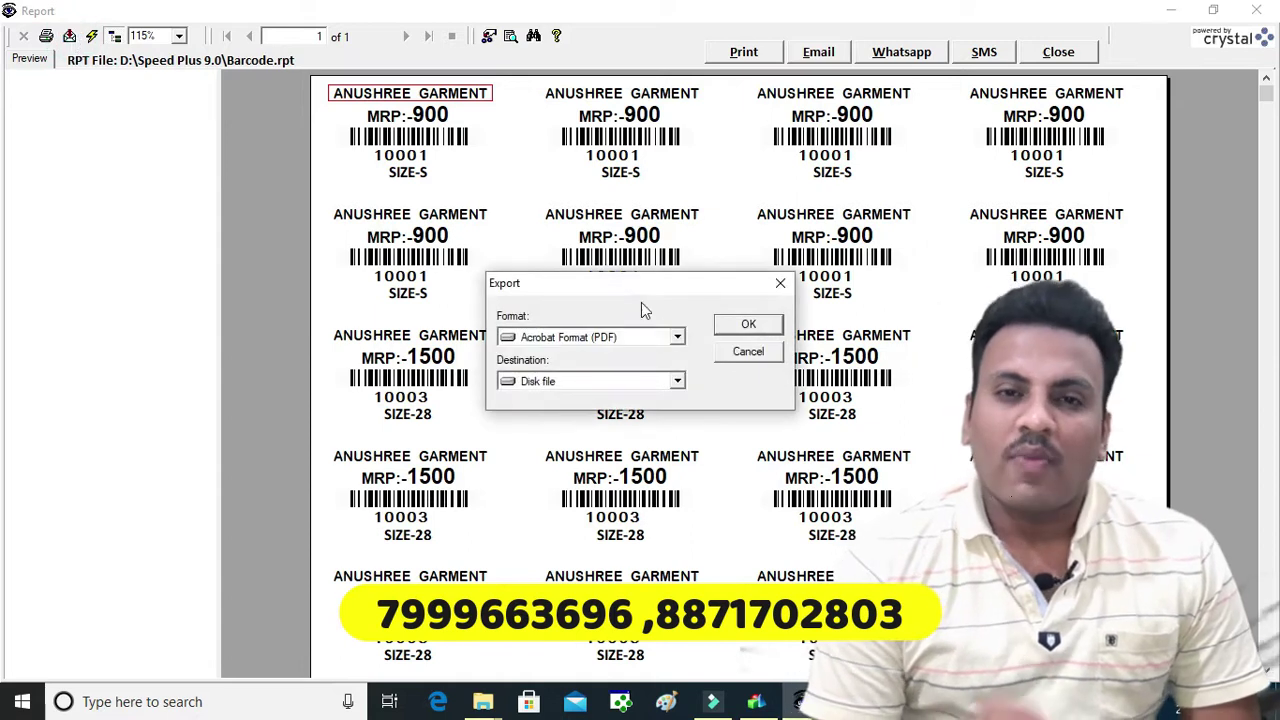
Export all pages of the barcode labels as a PDF named Barcode on the Desktop
{"action": "left_click", "coordinate": [748, 325]}
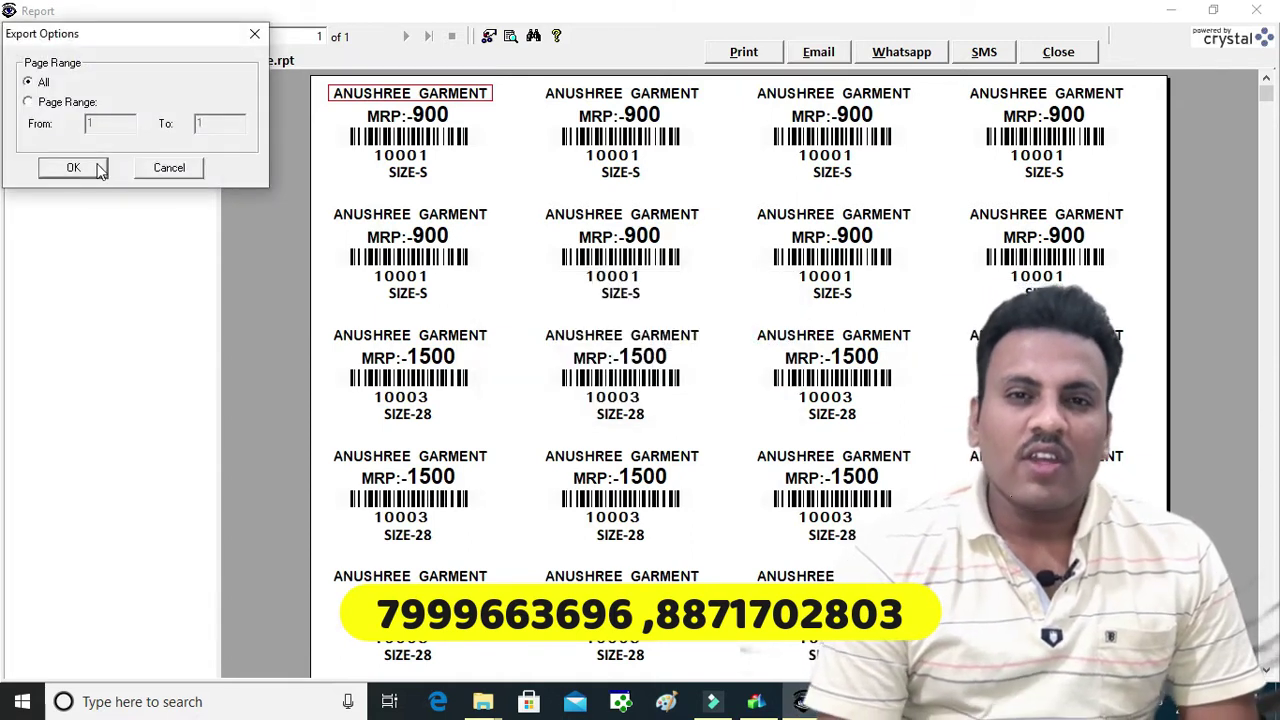
{"action": "left_click", "coordinate": [72, 165]}
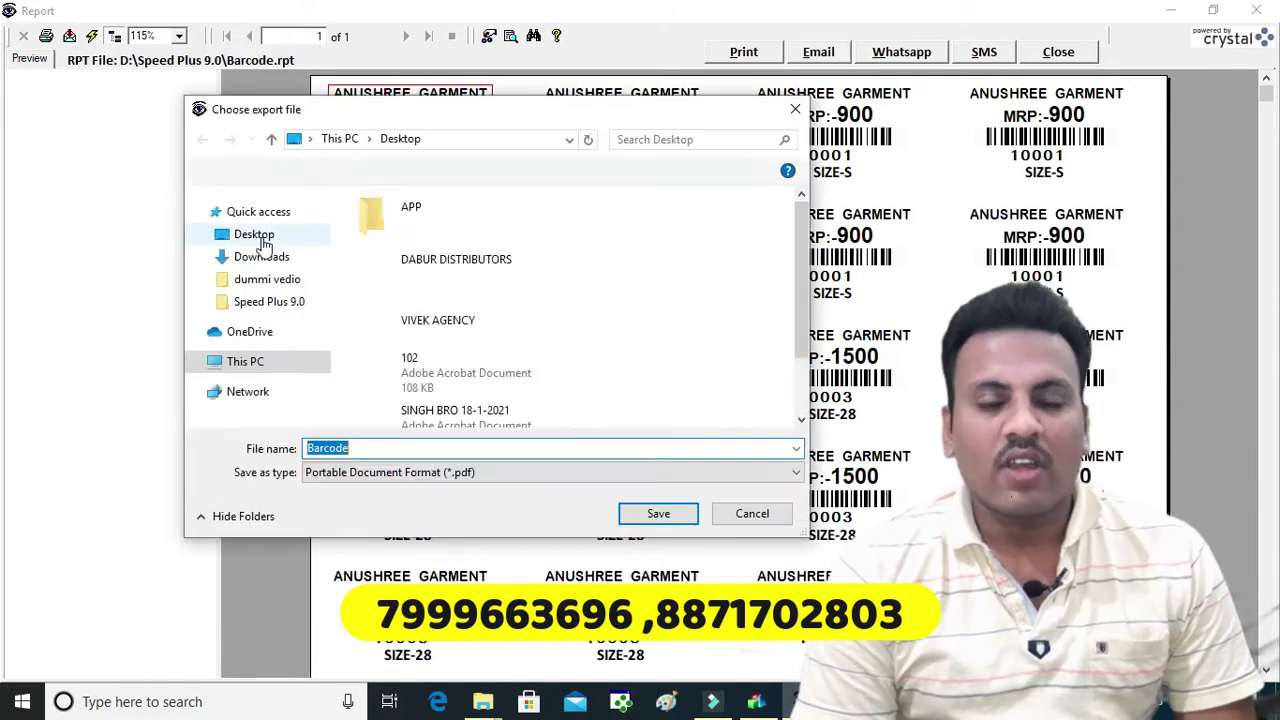
{"action": "left_click", "coordinate": [258, 229]}
{"action": "left_click", "coordinate": [254, 249]}
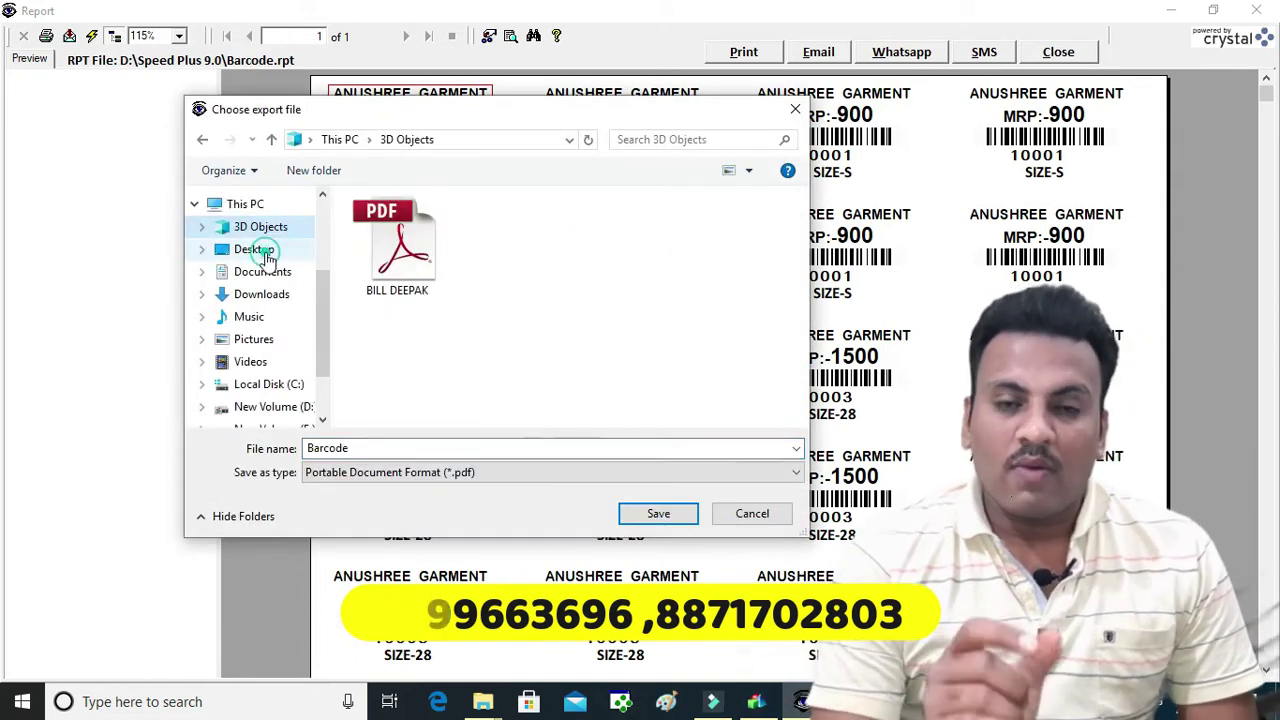
{"action": "left_click", "coordinate": [658, 513]}
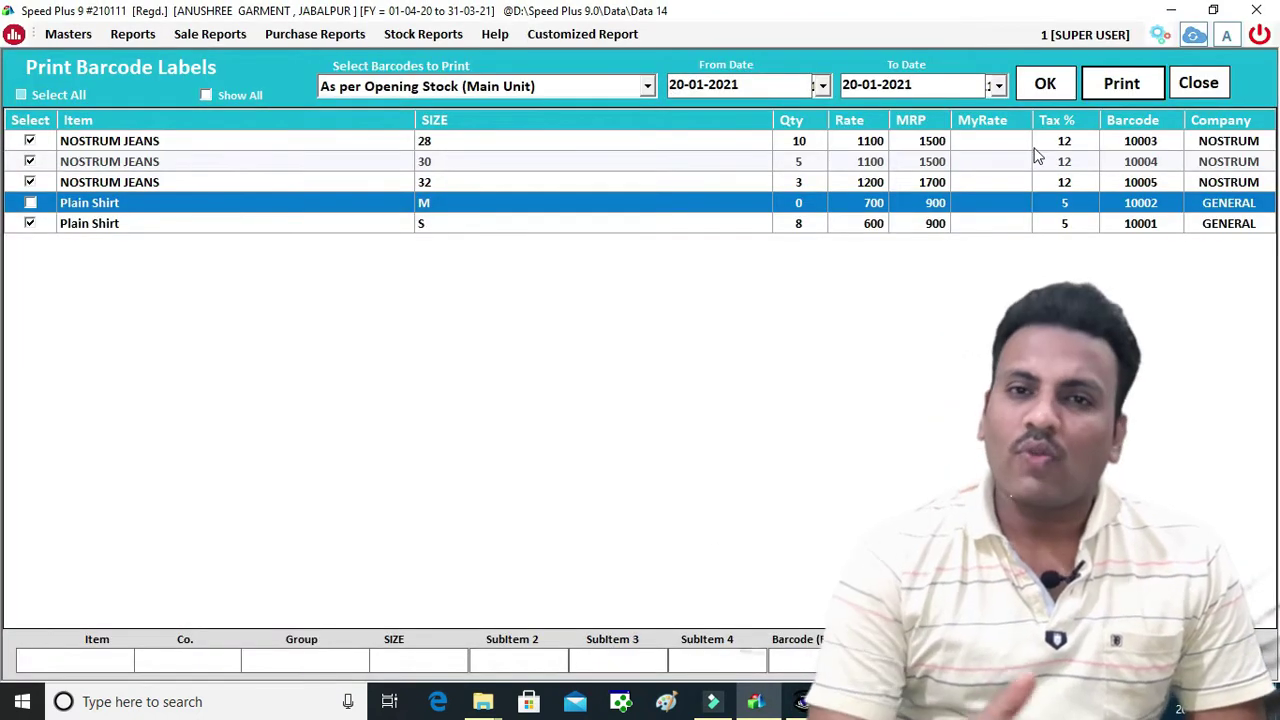
Reprint the ticked items' barcode labels with 0 blank labels
{"action": "left_click", "coordinate": [1117, 82]}
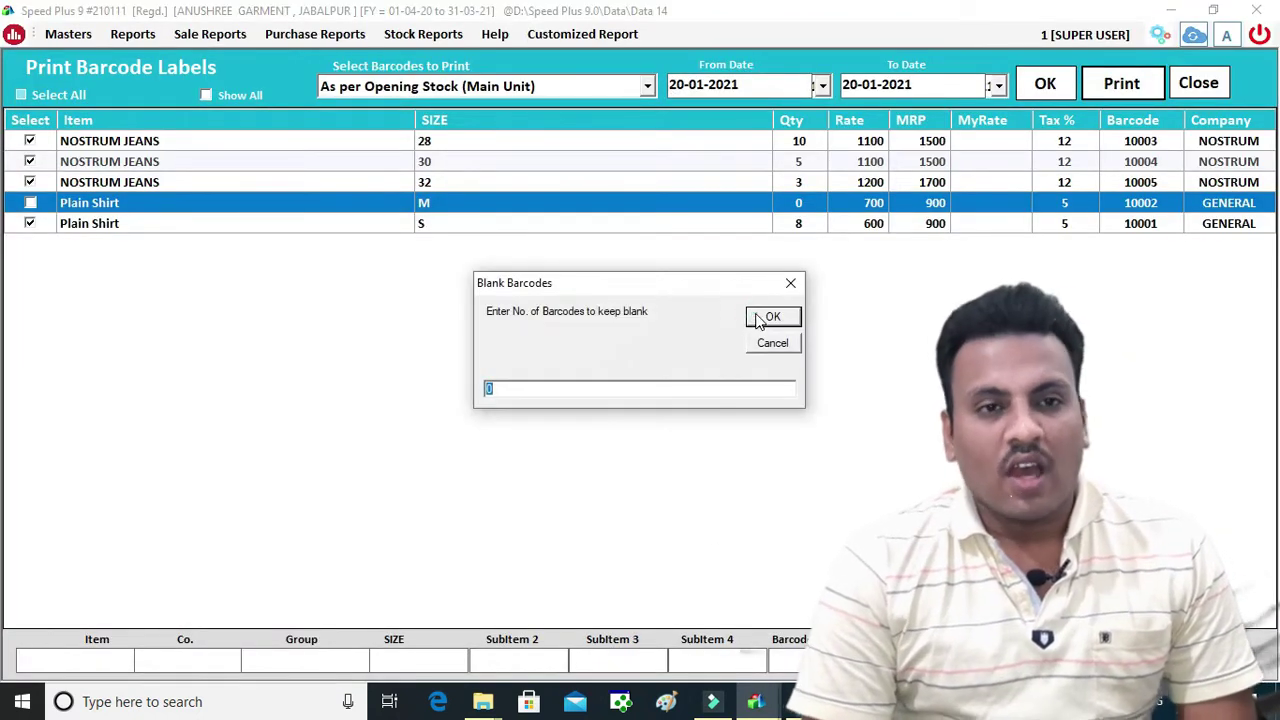
{"action": "left_click", "coordinate": [770, 317]}
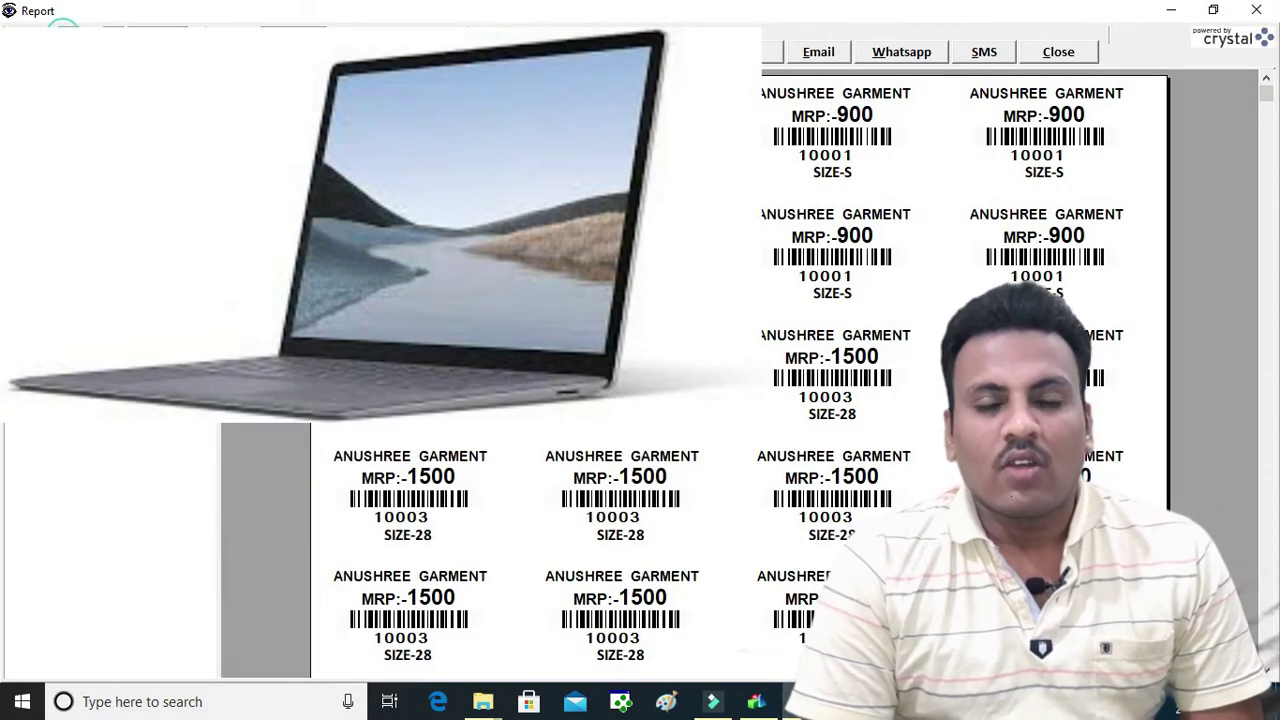
Confirm a PDF export of all pages, then review barcode.pdf in Adobe Reader and close it
{"action": "left_click", "coordinate": [741, 337]}
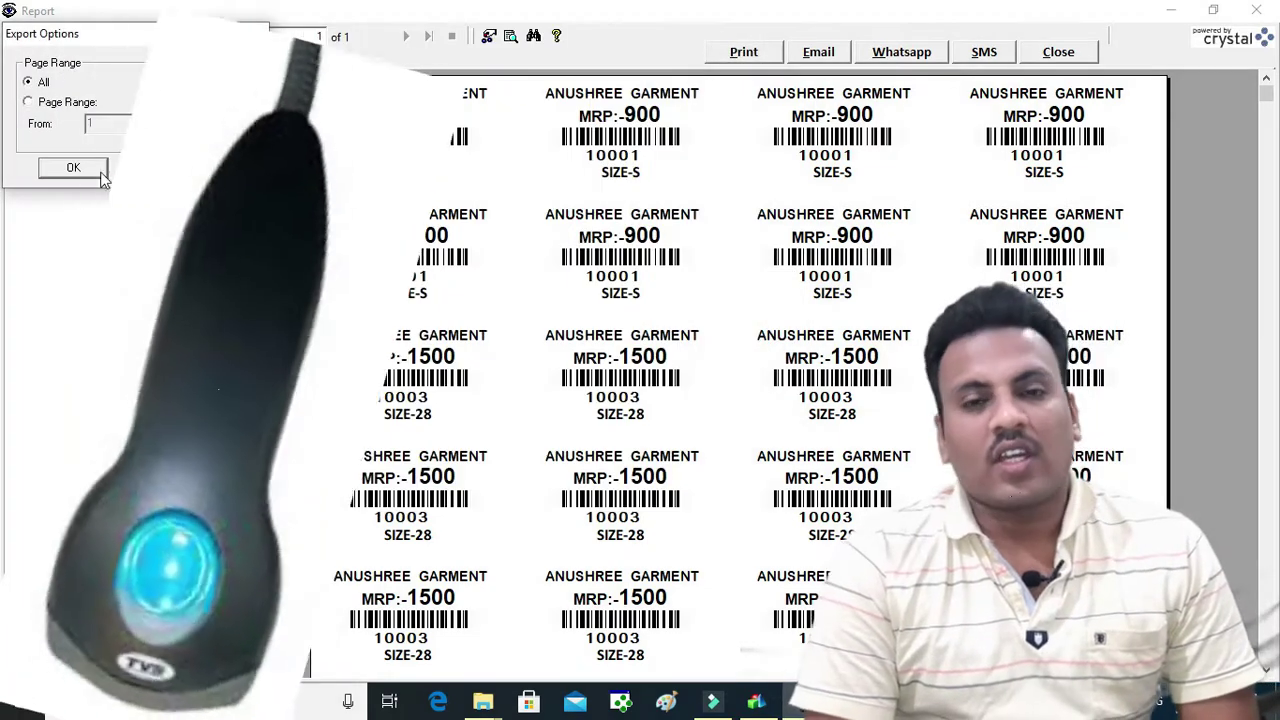
{"action": "left_click", "coordinate": [92, 166]}
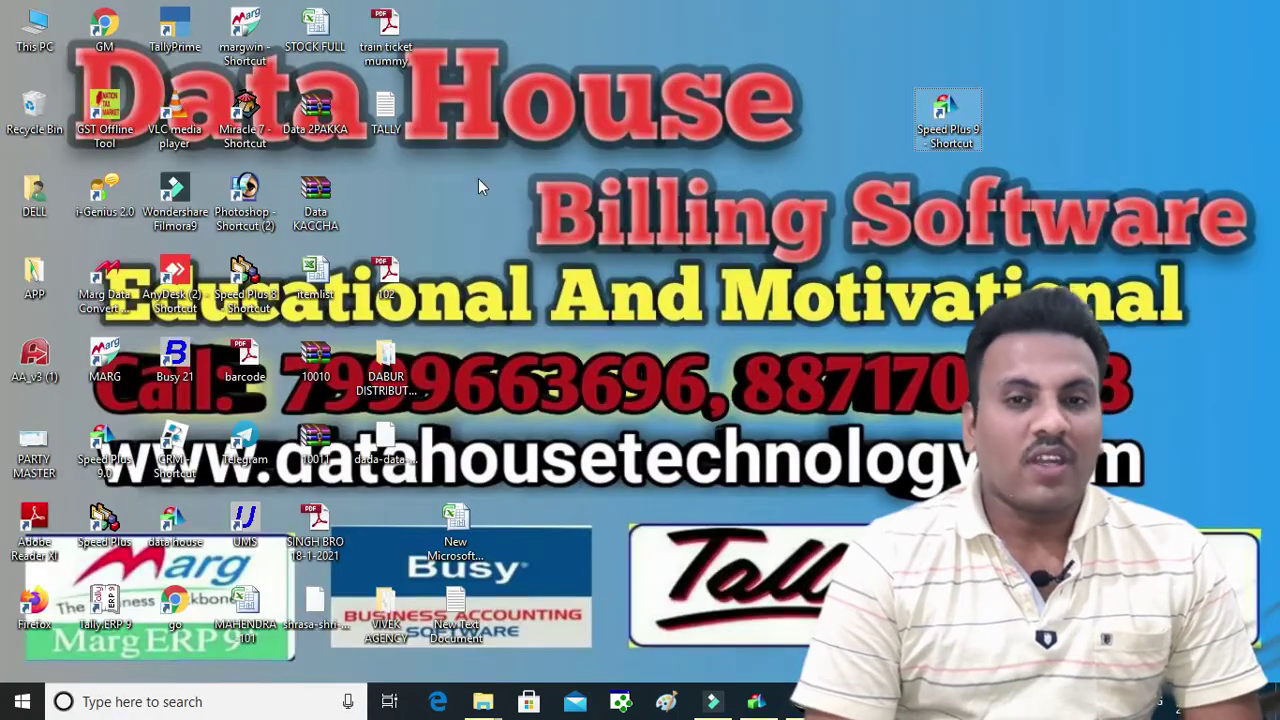
{"action": "double_click", "coordinate": [246, 360]}
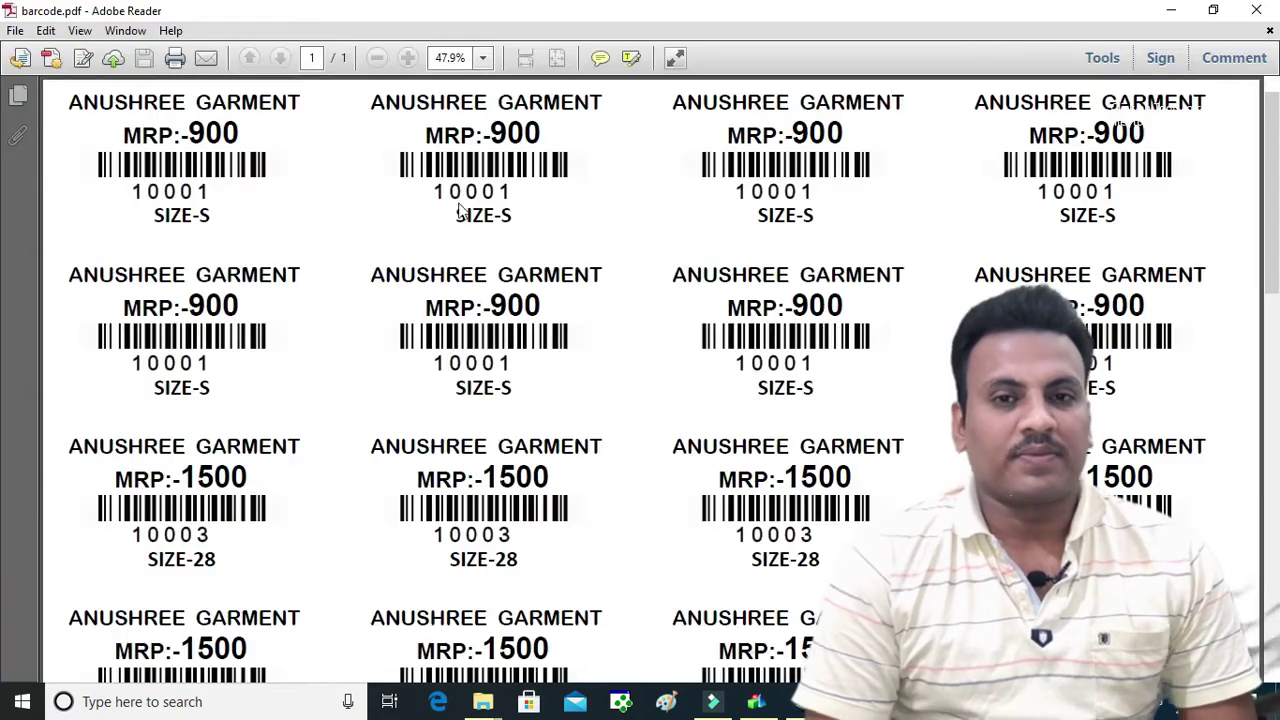
{"action": "scroll", "coordinate": [335, 170], "scroll_direction": "down", "scroll_amount": 5}
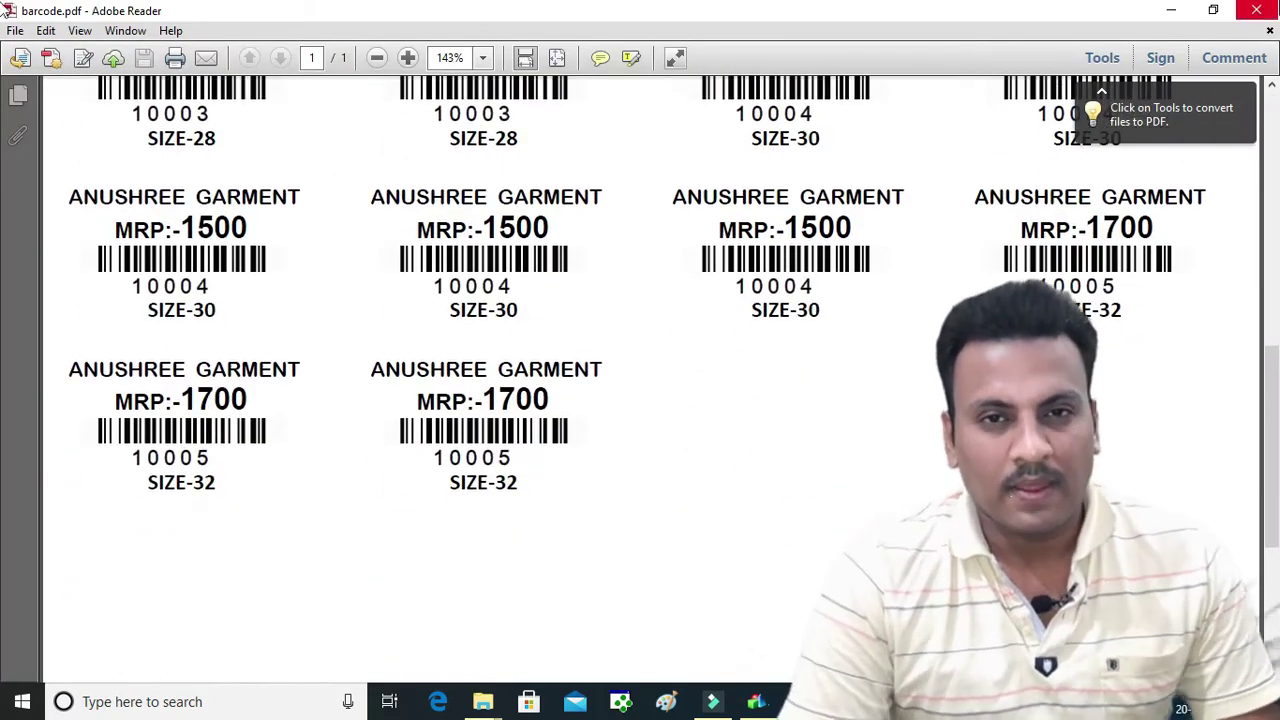
{"action": "left_click", "coordinate": [1256, 10]}
Cancel the extra export, close the barcode labels report and select the NOSTRUM JEANS size 28 row
{"action": "left_click", "coordinate": [745, 514]}
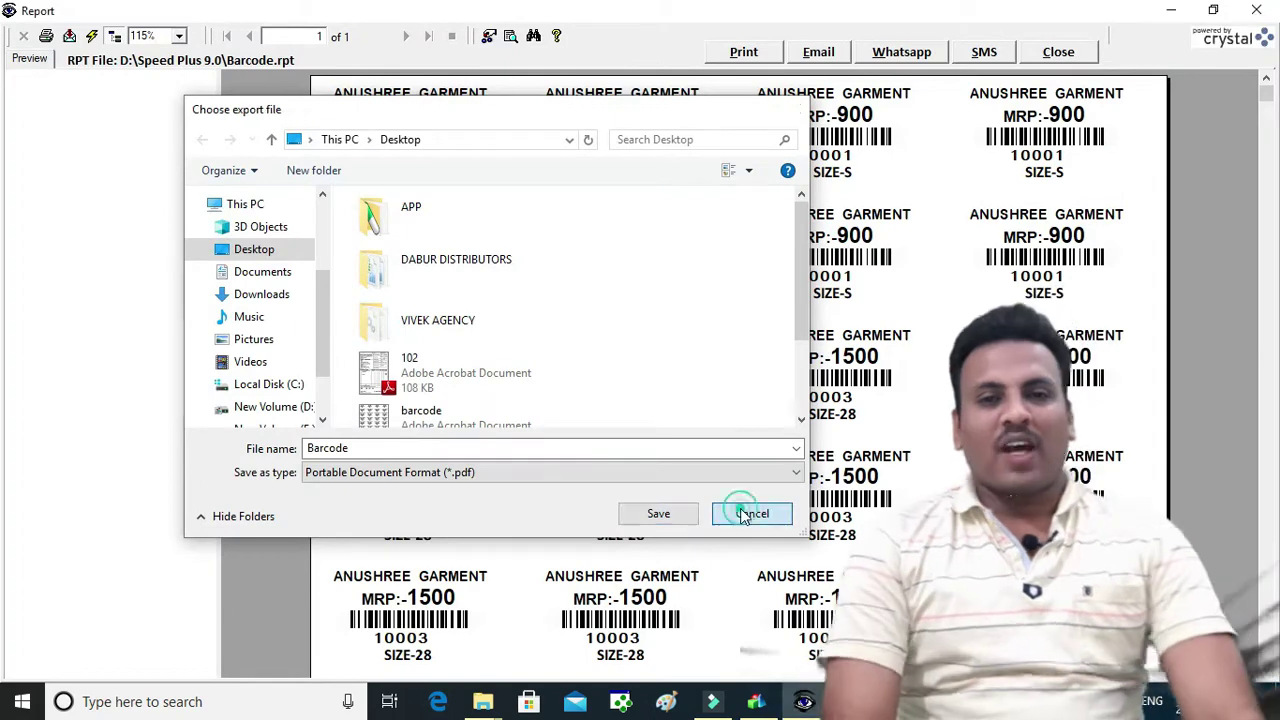
{"action": "left_click", "coordinate": [1058, 51]}
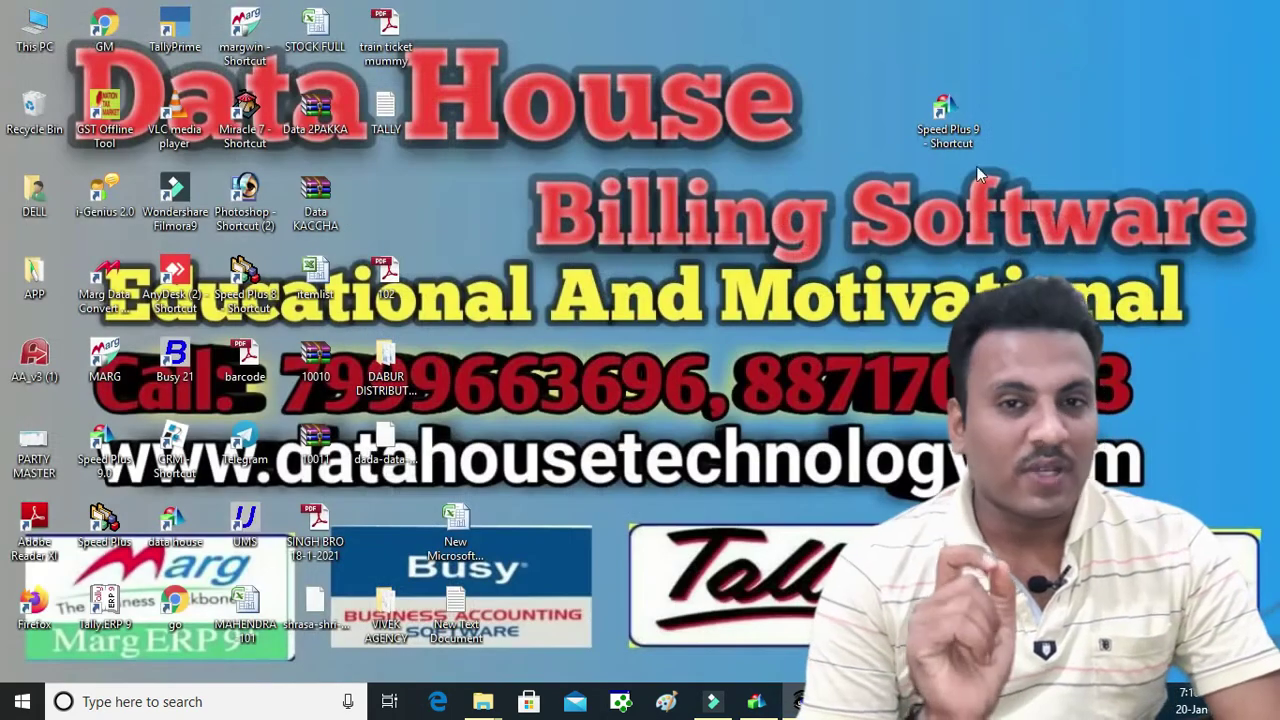
{"action": "left_click", "coordinate": [756, 700]}
{"action": "left_click", "coordinate": [803, 701]}
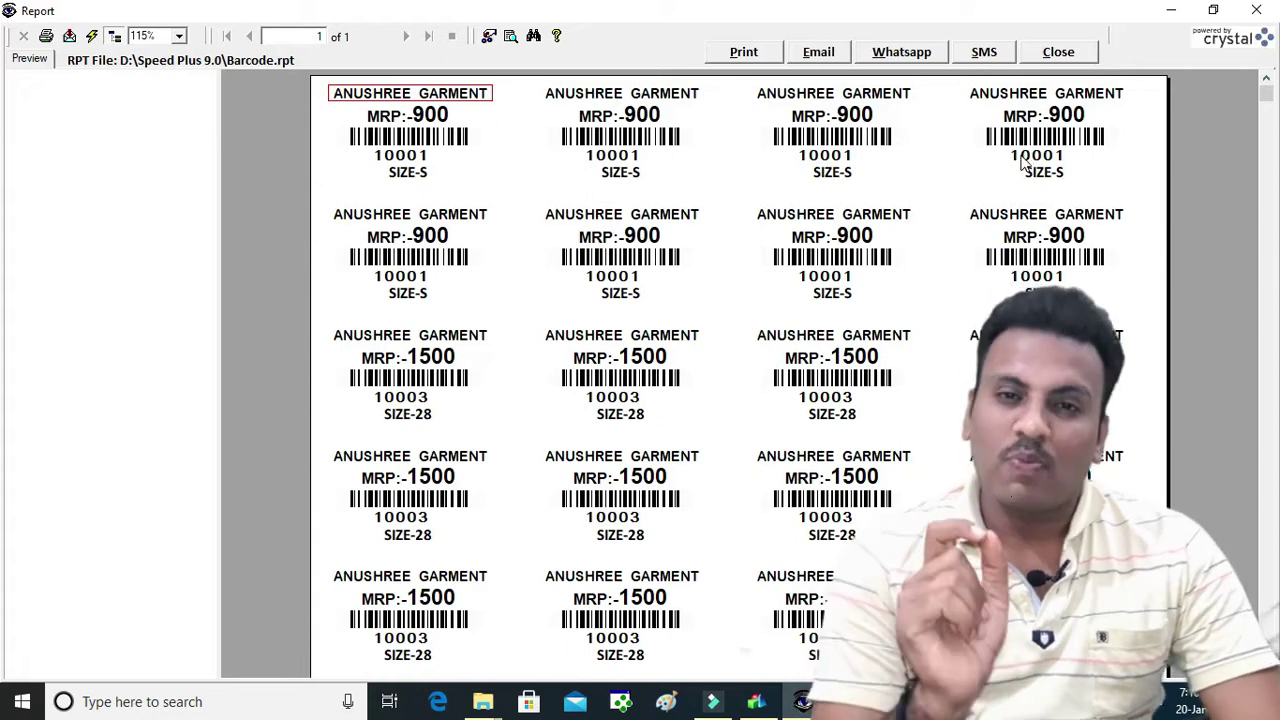
{"action": "left_click_drag", "start_coordinate": [1268, 93], "coordinate": [1266, 344]}
{"action": "left_click", "coordinate": [1060, 54]}
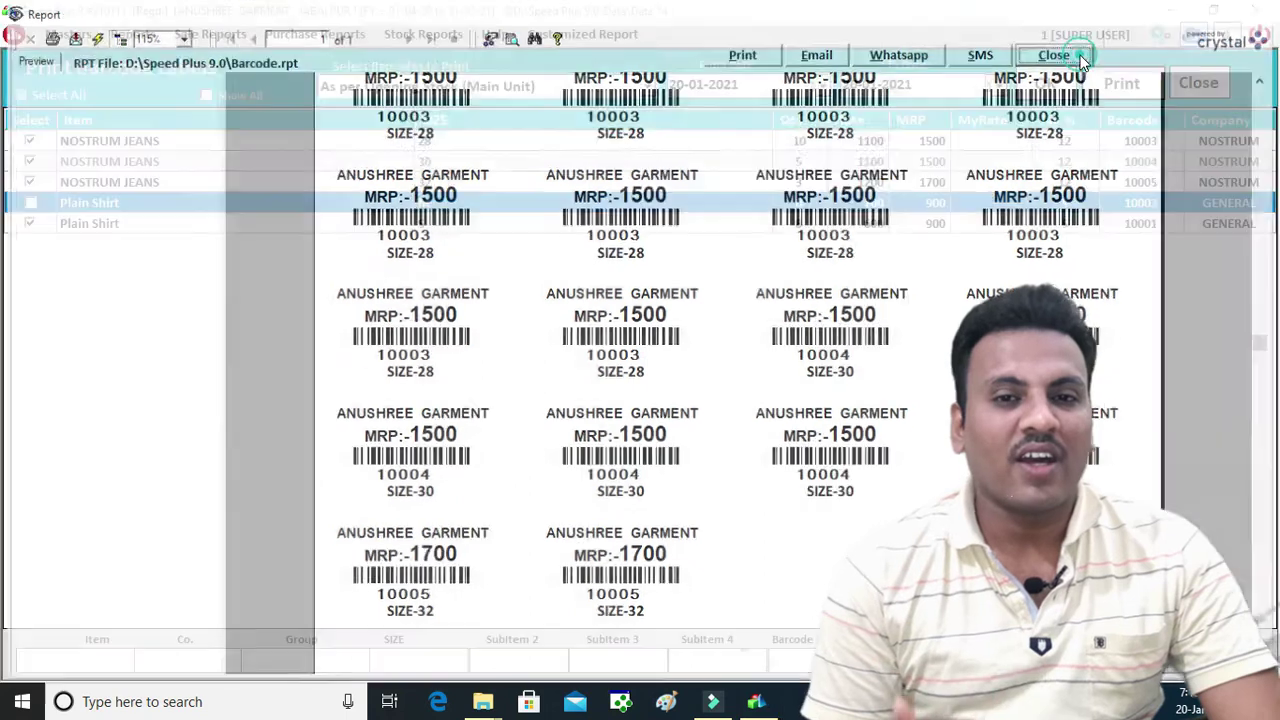
{"action": "left_click", "coordinate": [869, 144]}
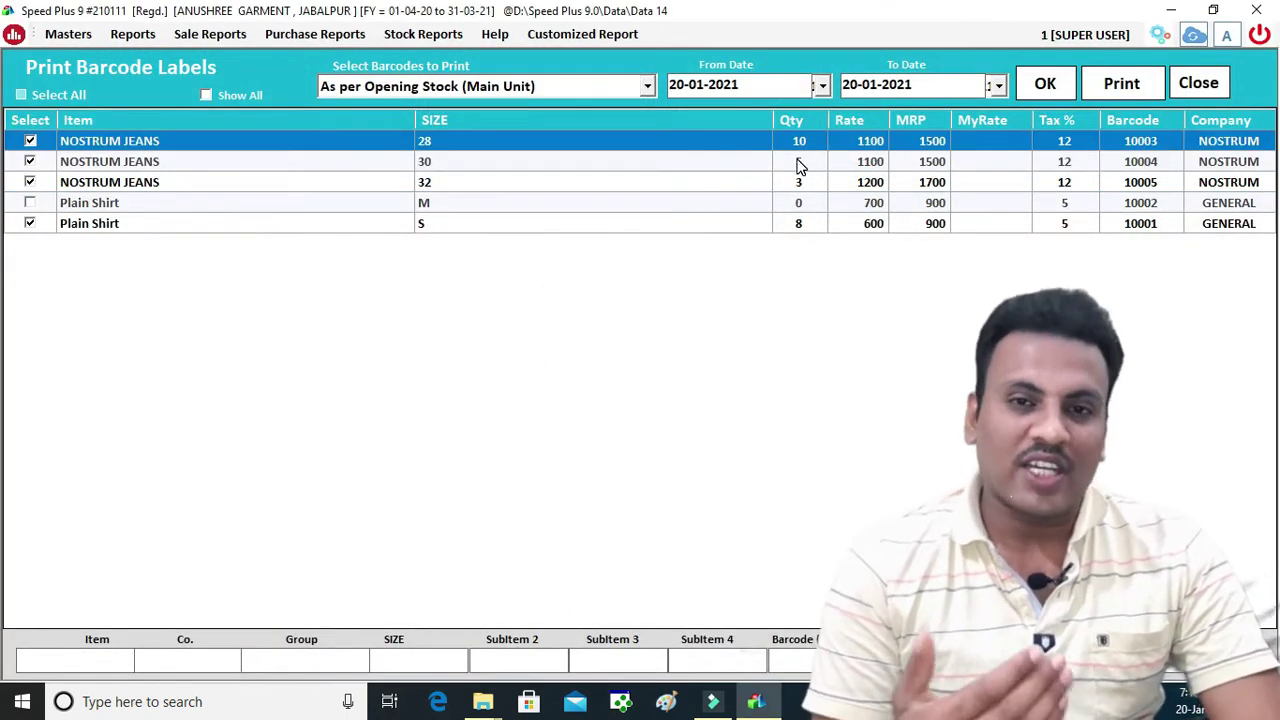
Close the labels screen and set image 33 as the NOSTRUM JEANS item picture
{"action": "left_click", "coordinate": [1198, 83]}
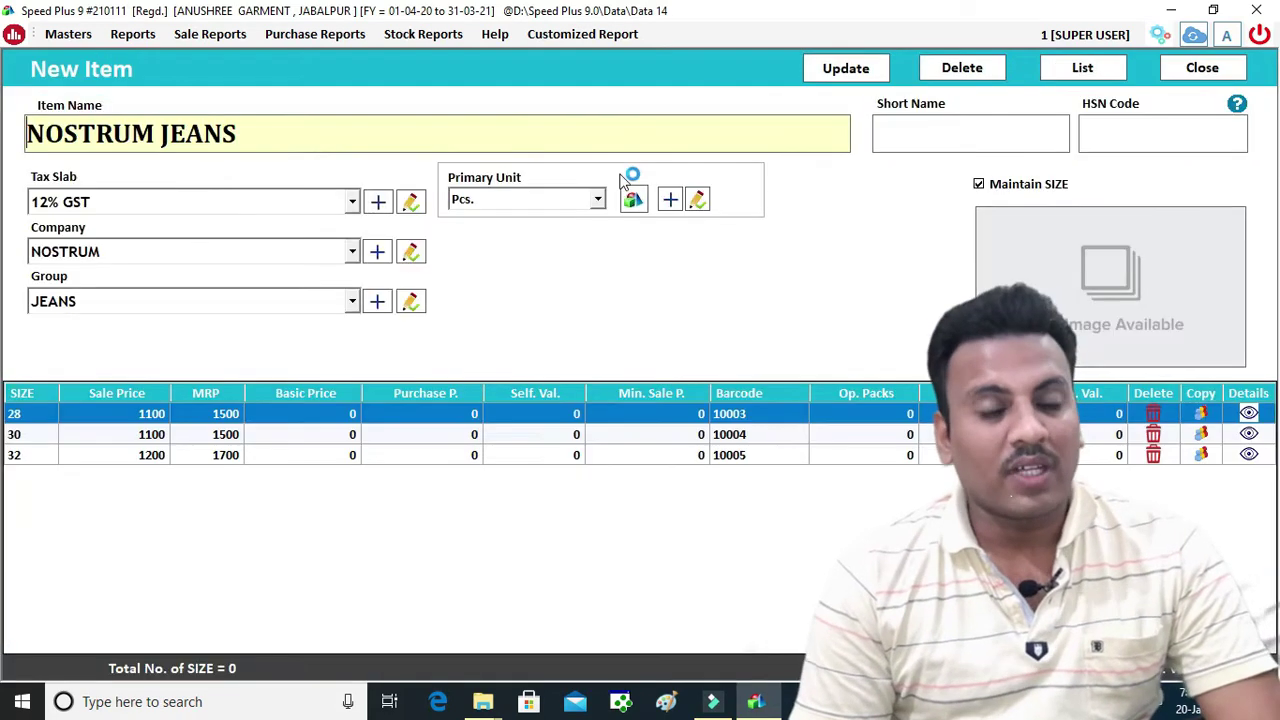
{"action": "left_click", "coordinate": [762, 416]}
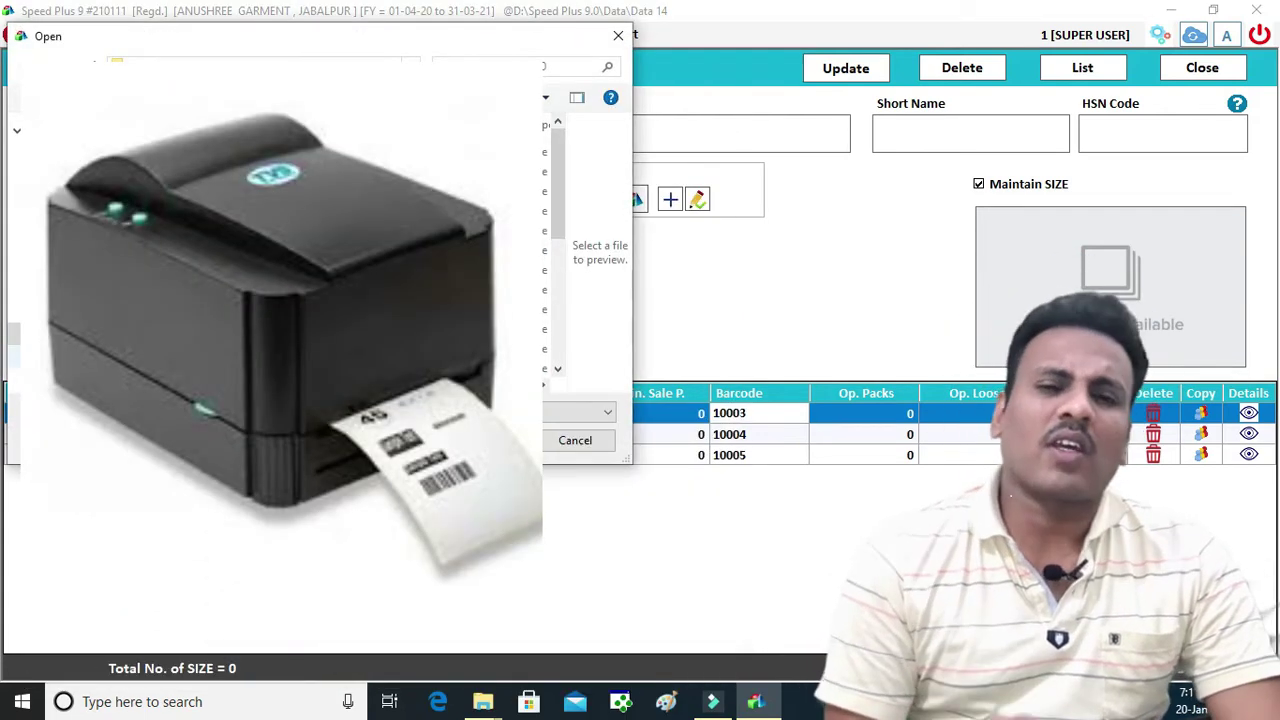
{"action": "left_click", "coordinate": [260, 191]}
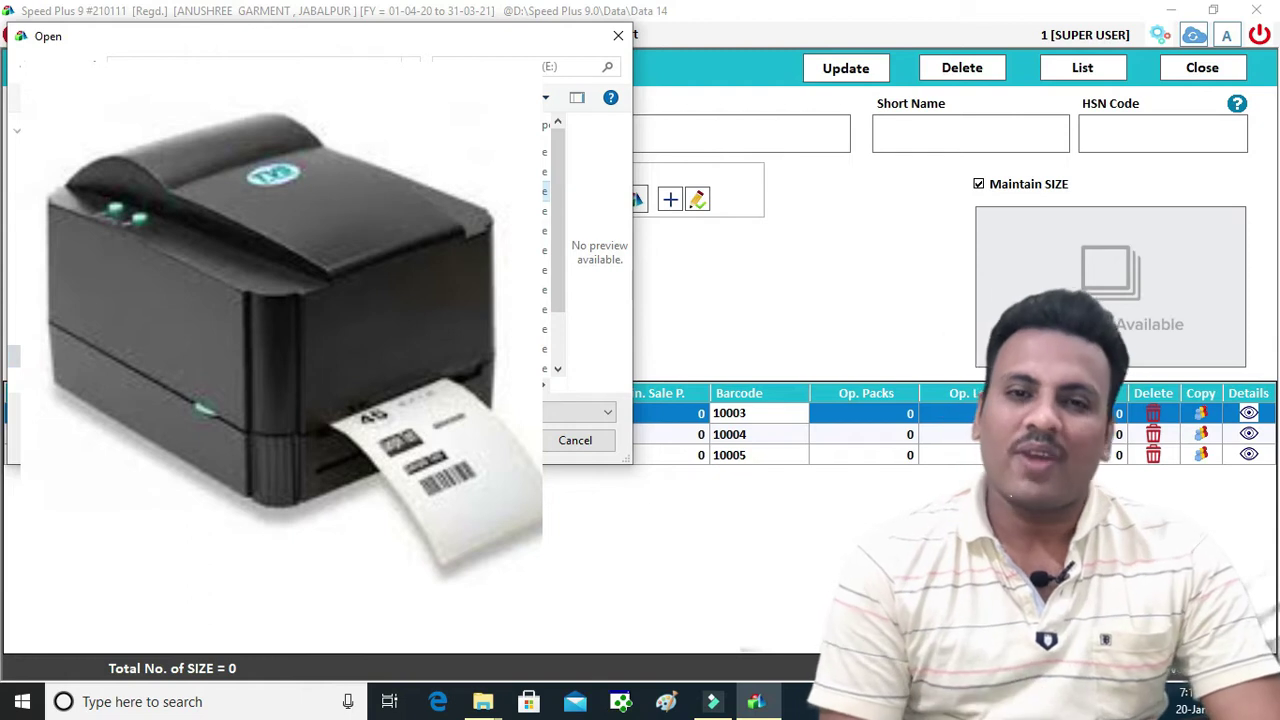
{"action": "double_click", "coordinate": [260, 191]}
{"action": "left_click", "coordinate": [260, 191]}
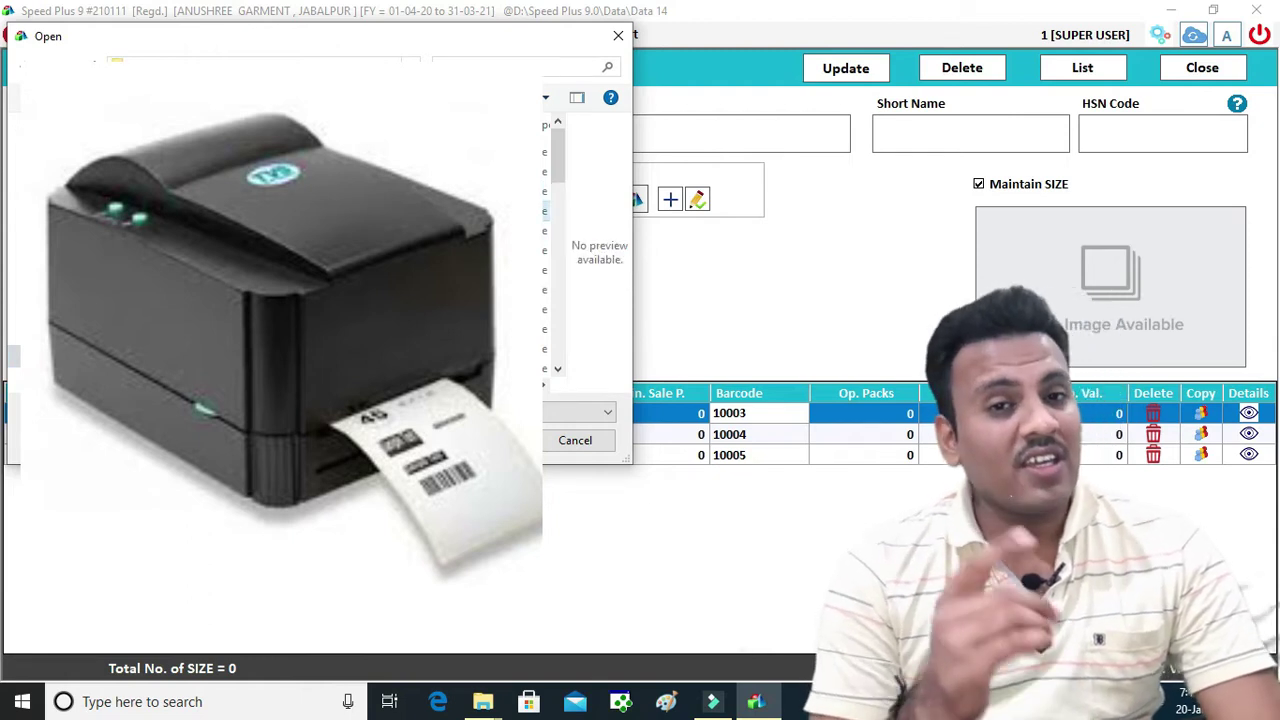
{"action": "scroll", "coordinate": [260, 205], "scroll_direction": "down", "scroll_amount": 8}
{"action": "double_click", "coordinate": [260, 186]}
{"action": "left_click", "coordinate": [260, 191]}
{"action": "double_click", "coordinate": [260, 211]}
{"action": "double_click", "coordinate": [260, 211]}
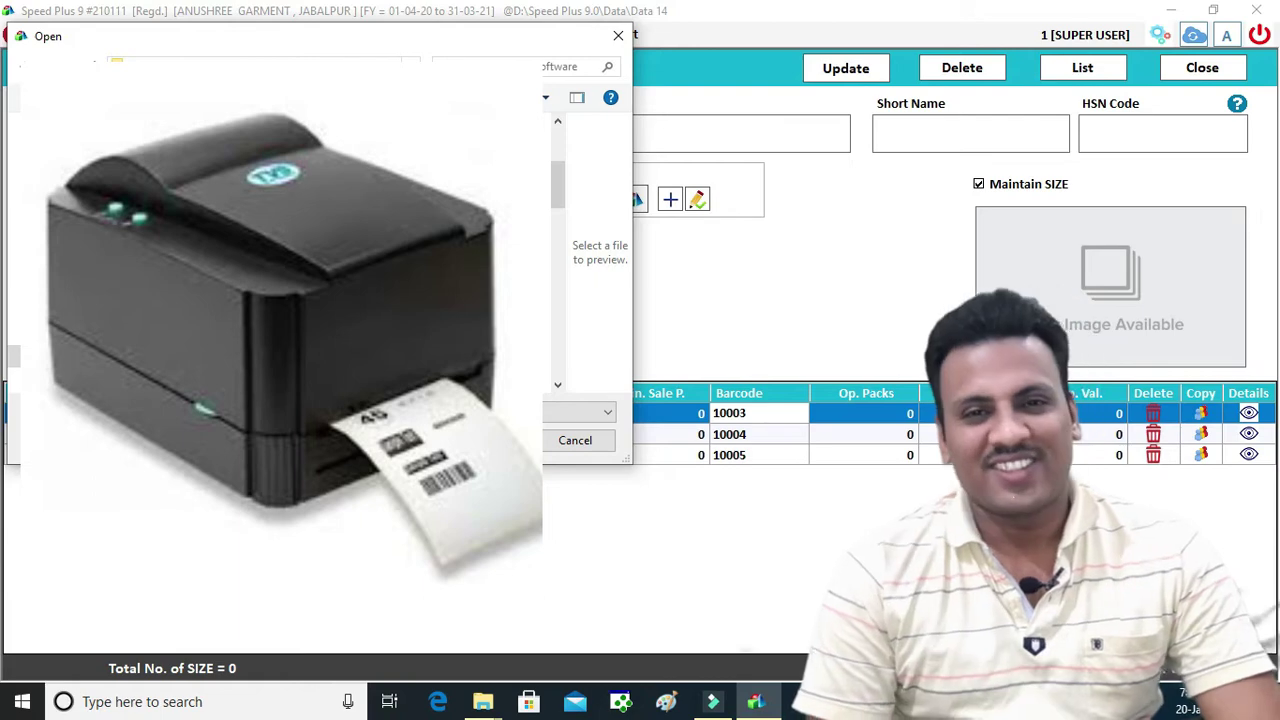
{"action": "left_click", "coordinate": [262, 222]}
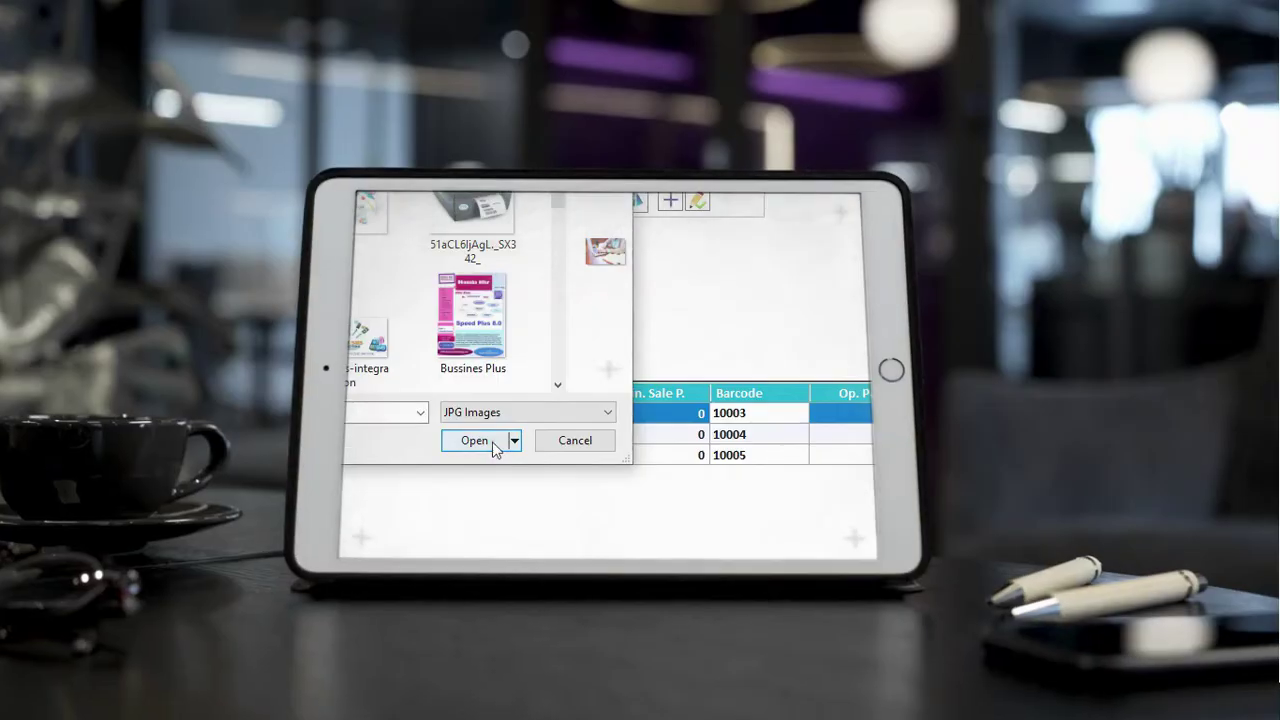
{"action": "left_click", "coordinate": [474, 440]}
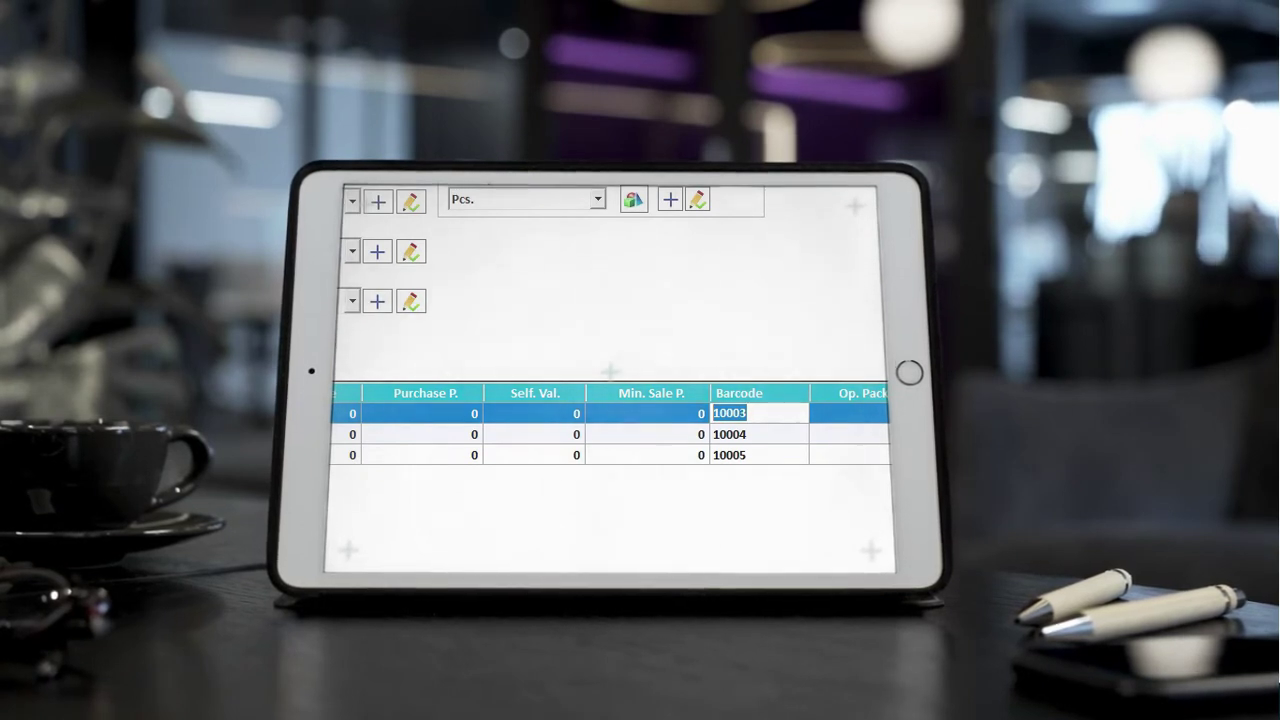
Save the NOSTRUM JEANS item with its size barcodes and acknowledge the update message
{"action": "key", "text": "Return"}
{"action": "key", "text": "ctrl+s"}
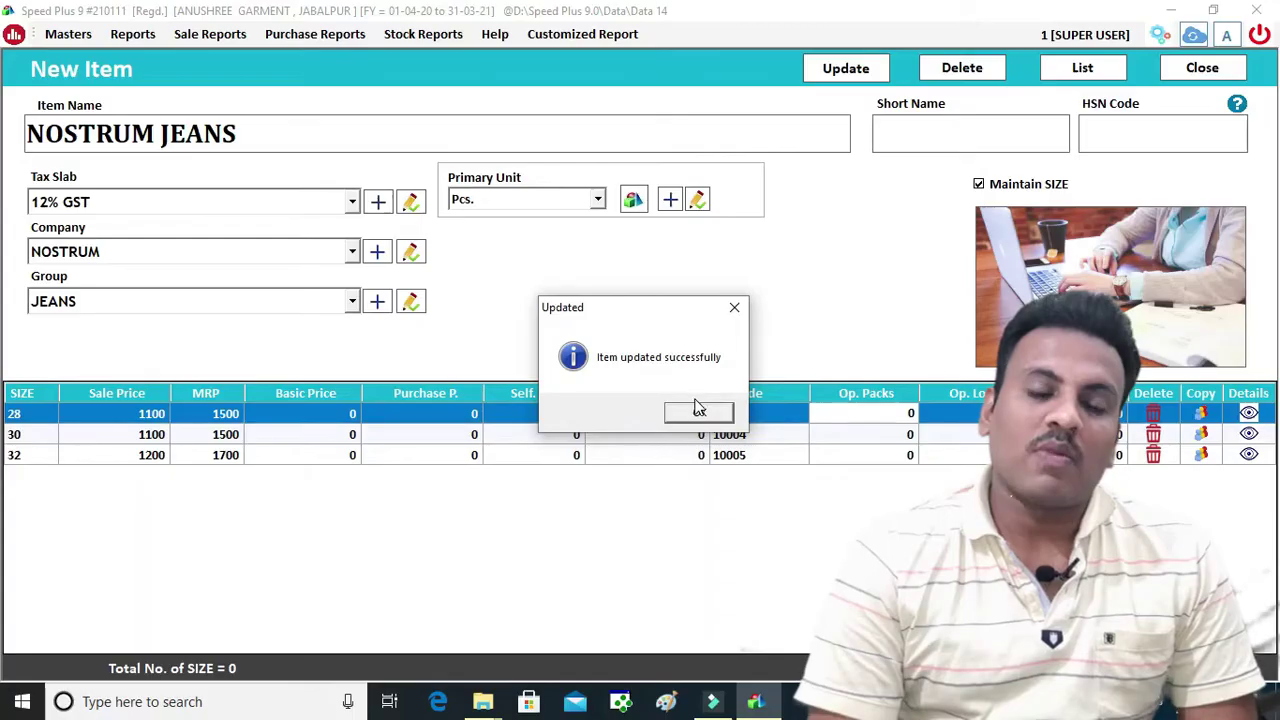
{"action": "left_click", "coordinate": [698, 412]}
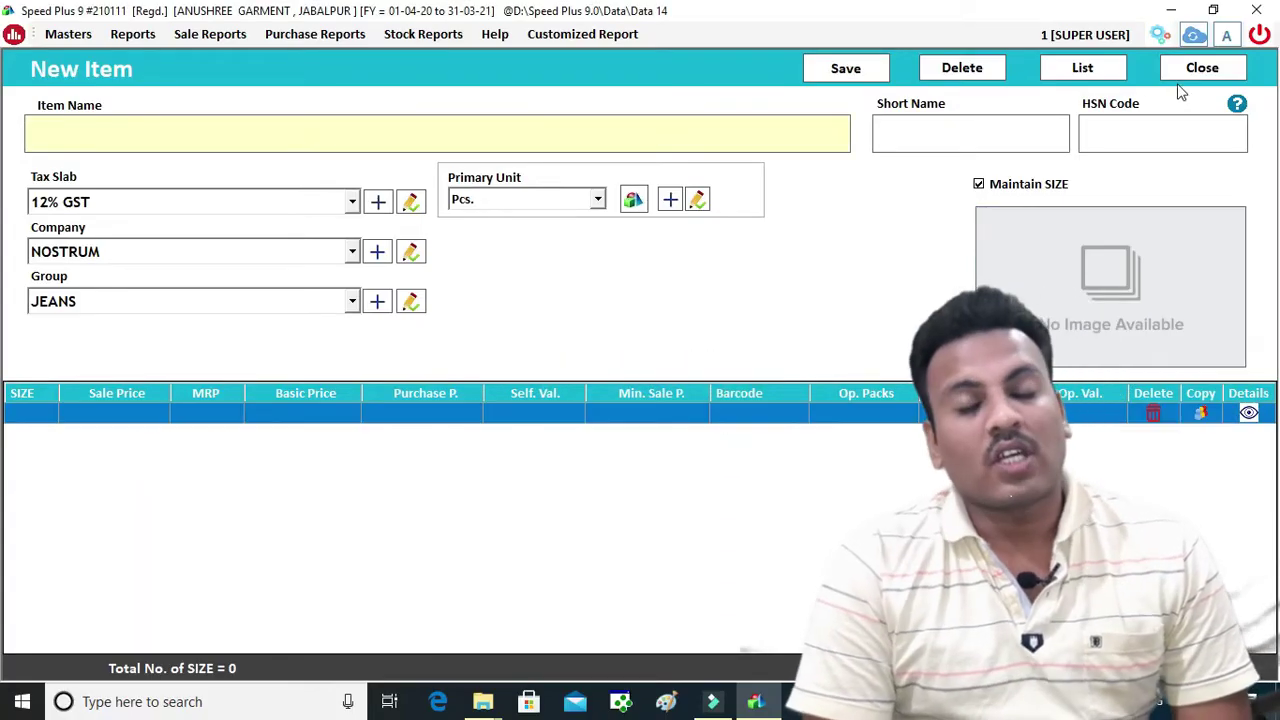
Close the New Item and List of Items windows and start a new purchase bill
{"action": "left_click", "coordinate": [1183, 68]}
{"action": "left_click", "coordinate": [1047, 74]}
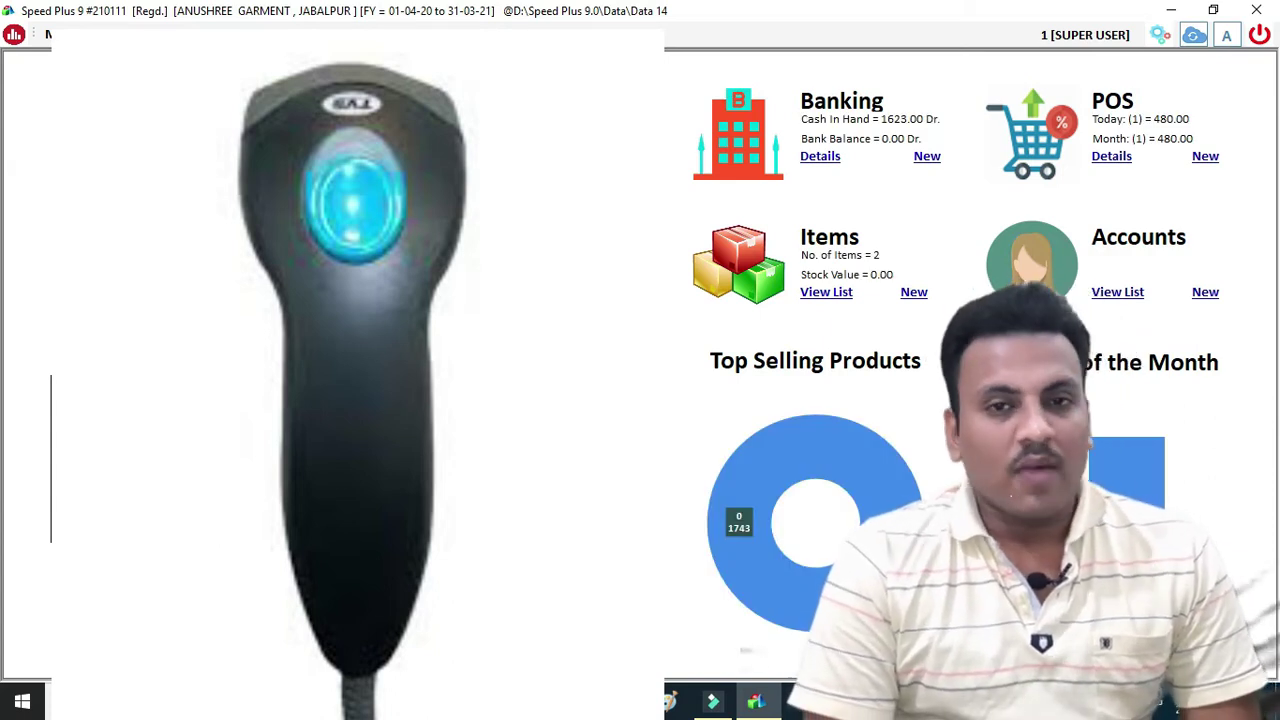
{"action": "left_click", "coordinate": [621, 156]}
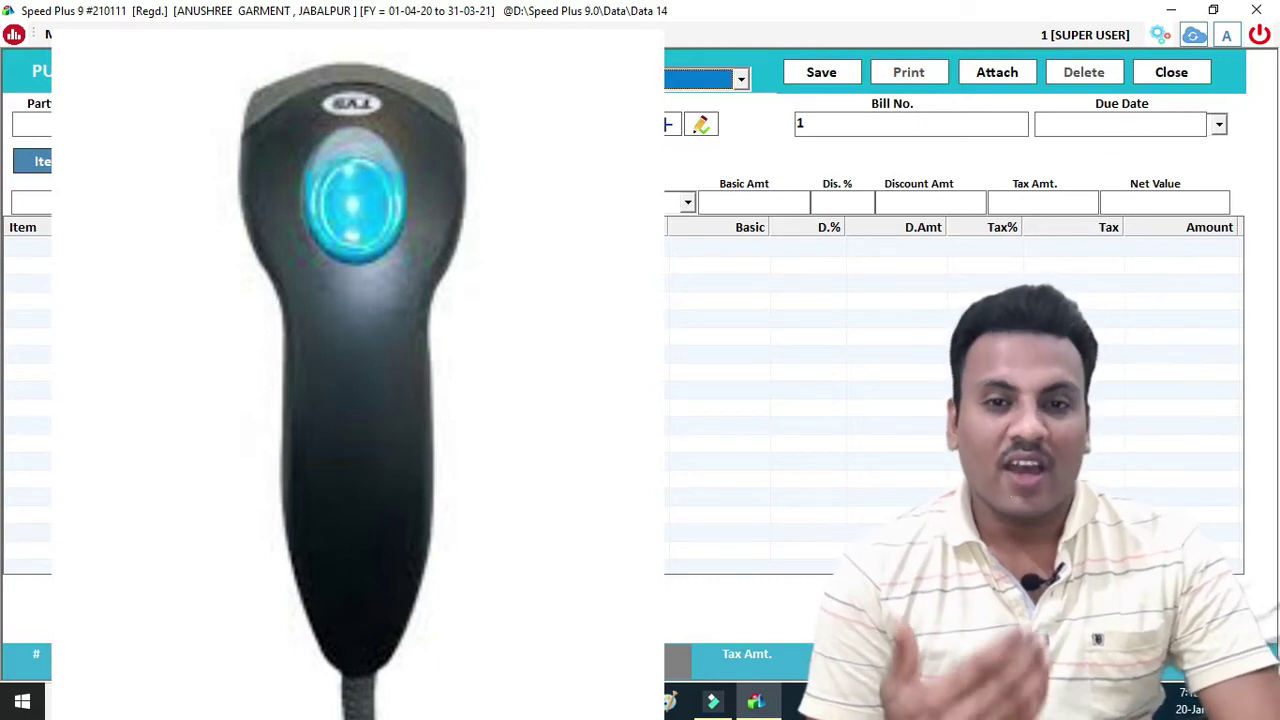
Set the purchase bill's terms to Credit and move on to the party name
{"action": "left_click", "coordinate": [657, 79]}
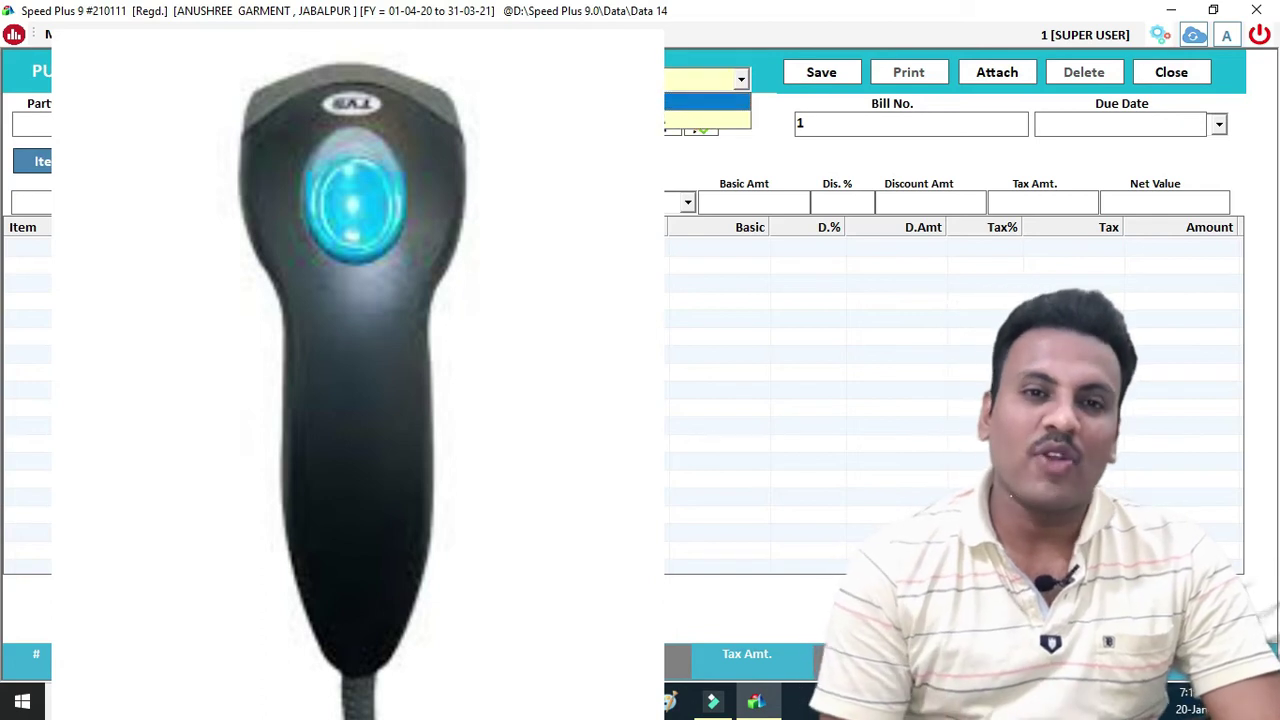
{"action": "left_click", "coordinate": [657, 122]}
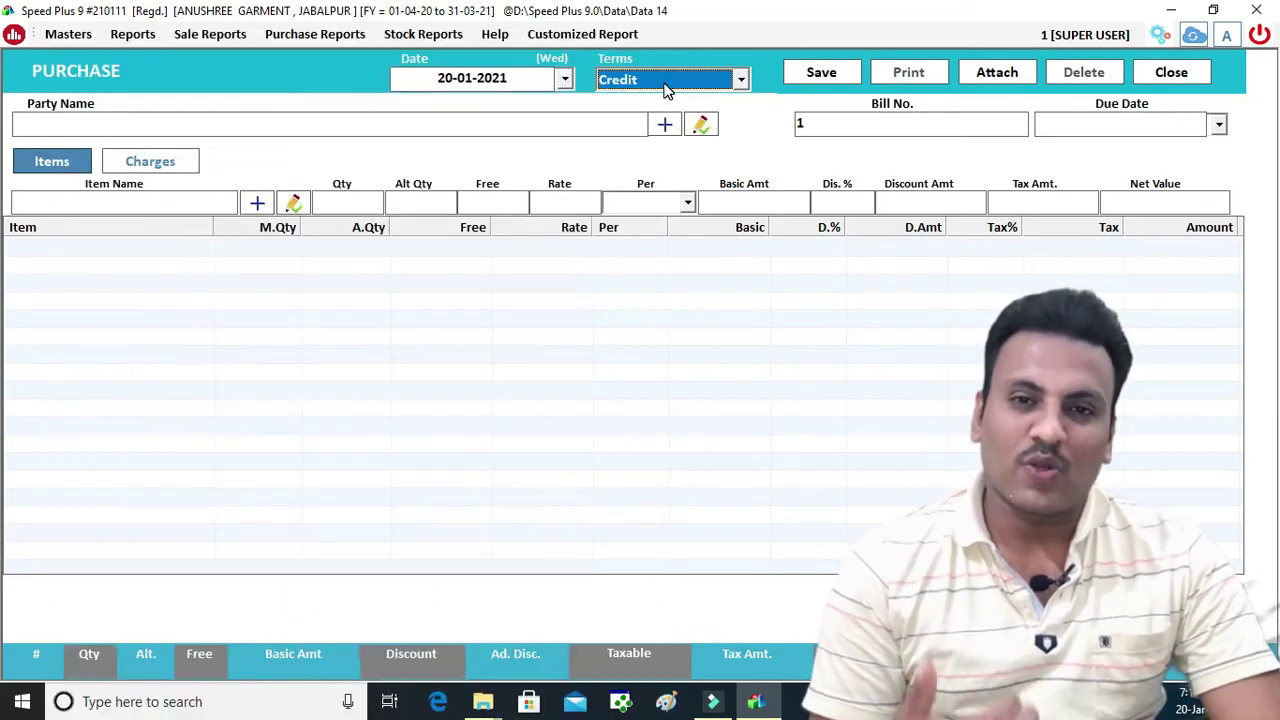
{"action": "key", "text": "Return"}
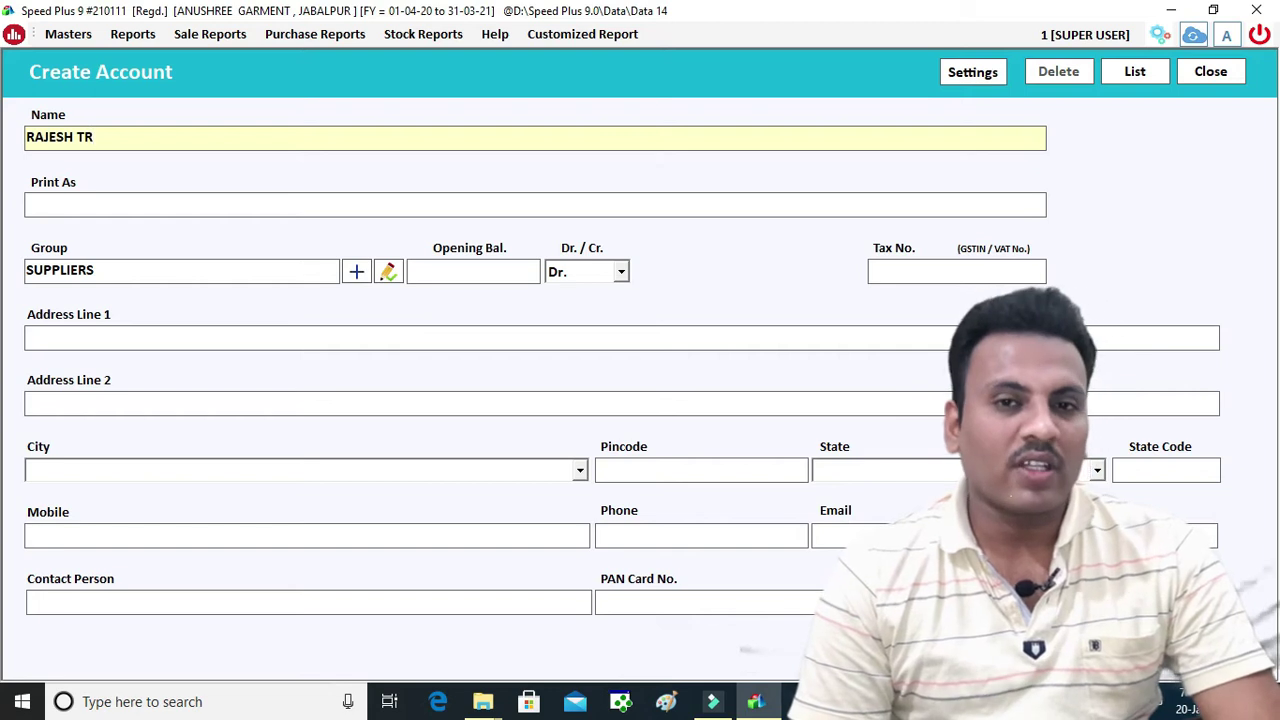
Create supplier GARMENT in the SUPPLIERS group with Cr. balance and enter its GST number
{"action": "type", "text": "GAR"}
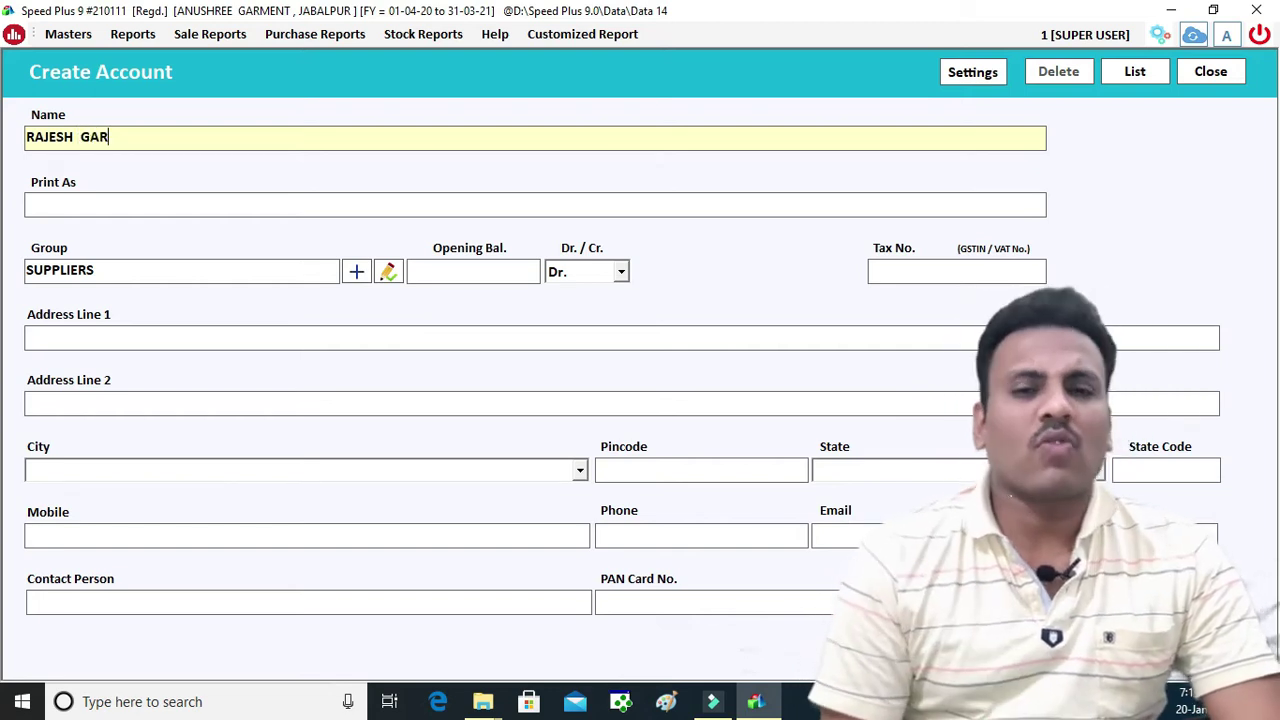
{"action": "type", "text": "MENT"}
{"action": "key", "text": "Return"}
{"action": "key", "text": "Return"}
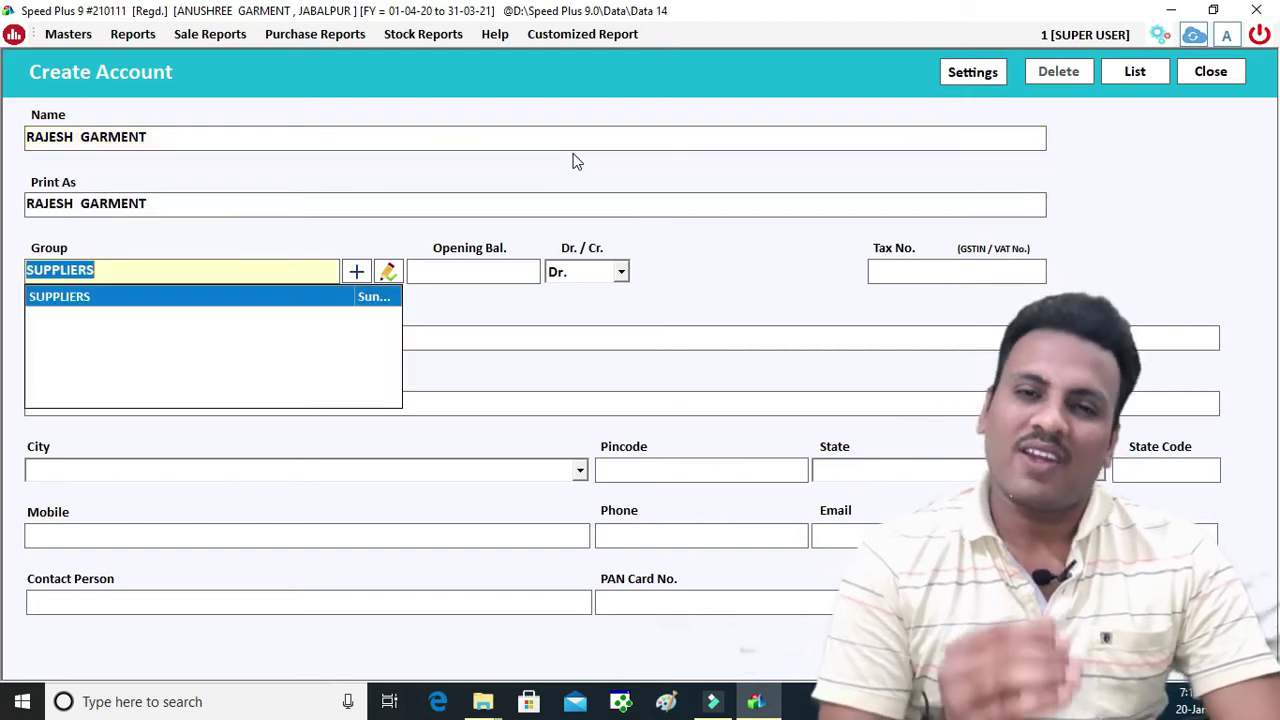
{"action": "key", "text": "Return"}
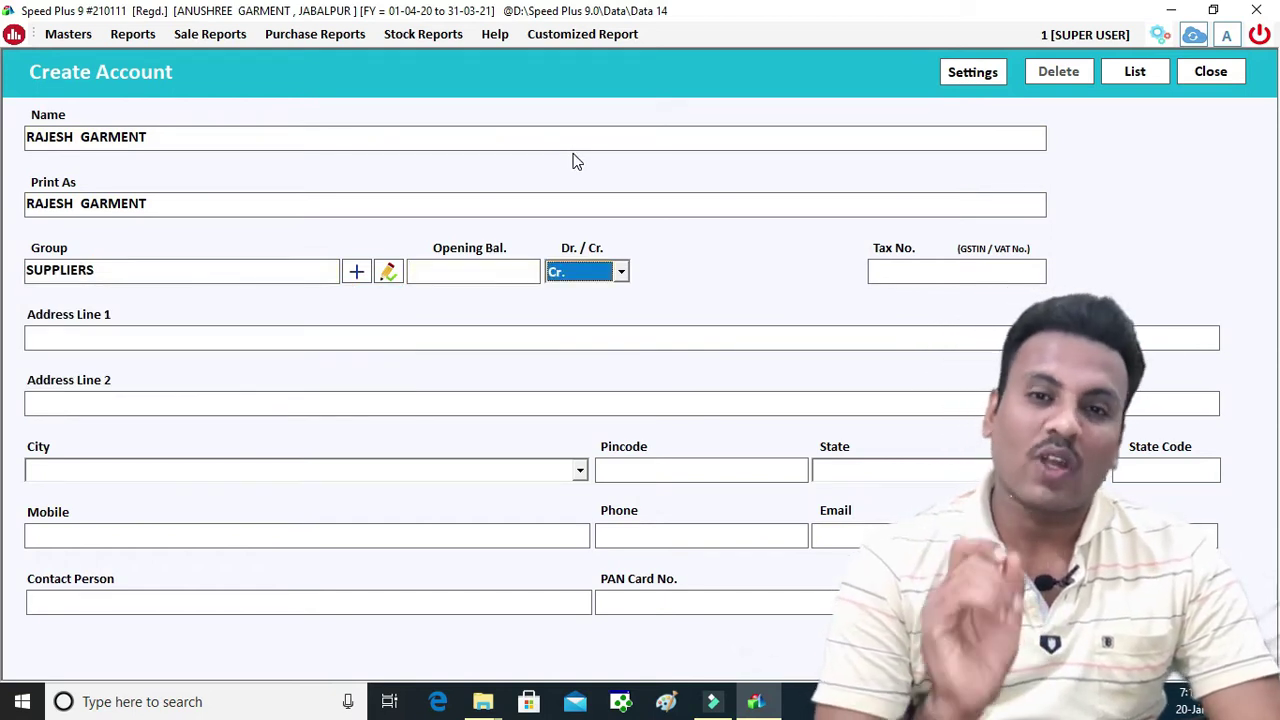
{"action": "key", "text": "Return"}
{"action": "key", "text": "Return"}
{"action": "type", "text": "23"}
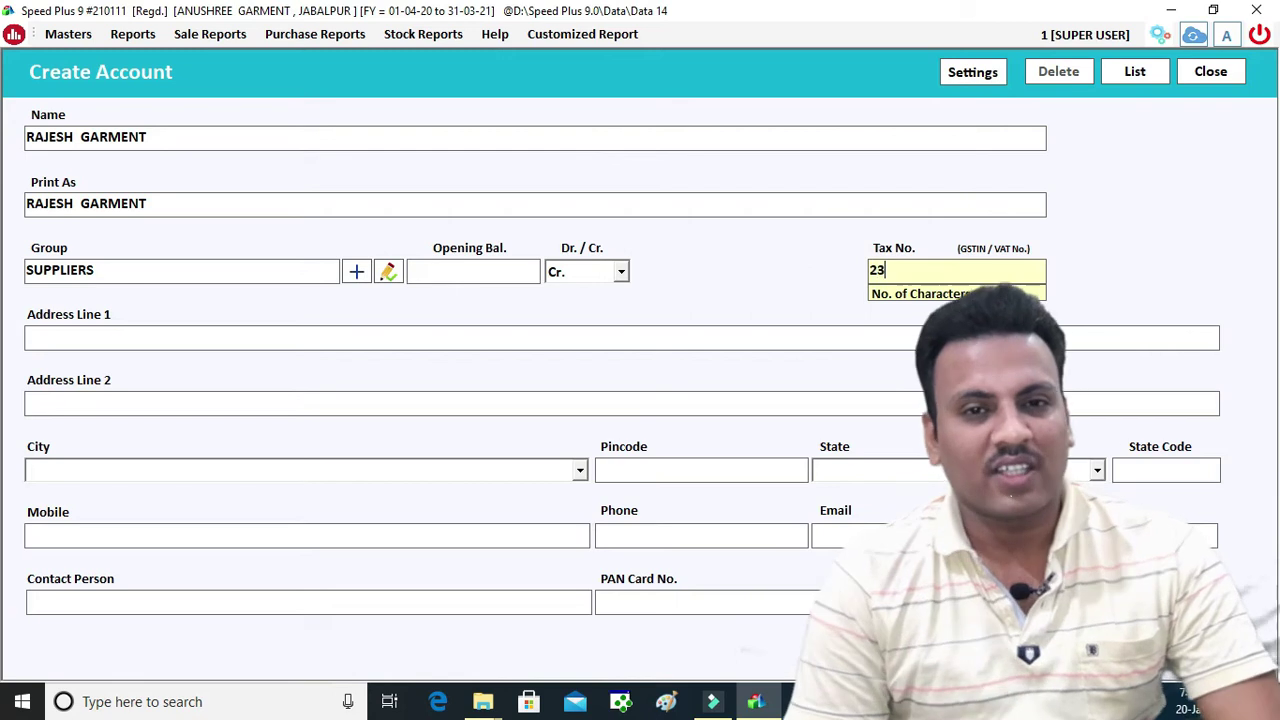
{"action": "type", "text": "JSHDKAJDSASDF"}
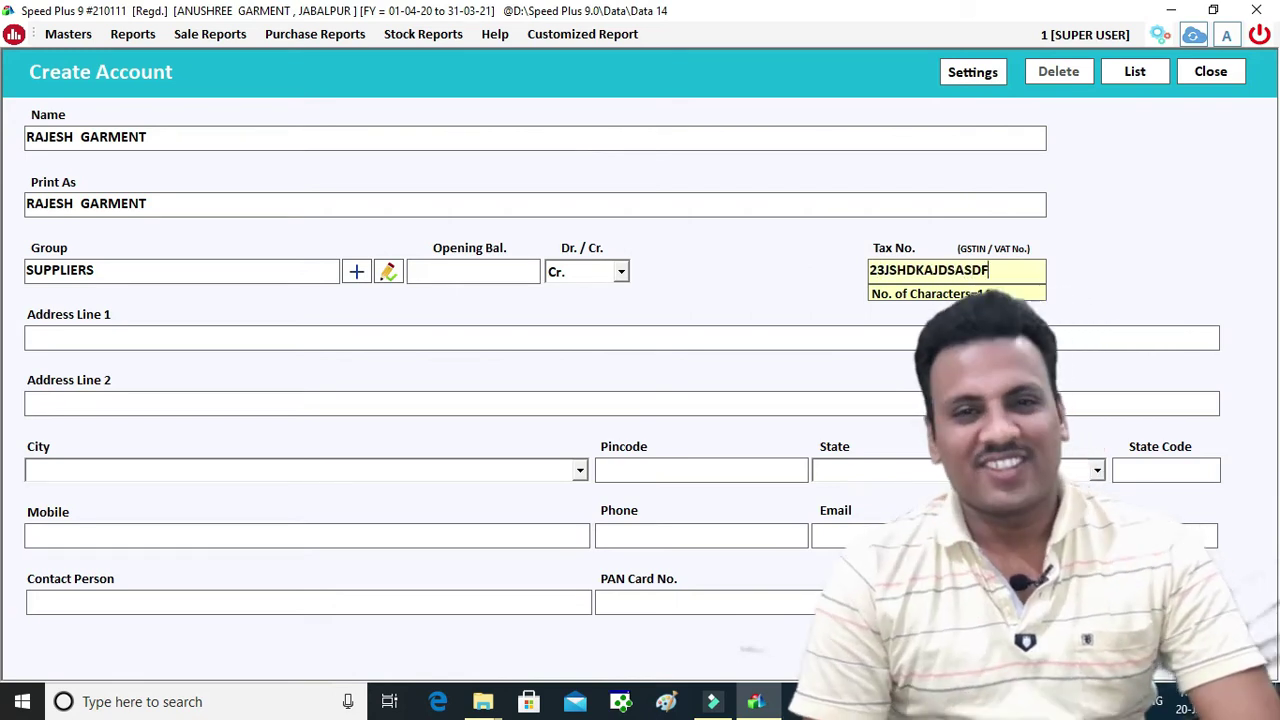
{"action": "key", "text": "Return"}
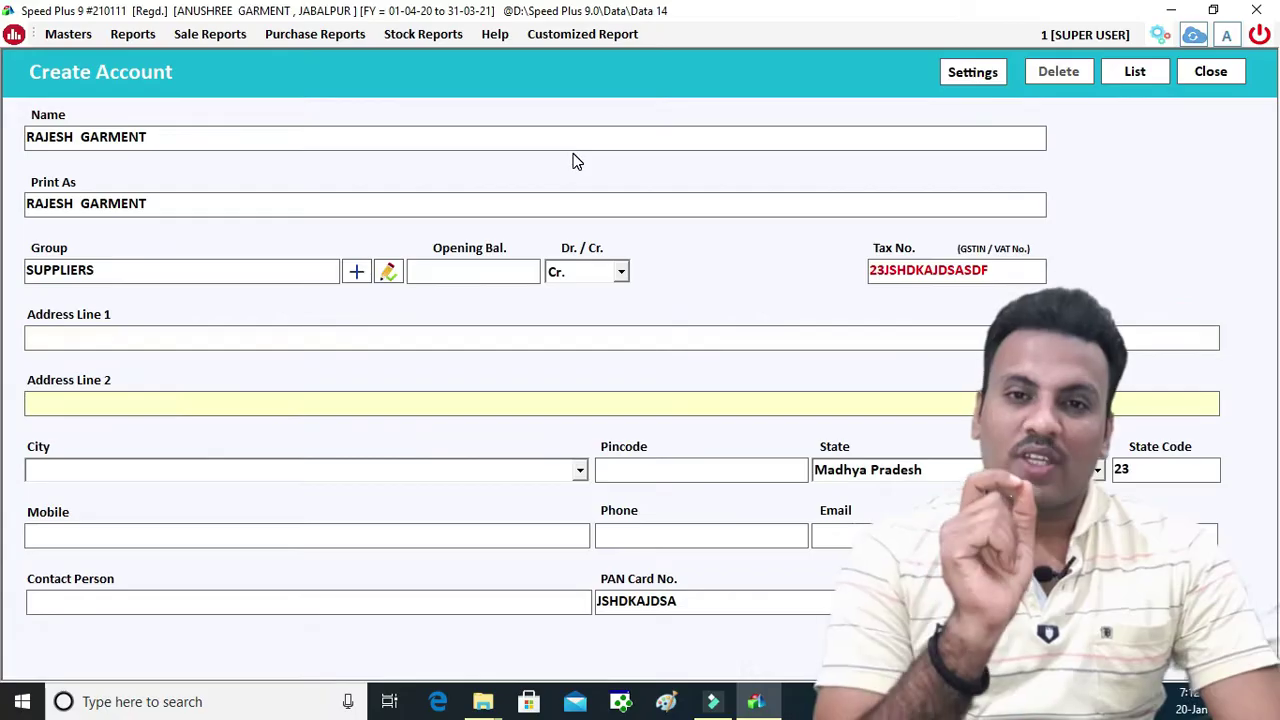
Set the city to JABALPUR, enter the mobile number and save the account
{"action": "type", "text": "JABALPUR"}
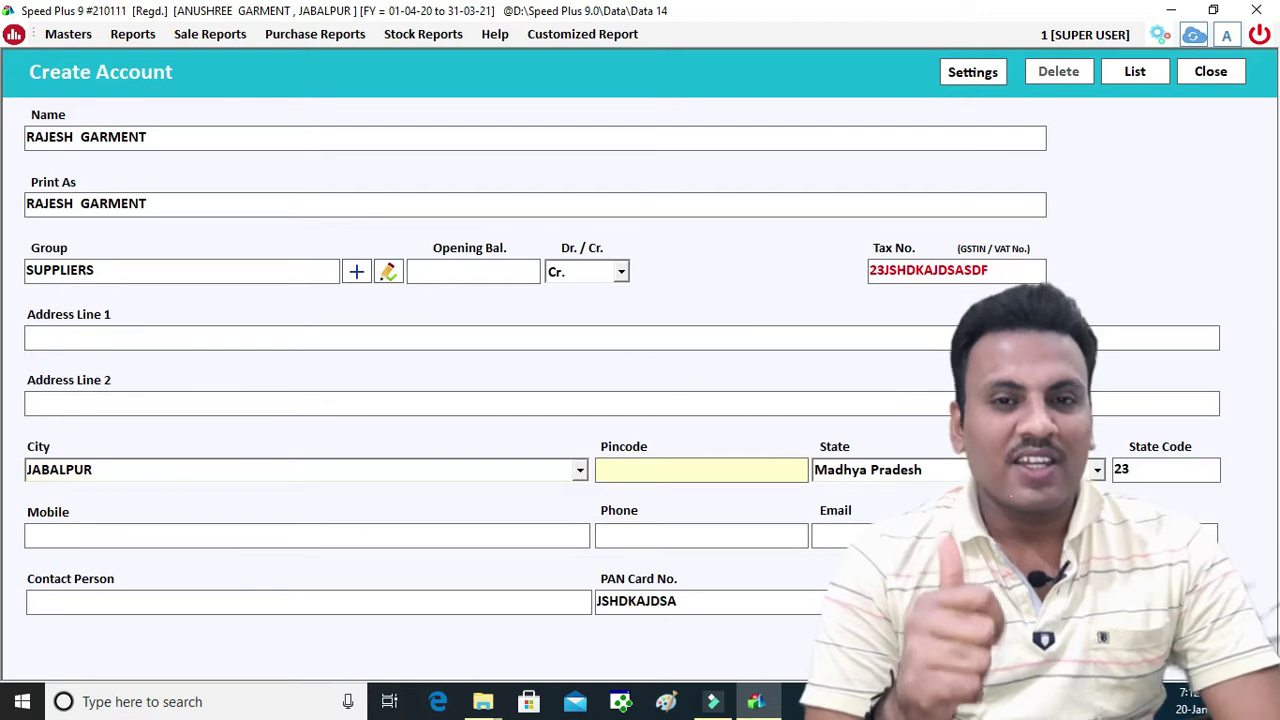
{"action": "key", "text": "Return"}
{"action": "key", "text": "Return"}
{"action": "key", "text": "Return"}
{"action": "key", "text": "Return"}
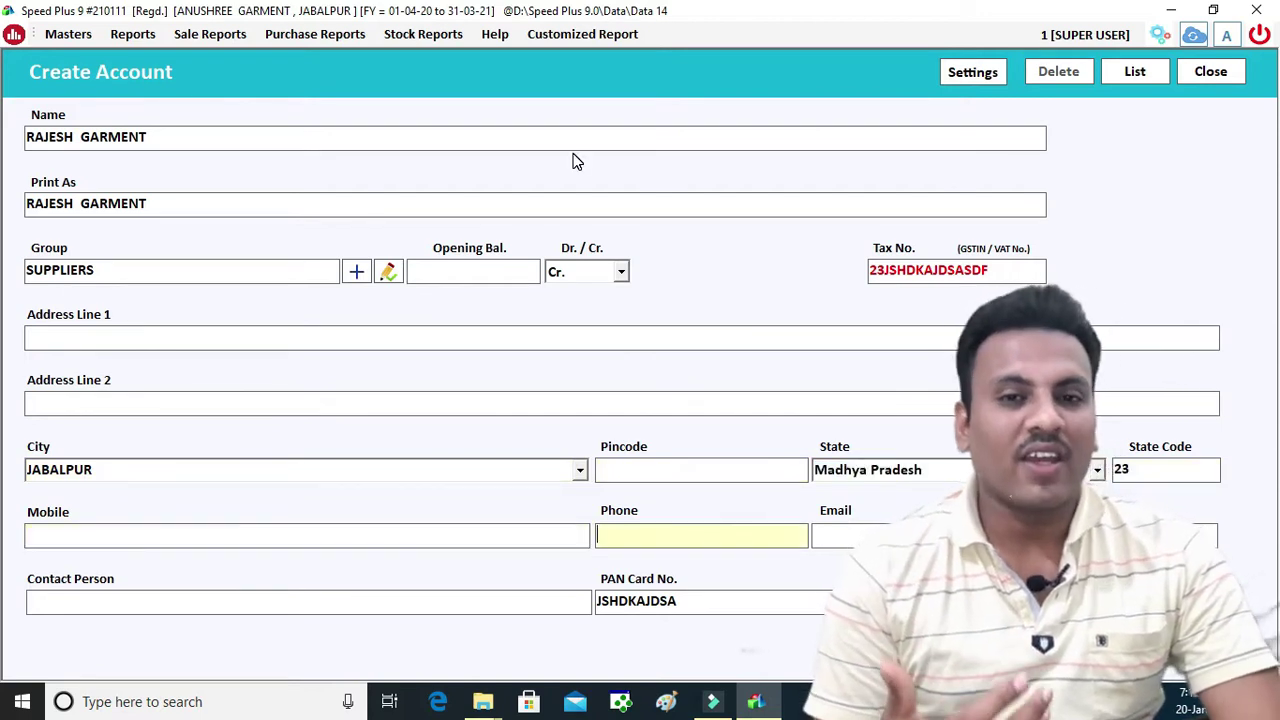
{"action": "type", "text": "233KJASKJD"}
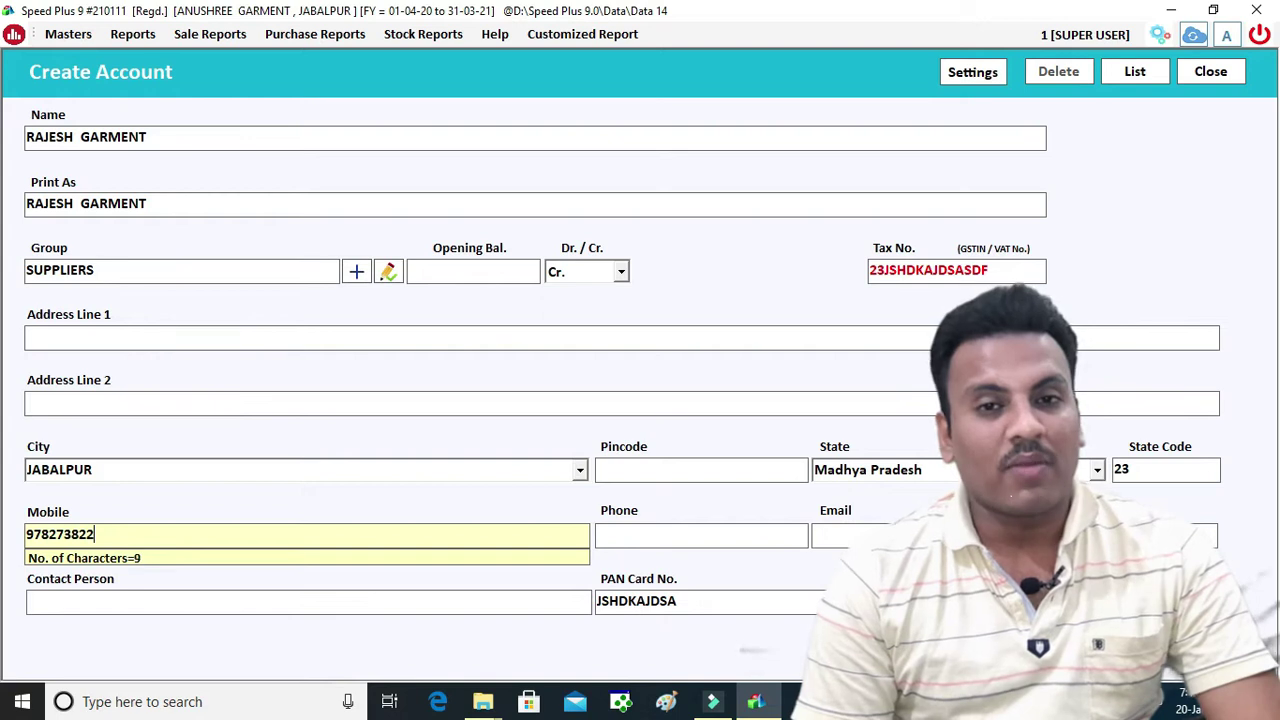
{"action": "key", "text": "Return"}
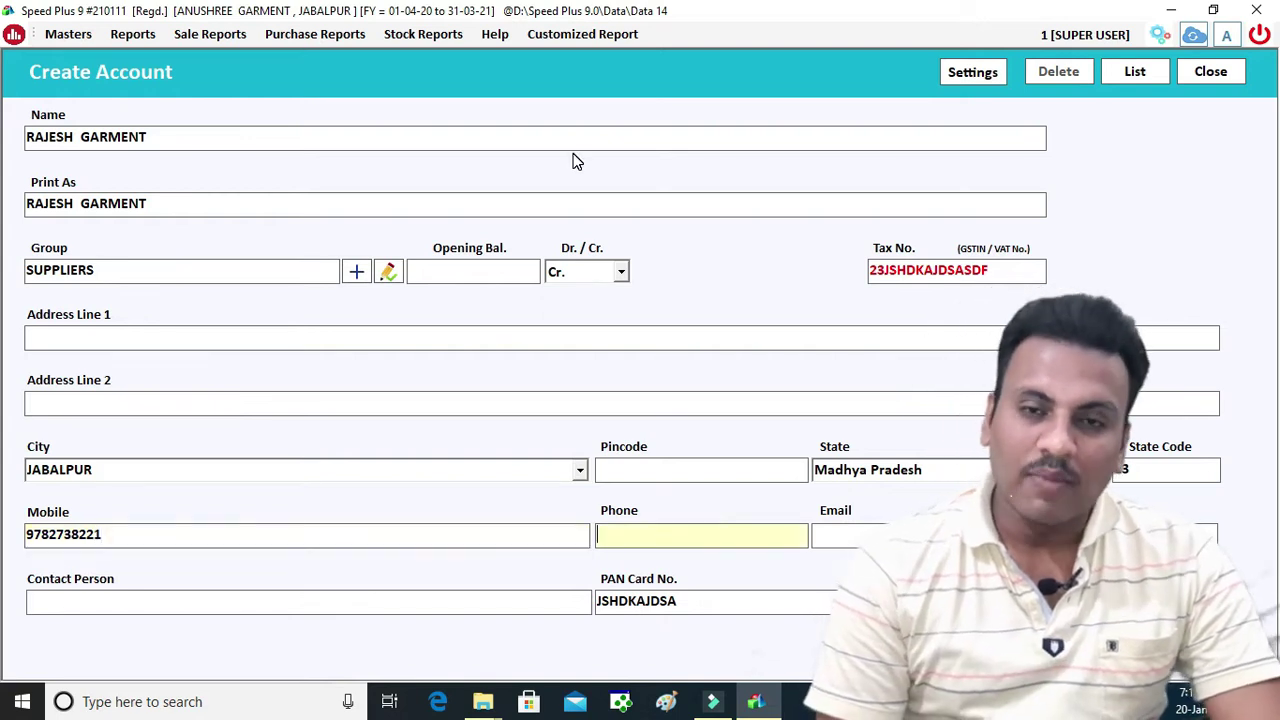
{"action": "key", "text": "Return"}
{"action": "key", "text": "Return"}
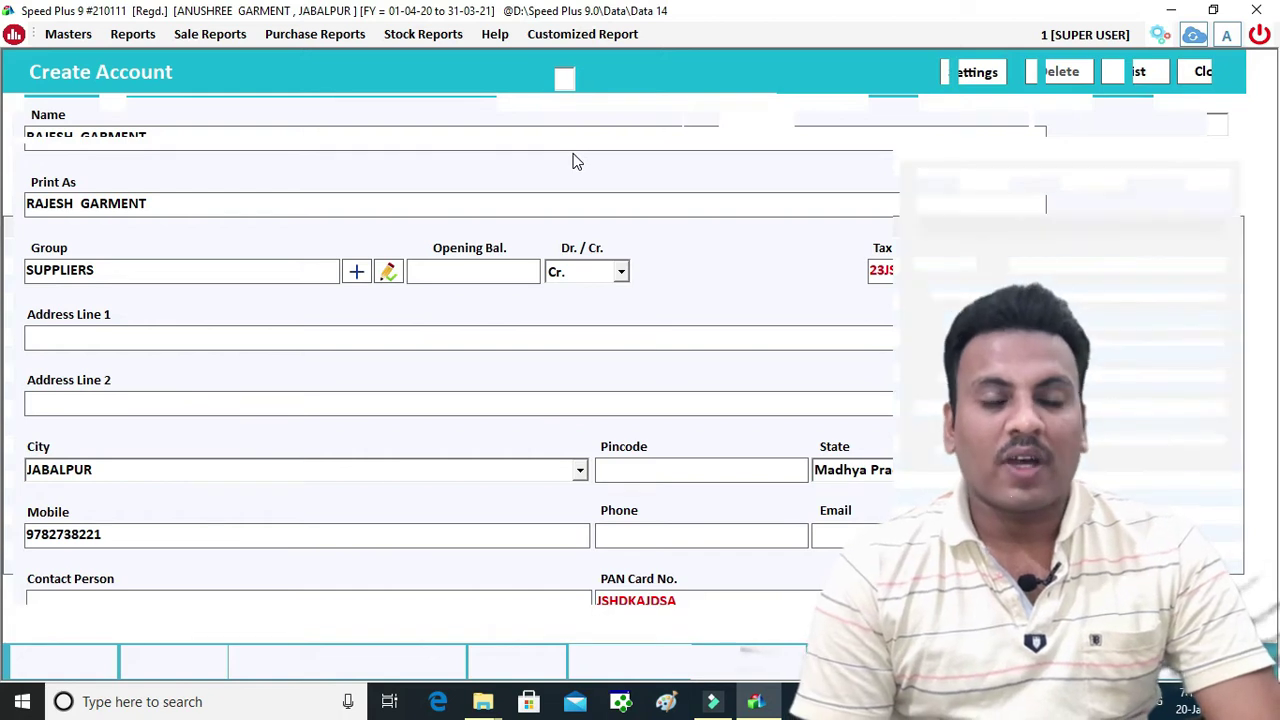
Set the new supplier as the bill's party and enter the supplier's bill number
{"action": "key", "text": "Return"}
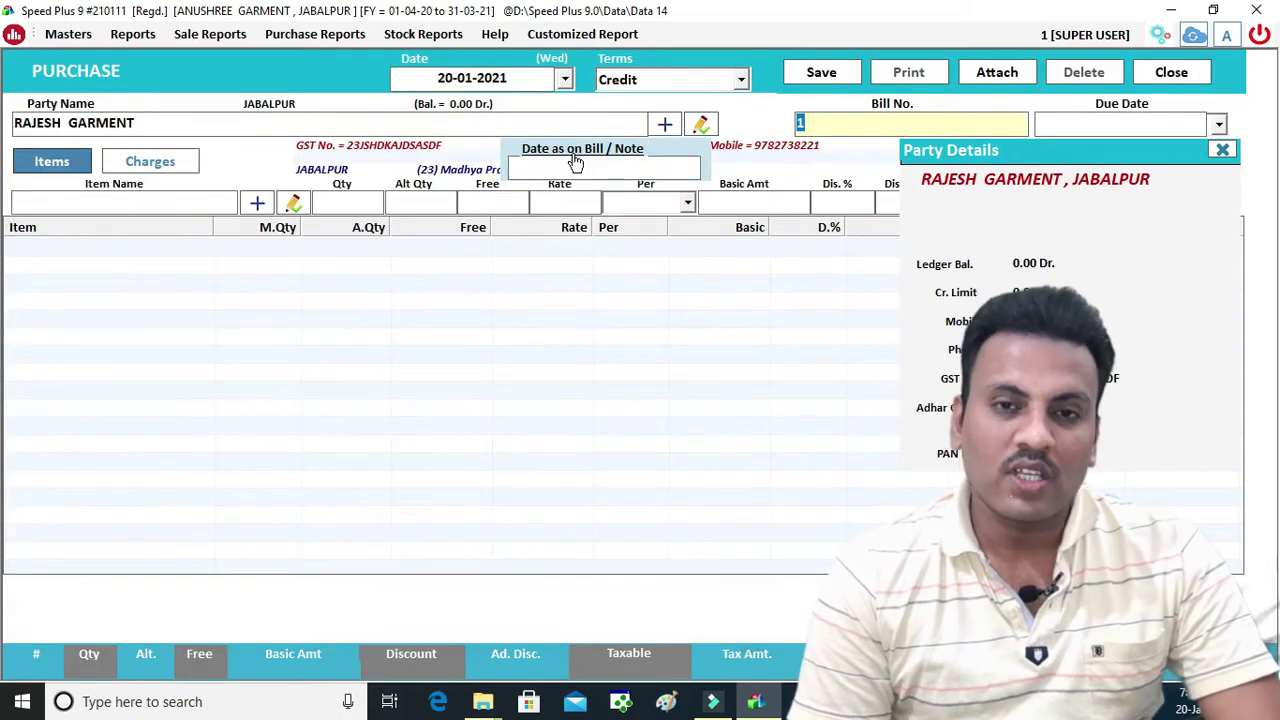
{"action": "type", "text": "28738"}
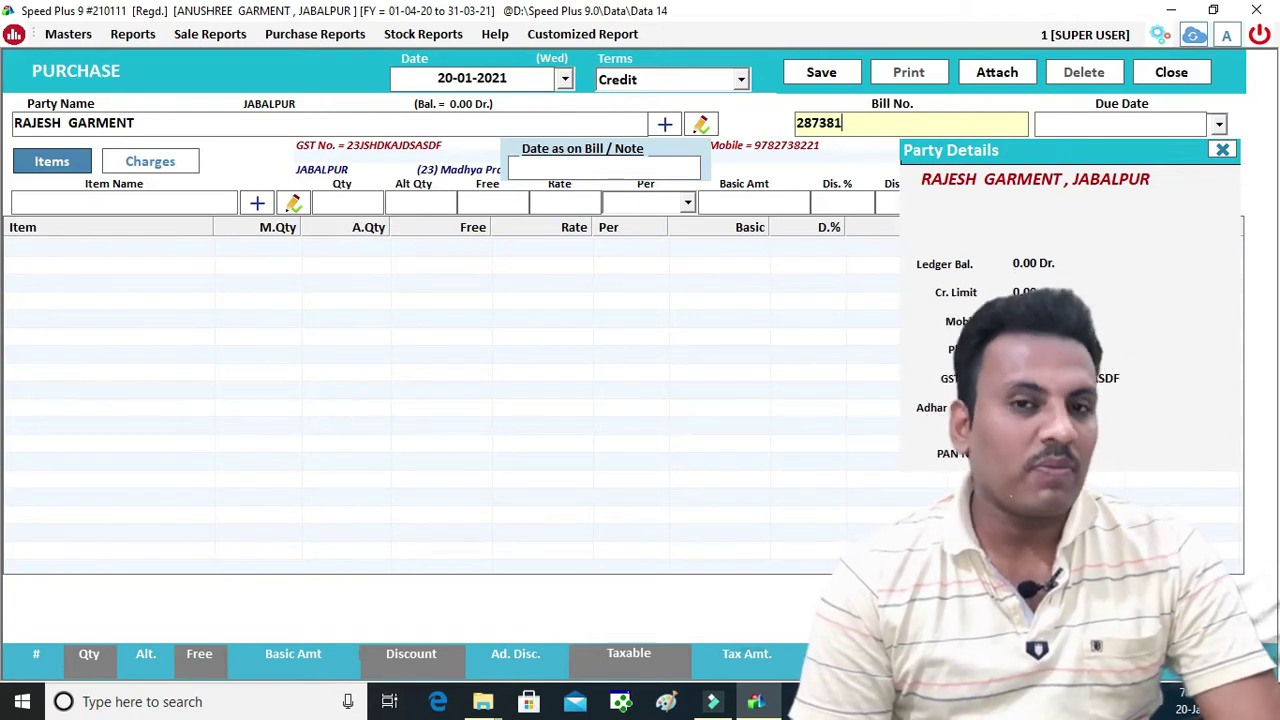
{"action": "key", "text": "Return"}
{"action": "key", "text": "Return"}
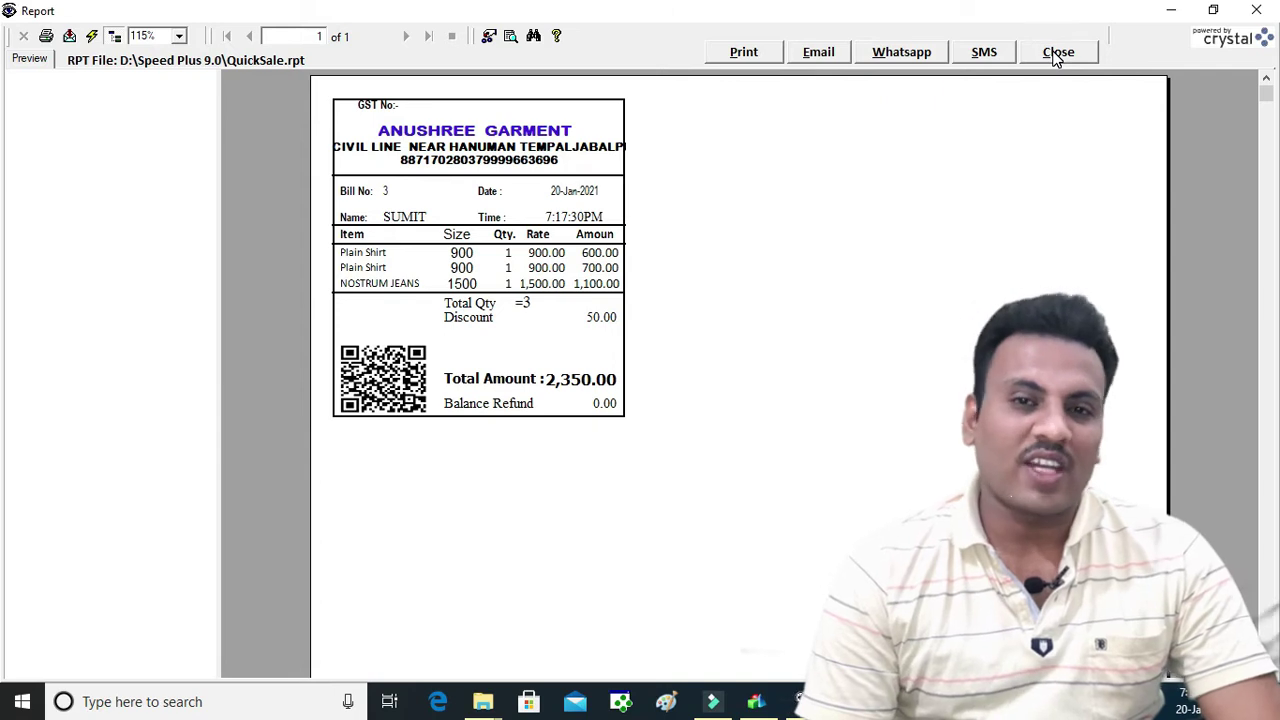
{"action": "left_click", "coordinate": [1055, 58]}
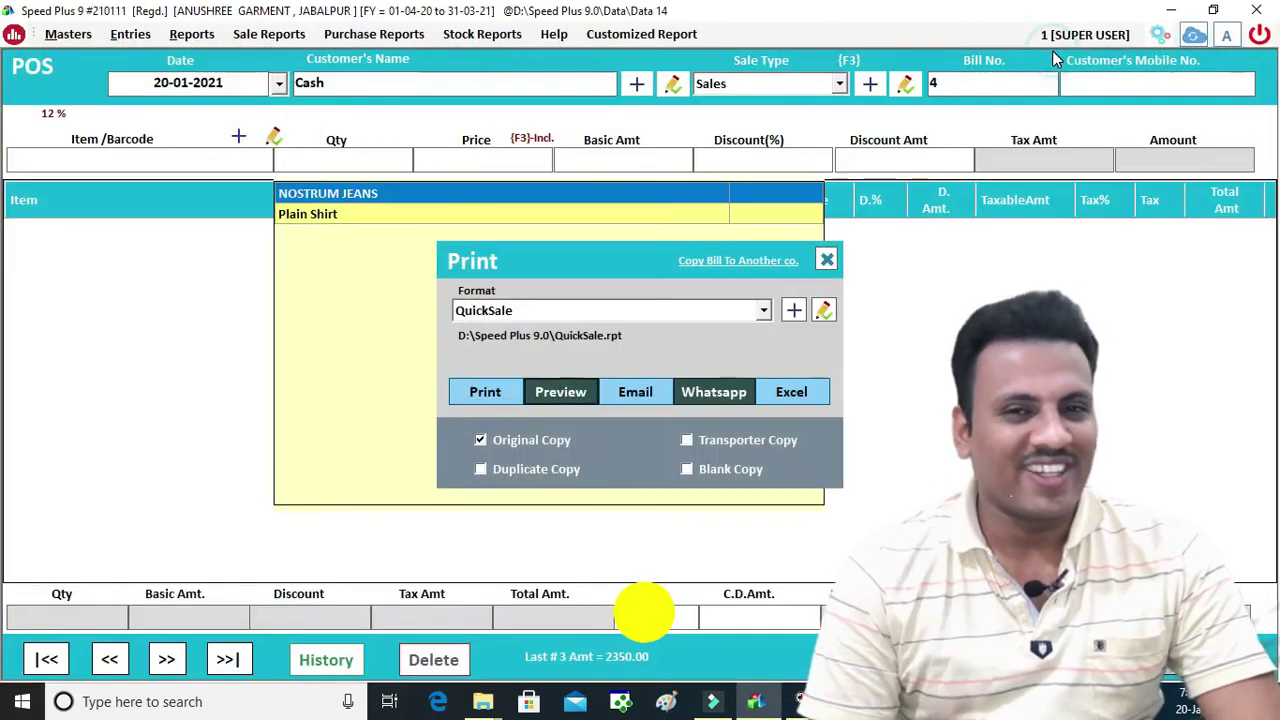
{"action": "left_click", "coordinate": [826, 259]}
{"action": "left_click", "coordinate": [109, 660]}
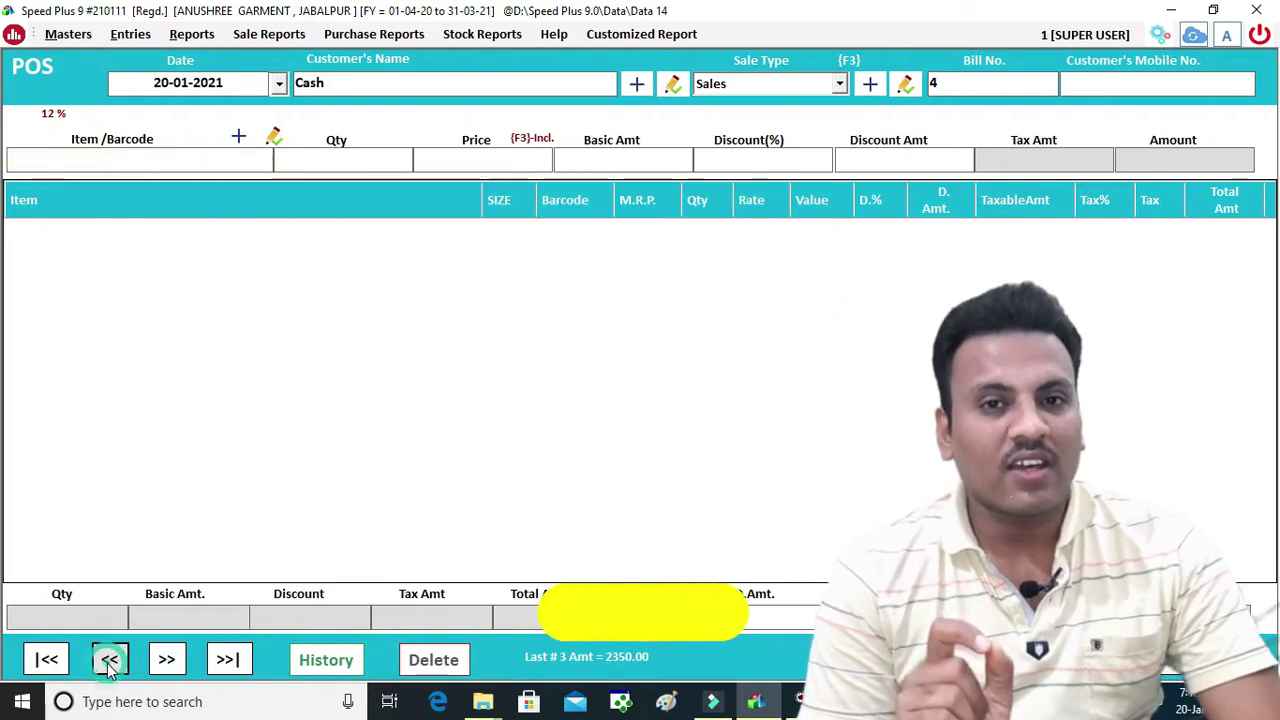
{"action": "left_click", "coordinate": [166, 660]}
{"action": "left_click", "coordinate": [692, 420]}
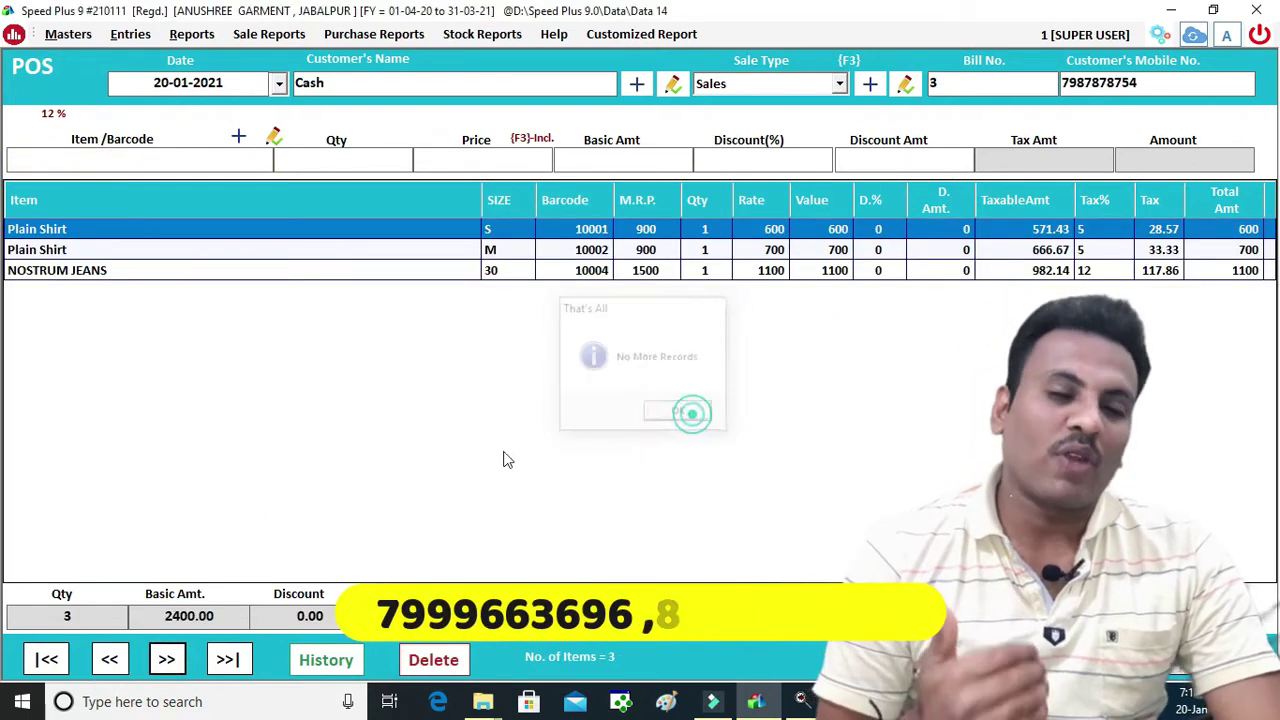
{"action": "left_click", "coordinate": [46, 660]}
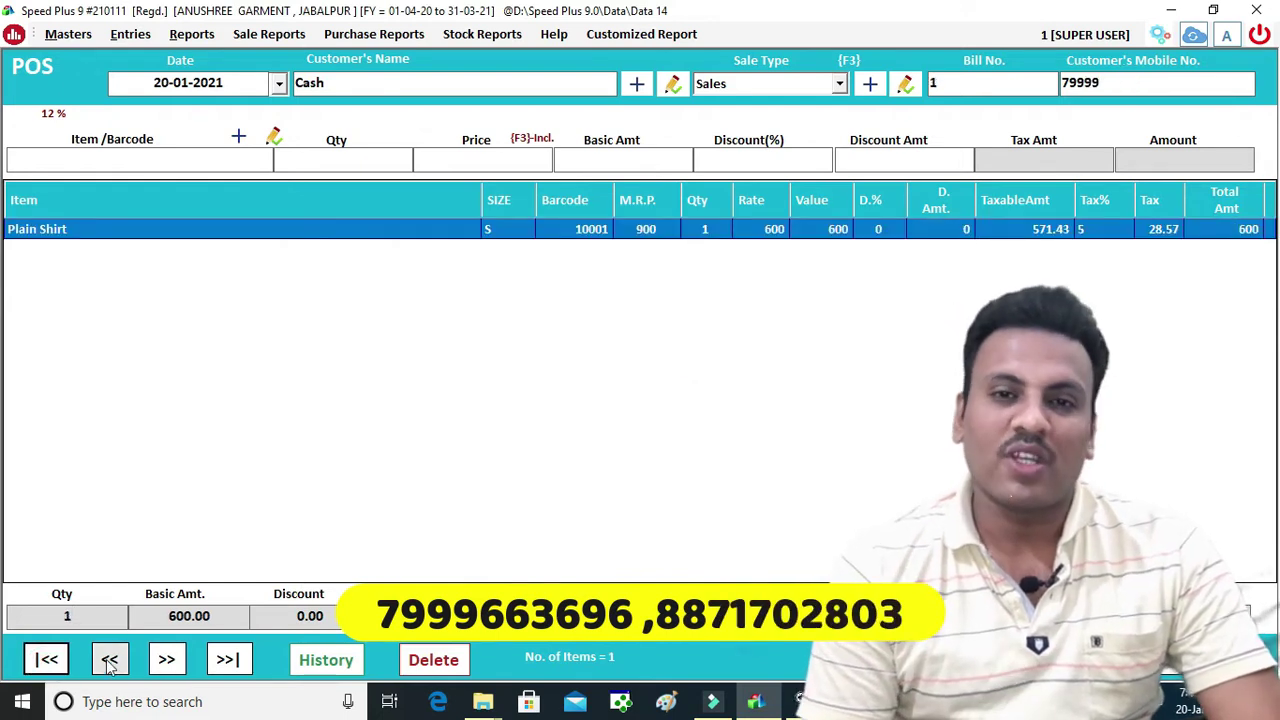
{"action": "left_click", "coordinate": [326, 660]}
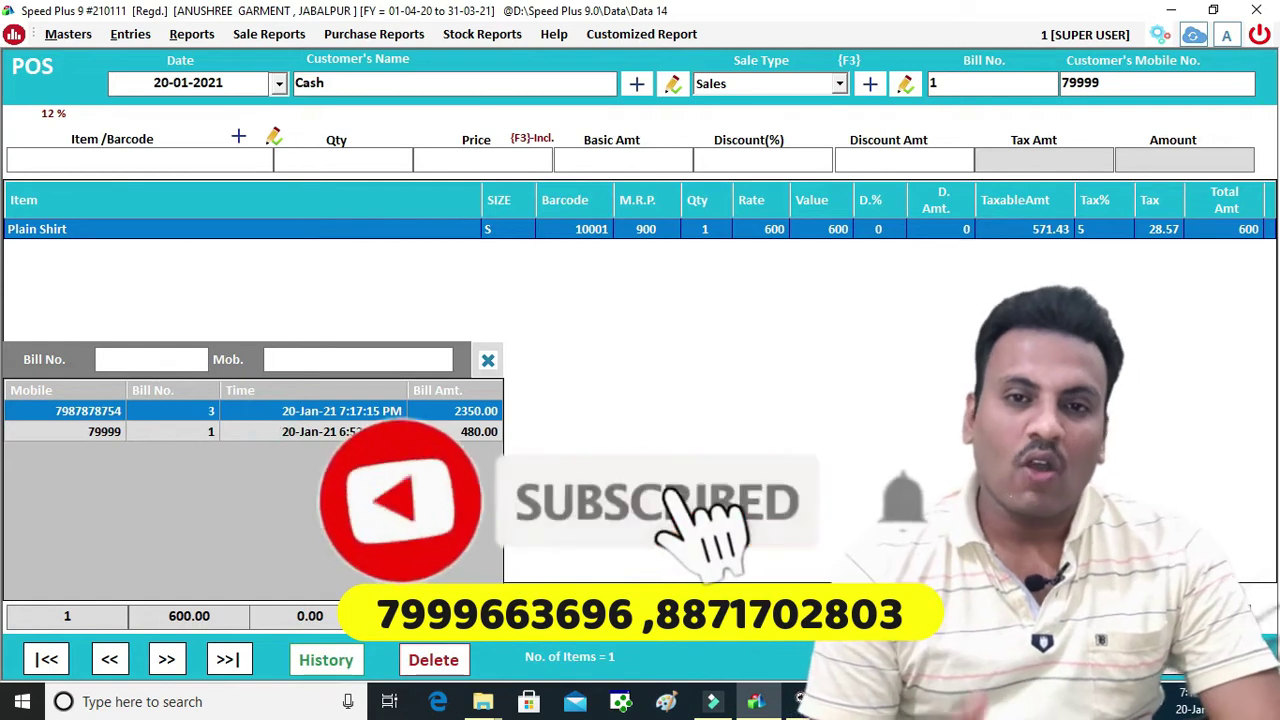
{"action": "key", "text": "Return"}
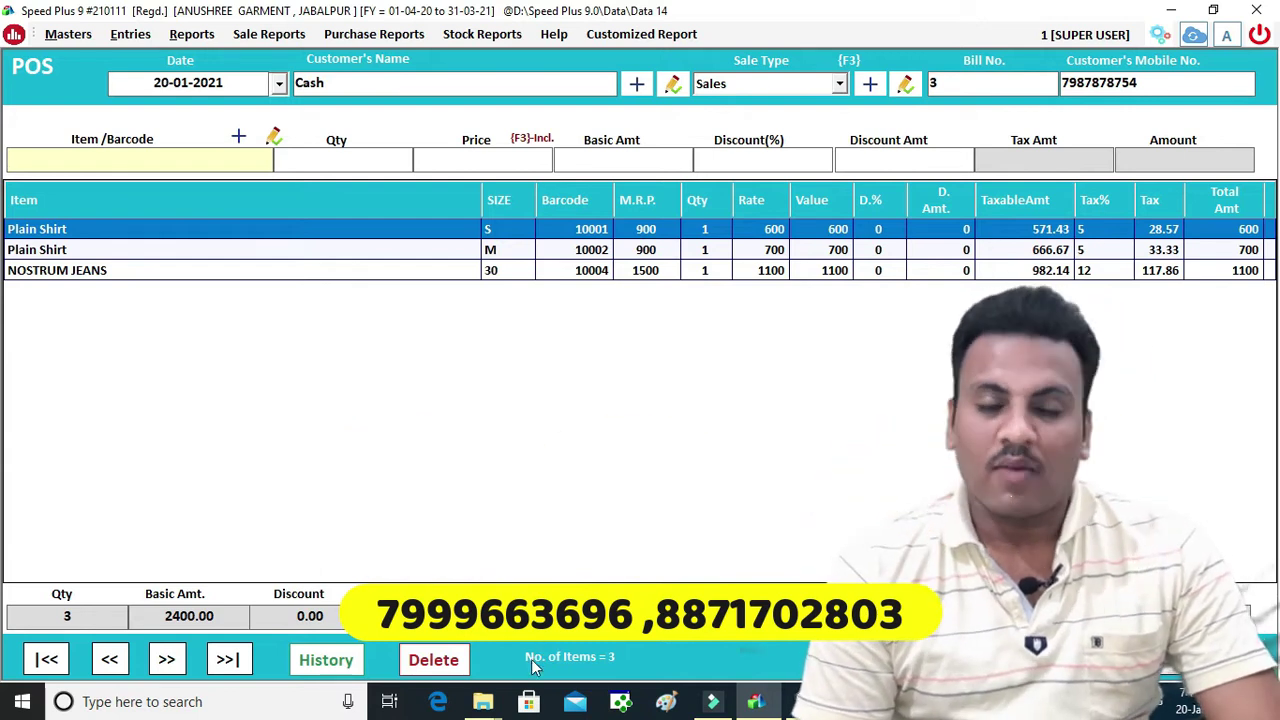
{"action": "left_click", "coordinate": [62, 615]}
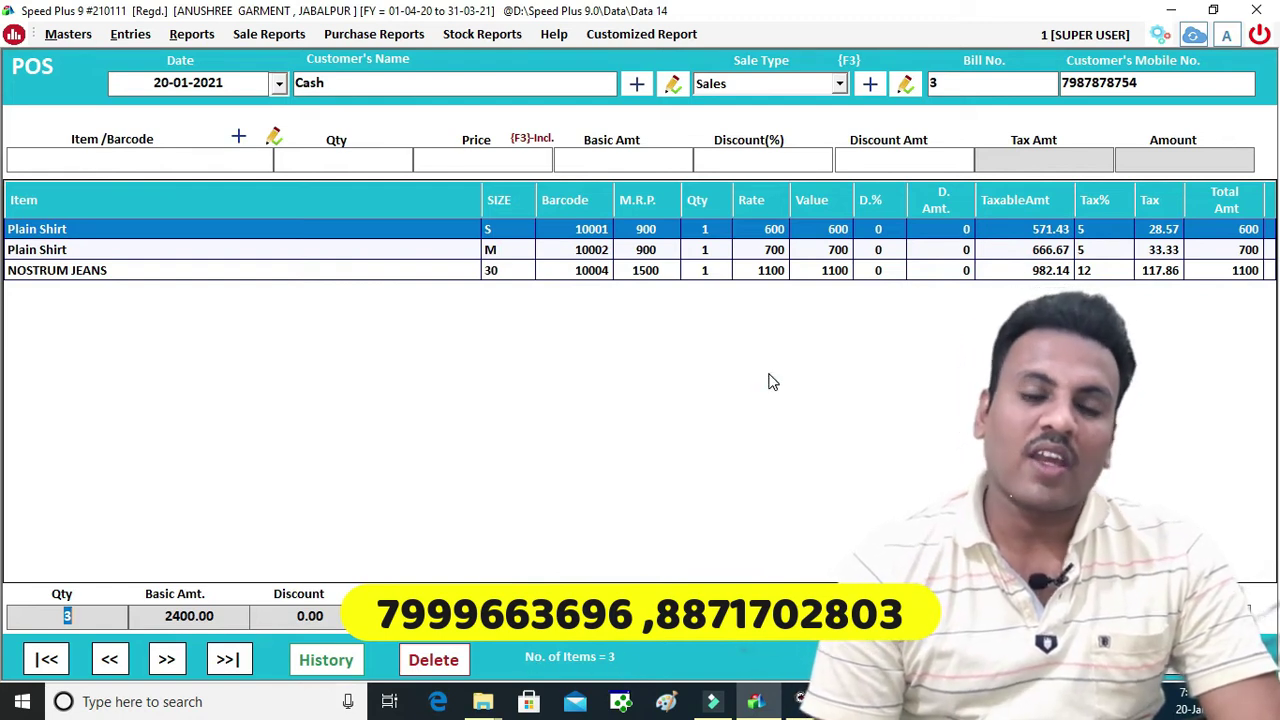
Delete the NOSTRUM JEANS line and the size M Plain Shirt line from POS bill 3
{"action": "left_click", "coordinate": [769, 374]}
{"action": "left_click", "coordinate": [652, 272]}
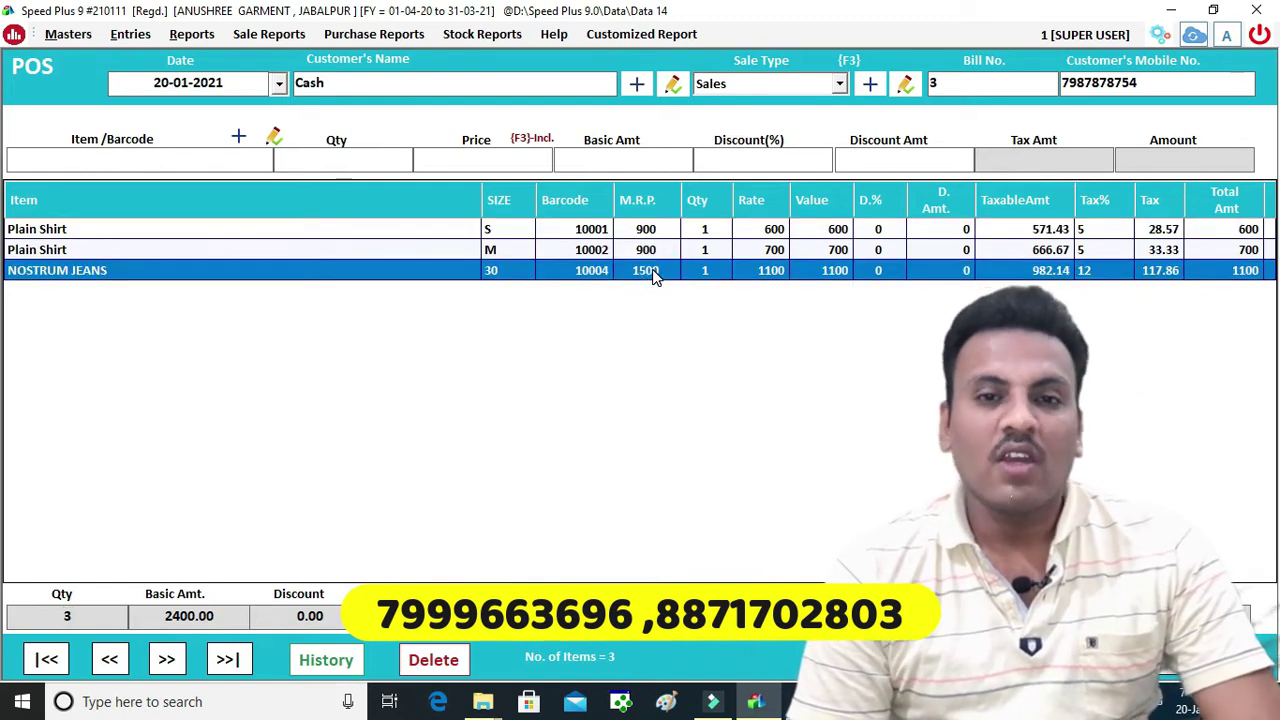
{"action": "key", "text": "Delete"}
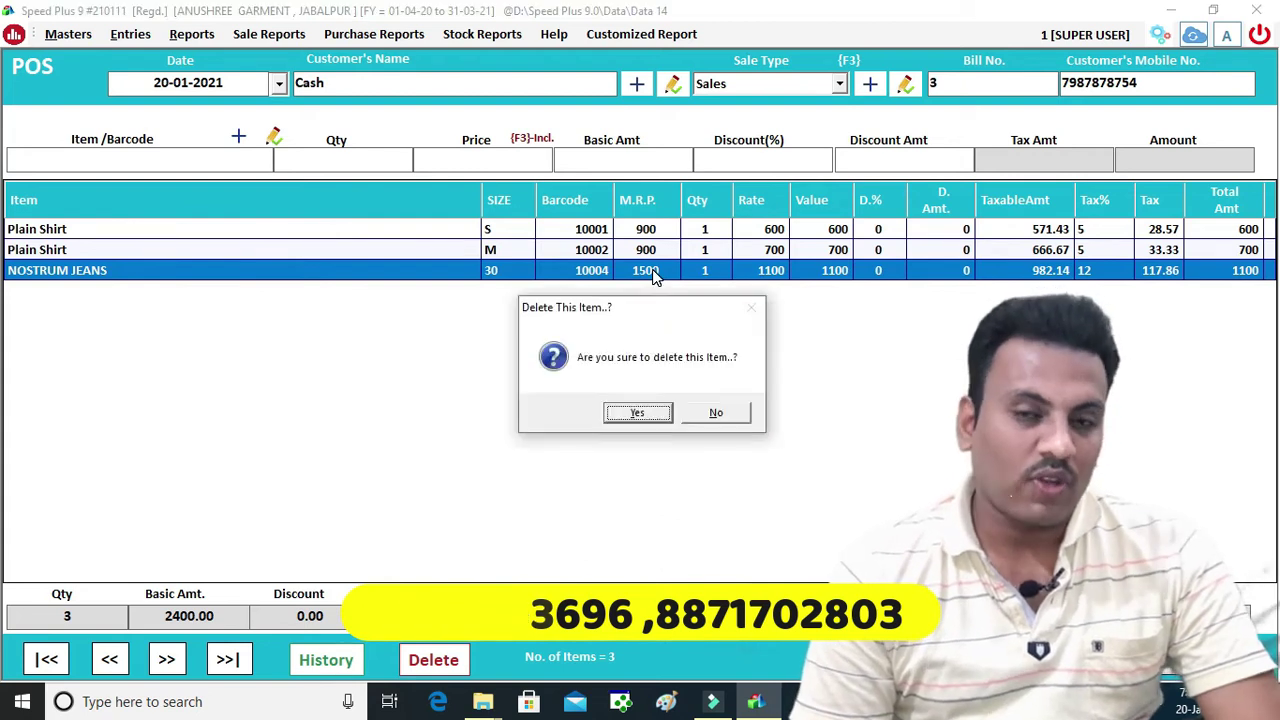
{"action": "key", "text": "Return"}
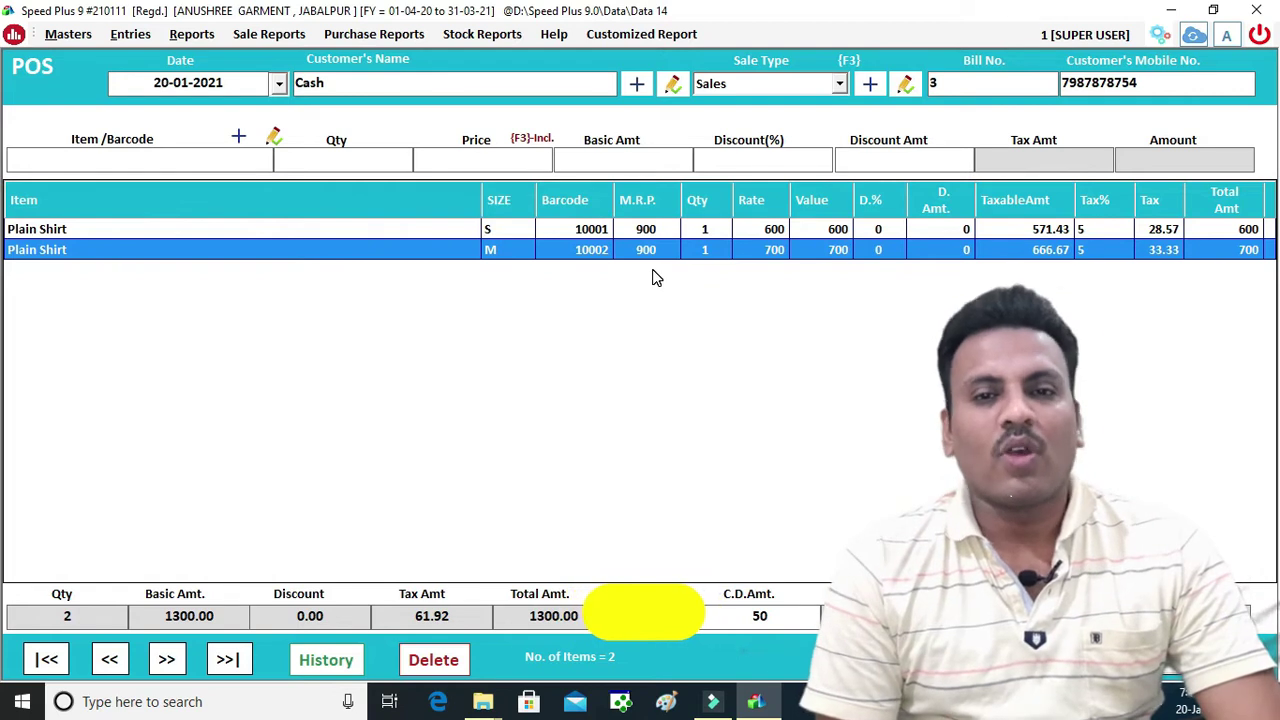
{"action": "key", "text": "Delete"}
{"action": "key", "text": "Return"}
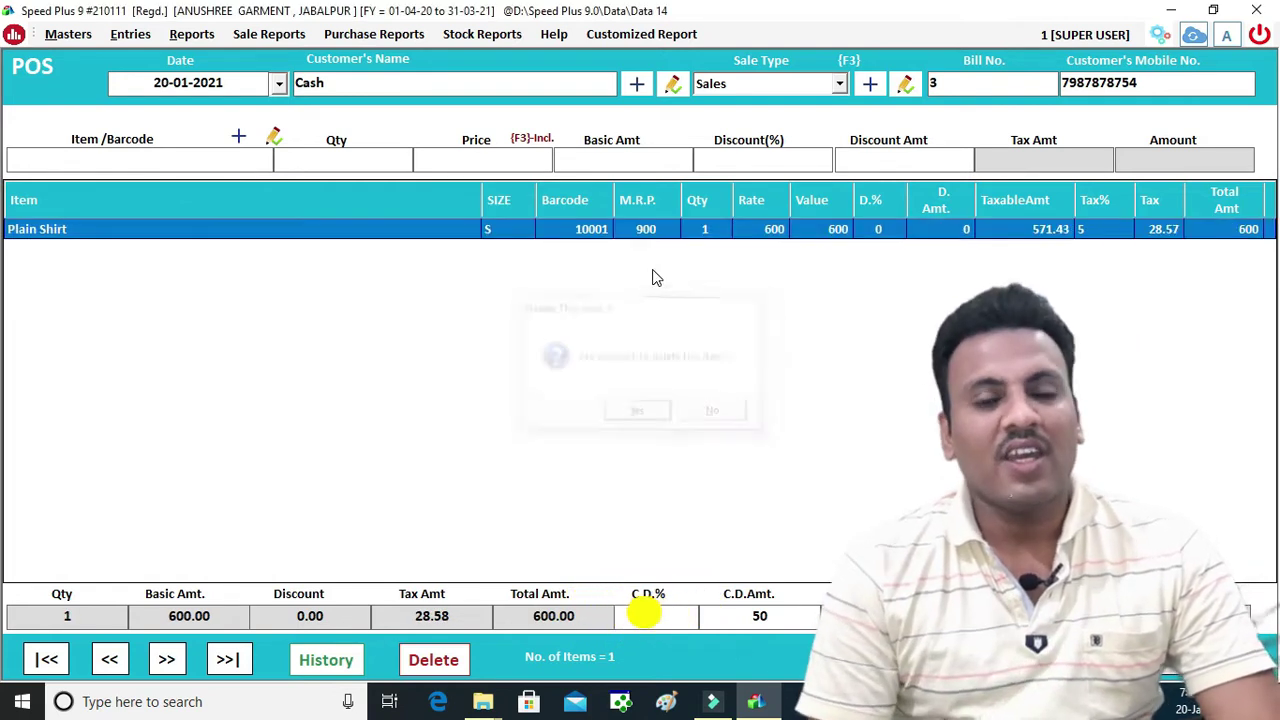
Re-add NOSTRUM JEANS with barcode 10005, bringing the bill to 1700.00
{"action": "left_click", "coordinate": [121, 166]}
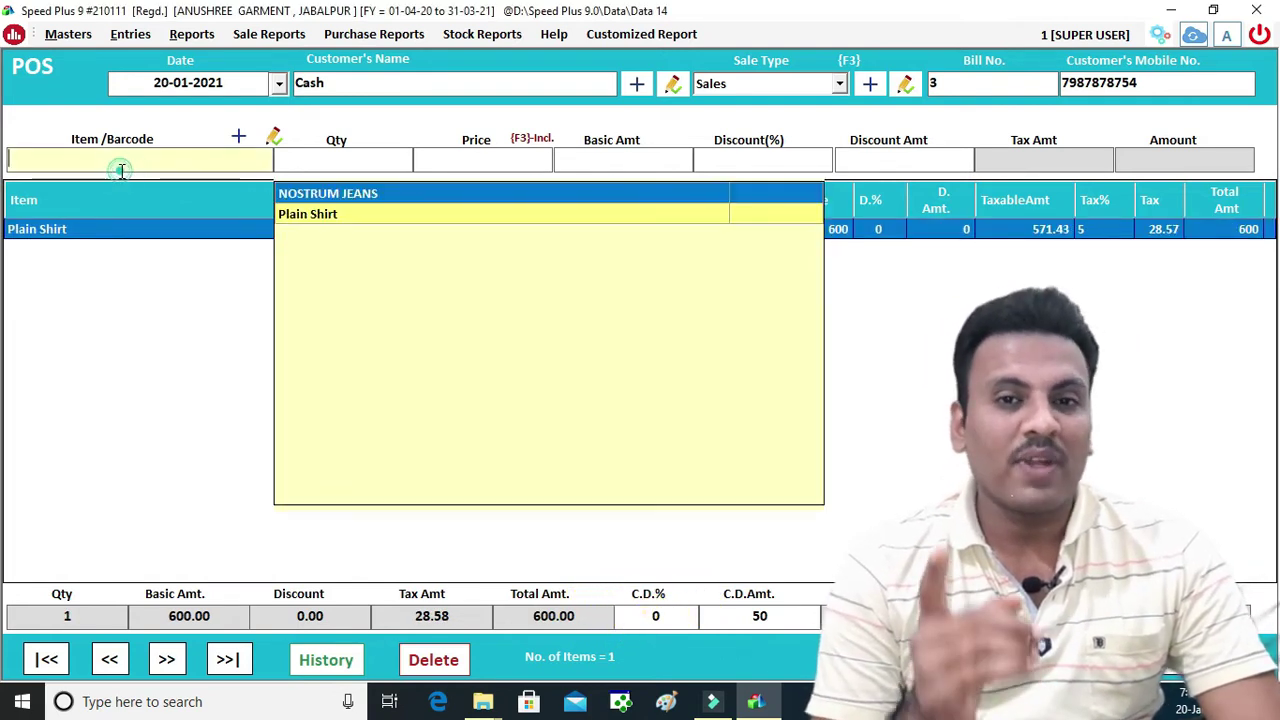
{"action": "type", "text": "1000"}
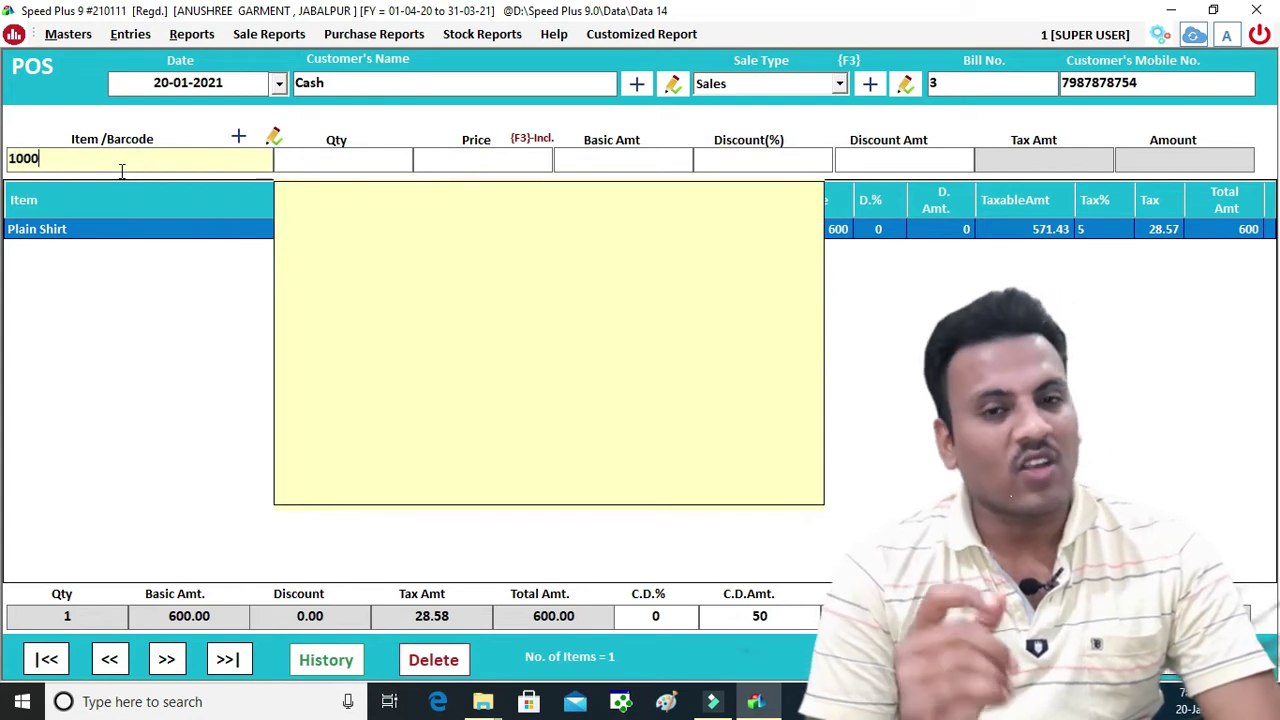
{"action": "type", "text": "5"}
{"action": "key", "text": "Return"}
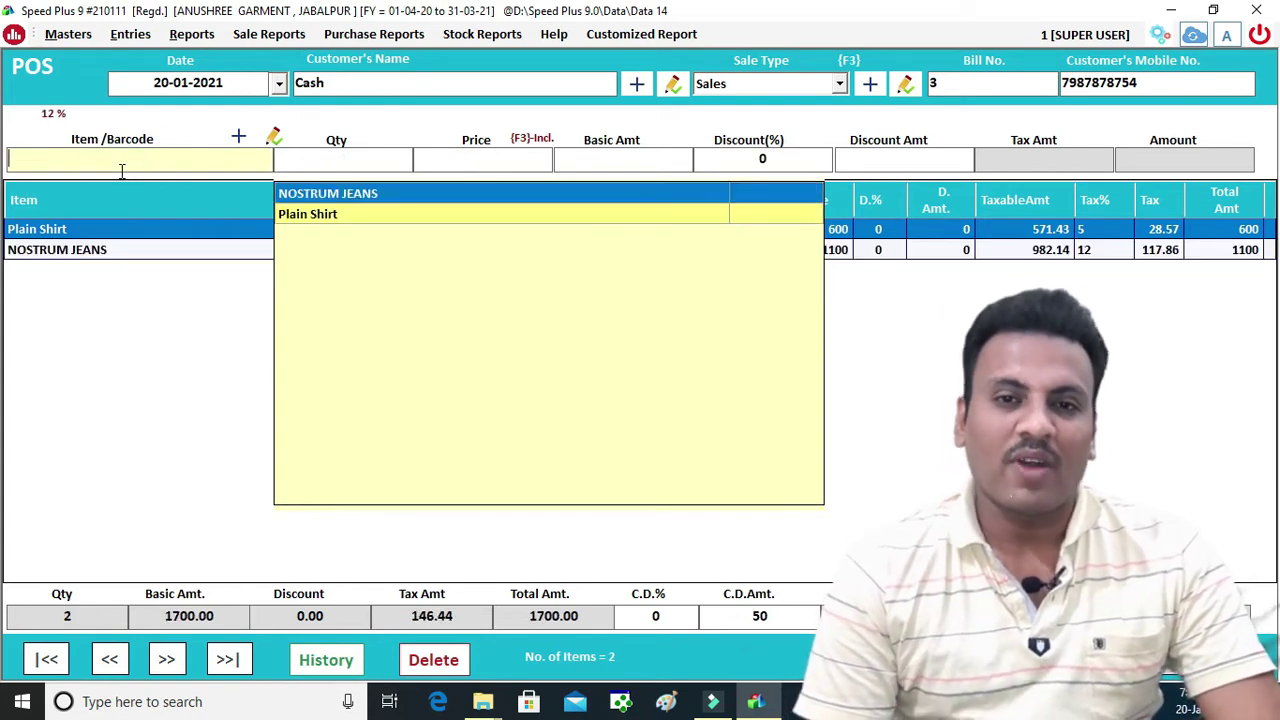
{"action": "left_click", "coordinate": [871, 363]}
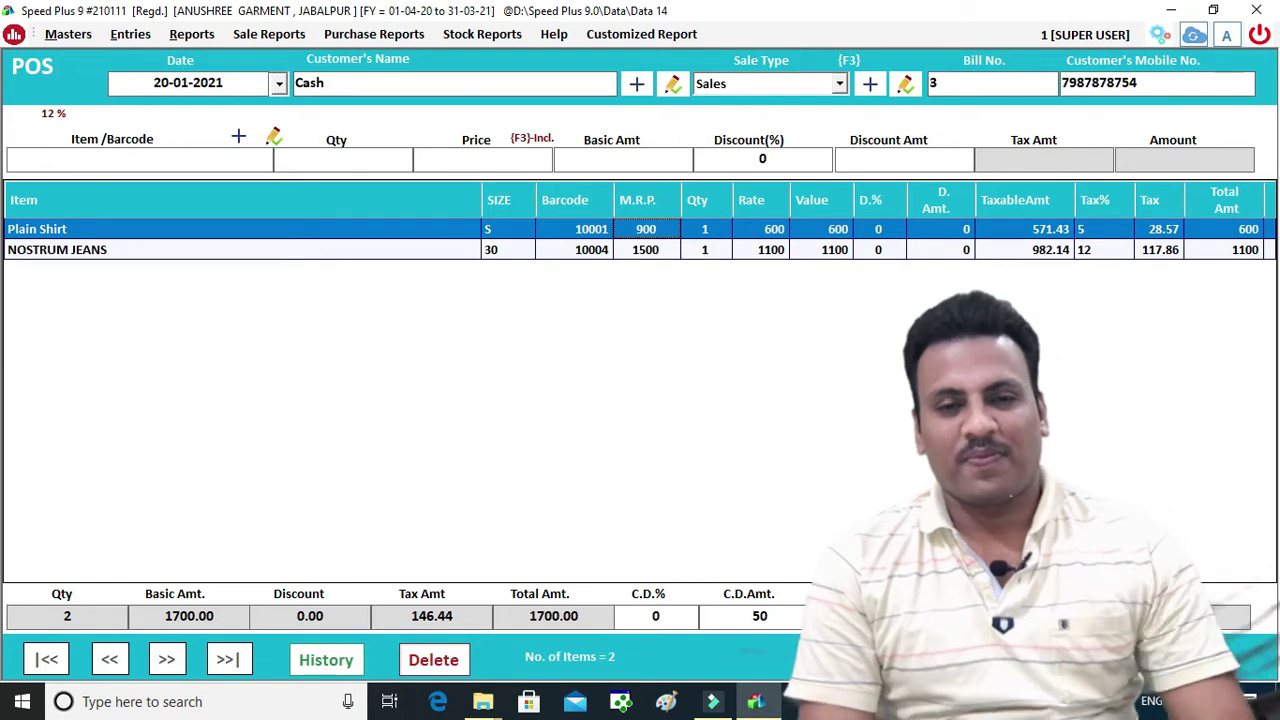
Glance at the saved POS bill history, then close the POS entry with Yes
{"action": "key", "text": "Escape"}
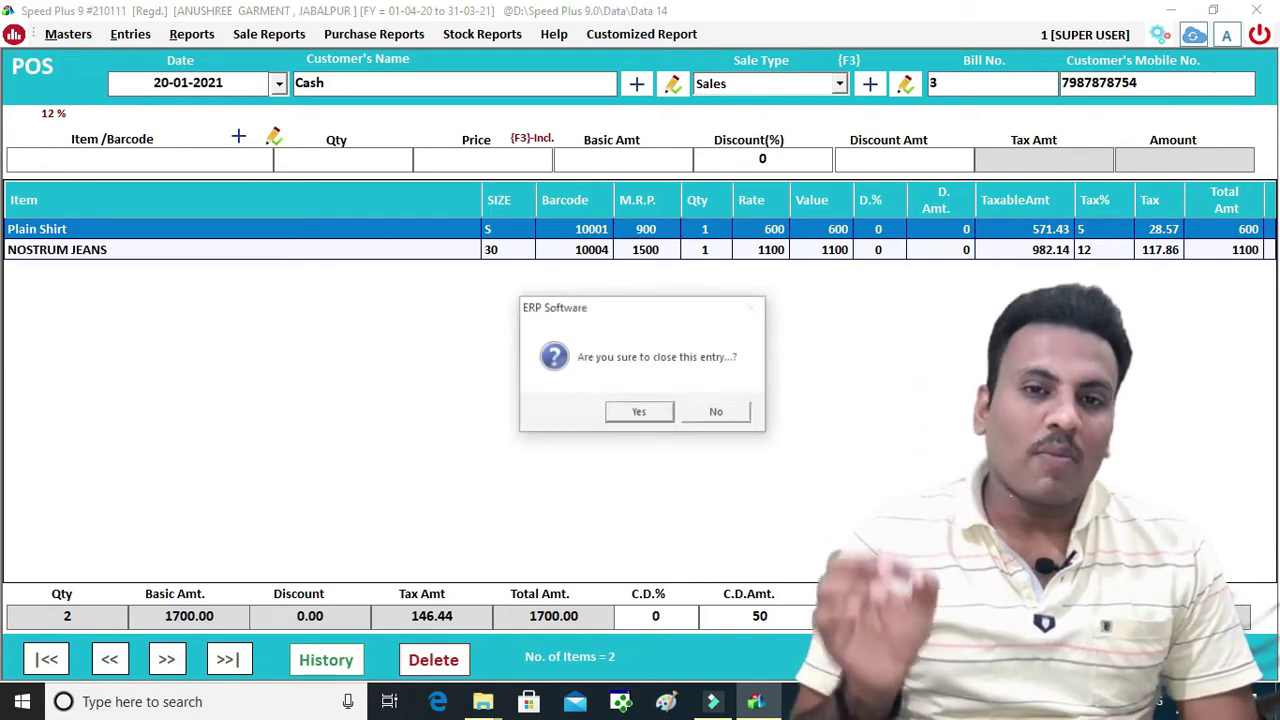
{"action": "left_click", "coordinate": [641, 412]}
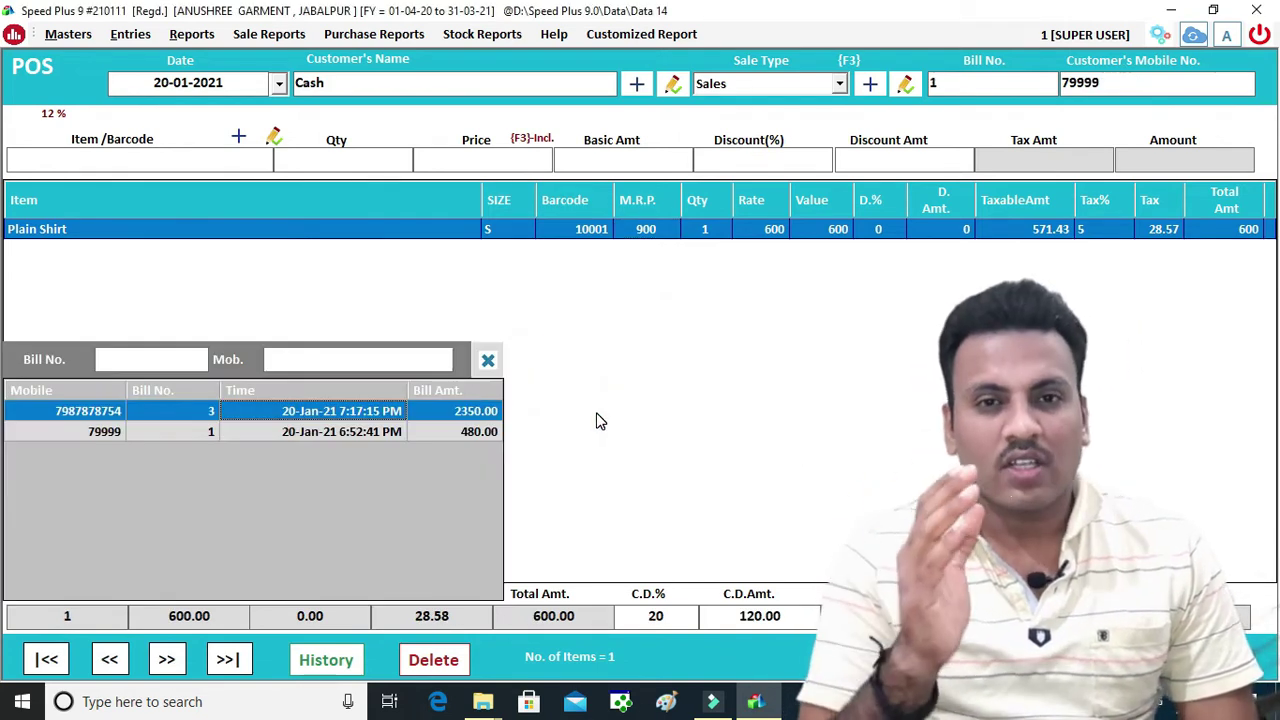
{"action": "left_click", "coordinate": [155, 367]}
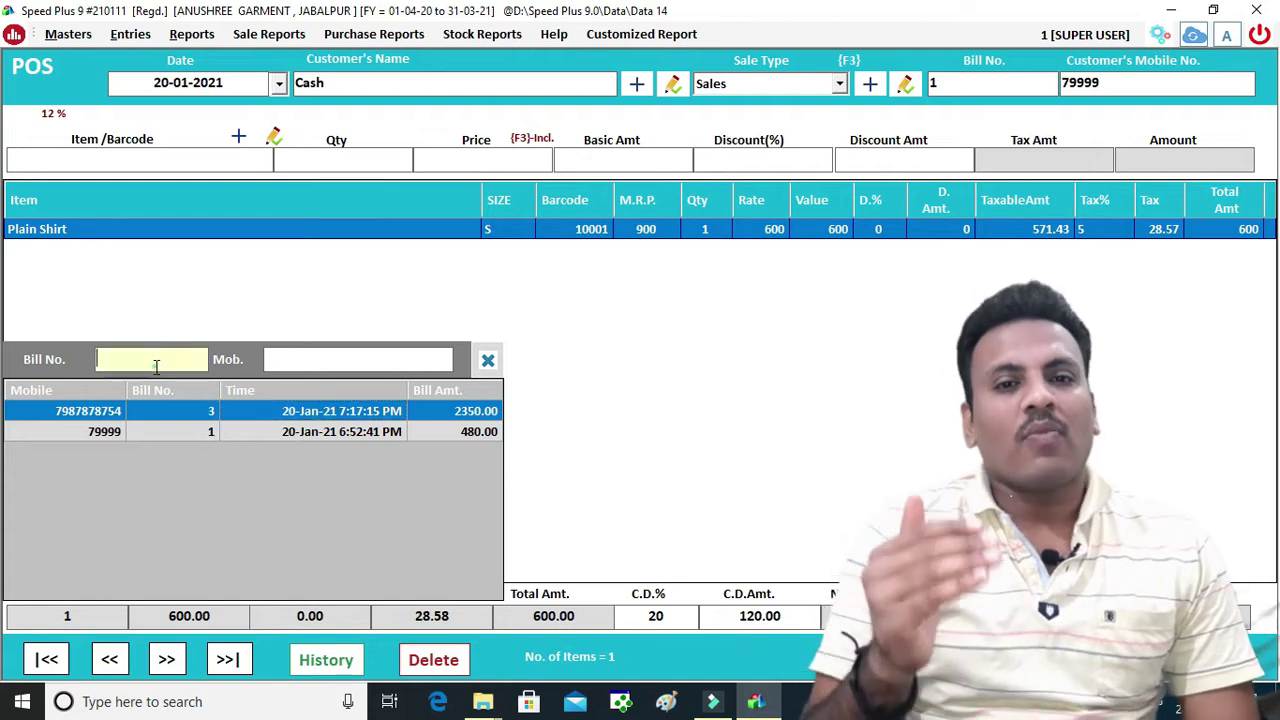
{"action": "key", "text": "Escape"}
{"action": "key", "text": "Escape"}
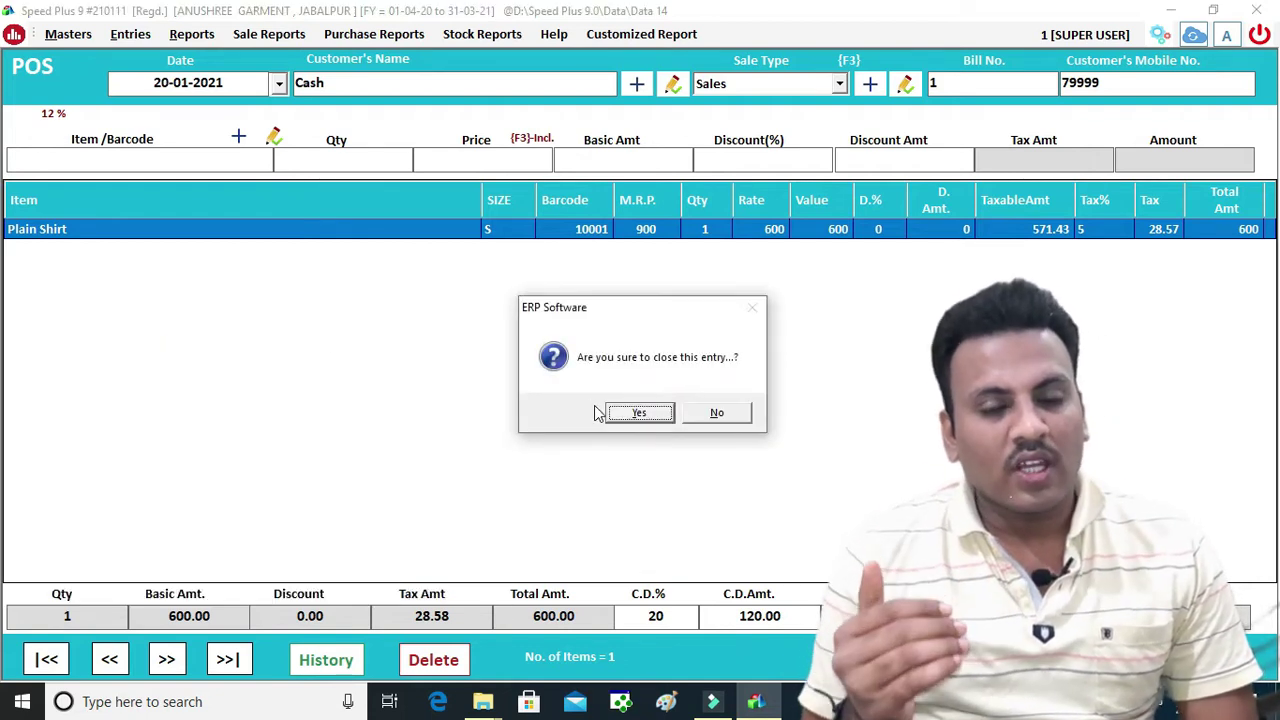
{"action": "left_click", "coordinate": [628, 413]}
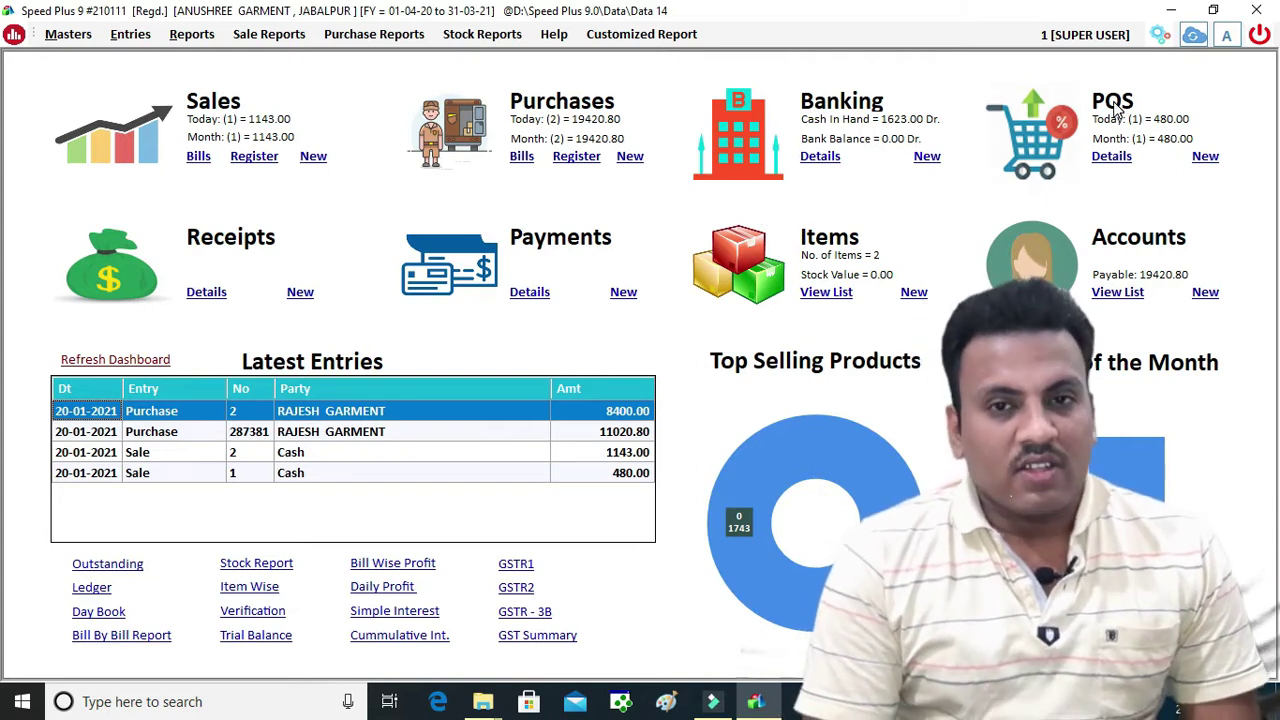
Load the POS register for 20-01-2021 and filter it by ItemName matching 'NO'
{"action": "left_click", "coordinate": [1111, 157]}
{"action": "key", "text": "Return"}
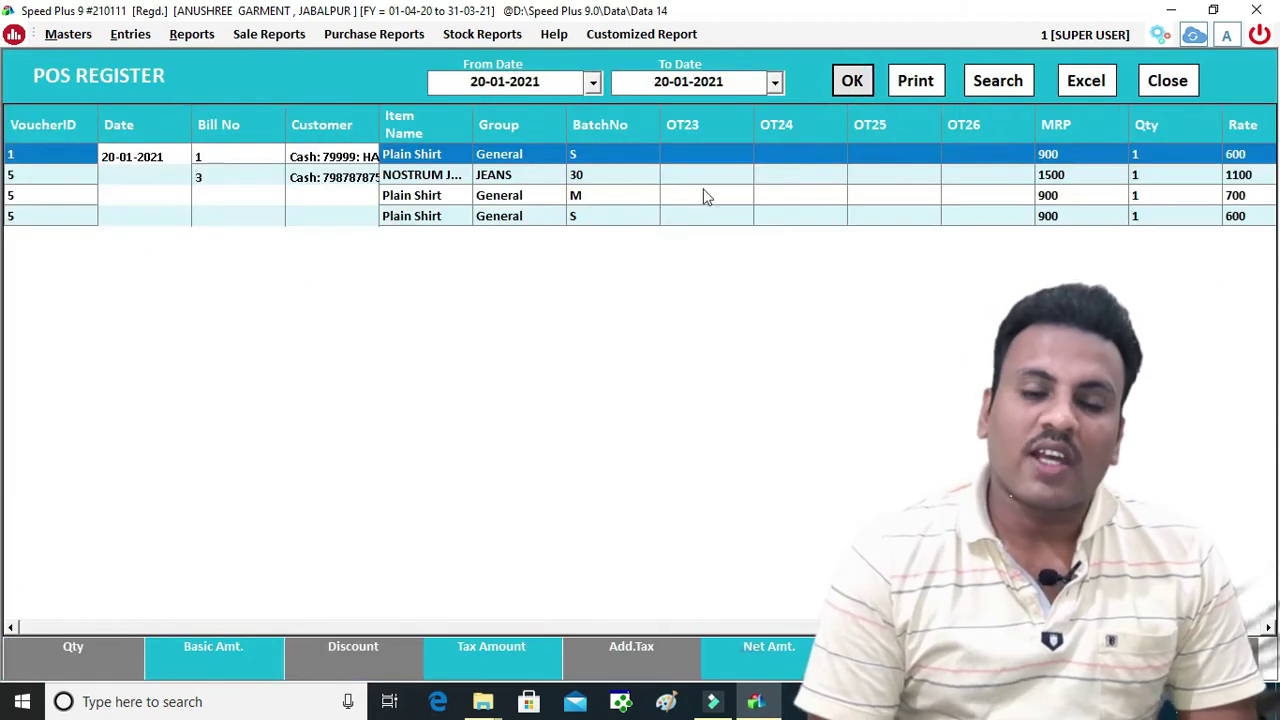
{"action": "left_click", "coordinate": [988, 90]}
{"action": "left_click", "coordinate": [951, 200]}
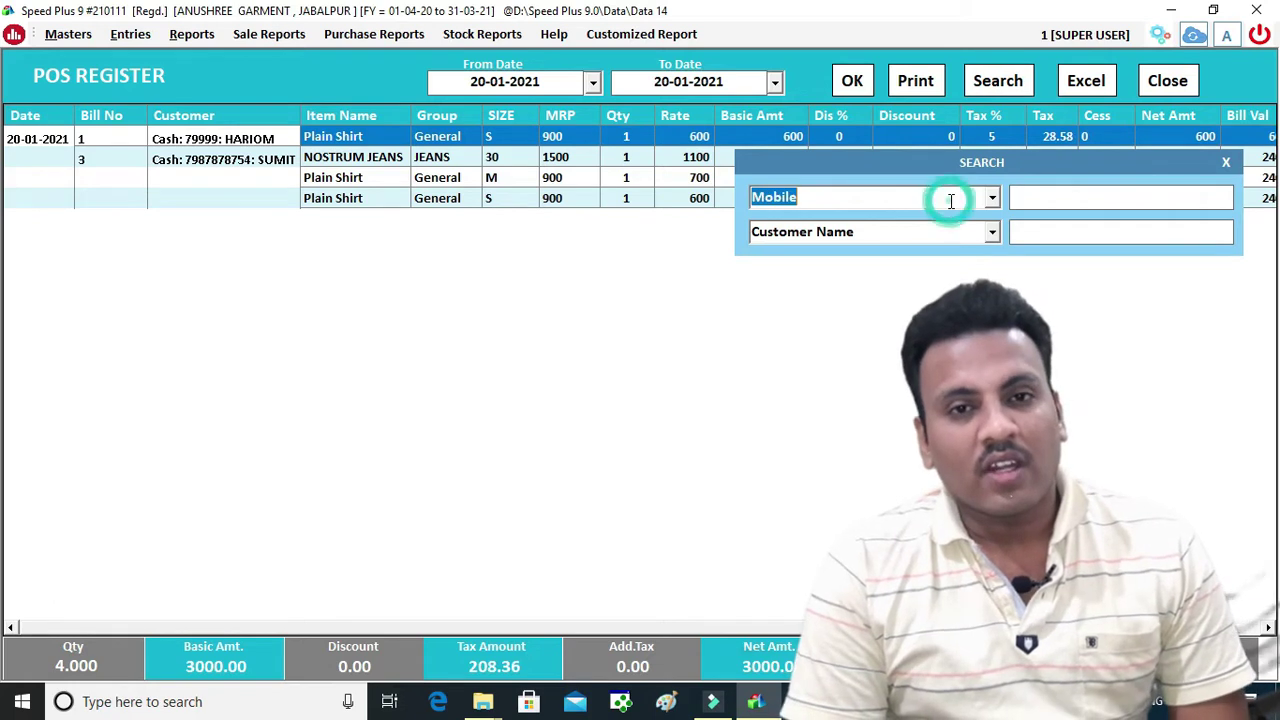
{"action": "left_click", "coordinate": [996, 196]}
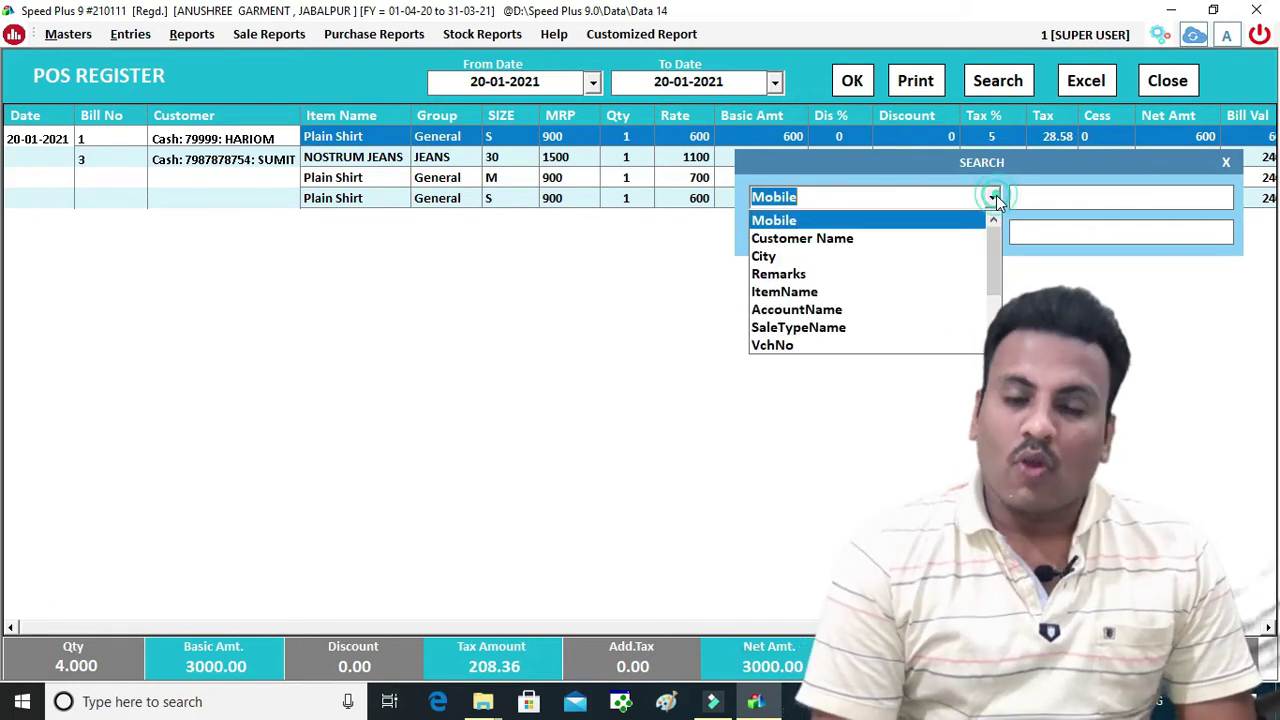
{"action": "type", "text": "I"}
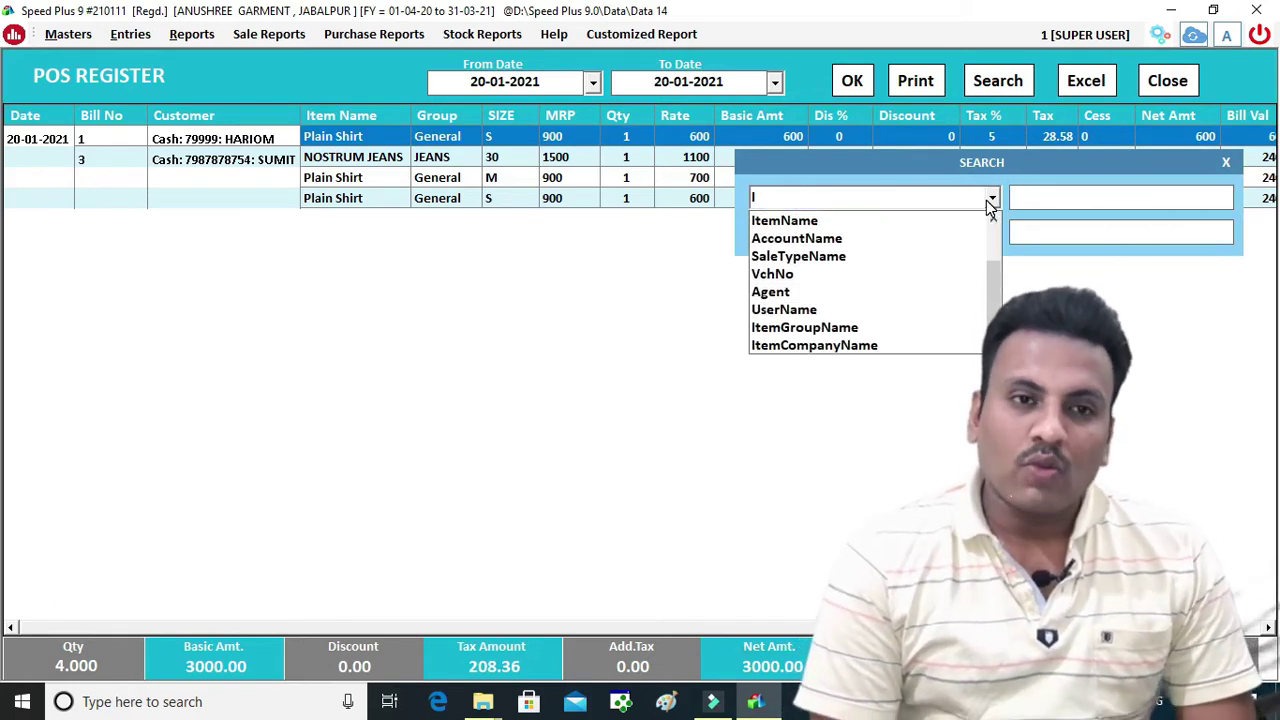
{"action": "key", "text": "Down"}
{"action": "key", "text": "Return"}
{"action": "left_click", "coordinate": [1040, 203]}
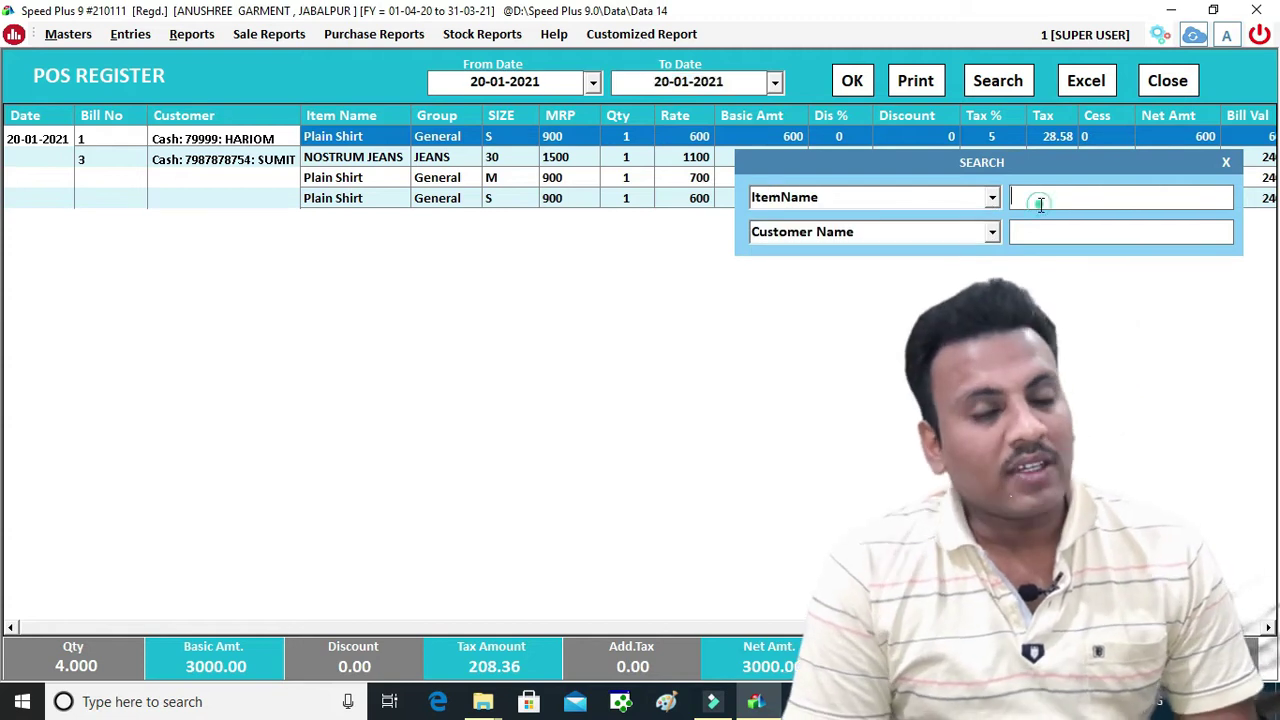
{"action": "type", "text": "NO"}
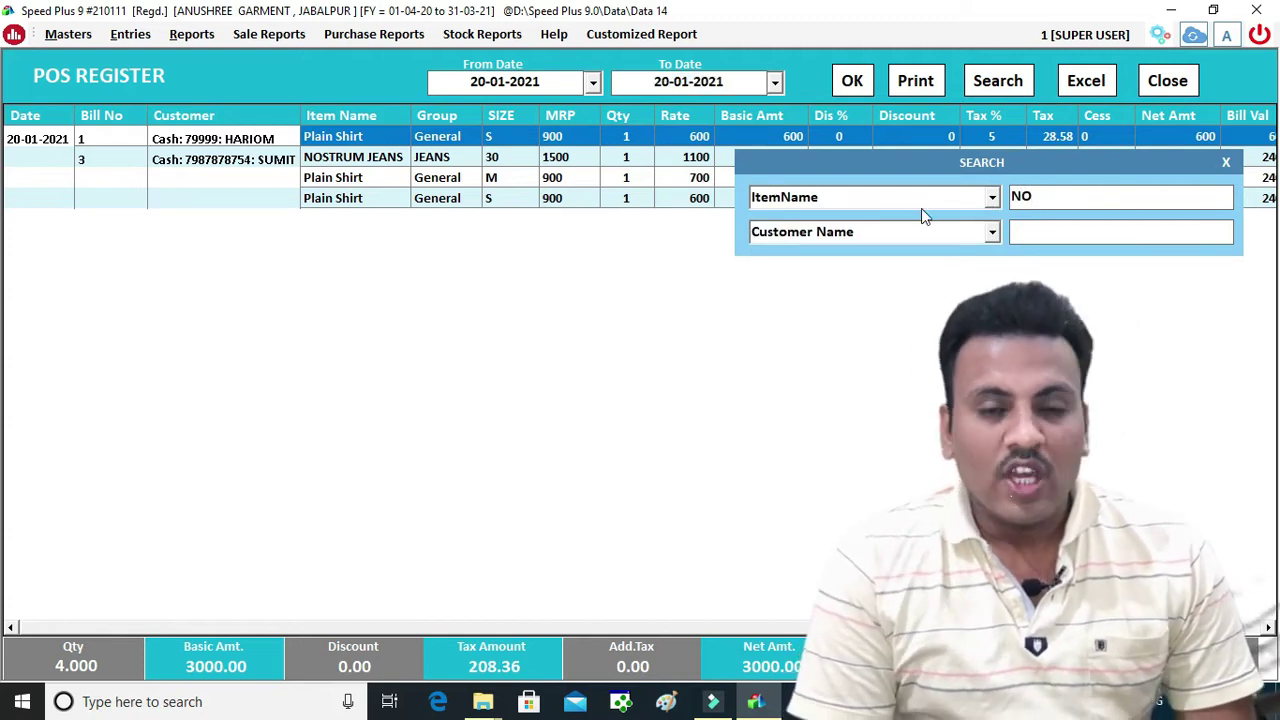
{"action": "left_click", "coordinate": [852, 81]}
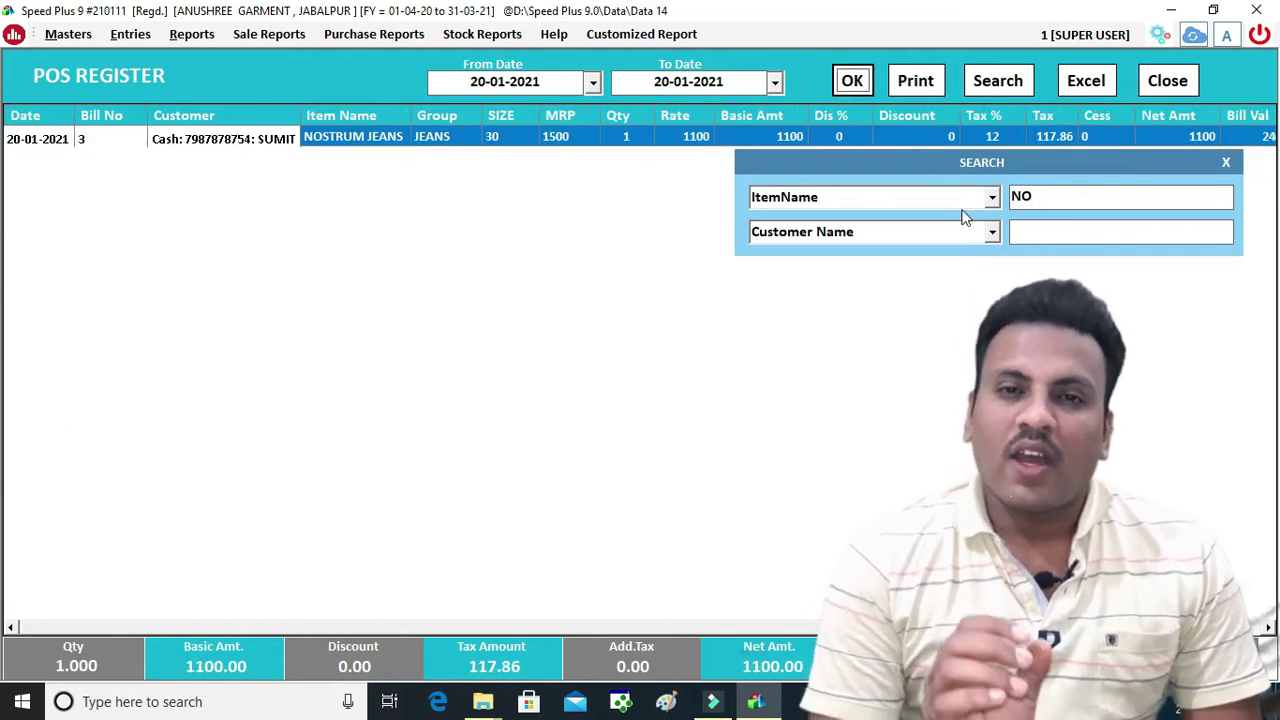
Drop the search filter, reload all four sale rows totalling 3000.00, then close the register
{"action": "left_click", "coordinate": [991, 234]}
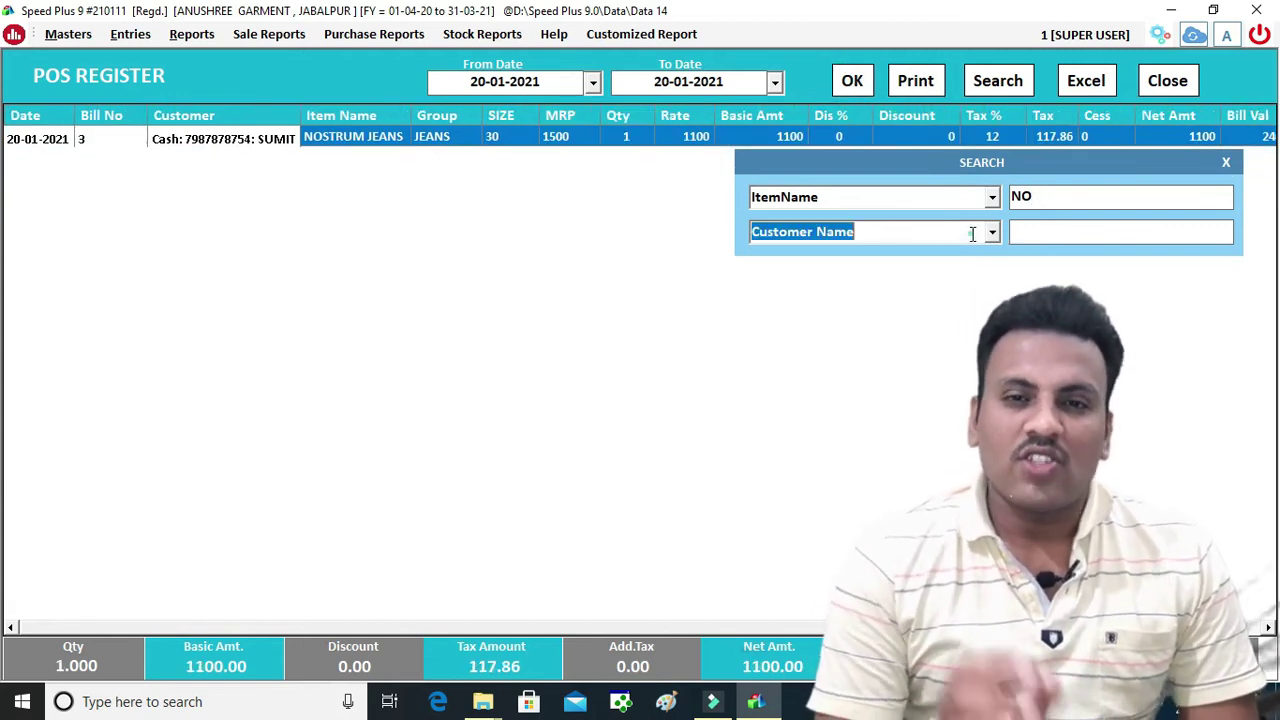
{"action": "left_click", "coordinate": [992, 234]}
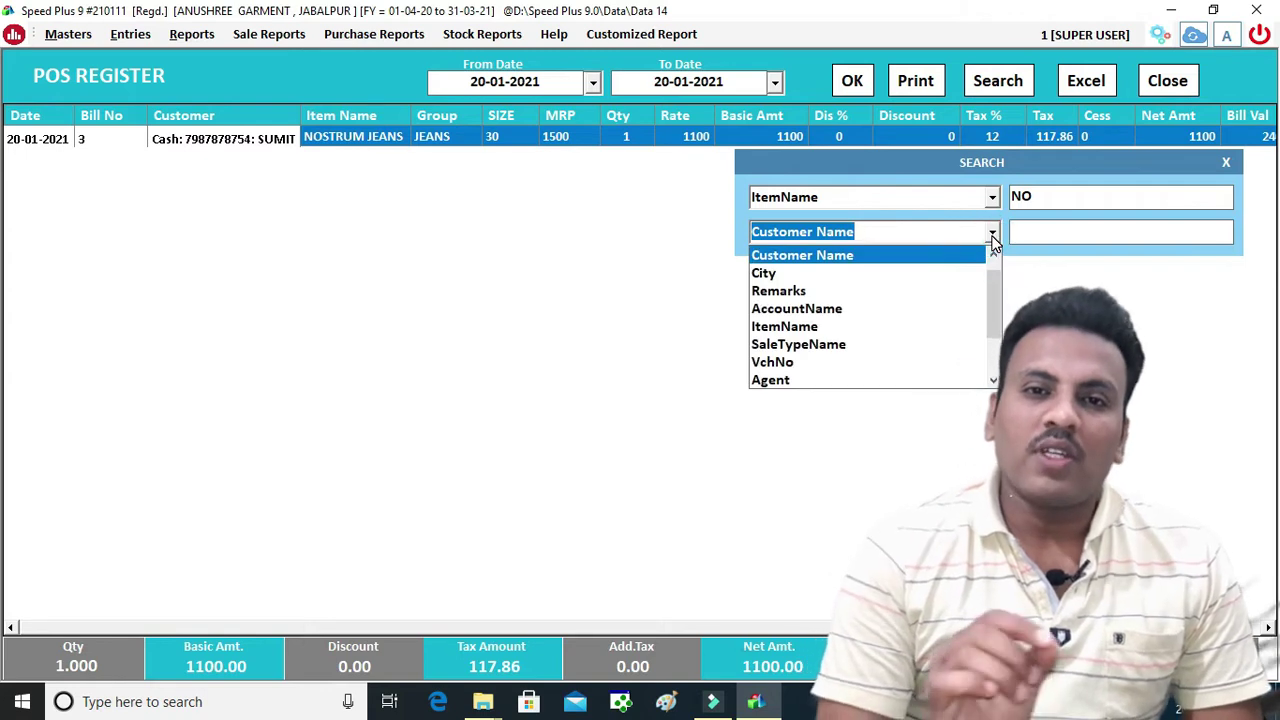
{"action": "left_click", "coordinate": [1142, 364]}
{"action": "key", "text": "Escape"}
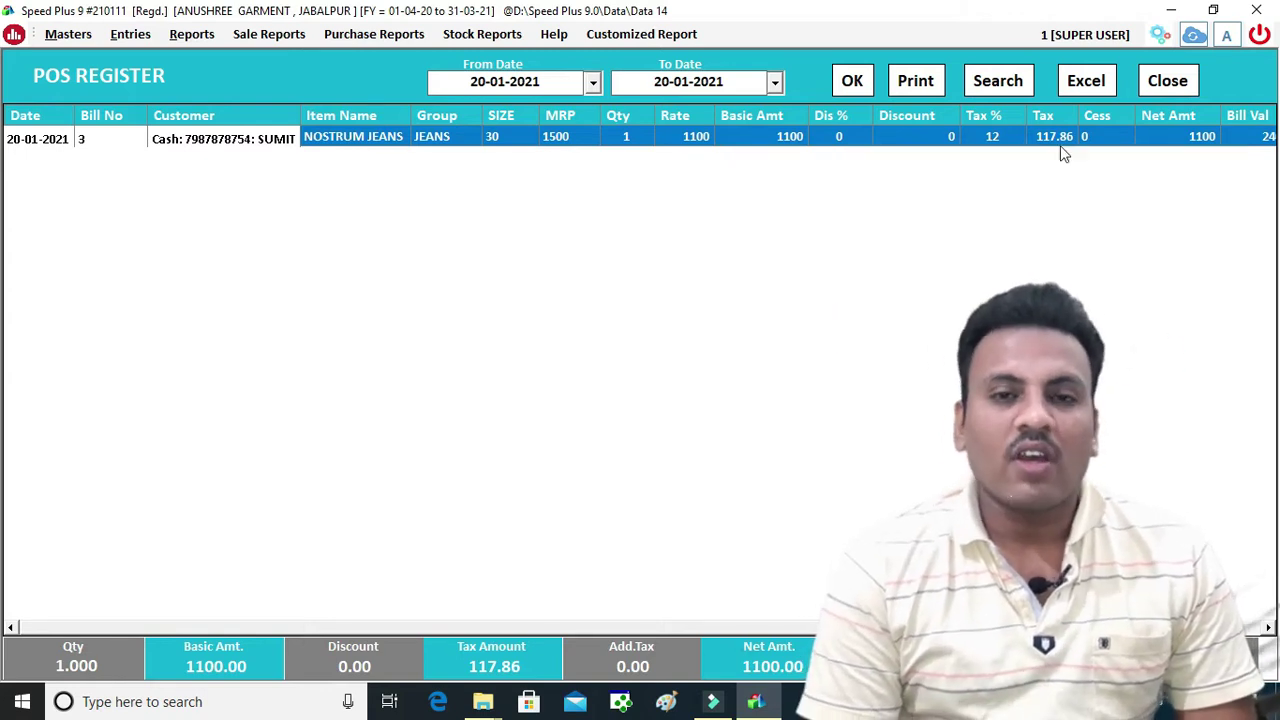
{"action": "left_click", "coordinate": [1162, 80]}
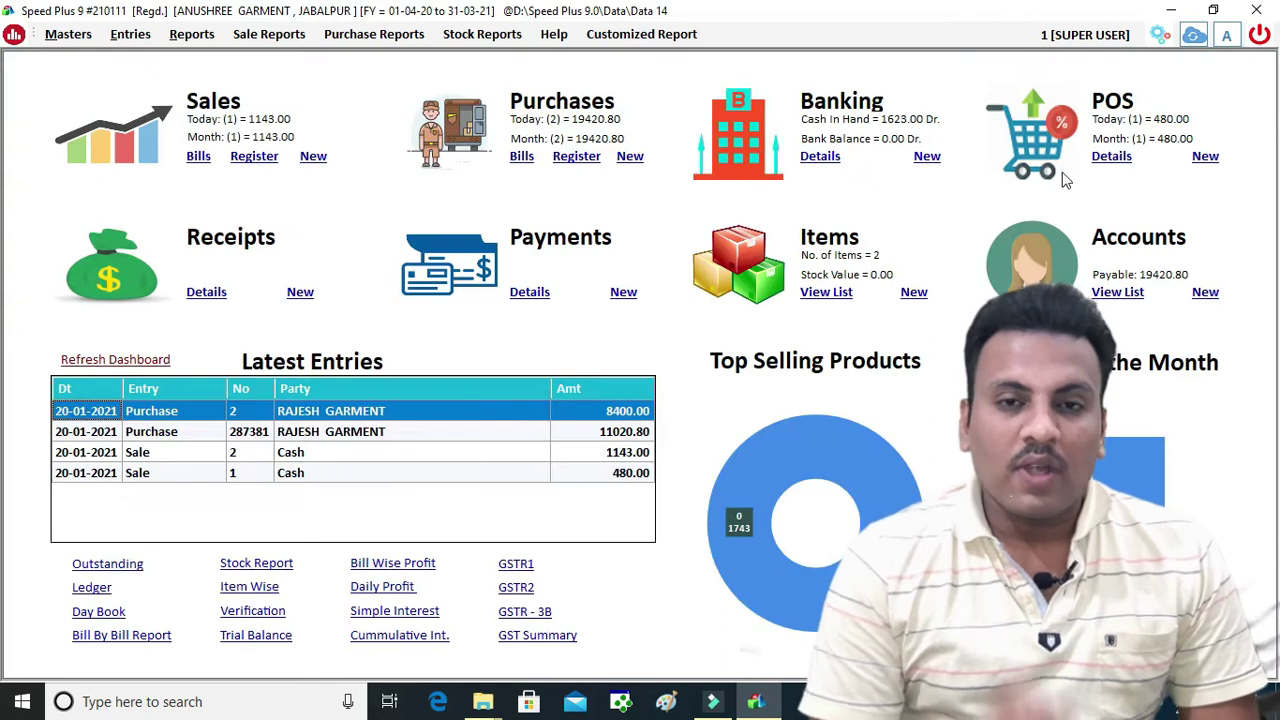
{"action": "left_click", "coordinate": [1111, 156]}
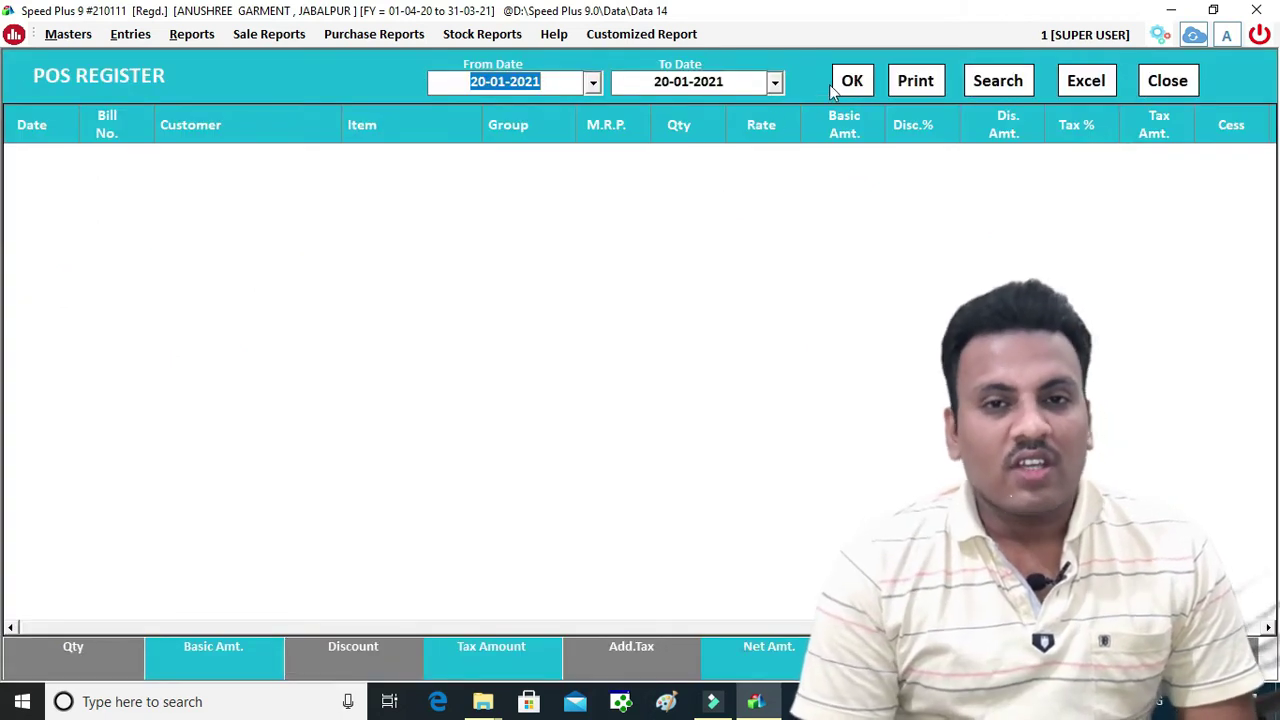
{"action": "left_click", "coordinate": [850, 82]}
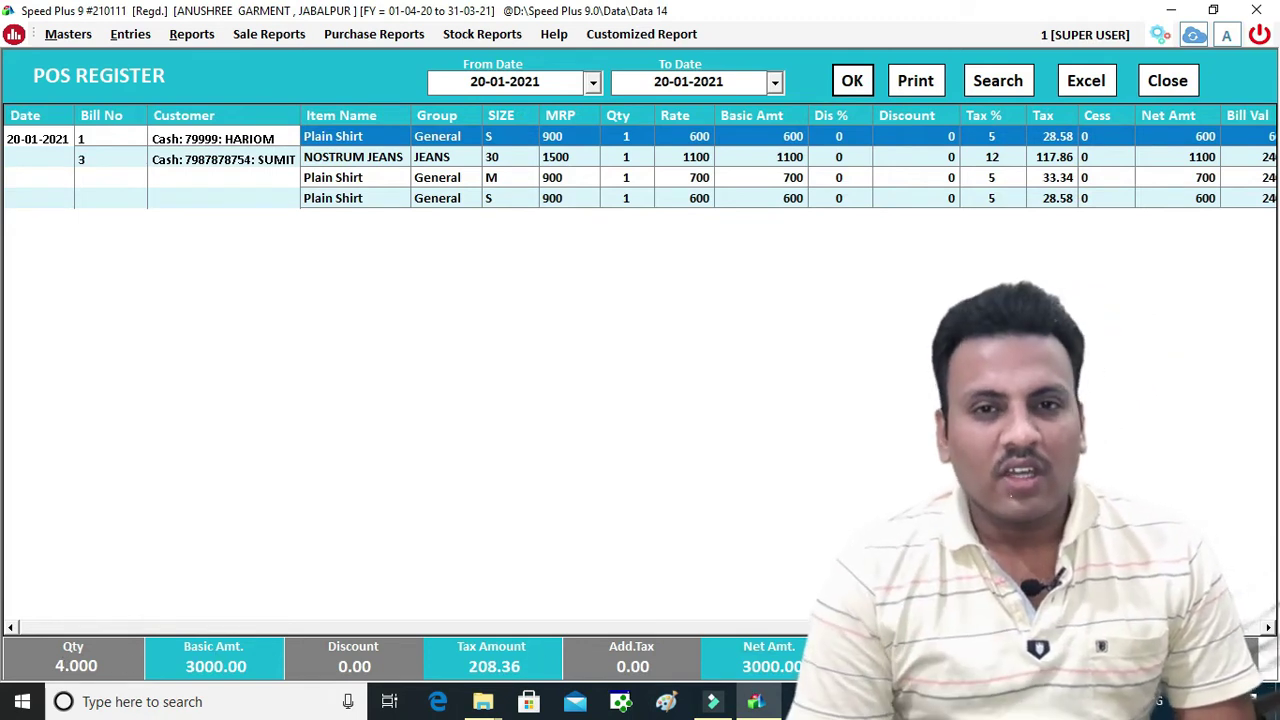
{"action": "key", "text": "Escape"}
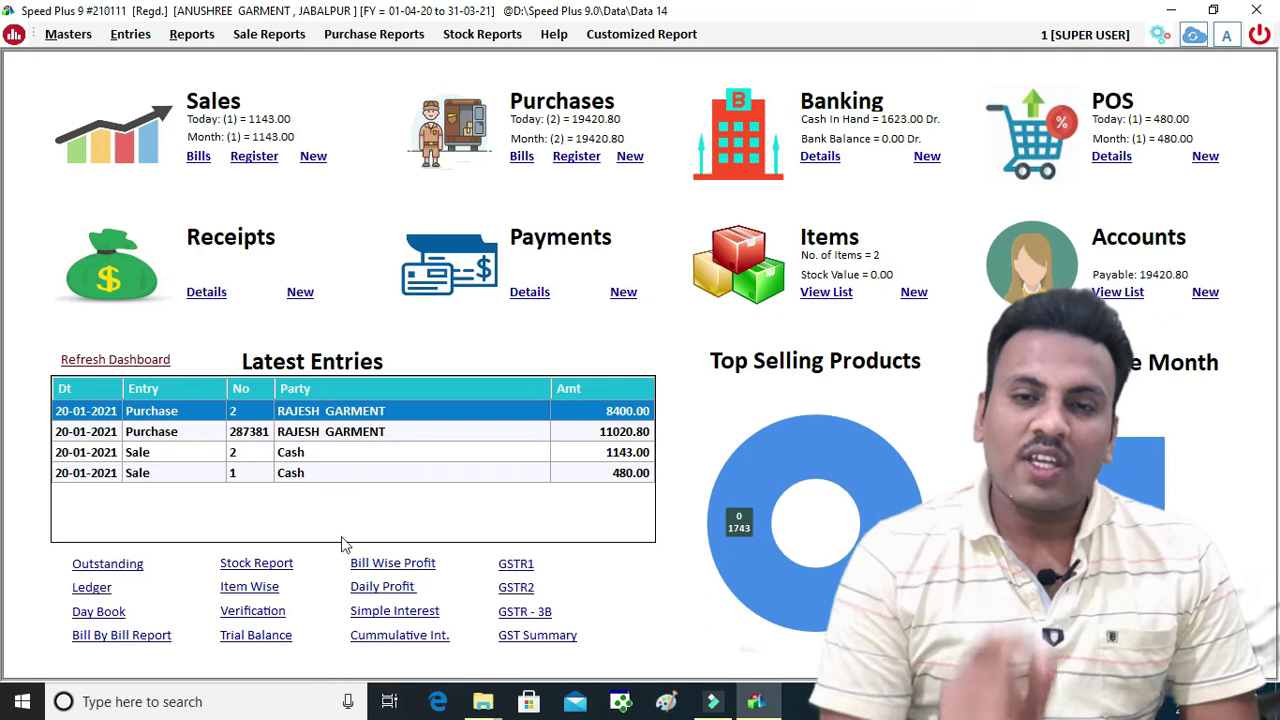
Show the Cash ledger for 20-01-2021 and select its Bill No. 3 entry
{"action": "left_click", "coordinate": [92, 588]}
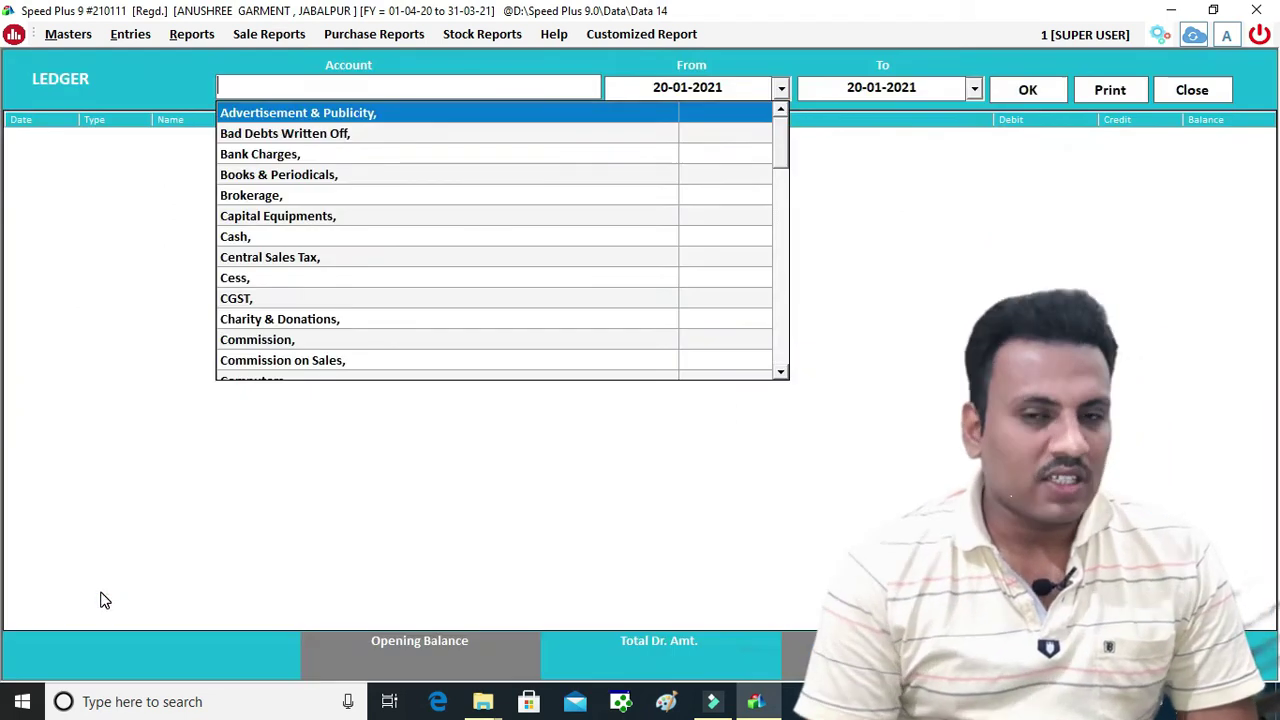
{"action": "type", "text": "CA"}
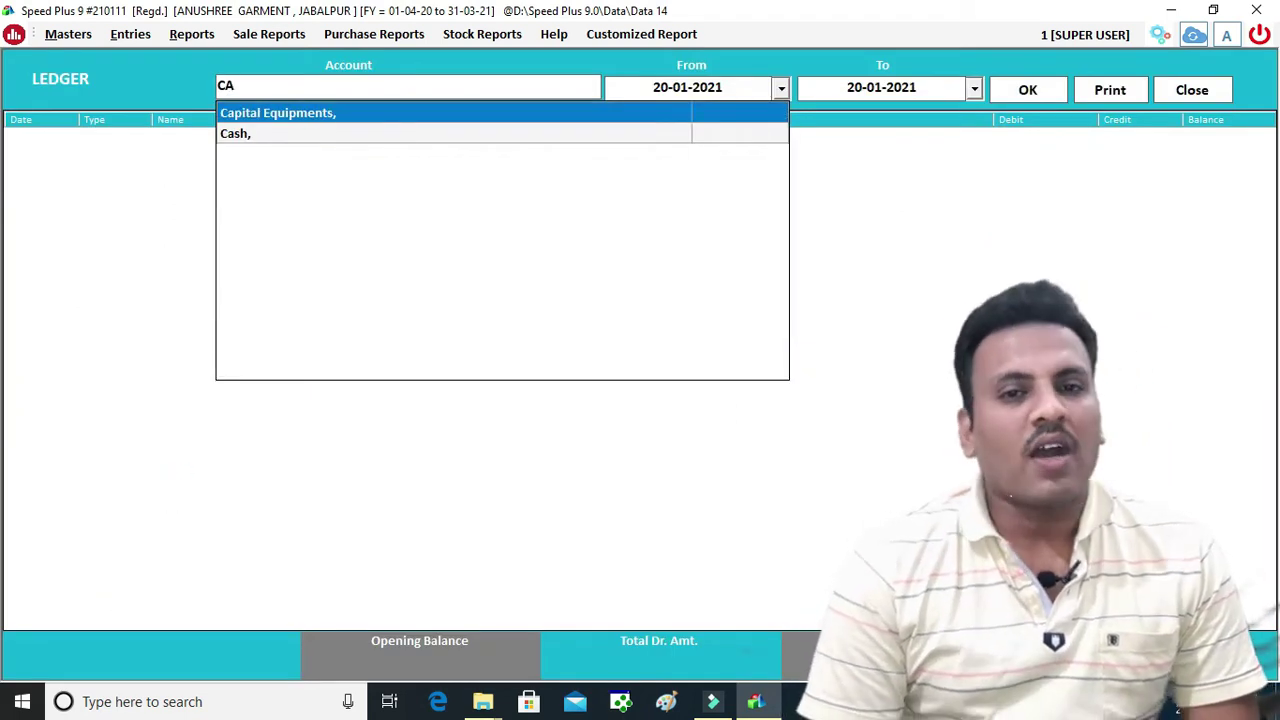
{"action": "key", "text": "Down"}
{"action": "key", "text": "Return"}
{"action": "key", "text": "Return"}
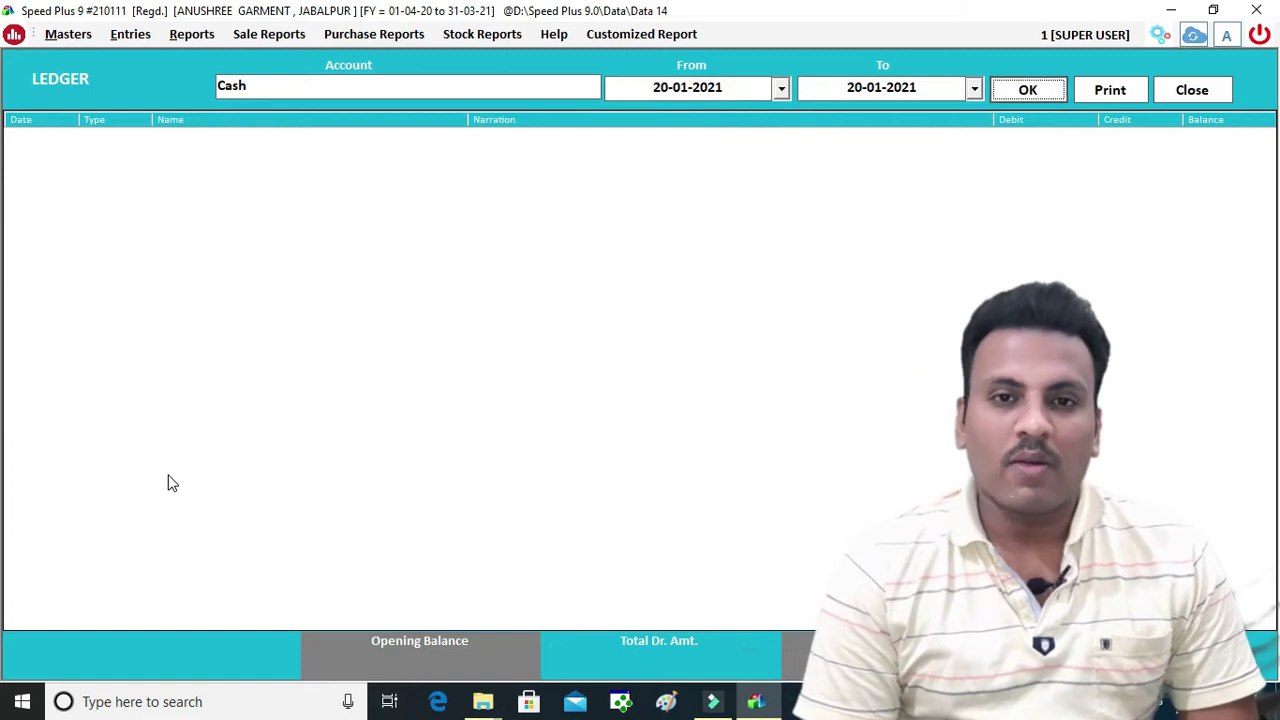
{"action": "key", "text": "Return"}
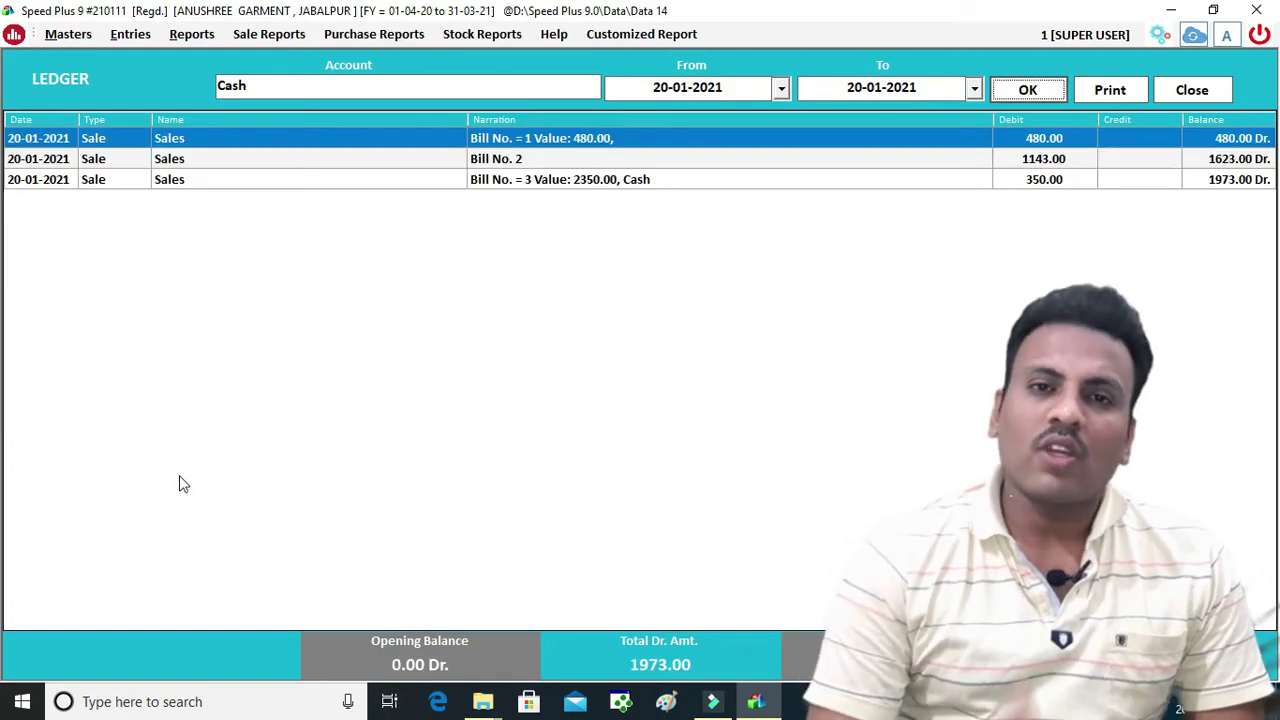
{"action": "left_click", "coordinate": [599, 183]}
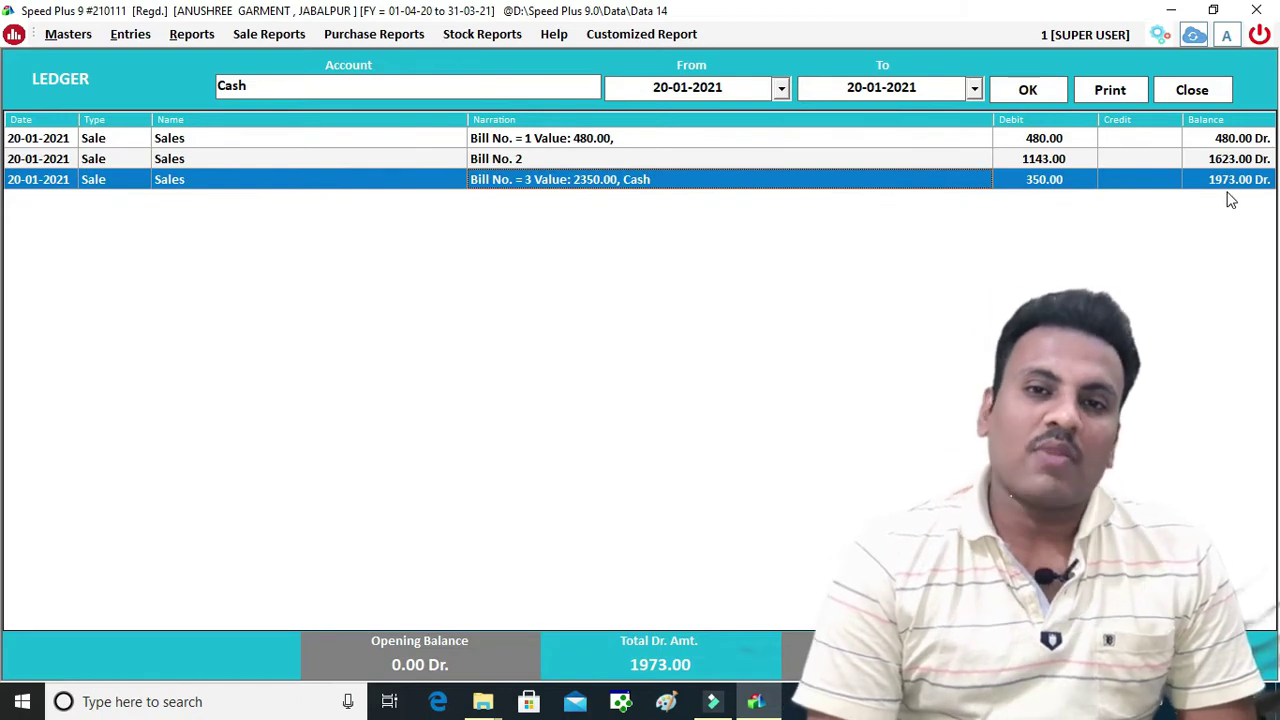
Switch the ledger account from Cash to SBI
{"action": "left_click", "coordinate": [445, 85]}
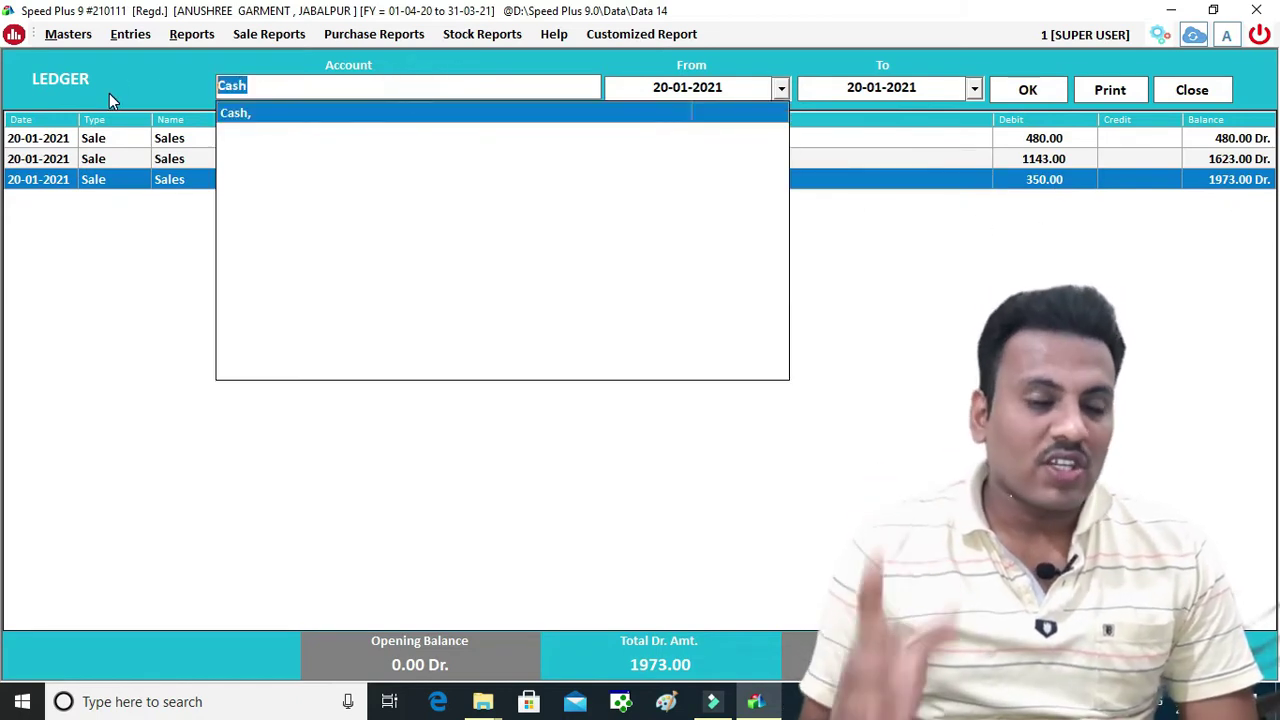
{"action": "key", "text": "BackSpace"}
{"action": "type", "text": "SBI"}
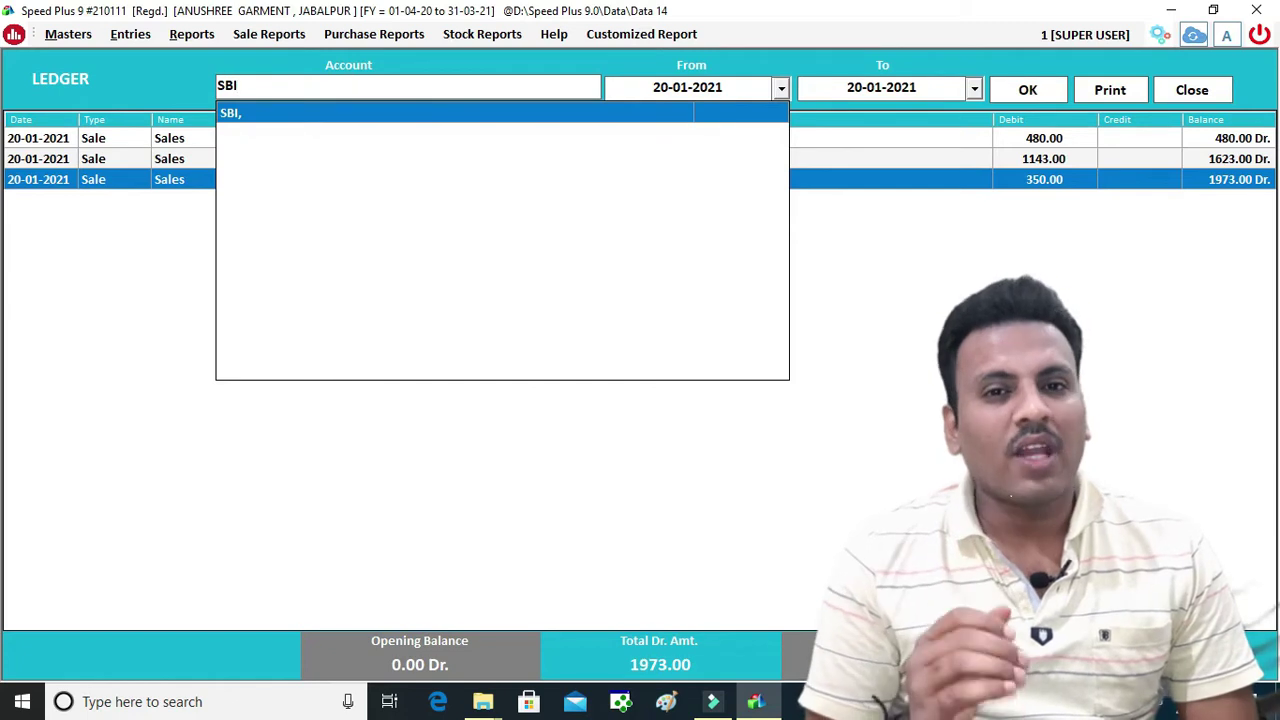
{"action": "key", "text": "Return"}
{"action": "key", "text": "Return"}
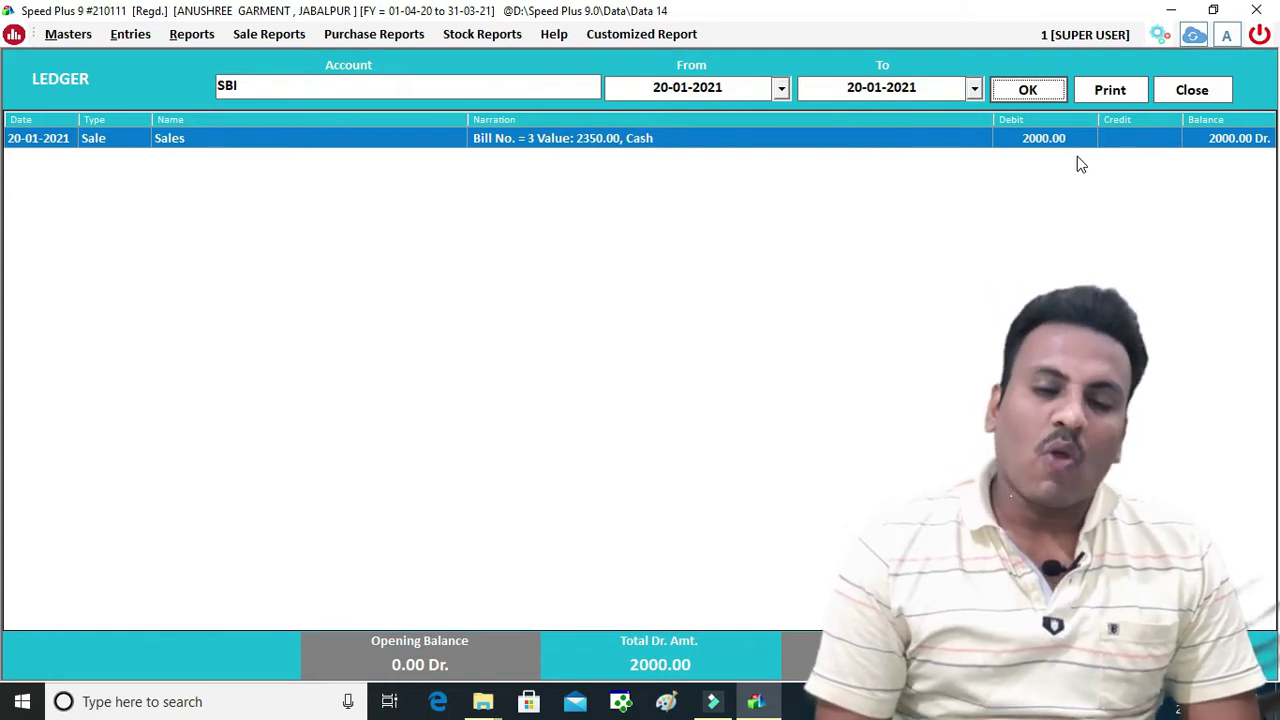
Open bill 3 from the SBI ledger, close it unchanged, then close the ledger for Bill Wise Profit
{"action": "double_click", "coordinate": [740, 146]}
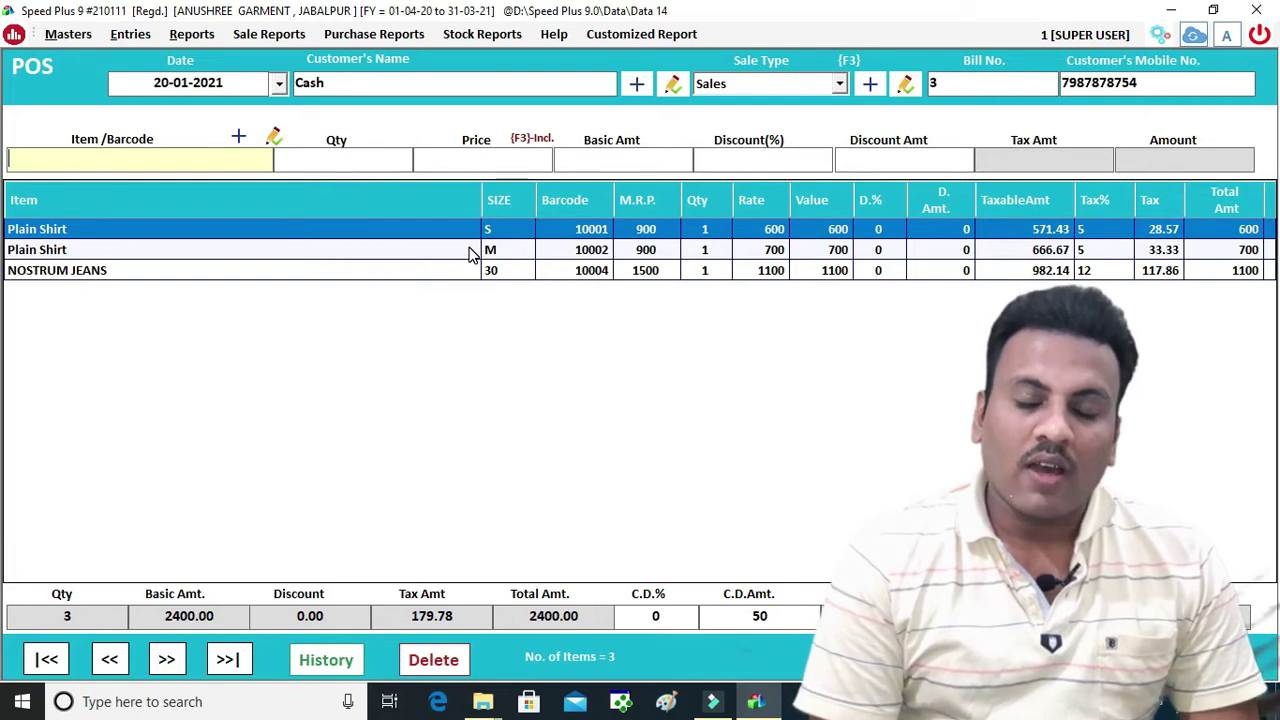
{"action": "left_click", "coordinate": [1000, 658]}
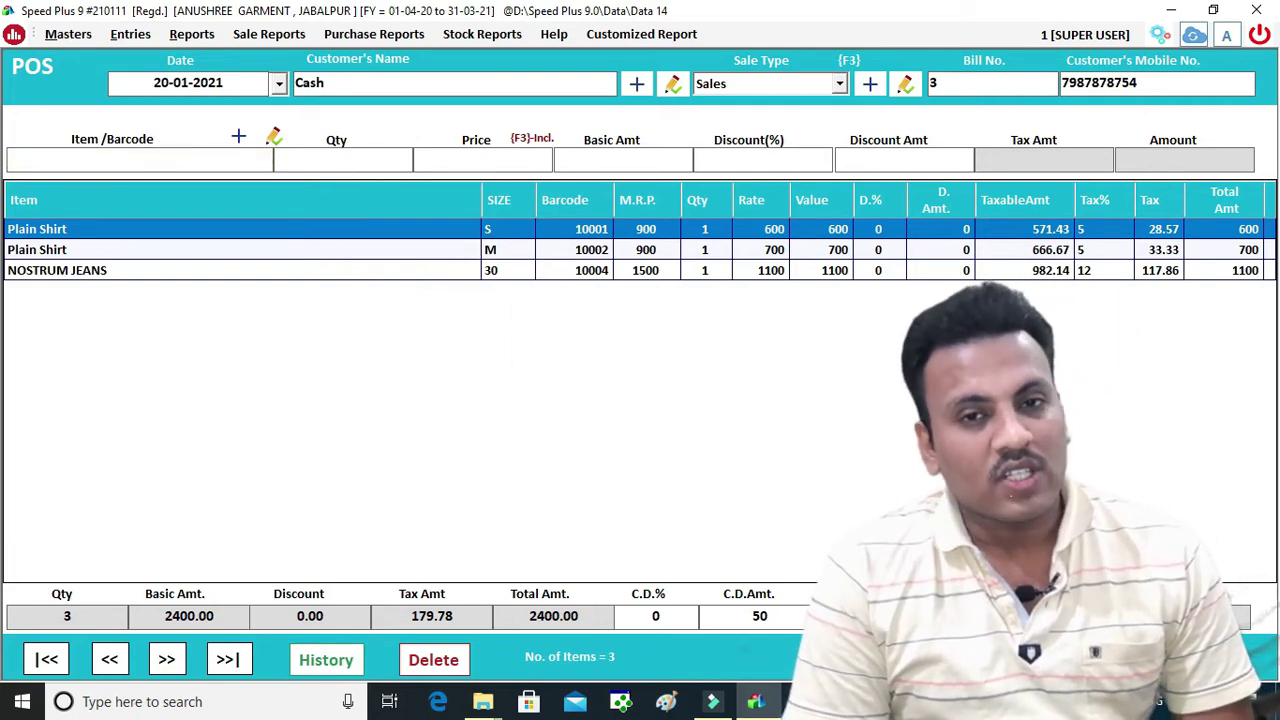
{"action": "left_click", "coordinate": [643, 411]}
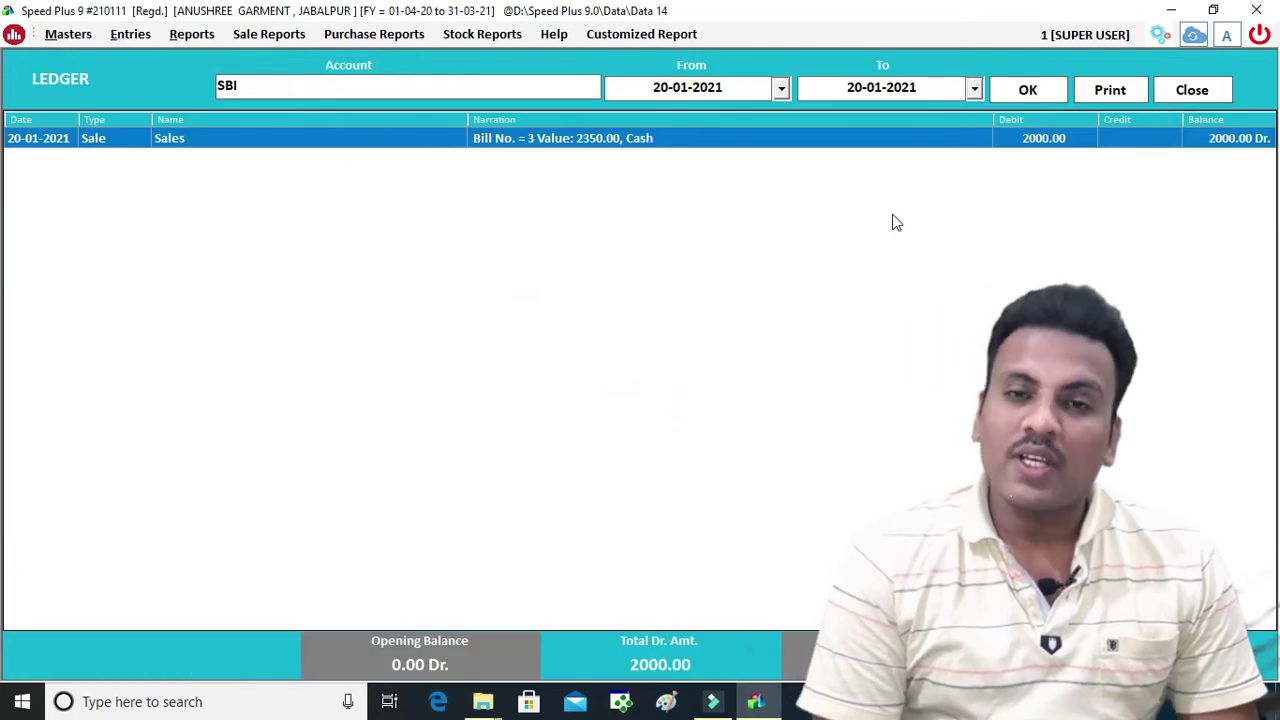
{"action": "left_click", "coordinate": [1190, 90]}
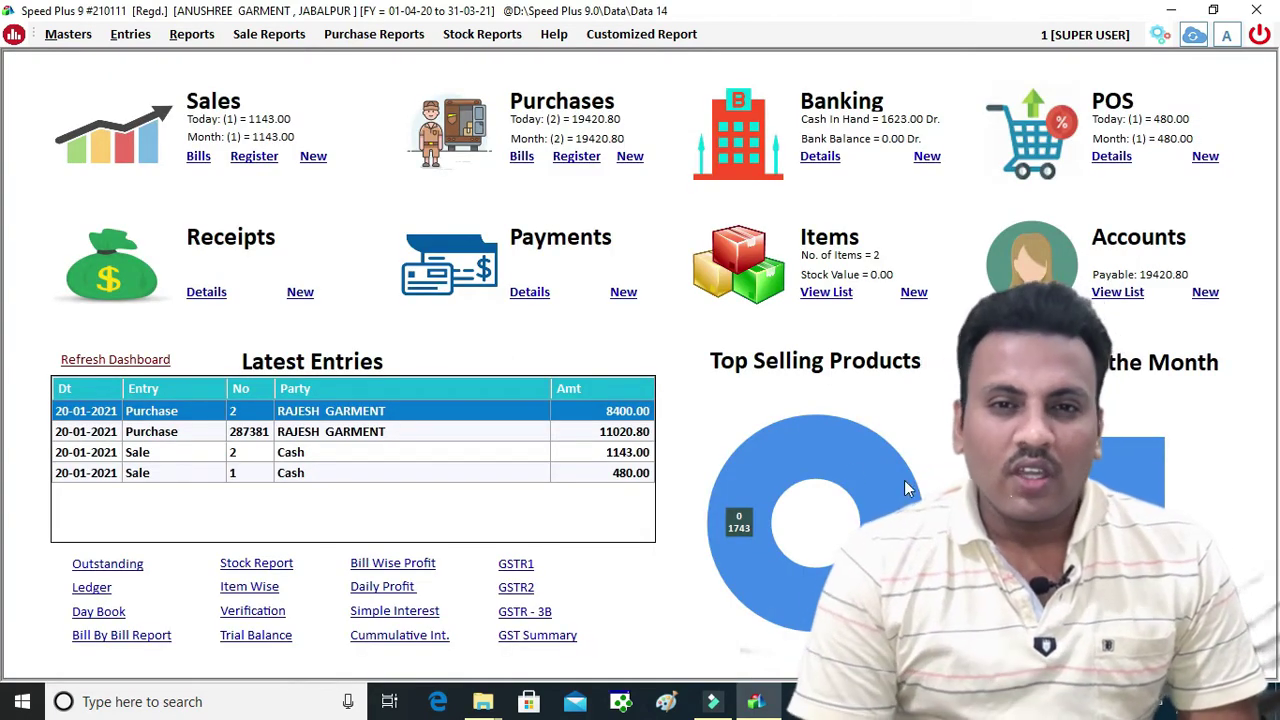
{"action": "left_click", "coordinate": [371, 563]}
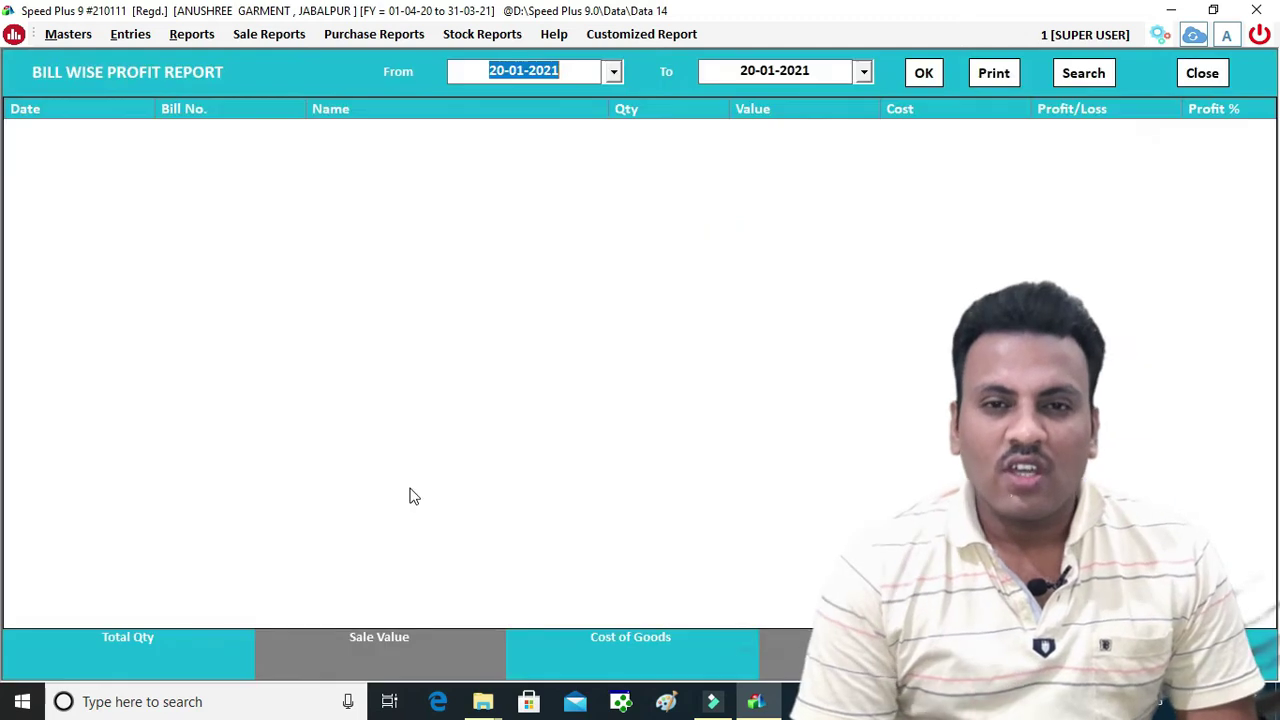
Load Bill Wise Profit for 20-01-2021 with POS entries included: 4142.86 sales, 3931.84 cost
{"action": "left_click", "coordinate": [923, 72]}
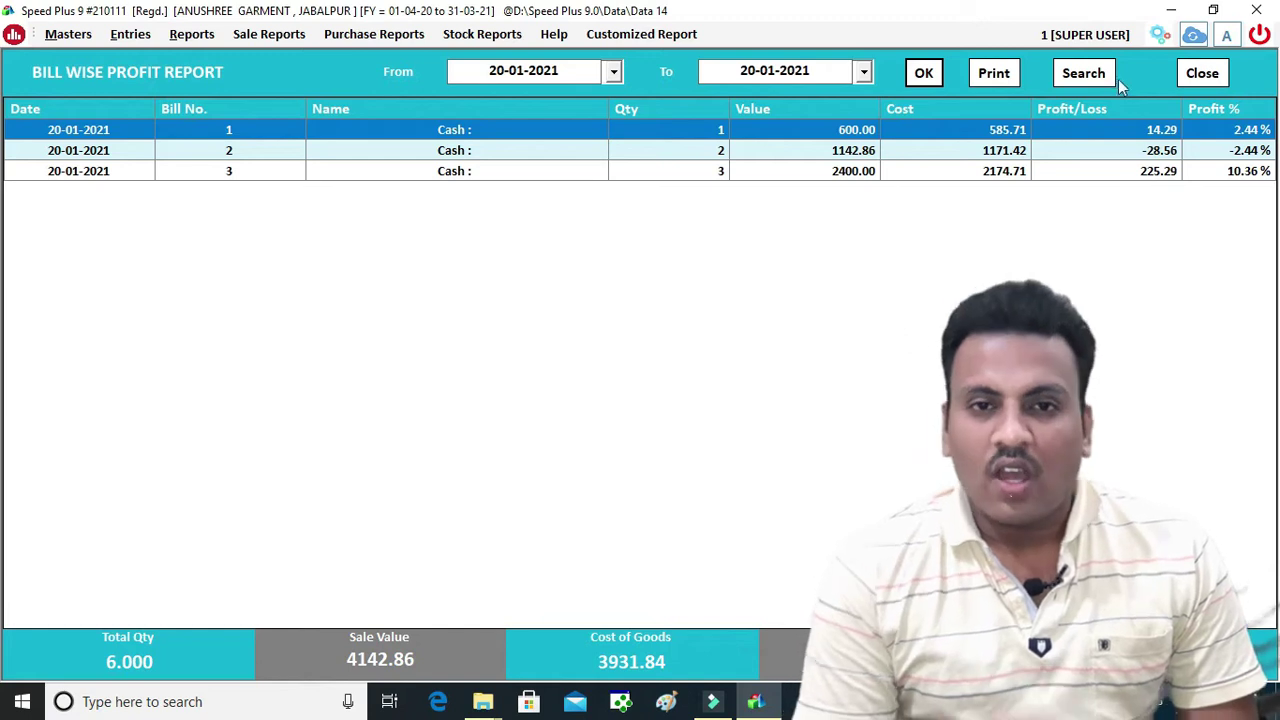
{"action": "left_click", "coordinate": [1092, 74]}
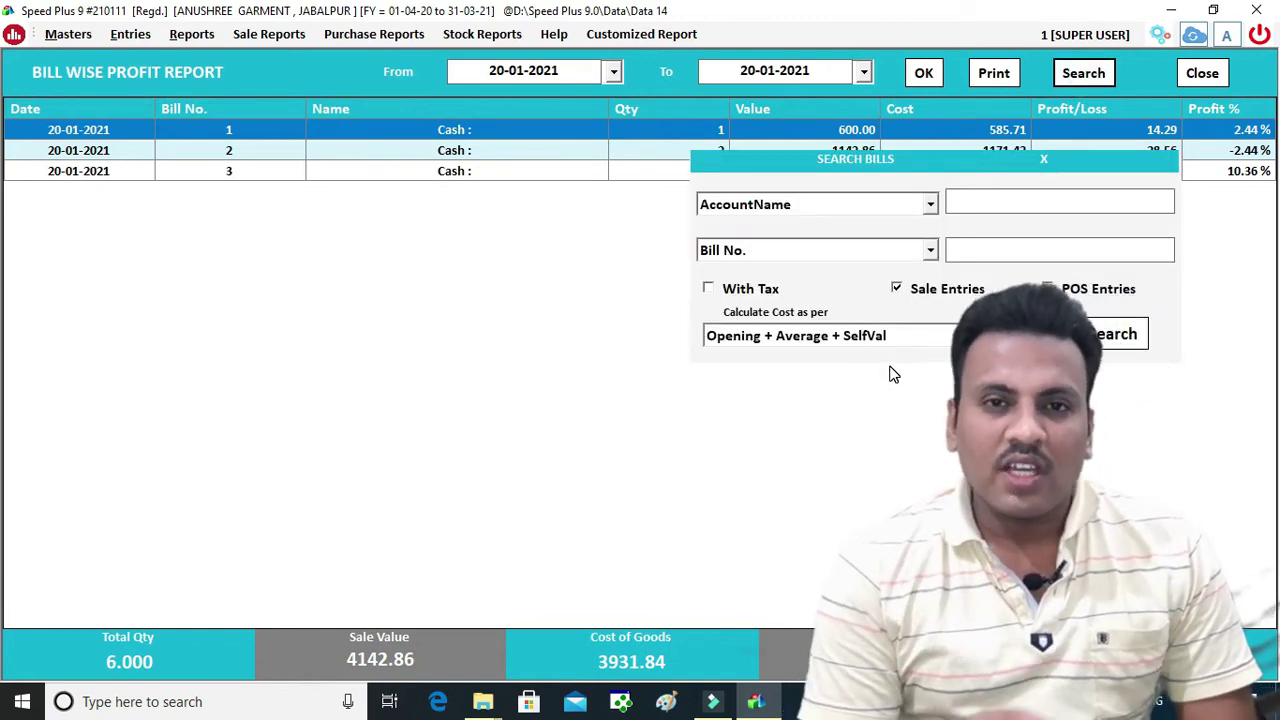
{"action": "left_click", "coordinate": [1047, 288]}
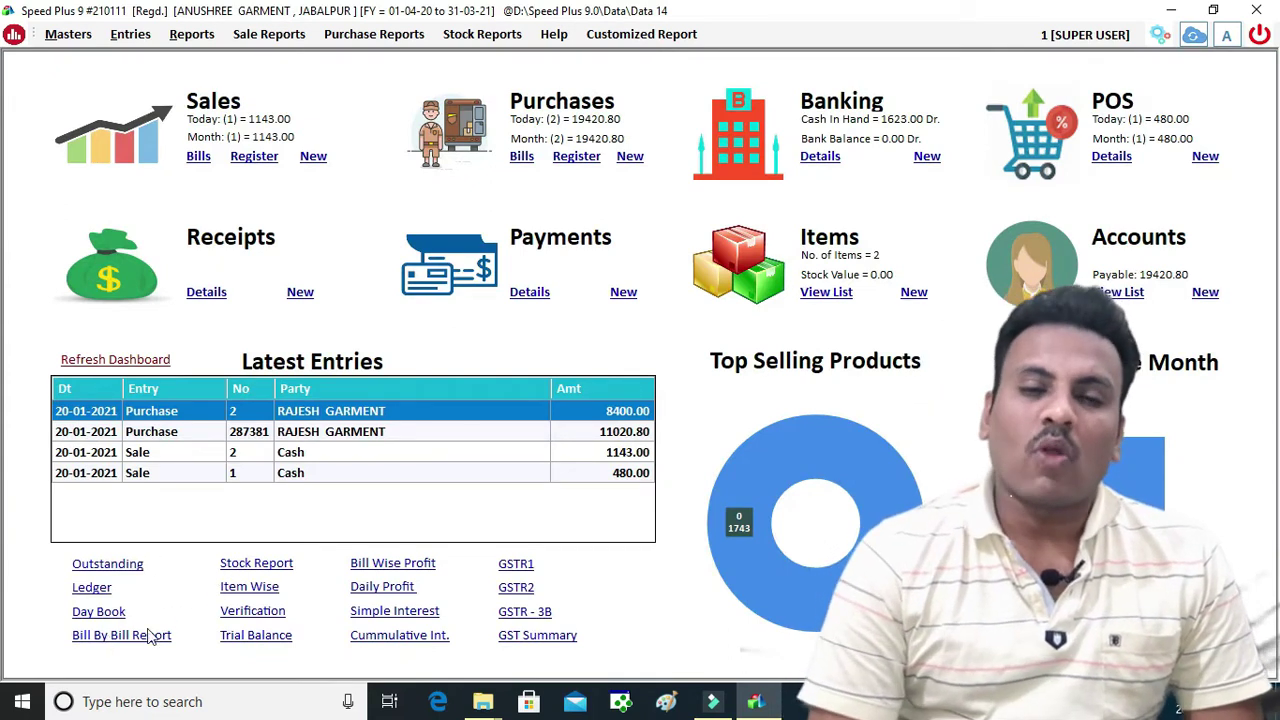
{"action": "left_click", "coordinate": [548, 637]}
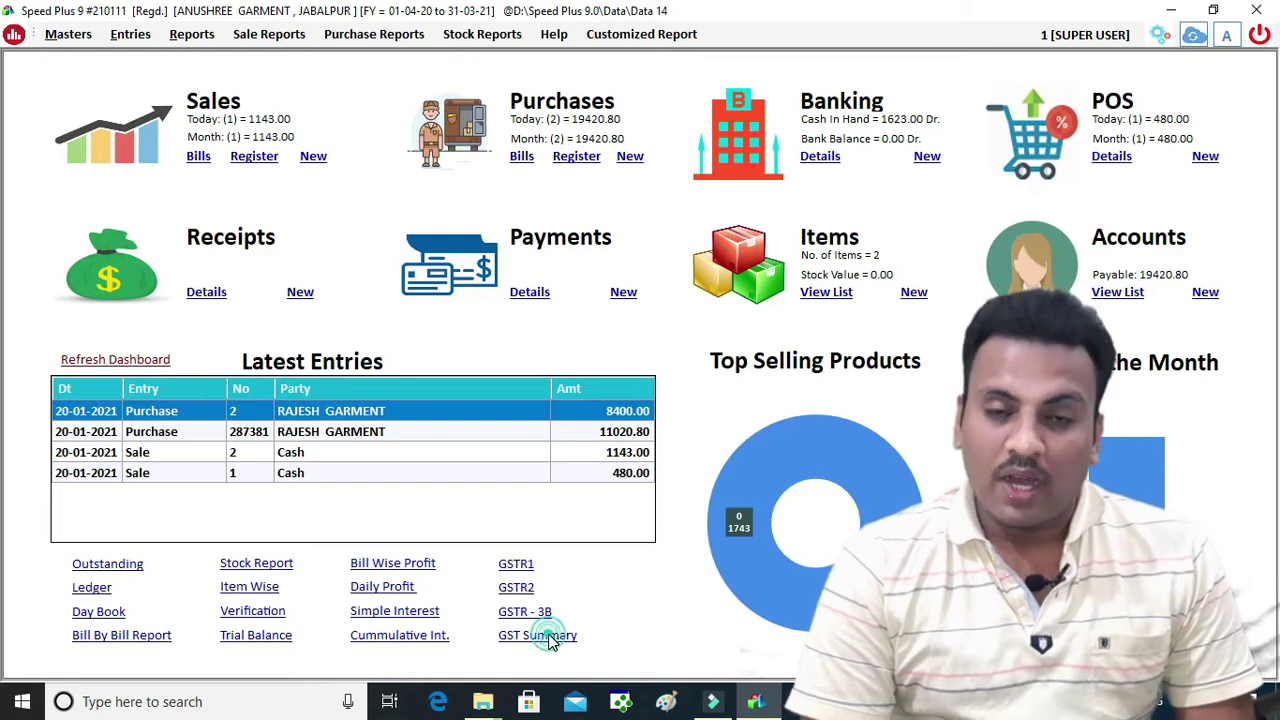
{"action": "left_click", "coordinate": [858, 76]}
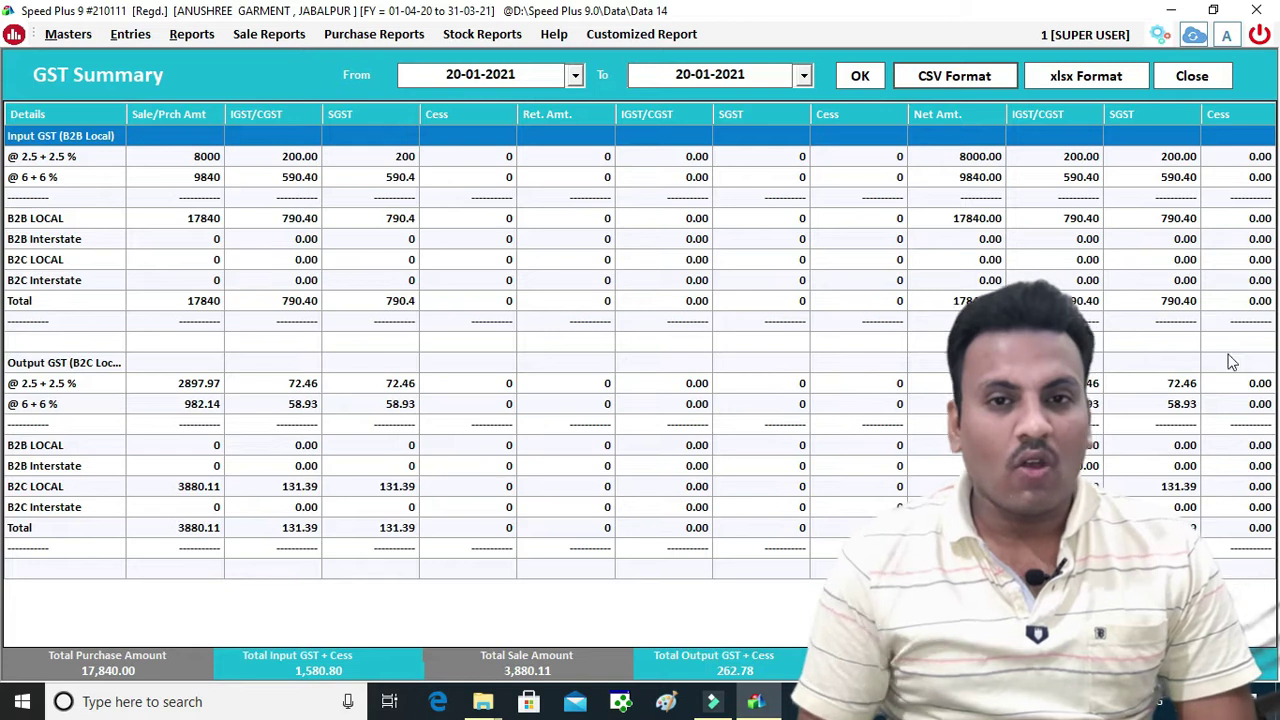
{"action": "left_click", "coordinate": [1190, 78]}
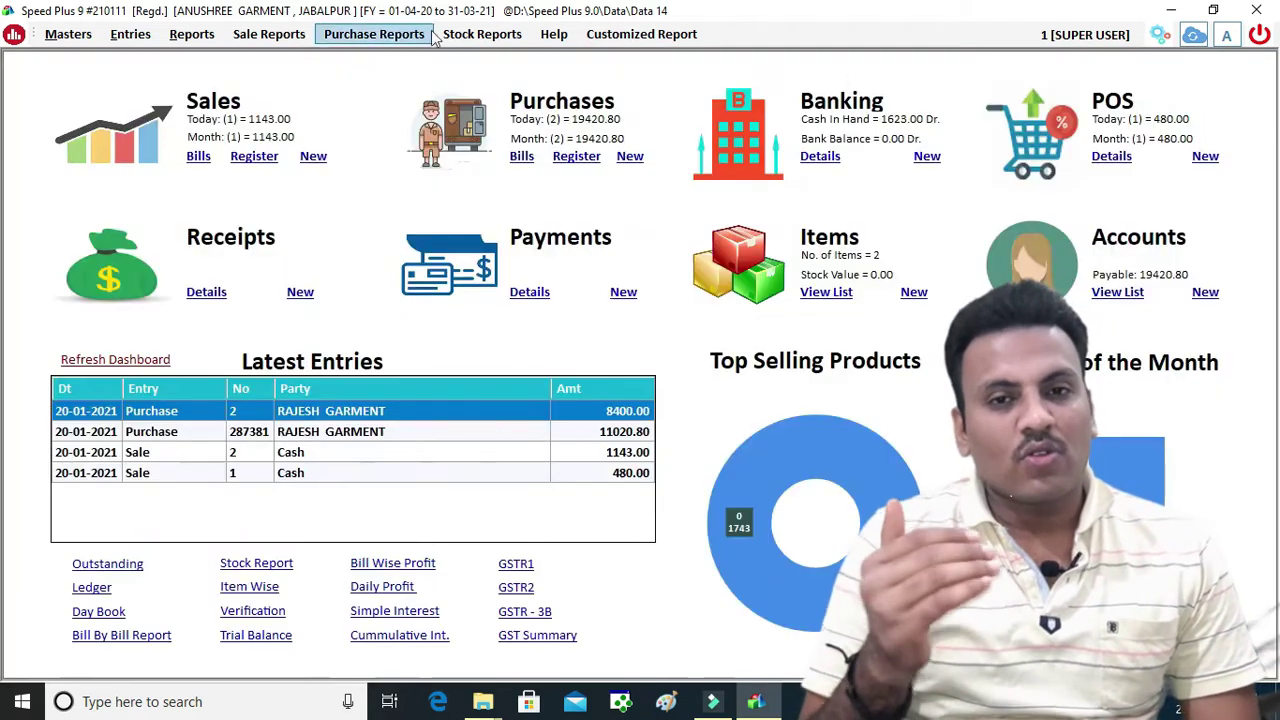
{"action": "left_click", "coordinate": [455, 35]}
{"action": "left_click", "coordinate": [485, 55]}
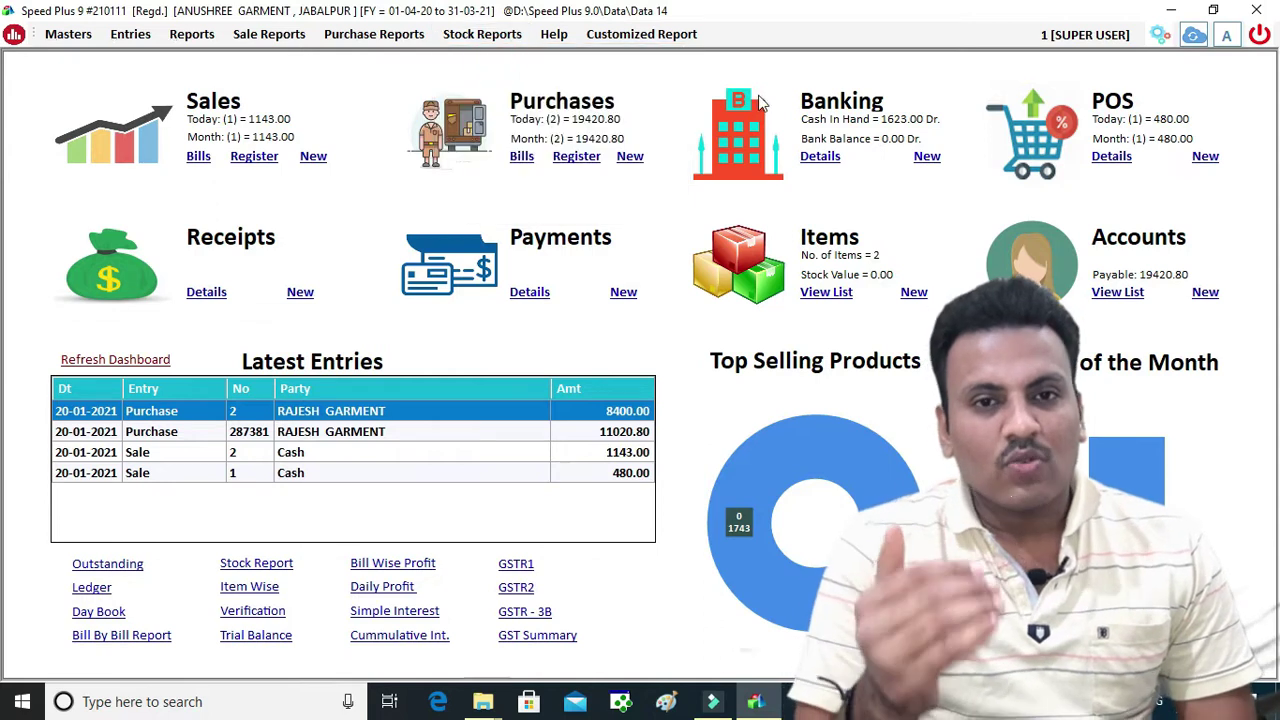
{"action": "left_click", "coordinate": [702, 89]}
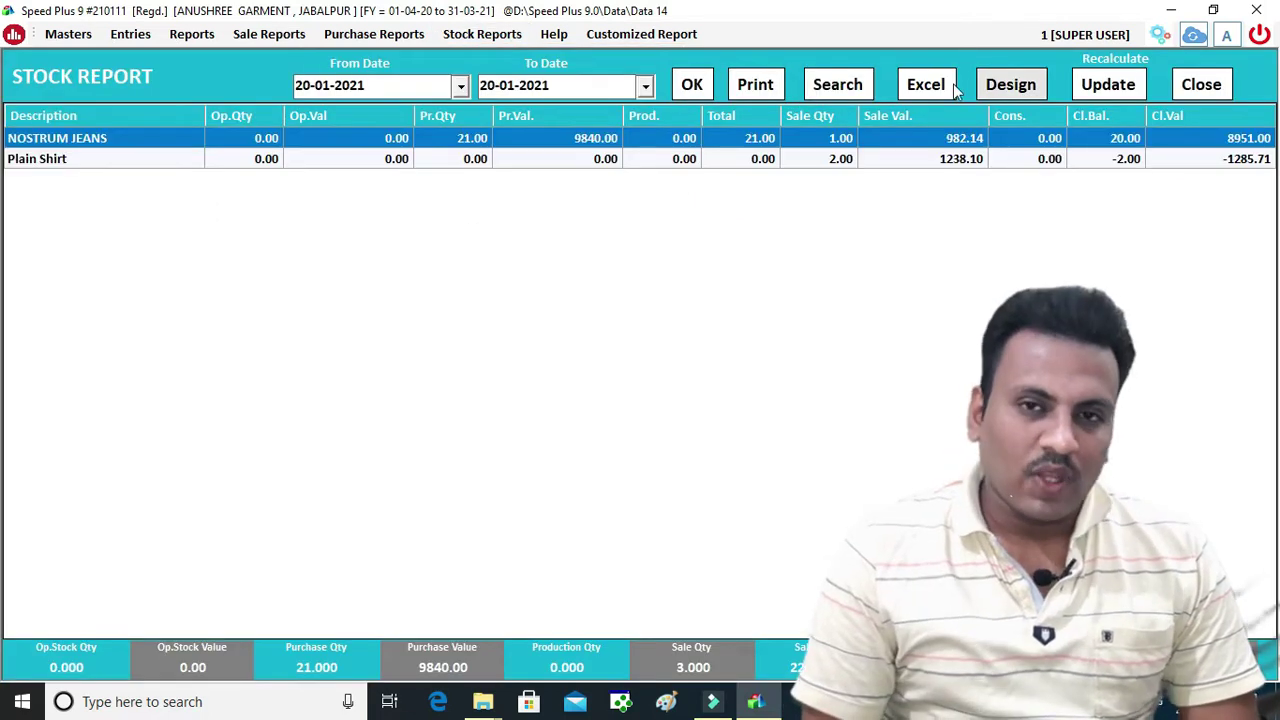
{"action": "left_click", "coordinate": [828, 86]}
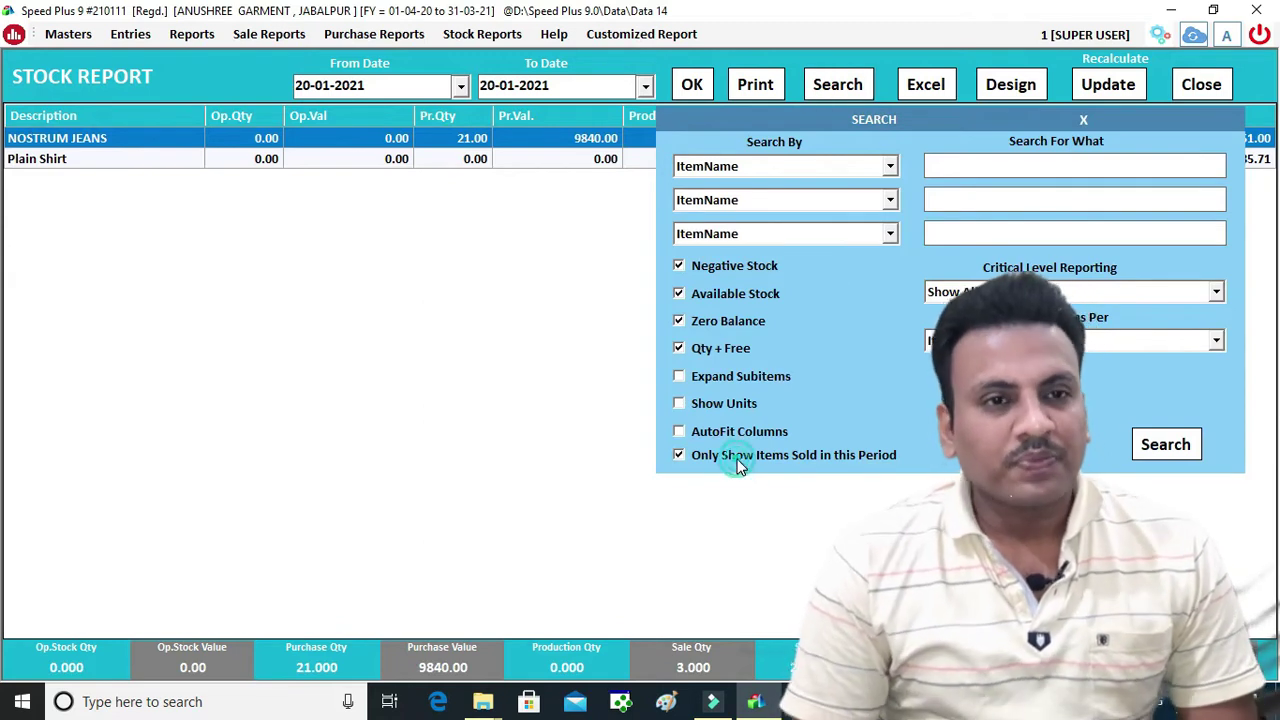
{"action": "left_click", "coordinate": [1166, 444]}
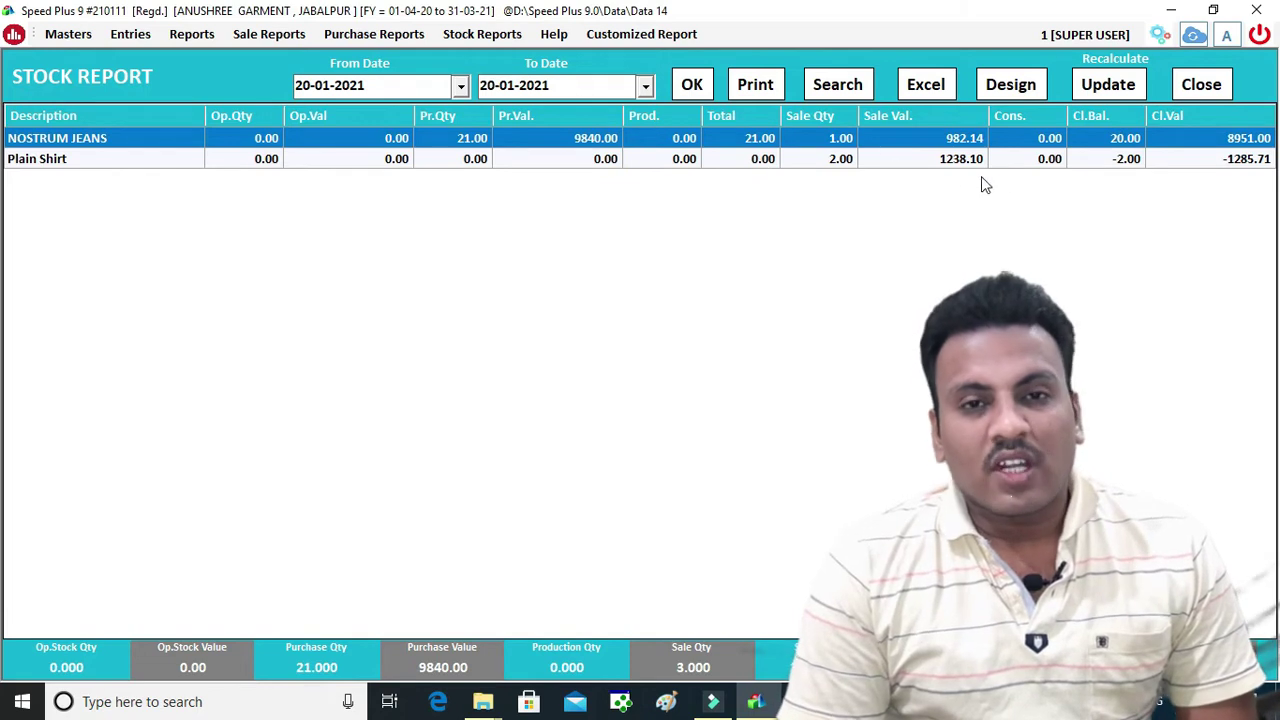
{"action": "left_click", "coordinate": [1199, 85]}
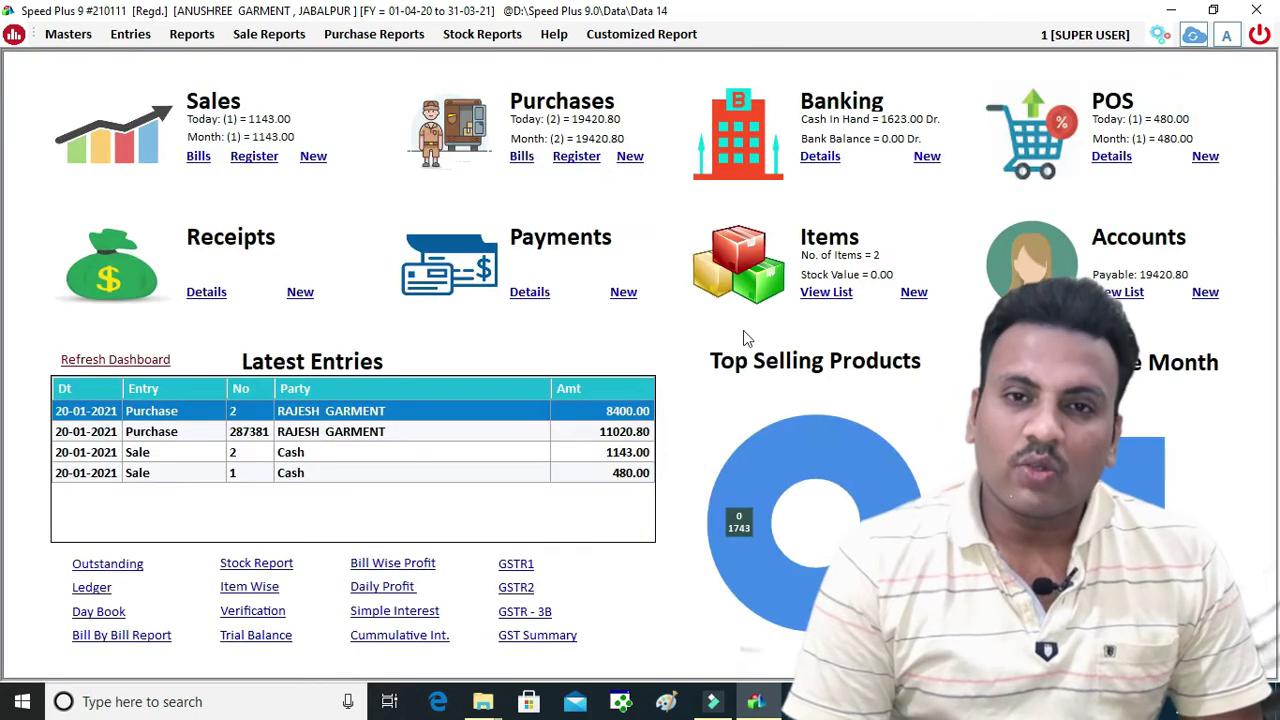
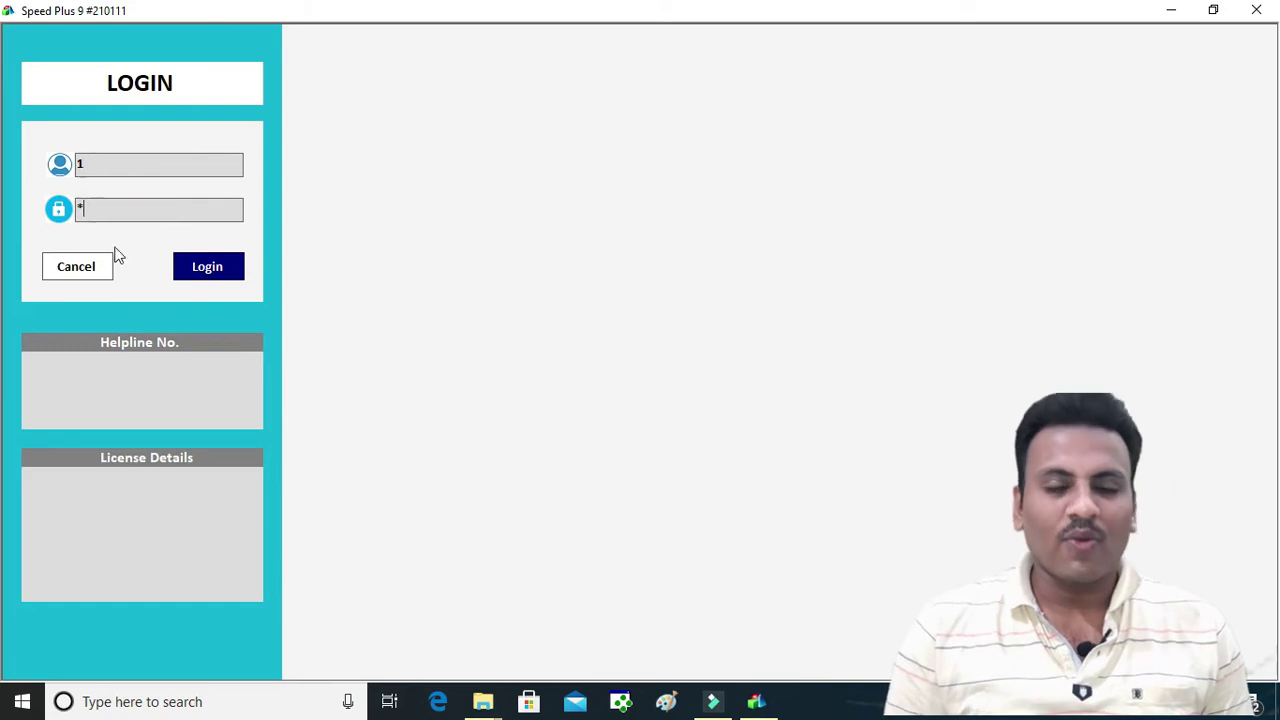
Log in as super user and bring up the Create A New Company form
{"action": "left_click", "coordinate": [236, 272]}
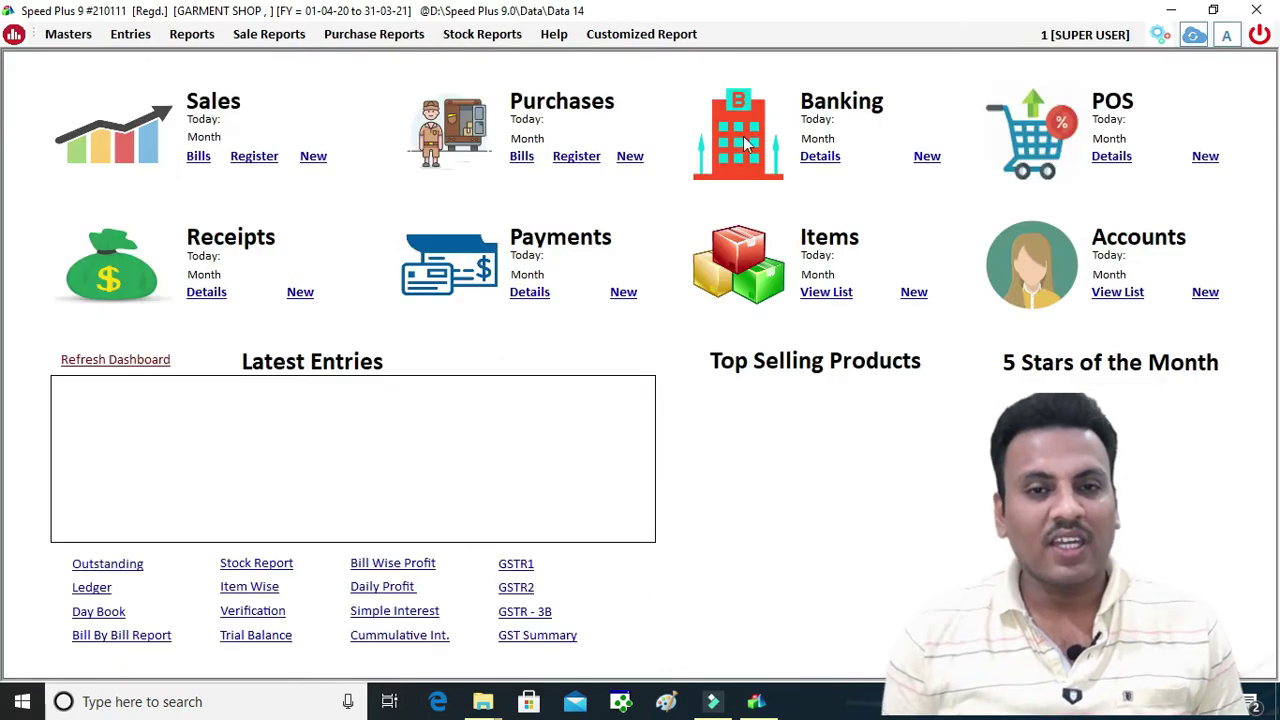
{"action": "left_click", "coordinate": [1261, 38]}
{"action": "left_click", "coordinate": [223, 585]}
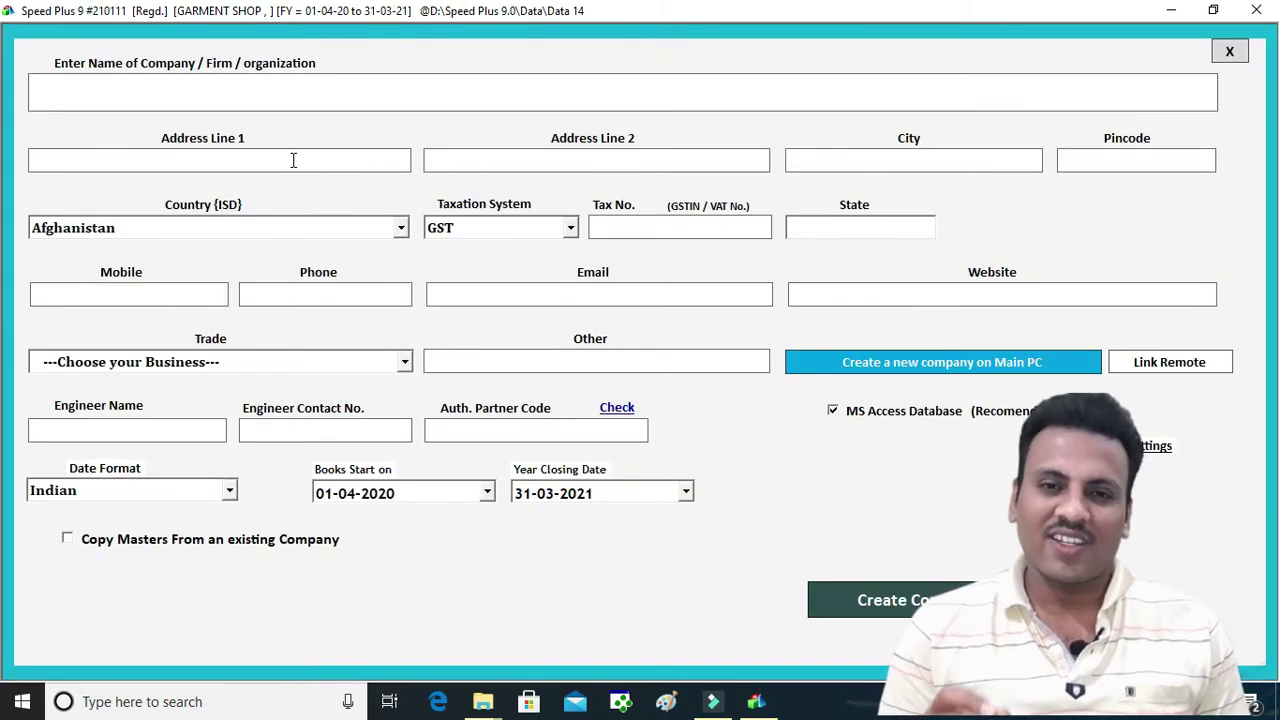
Enter DEMO COMPANY as the company name and choose India as the country
{"action": "type", "text": "DEMO CO"}
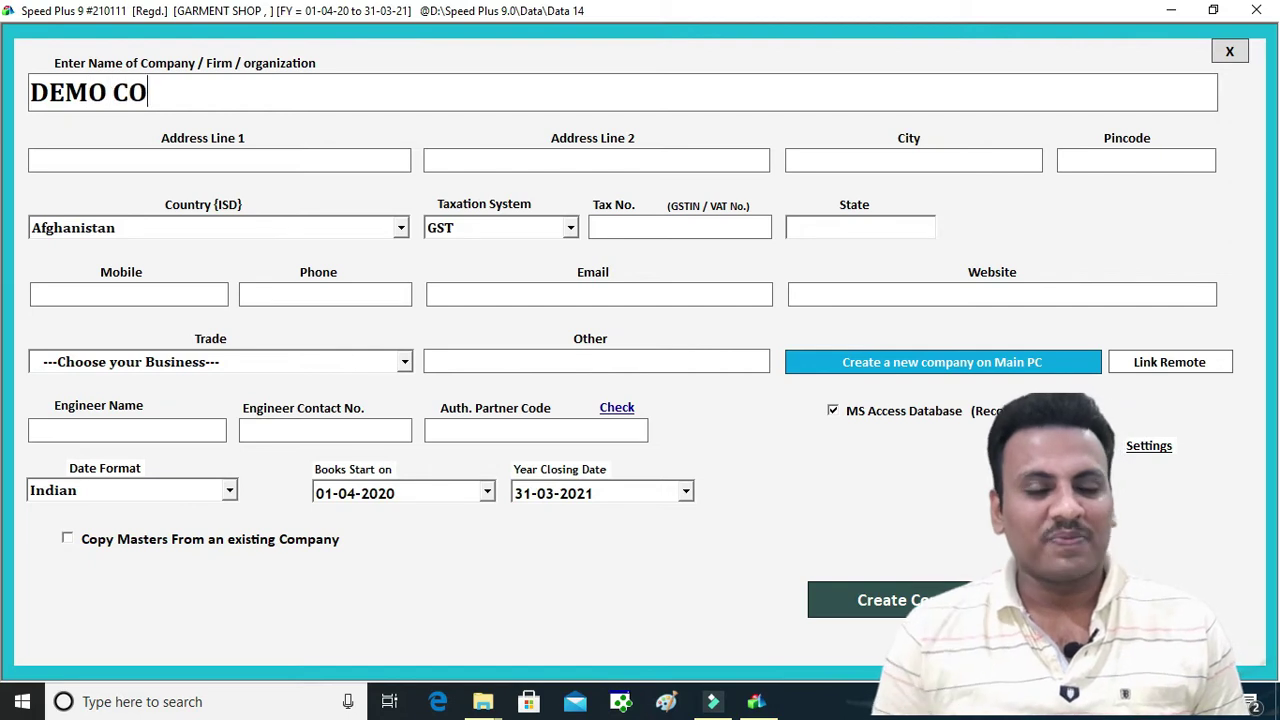
{"action": "type", "text": "MPANY B"}
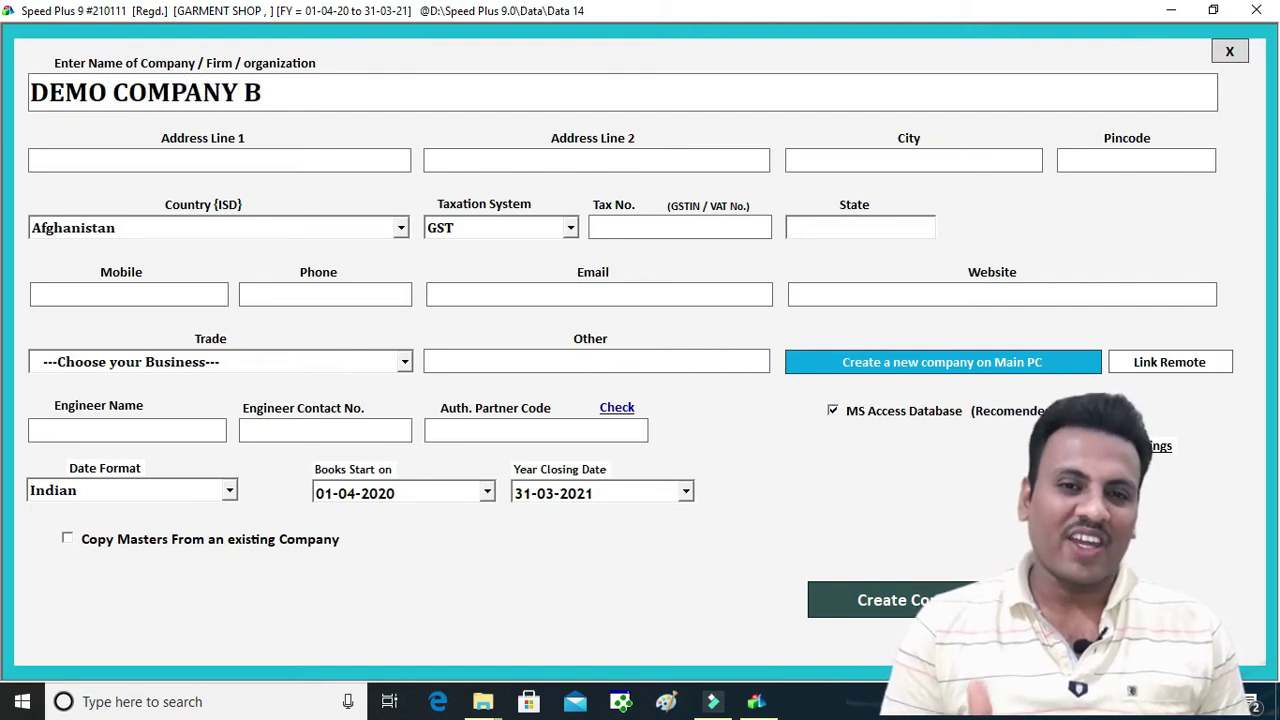
{"action": "key", "text": "BackSpace"}
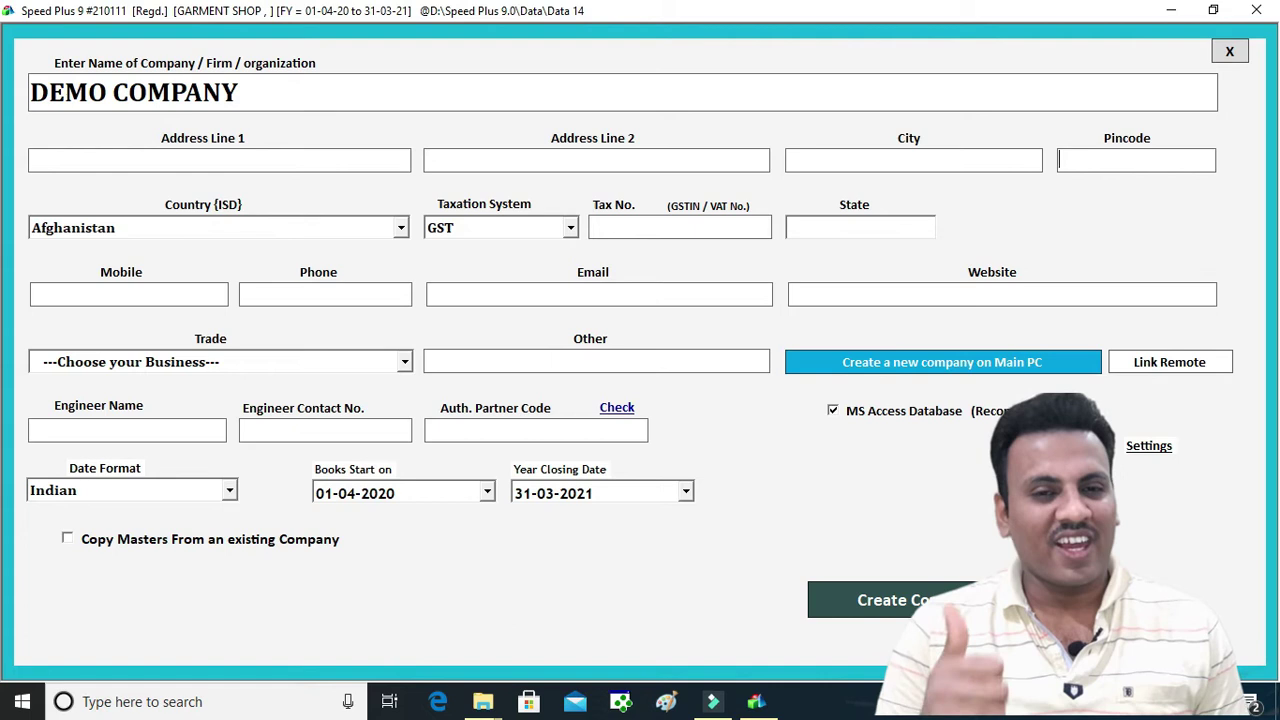
{"action": "key", "text": "Return"}
{"action": "type", "text": "Iceland"}
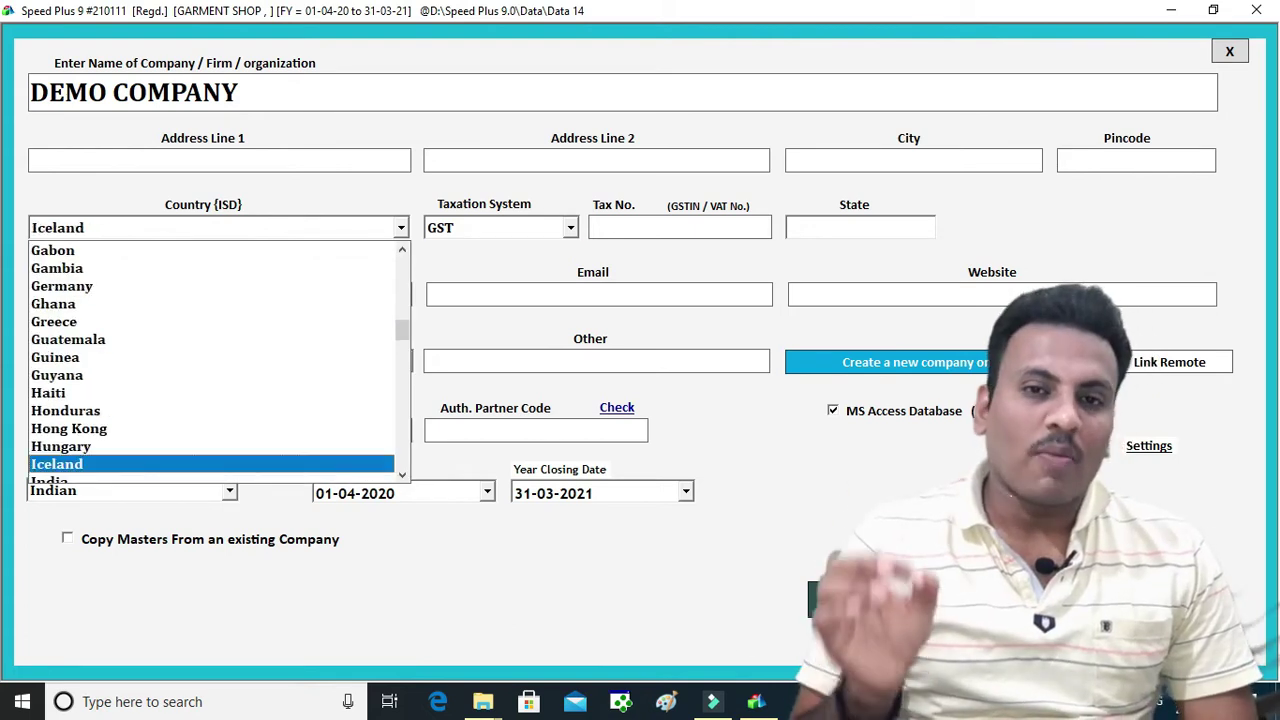
{"action": "key", "text": "Return"}
{"action": "key", "text": "shift+Tab"}
{"action": "key", "text": "Down"}
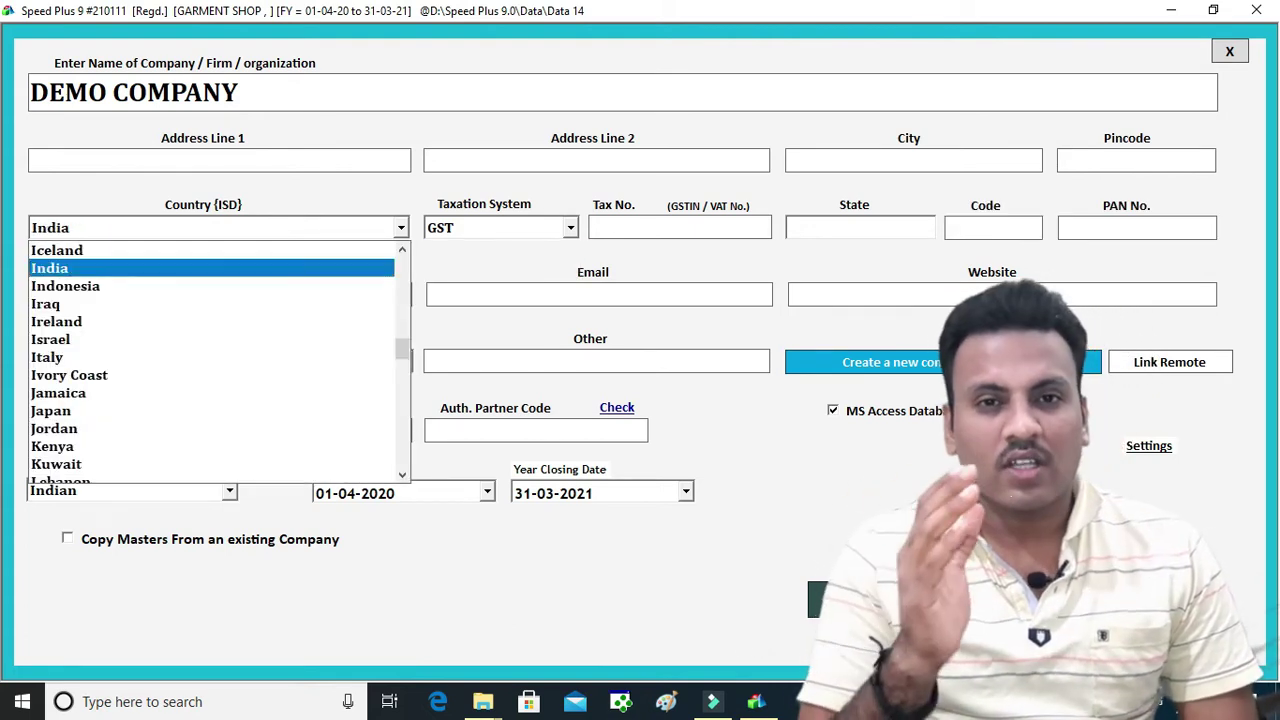
{"action": "key", "text": "Return"}
Fill in the GST tax number and set the state to M.P
{"action": "key", "text": "Return"}
{"action": "type", "text": "223LKAJSLDKAD"}
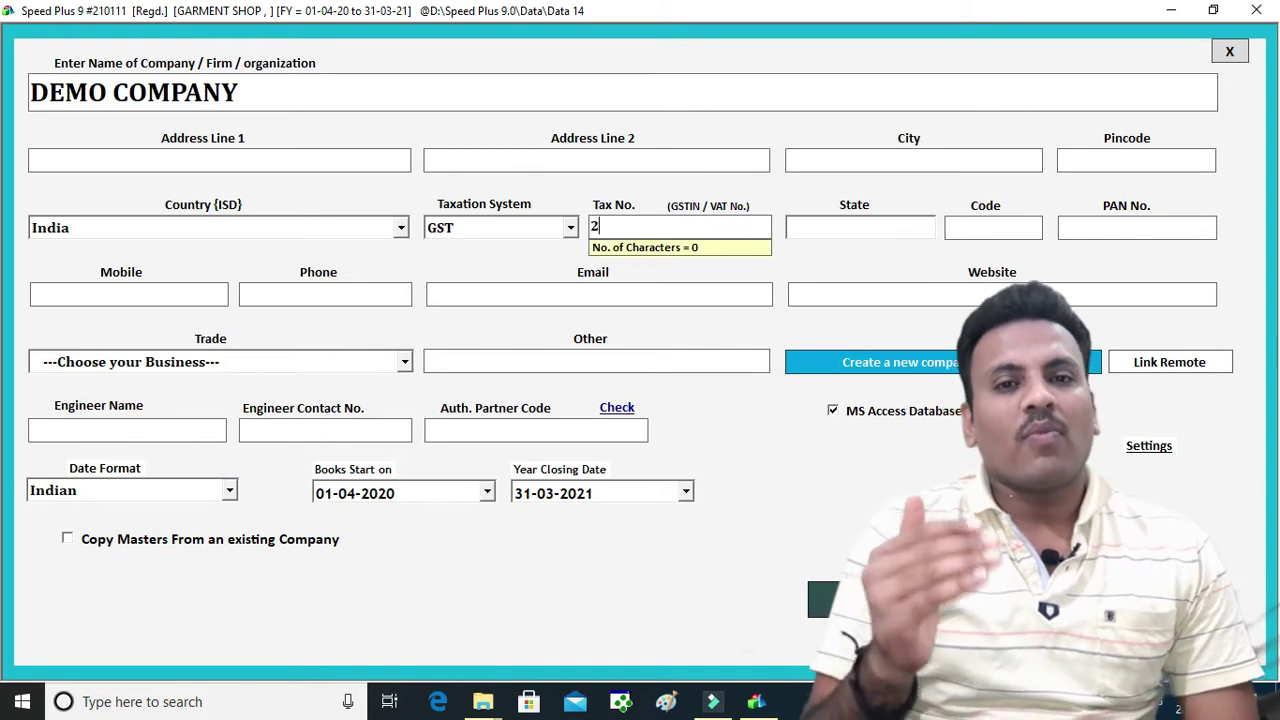
{"action": "key", "text": "Return"}
{"action": "type", "text": "M.P."}
{"action": "key", "text": "Return"}
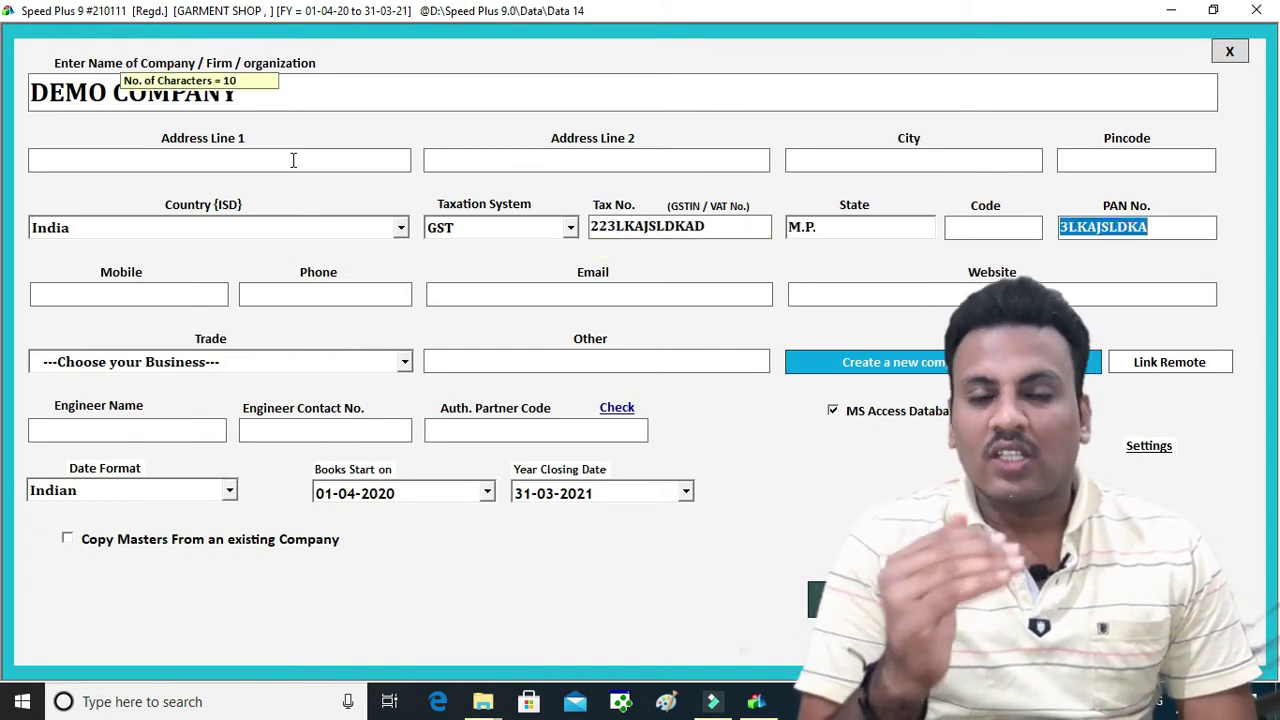
{"action": "key", "text": "Return"}
{"action": "key", "text": "Return"}
{"action": "key", "text": "Return"}
{"action": "key", "text": "Return"}
{"action": "key", "text": "Return"}
{"action": "key", "text": "Return"}
Set the trade to Cloth Merchant, create the company and acknowledge the confirmation
{"action": "key", "text": "shift+Tab"}
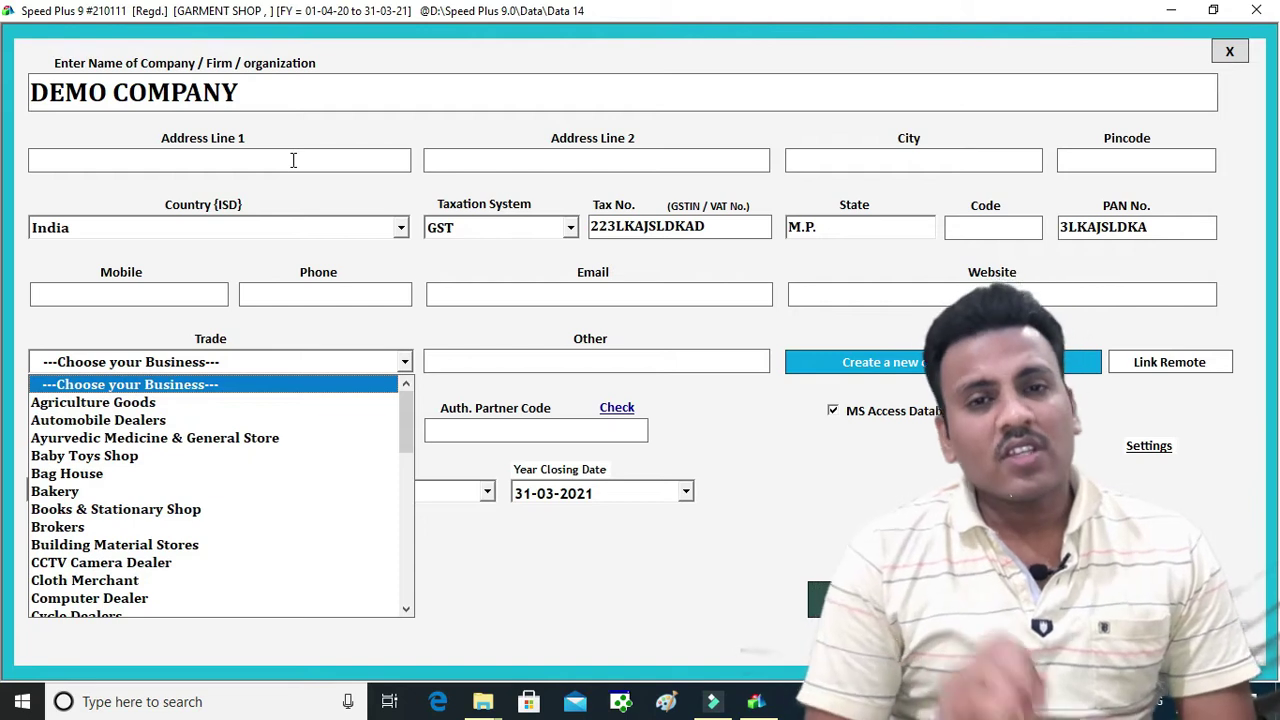
{"action": "key", "text": "Down"}
{"action": "key", "text": "Down"}
{"action": "key", "text": "Down"}
{"action": "key", "text": "Down"}
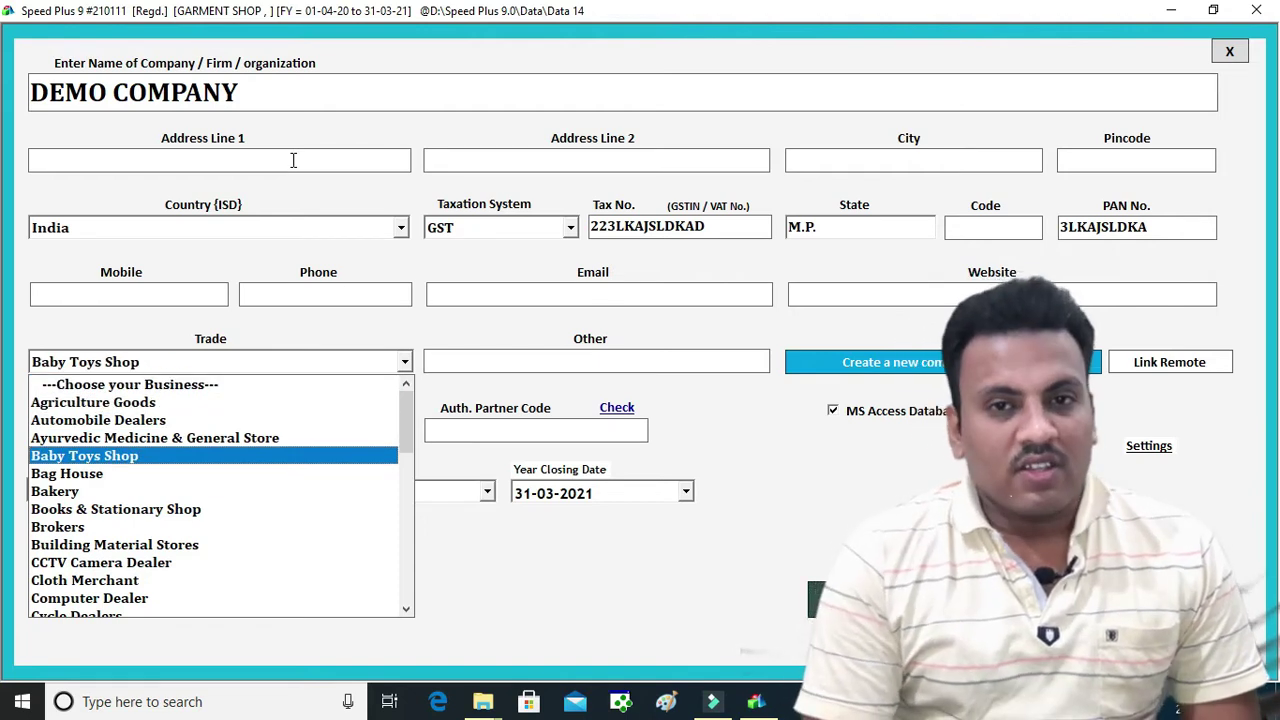
{"action": "key", "text": "c"}
{"action": "key", "text": "Down"}
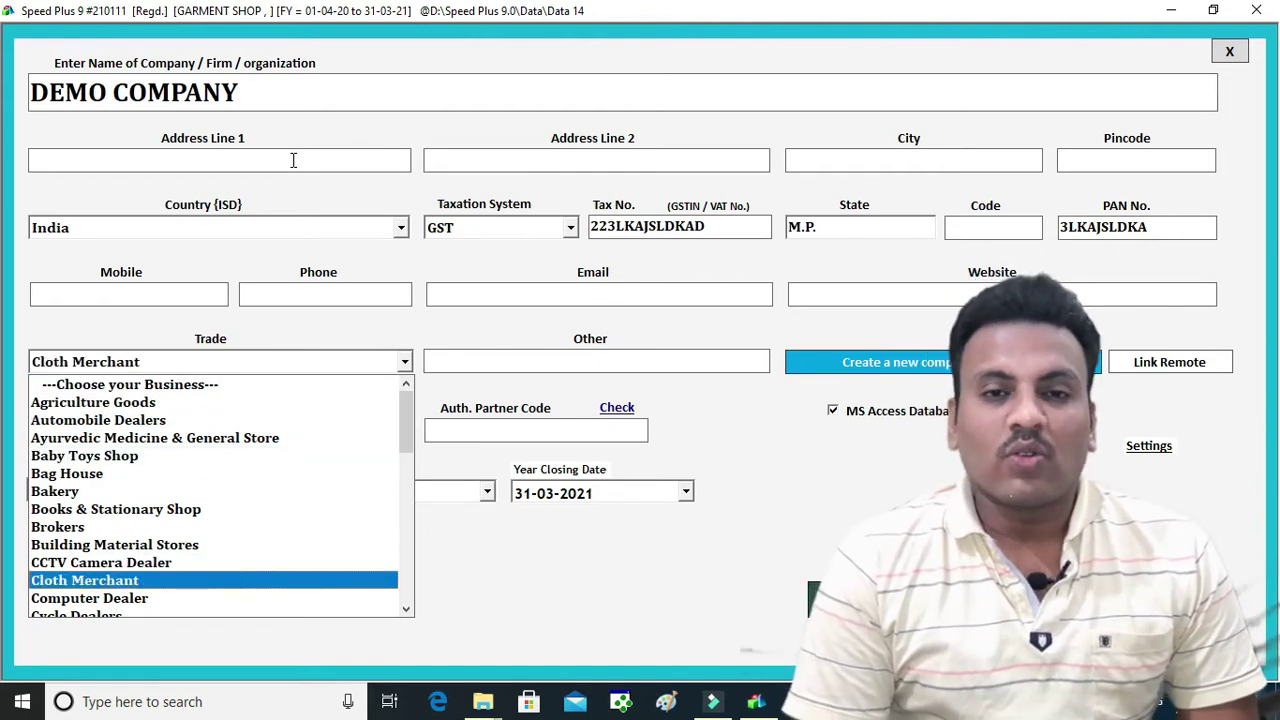
{"action": "key", "text": "Return"}
{"action": "key", "text": "Return"}
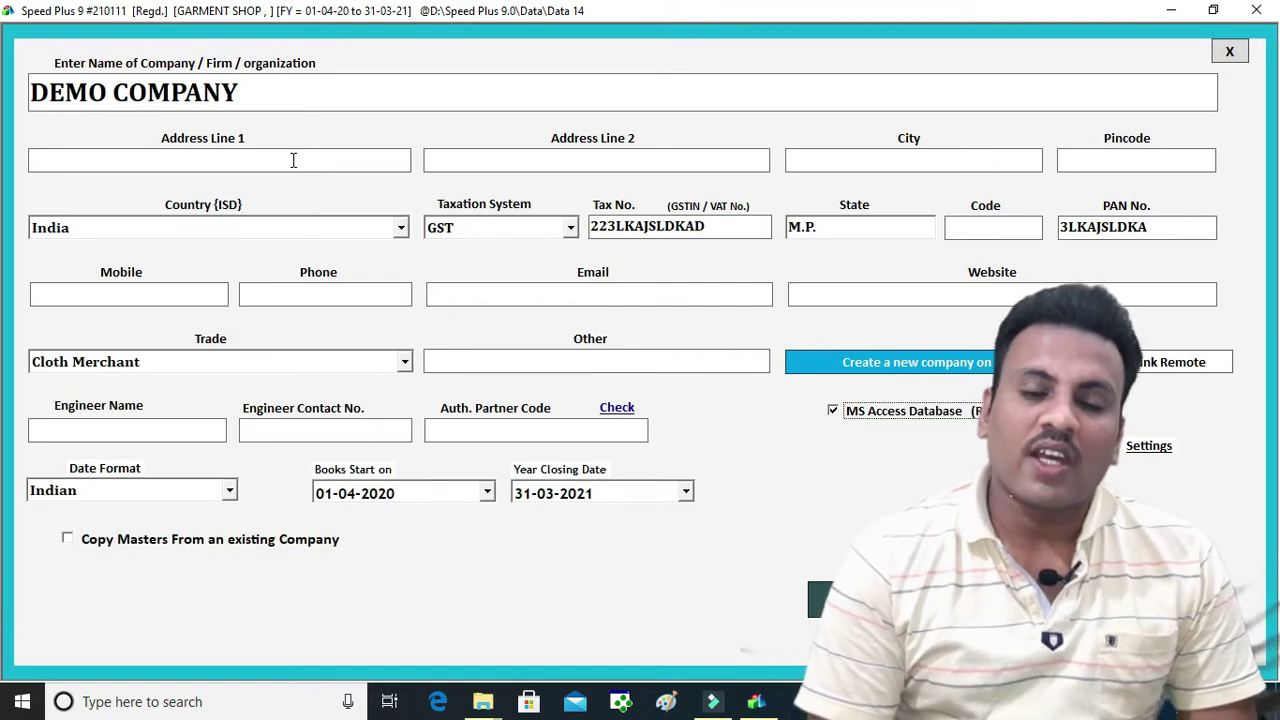
{"action": "left_click", "coordinate": [888, 600]}
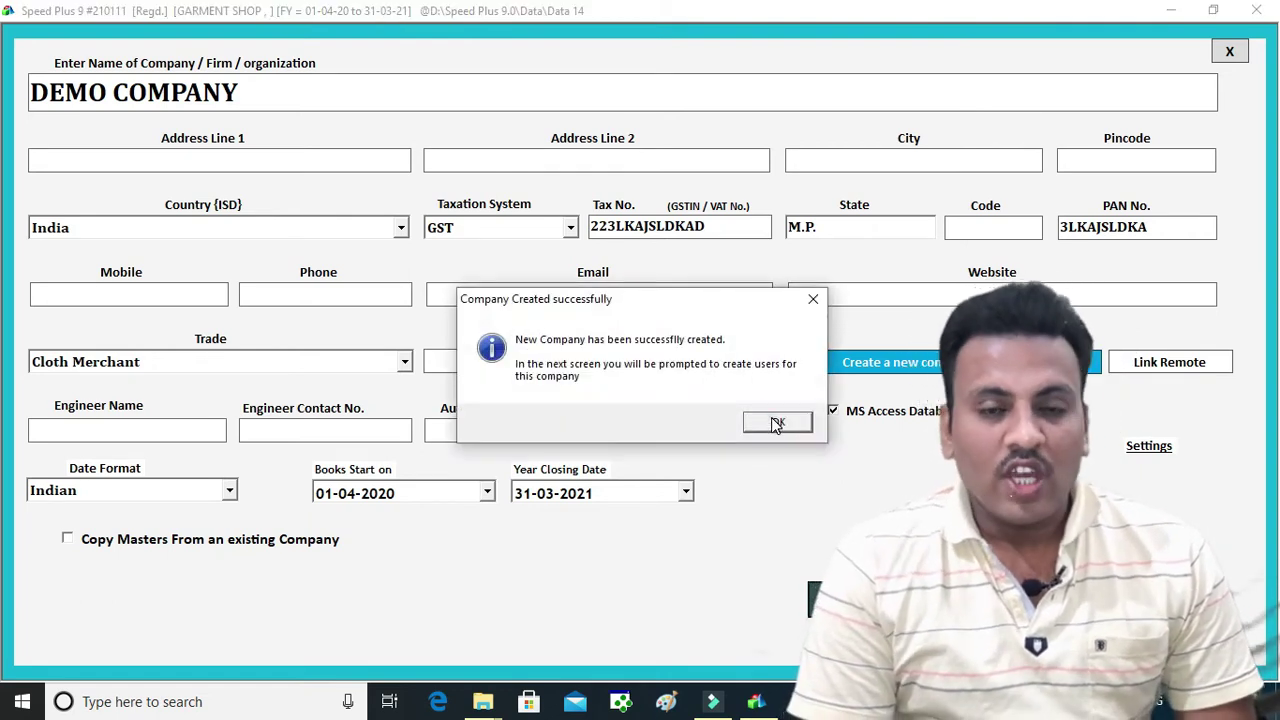
{"action": "left_click", "coordinate": [777, 423]}
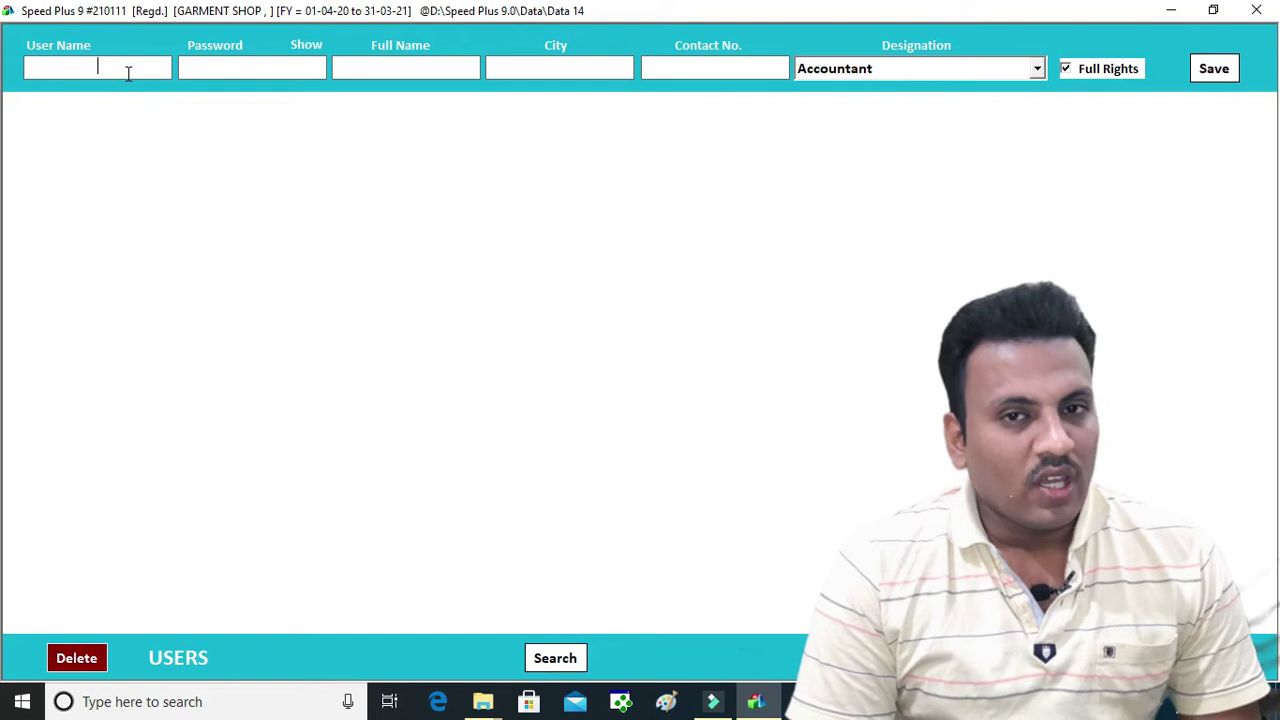
Enter the user name and password, set designation Owner of Business, and save the user
{"action": "type", "text": "1"}
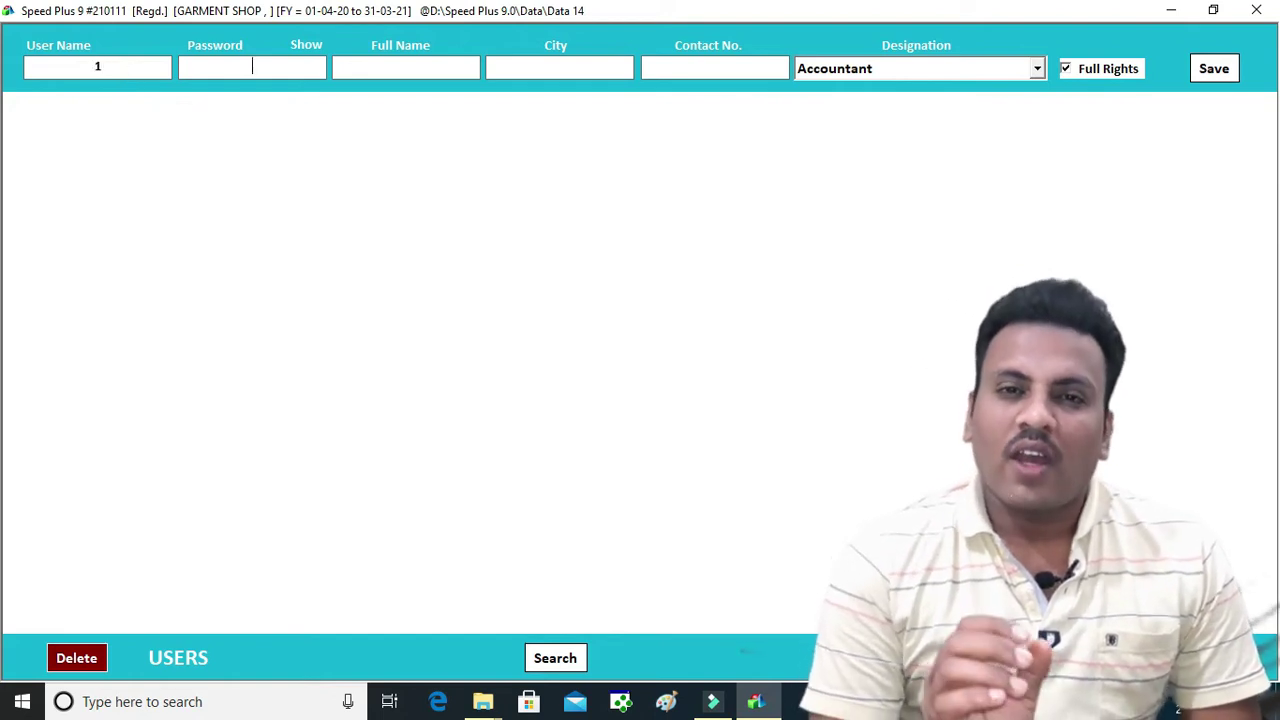
{"action": "key", "text": "Return"}
{"action": "type", "text": "1"}
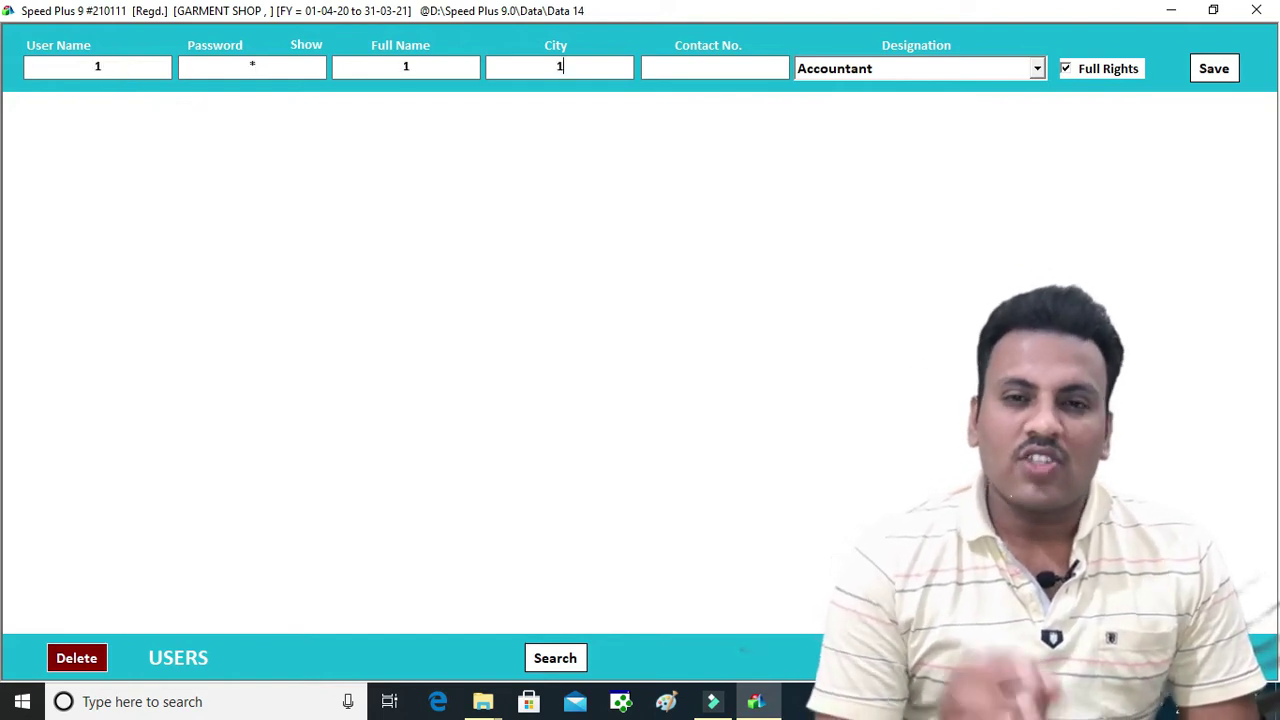
{"action": "key", "text": "Return"}
{"action": "key", "text": "Down"}
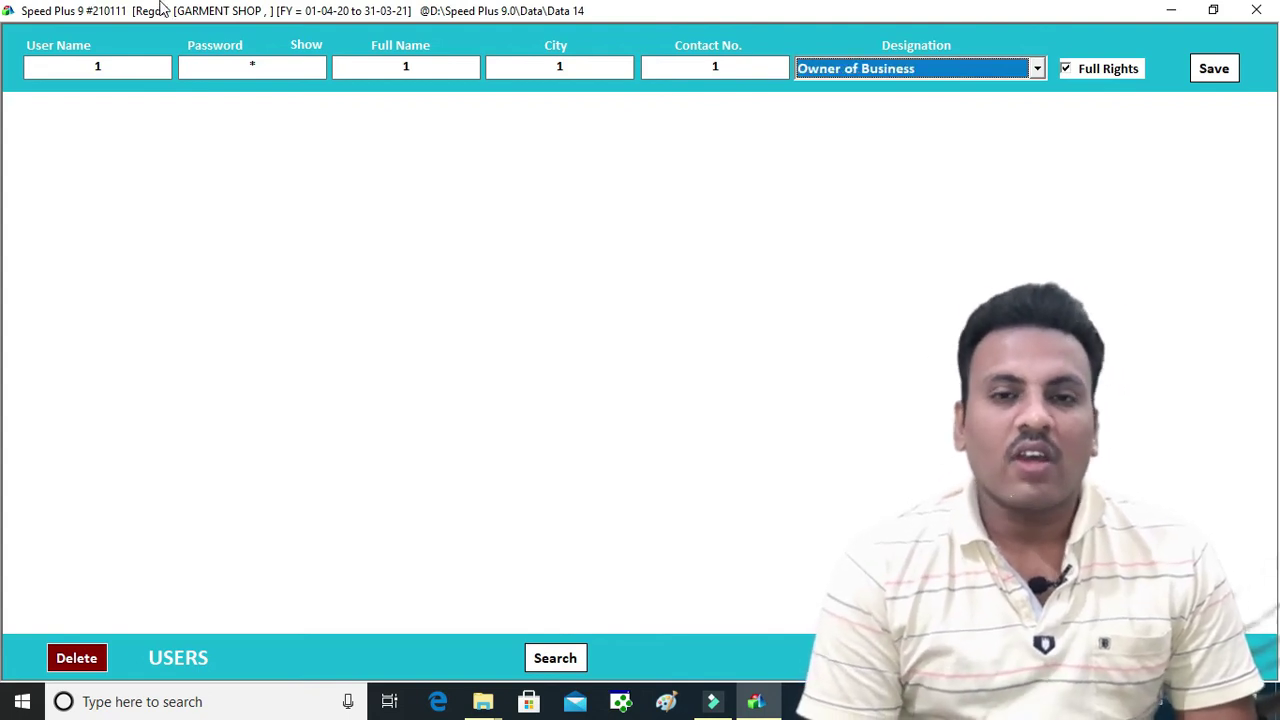
{"action": "left_click", "coordinate": [1220, 68]}
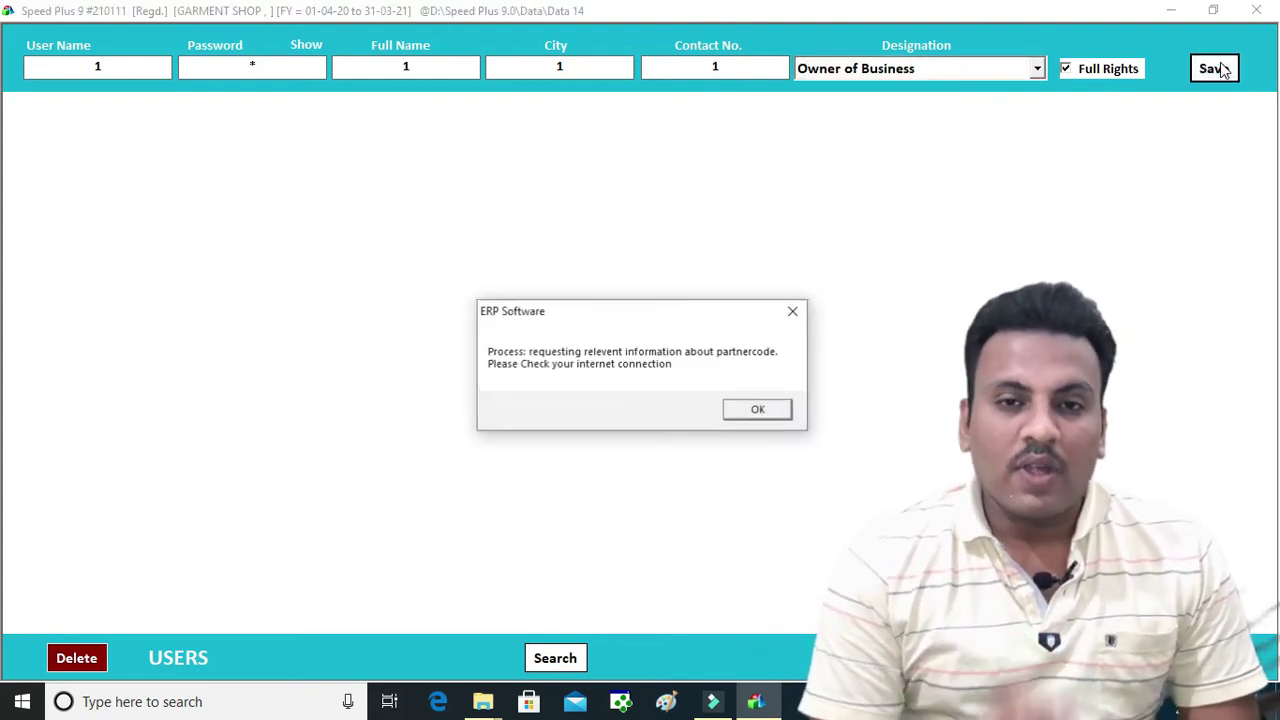
{"action": "left_click", "coordinate": [756, 418]}
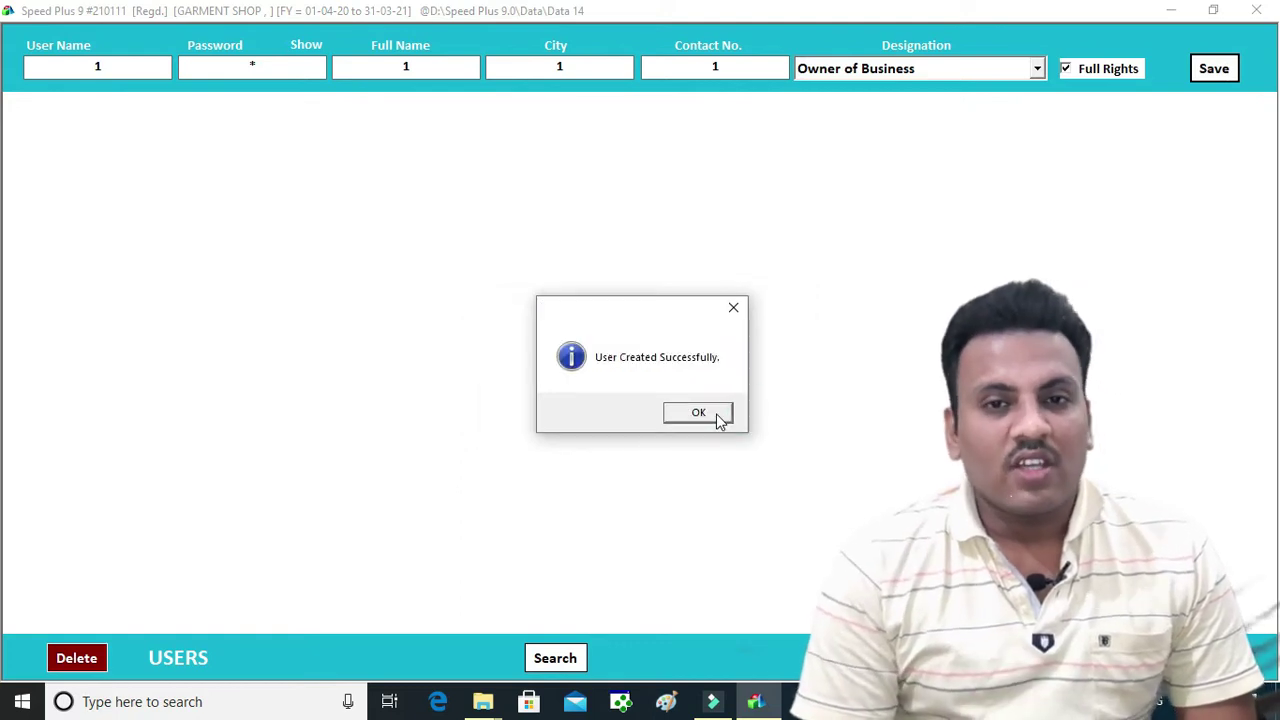
{"action": "left_click", "coordinate": [717, 414]}
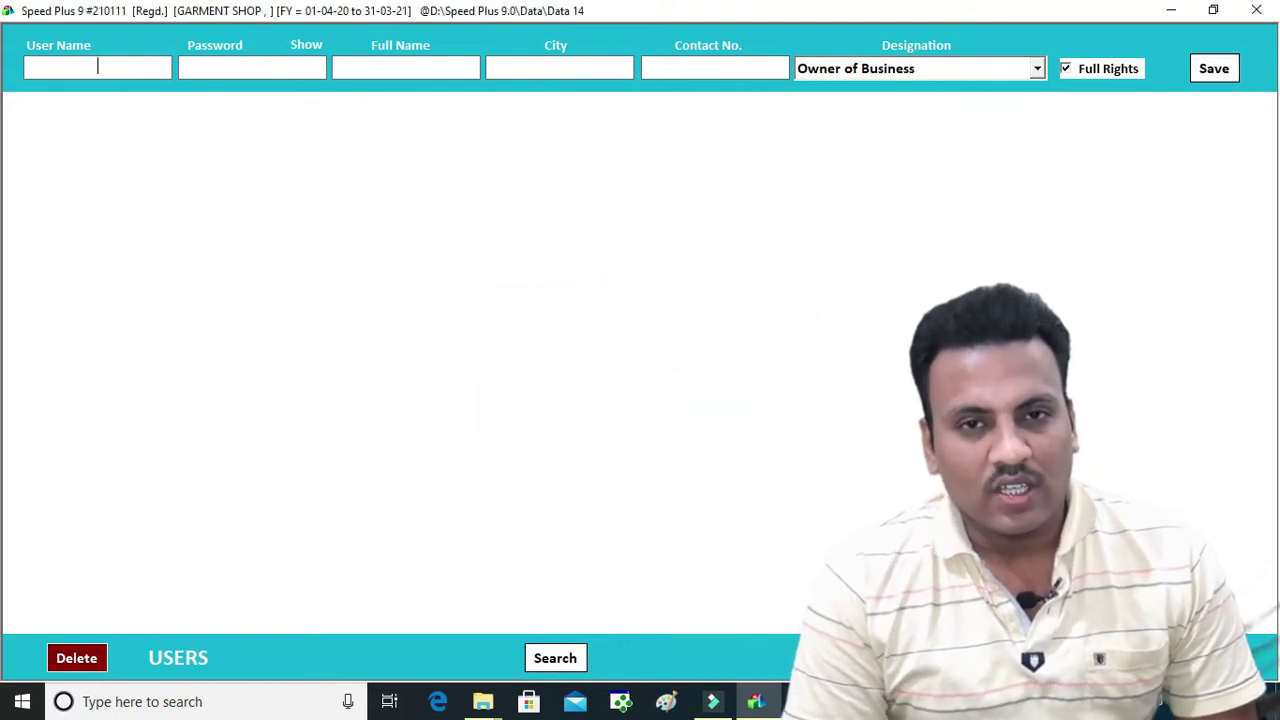
Sign in to DEMO COMPANY with the new user's name and password
{"action": "left_click", "coordinate": [756, 416]}
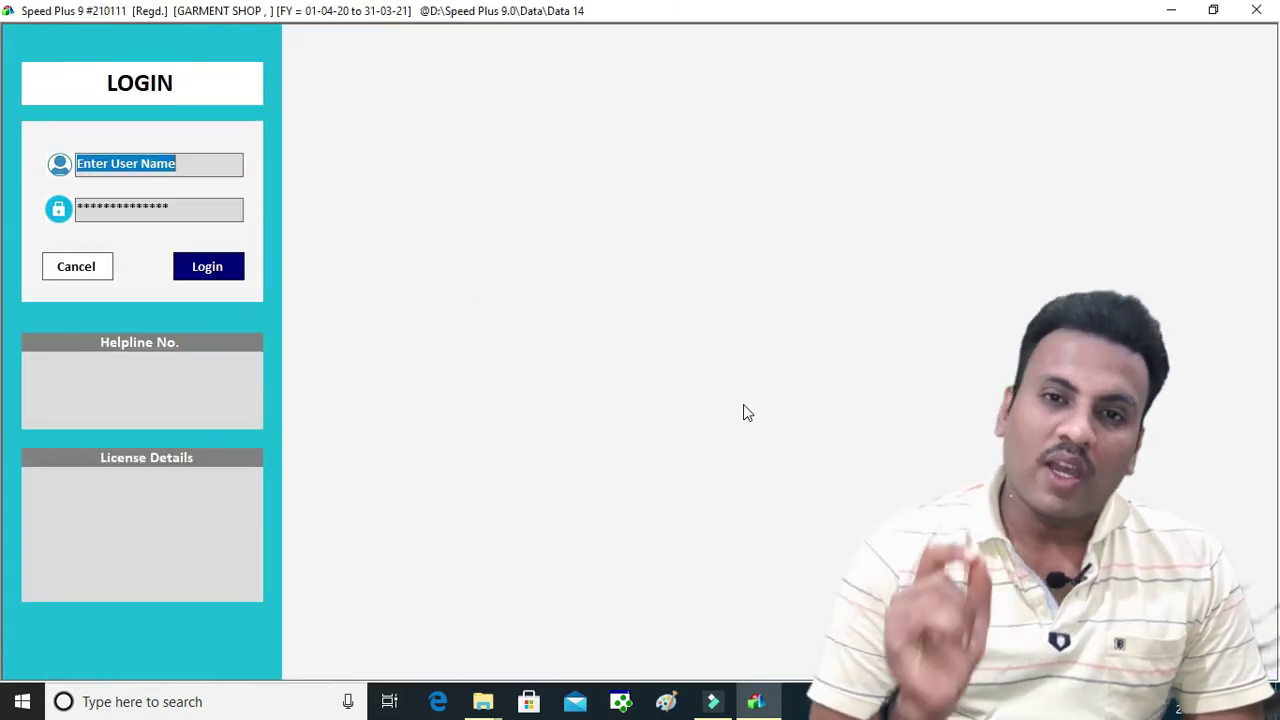
{"action": "type", "text": "1"}
{"action": "key", "text": "Tab"}
{"action": "type", "text": "1"}
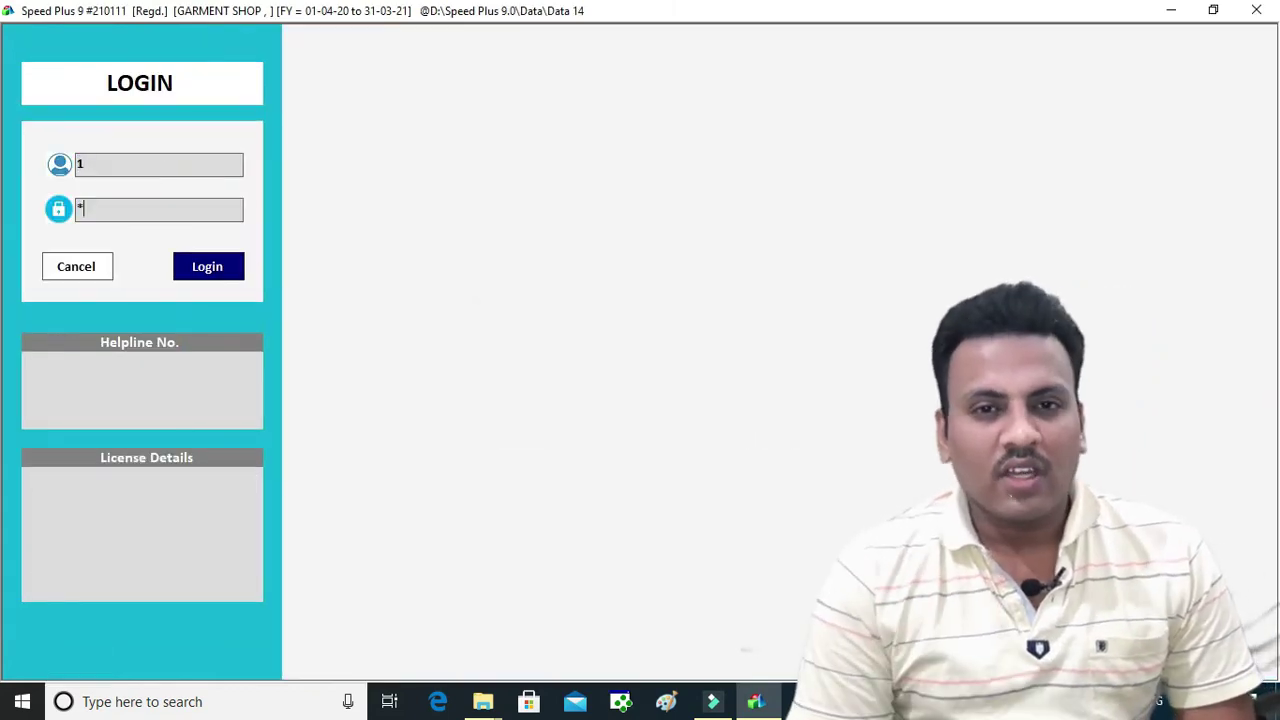
{"action": "left_click", "coordinate": [196, 278]}
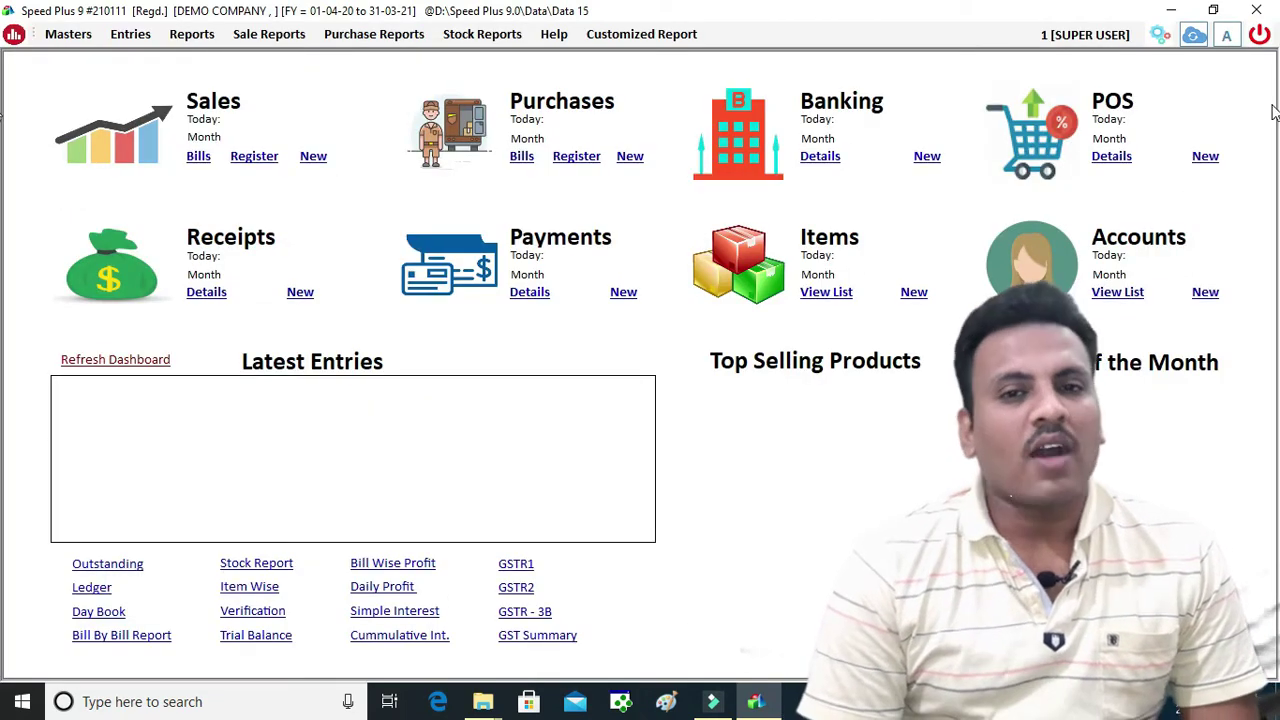
Switch to the GARMENT SHOP company and sign in to it
{"action": "left_click", "coordinate": [1261, 35]}
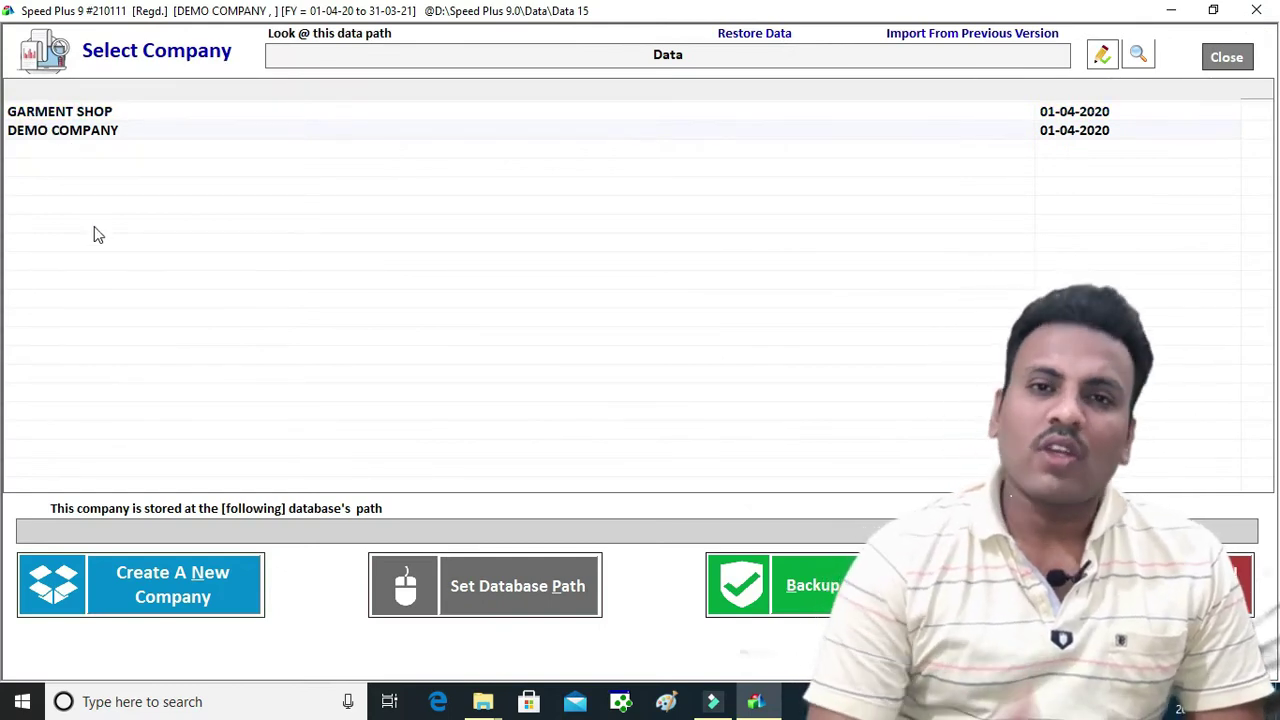
{"action": "double_click", "coordinate": [60, 114]}
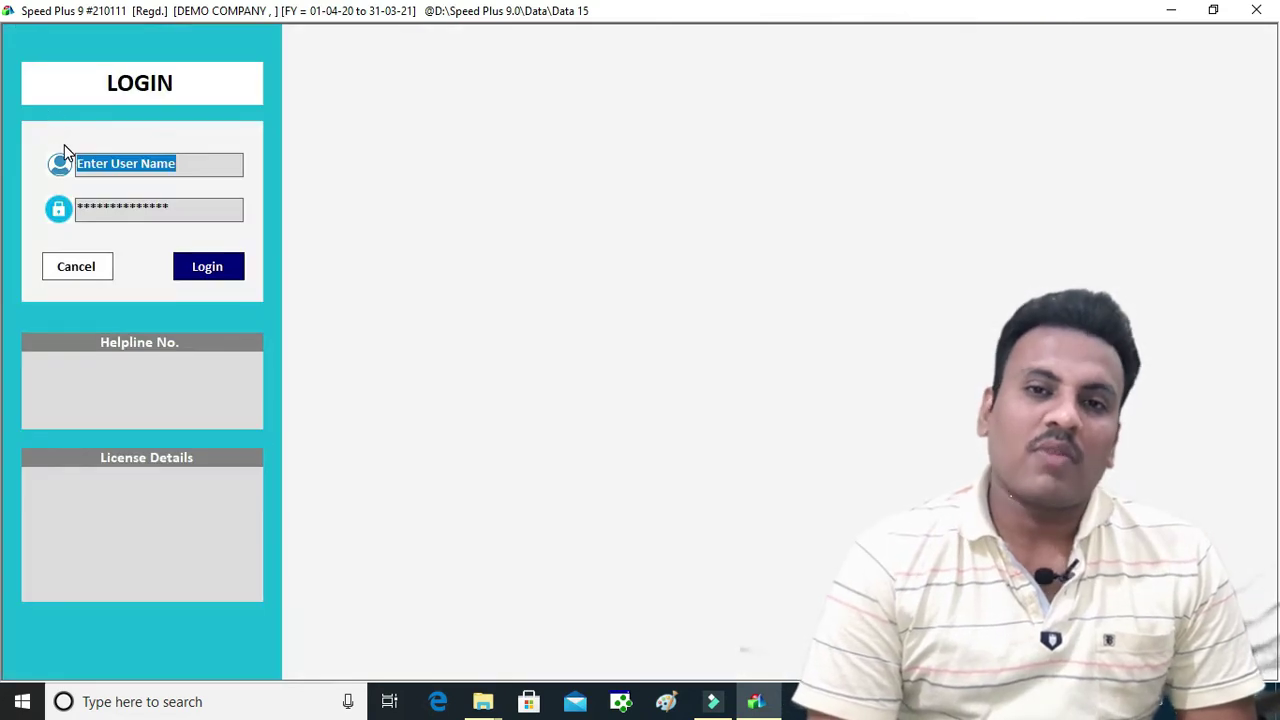
{"action": "type", "text": "1"}
{"action": "key", "text": "Tab"}
{"action": "type", "text": "1"}
{"action": "left_click", "coordinate": [206, 272]}
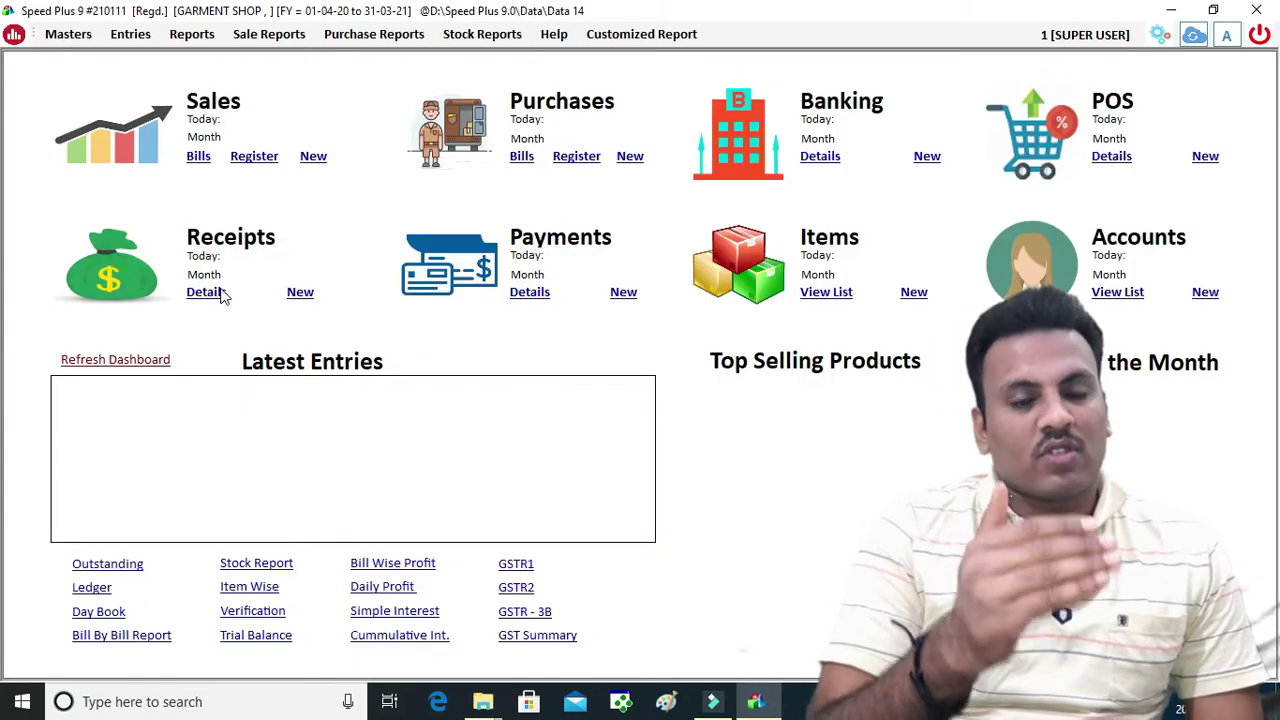
Rename the company in its profile from GARMENT SHOP to ANUSHREE GARMENT
{"action": "left_click", "coordinate": [1161, 38]}
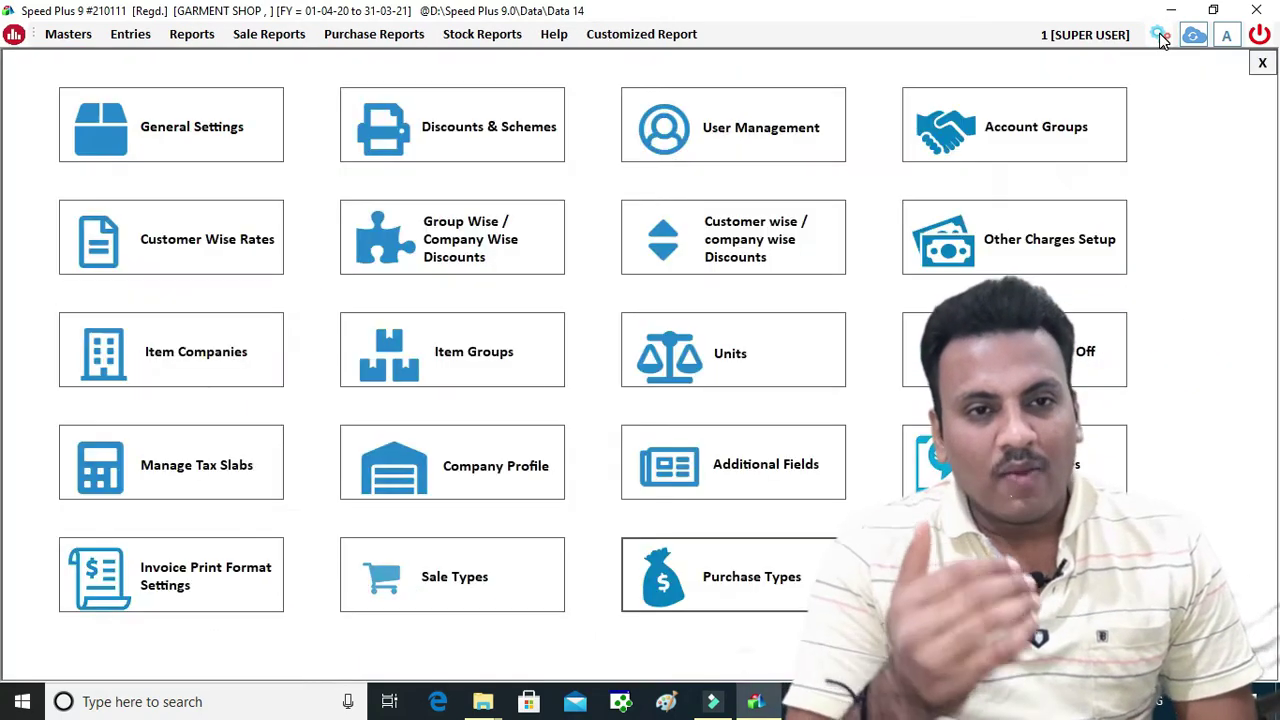
{"action": "left_click", "coordinate": [434, 469]}
{"action": "left_click_drag", "start_coordinate": [165, 115], "coordinate": [27, 122]}
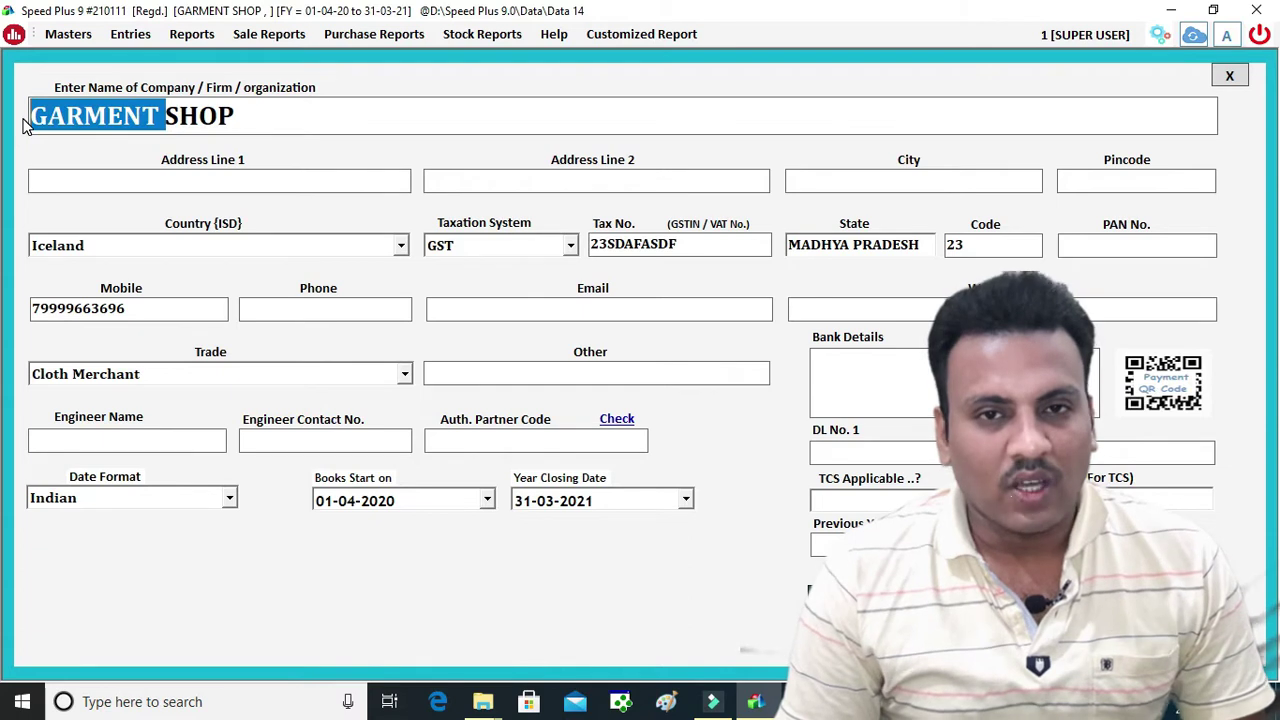
{"action": "key", "text": "BackSpace"}
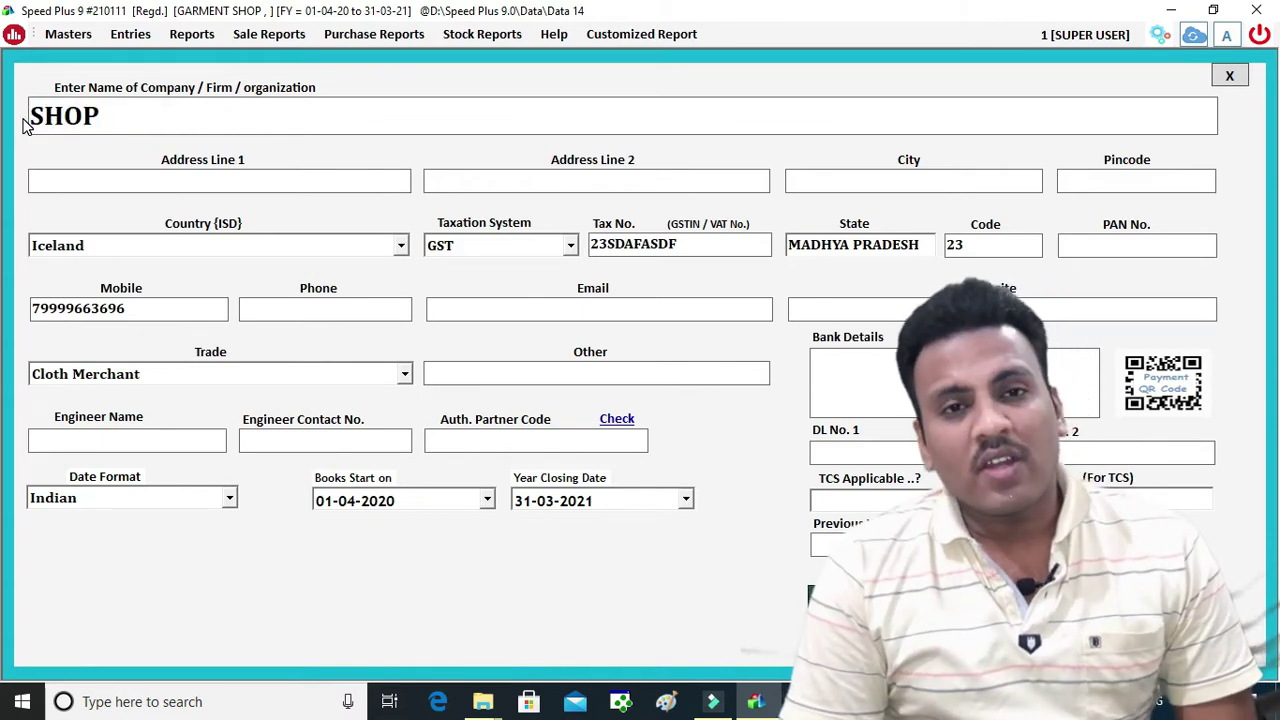
{"action": "type", "text": "ANUSHRE"}
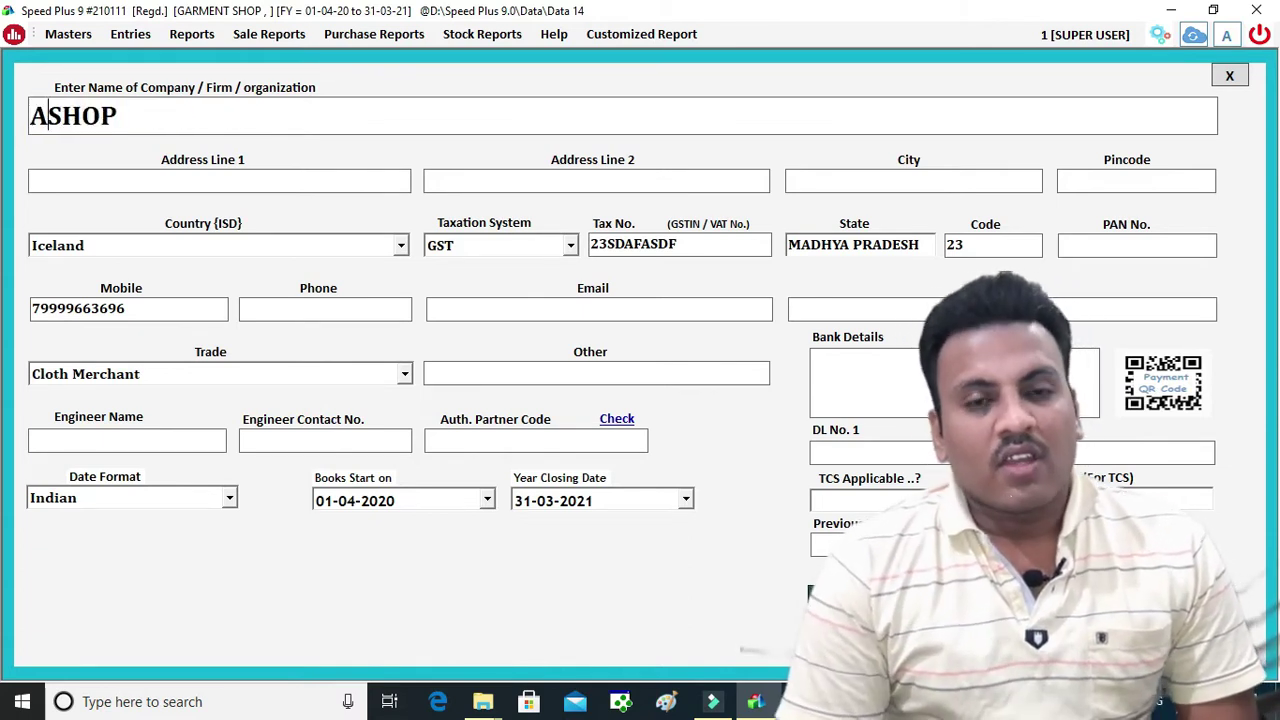
{"action": "type", "text": "E "}
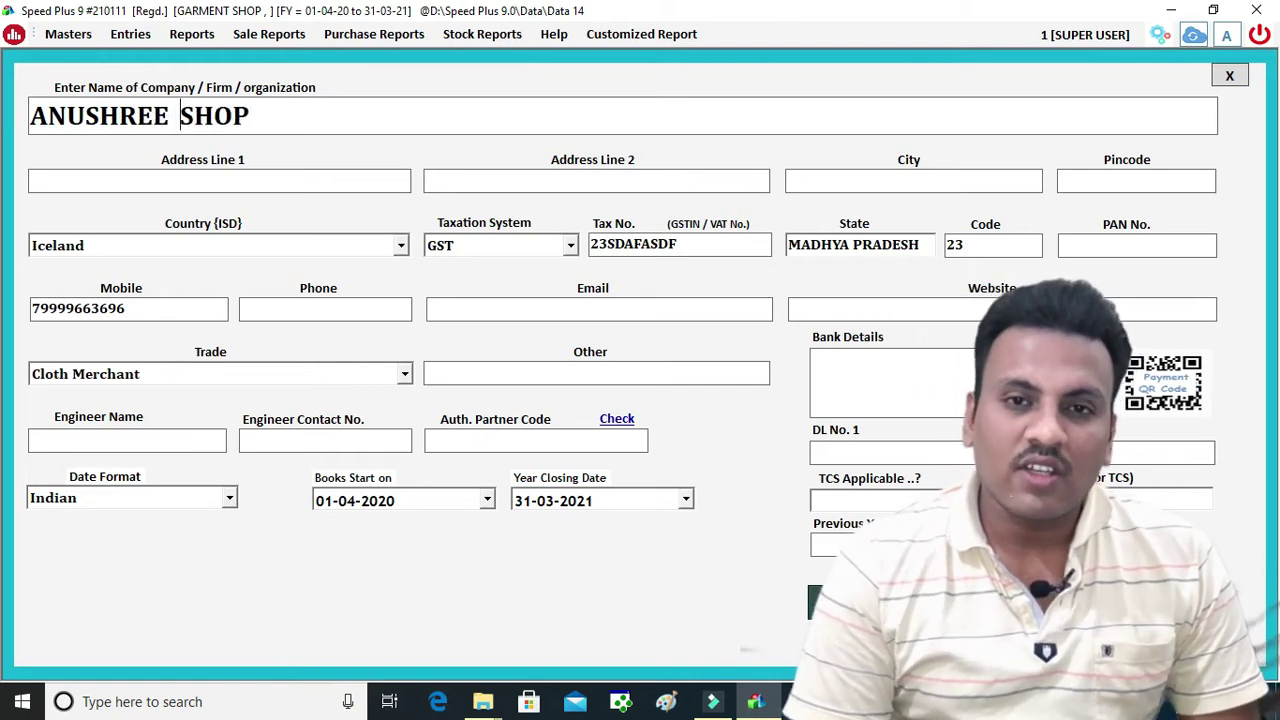
{"action": "type", "text": " GARMENT"}
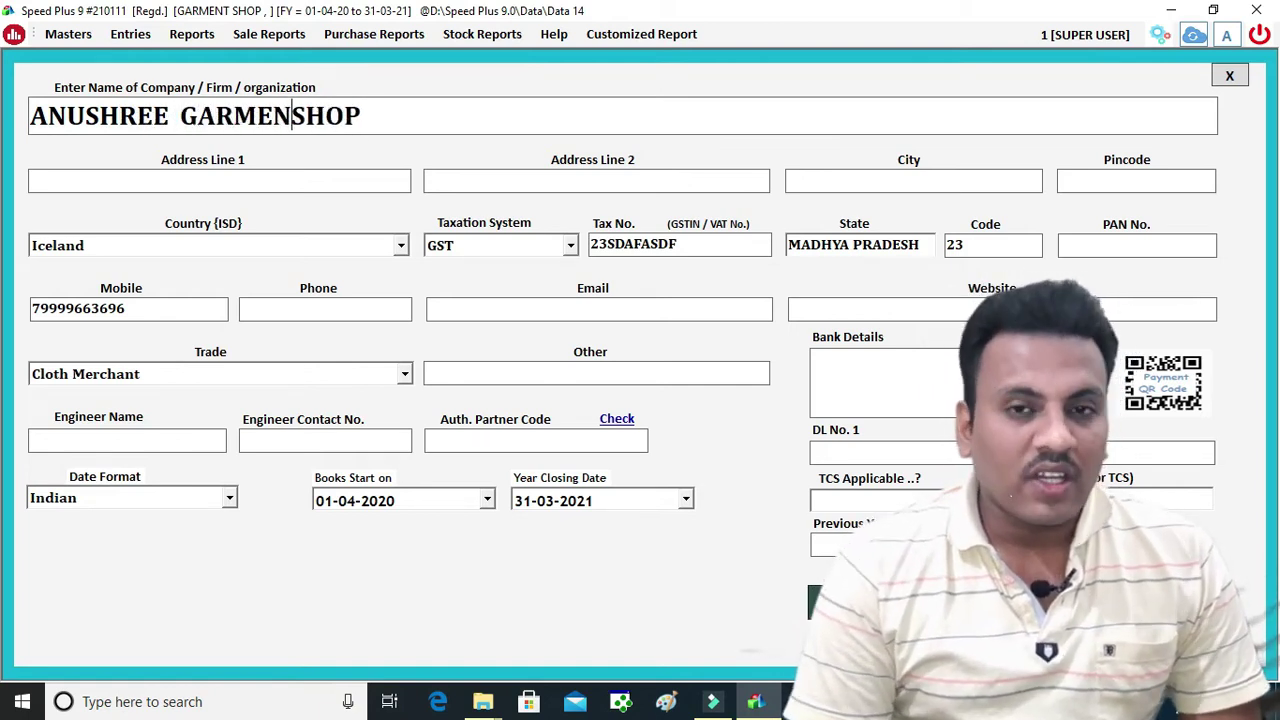
{"action": "key", "text": "Delete"}
{"action": "key", "text": "Delete"}
{"action": "key", "text": "Delete"}
{"action": "key", "text": "Delete"}
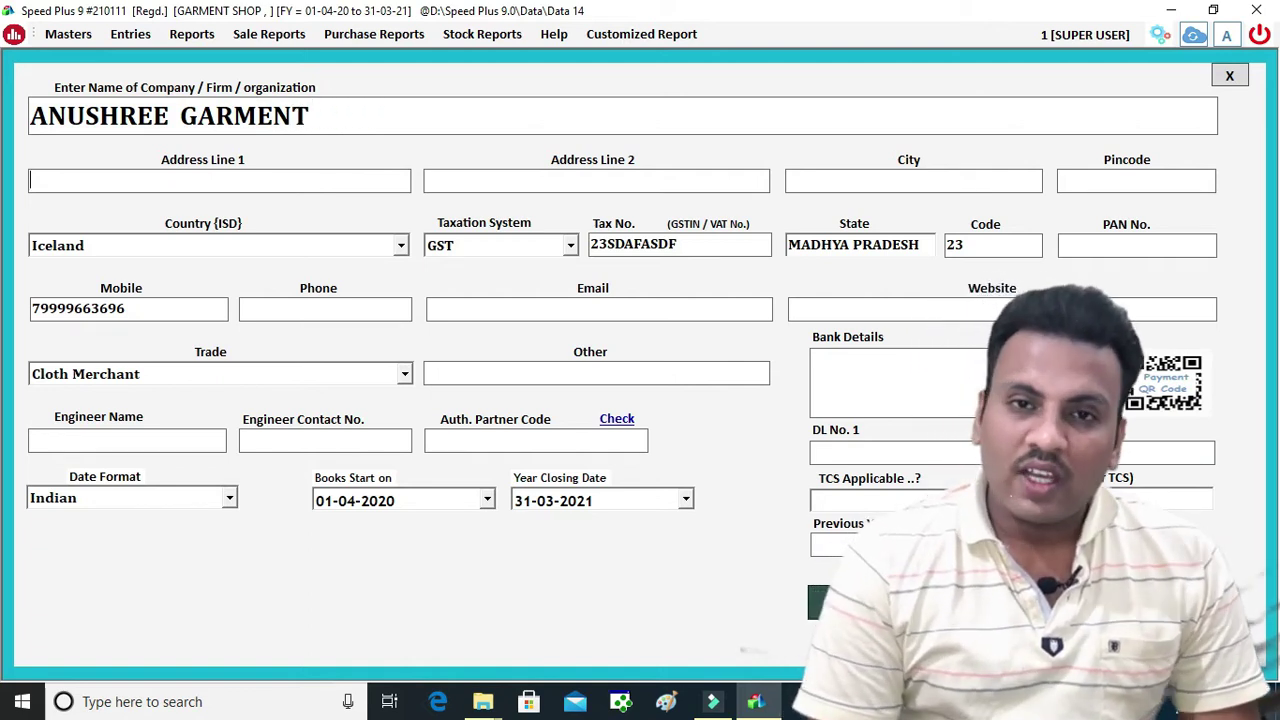
Enter the shop's Jabalpur address, set country to India, and add the phone number
{"action": "type", "text": "CI"}
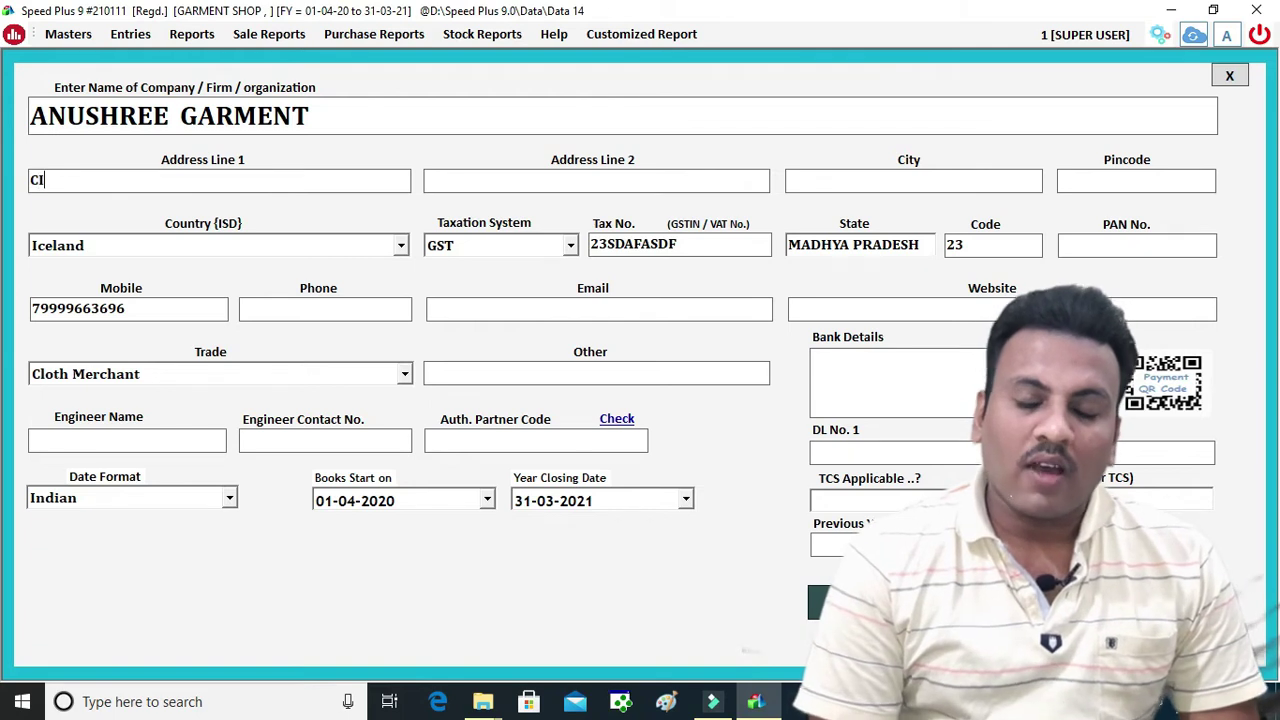
{"action": "type", "text": "VIL LINE"}
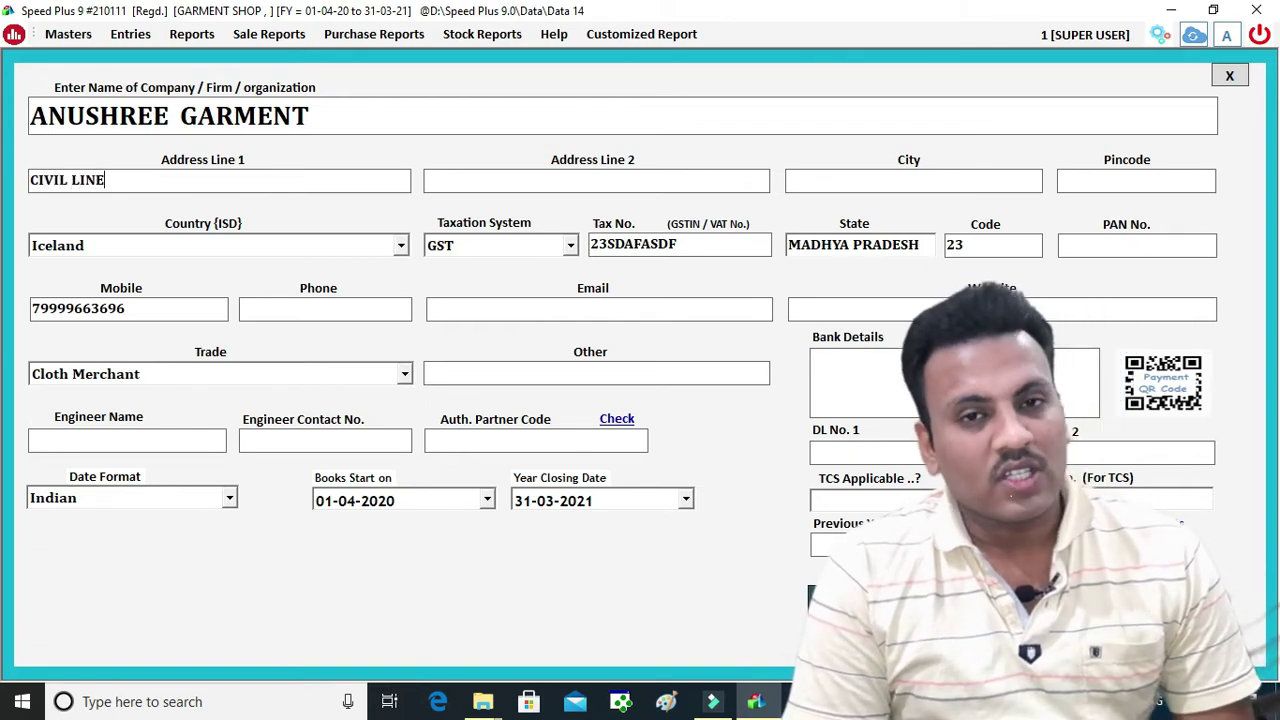
{"action": "type", "text": " JABALPUR"}
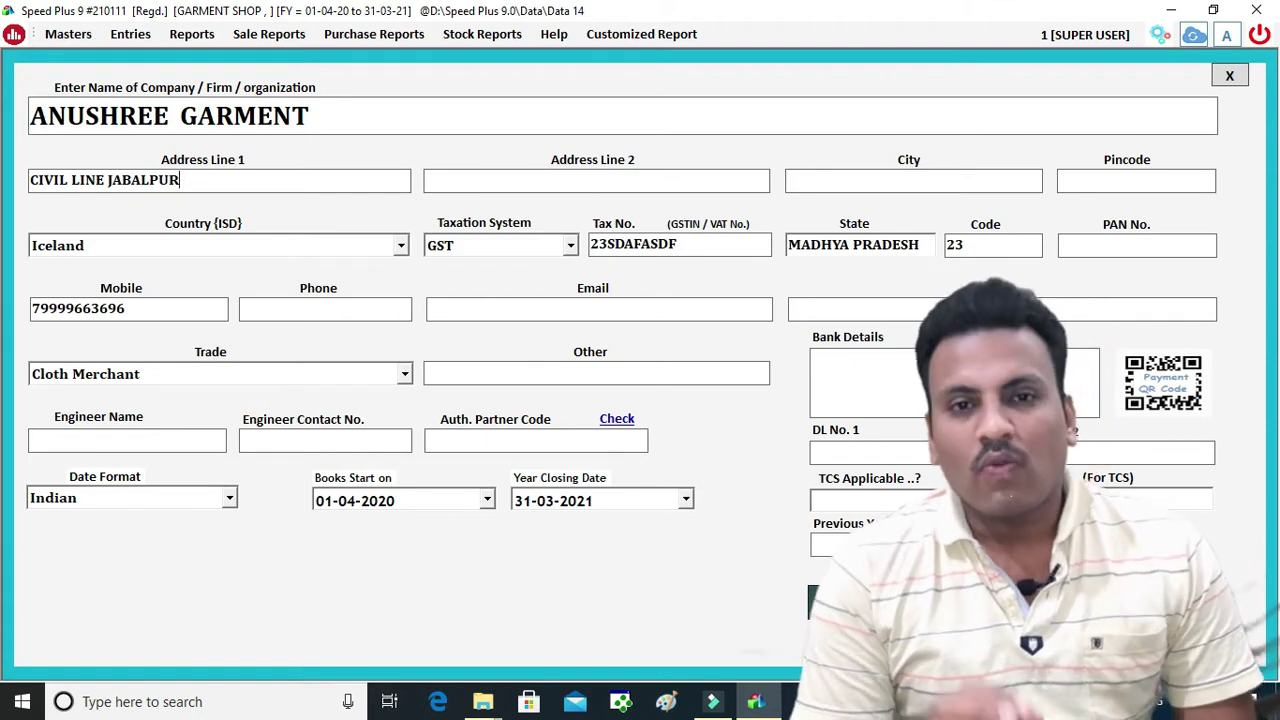
{"action": "key", "text": "BackSpace"}
{"action": "key", "text": "BackSpace"}
{"action": "key", "text": "BackSpace"}
{"action": "key", "text": "BackSpace"}
{"action": "key", "text": "BackSpace"}
{"action": "key", "text": "BackSpace"}
{"action": "key", "text": "BackSpace"}
{"action": "key", "text": "BackSpace"}
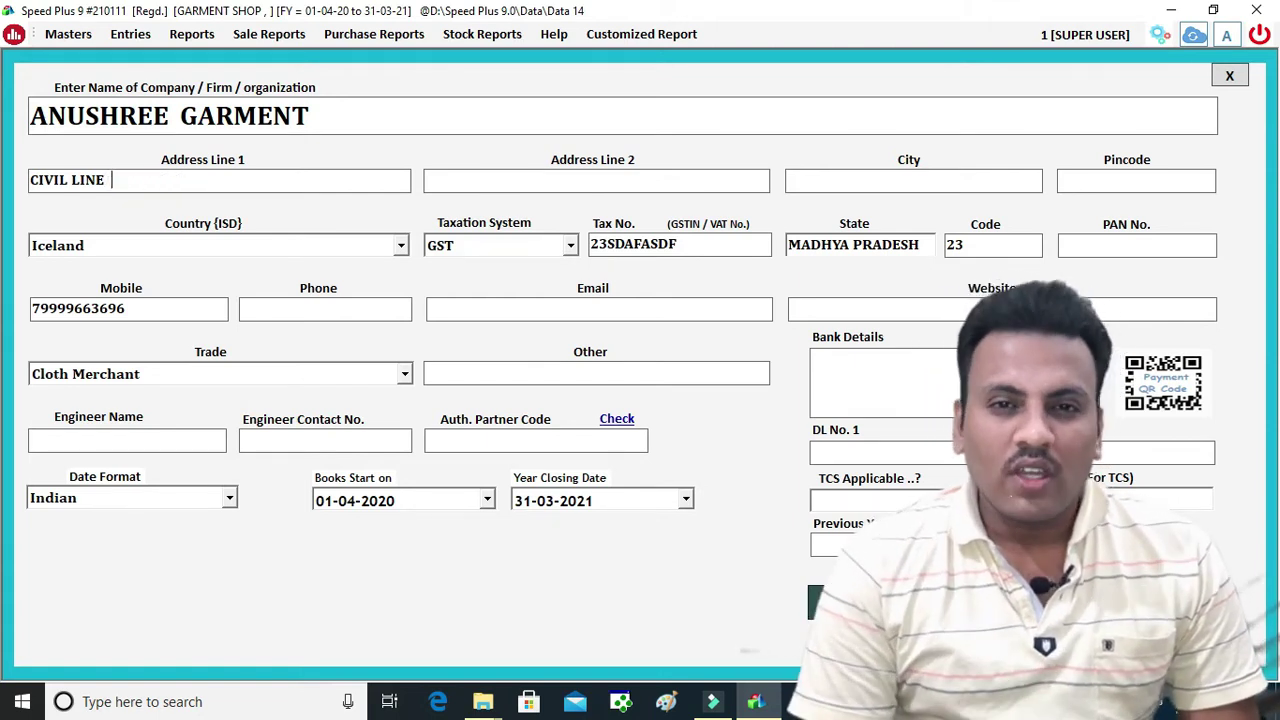
{"action": "type", "text": "NEAR"}
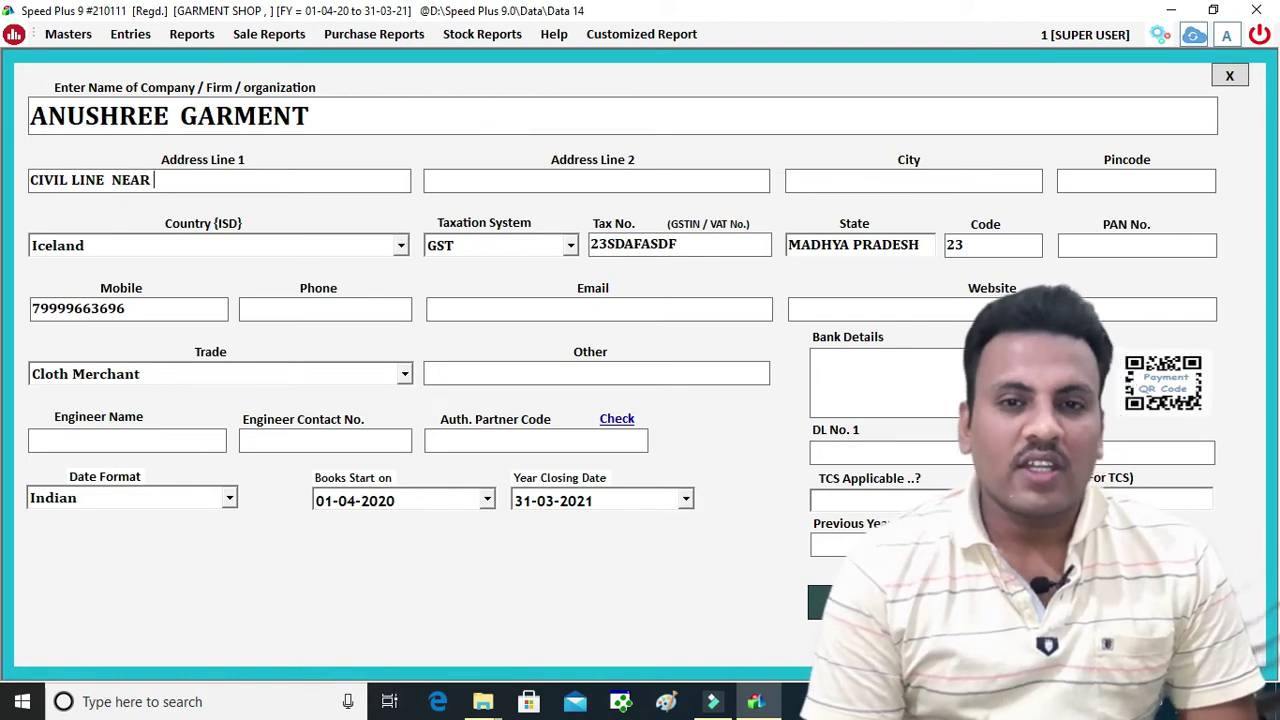
{"action": "type", "text": " HANUMAN "}
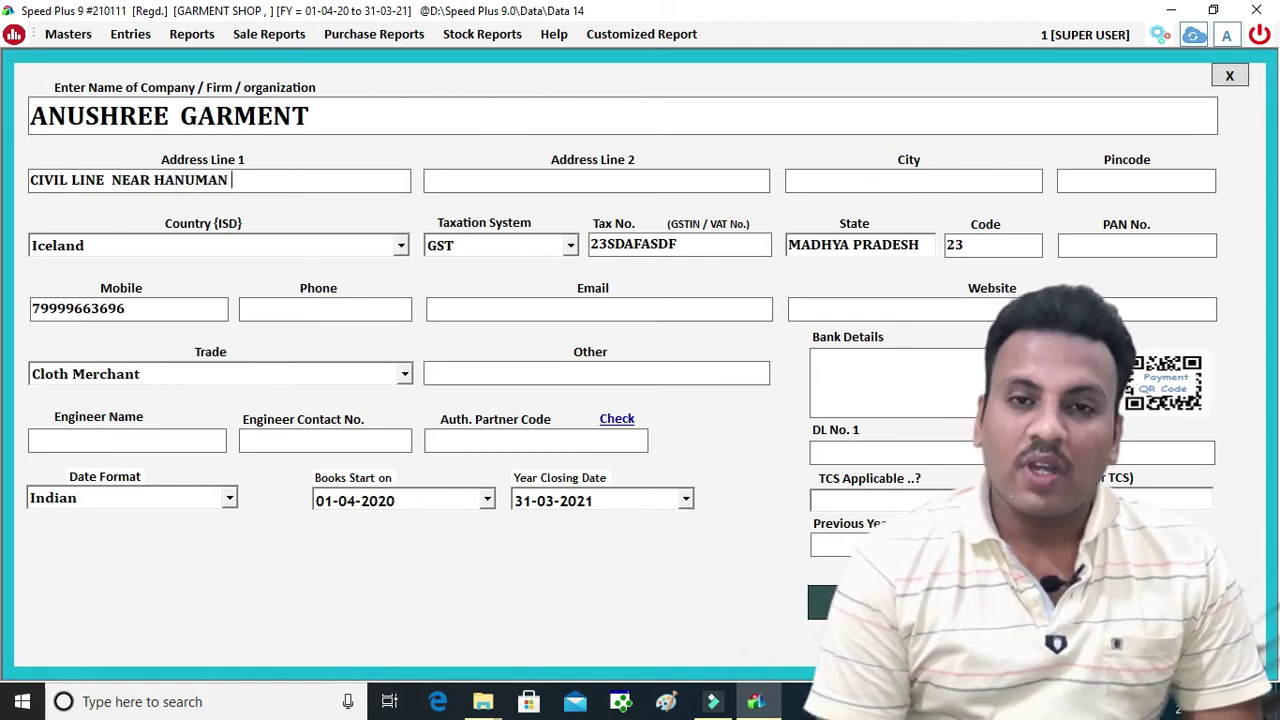
{"action": "type", "text": "TEMPAL"}
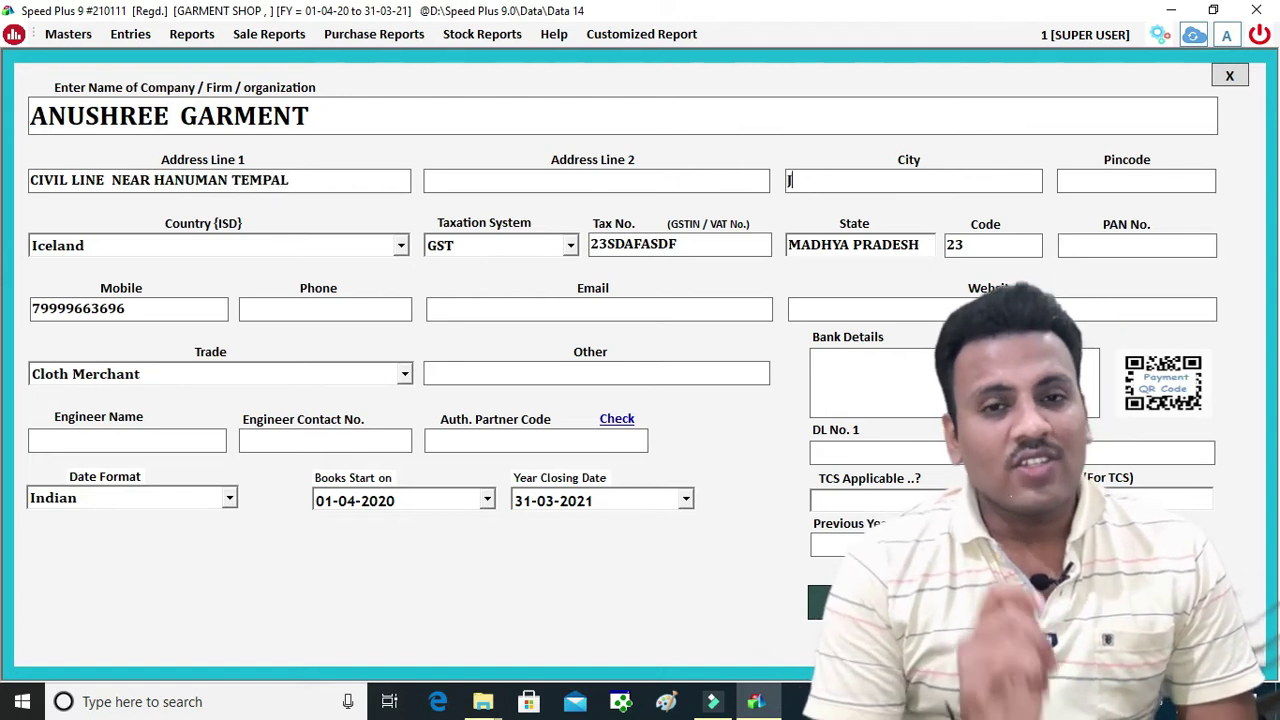
{"action": "type", "text": "JABALPUR"}
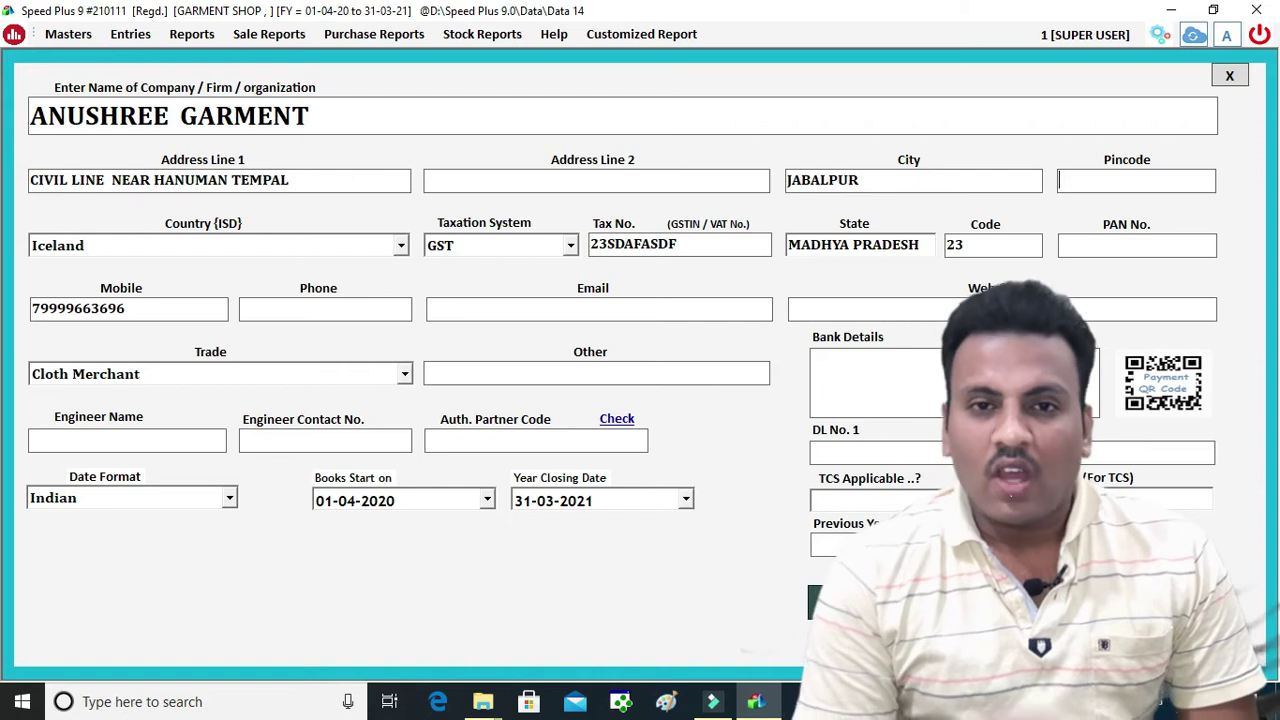
{"action": "key", "text": "Return"}
{"action": "key", "text": "Down"}
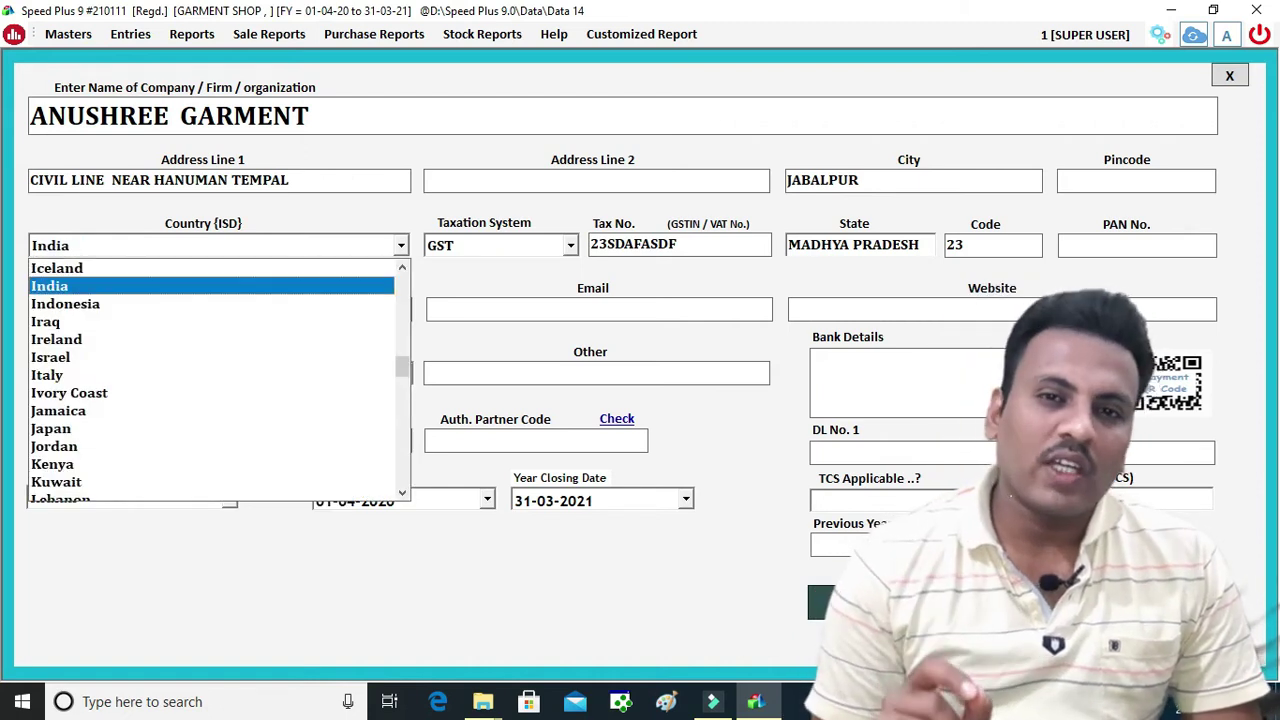
{"action": "key", "text": "Return"}
{"action": "key", "text": "Return"}
{"action": "key", "text": "Return"}
{"action": "key", "text": "Return"}
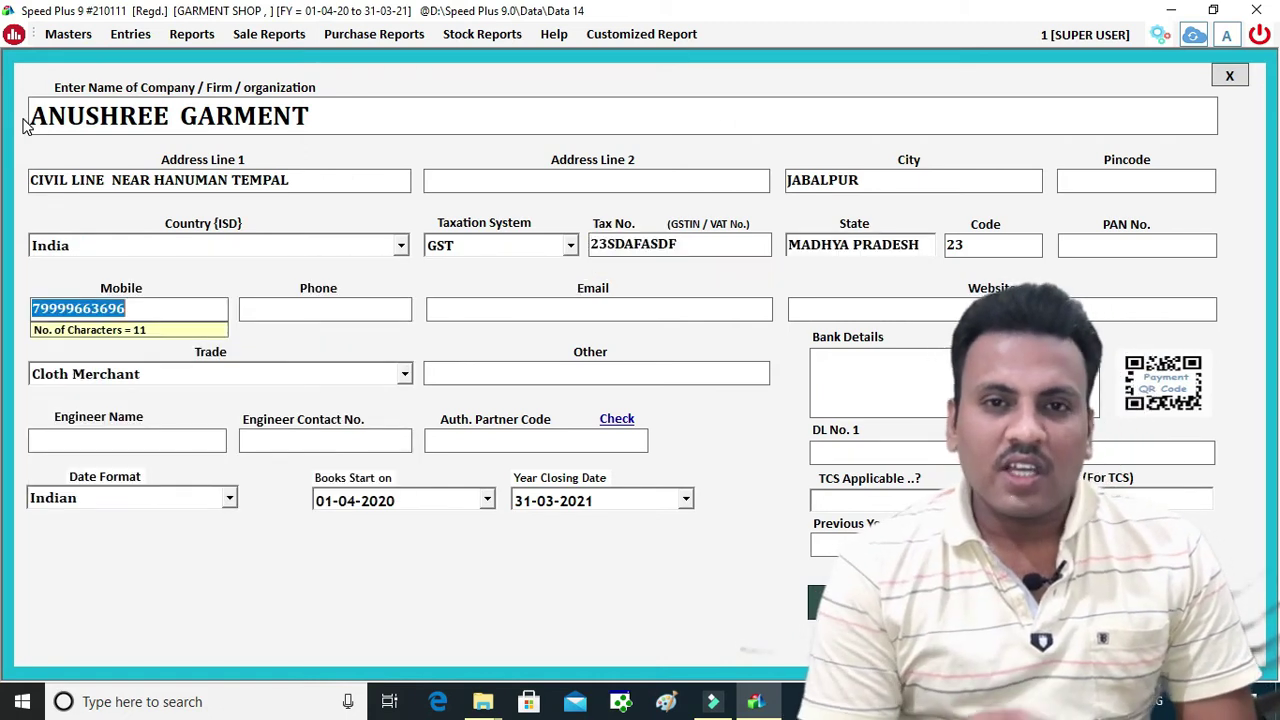
{"action": "key", "text": "Return"}
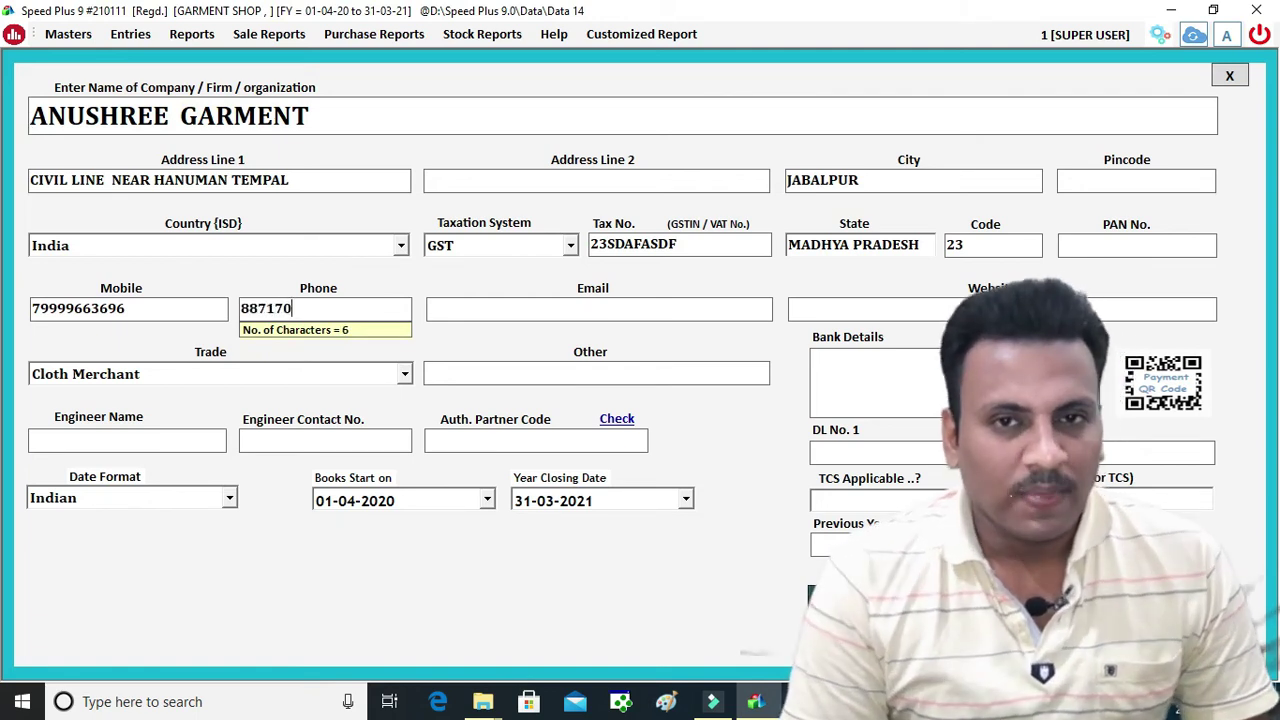
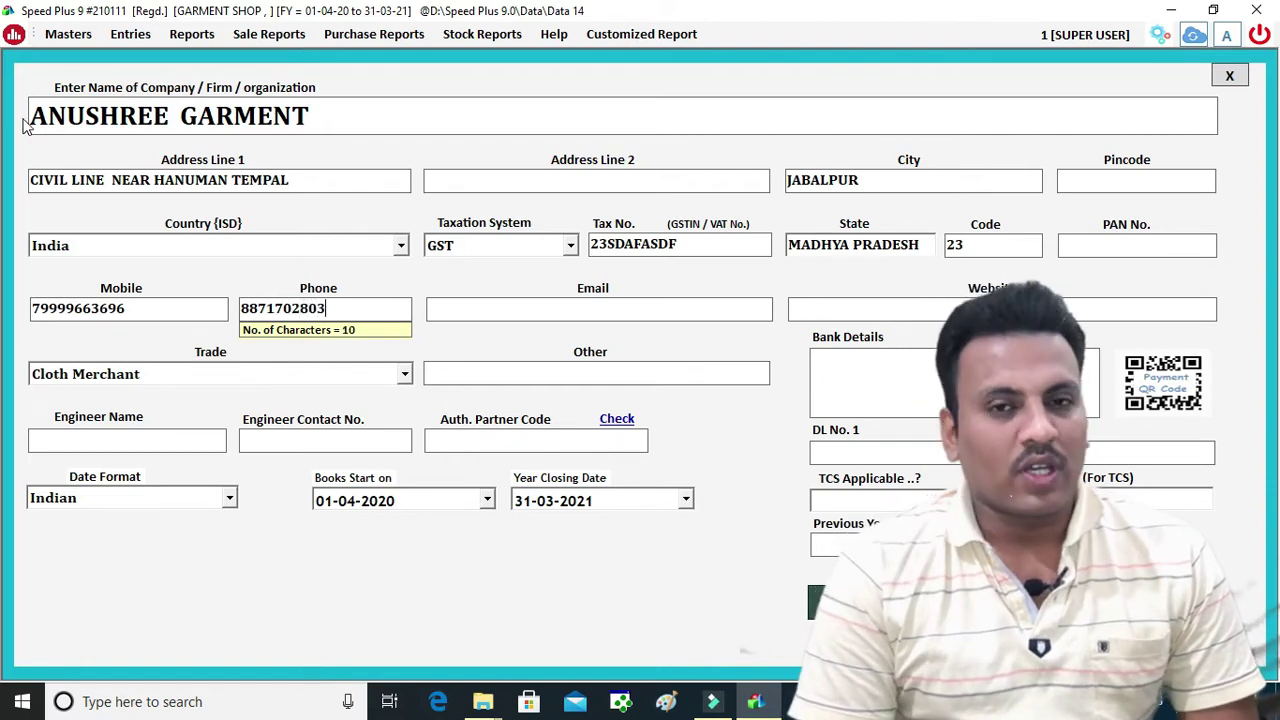
{"action": "key", "text": "Tab"}
Save the company profile and return to the dashboard
{"action": "key", "text": "Return"}
{"action": "key", "text": "Return"}
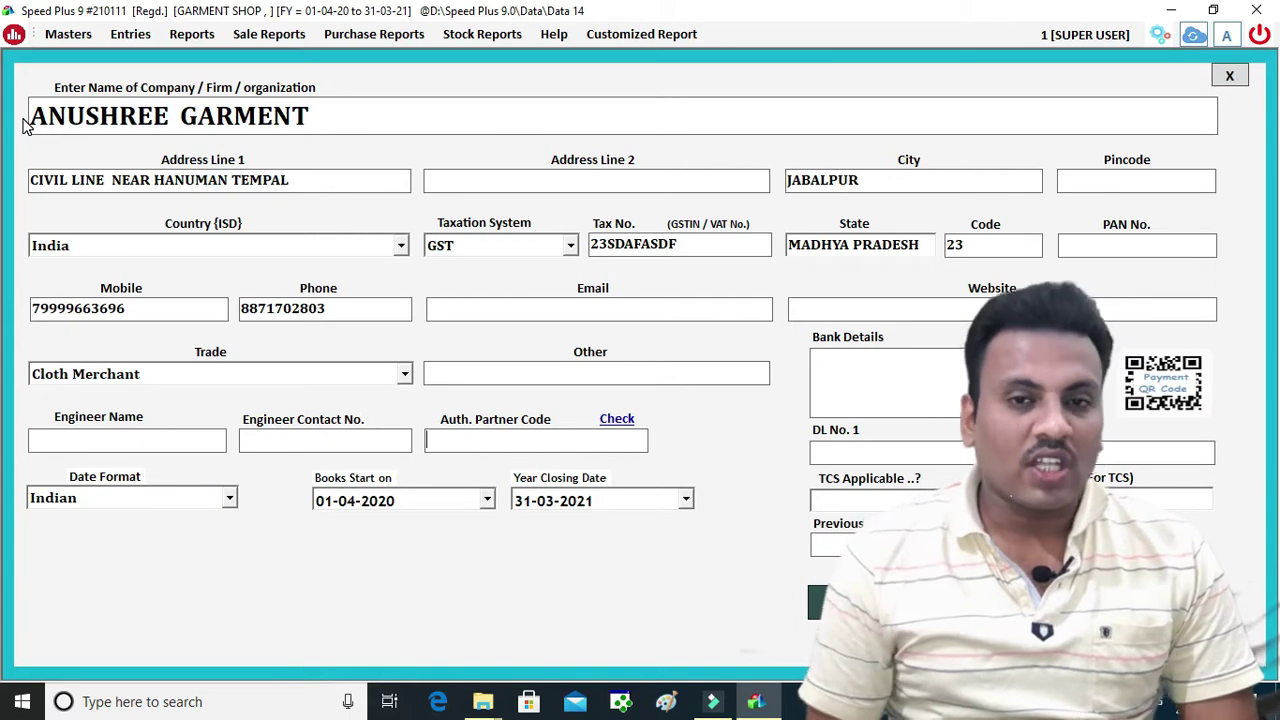
{"action": "key", "text": "Return"}
{"action": "key", "text": "Return"}
{"action": "key", "text": "Return"}
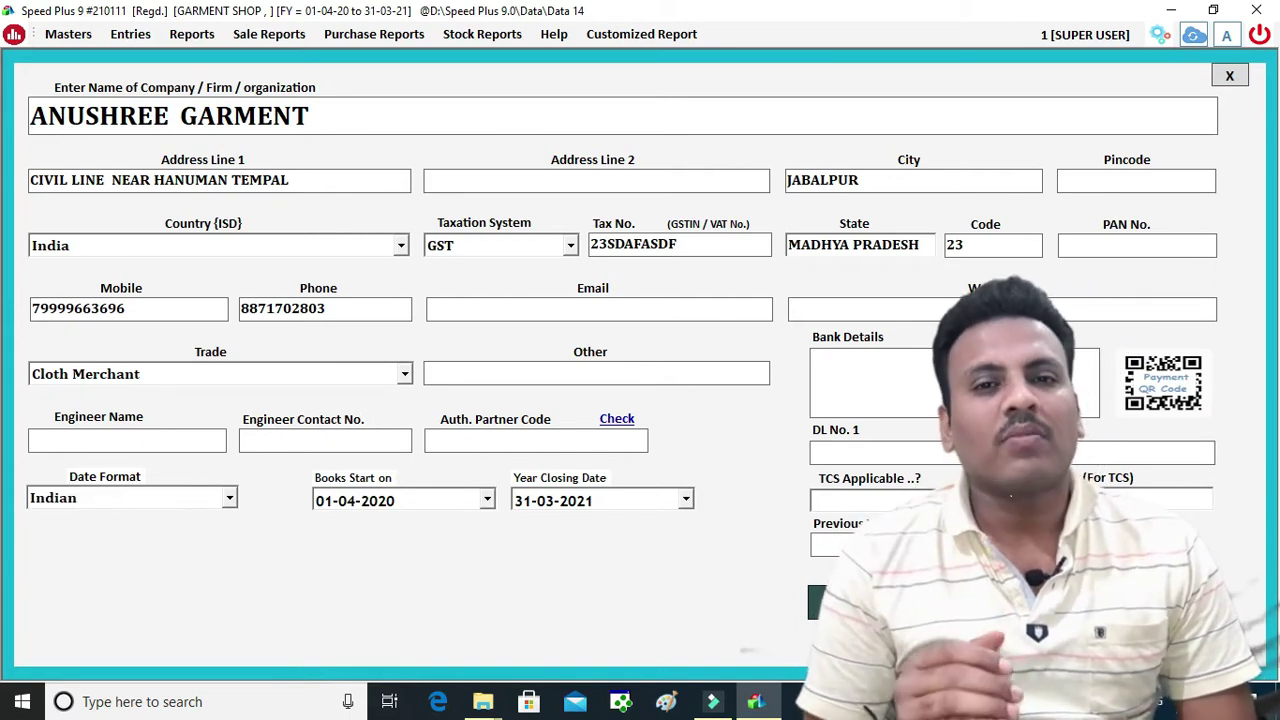
{"action": "key", "text": "Return"}
{"action": "key", "text": "Return"}
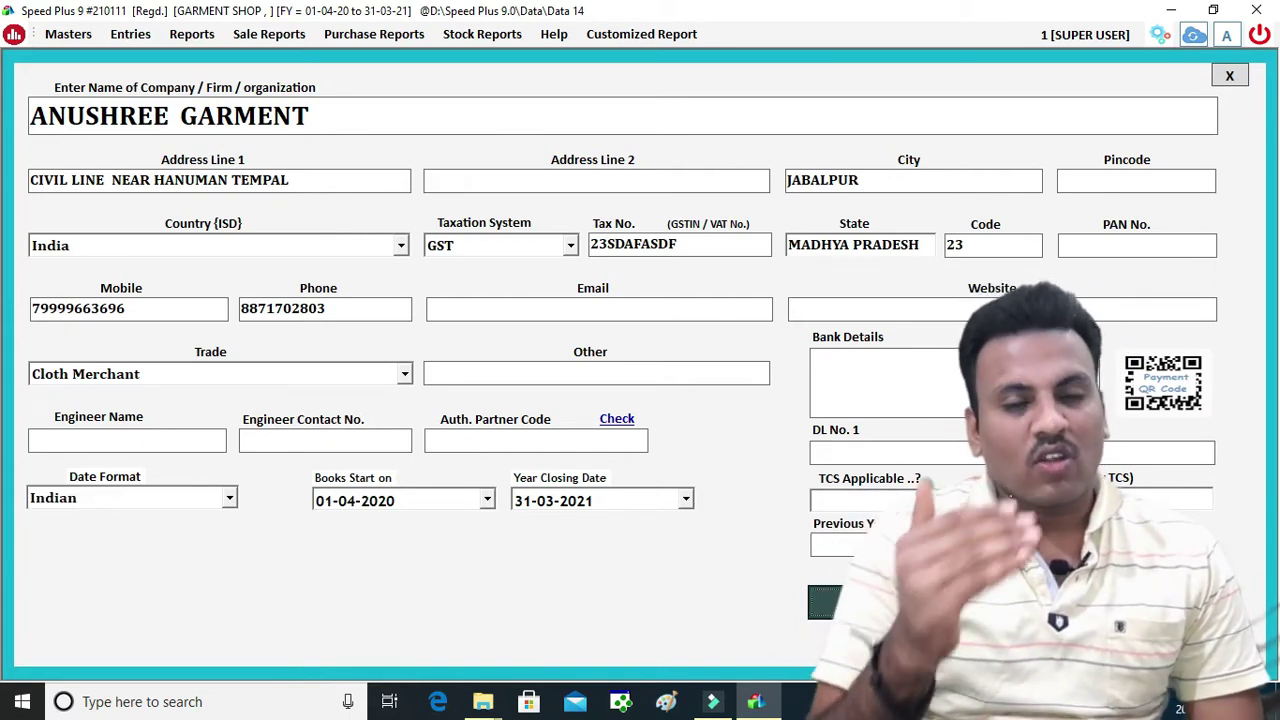
{"action": "key", "text": "Return"}
{"action": "key", "text": "Return"}
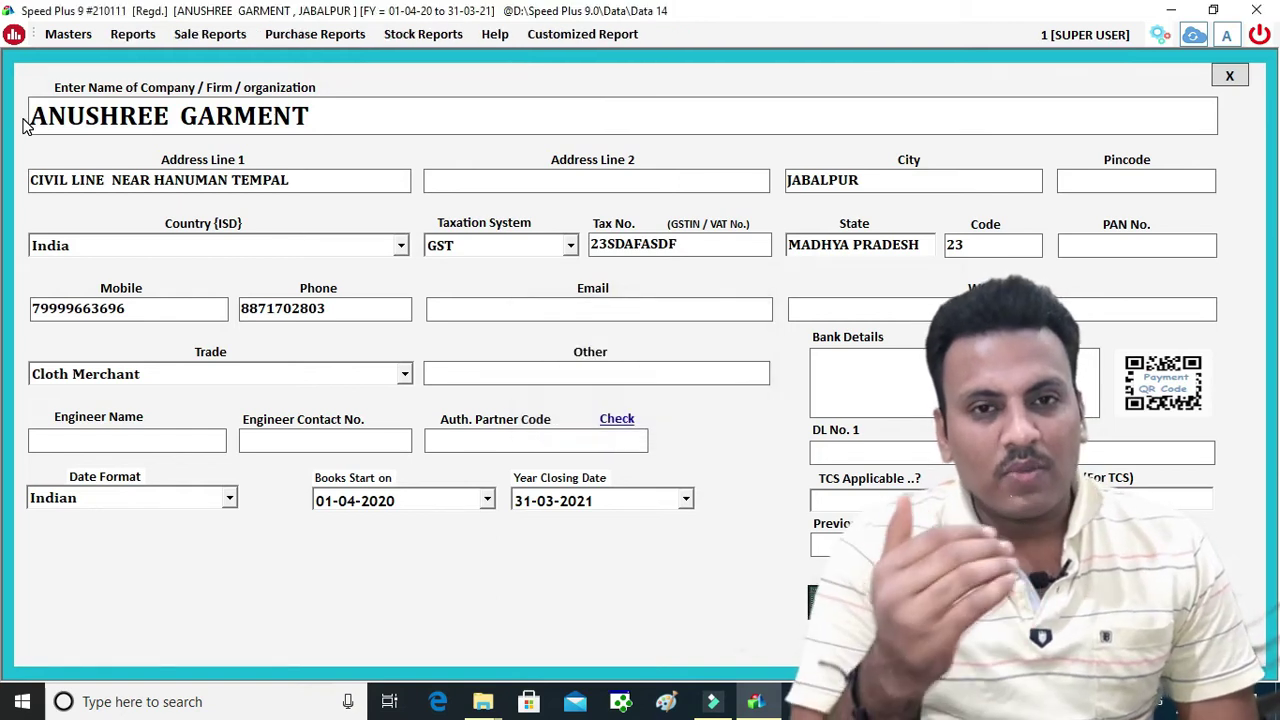
{"action": "key", "text": "Escape"}
{"action": "key", "text": "Escape"}
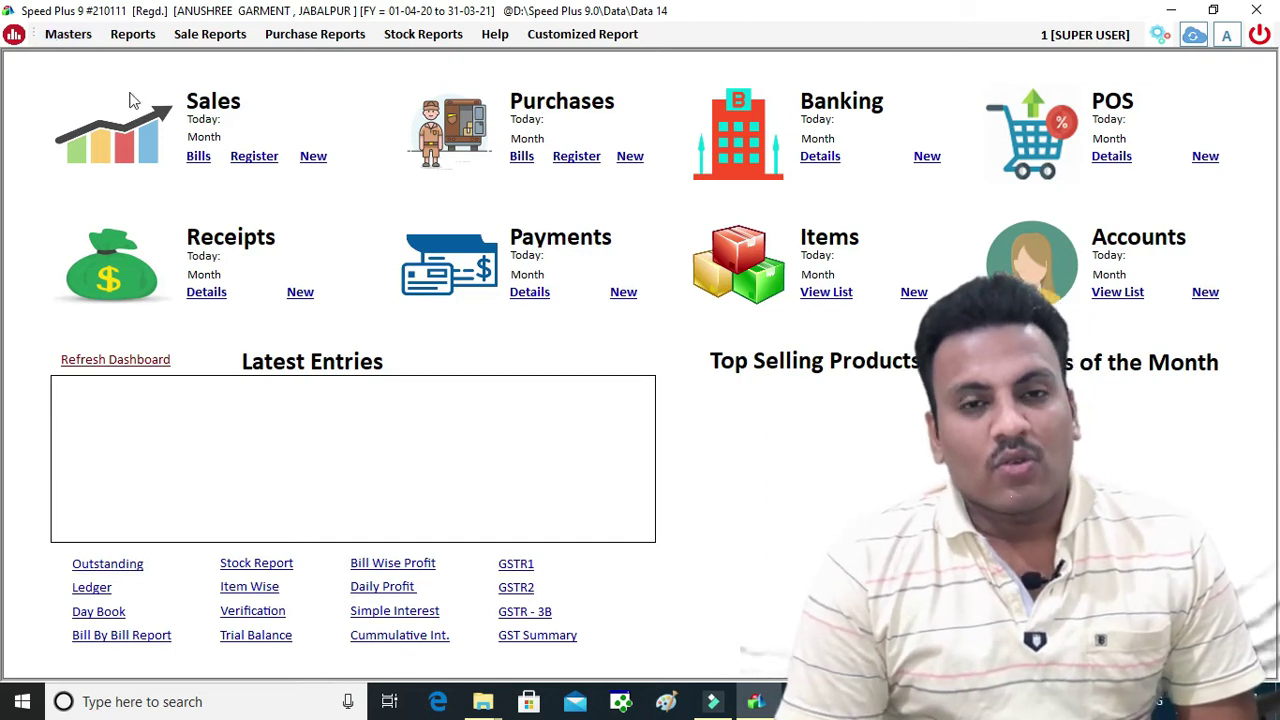
From Masters > Items, start a new item NOSTRUM JEANS with the 12% GST tax slab
{"action": "left_click", "coordinate": [68, 34]}
{"action": "left_click", "coordinate": [87, 80]}
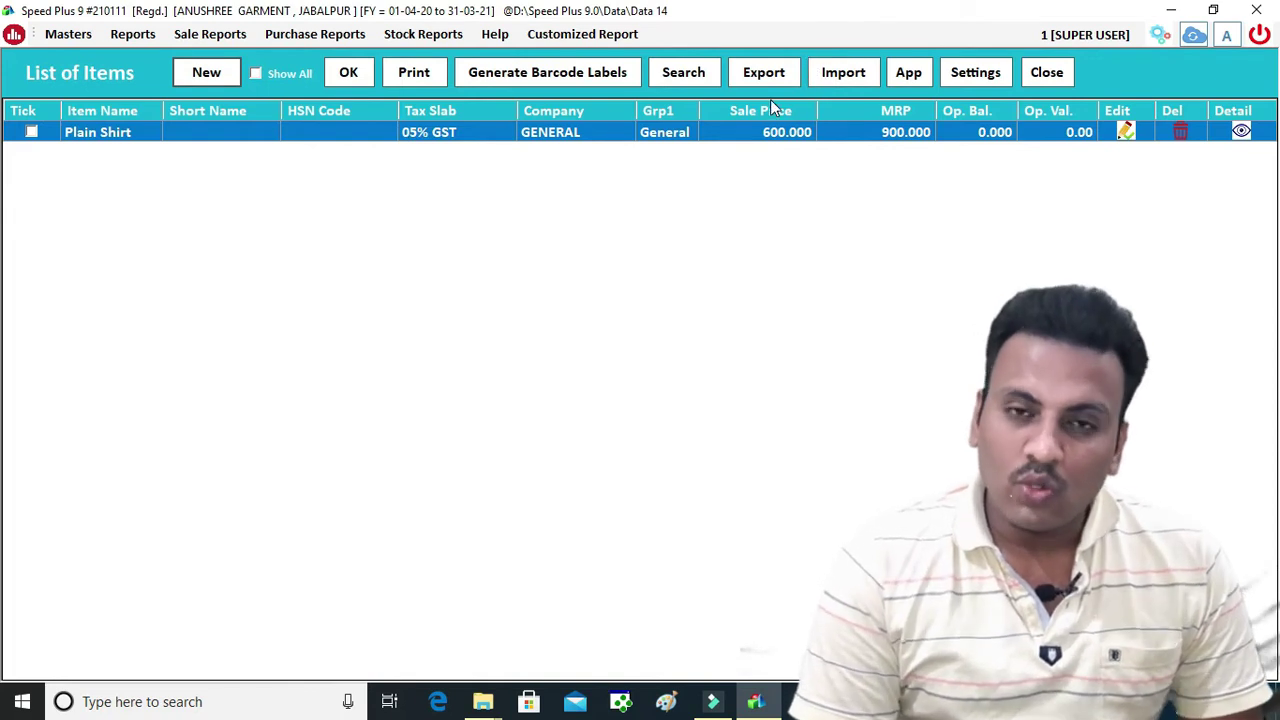
{"action": "left_click", "coordinate": [207, 72]}
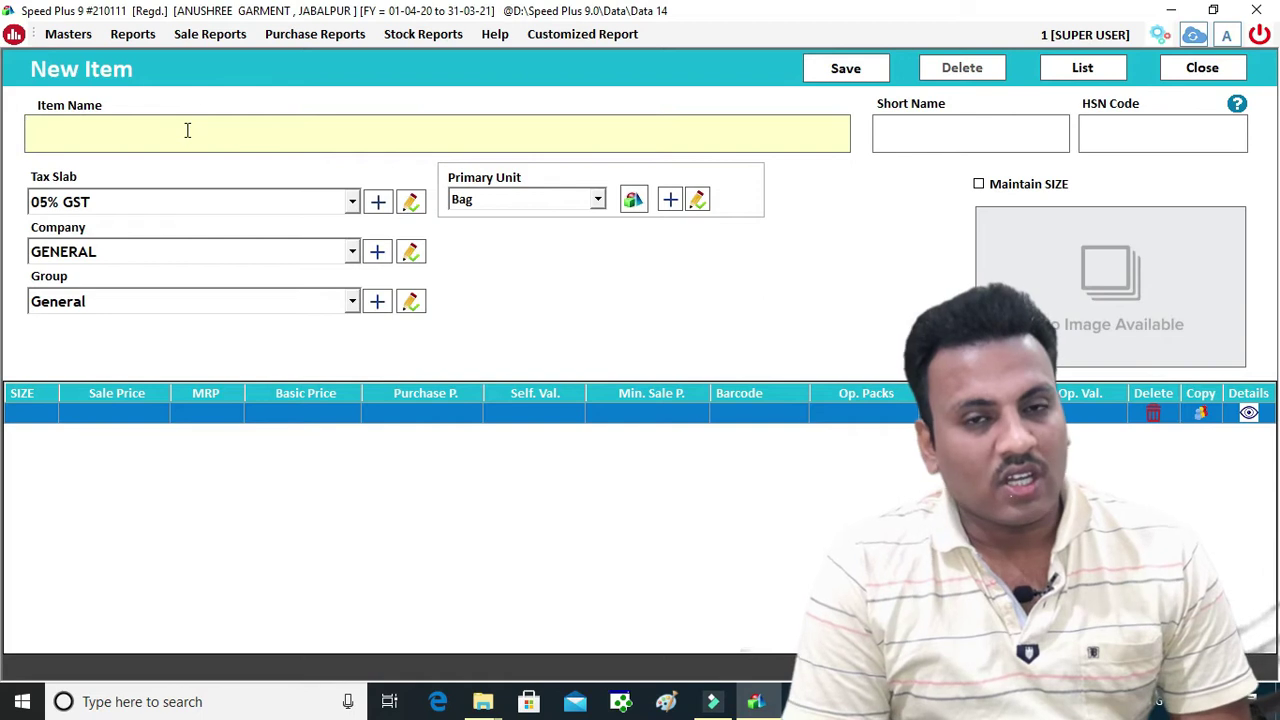
{"action": "type", "text": "NOS"}
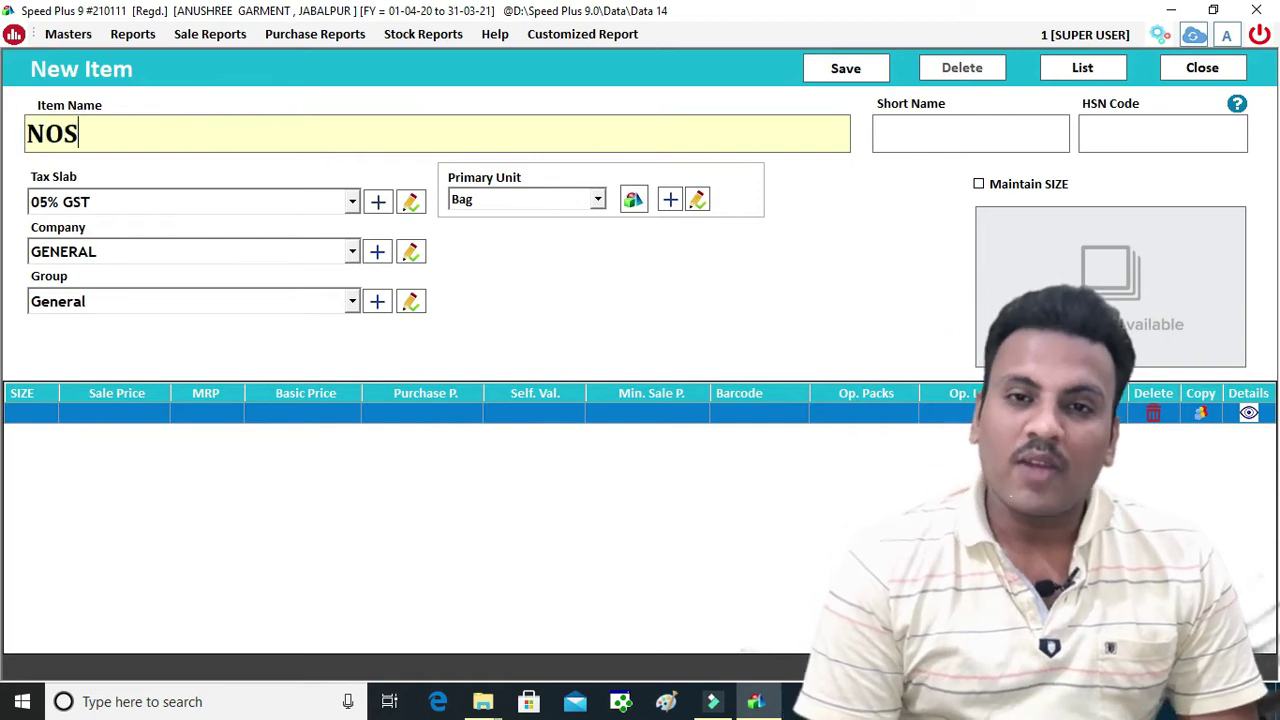
{"action": "type", "text": "TRUM JE"}
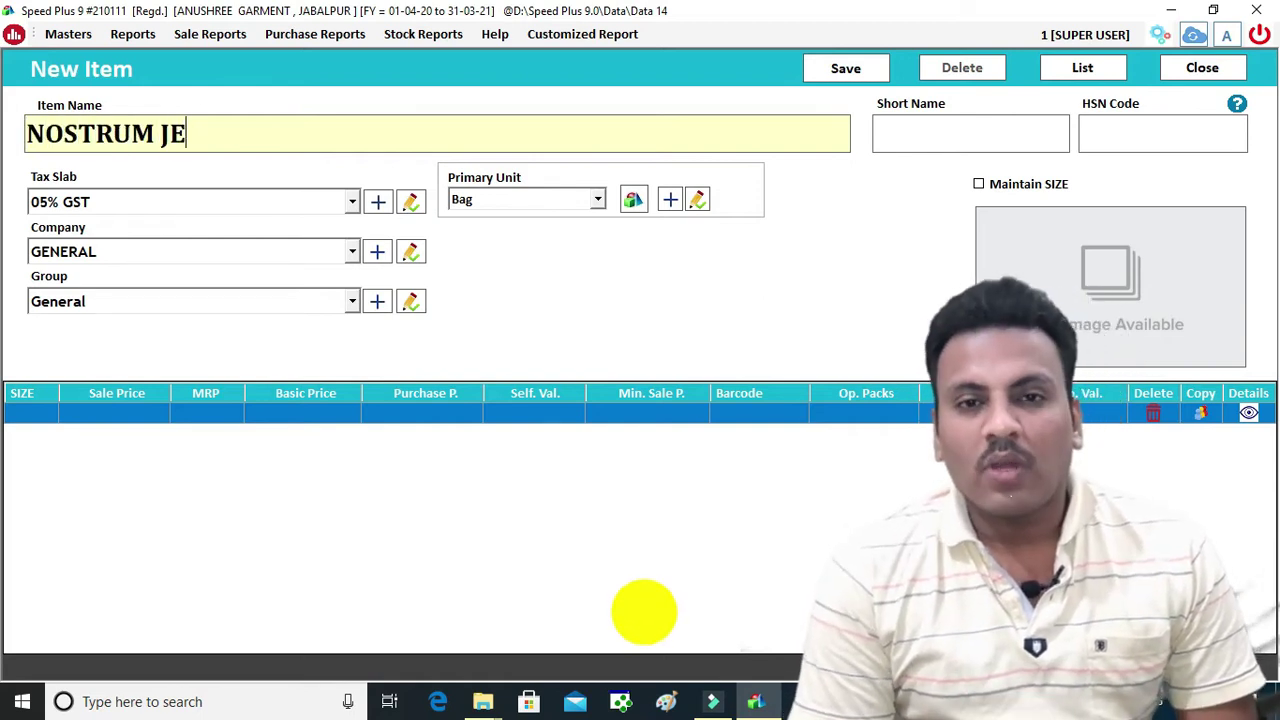
{"action": "type", "text": "ANS"}
{"action": "key", "text": "Return"}
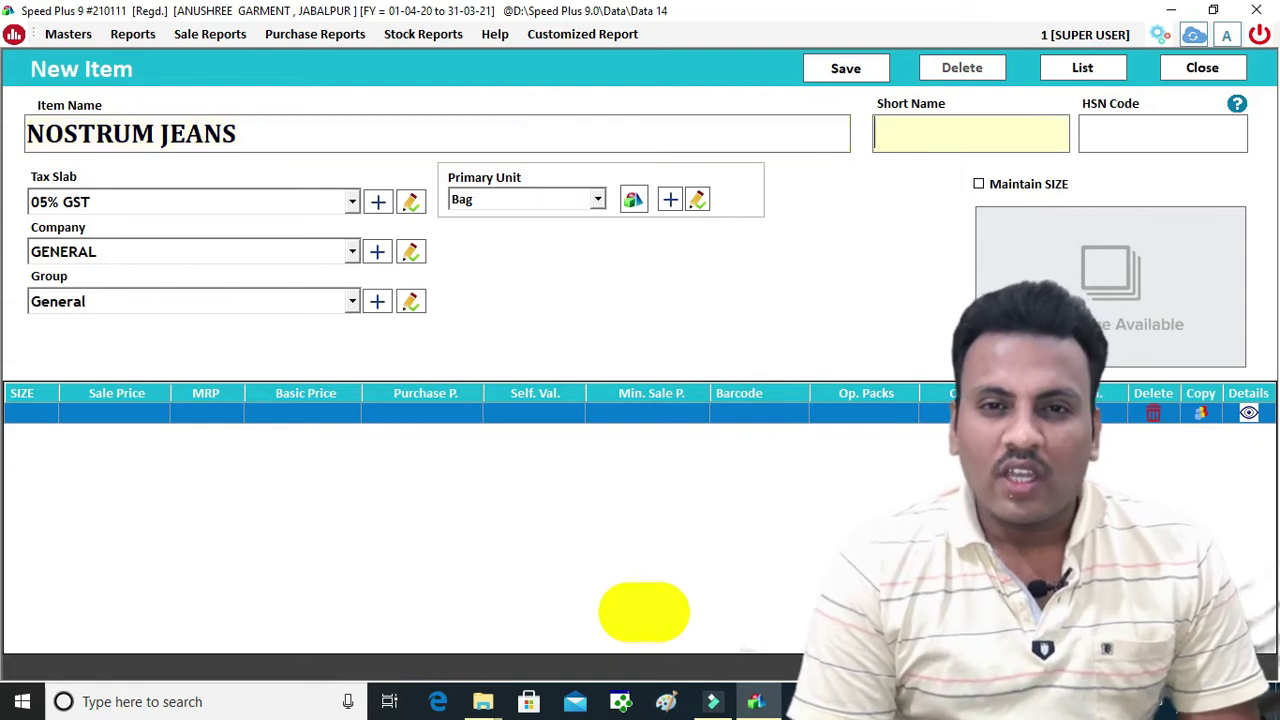
{"action": "key", "text": "Return"}
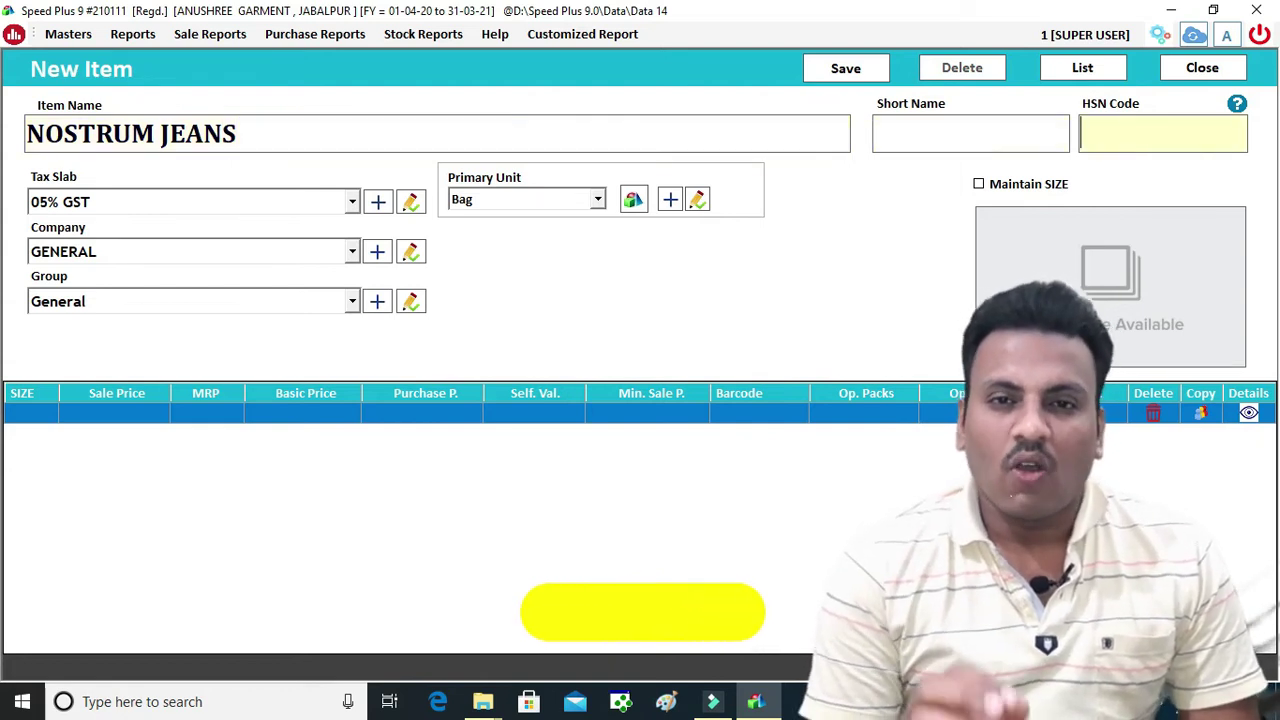
{"action": "left_click", "coordinate": [355, 203]}
{"action": "key", "text": "Down"}
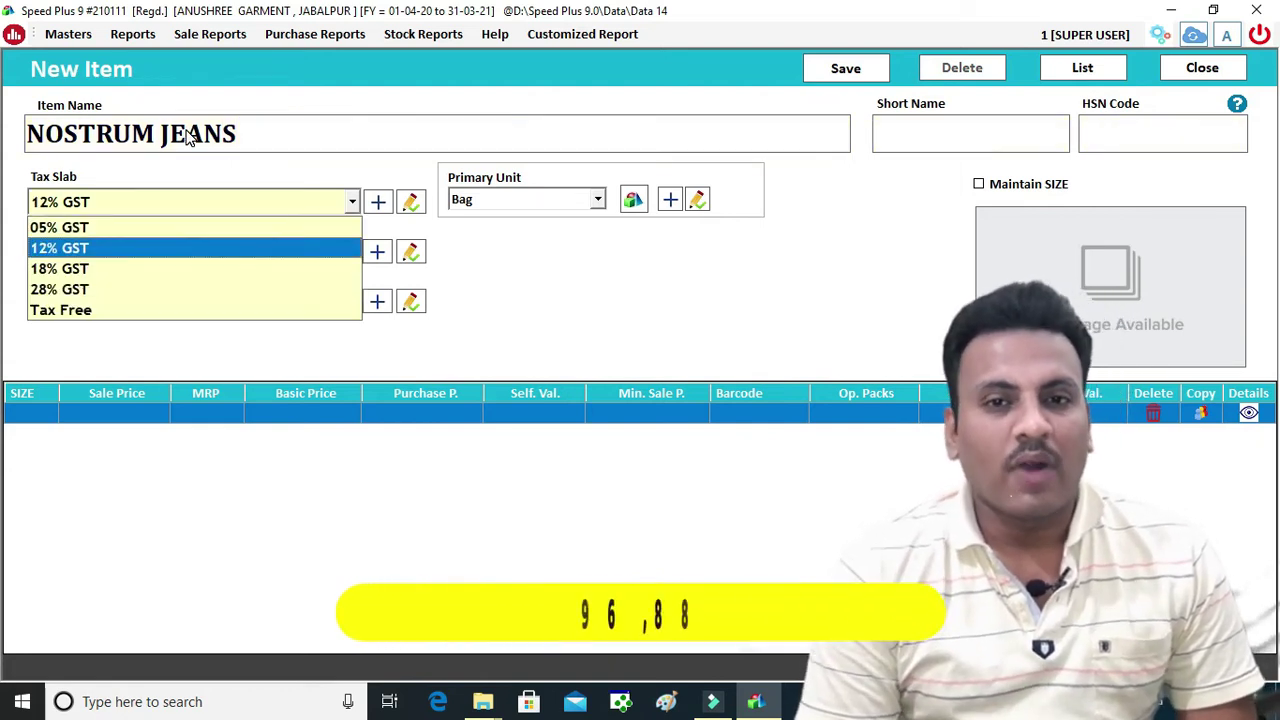
{"action": "key", "text": "Return"}
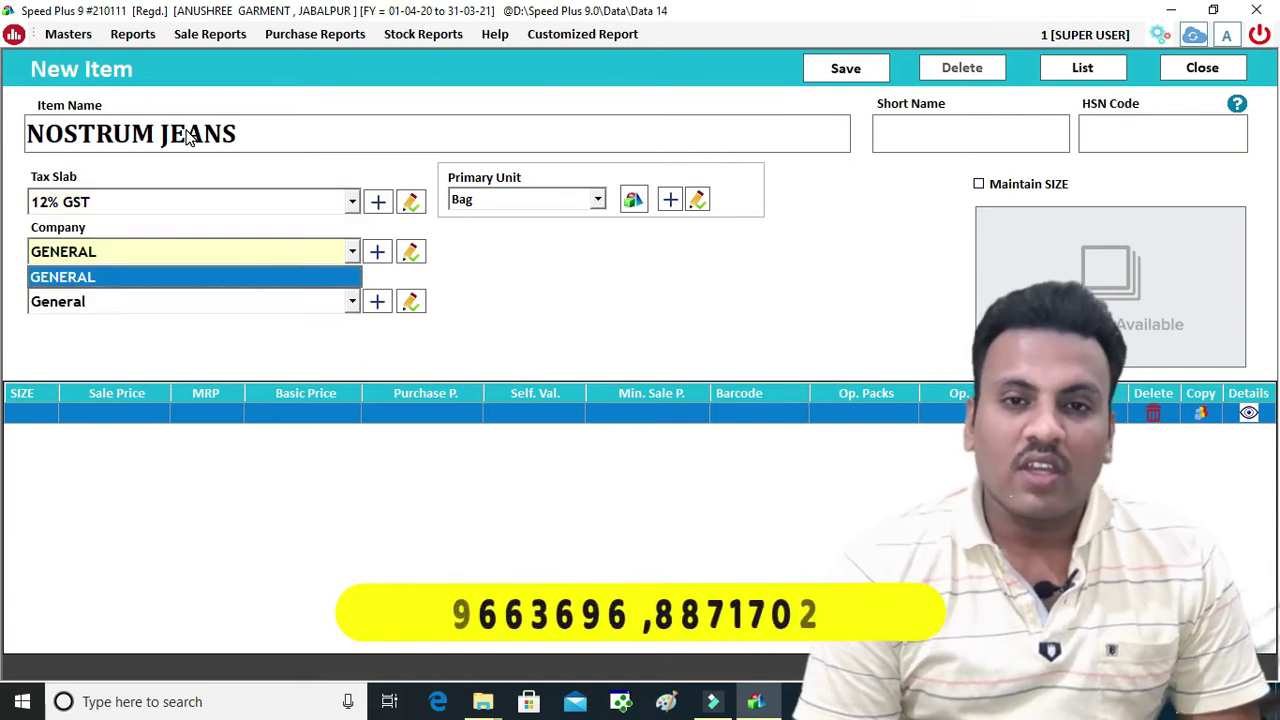
{"action": "key", "text": "F3"}
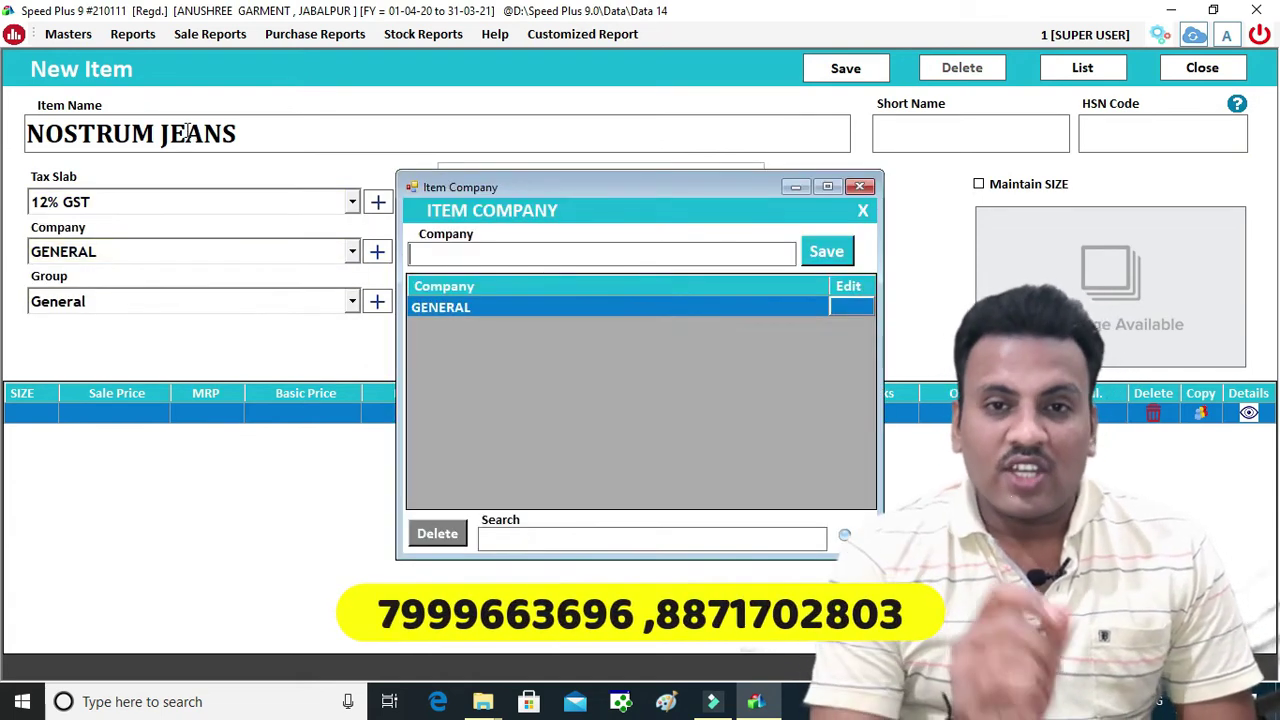
Add the item company NOSTRUM and the item group JEANS
{"action": "type", "text": "N"}
{"action": "type", "text": "S"}
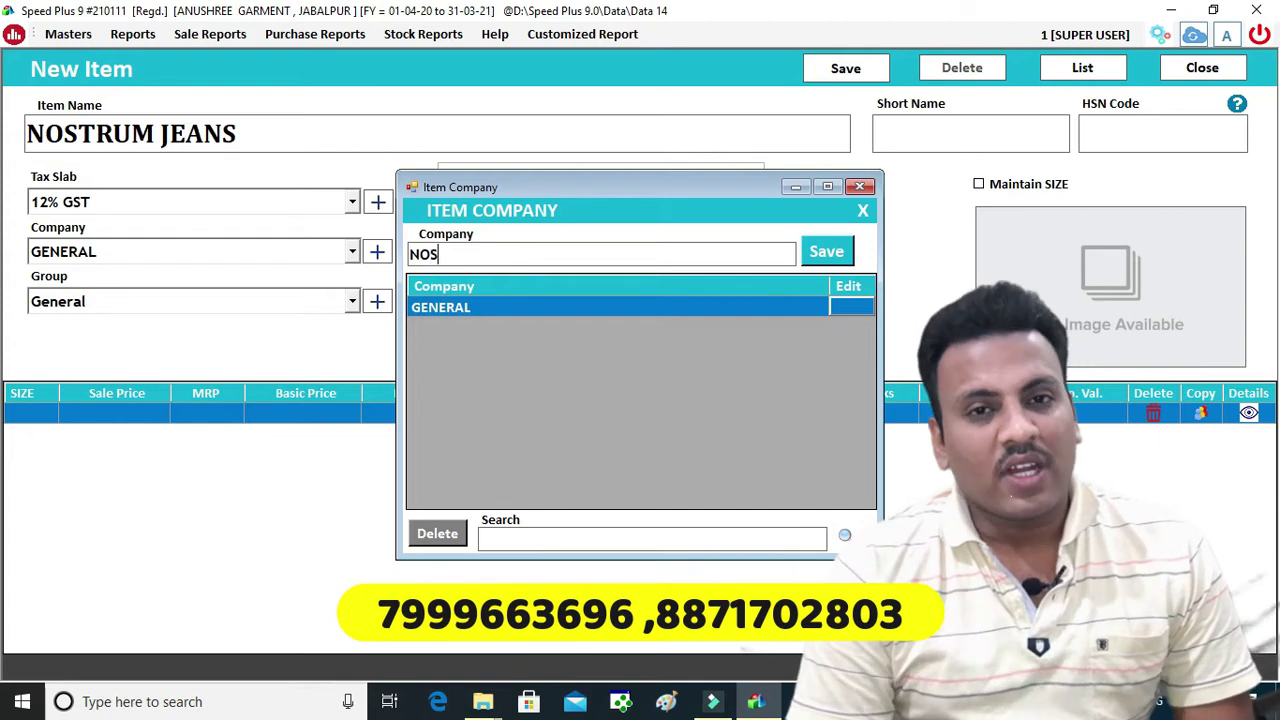
{"action": "key", "text": "Return"}
{"action": "key", "text": "Return"}
{"action": "key", "text": "Return"}
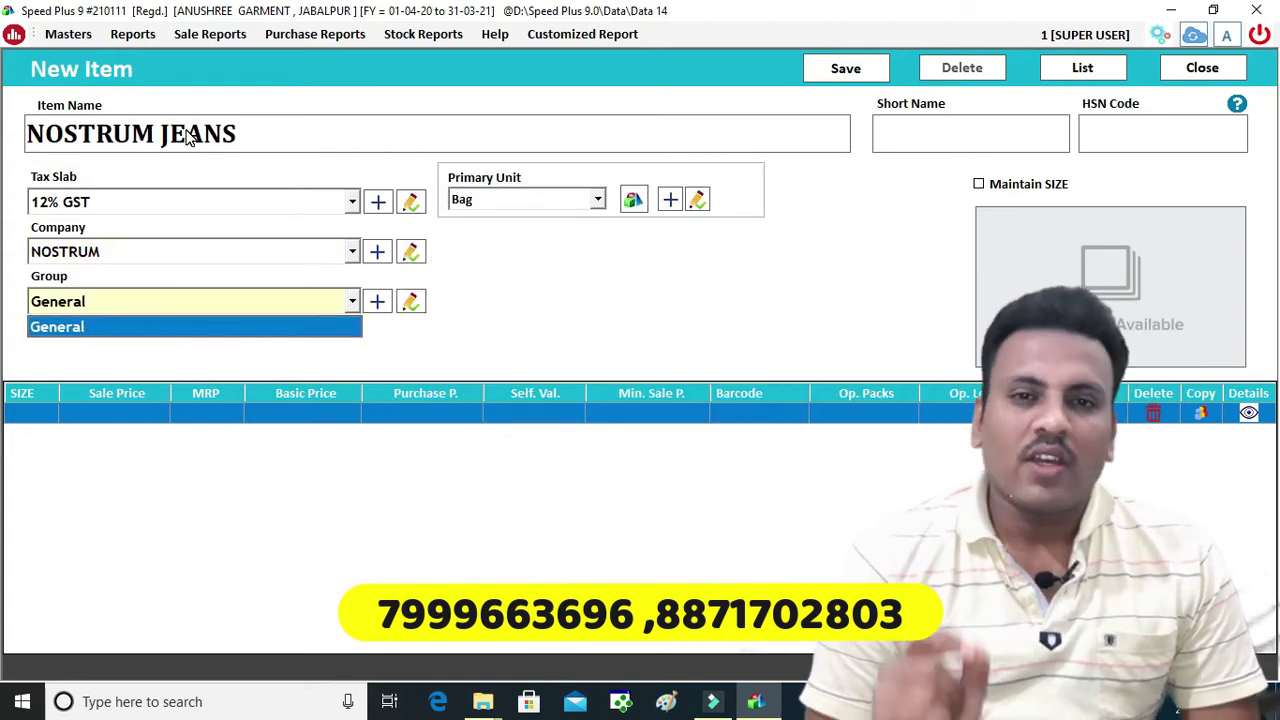
{"action": "key", "text": "F3"}
{"action": "type", "text": "JEA"}
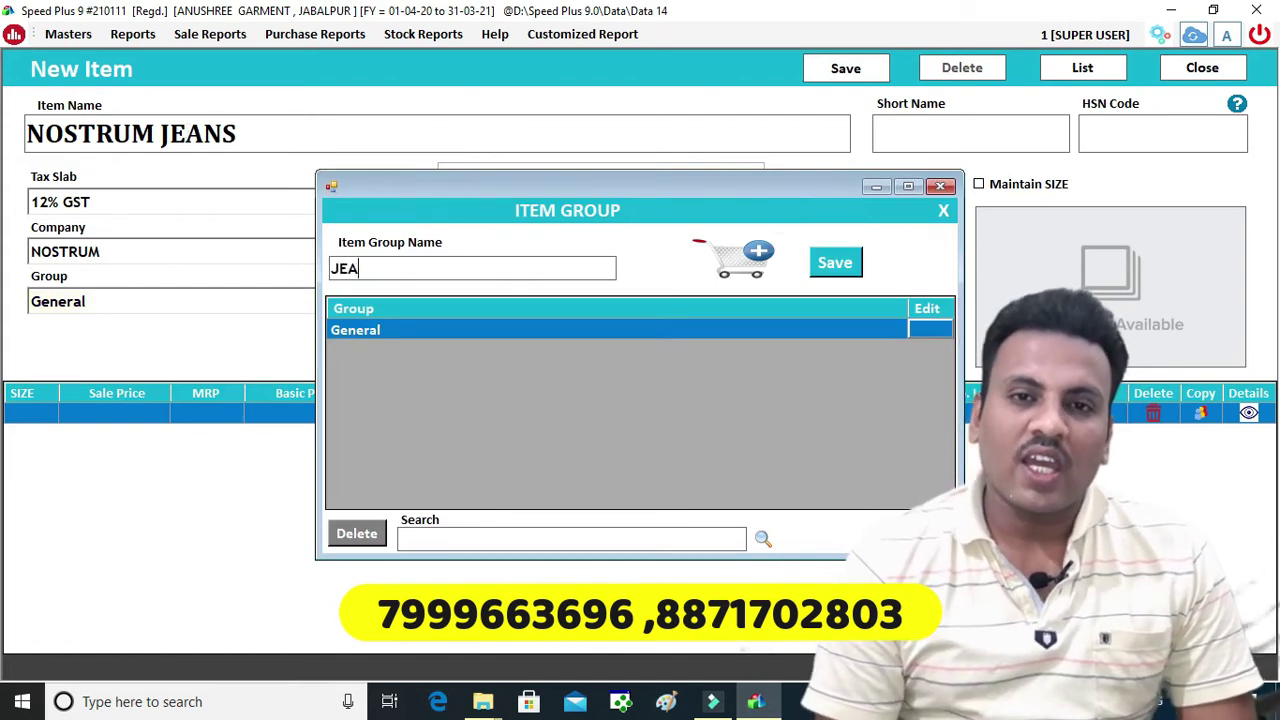
{"action": "type", "text": "QNS"}
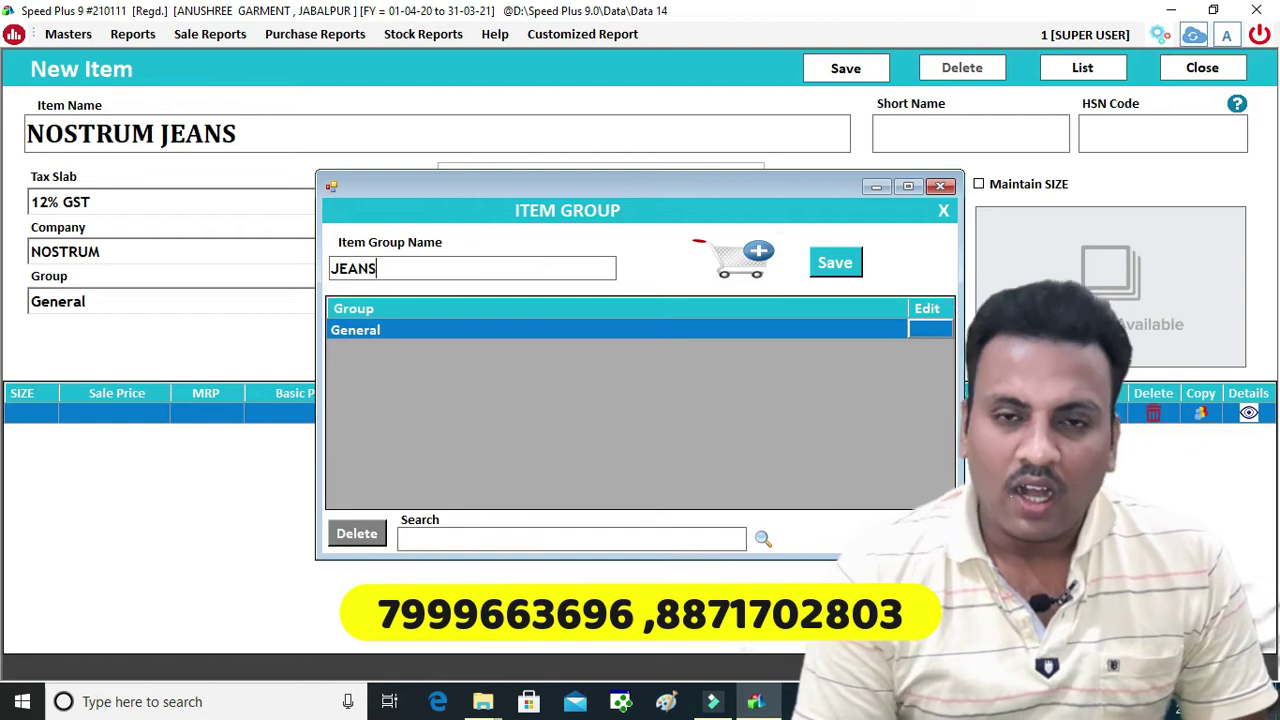
{"action": "key", "text": "Return"}
Set primary unit to Pcs., enable Maintain SIZE, and save the NOSTRUM JEANS item
{"action": "key", "text": "Return"}
{"action": "key", "text": "p"}
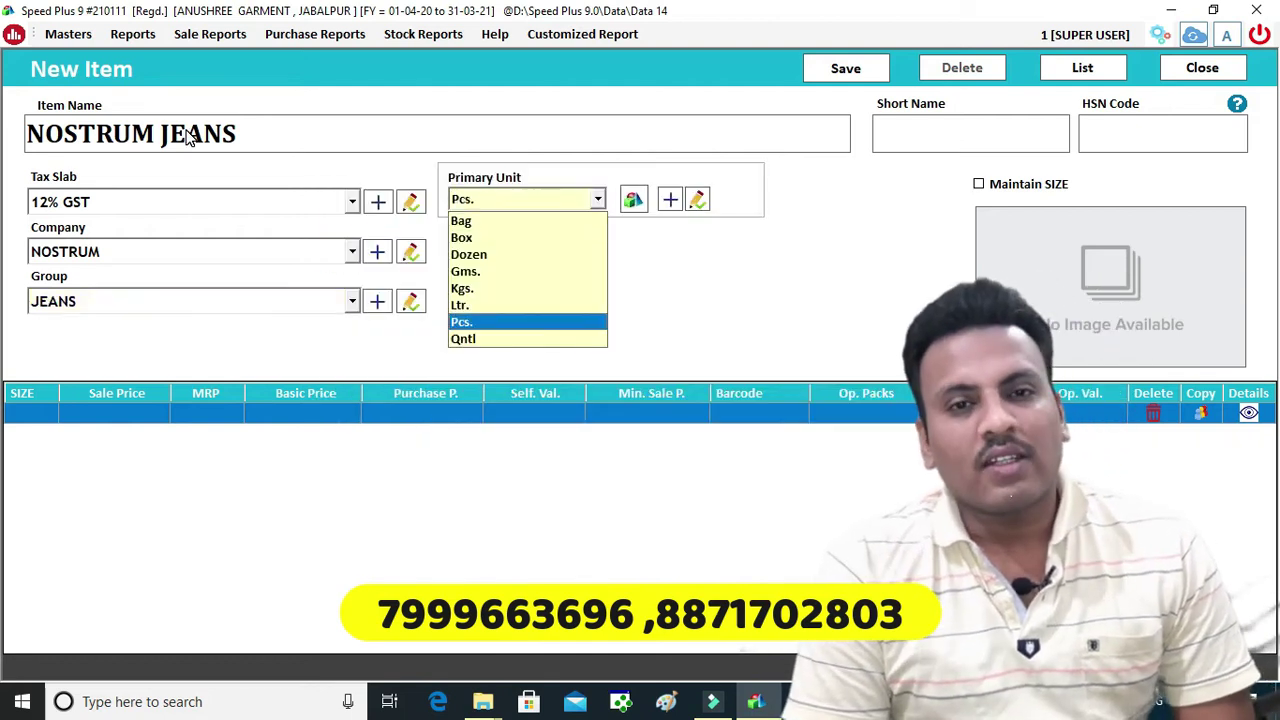
{"action": "key", "text": "Return"}
{"action": "key", "text": "space"}
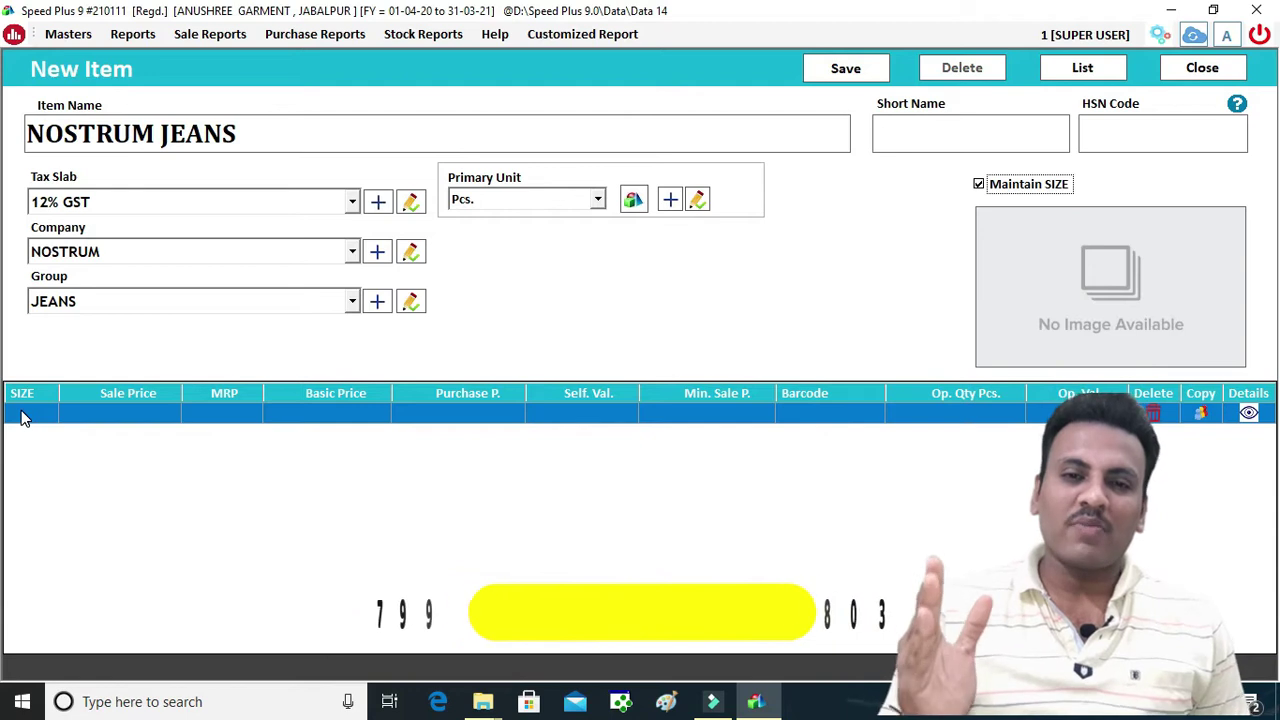
{"action": "key", "text": "ctrl+s"}
{"action": "left_click", "coordinate": [734, 415]}
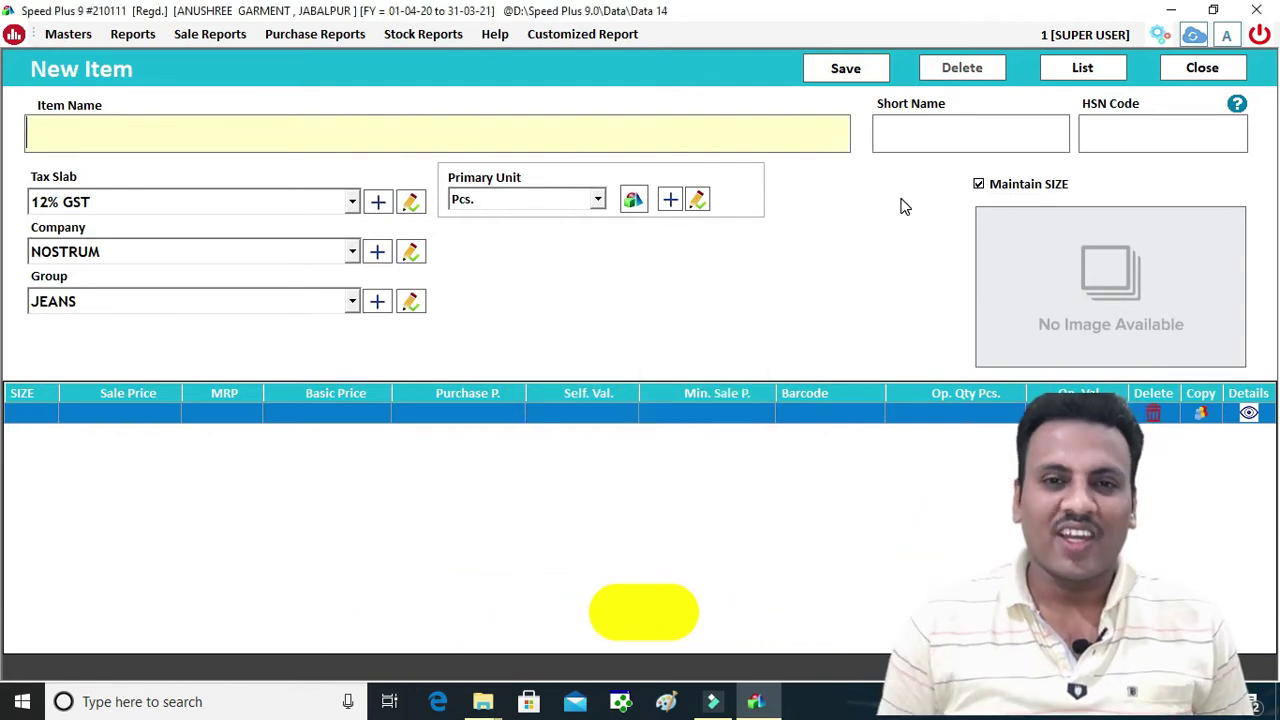
Close the new item form and reopen NOSTRUM JEANS from the refreshed item list
{"action": "left_click", "coordinate": [1195, 70]}
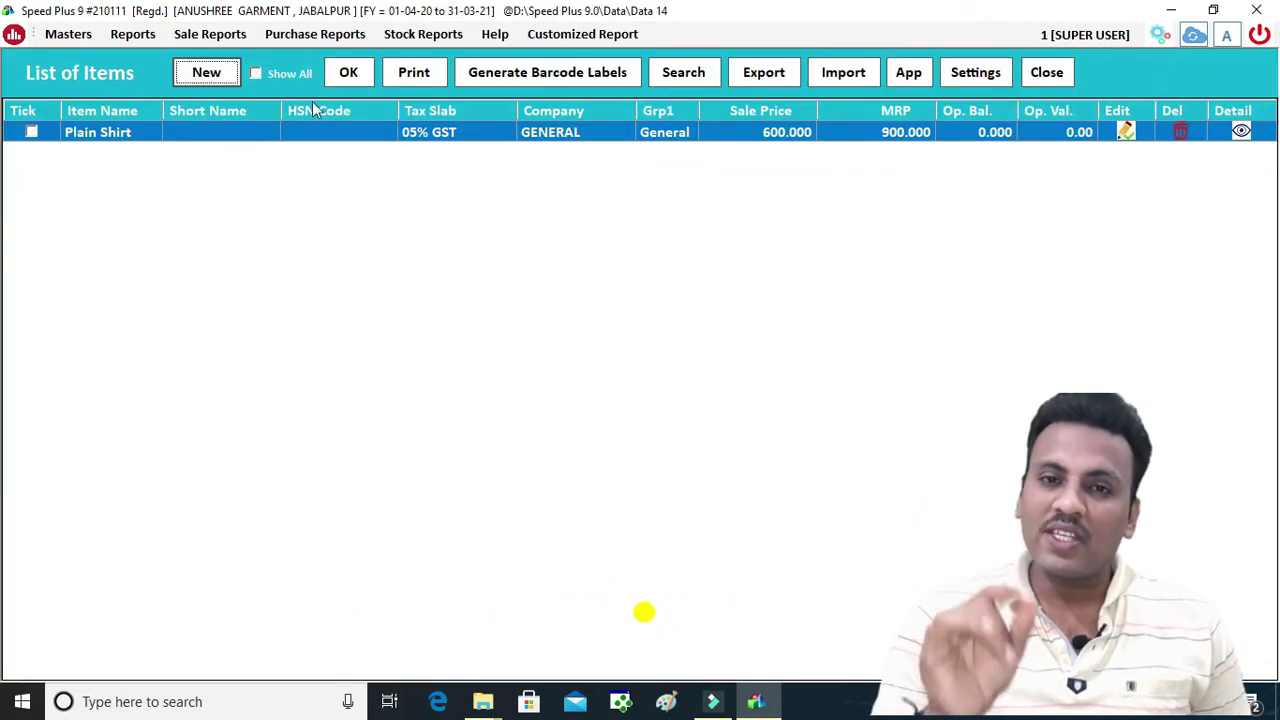
{"action": "left_click", "coordinate": [347, 73]}
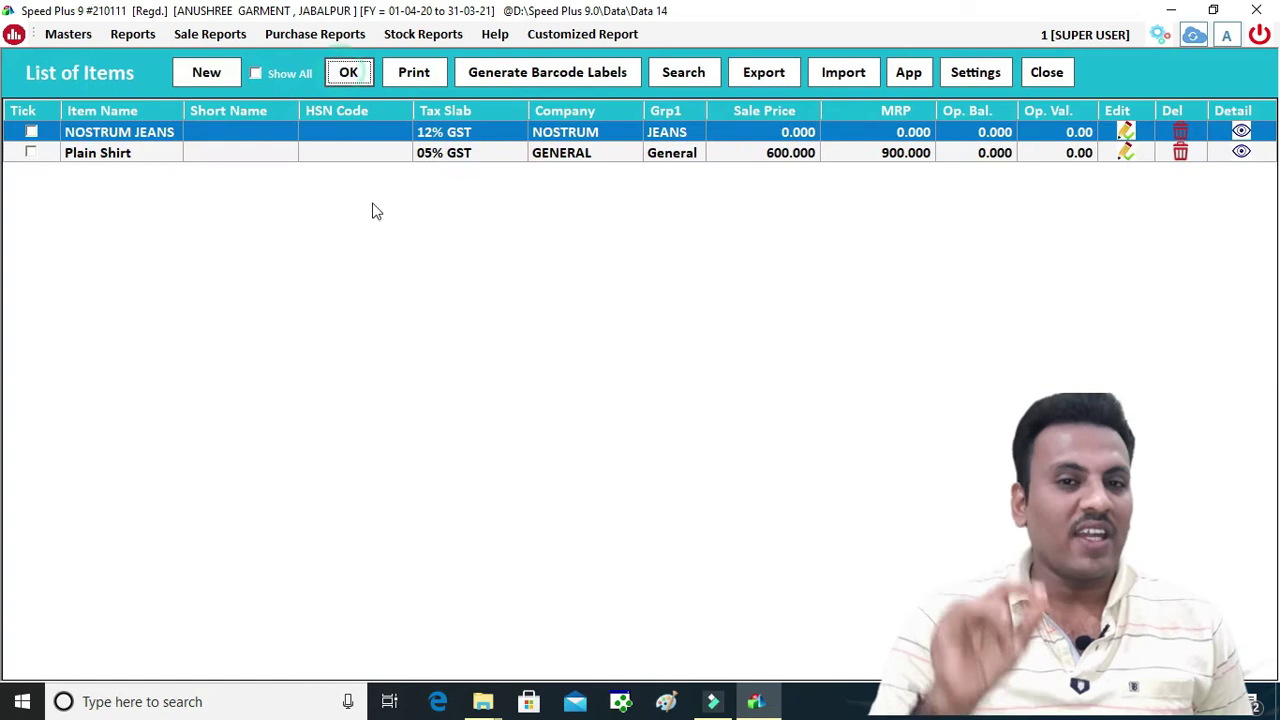
{"action": "double_click", "coordinate": [165, 131]}
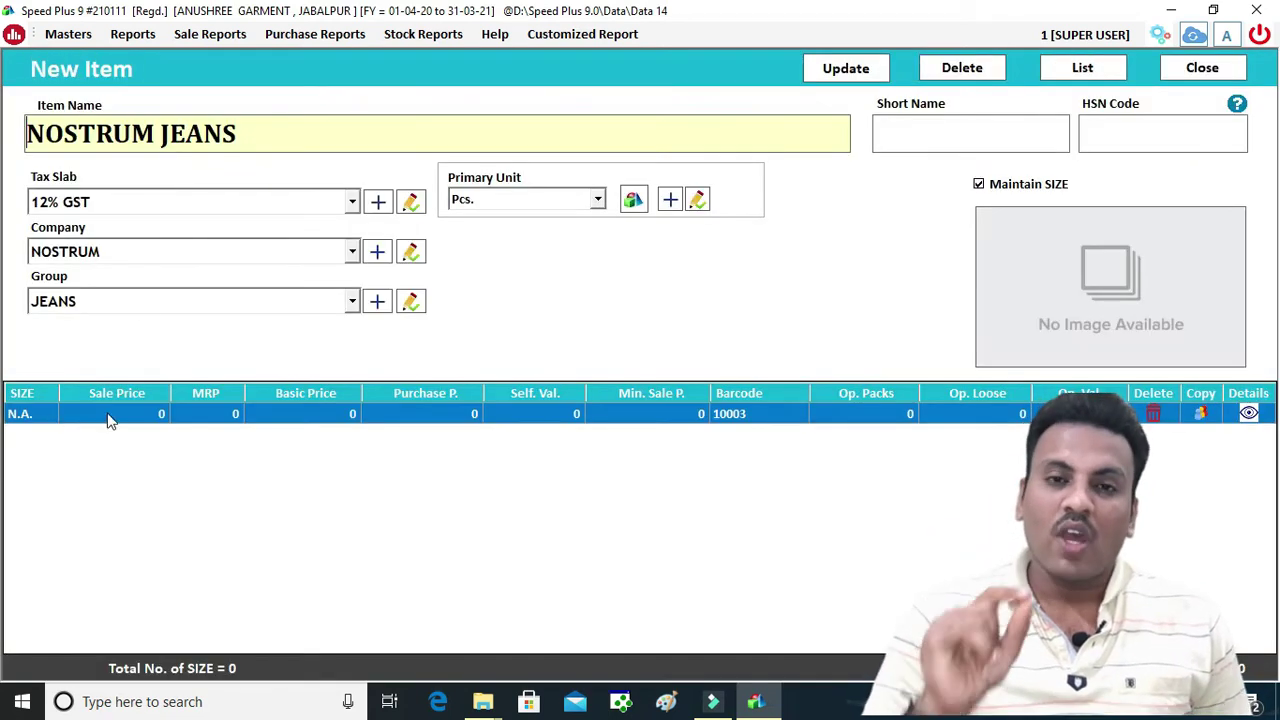
Enter size 28 with sale price 1100 and MRP 1500
{"action": "left_click", "coordinate": [30, 414]}
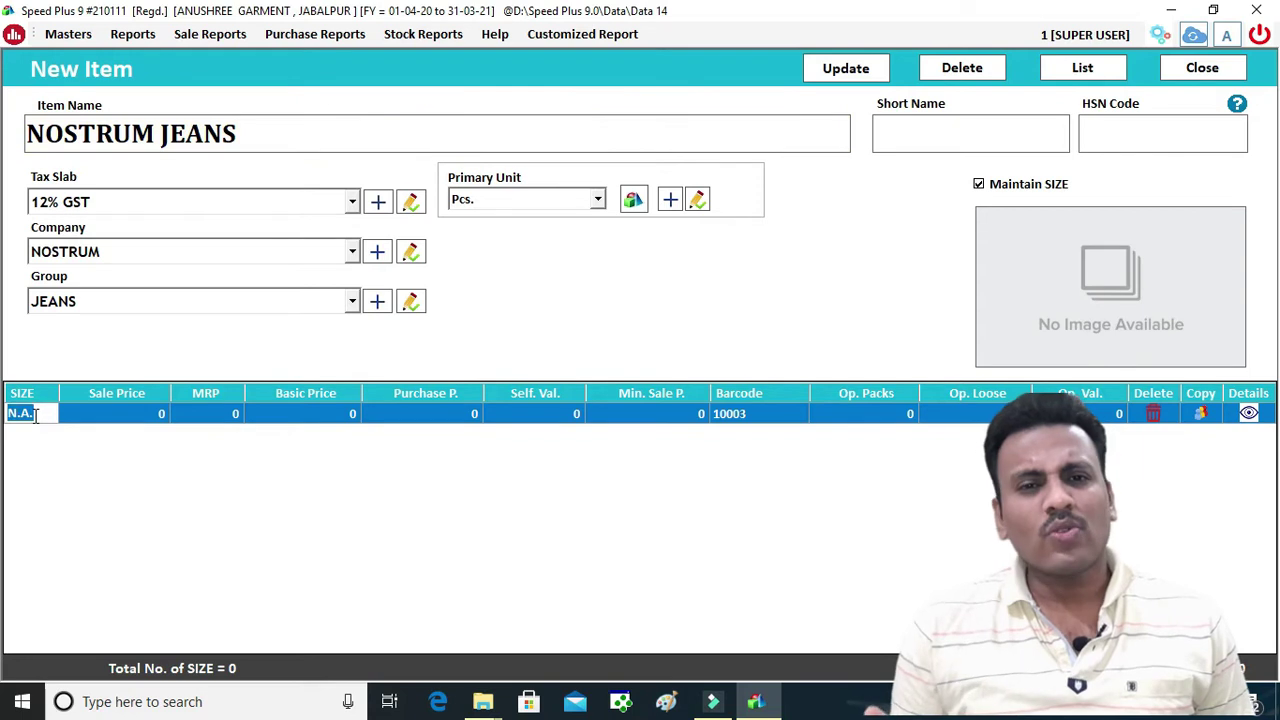
{"action": "key", "text": "BackSpace"}
{"action": "key", "text": "Return"}
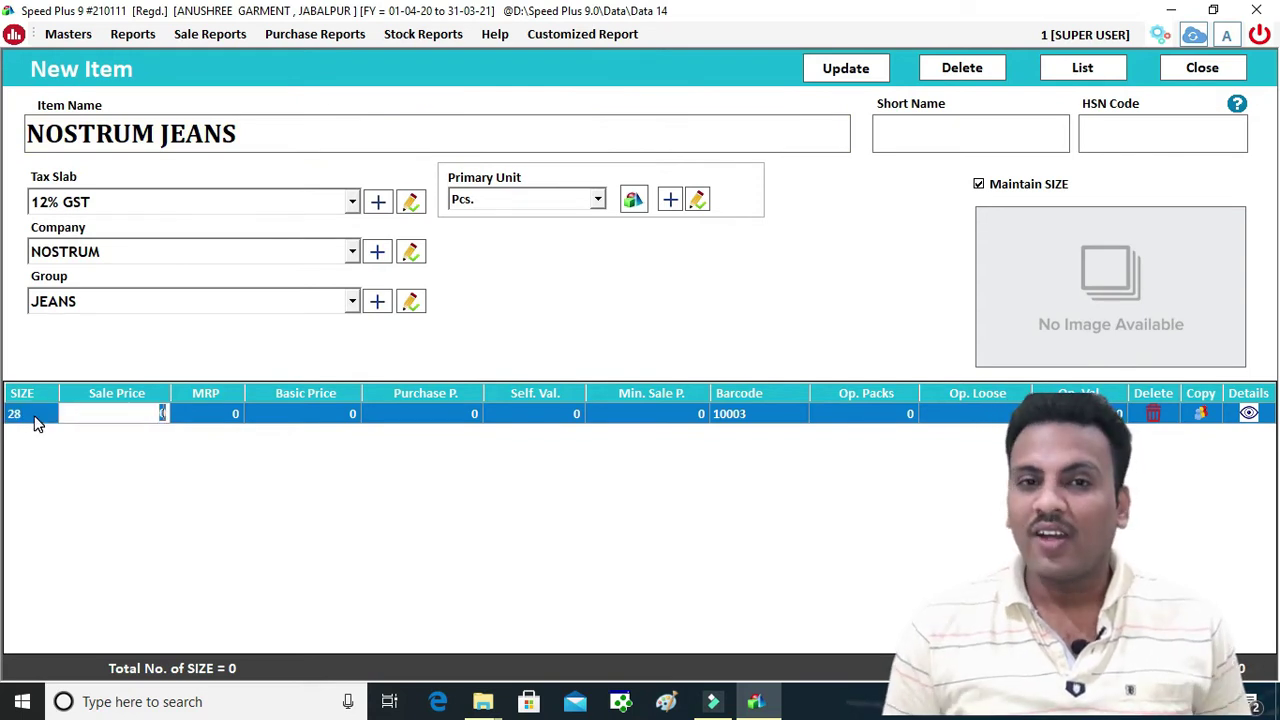
{"action": "type", "text": "11"}
{"action": "key", "text": "Return"}
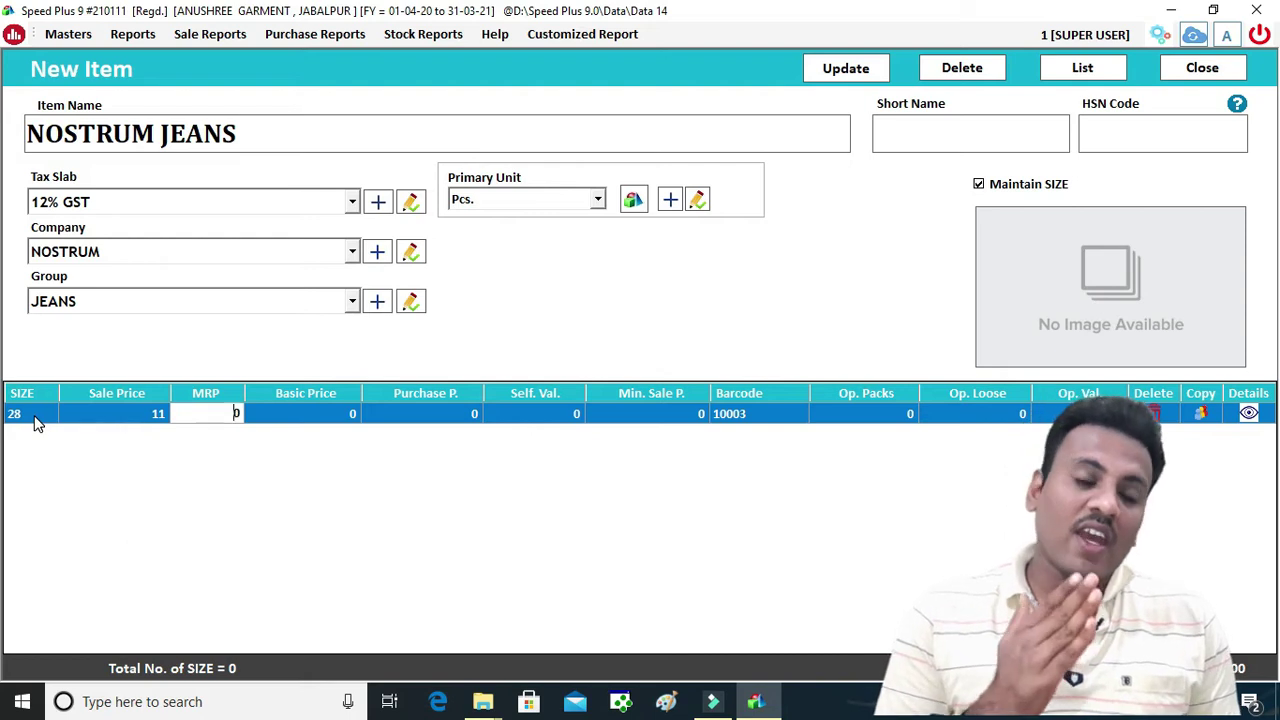
{"action": "left_click", "coordinate": [151, 424]}
{"action": "left_click", "coordinate": [149, 422]}
{"action": "type", "text": "00"}
{"action": "key", "text": "Return"}
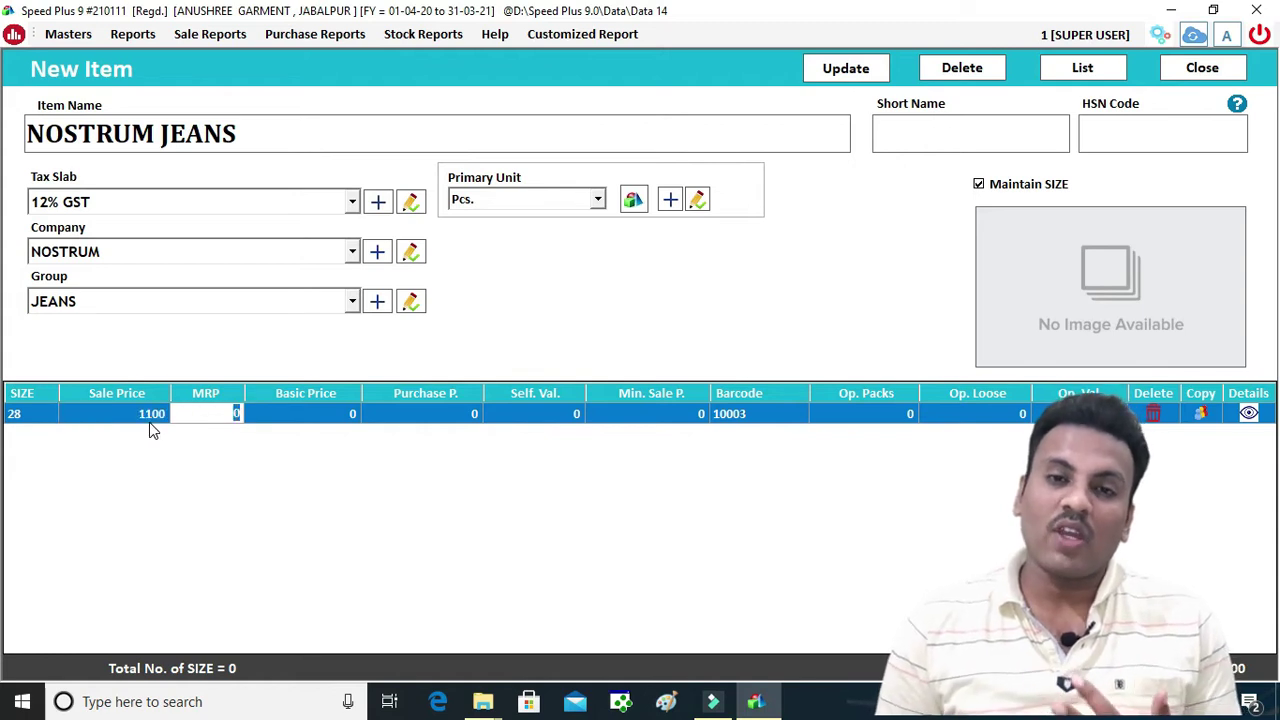
{"action": "type", "text": "1500"}
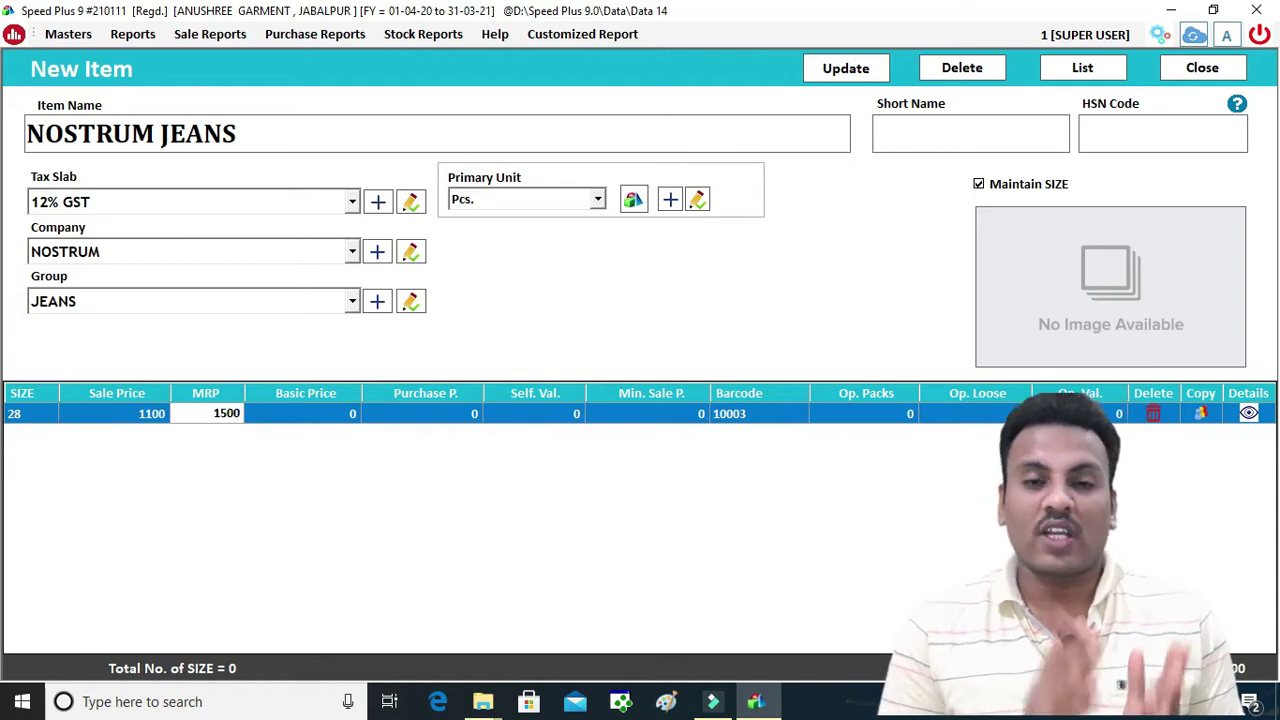
{"action": "key", "text": "Return"}
{"action": "key", "text": "Return"}
{"action": "key", "text": "Return"}
{"action": "key", "text": "Return"}
{"action": "key", "text": "Return"}
{"action": "key", "text": "Return"}
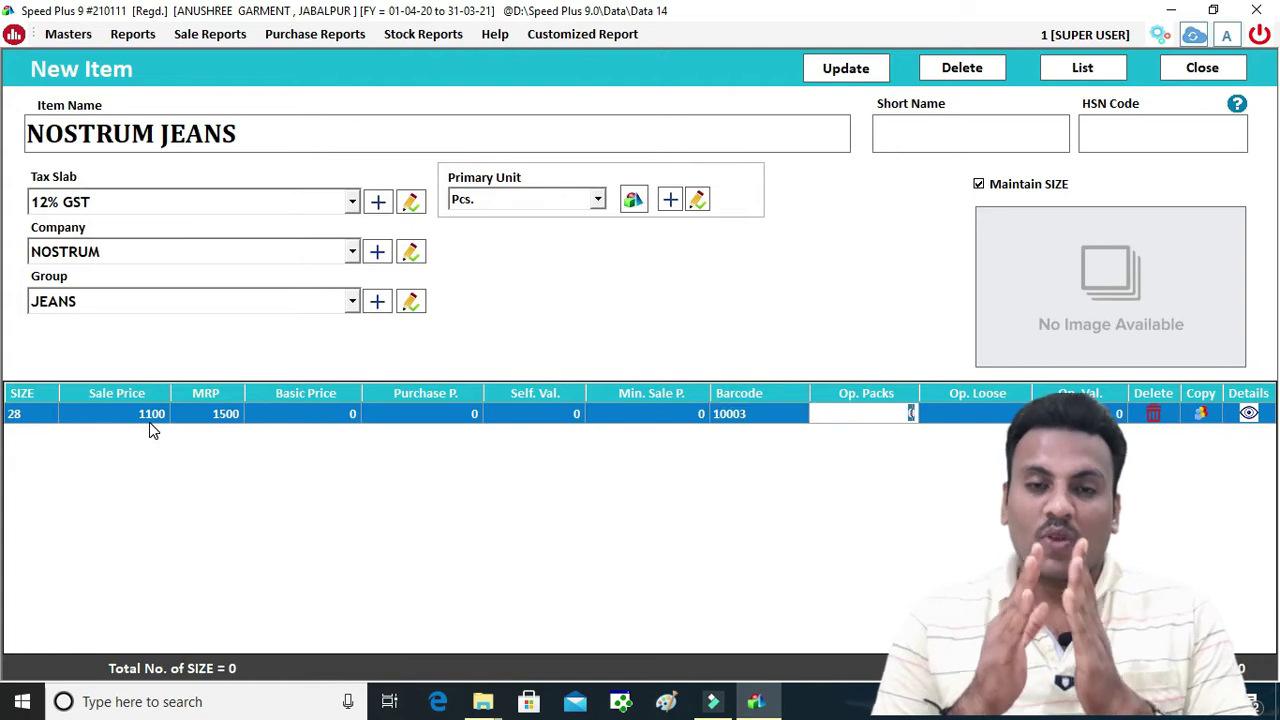
{"action": "key", "text": "Return"}
{"action": "key", "text": "Return"}
{"action": "key", "text": "Return"}
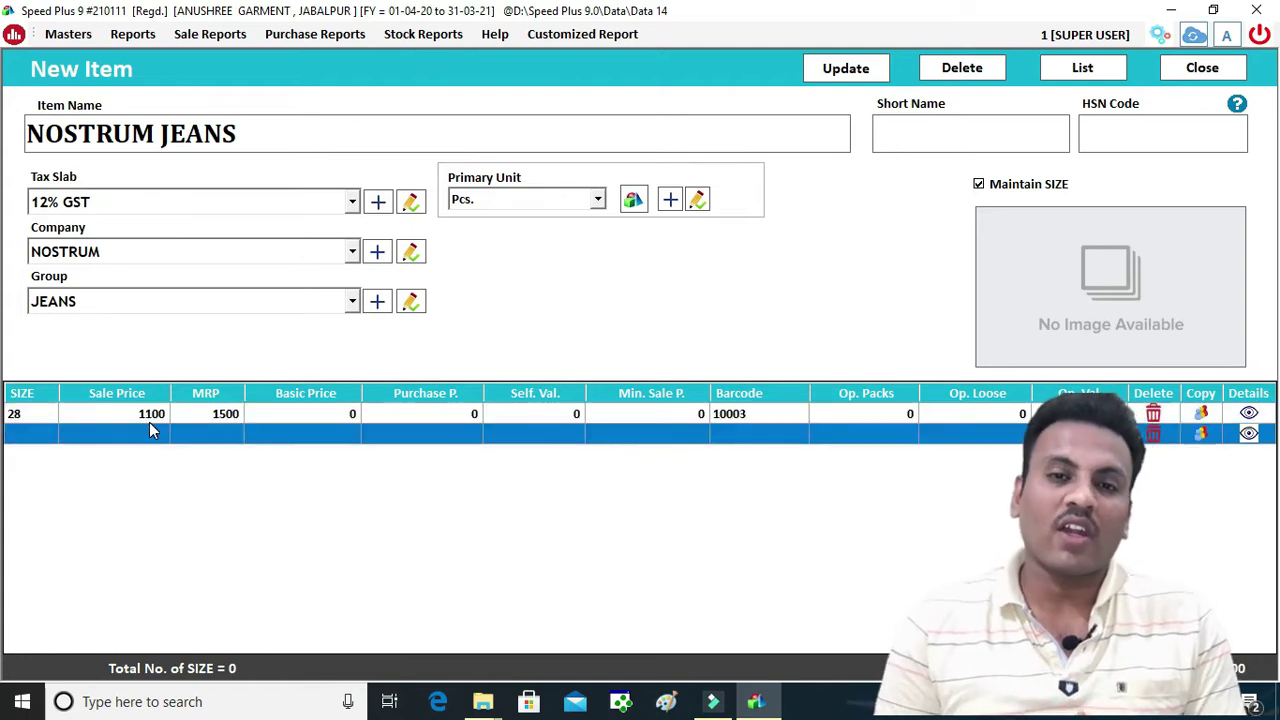
Add size 30 with sale price 1100 and MRP 1500
{"action": "left_click", "coordinate": [30, 437]}
{"action": "type", "text": "30"}
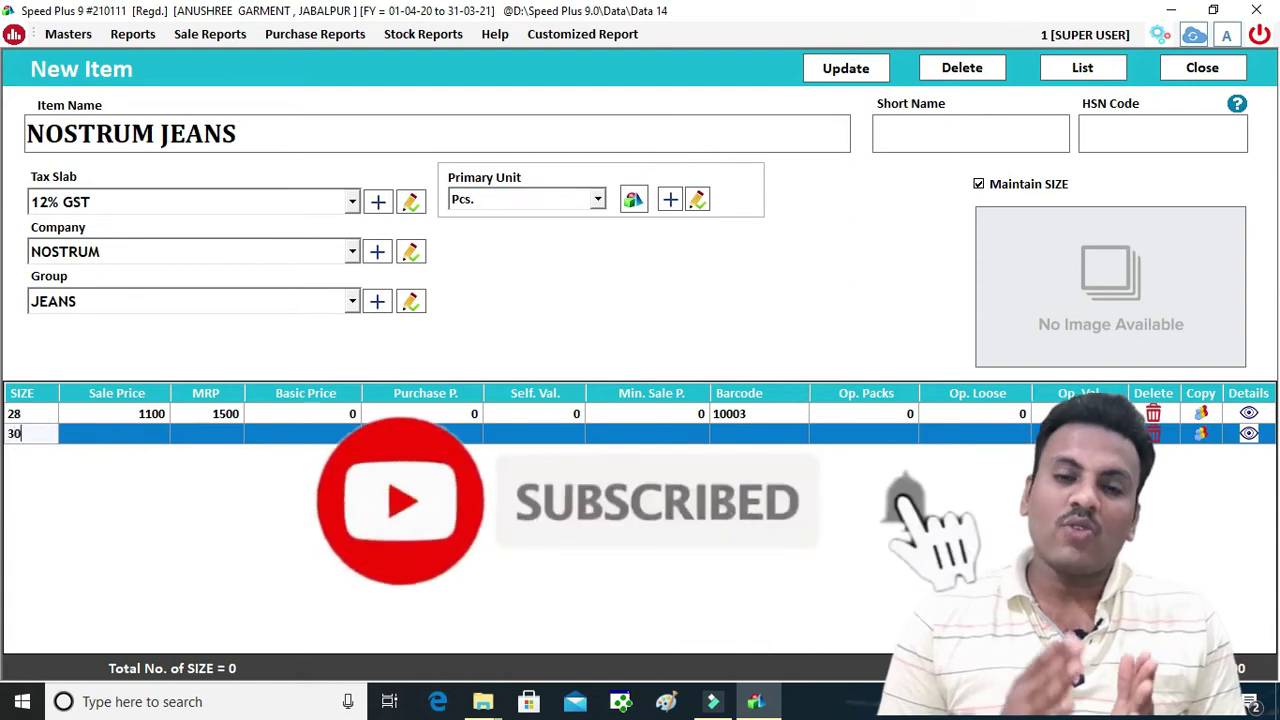
{"action": "key", "text": "Return"}
{"action": "type", "text": "1100"}
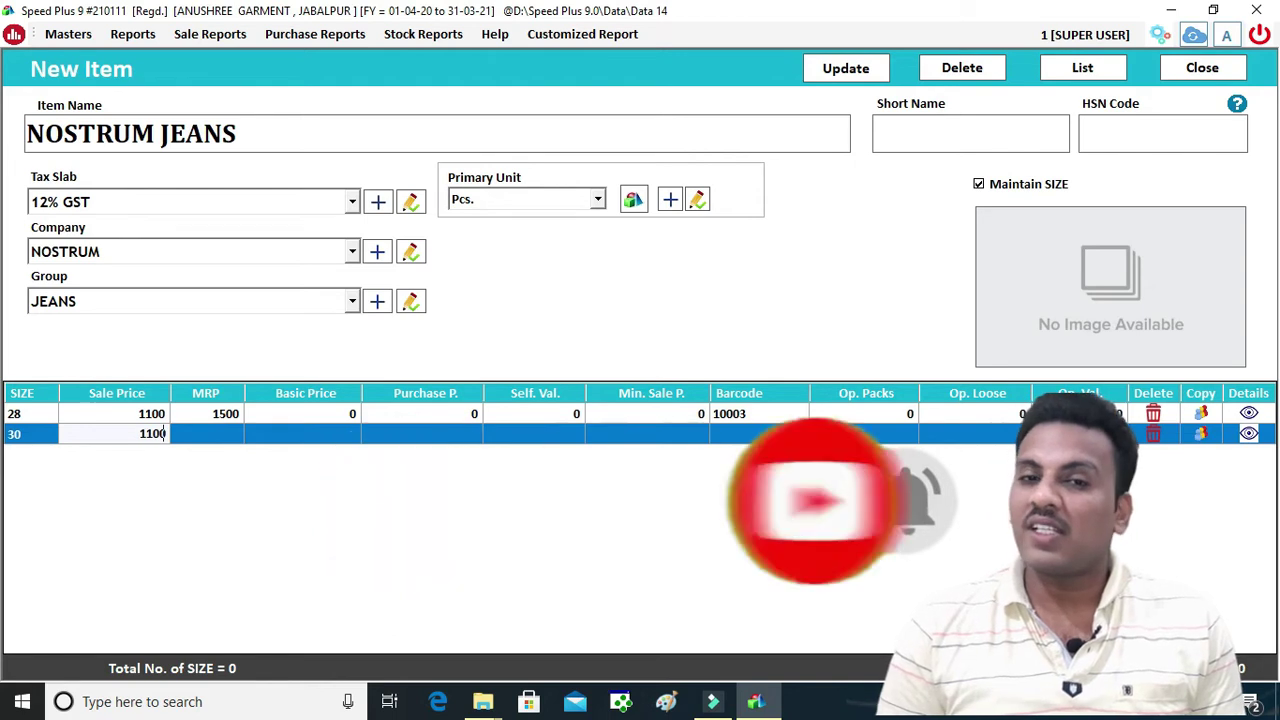
{"action": "key", "text": "Return"}
{"action": "type", "text": "1"}
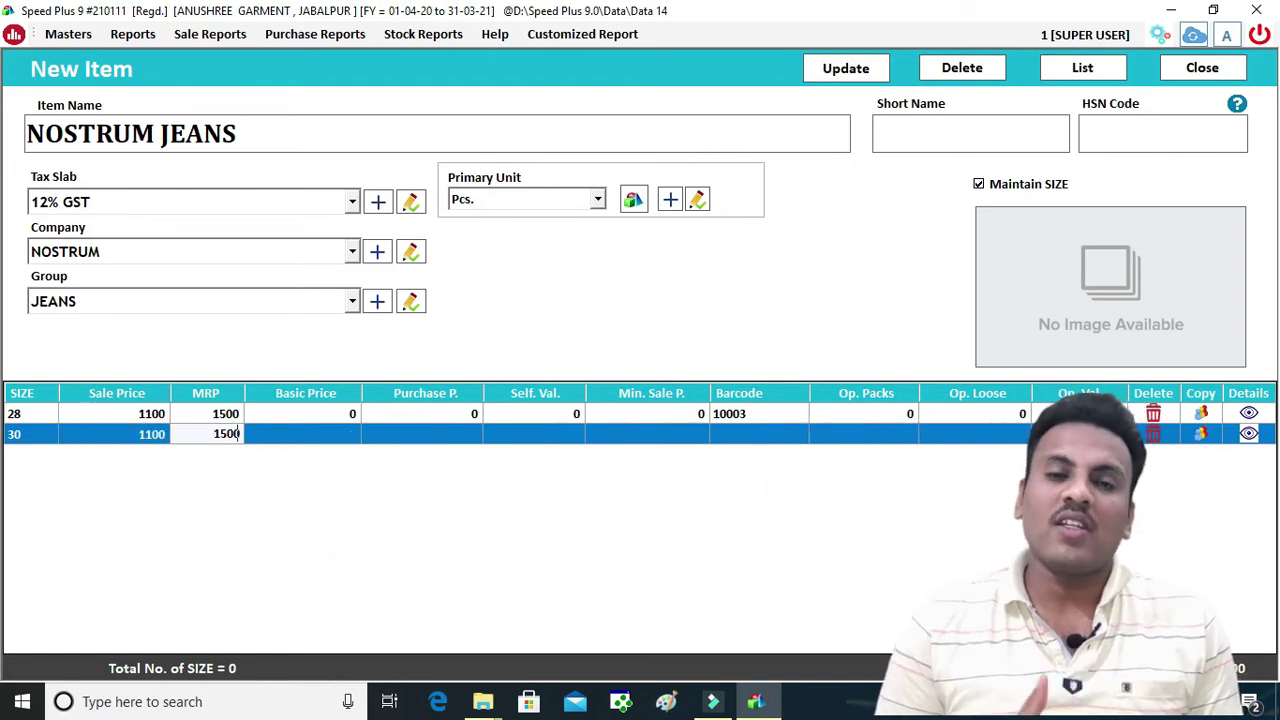
{"action": "type", "text": "500"}
{"action": "key", "text": "Return"}
{"action": "key", "text": "Return"}
{"action": "key", "text": "Return"}
{"action": "key", "text": "Return"}
{"action": "key", "text": "Return"}
{"action": "key", "text": "Return"}
{"action": "key", "text": "Return"}
{"action": "key", "text": "Return"}
{"action": "key", "text": "Return"}
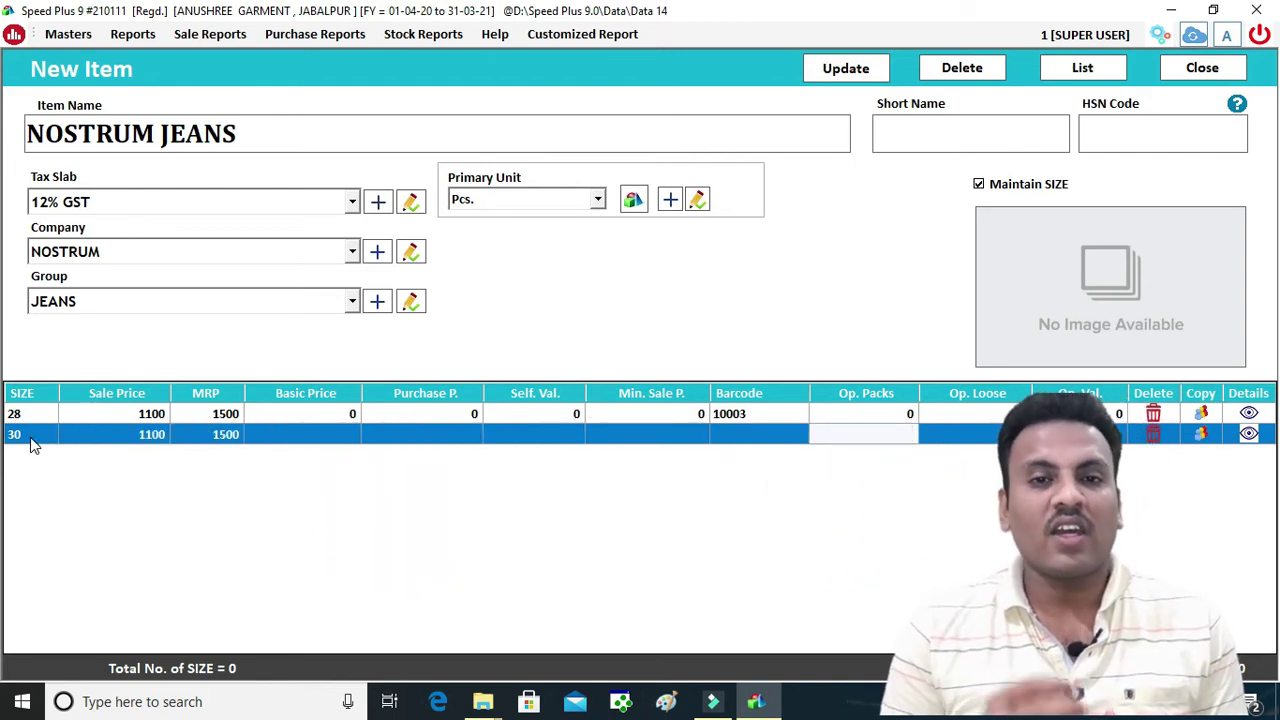
Add size 32 with sale price 1200 and MRP 1700
{"action": "key", "text": "Return"}
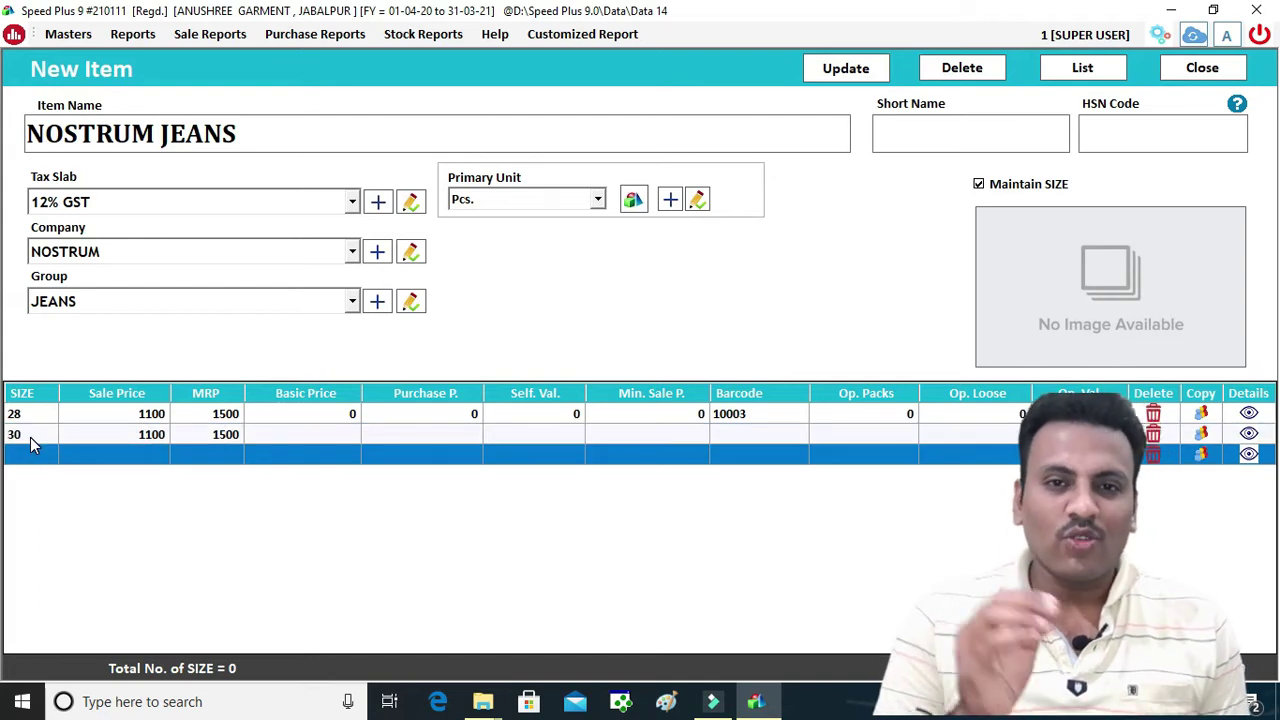
{"action": "type", "text": "32"}
{"action": "key", "text": "Return"}
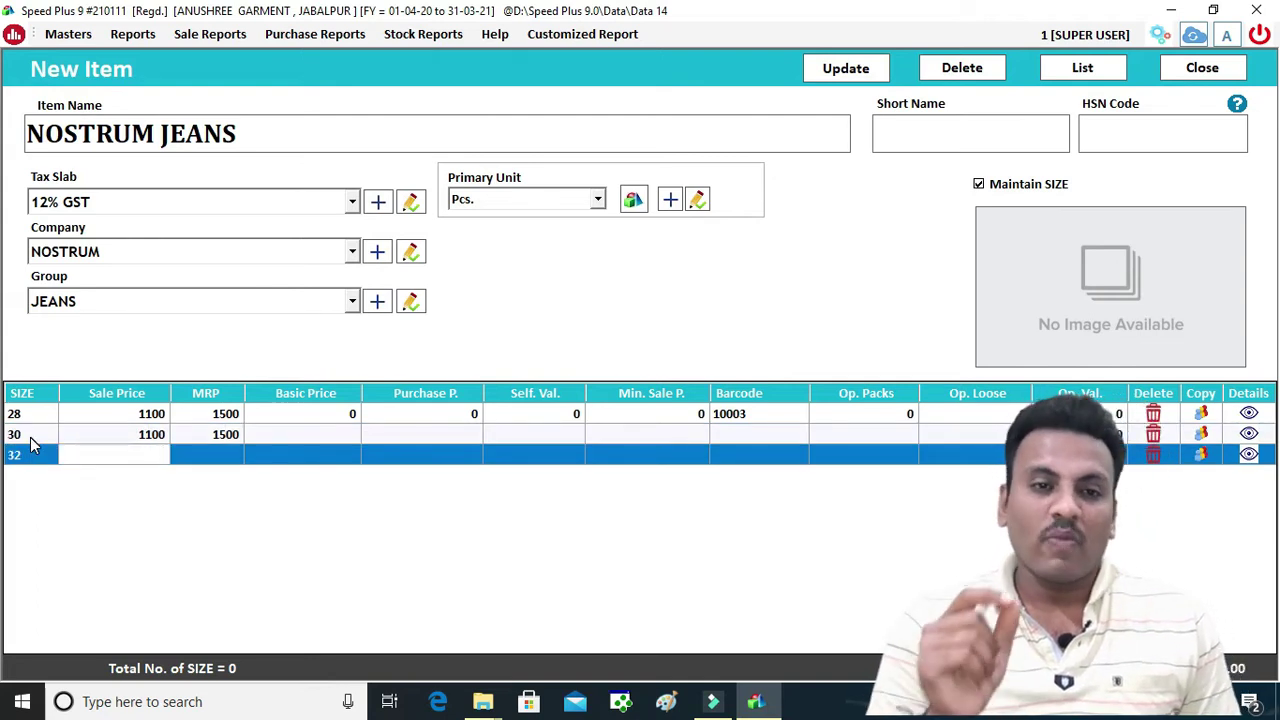
{"action": "type", "text": "1200"}
{"action": "key", "text": "Return"}
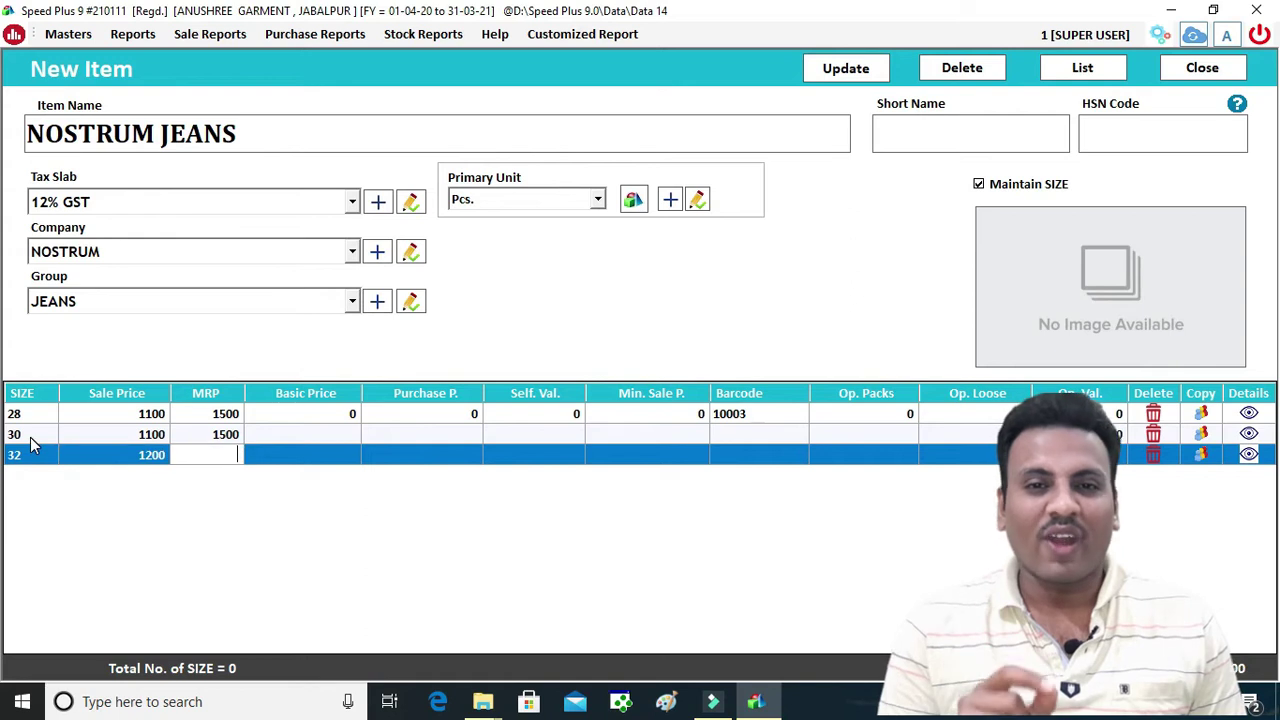
{"action": "type", "text": "17"}
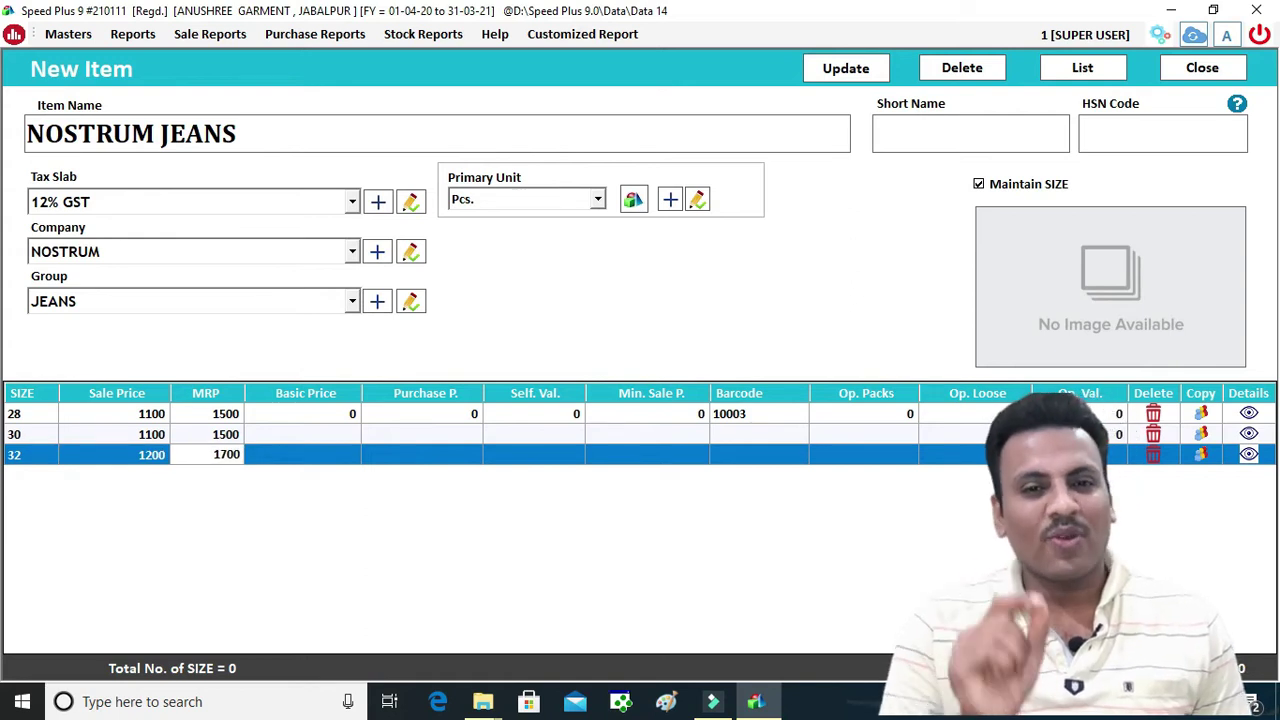
{"action": "type", "text": "00"}
{"action": "key", "text": "Return"}
{"action": "key", "text": "Return"}
{"action": "key", "text": "Return"}
{"action": "key", "text": "Return"}
{"action": "key", "text": "Return"}
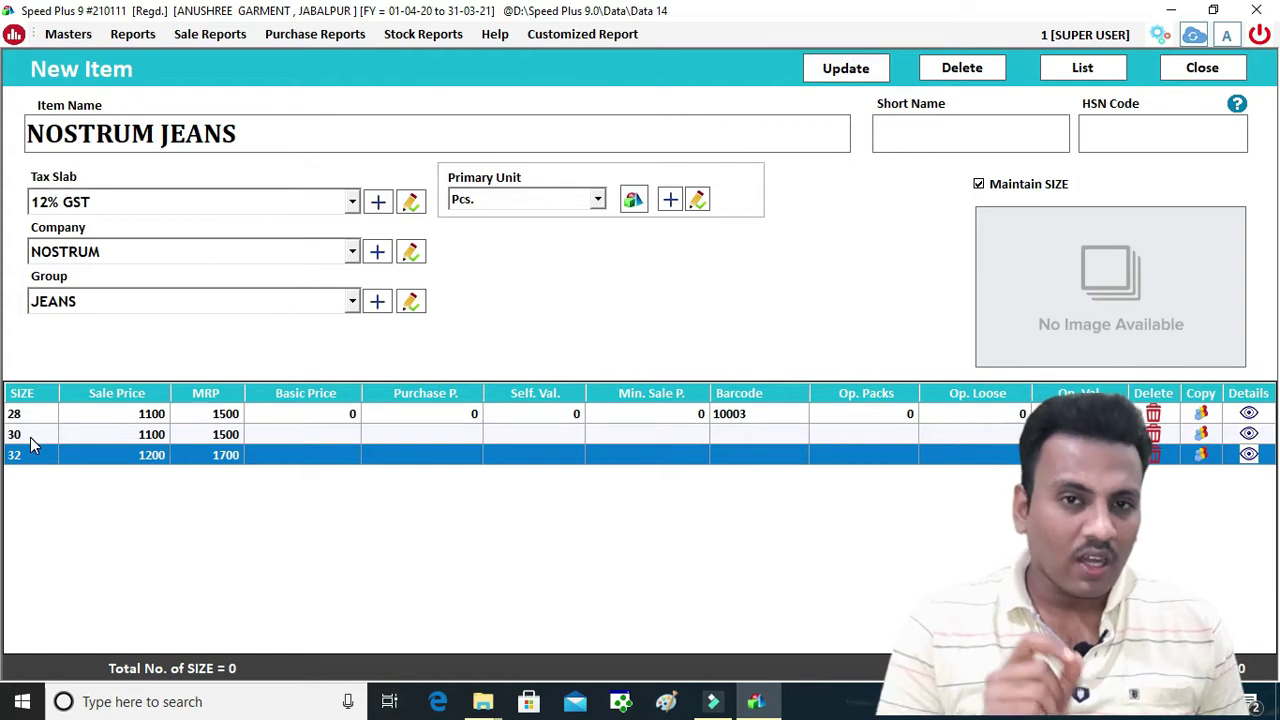
Dismiss the error and save the NOSTRUM JEANS size and price changes
{"action": "left_click", "coordinate": [849, 418]}
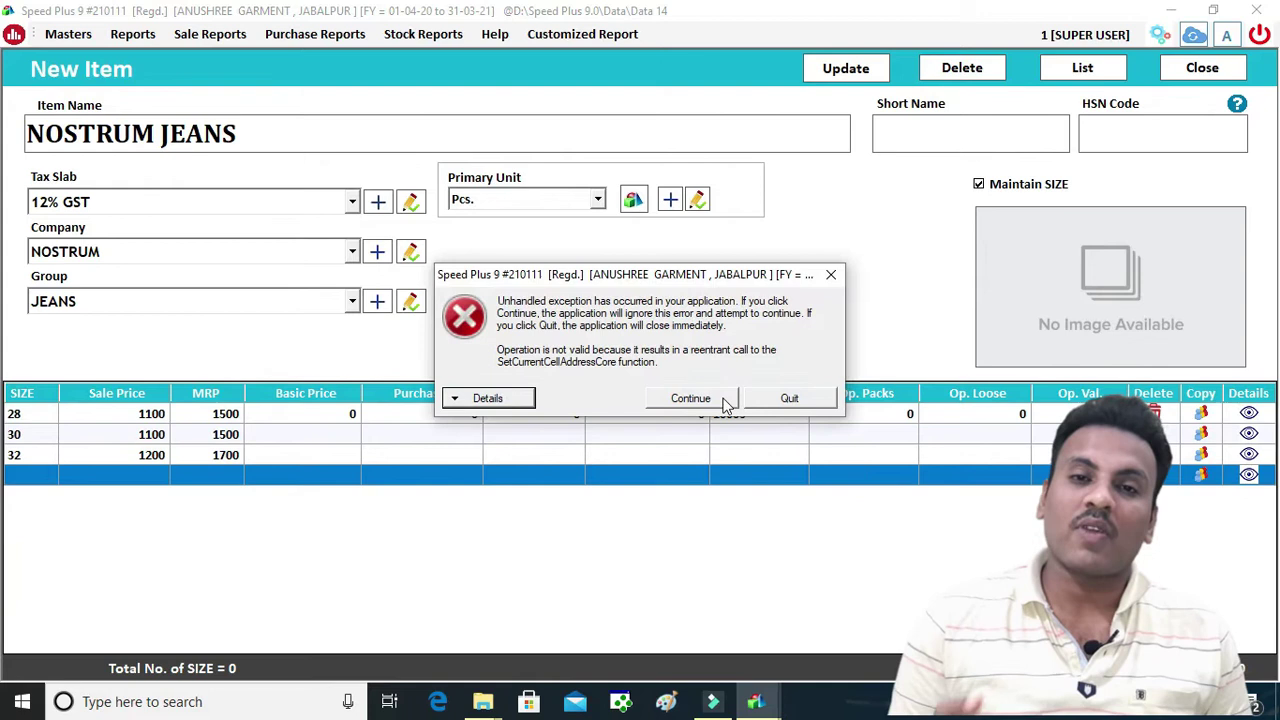
{"action": "left_click", "coordinate": [710, 400]}
{"action": "left_click", "coordinate": [847, 70]}
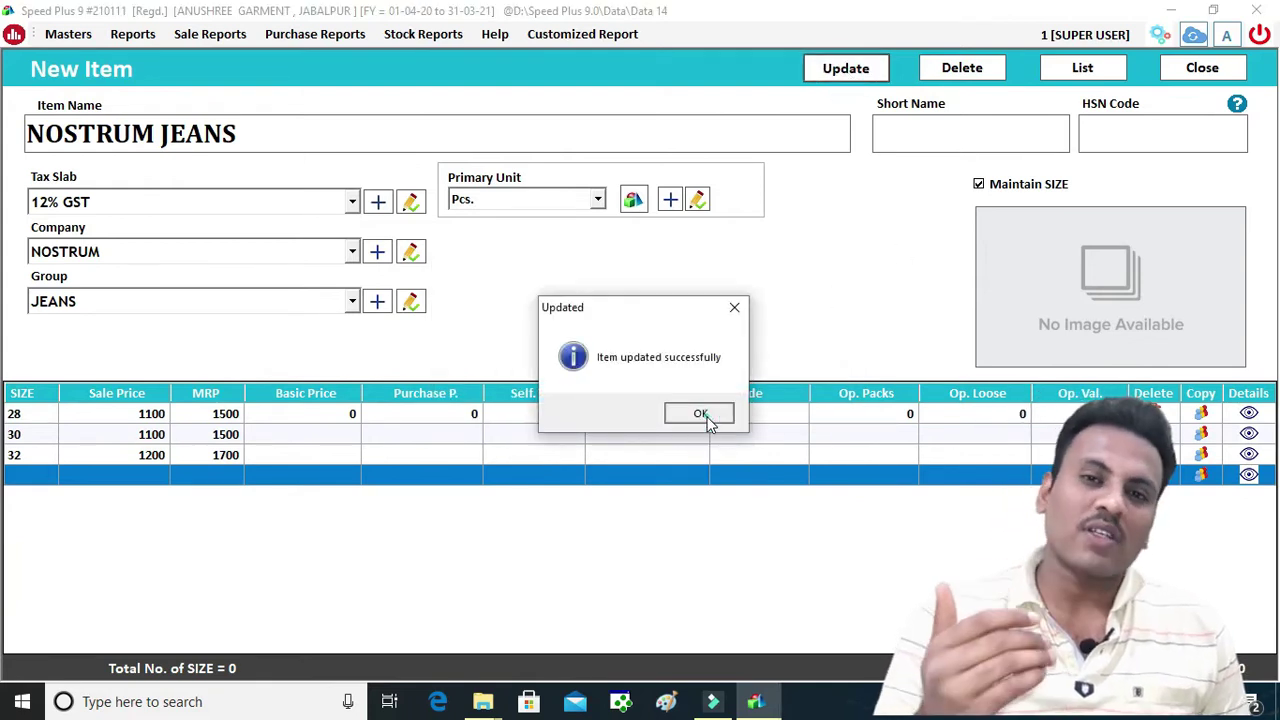
{"action": "left_click", "coordinate": [697, 414]}
{"action": "left_click", "coordinate": [1200, 68]}
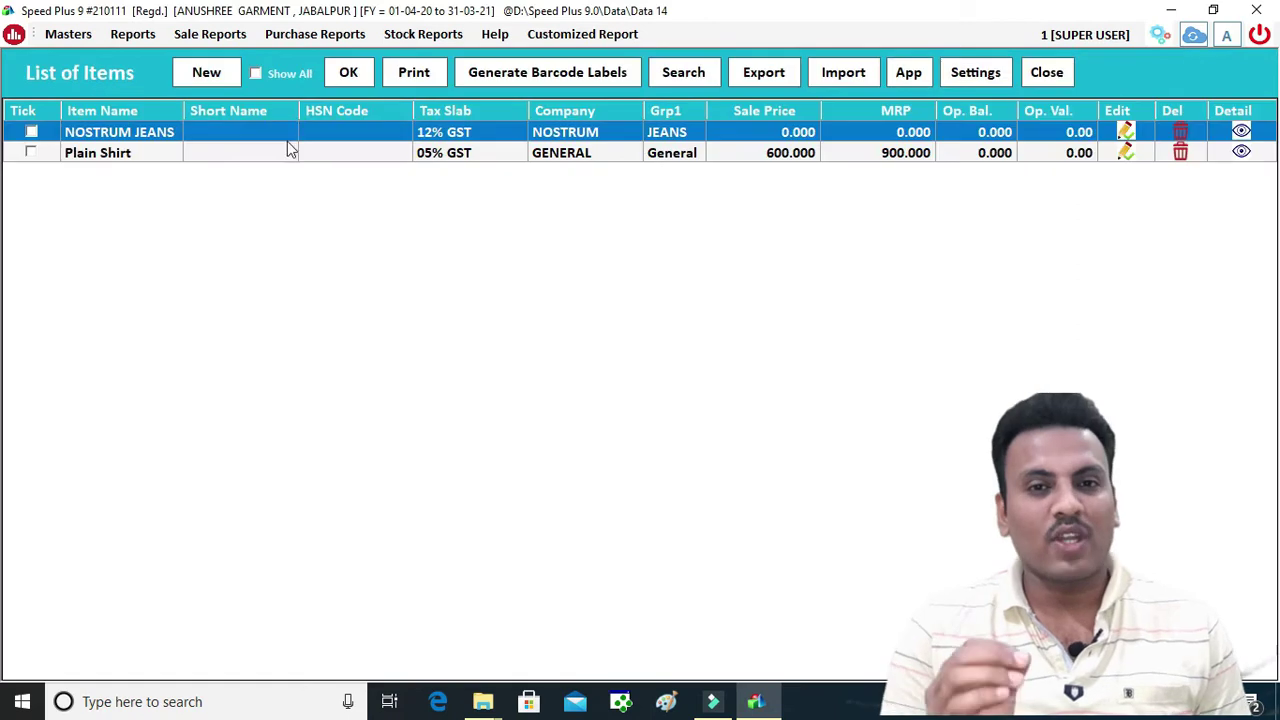
Refresh the list, check NOSTRUM JEANS once more, then go to Generate Barcode Labels
{"action": "left_click", "coordinate": [347, 74]}
{"action": "double_click", "coordinate": [742, 132]}
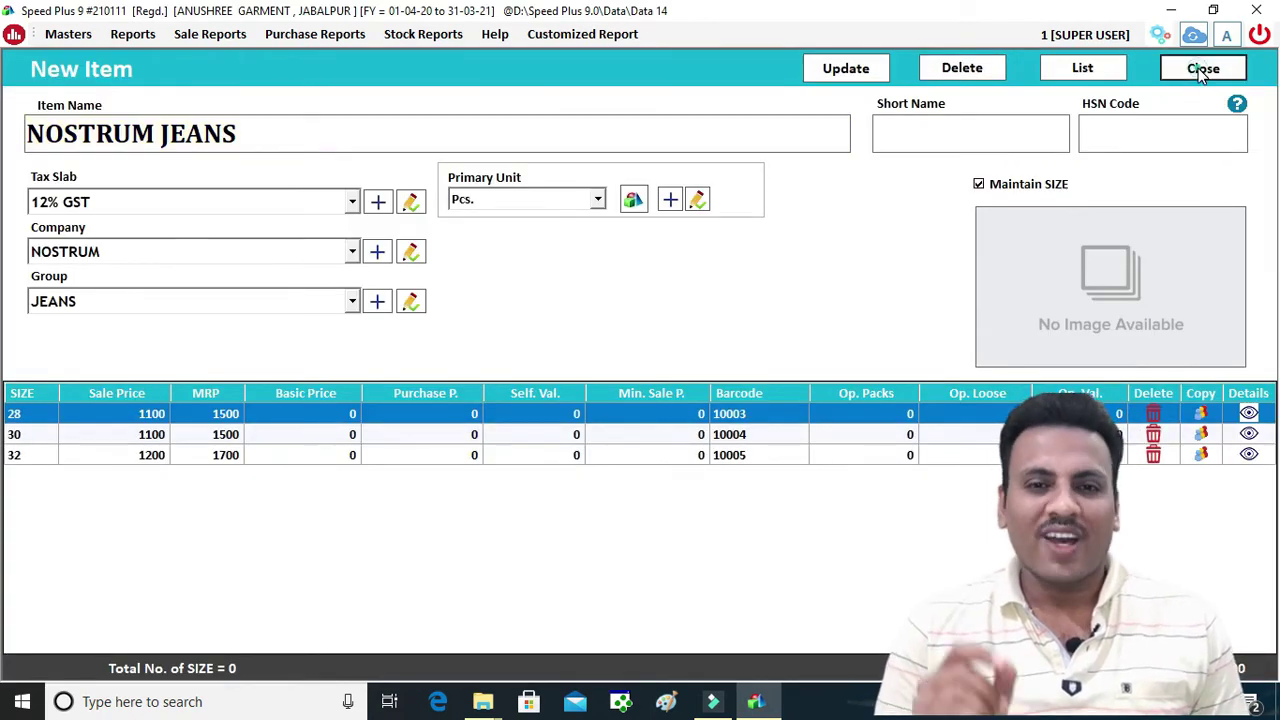
{"action": "left_click", "coordinate": [1201, 70]}
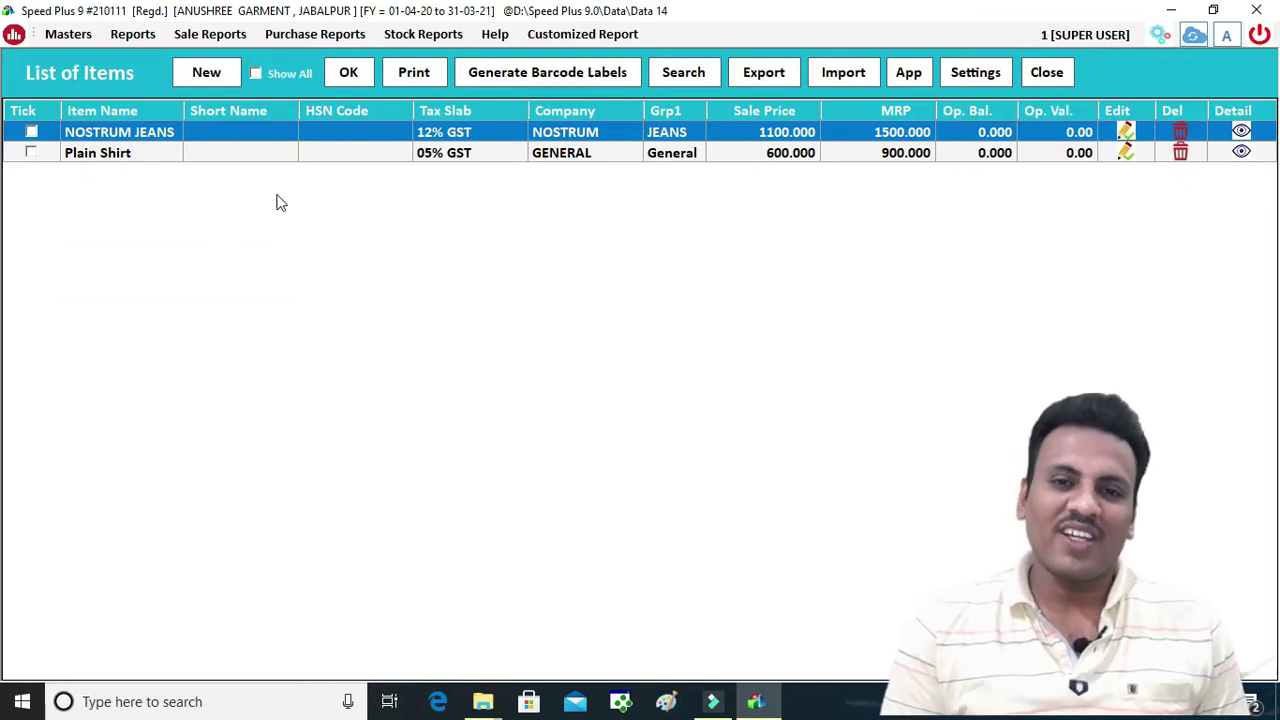
{"action": "left_click", "coordinate": [515, 75]}
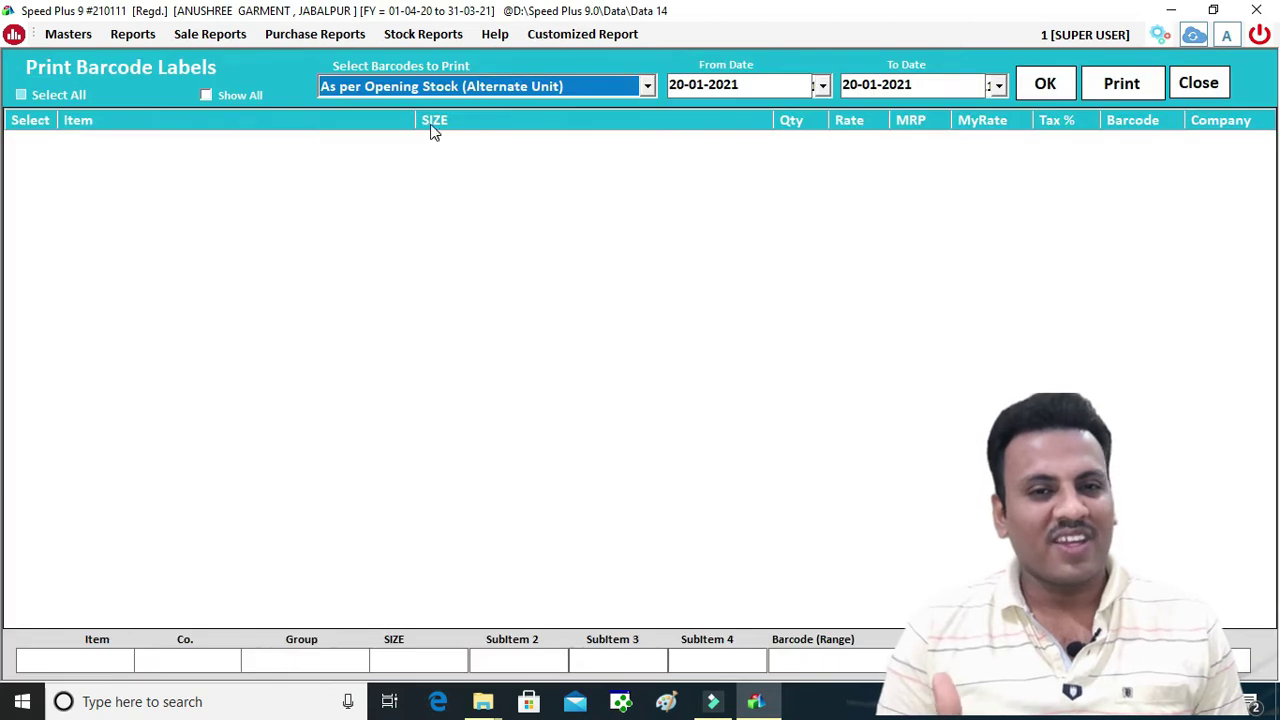
Load items As per Opening Stock (Main Unit) and tick NOSTRUM JEANS 28, 30, 32 and Plain Shirt S
{"action": "left_click", "coordinate": [520, 88]}
{"action": "left_click", "coordinate": [474, 127]}
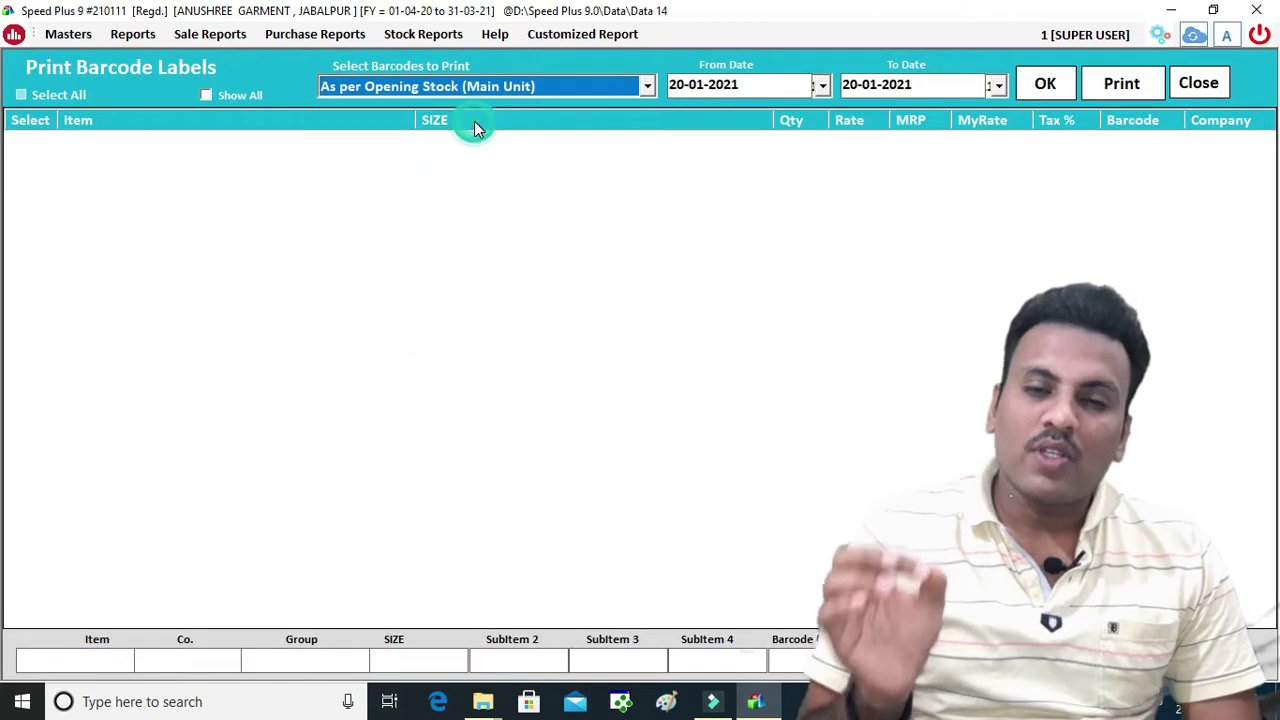
{"action": "left_click", "coordinate": [1045, 84]}
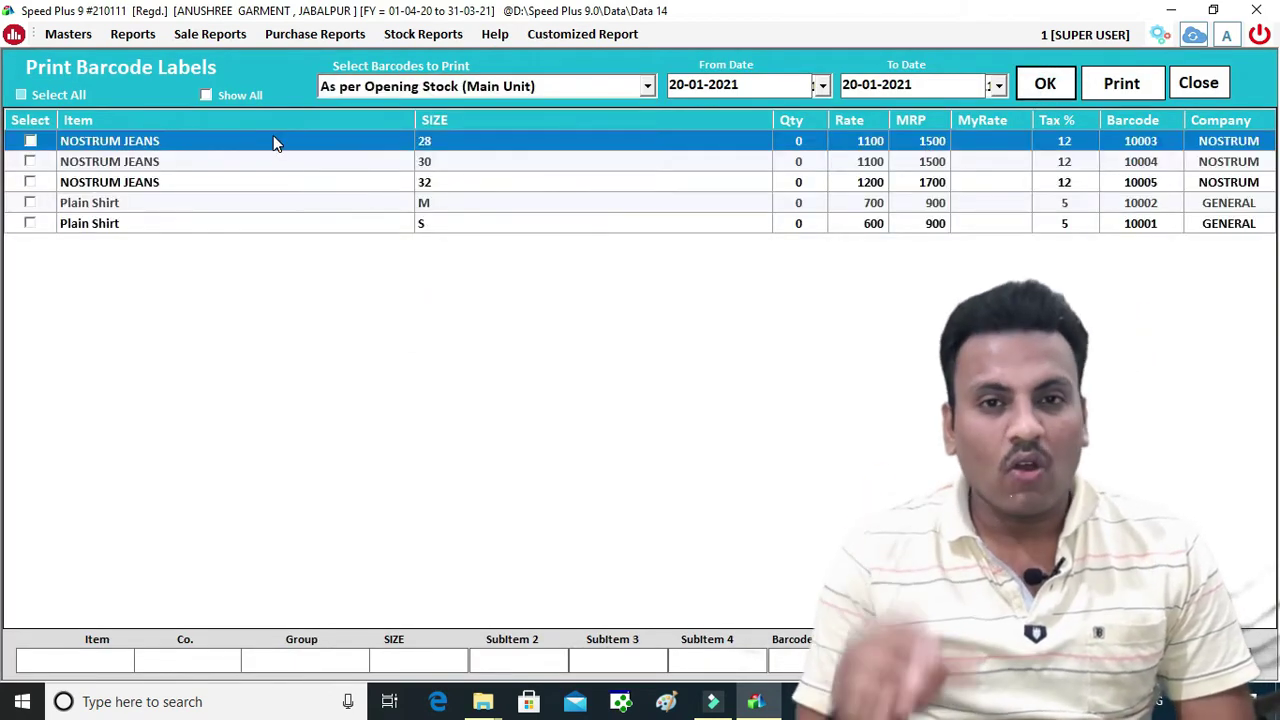
{"action": "left_click", "coordinate": [31, 142]}
{"action": "left_click", "coordinate": [30, 162]}
{"action": "left_click", "coordinate": [30, 182]}
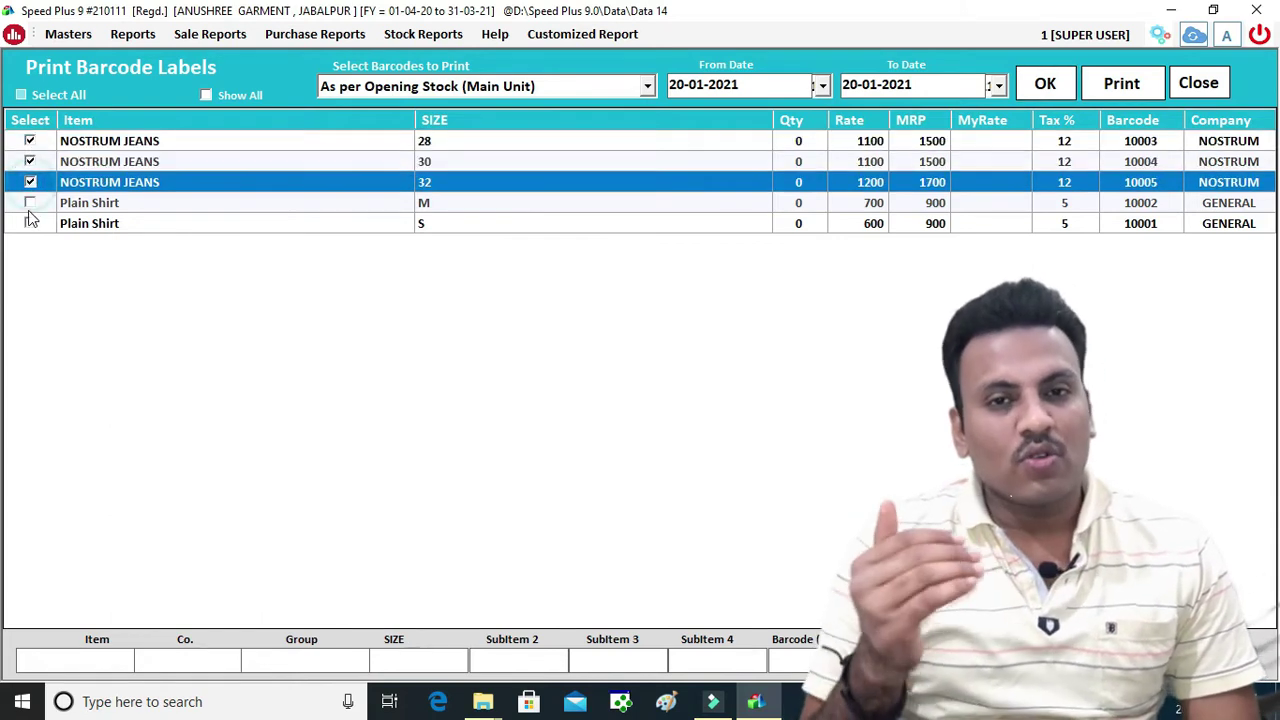
{"action": "left_click", "coordinate": [30, 223]}
Set label quantities 10, 5, 3 and 8, then print with zero blank barcodes
{"action": "left_click", "coordinate": [808, 141]}
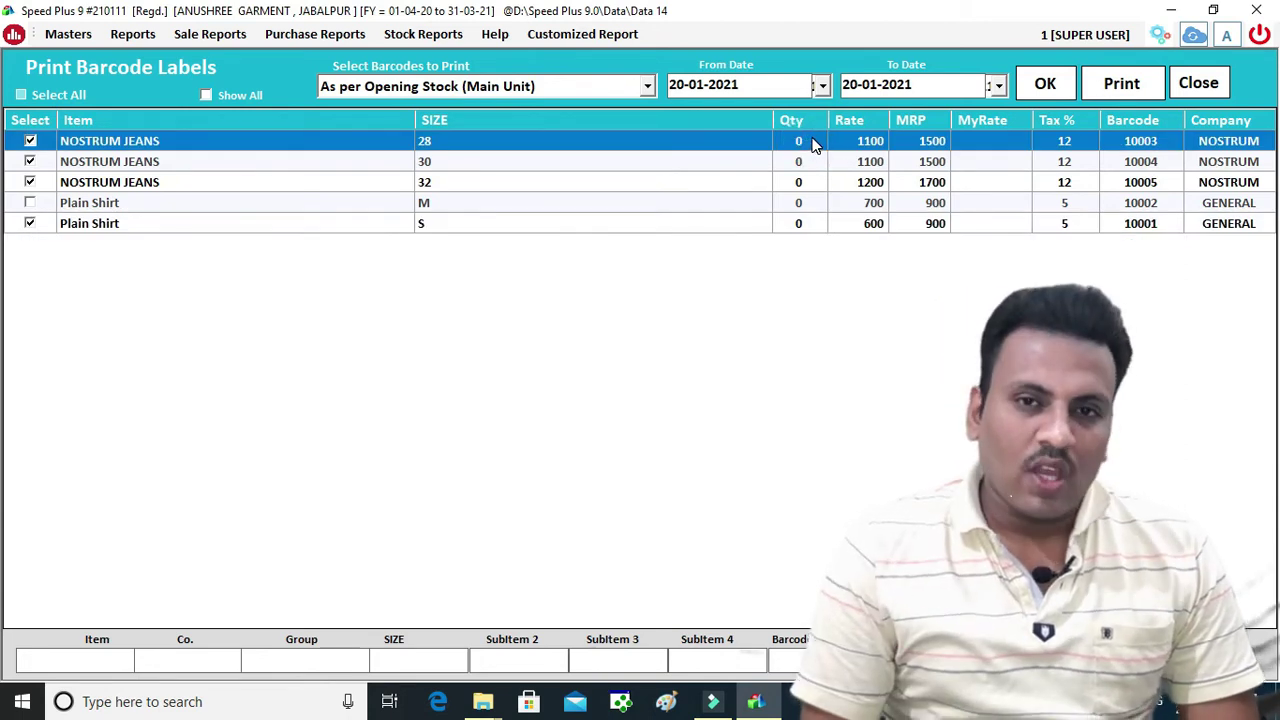
{"action": "type", "text": "10"}
{"action": "left_click", "coordinate": [806, 164]}
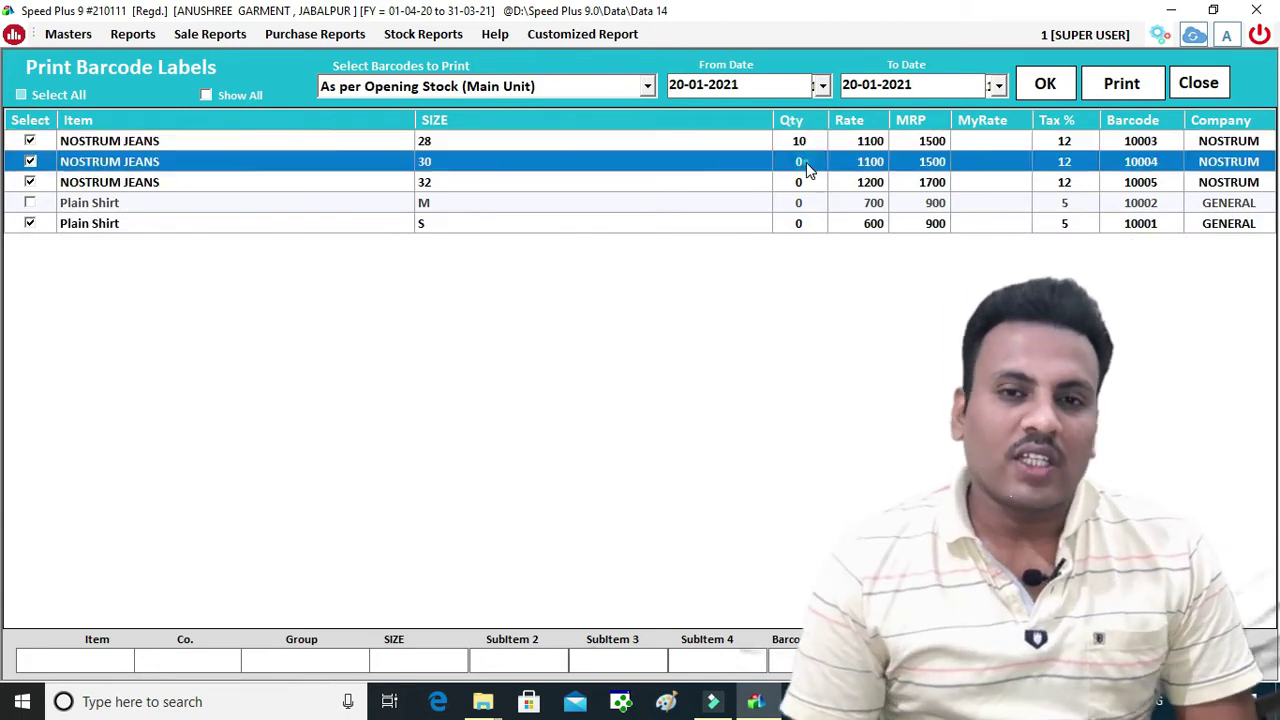
{"action": "left_click", "coordinate": [808, 170]}
{"action": "type", "text": "5"}
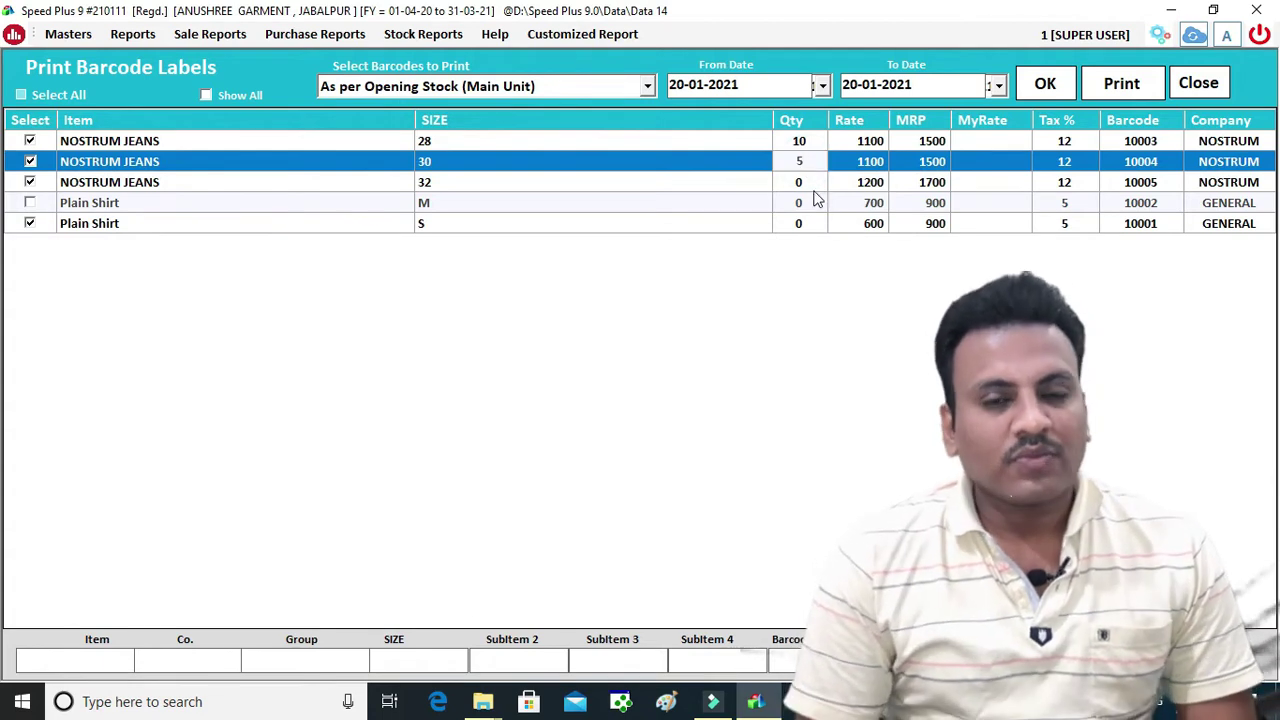
{"action": "left_click", "coordinate": [811, 183]}
{"action": "type", "text": "3"}
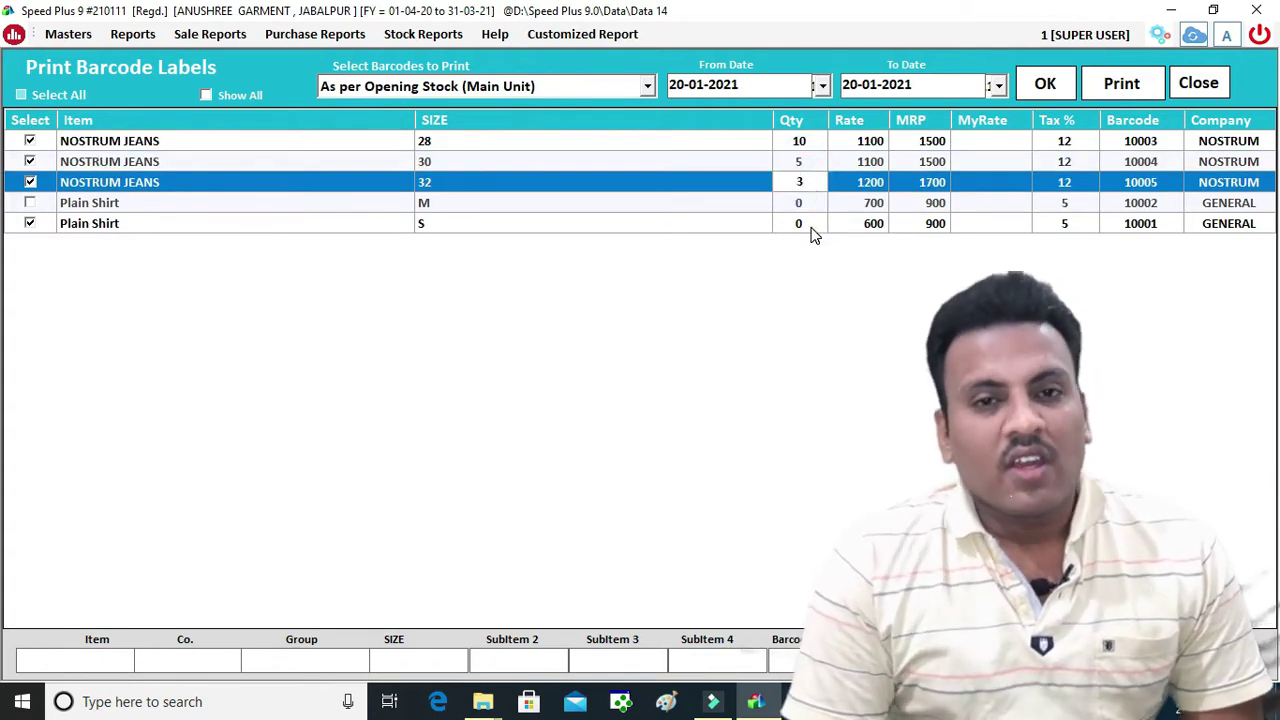
{"action": "left_click", "coordinate": [811, 226]}
{"action": "type", "text": "8"}
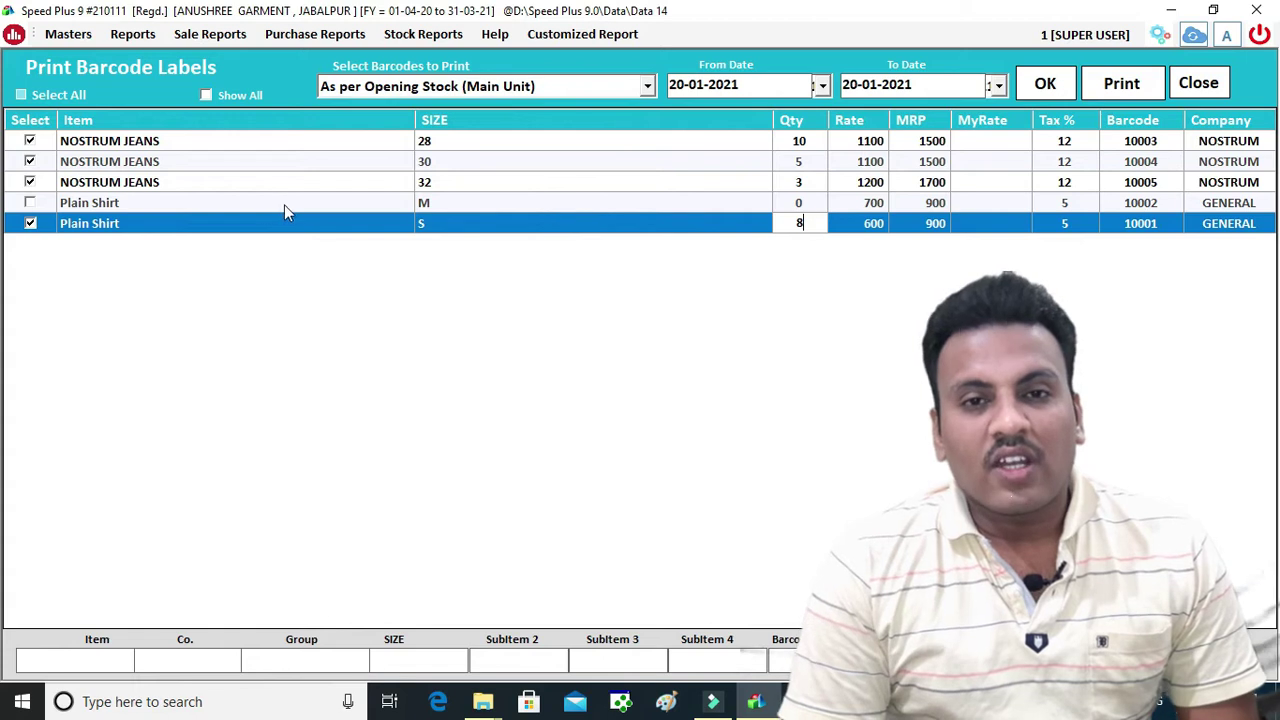
{"action": "left_click", "coordinate": [879, 203]}
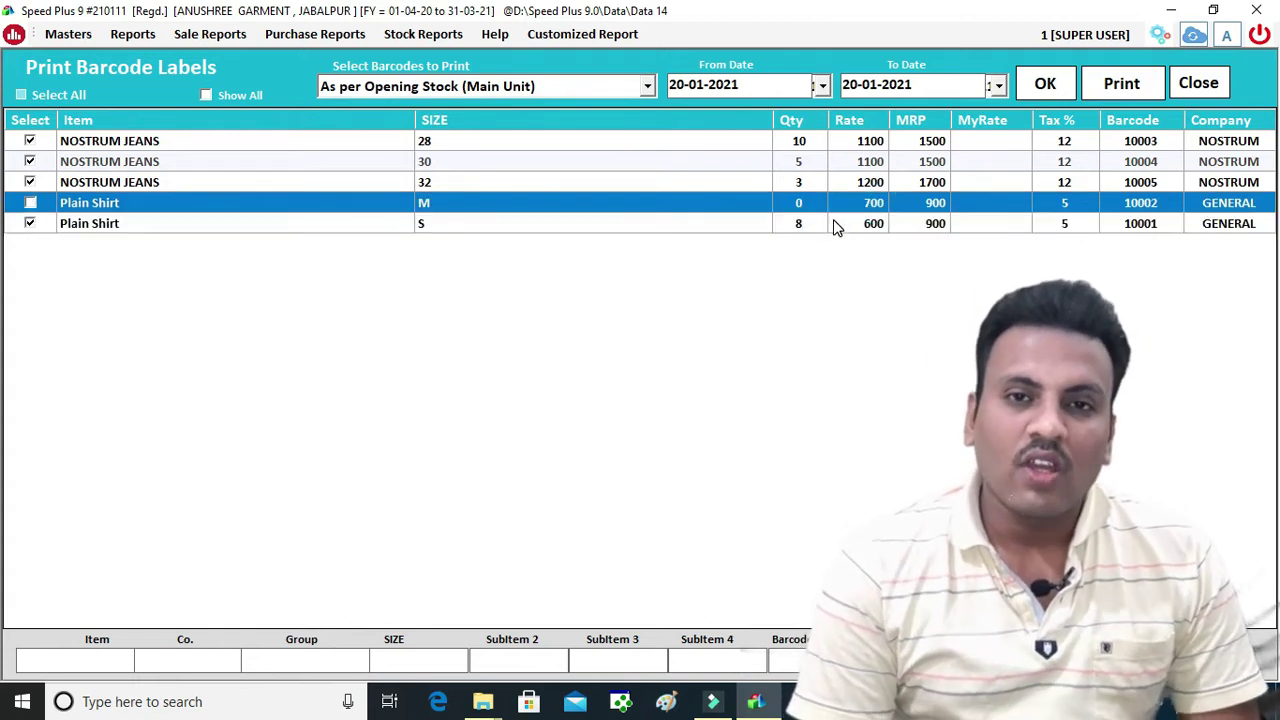
{"action": "left_click", "coordinate": [1124, 85]}
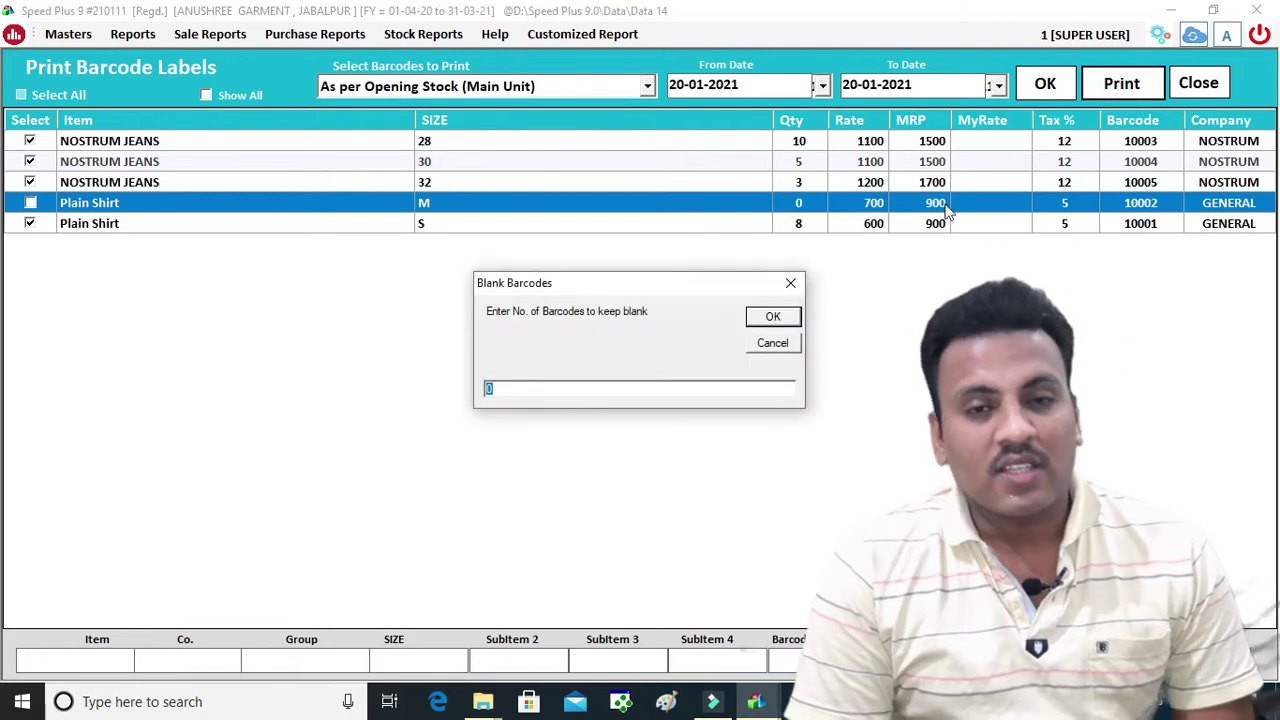
{"action": "left_click", "coordinate": [782, 316]}
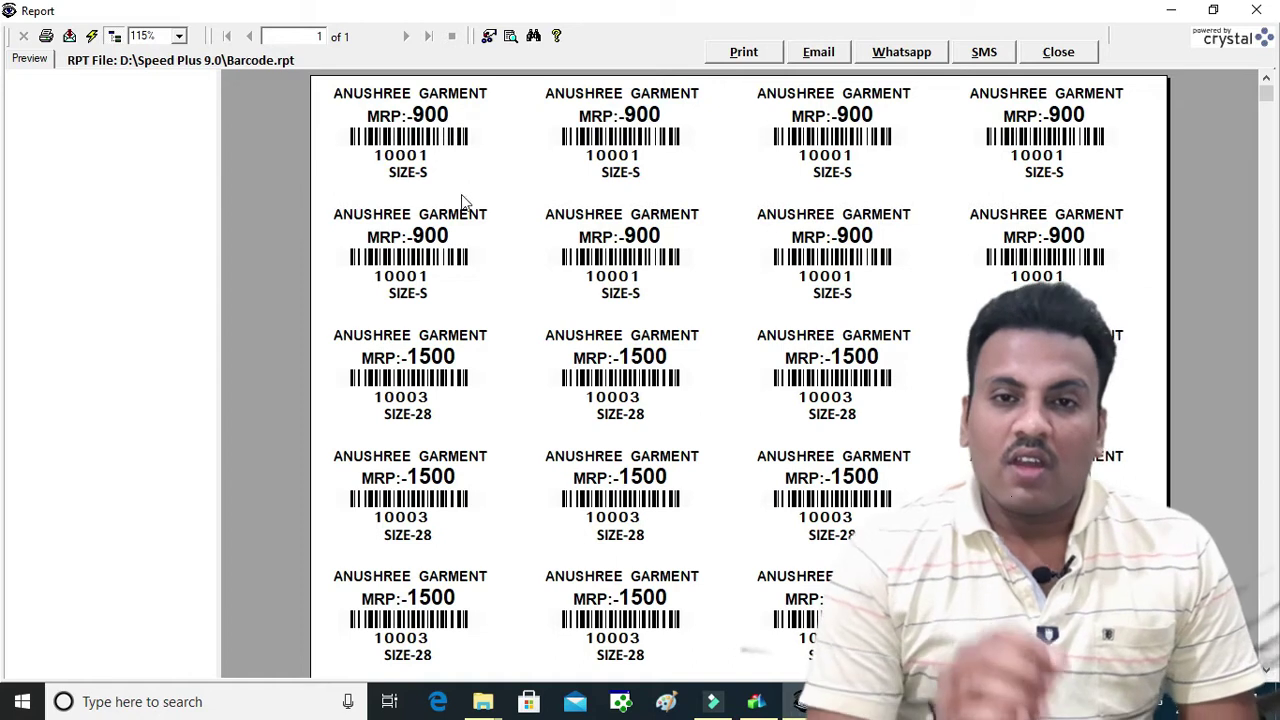
Inspect the first label's barcode, 10001, SIZE-S, MRP:-900 and ANUSHREE GARMENT heading
{"action": "left_click", "coordinate": [381, 138]}
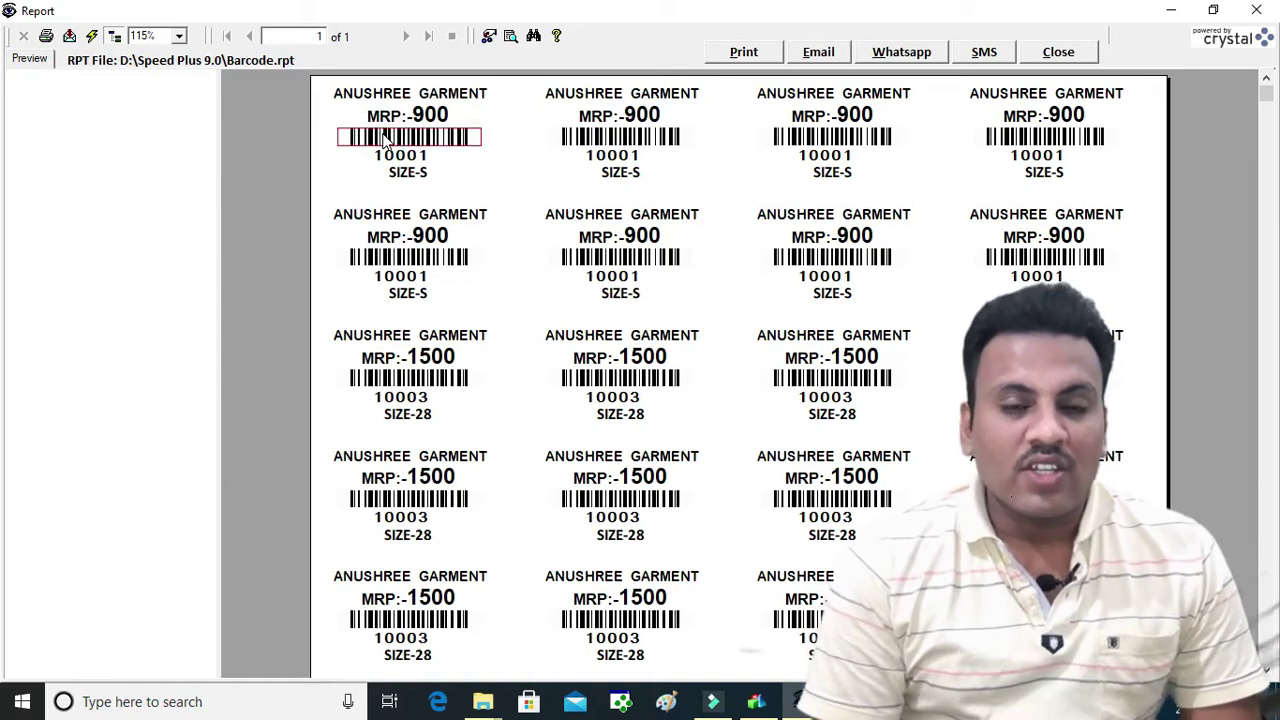
{"action": "left_click", "coordinate": [422, 162]}
{"action": "left_click", "coordinate": [420, 175]}
{"action": "left_click", "coordinate": [407, 117]}
{"action": "left_click", "coordinate": [401, 94]}
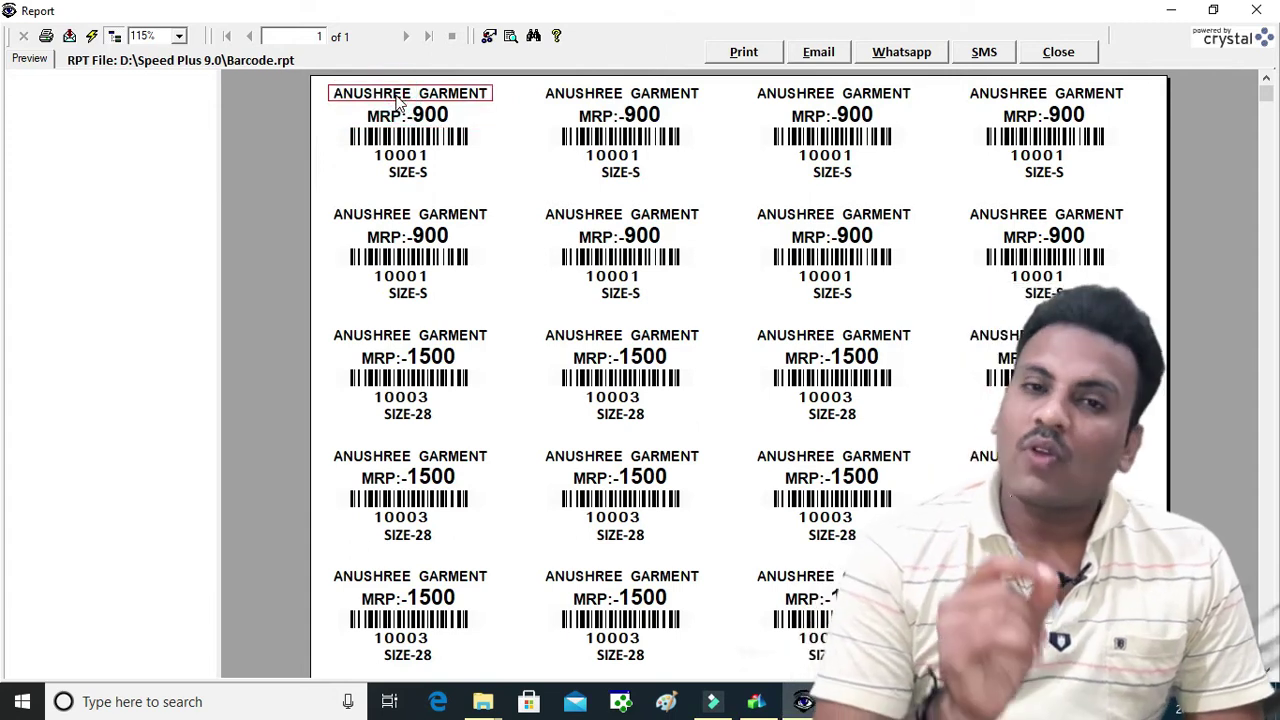
{"action": "scroll", "coordinate": [457, 149], "scroll_direction": "down", "scroll_amount": 5}
{"action": "scroll", "coordinate": [460, 150], "scroll_direction": "down", "scroll_amount": 3}
{"action": "scroll", "coordinate": [460, 150], "scroll_direction": "up", "scroll_amount": 8}
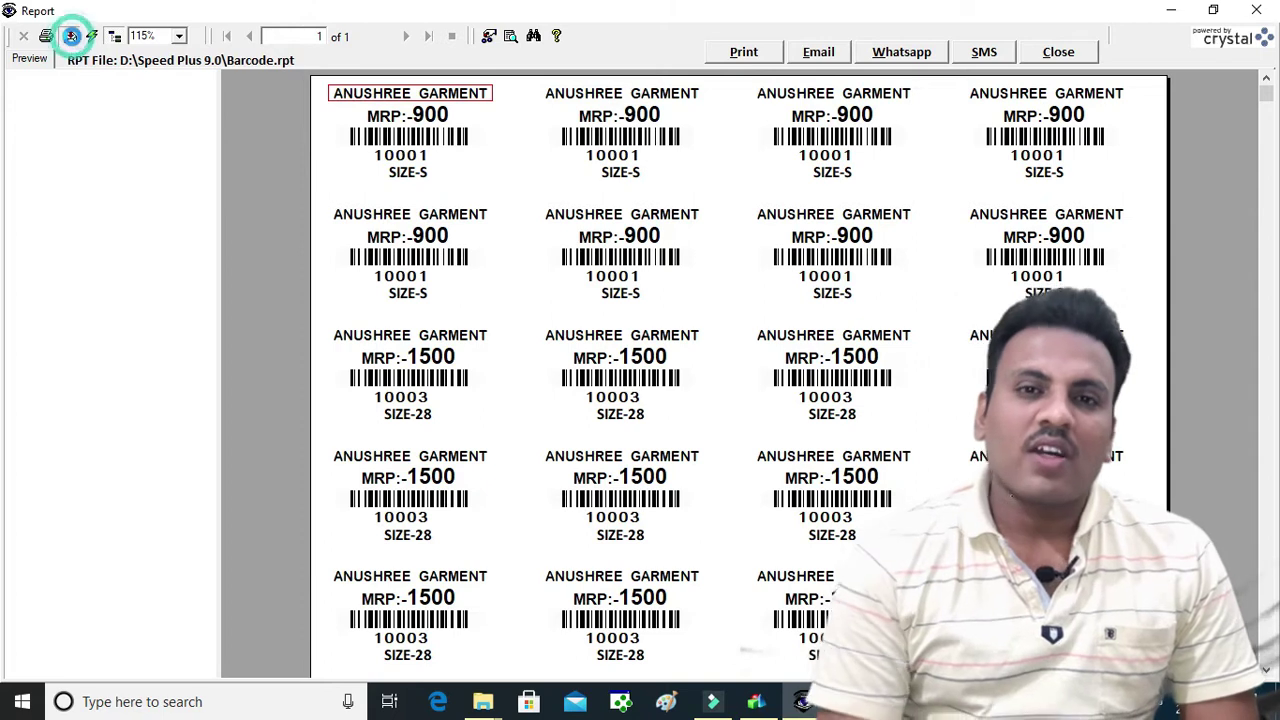
Export all label pages as an Acrobat PDF named Barcode to the Desktop and close the preview
{"action": "left_click", "coordinate": [69, 36]}
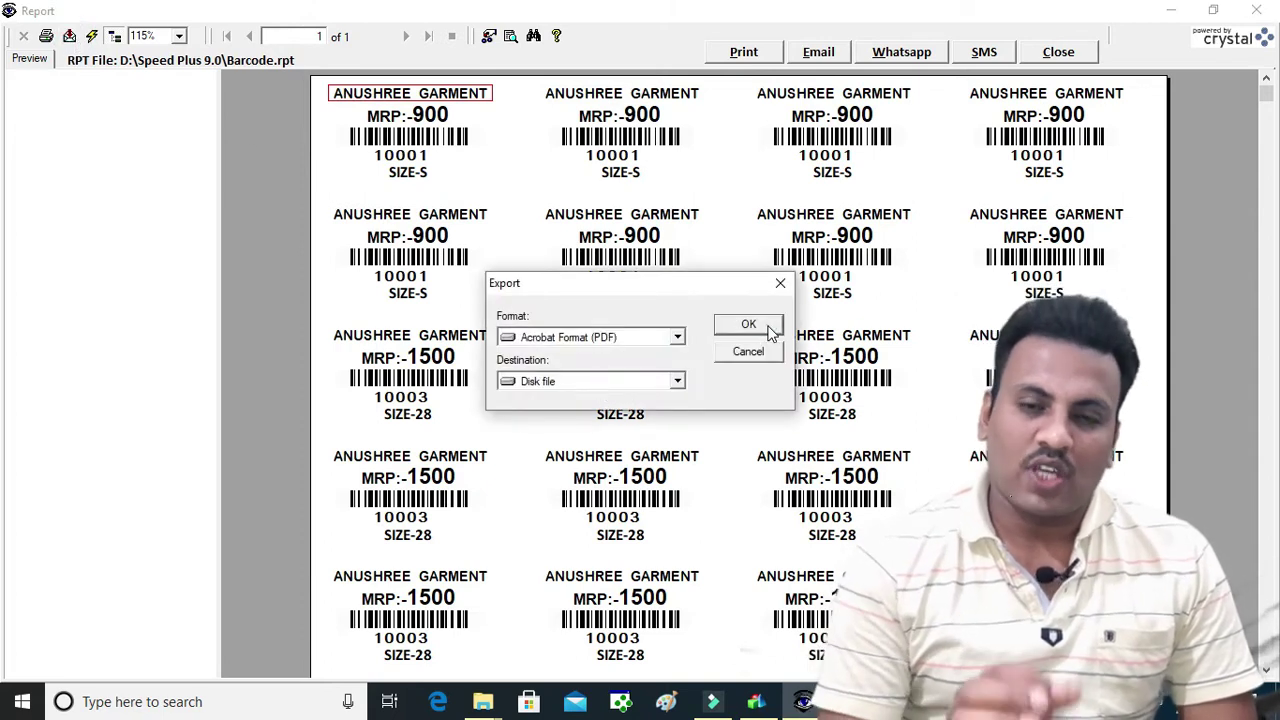
{"action": "left_click", "coordinate": [766, 326]}
{"action": "left_click", "coordinate": [100, 167]}
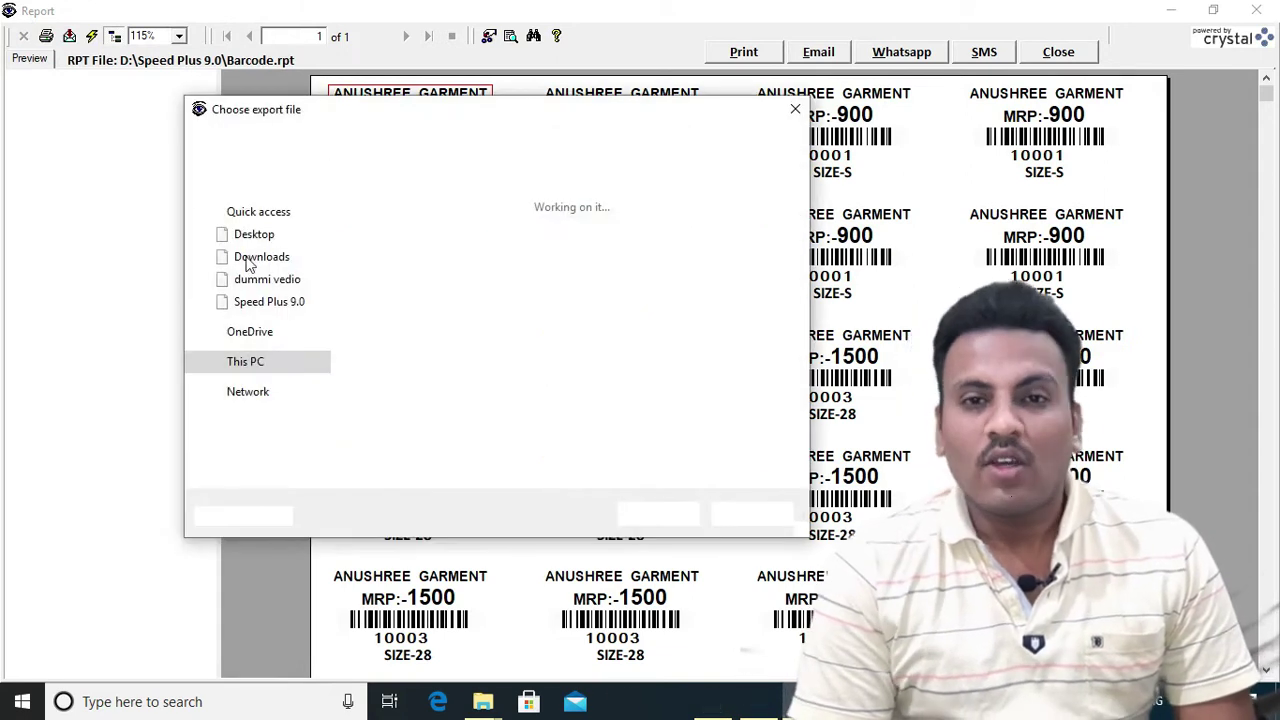
{"action": "left_click", "coordinate": [262, 236]}
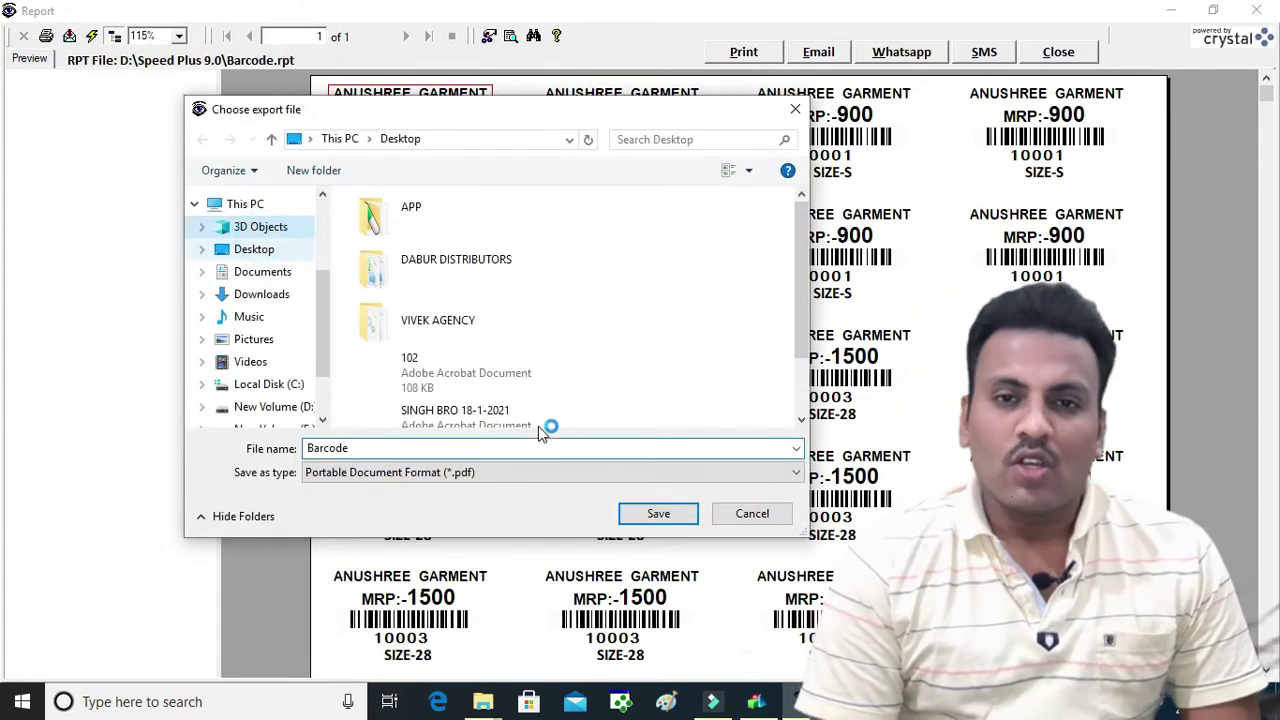
{"action": "left_click", "coordinate": [257, 249]}
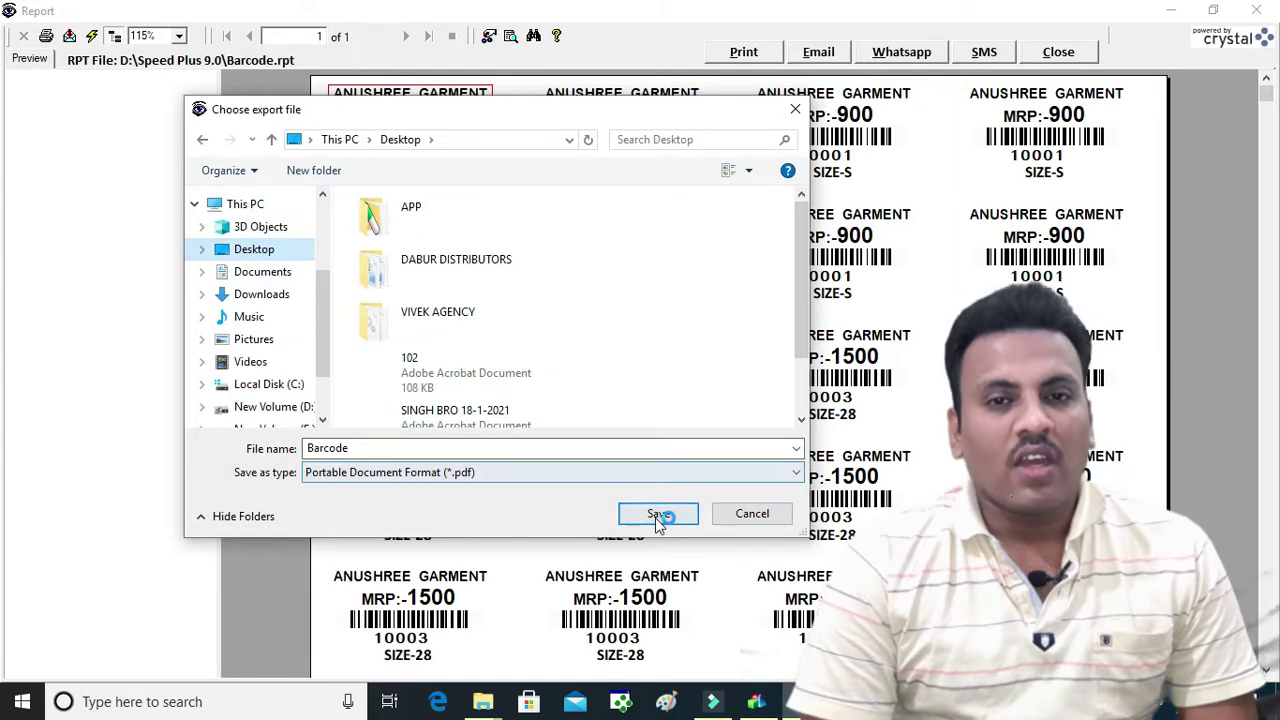
{"action": "left_click", "coordinate": [660, 514]}
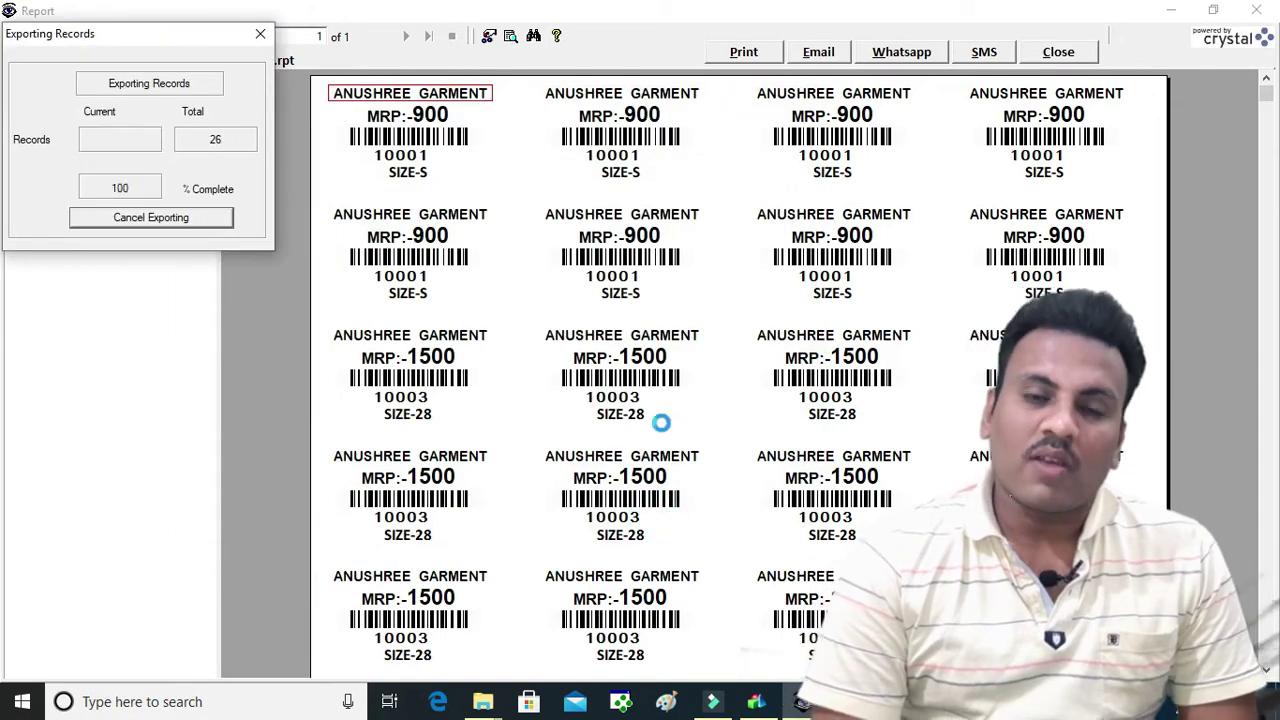
{"action": "key", "text": "super+d"}
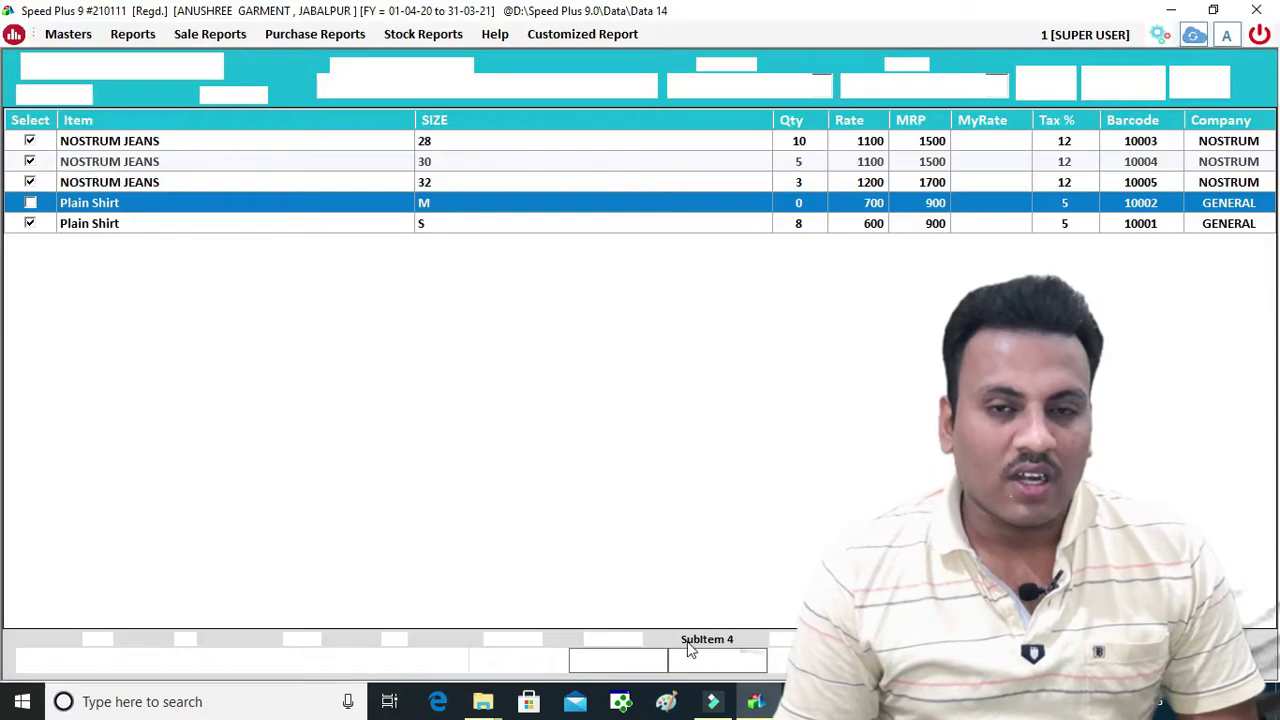
Regenerate the labels with zero blank barcodes and export all pages to PDF again
{"action": "left_click", "coordinate": [1119, 82]}
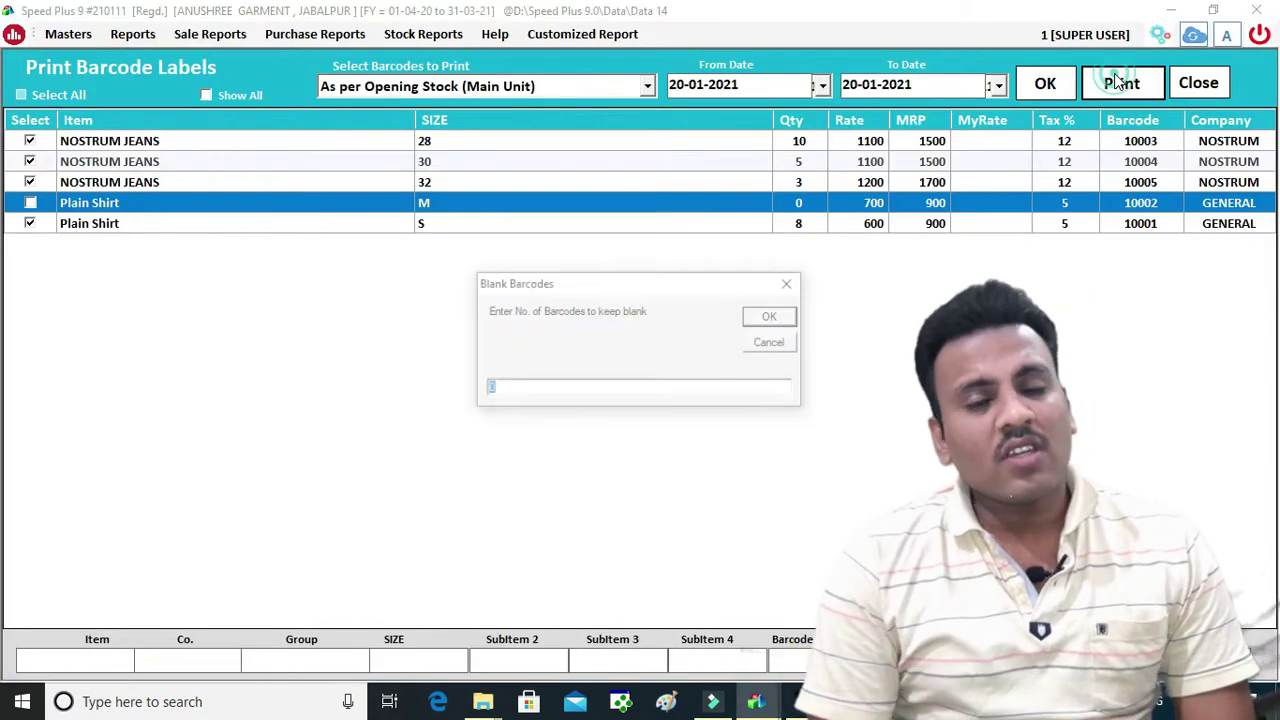
{"action": "left_click", "coordinate": [758, 318]}
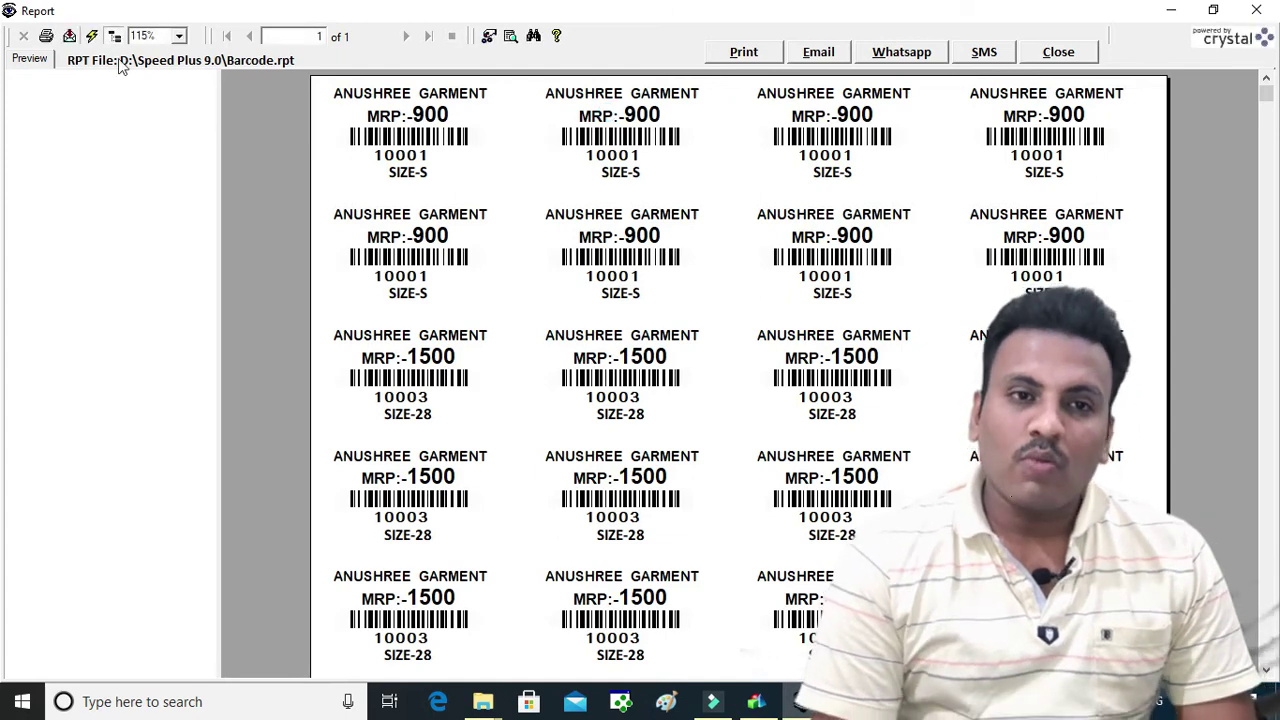
{"action": "left_click", "coordinate": [69, 36]}
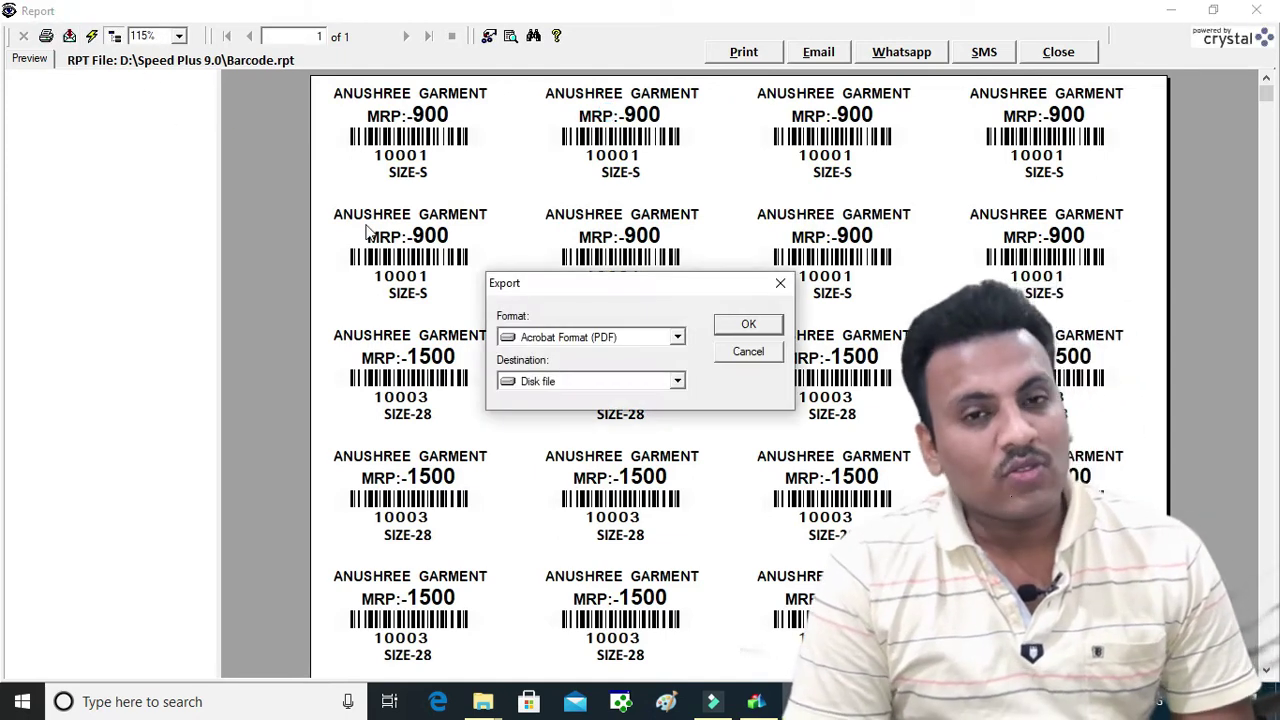
{"action": "left_click", "coordinate": [748, 324]}
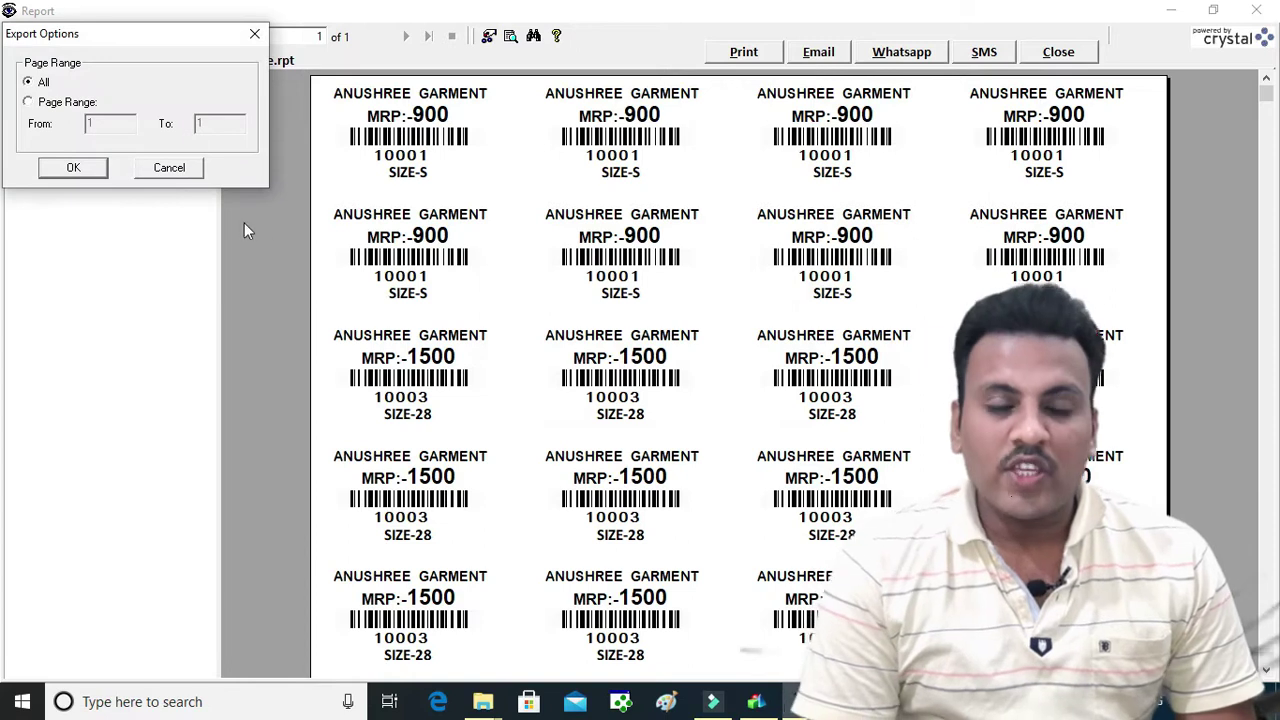
{"action": "left_click", "coordinate": [97, 170]}
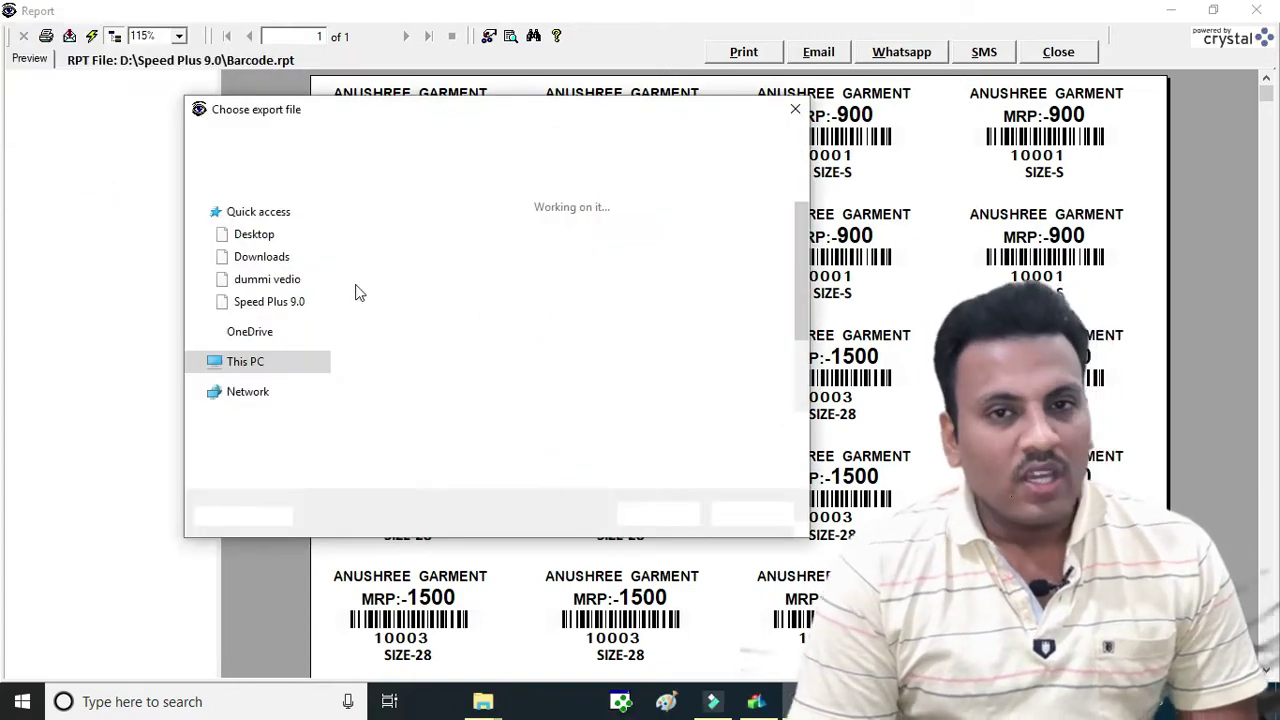
{"action": "left_click", "coordinate": [792, 254]}
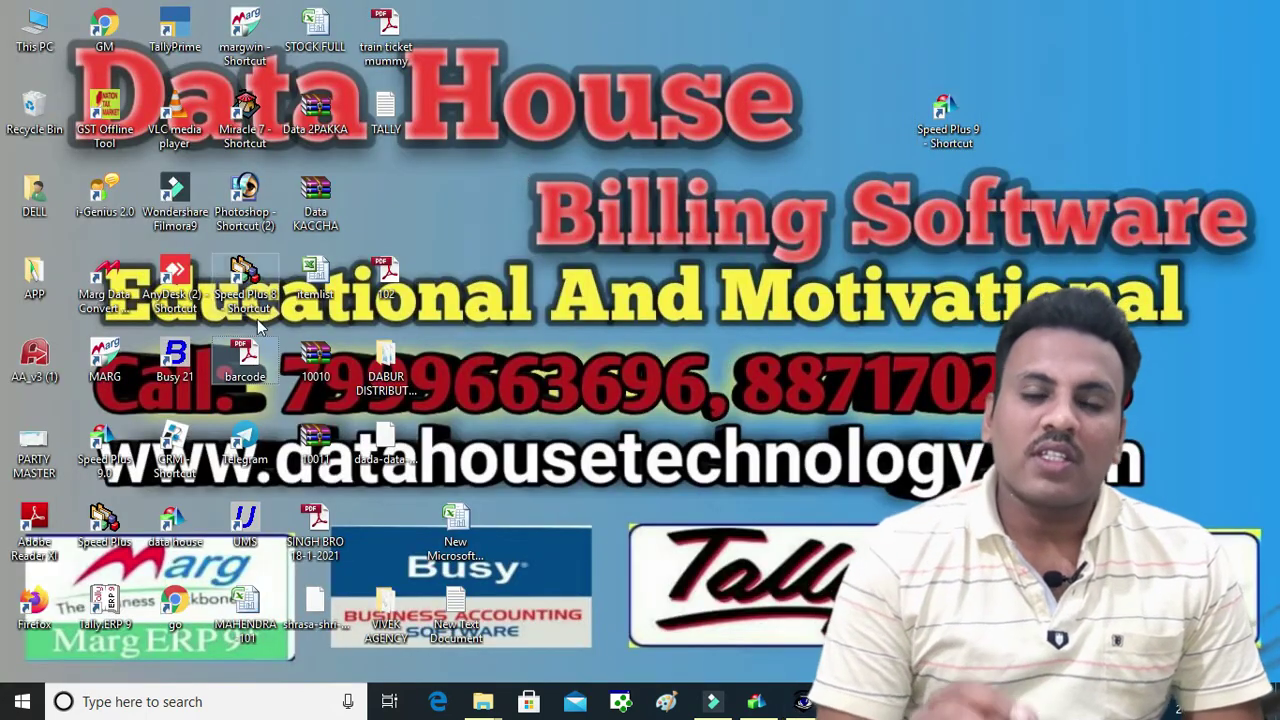
Open barcode.pdf from the desktop in Adobe Reader to check the jeans and shirt labels
{"action": "double_click", "coordinate": [245, 370]}
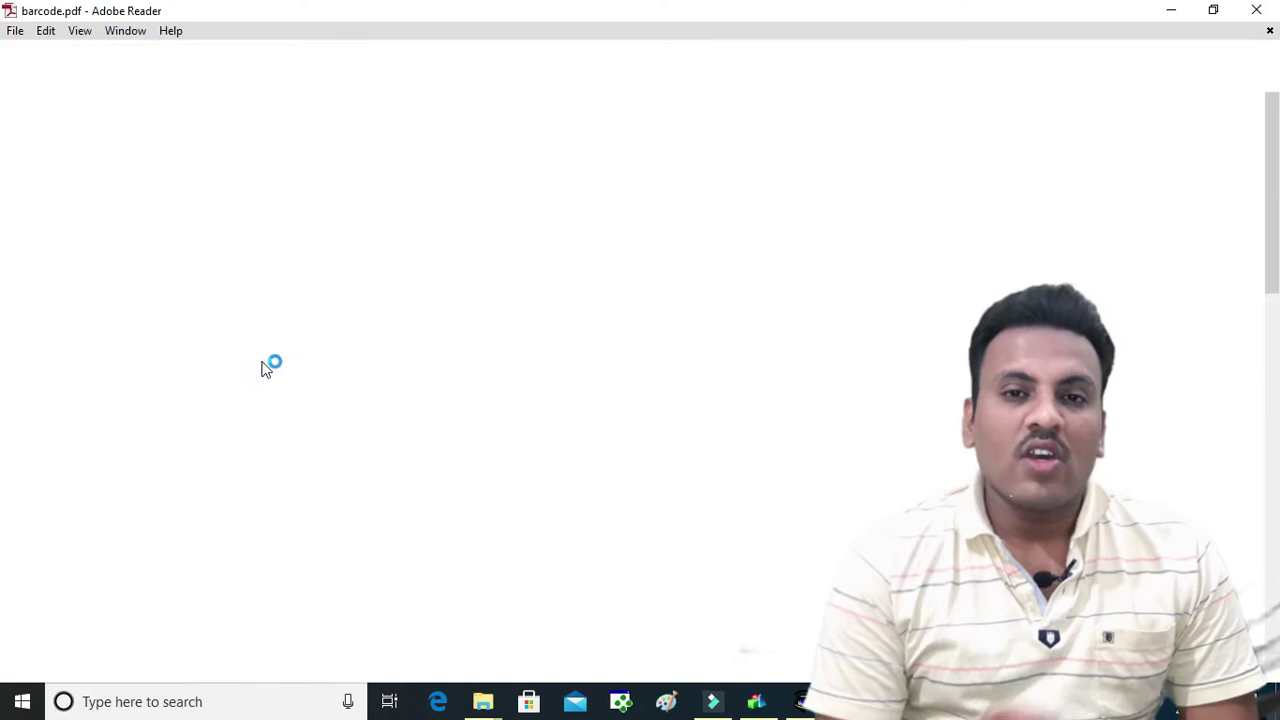
{"action": "scroll", "coordinate": [335, 180], "scroll_direction": "down", "scroll_amount": 5}
{"action": "scroll", "coordinate": [335, 190], "scroll_direction": "down", "scroll_amount": 5}
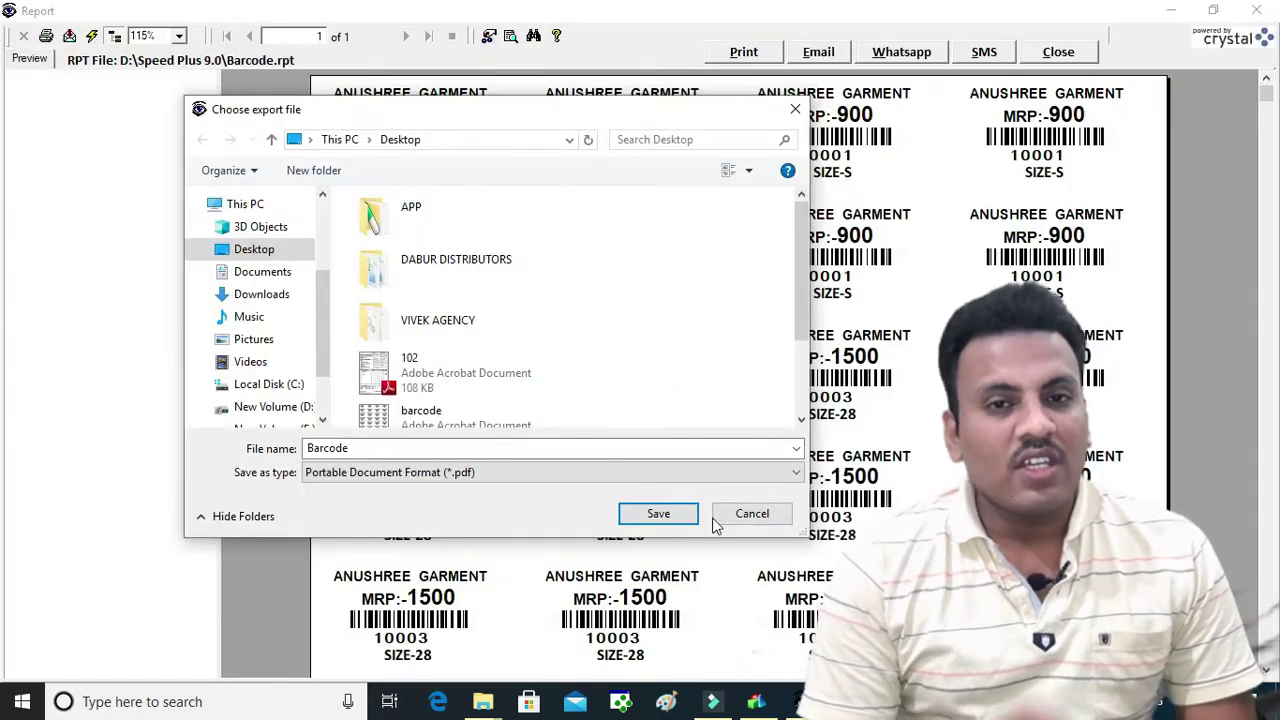
Cancel the PDF export, close the label report preview, and select the NOSTRUM JEANS size 28 row
{"action": "left_click", "coordinate": [745, 512]}
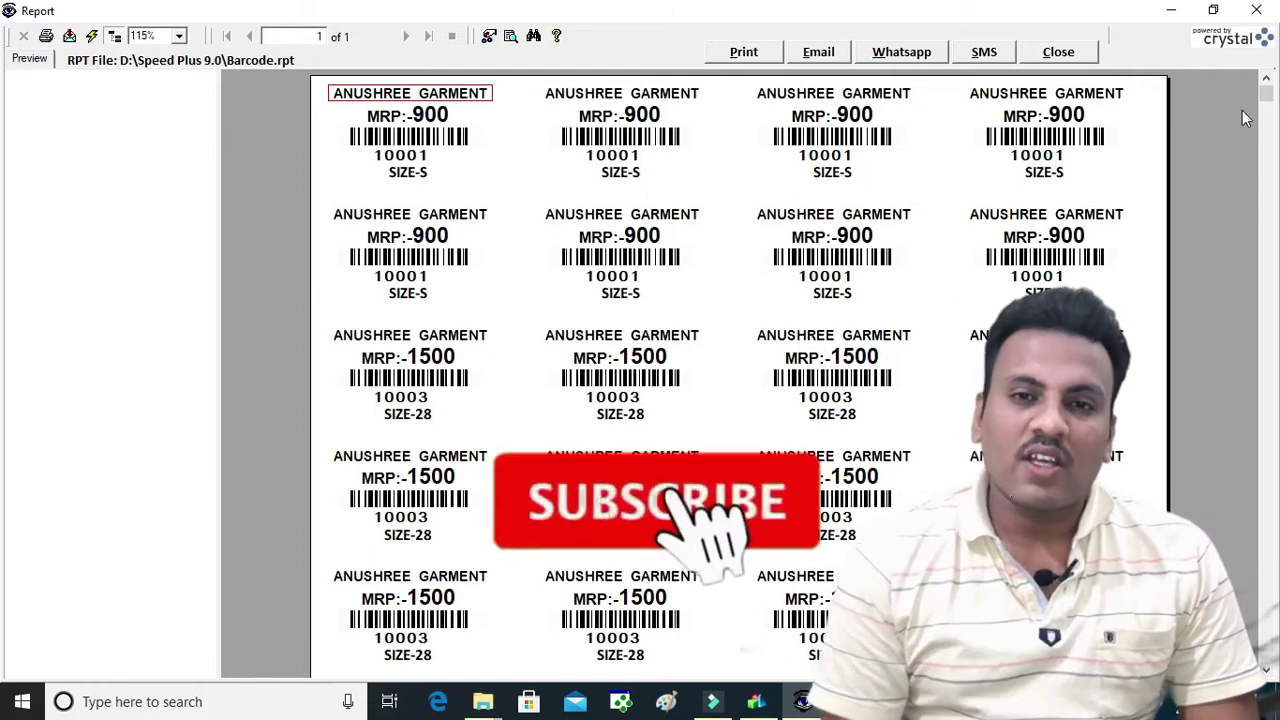
{"action": "left_click_drag", "start_coordinate": [1267, 95], "coordinate": [1271, 341]}
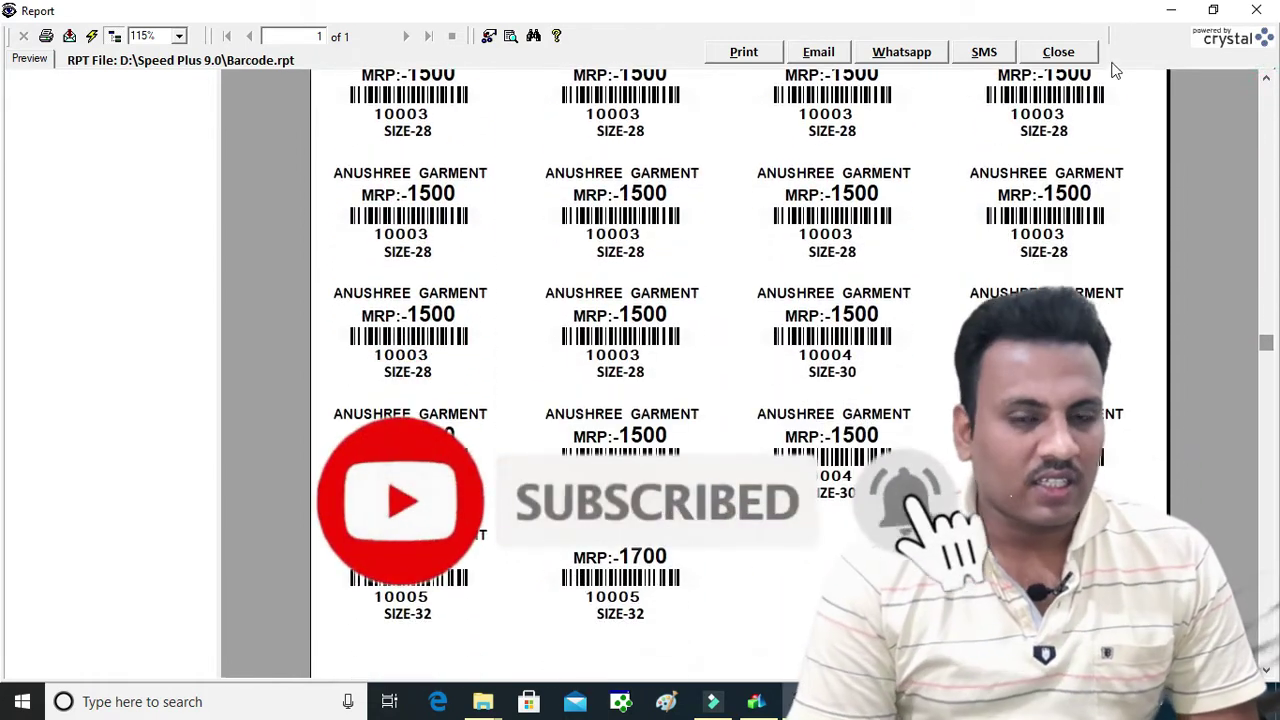
{"action": "left_click", "coordinate": [1090, 55]}
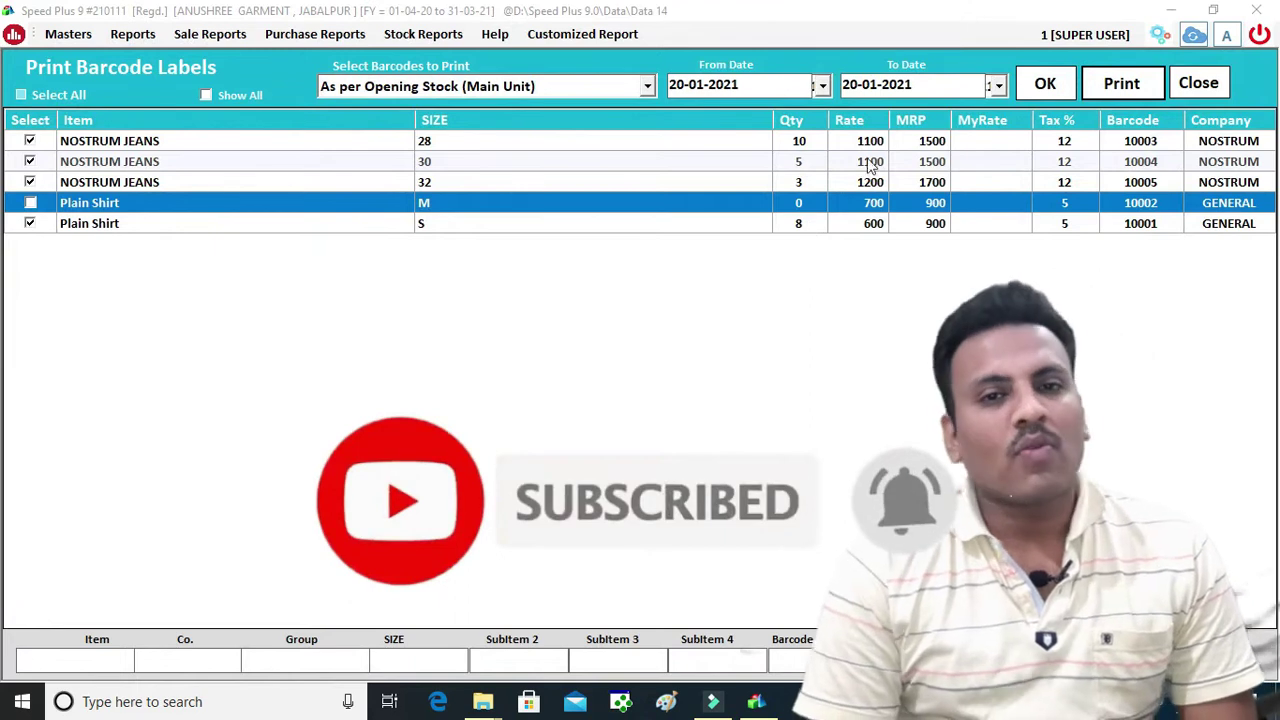
{"action": "left_click", "coordinate": [870, 143]}
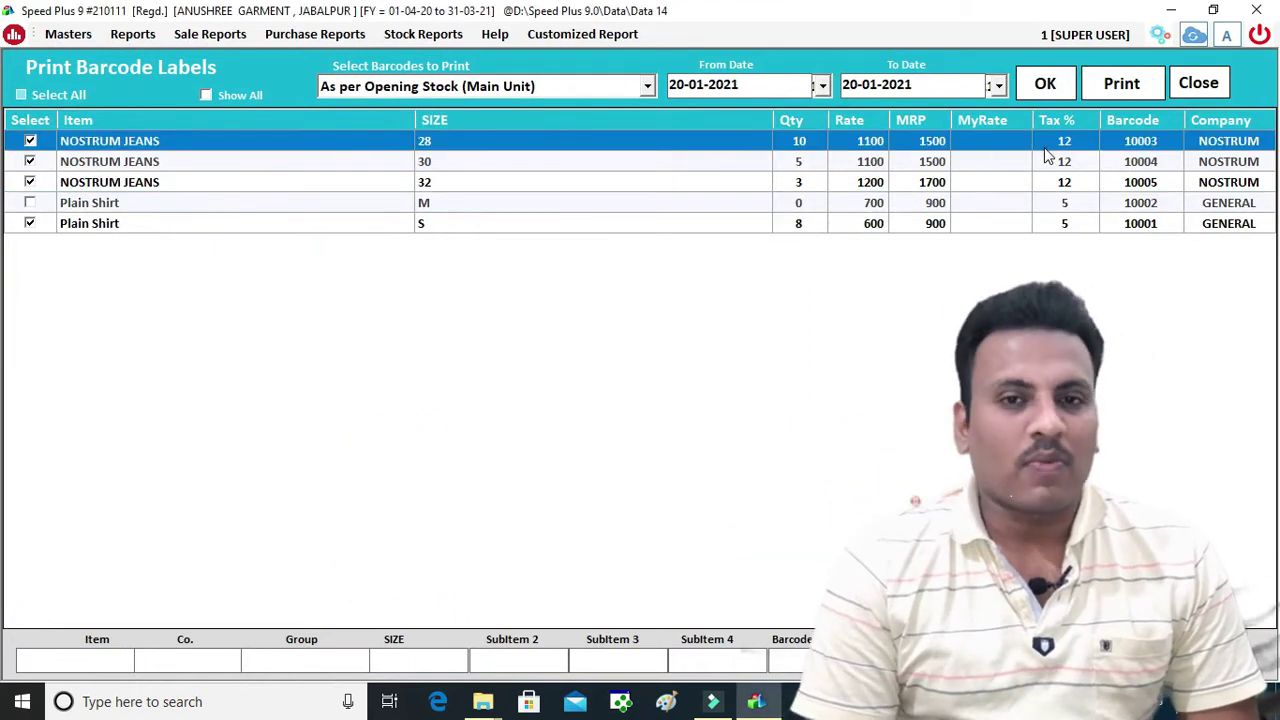
Close the label printing window and open NOSTRUM JEANS for editing at its size 28 barcode
{"action": "left_click", "coordinate": [1197, 84]}
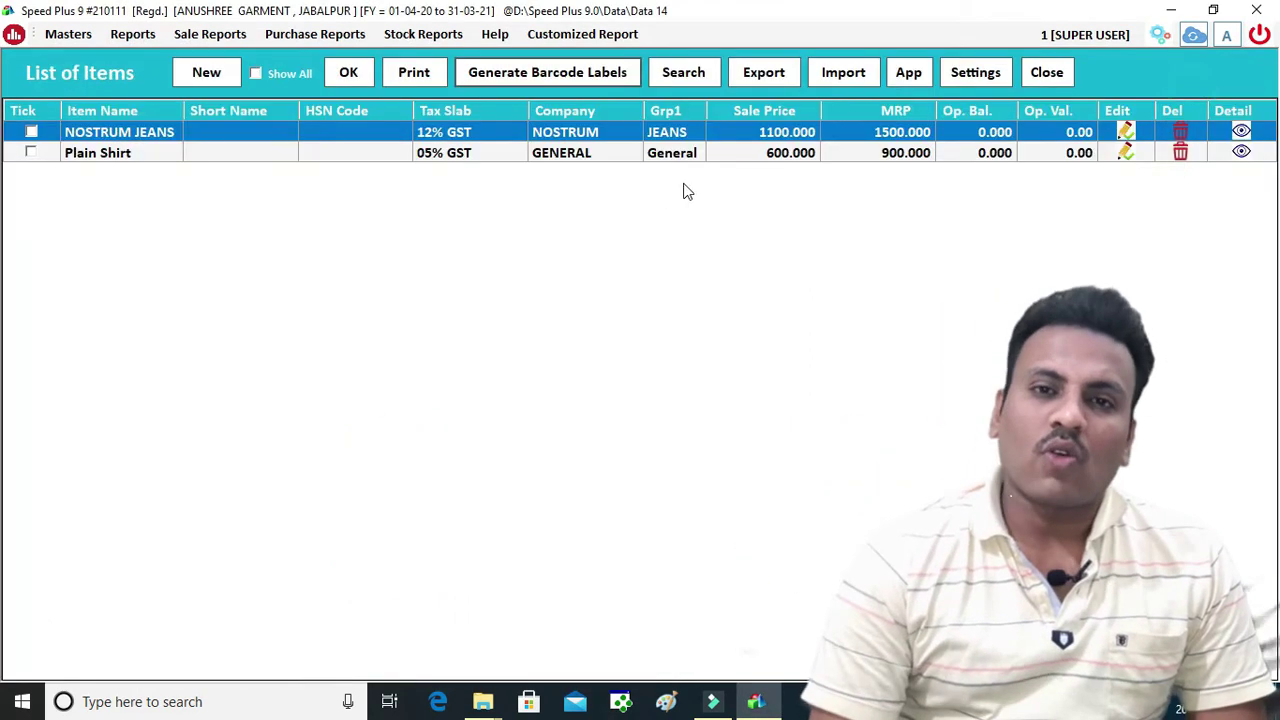
{"action": "double_click", "coordinate": [590, 140]}
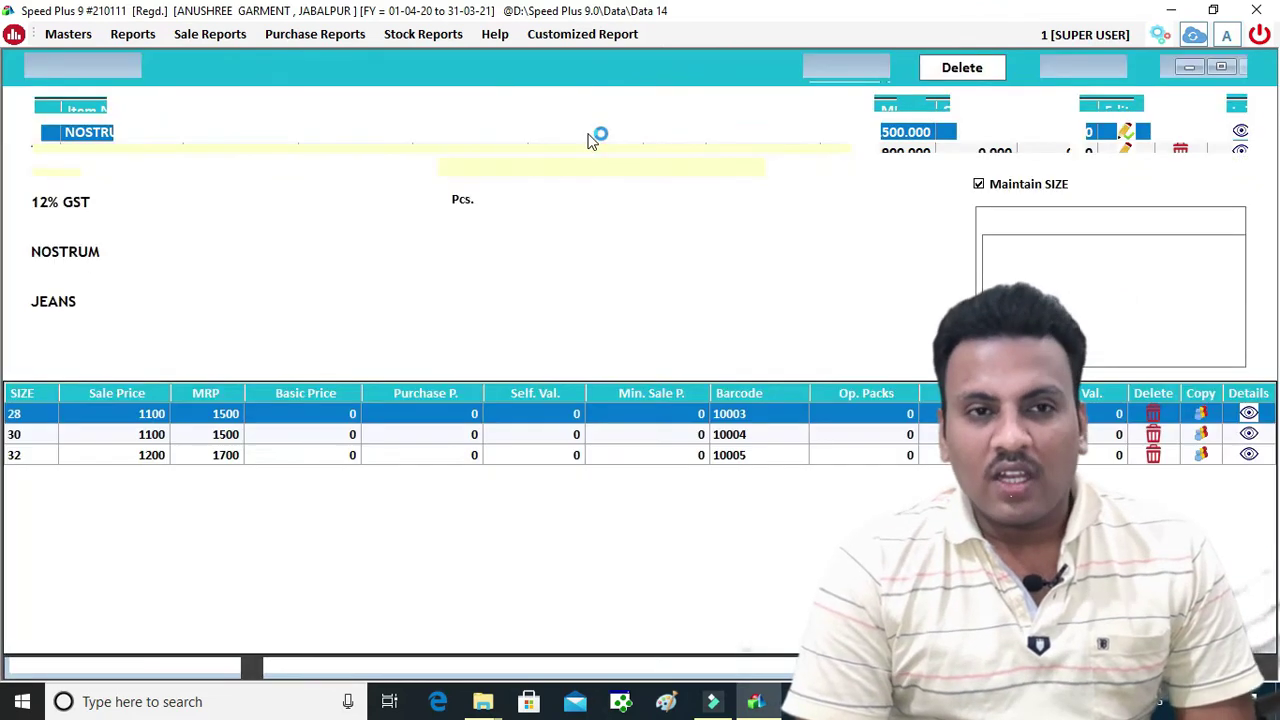
{"action": "left_click", "coordinate": [762, 418]}
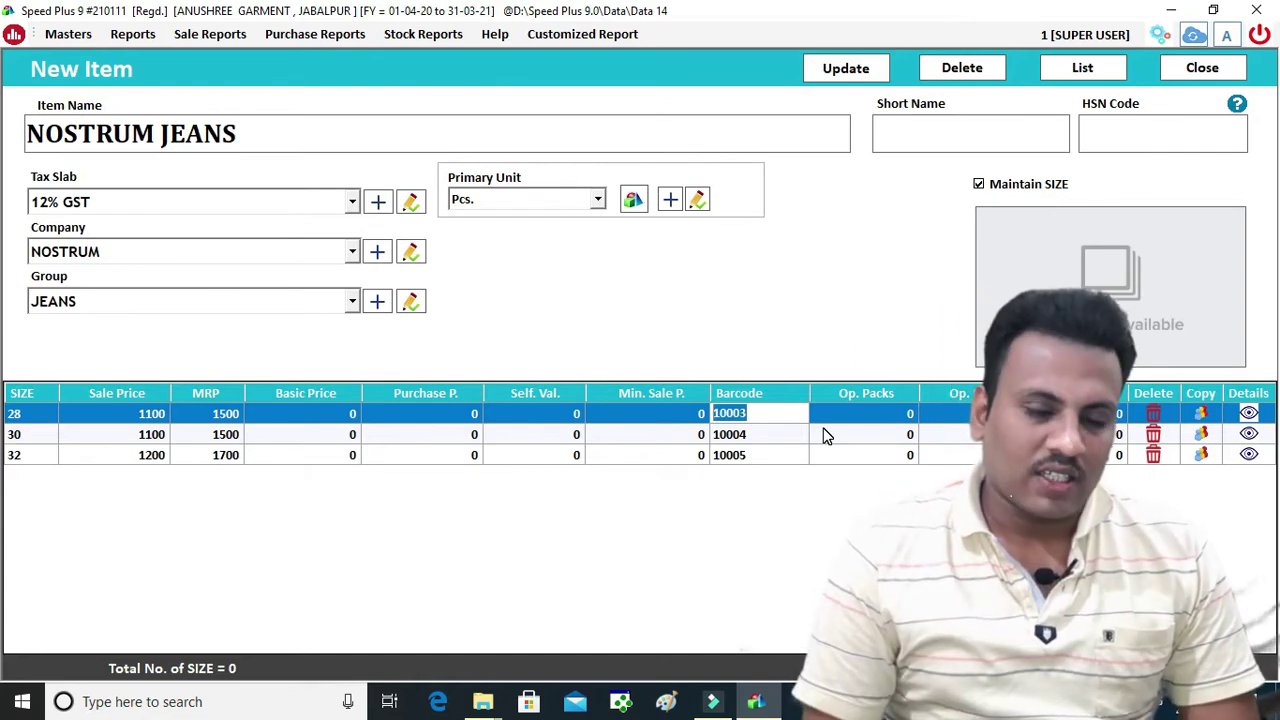
Browse to E:\DATA HOUSE\MARKETING MATERIAL\IMAGE\accounting software for the item picture
{"action": "left_click", "coordinate": [1073, 278]}
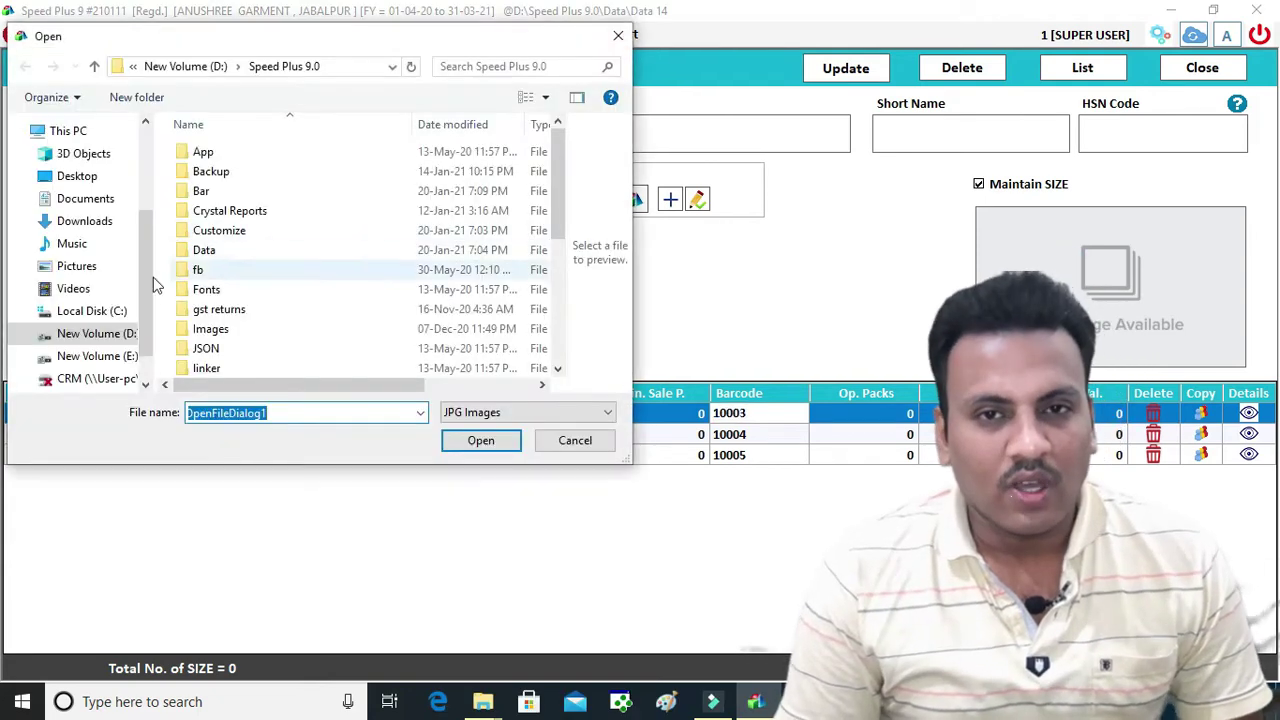
{"action": "left_click", "coordinate": [97, 356]}
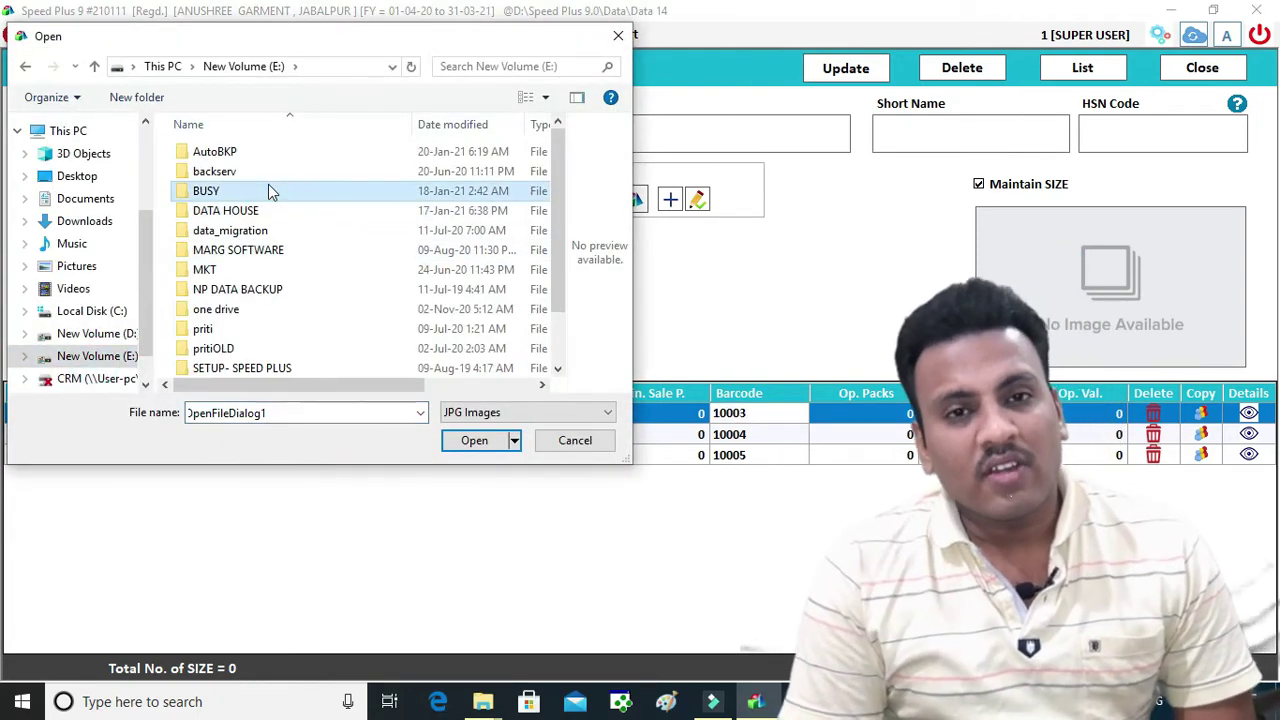
{"action": "double_click", "coordinate": [228, 210]}
{"action": "left_click", "coordinate": [319, 210]}
{"action": "scroll", "coordinate": [320, 208], "scroll_direction": "down", "scroll_amount": 5}
{"action": "left_click", "coordinate": [245, 170]}
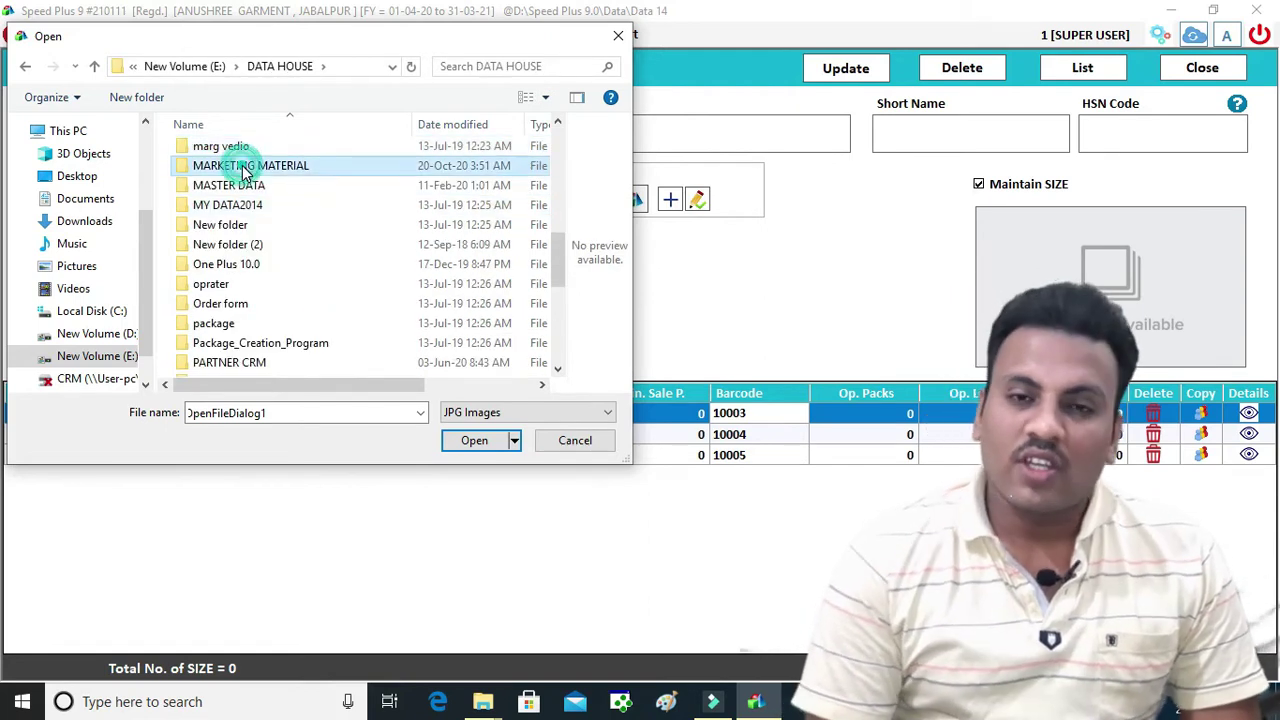
{"action": "double_click", "coordinate": [245, 170]}
{"action": "double_click", "coordinate": [229, 206]}
{"action": "double_click", "coordinate": [272, 245]}
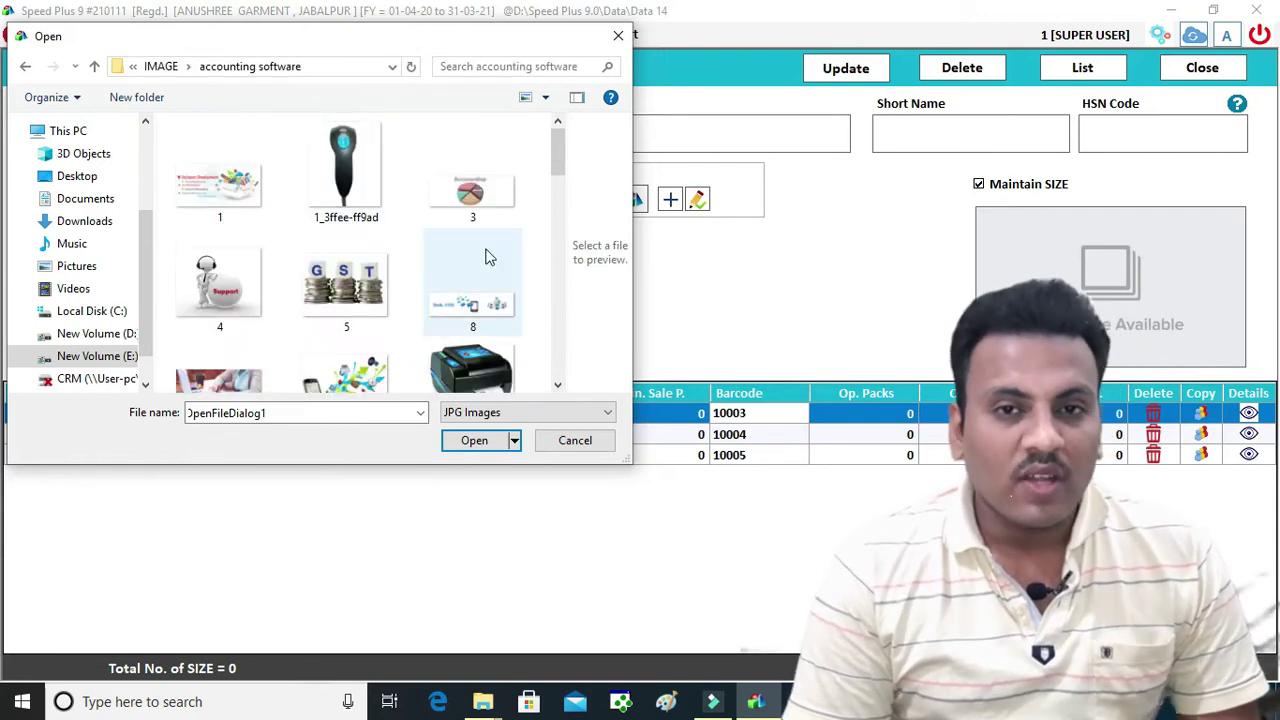
Load image 33 as the NOSTRUM JEANS picture and save the updated item
{"action": "scroll", "coordinate": [440, 268], "scroll_direction": "down", "scroll_amount": 1}
{"action": "scroll", "coordinate": [330, 315], "scroll_direction": "down", "scroll_amount": 2}
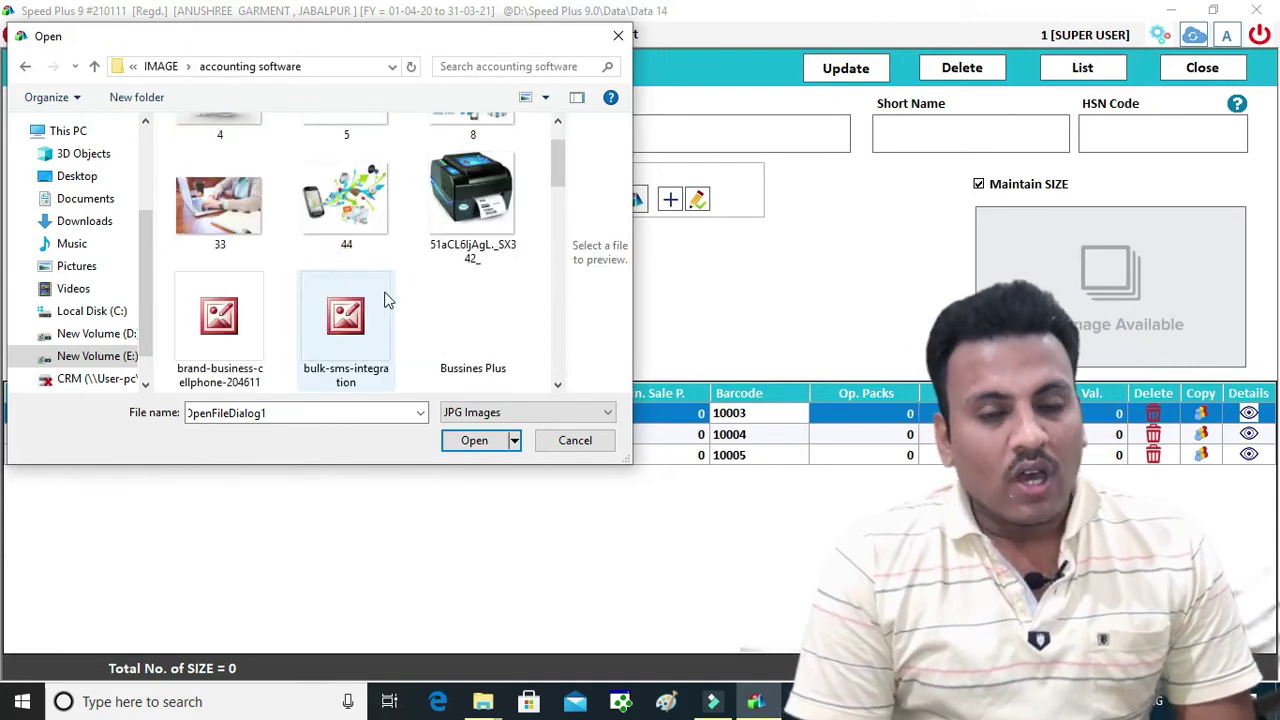
{"action": "left_click", "coordinate": [219, 205]}
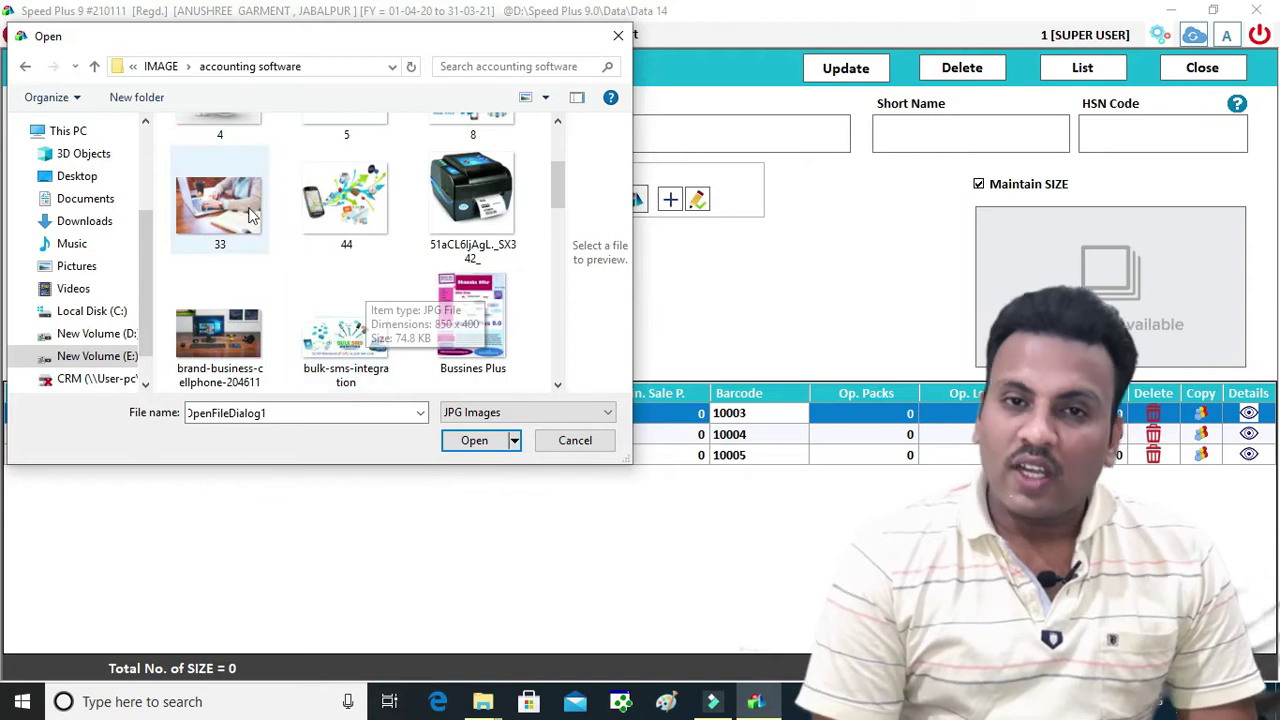
{"action": "left_click", "coordinate": [478, 441]}
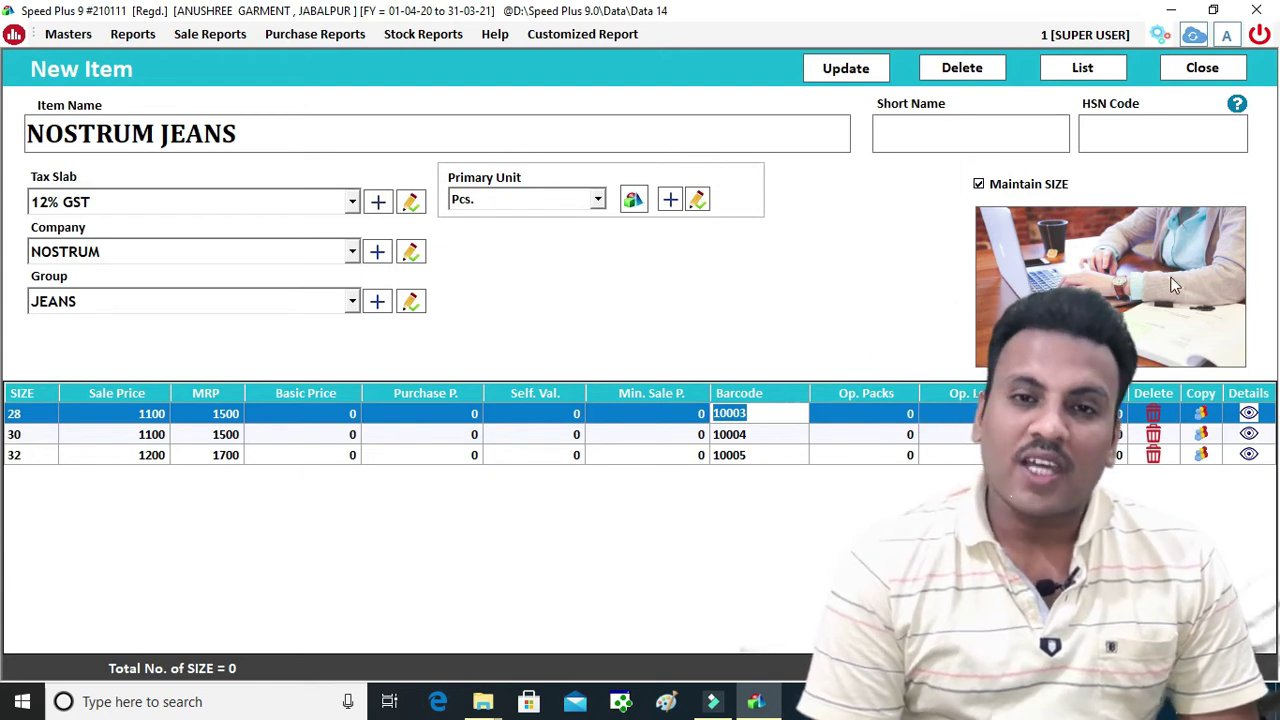
{"action": "left_click", "coordinate": [840, 69]}
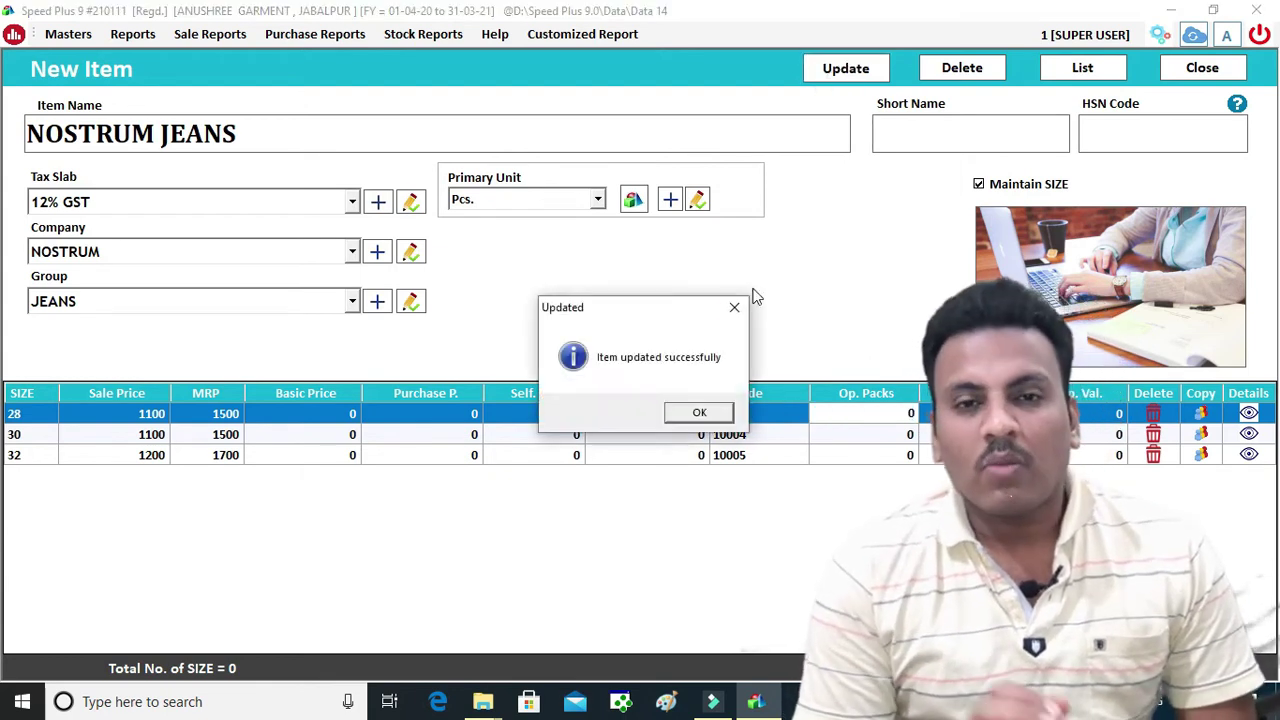
{"action": "left_click", "coordinate": [700, 412]}
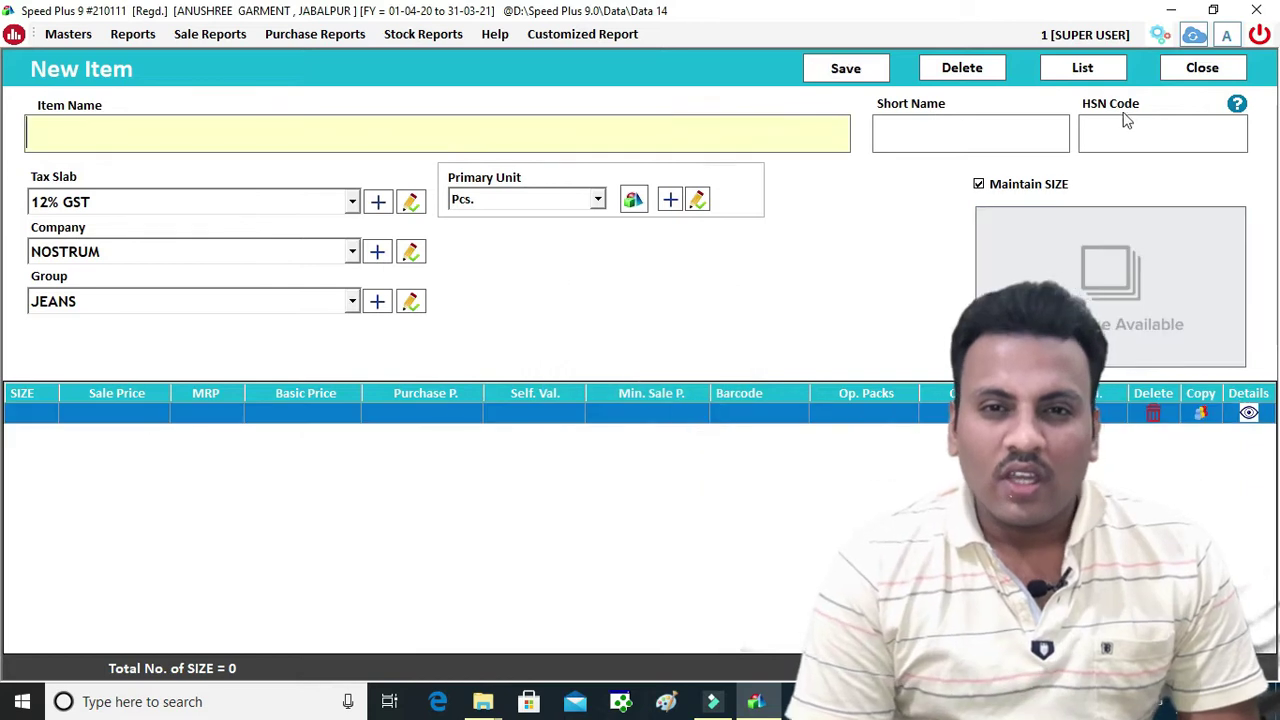
Close the New Item form, refresh the dashboard, and start a new purchase under Purchases
{"action": "left_click", "coordinate": [1186, 69]}
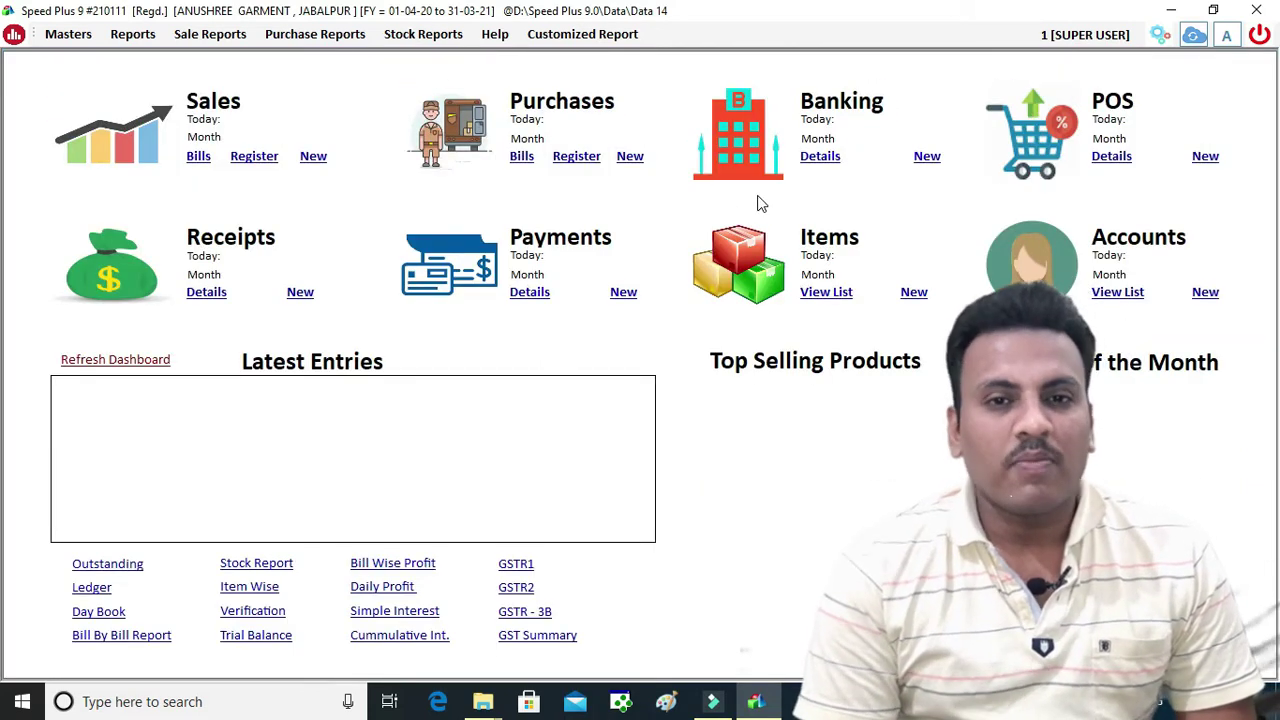
{"action": "left_click", "coordinate": [113, 366]}
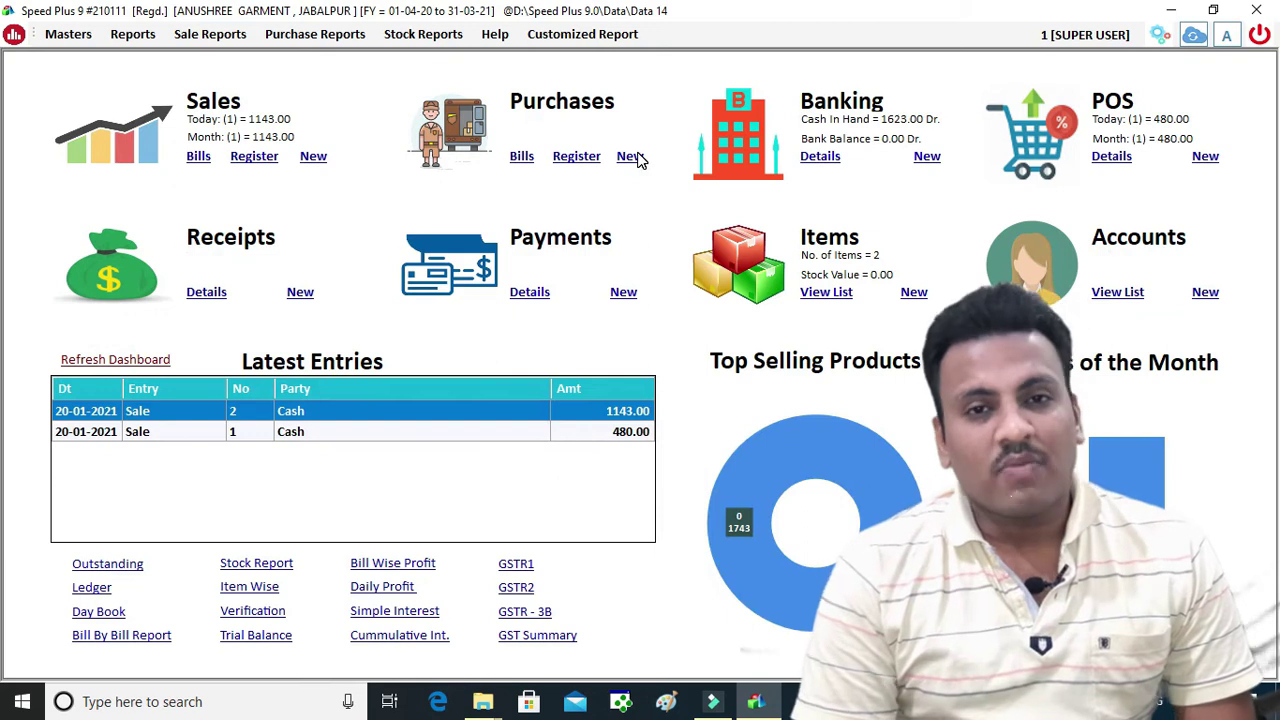
{"action": "left_click", "coordinate": [637, 158]}
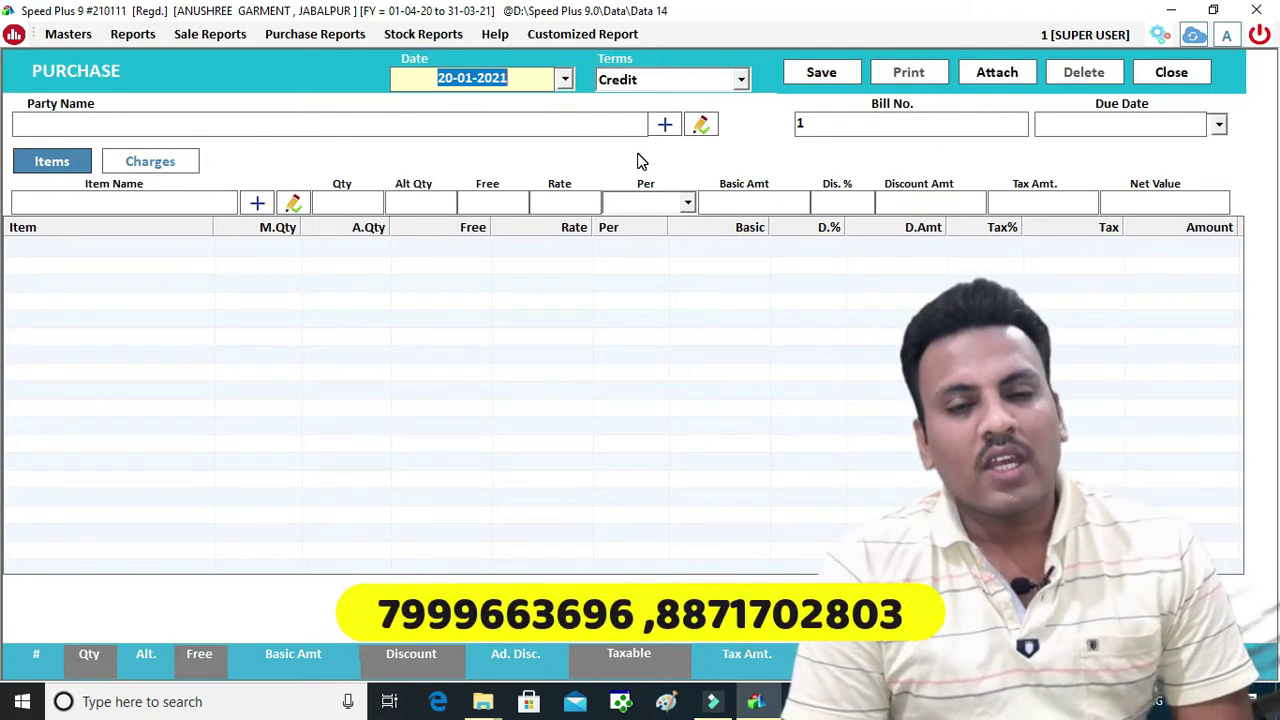
Keep the purchase date 20-01-2021, select Credit terms, and advance to Party Name
{"action": "left_click_drag", "start_coordinate": [512, 77], "coordinate": [430, 80]}
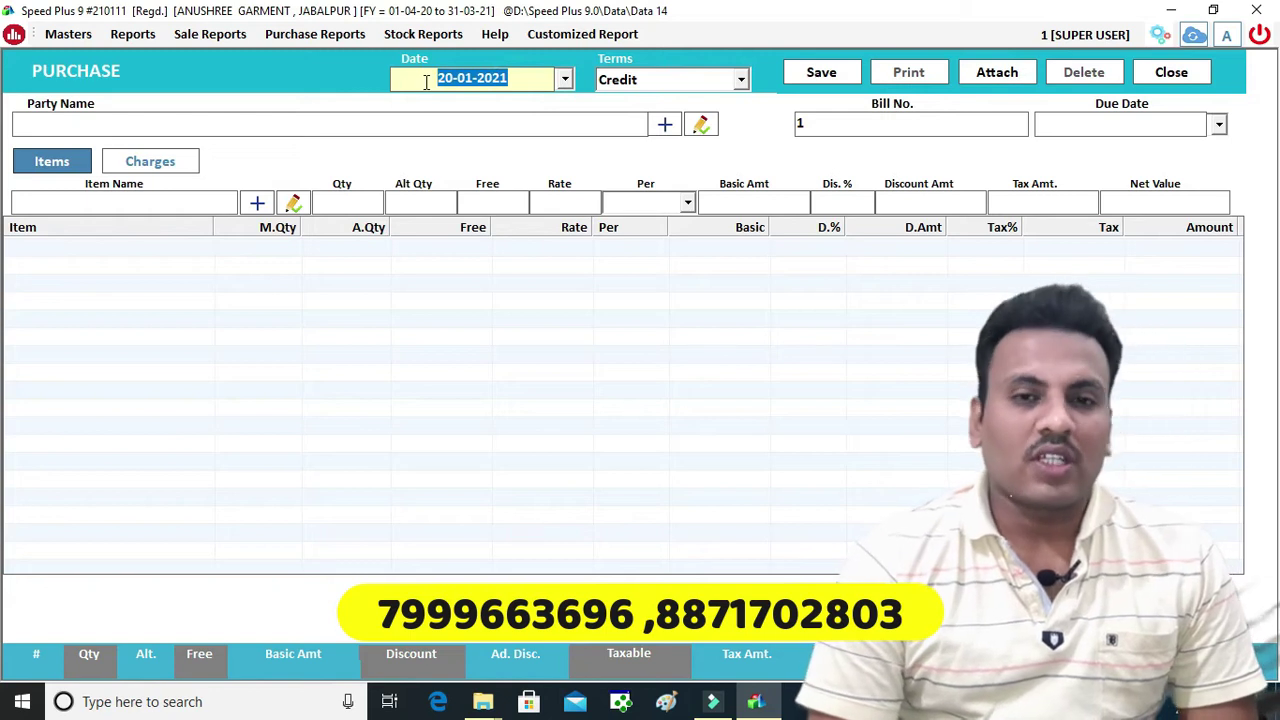
{"action": "key", "text": "Return"}
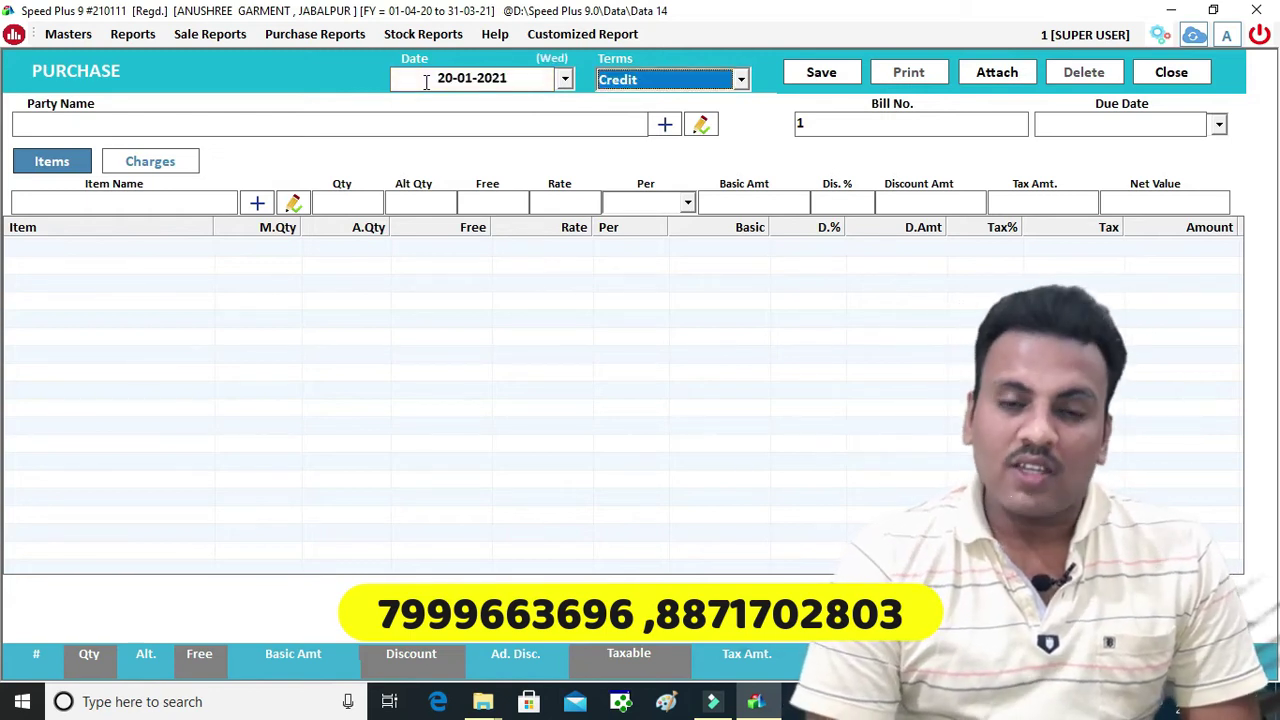
{"action": "left_click", "coordinate": [651, 83]}
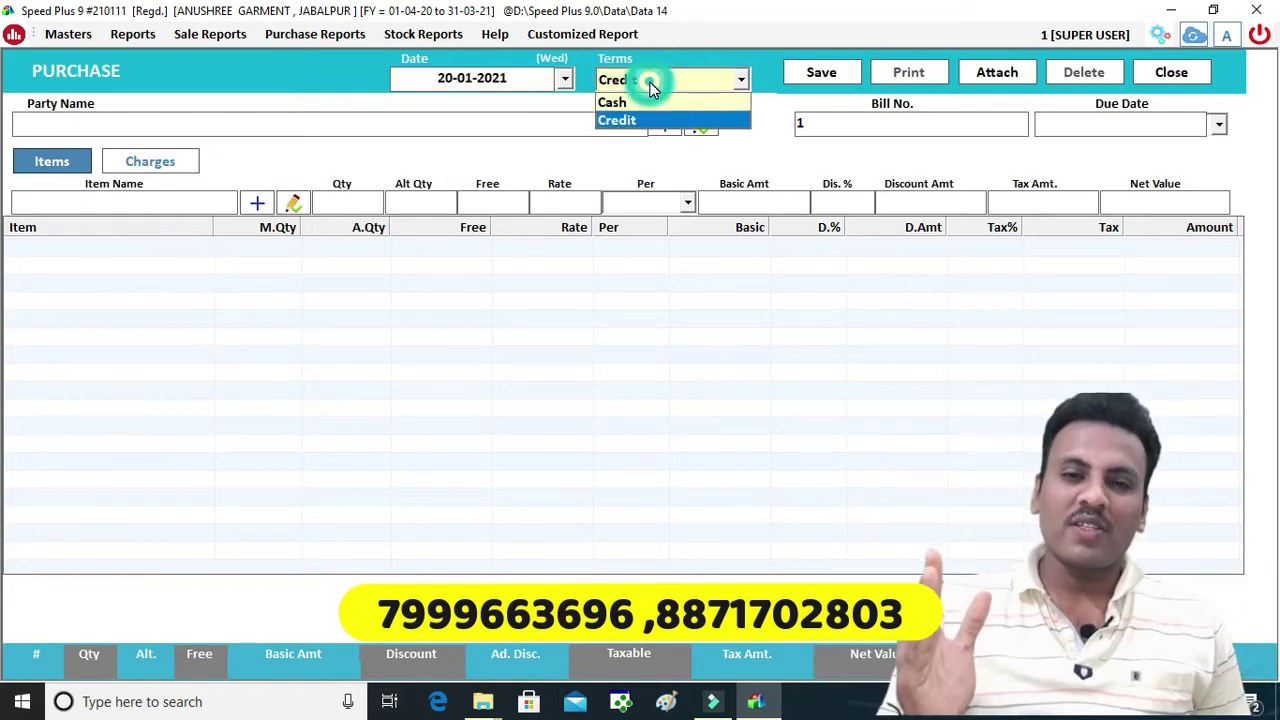
{"action": "left_click", "coordinate": [655, 121]}
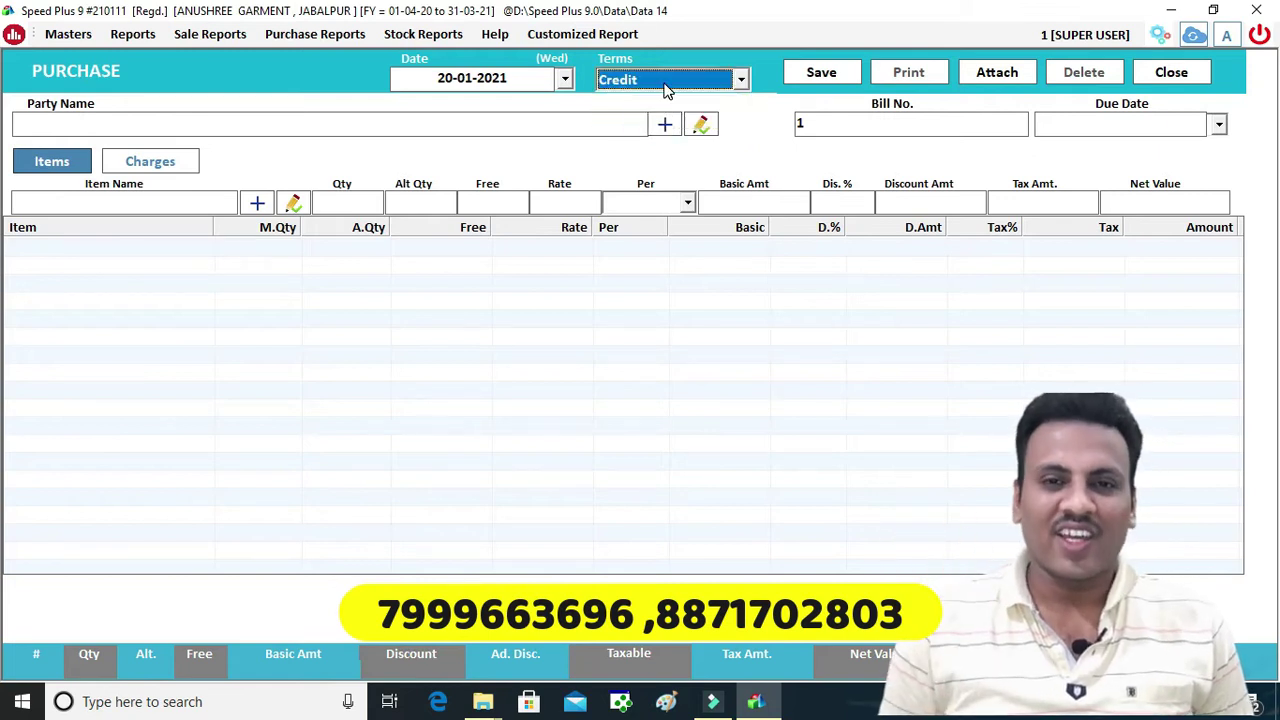
{"action": "key", "text": "Return"}
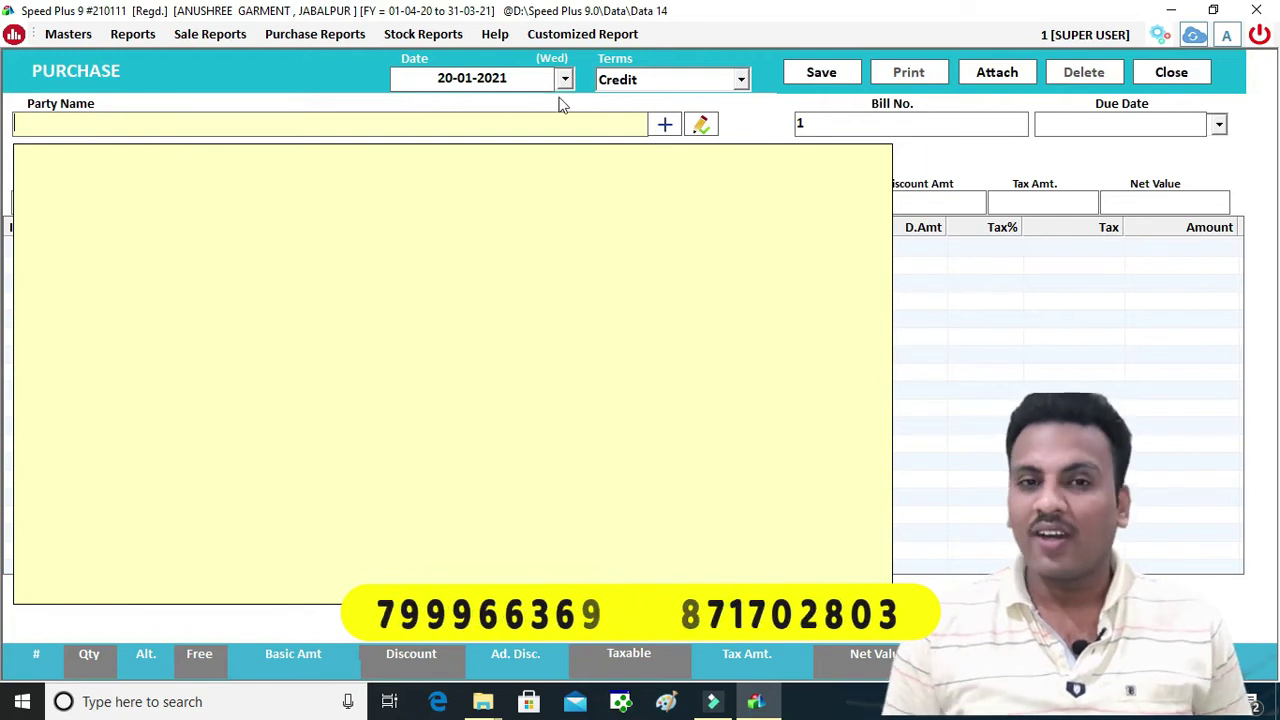
Open the Create Account form with the + button beside Party Name
{"action": "left_click", "coordinate": [664, 124]}
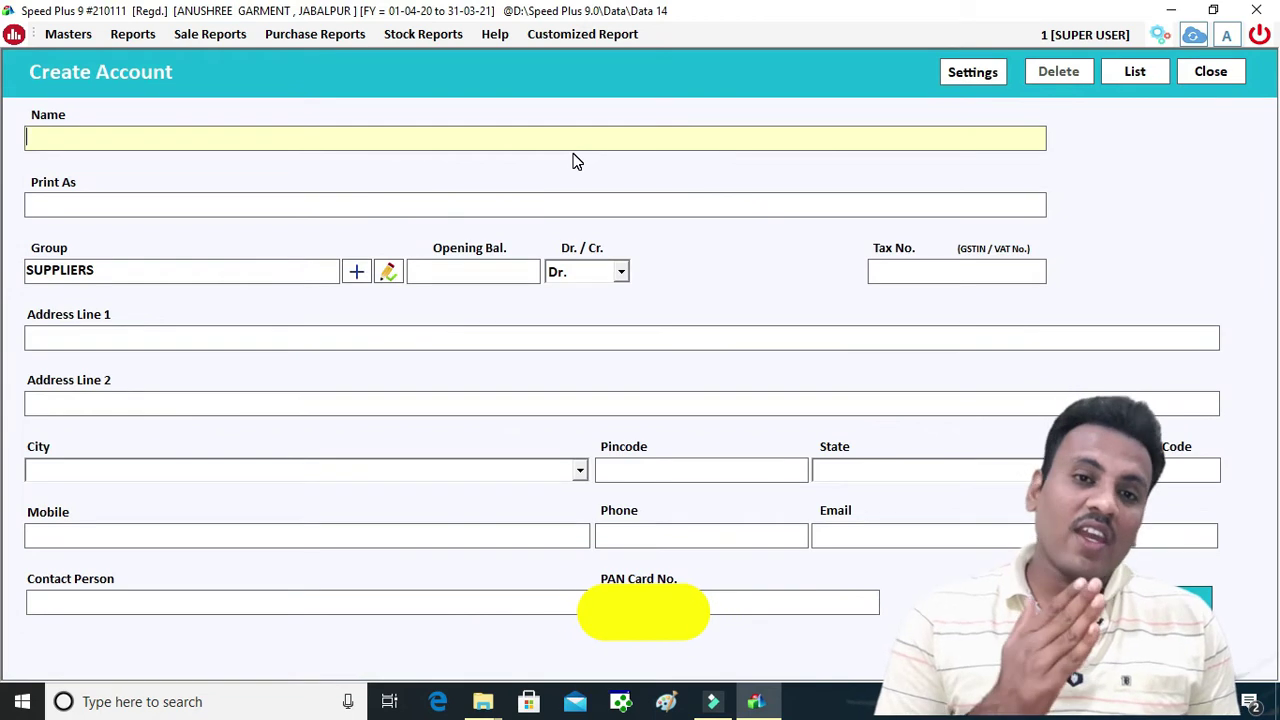
Enter the supplier's name and GSTIN, letting the state details auto-fill
{"action": "type", "text": "RAJESH GA"}
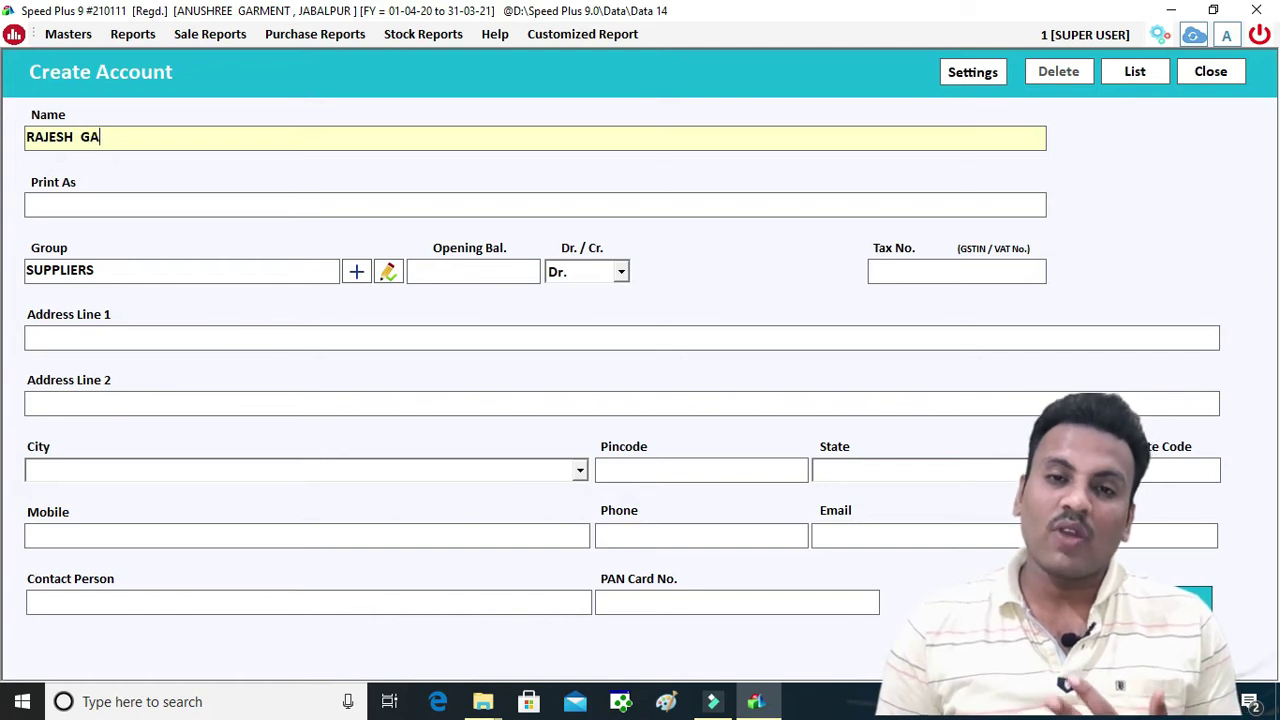
{"action": "key", "text": "Return"}
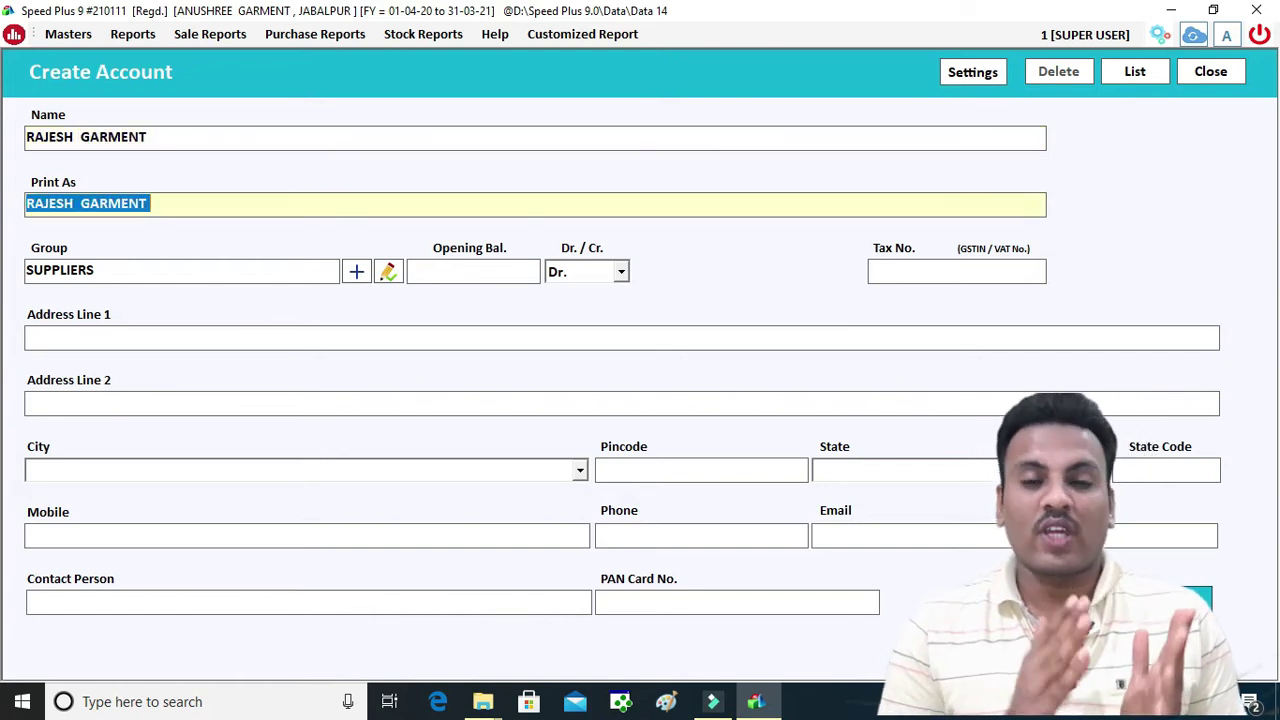
{"action": "key", "text": "Return"}
{"action": "key", "text": "Return"}
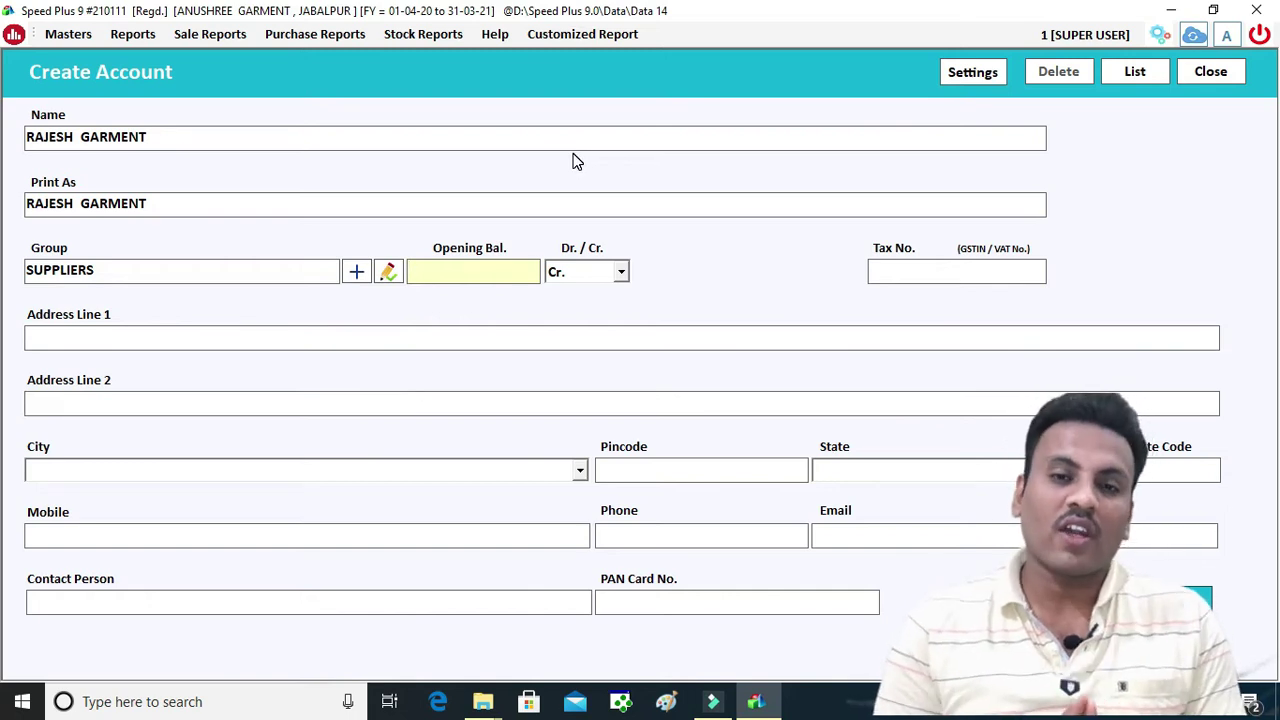
{"action": "key", "text": "Return"}
{"action": "key", "text": "Return"}
{"action": "type", "text": "23JSHDKAJDSAS"}
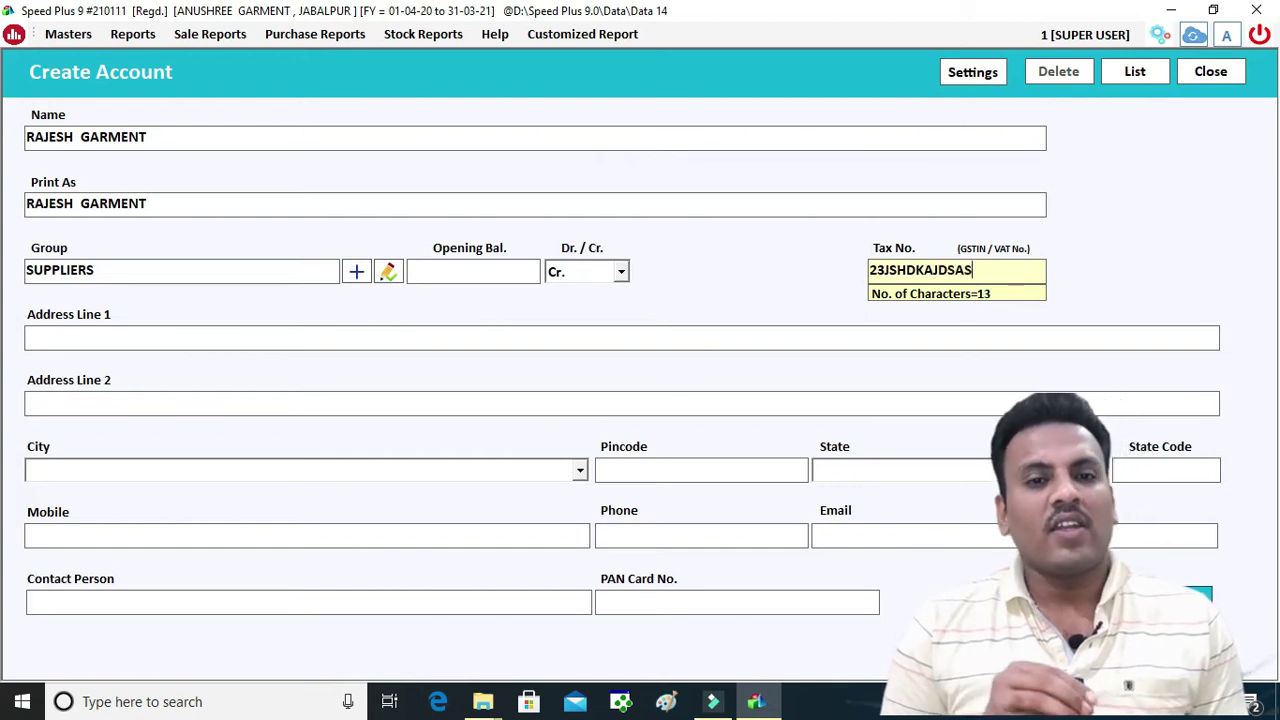
{"action": "key", "text": "Return"}
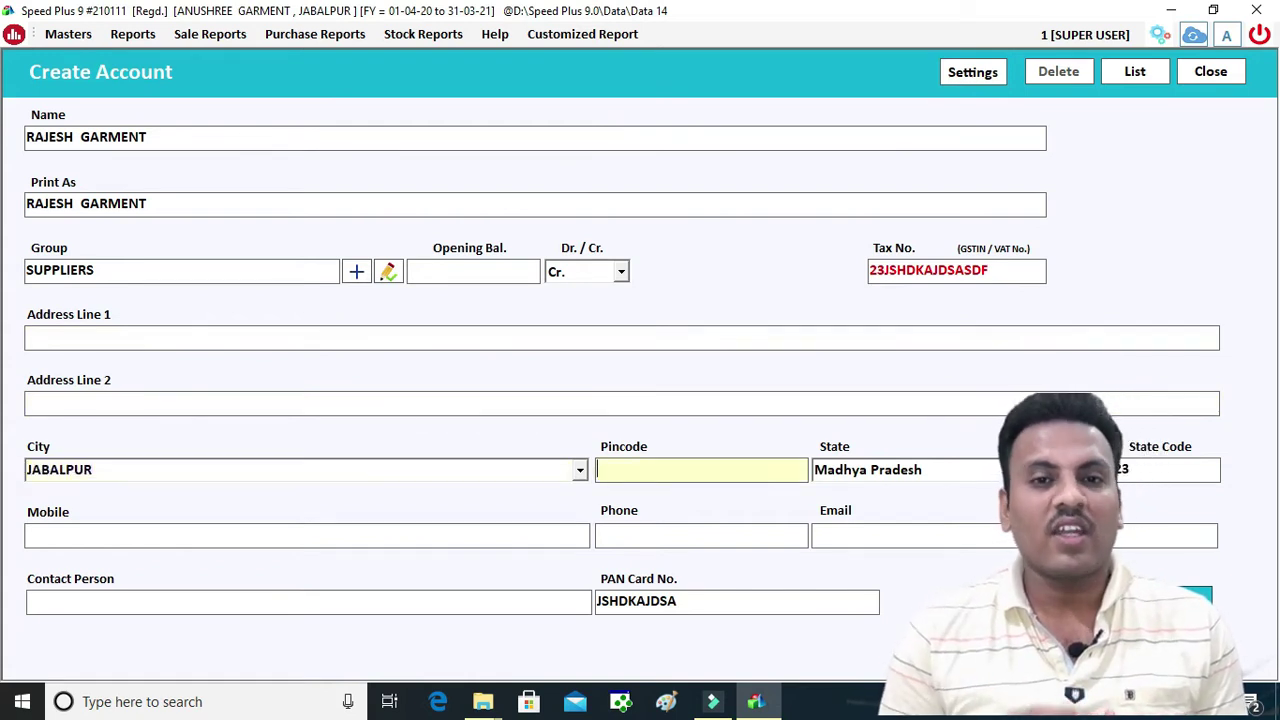
Fill in the supplier's mobile number and save the new account
{"action": "key", "text": "Return"}
{"action": "key", "text": "Return"}
{"action": "key", "text": "Return"}
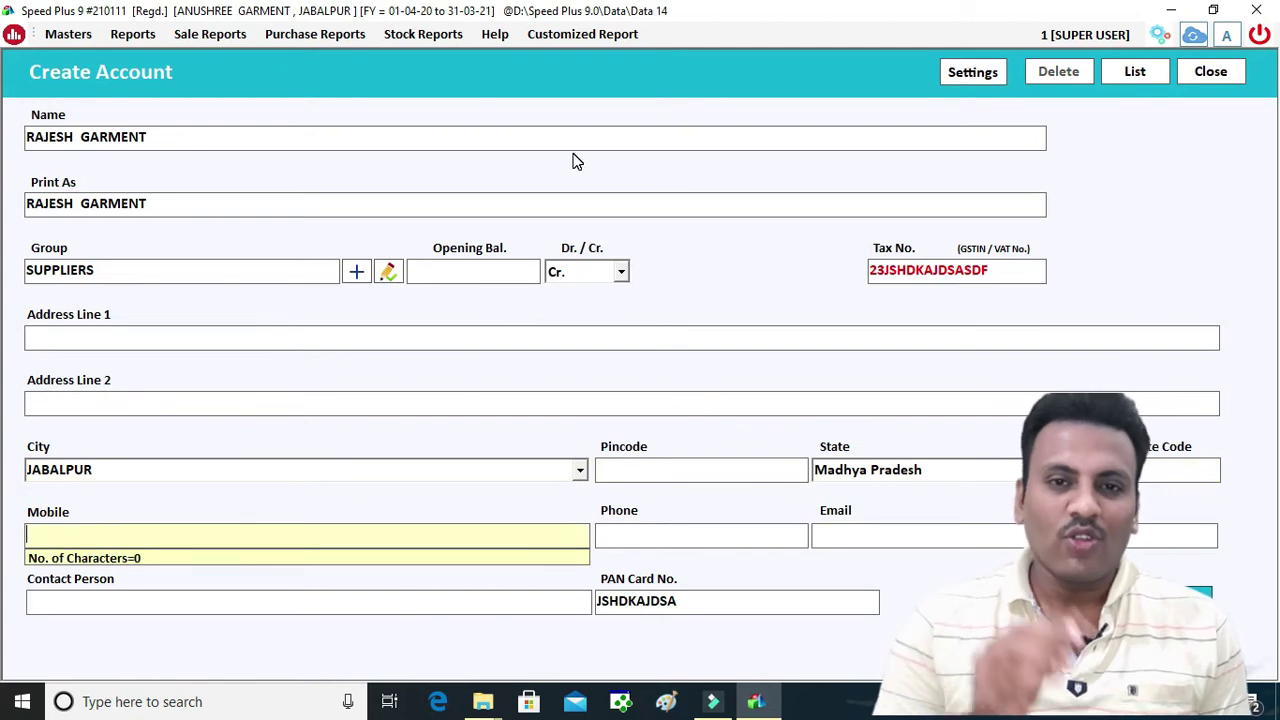
{"action": "key", "text": "Return"}
{"action": "key", "text": "shift+Tab"}
{"action": "type", "text": "23"}
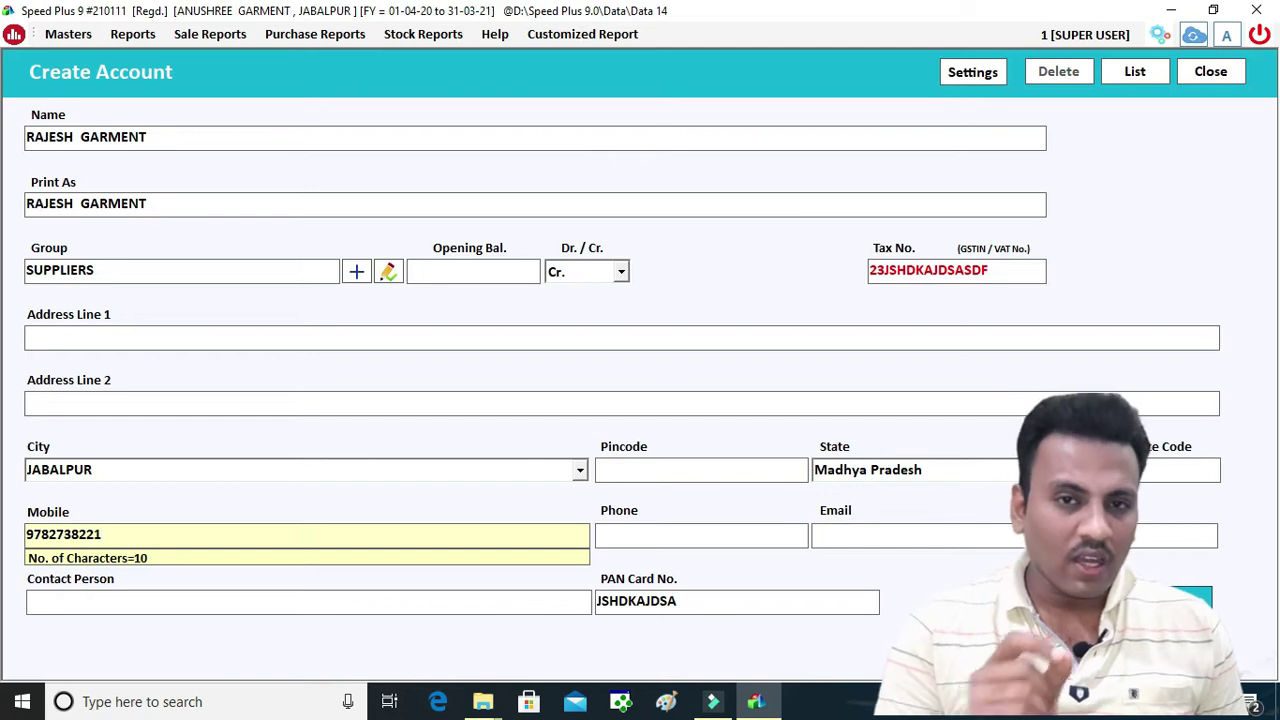
{"action": "key", "text": "Tab"}
{"action": "key", "text": "Return"}
{"action": "key", "text": "Return"}
{"action": "key", "text": "Return"}
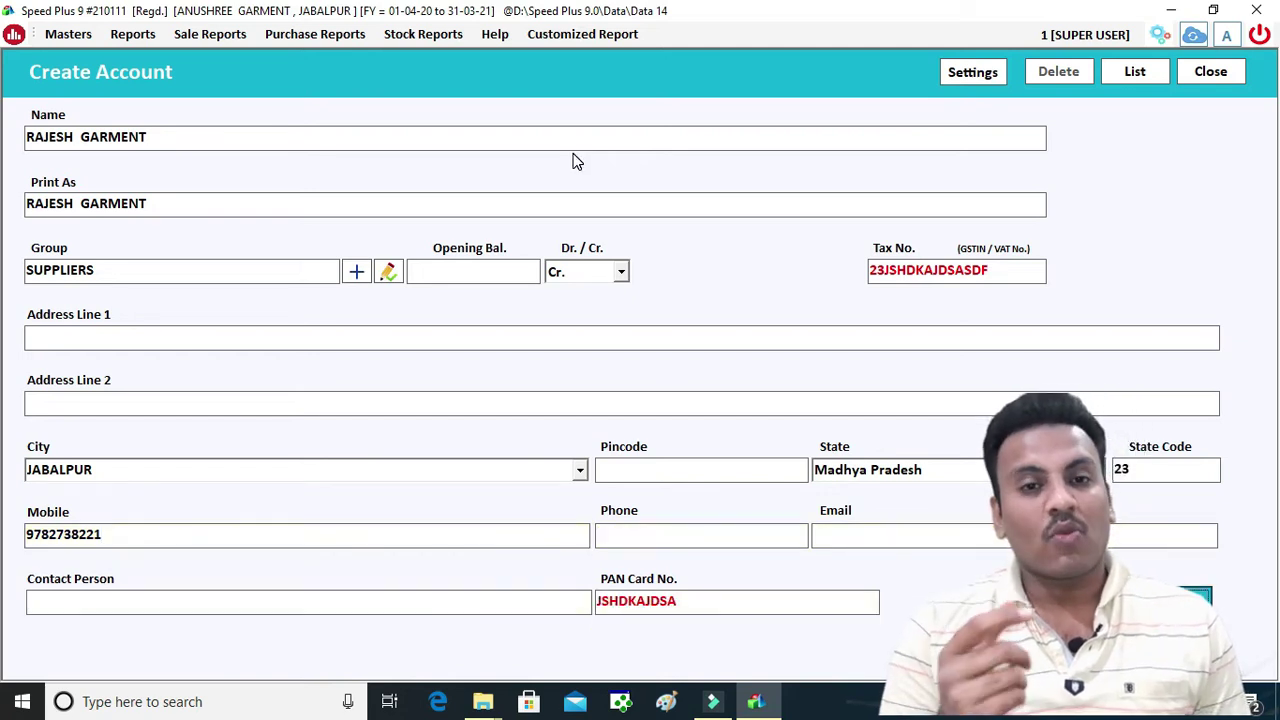
{"action": "key", "text": "Return"}
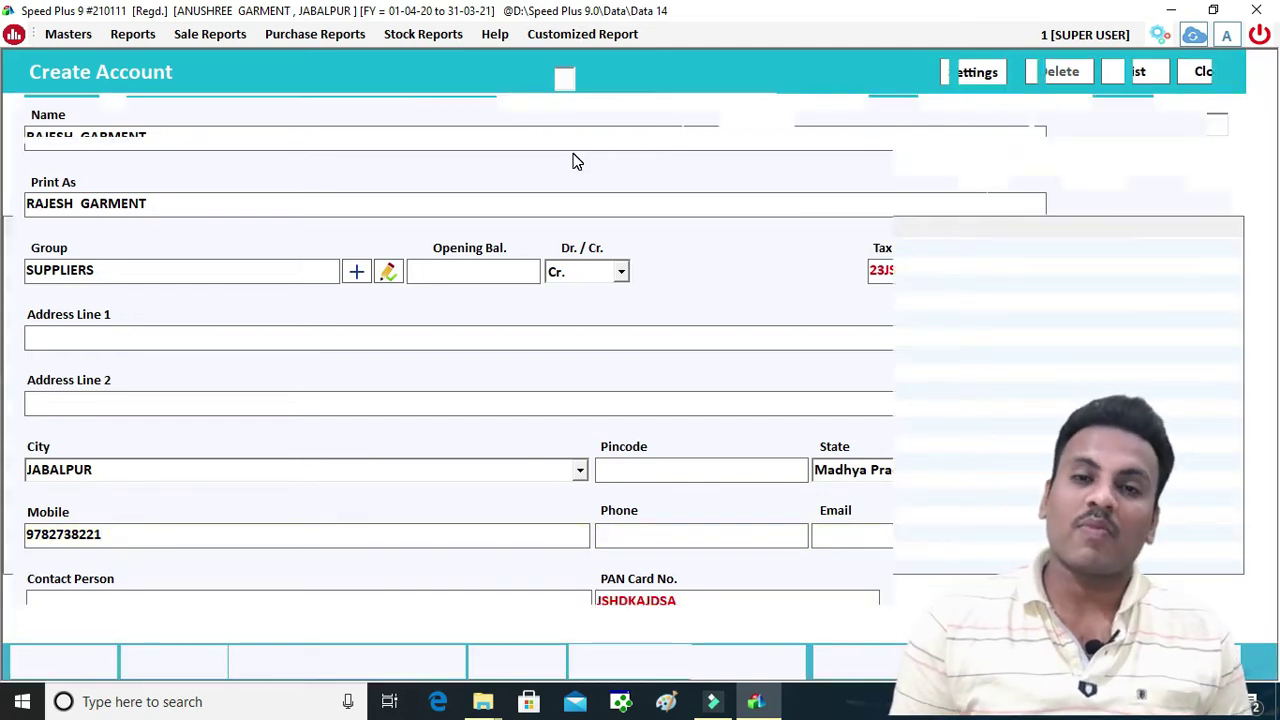
Accept the new supplier as party and enter the supplier's bill number, skipping the due date
{"action": "key", "text": "Return"}
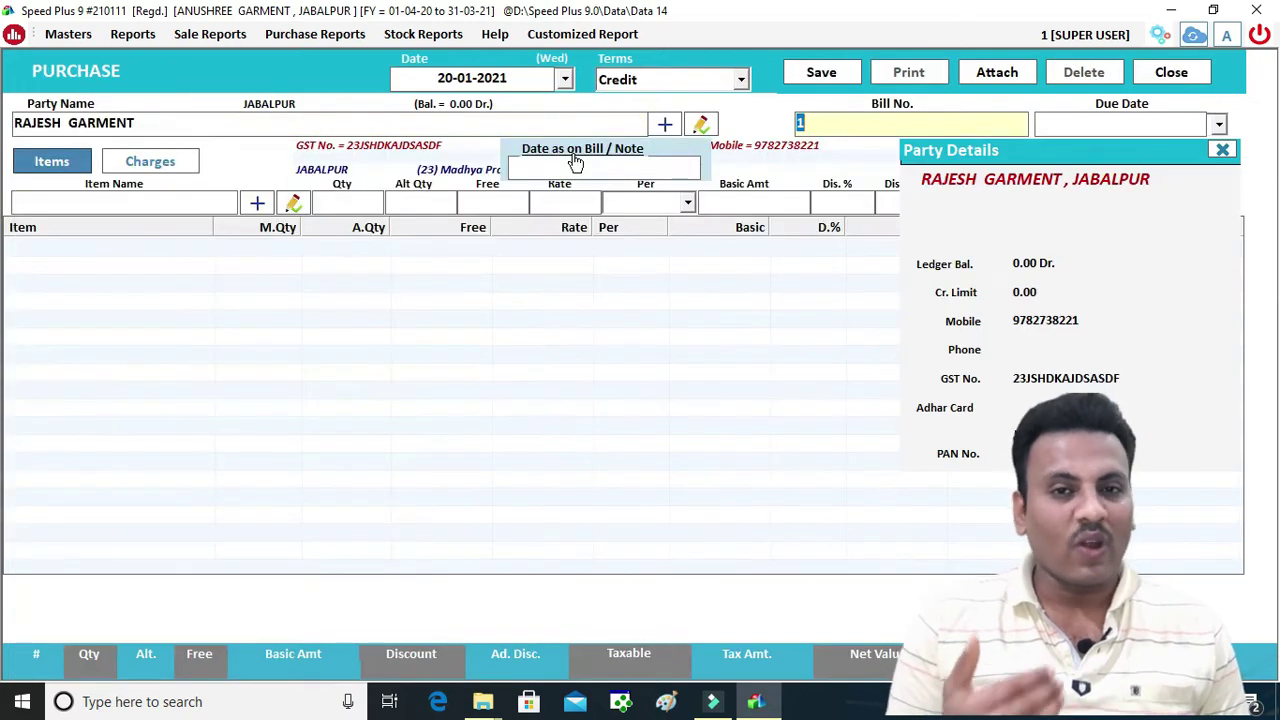
{"action": "type", "text": "28738"}
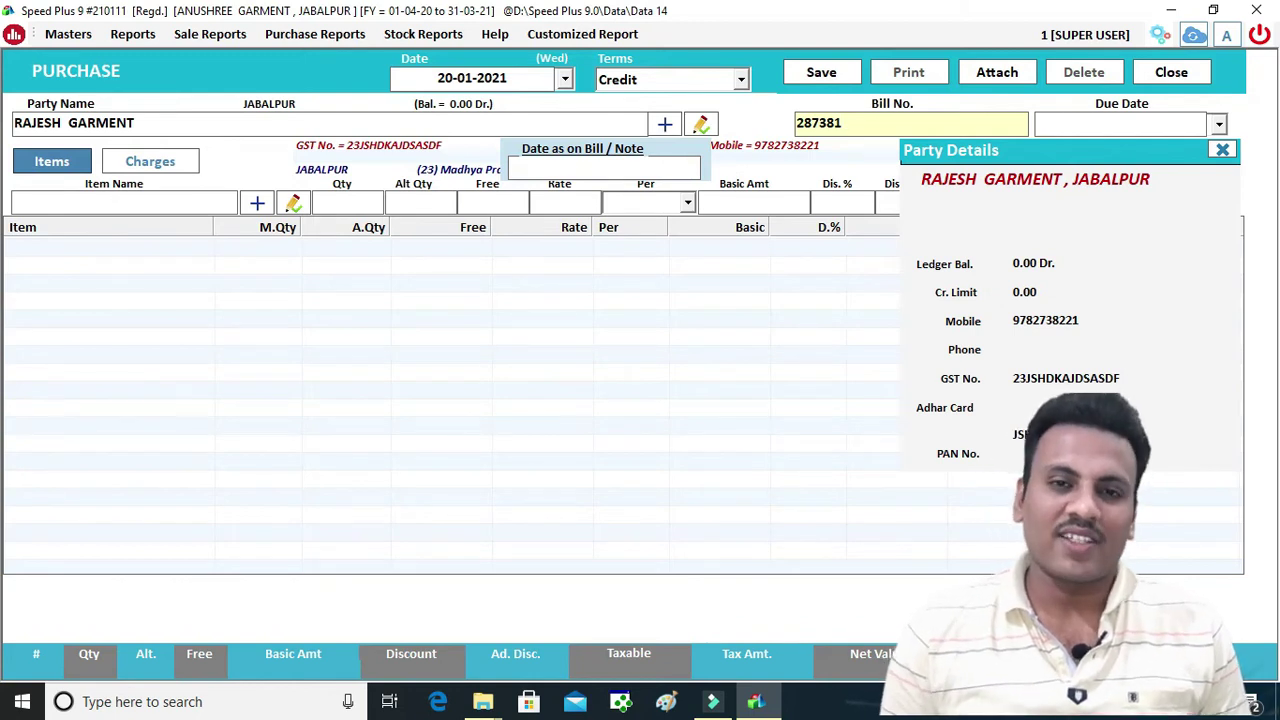
{"action": "key", "text": "Return"}
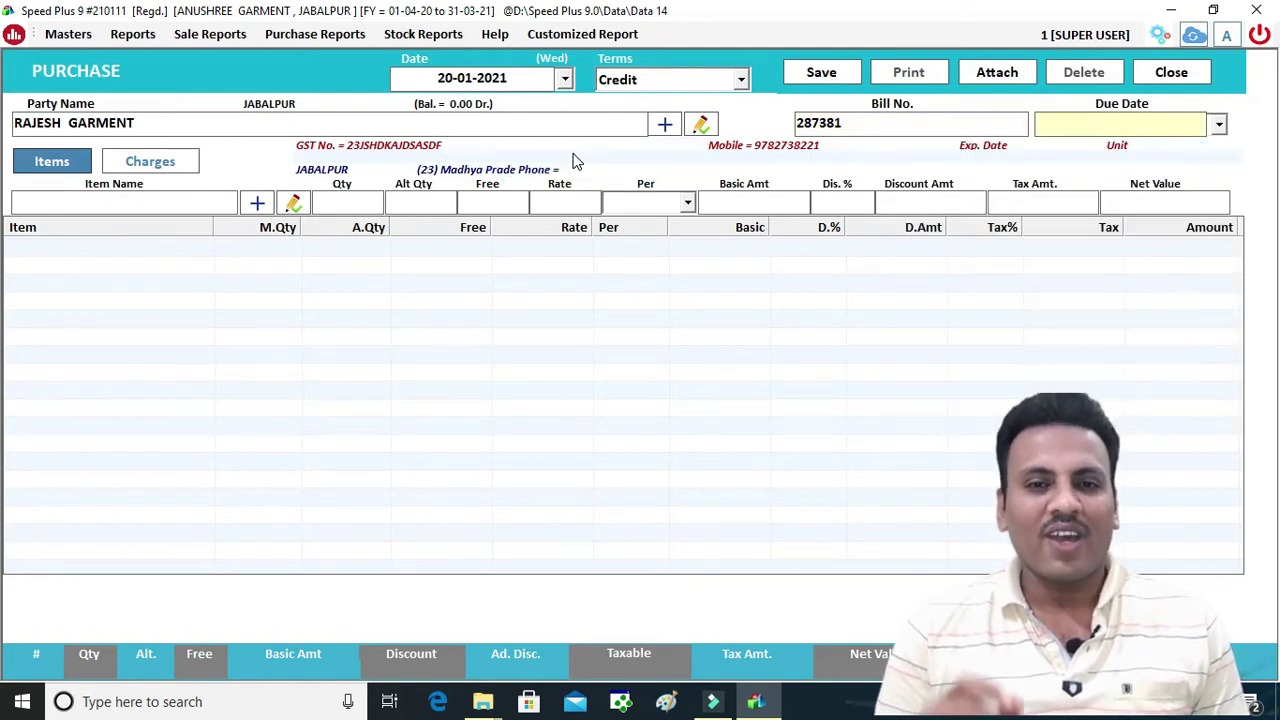
{"action": "key", "text": "Return"}
Add NOSTRUM JEANS size 28, 6 Pcs at rate 700, to the purchase bill
{"action": "key", "text": "Return"}
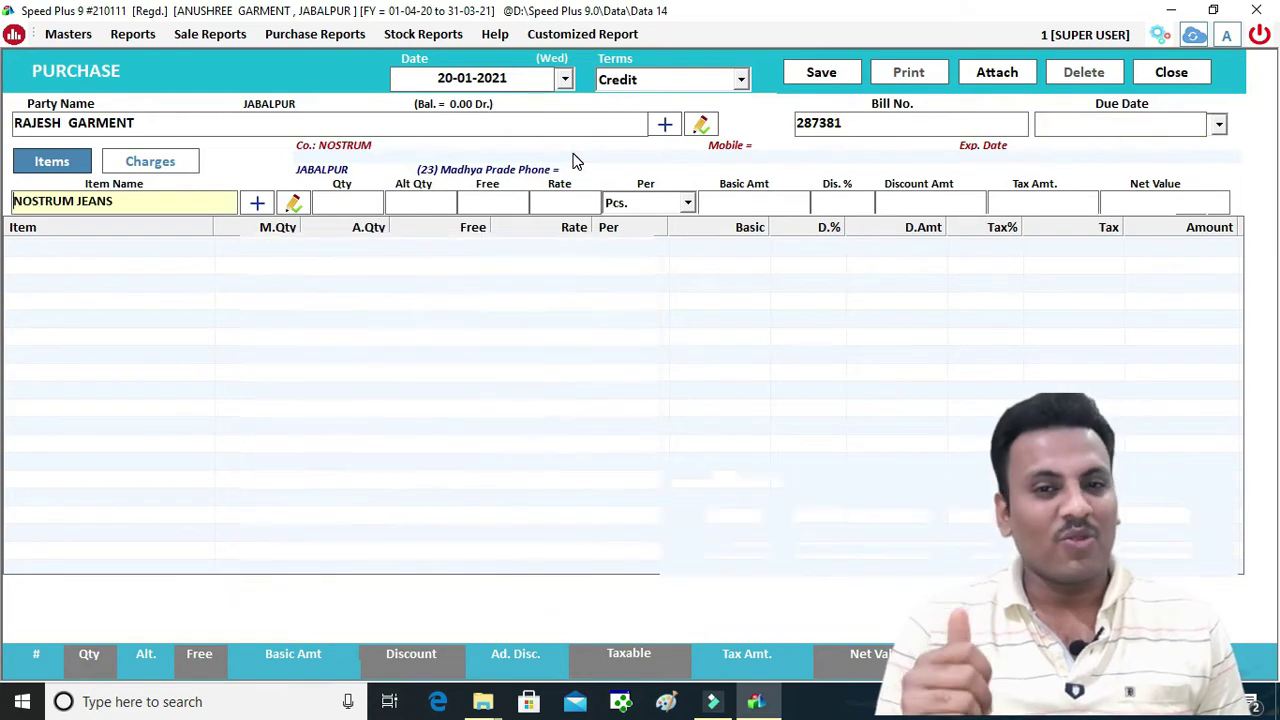
{"action": "key", "text": "Return"}
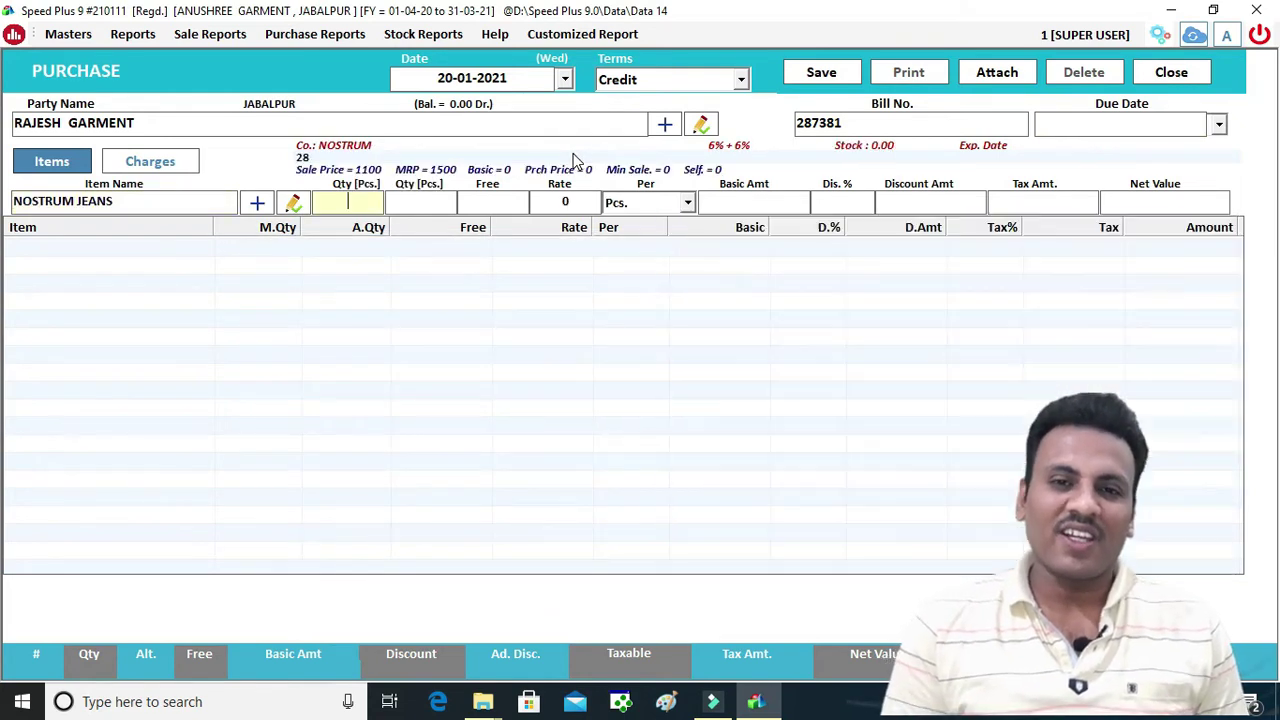
{"action": "type", "text": "6"}
{"action": "key", "text": "Return"}
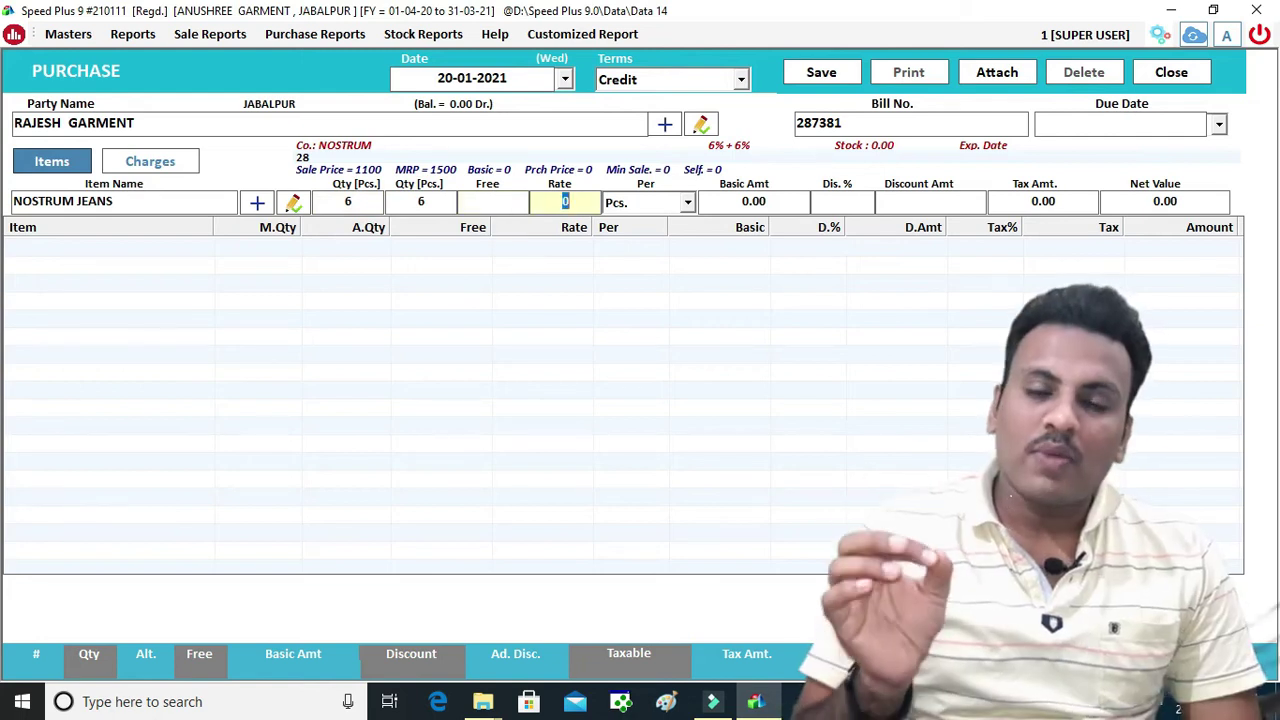
{"action": "type", "text": "700"}
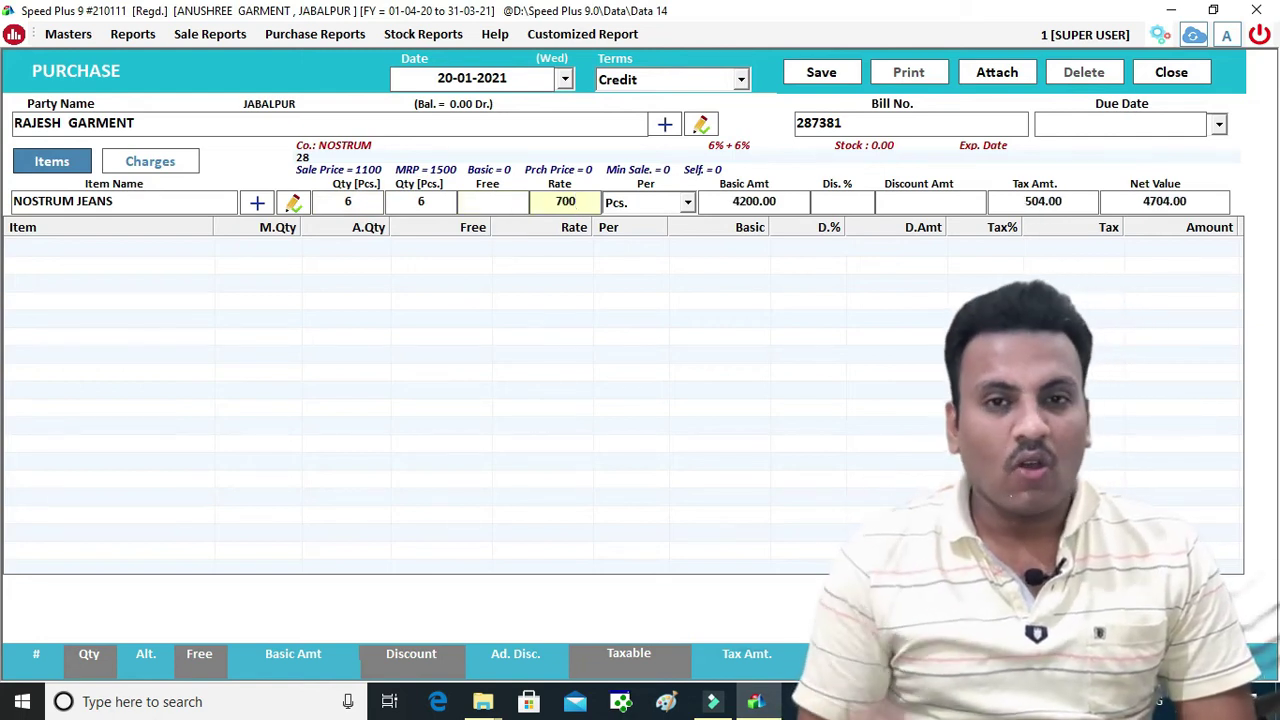
{"action": "key", "text": "BackSpace"}
{"action": "key", "text": "BackSpace"}
{"action": "key", "text": "BackSpace"}
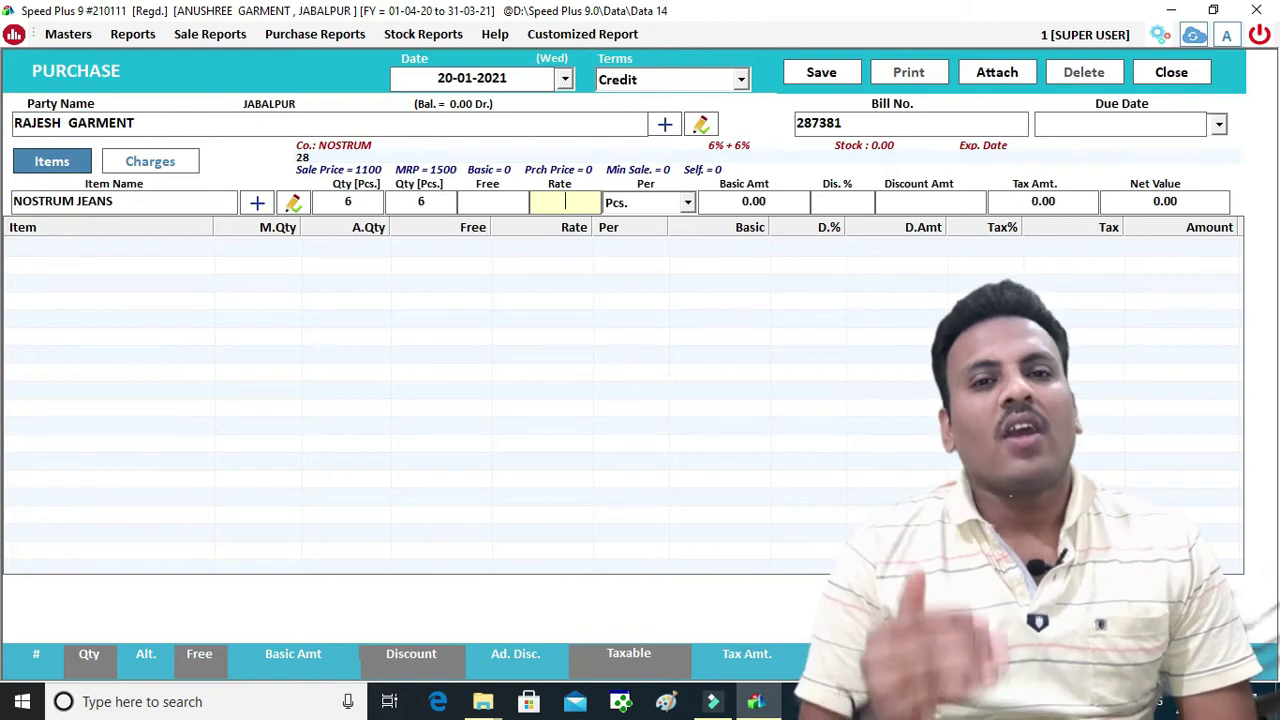
{"action": "type", "text": "700"}
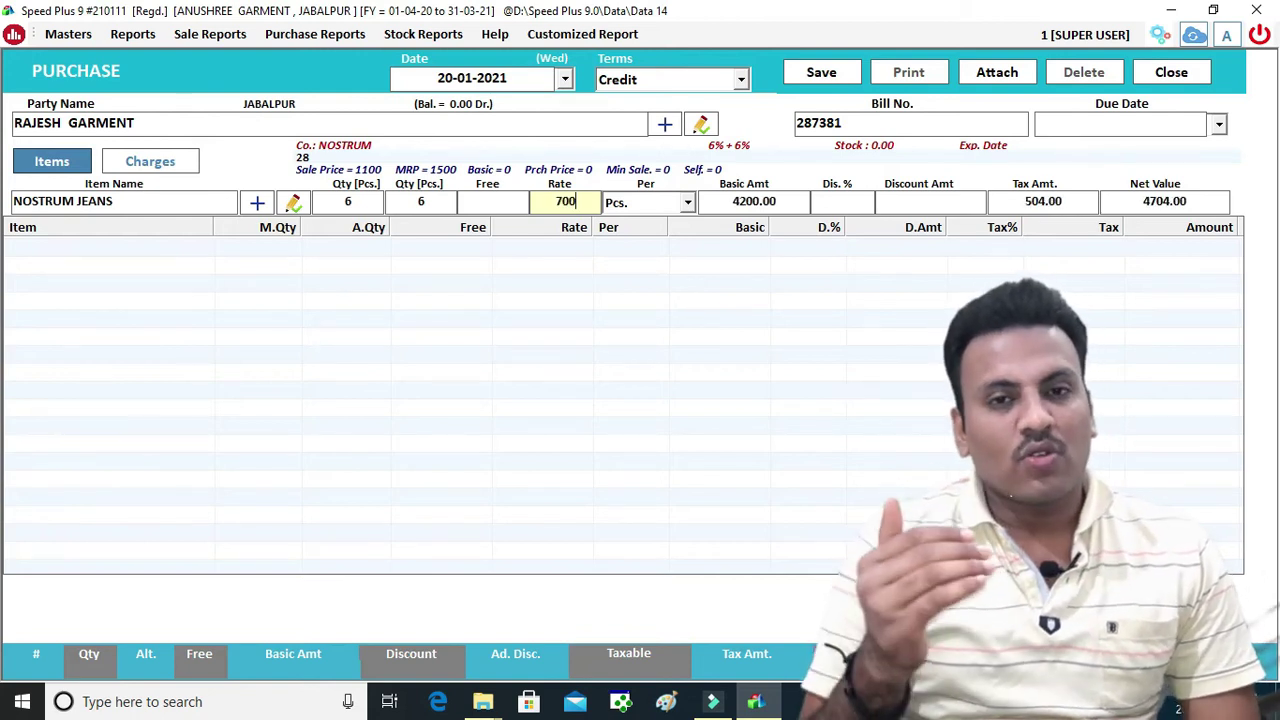
{"action": "key", "text": "Return"}
{"action": "key", "text": "Return"}
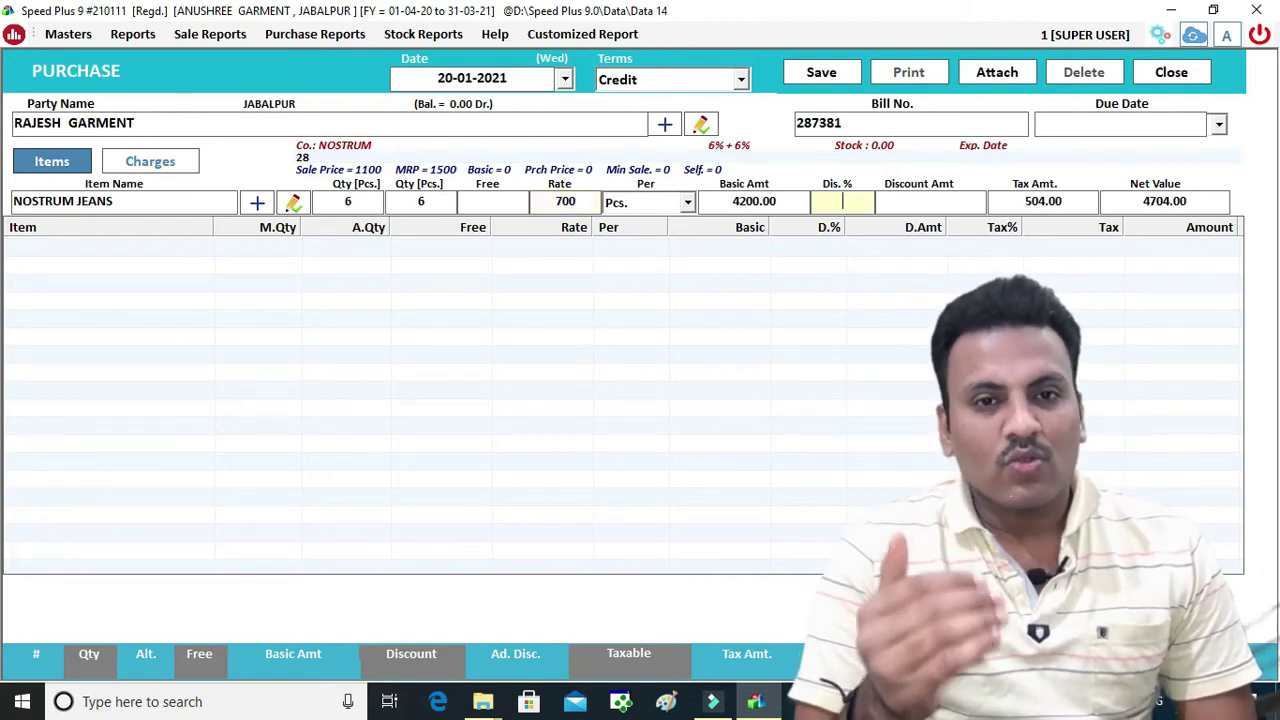
{"action": "key", "text": "Return"}
{"action": "key", "text": "Return"}
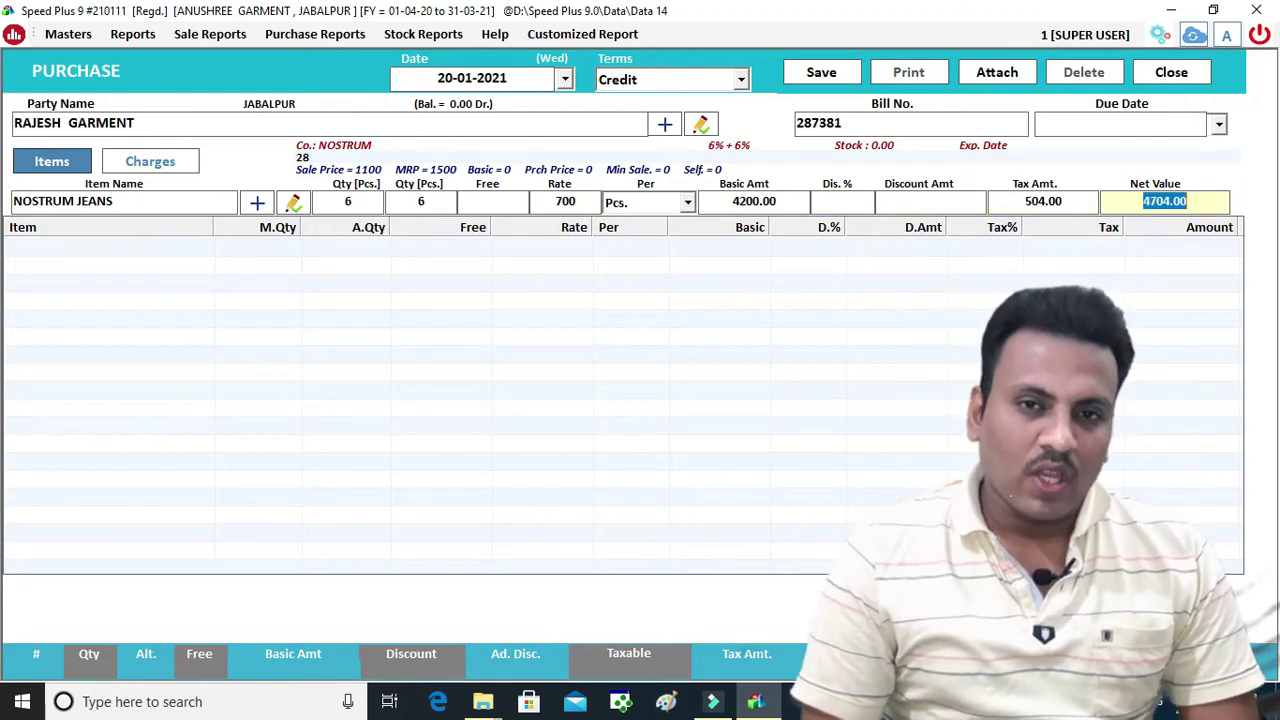
{"action": "key", "text": "Return"}
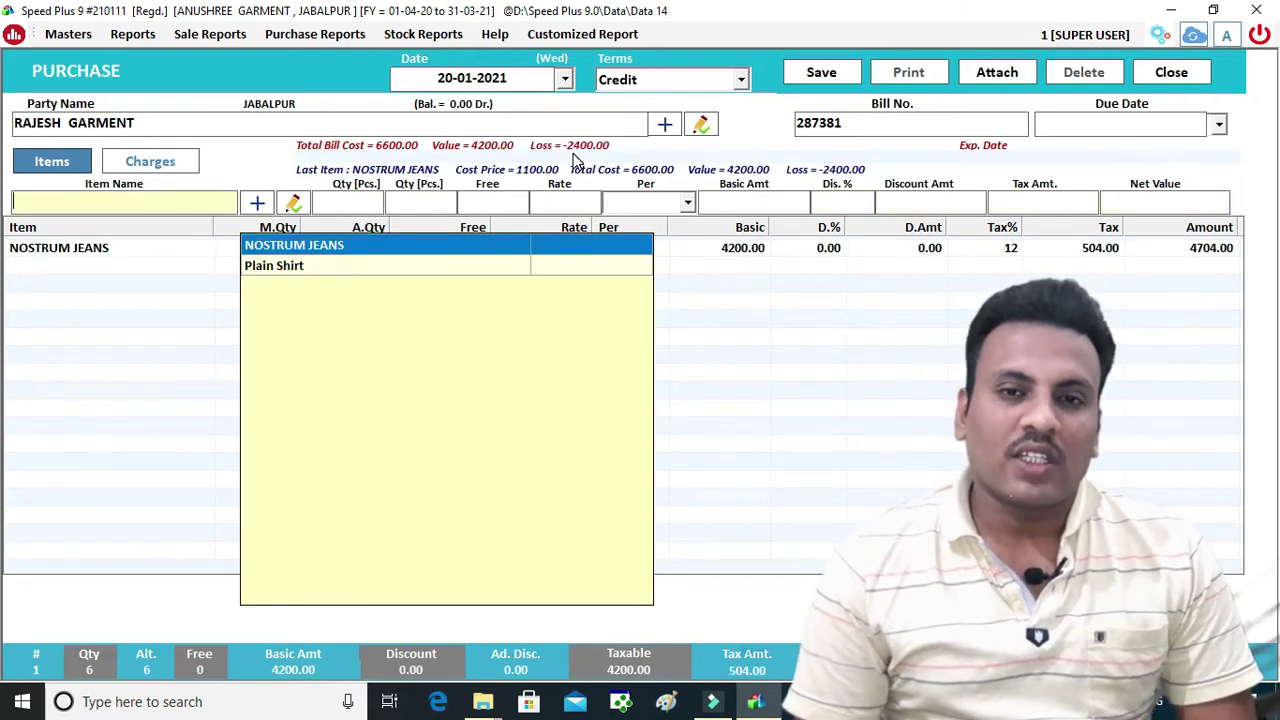
{"action": "key", "text": "Return"}
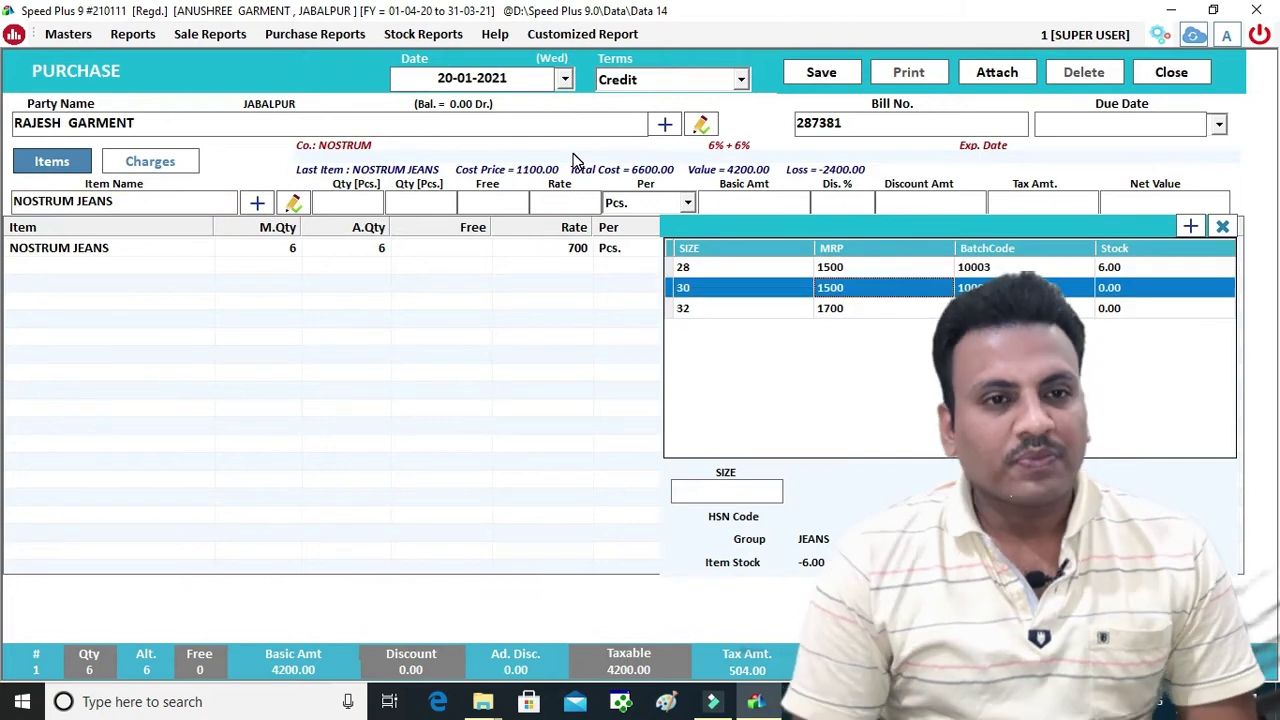
Add NOSTRUM JEANS size 30, 6 Pcs at rate 889
{"action": "key", "text": "Return"}
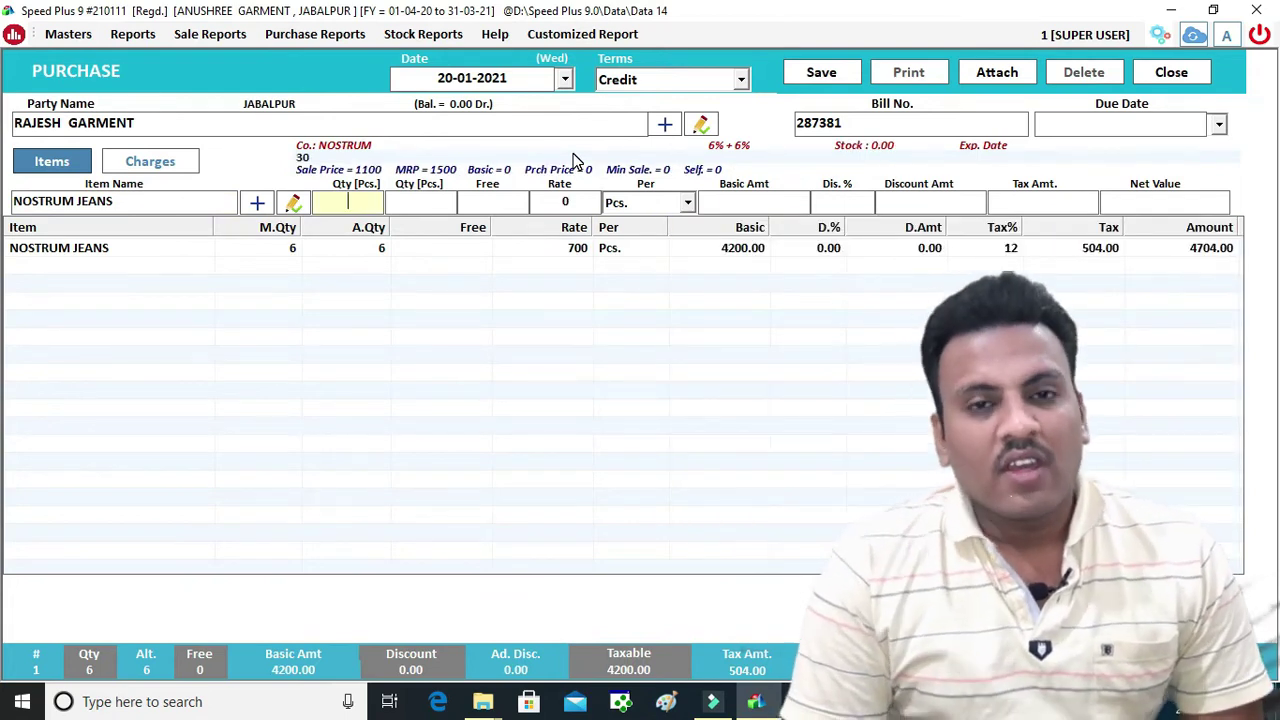
{"action": "type", "text": "6"}
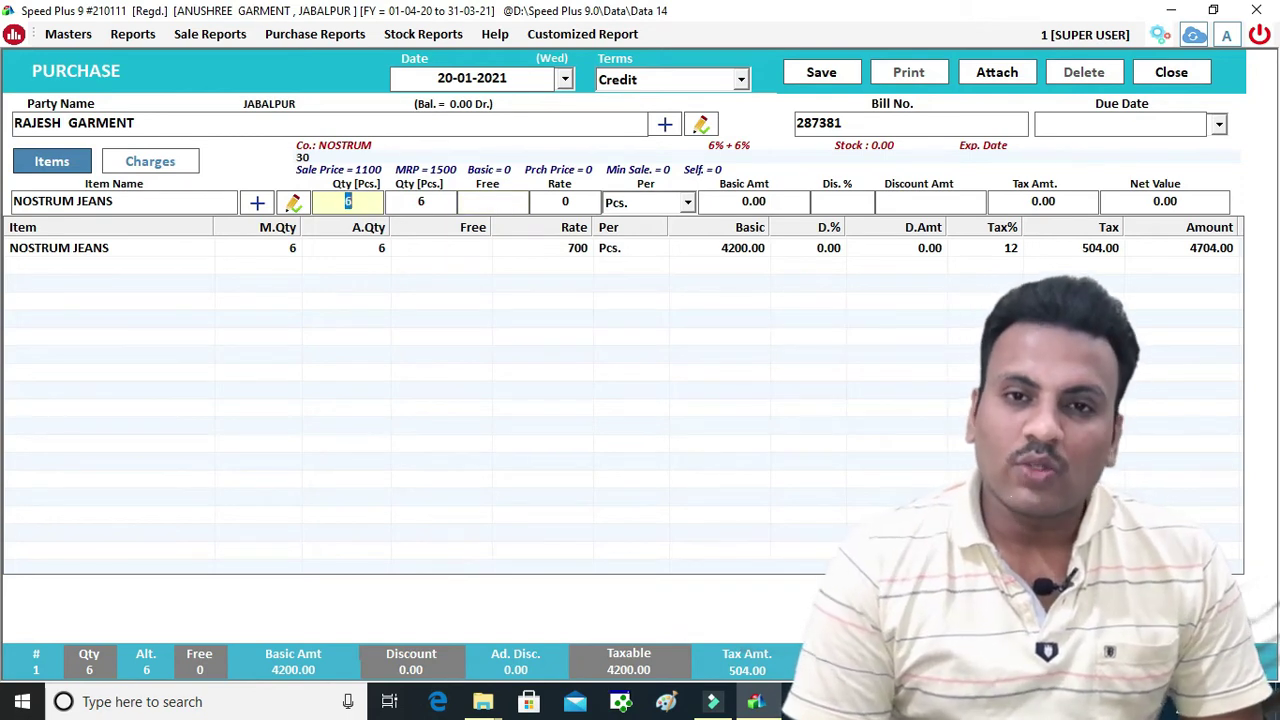
{"action": "type", "text": "889"}
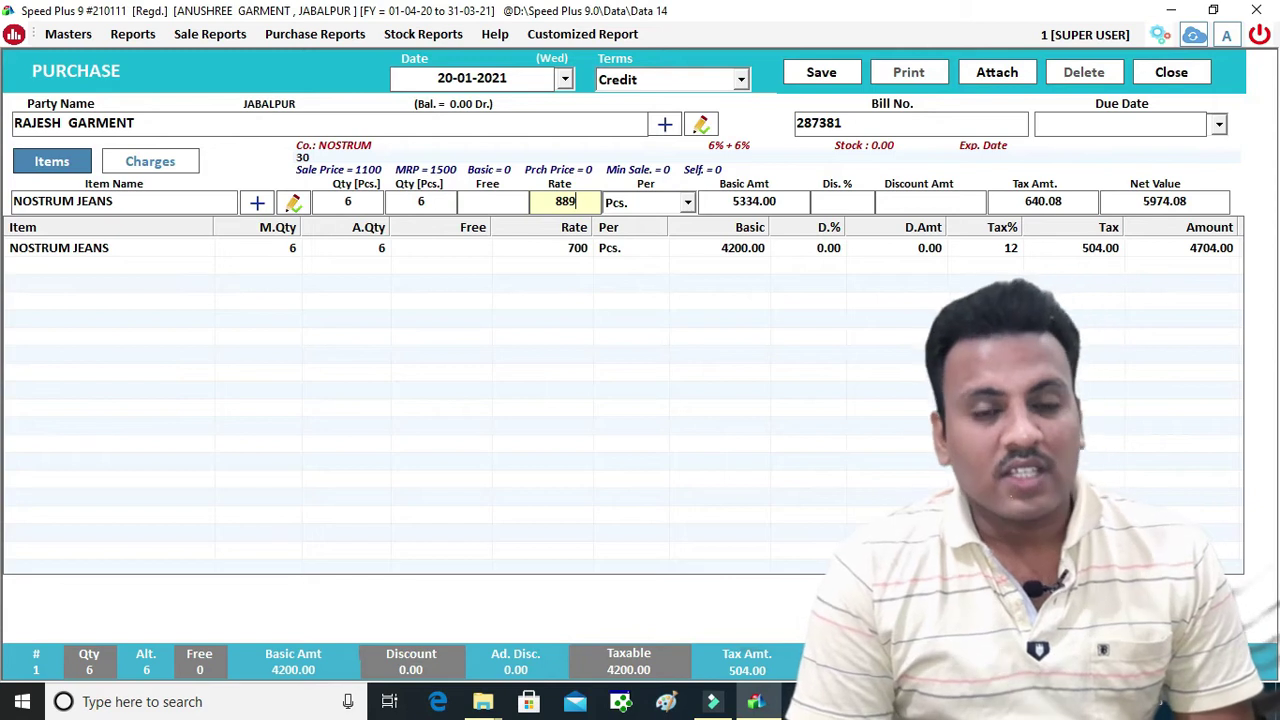
{"action": "key", "text": "Return"}
{"action": "key", "text": "Return"}
{"action": "key", "text": "Return"}
{"action": "key", "text": "Return"}
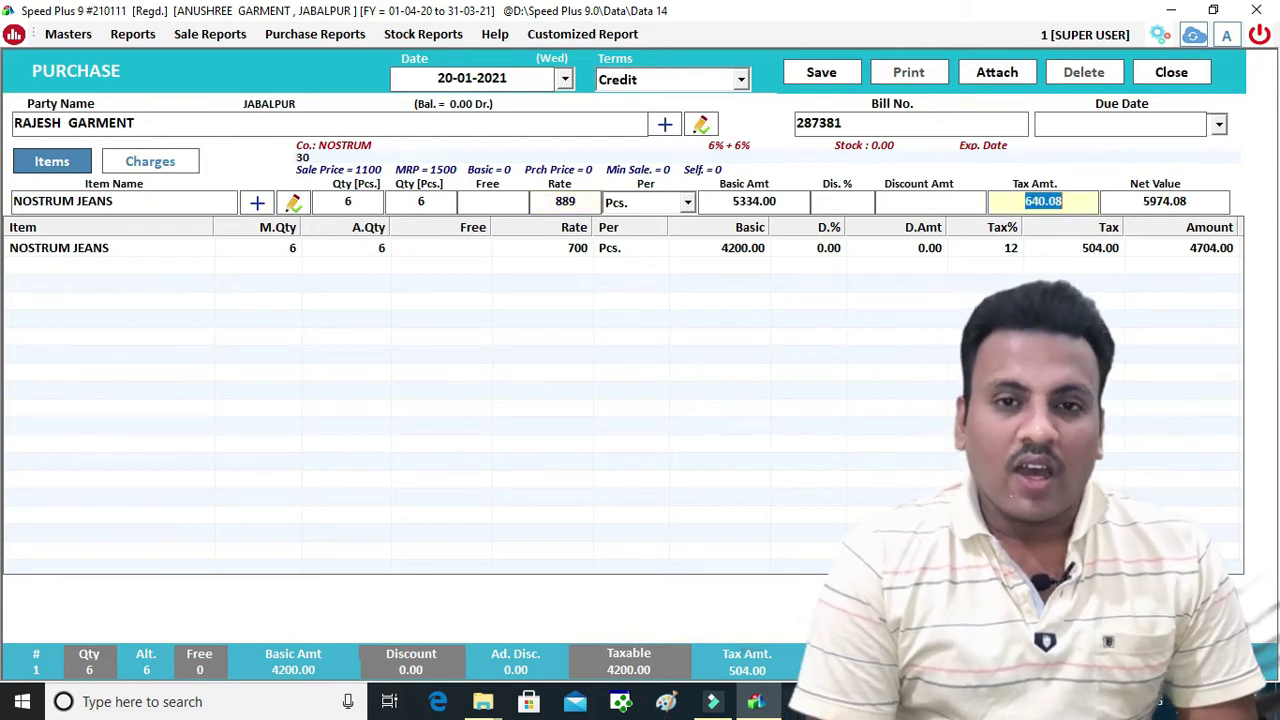
Add NOSTRUM JEANS size 32, 9 Pcs at rate 34, and save the purchase voucher
{"action": "key", "text": "Return"}
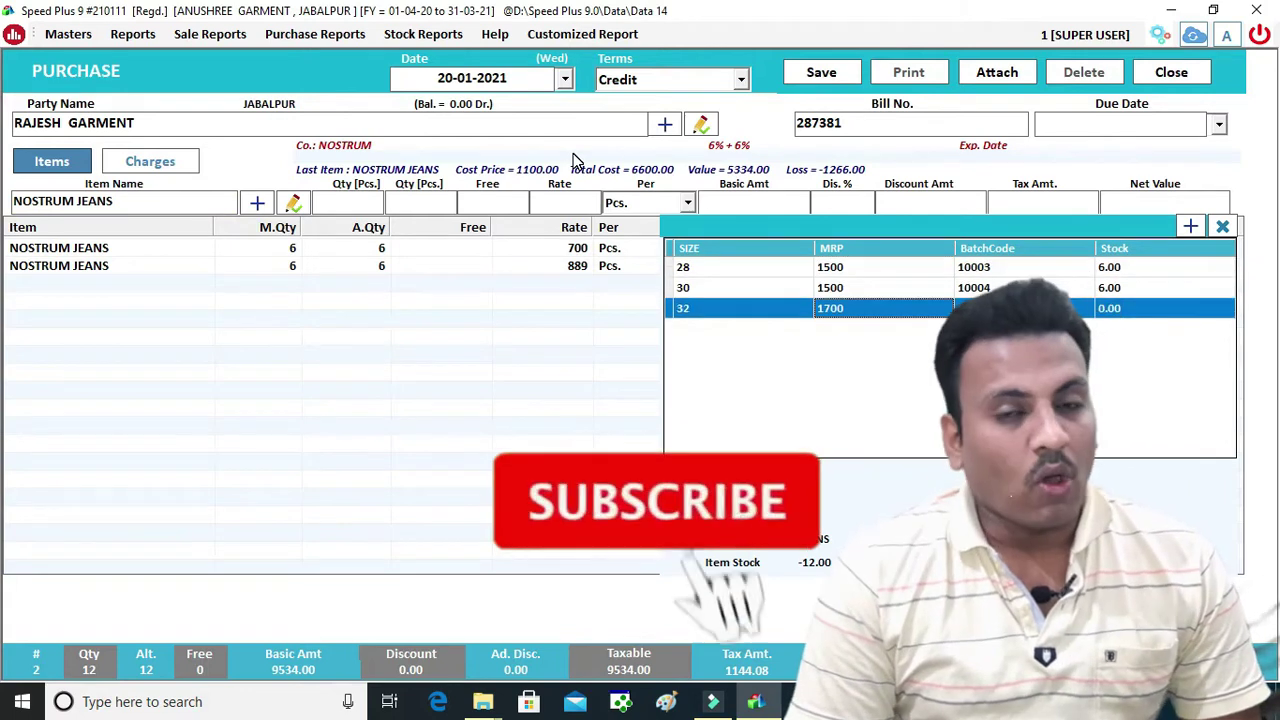
{"action": "key", "text": "Return"}
{"action": "type", "text": "90"}
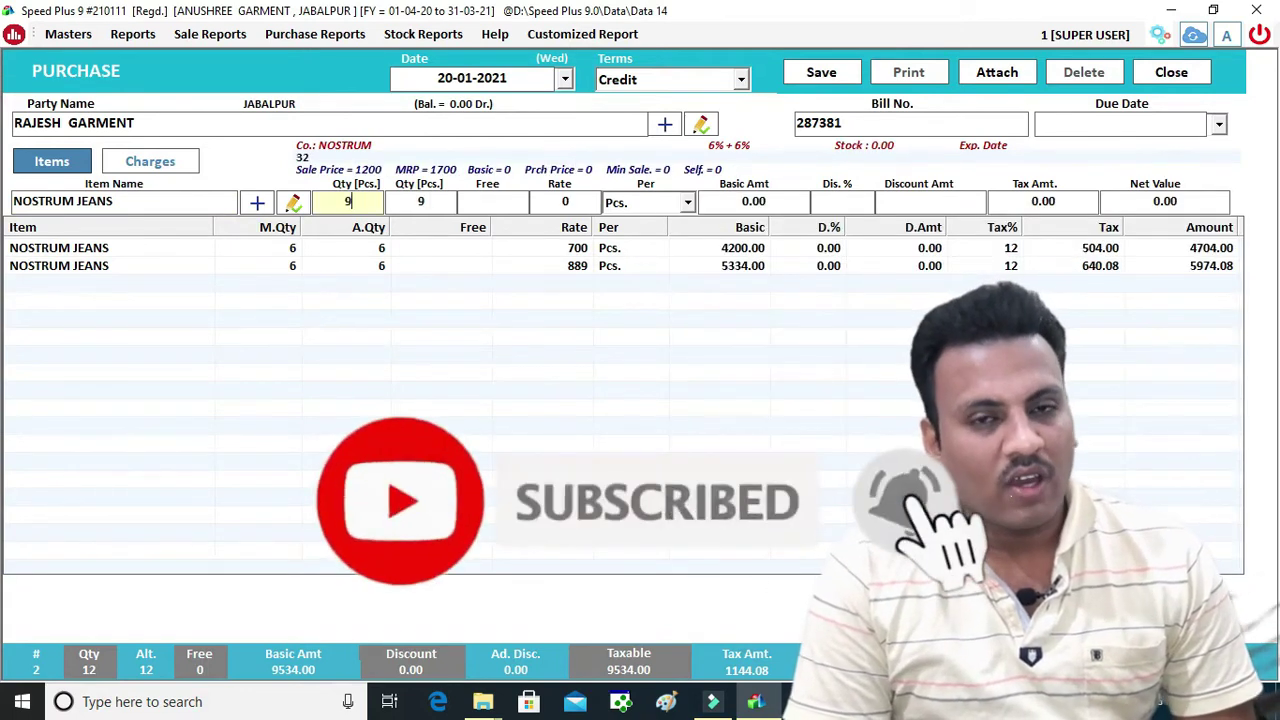
{"action": "key", "text": "BackSpace"}
{"action": "key", "text": "Return"}
{"action": "type", "text": "3434"}
{"action": "key", "text": "BackSpace"}
{"action": "key", "text": "BackSpace"}
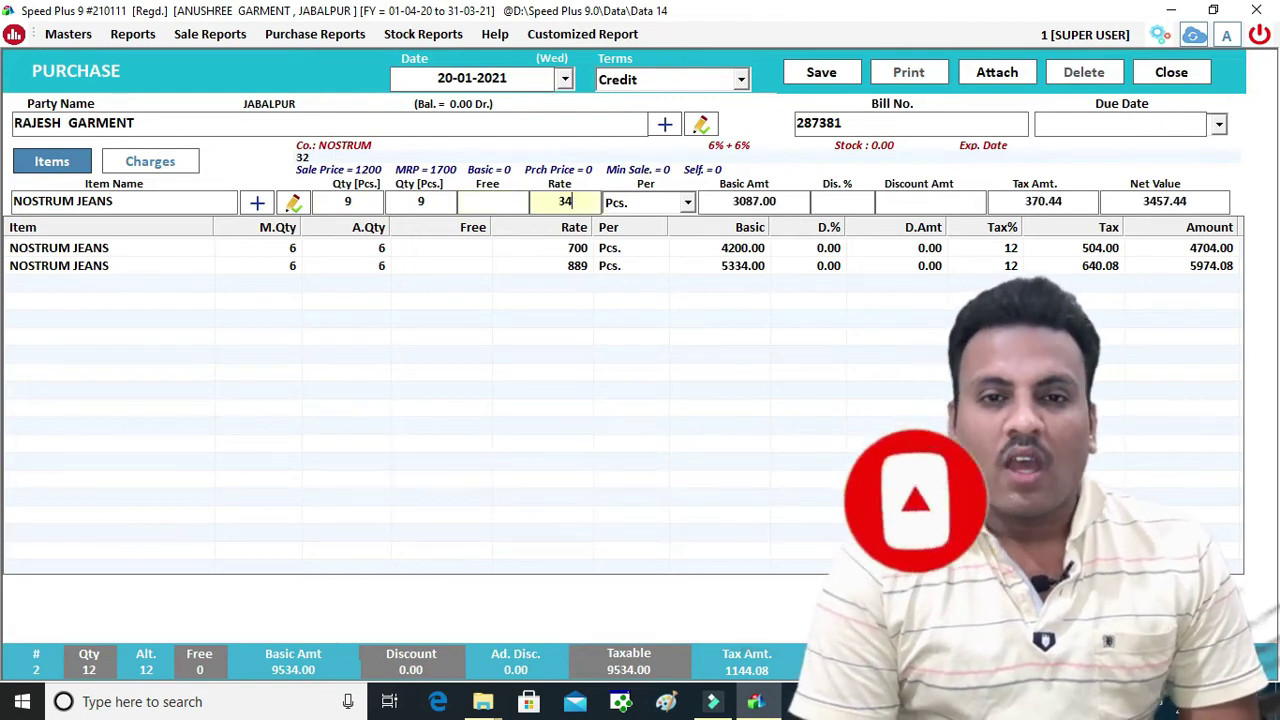
{"action": "key", "text": "Return"}
{"action": "key", "text": "Return"}
{"action": "key", "text": "Return"}
{"action": "key", "text": "Return"}
{"action": "key", "text": "Return"}
{"action": "key", "text": "Return"}
{"action": "key", "text": "Return"}
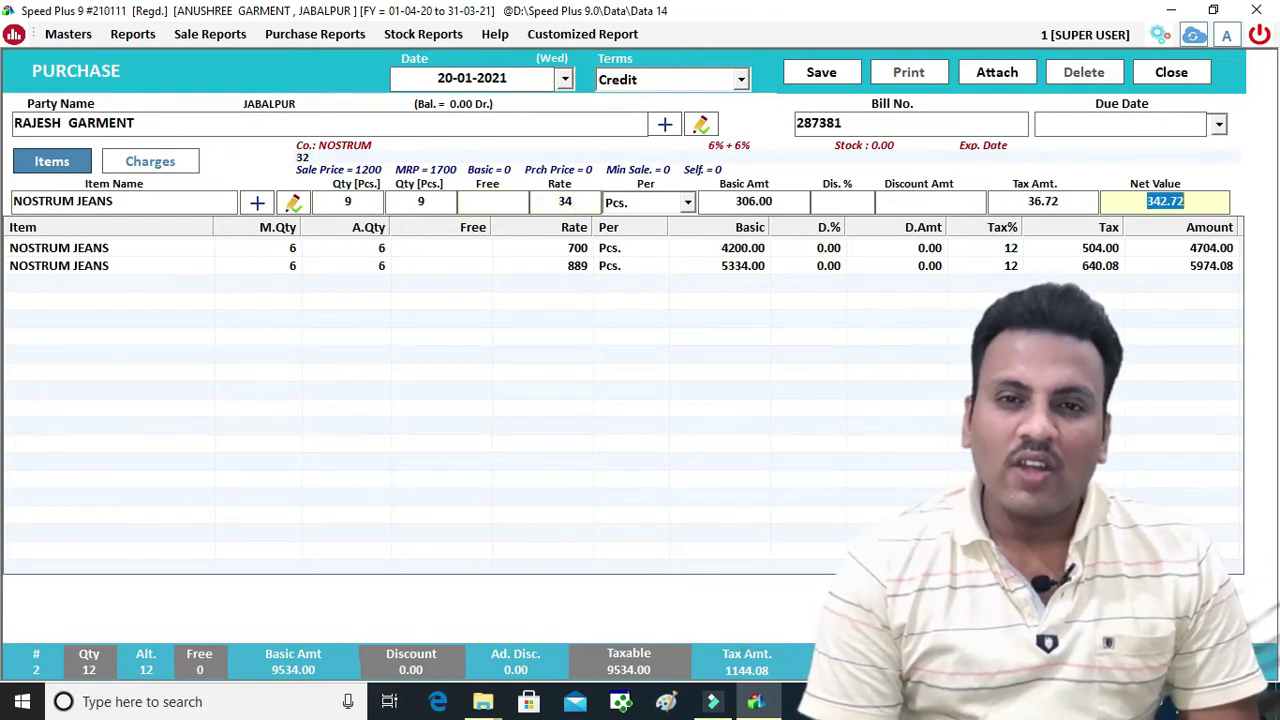
{"action": "left_click", "coordinate": [835, 65]}
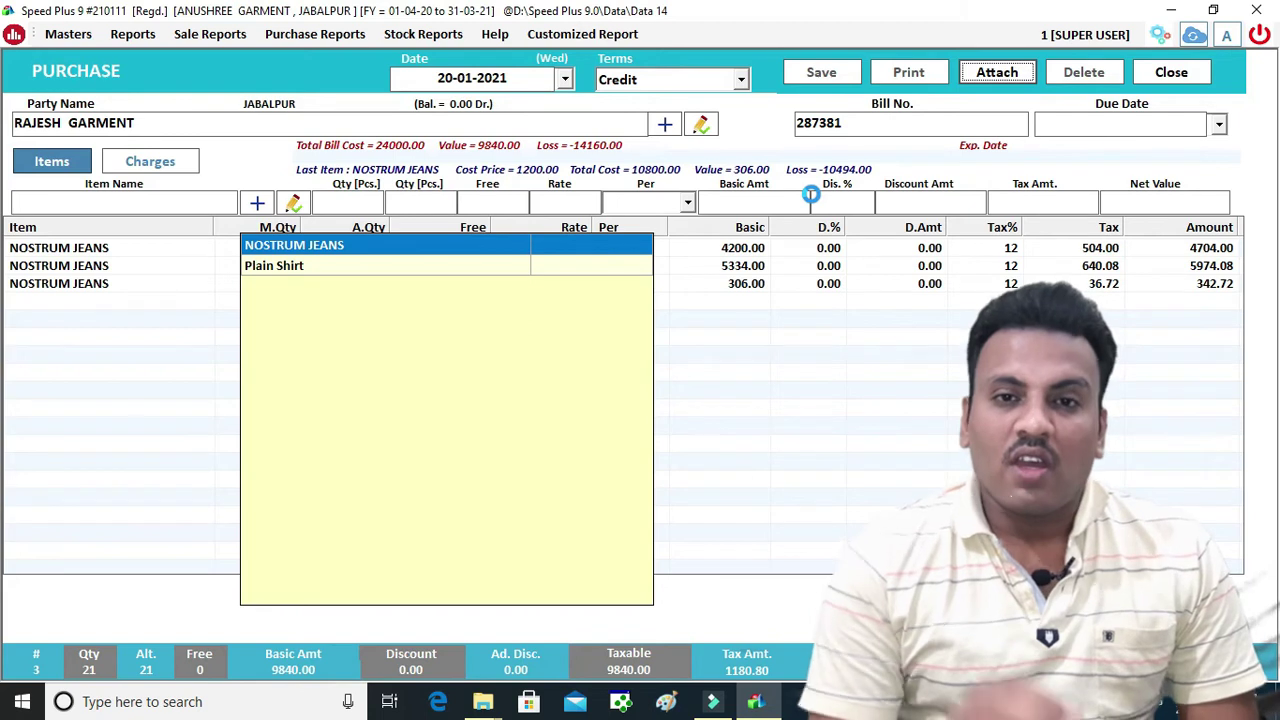
Acknowledge the saved 11020.80 purchase, close the purchase form and refresh the dashboard
{"action": "left_click", "coordinate": [705, 412]}
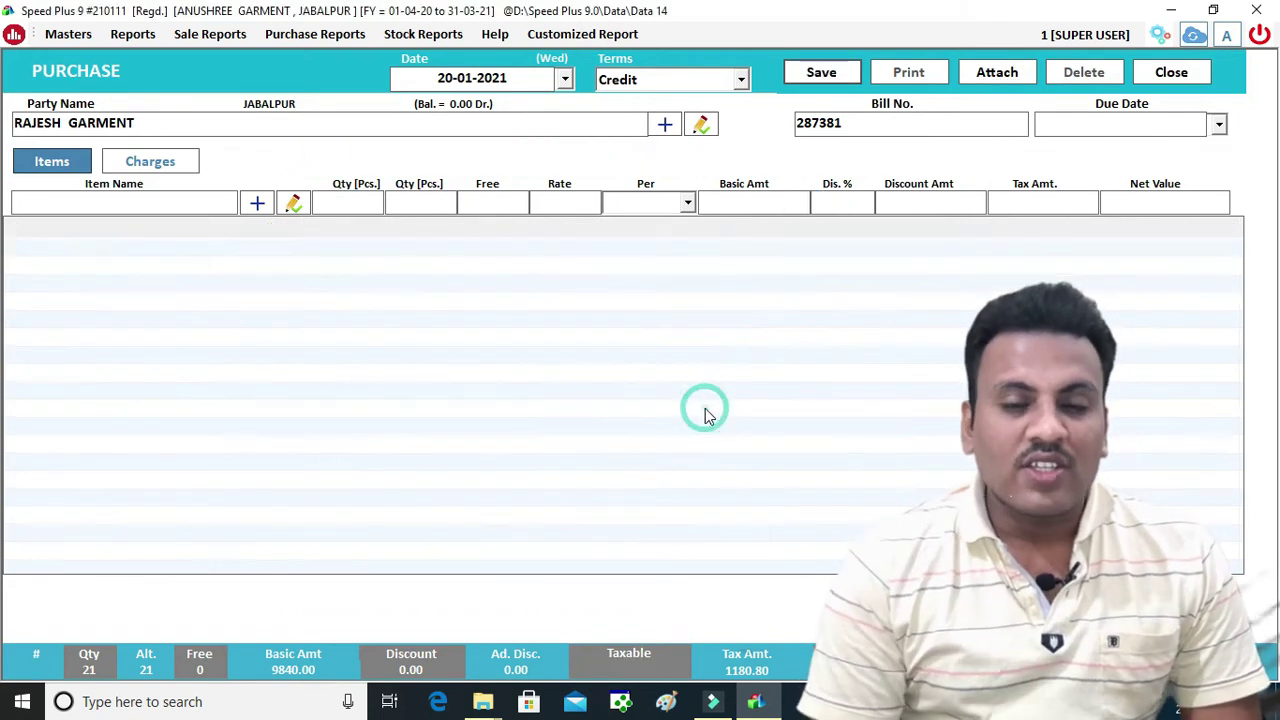
{"action": "left_click", "coordinate": [1185, 76]}
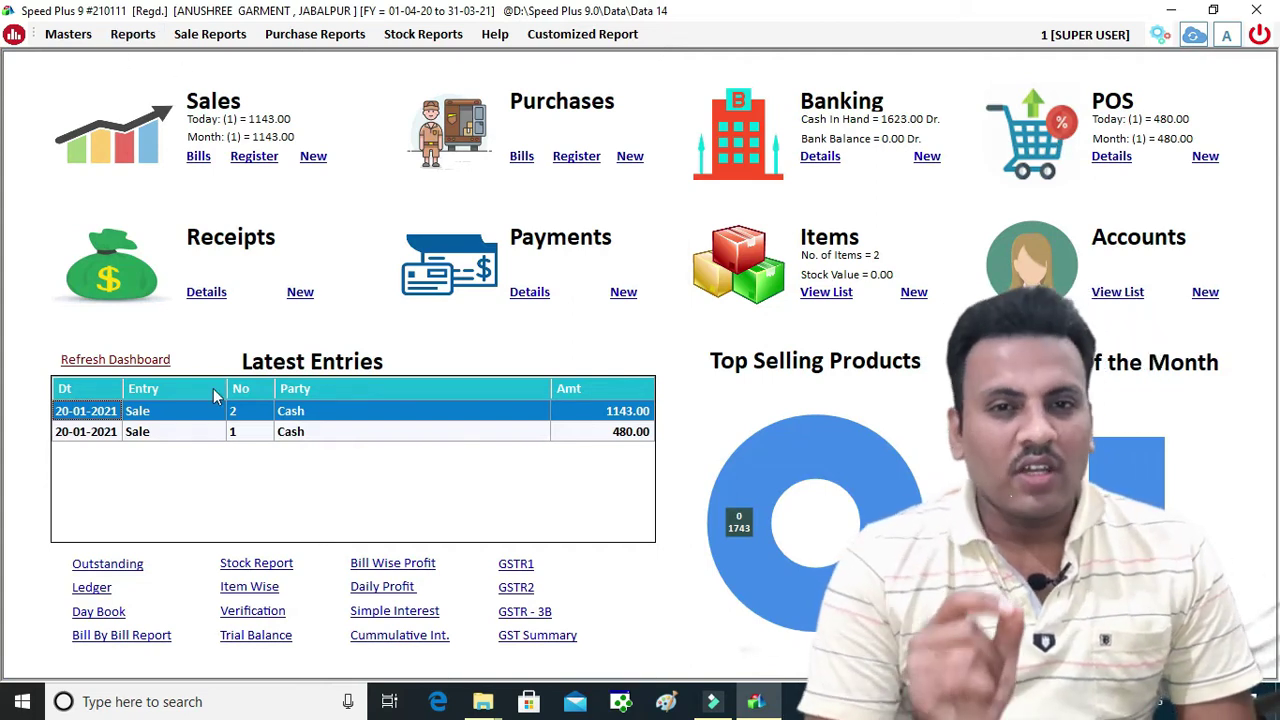
{"action": "left_click", "coordinate": [155, 360]}
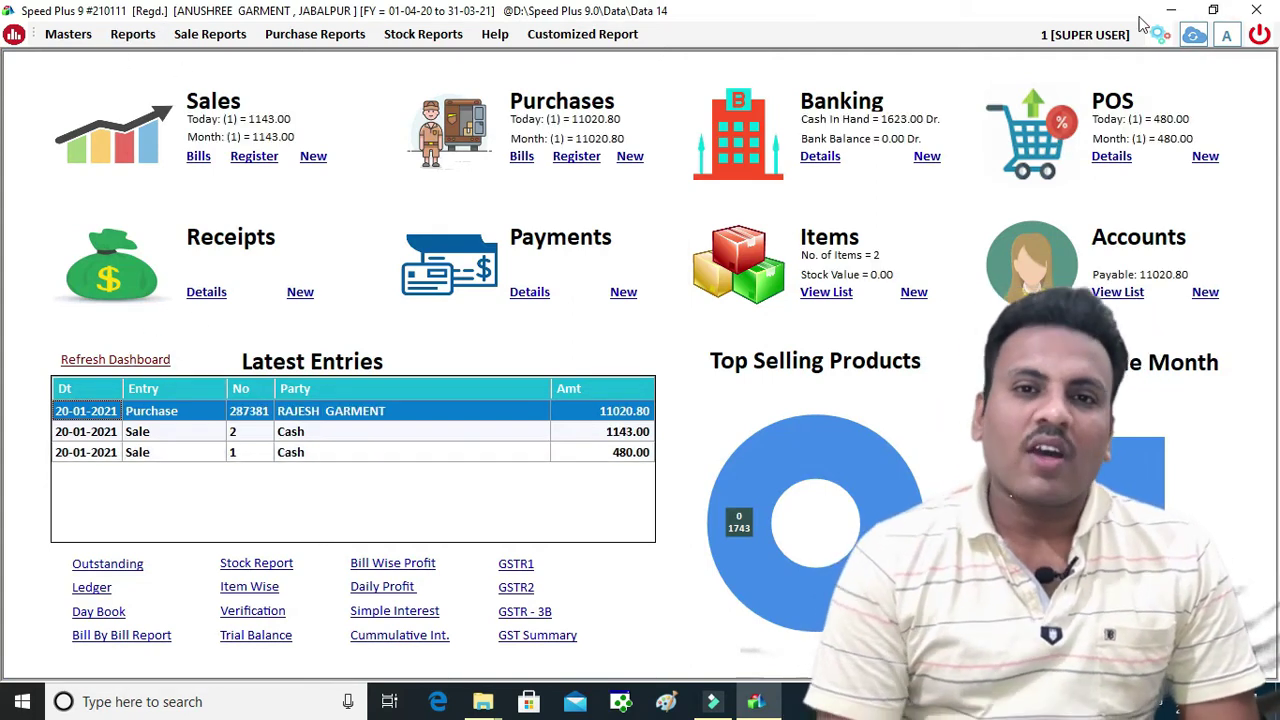
{"action": "left_click", "coordinate": [1265, 45]}
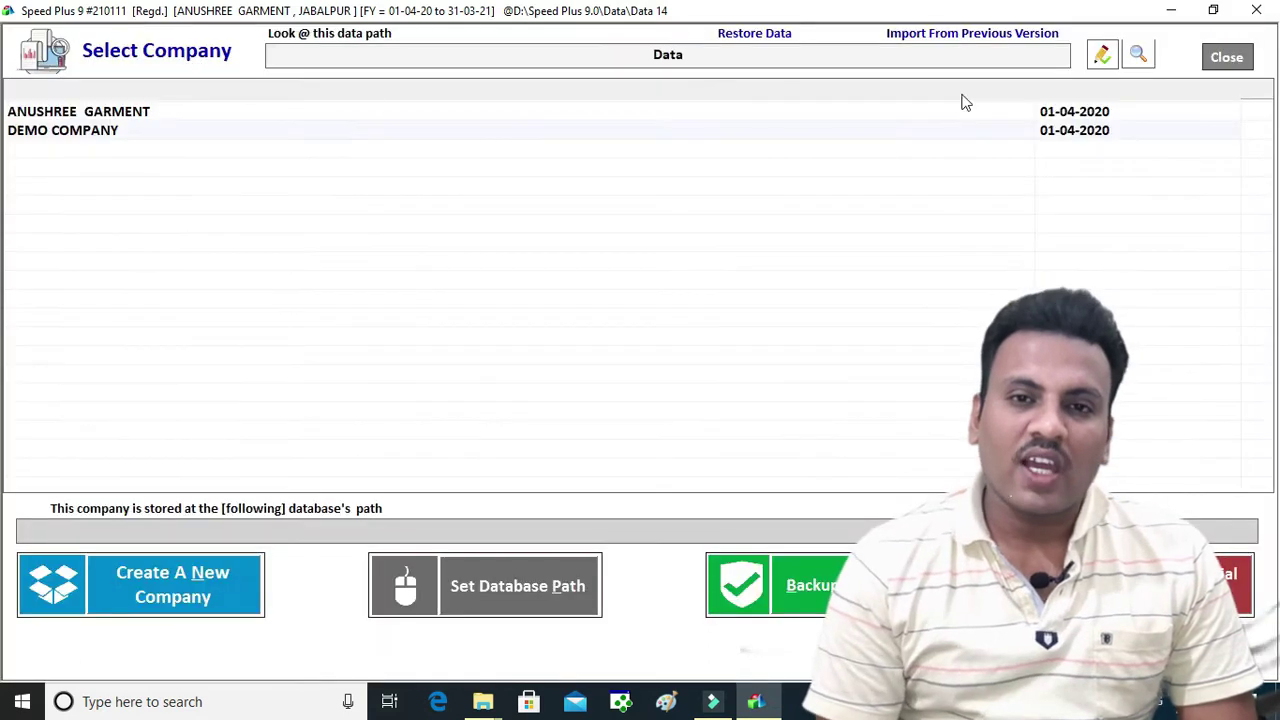
Open the ANUSHREE GARMENT company and log in with the super user's name and password
{"action": "left_click", "coordinate": [65, 113]}
{"action": "left_click", "coordinate": [65, 113]}
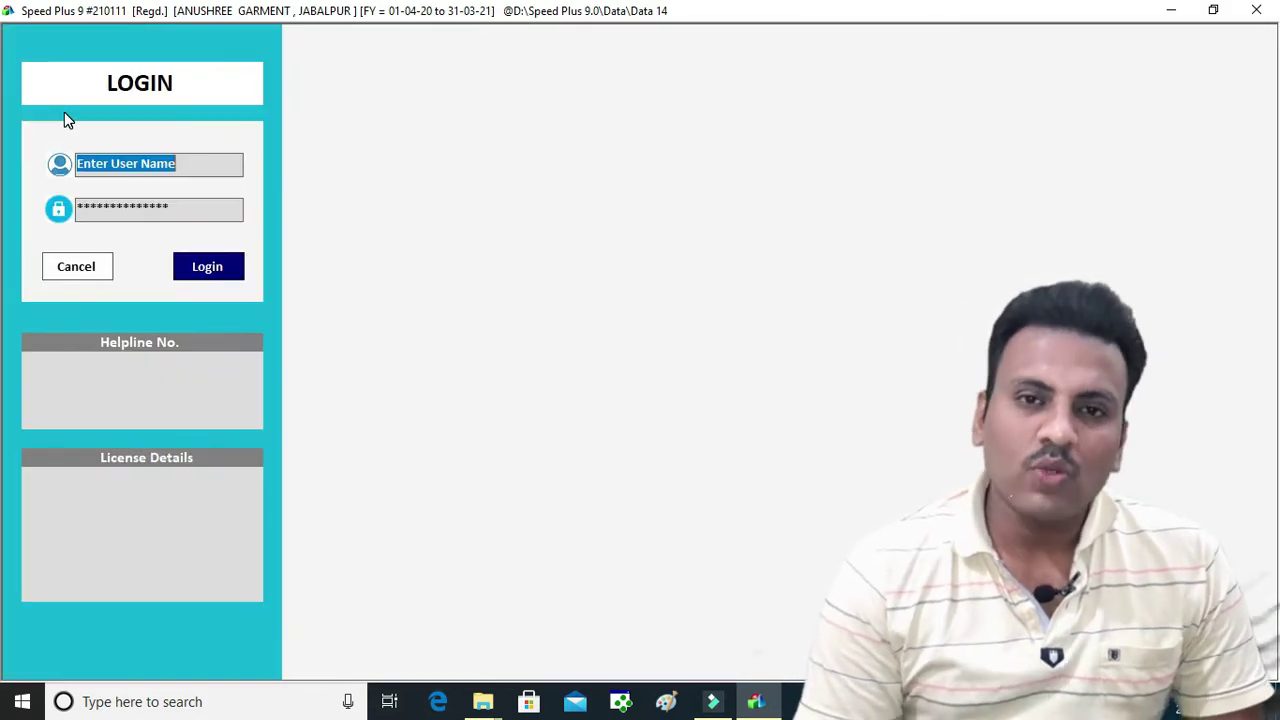
{"action": "type", "text": "1"}
{"action": "key", "text": "Tab"}
{"action": "type", "text": "1"}
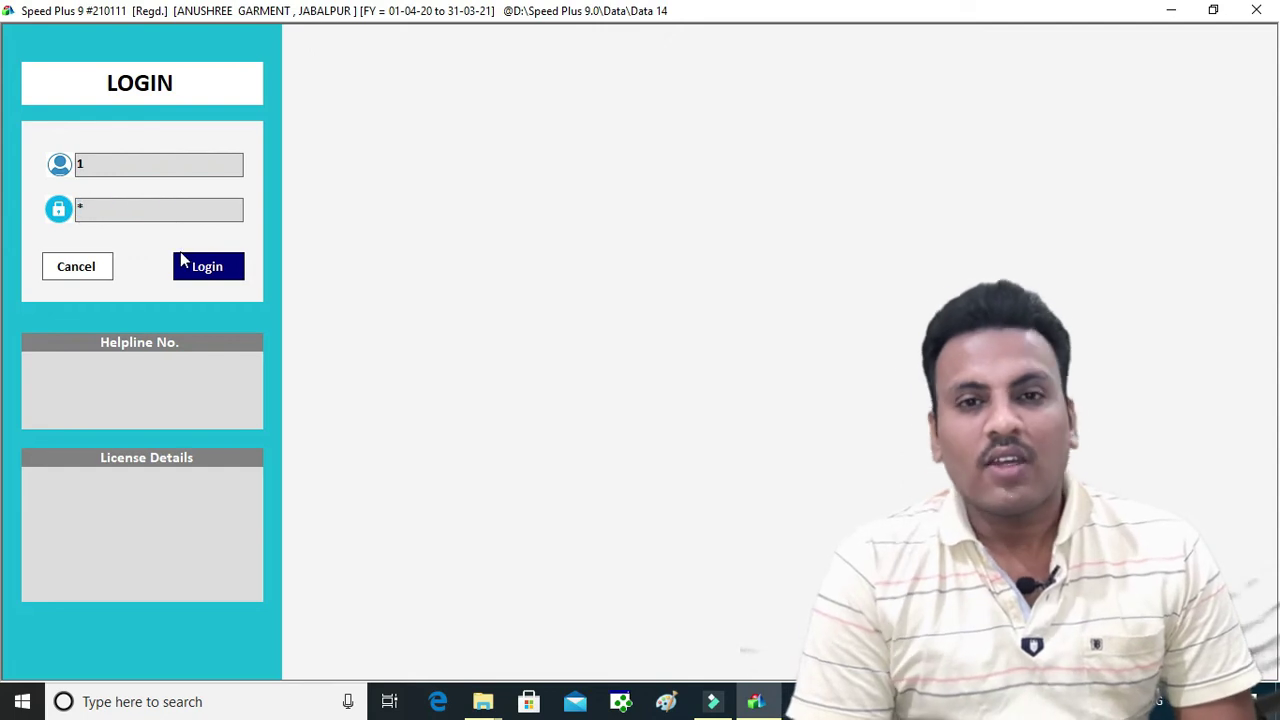
{"action": "left_click", "coordinate": [185, 262]}
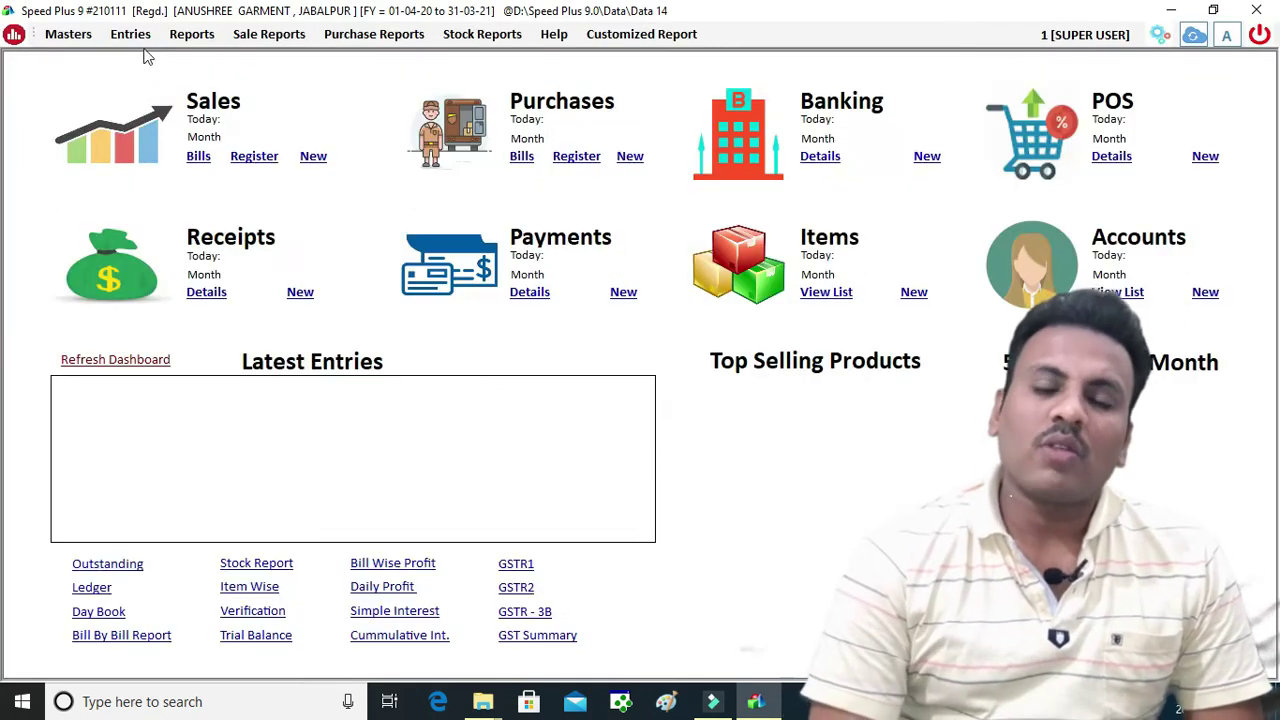
{"action": "left_click", "coordinate": [136, 35]}
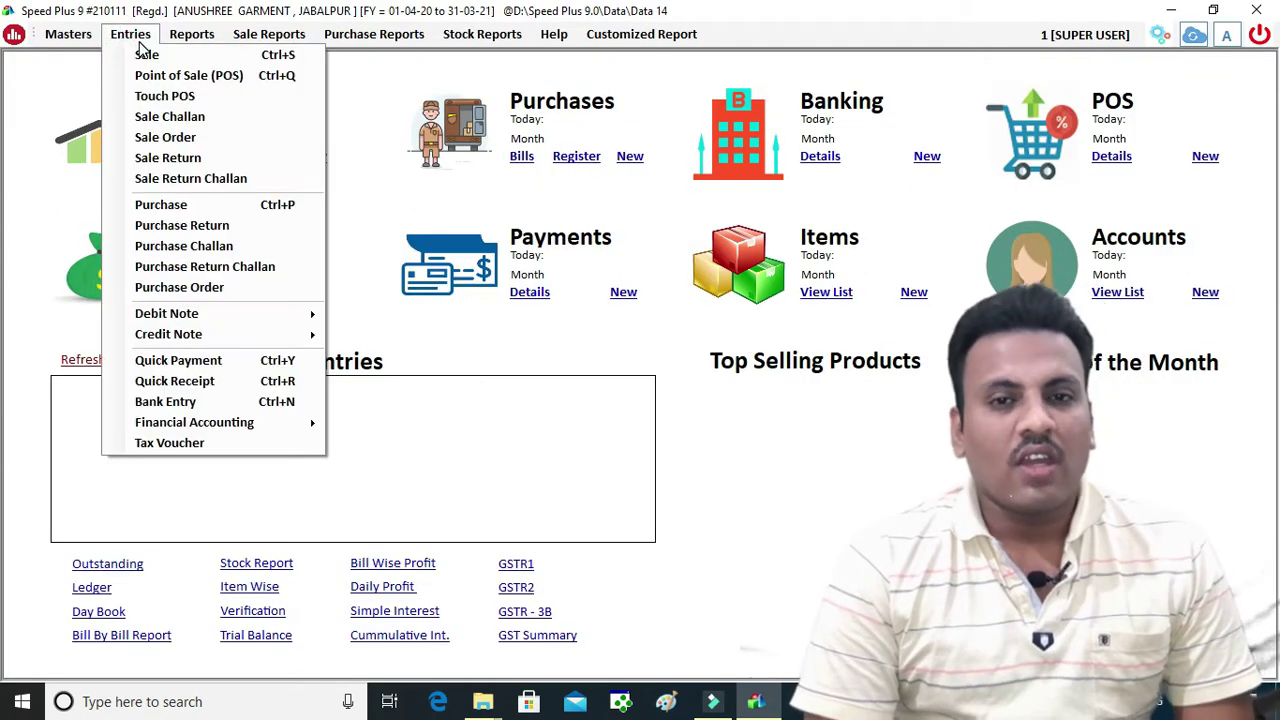
Fill a new credit Purchase tax voucher with taxable amount 8000 at 05% GST
{"action": "left_click", "coordinate": [190, 443]}
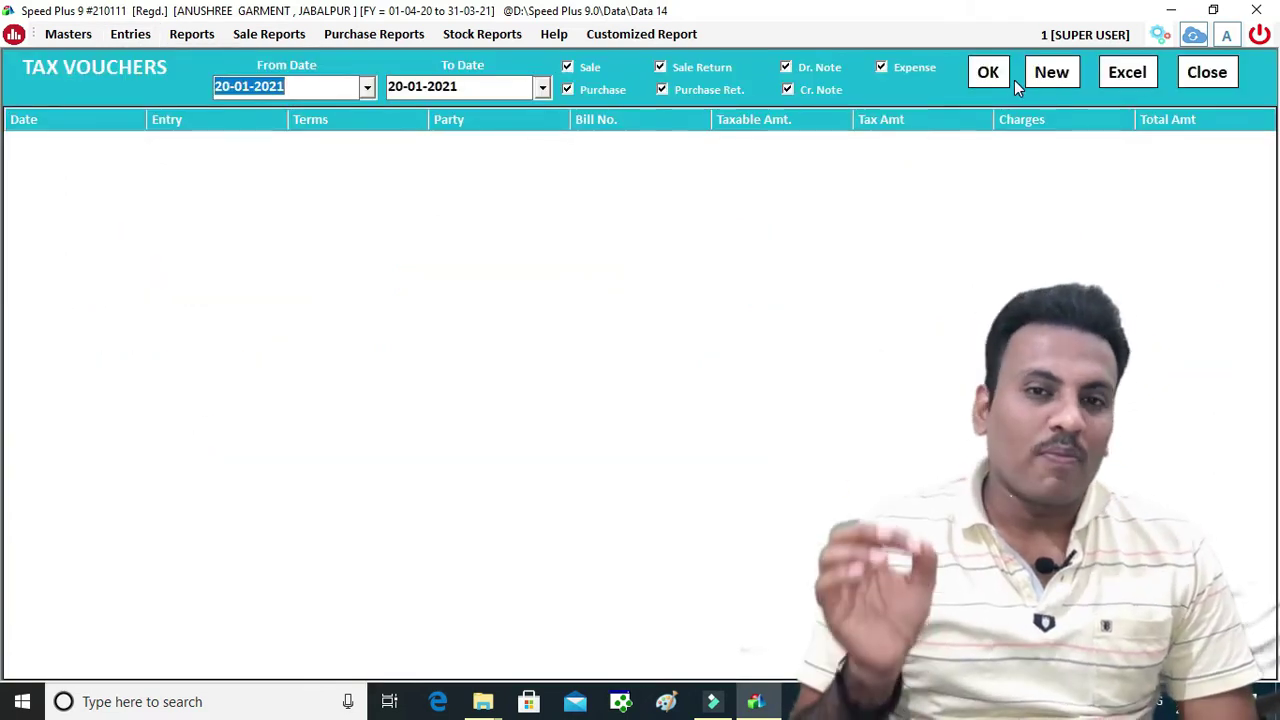
{"action": "left_click", "coordinate": [1051, 72]}
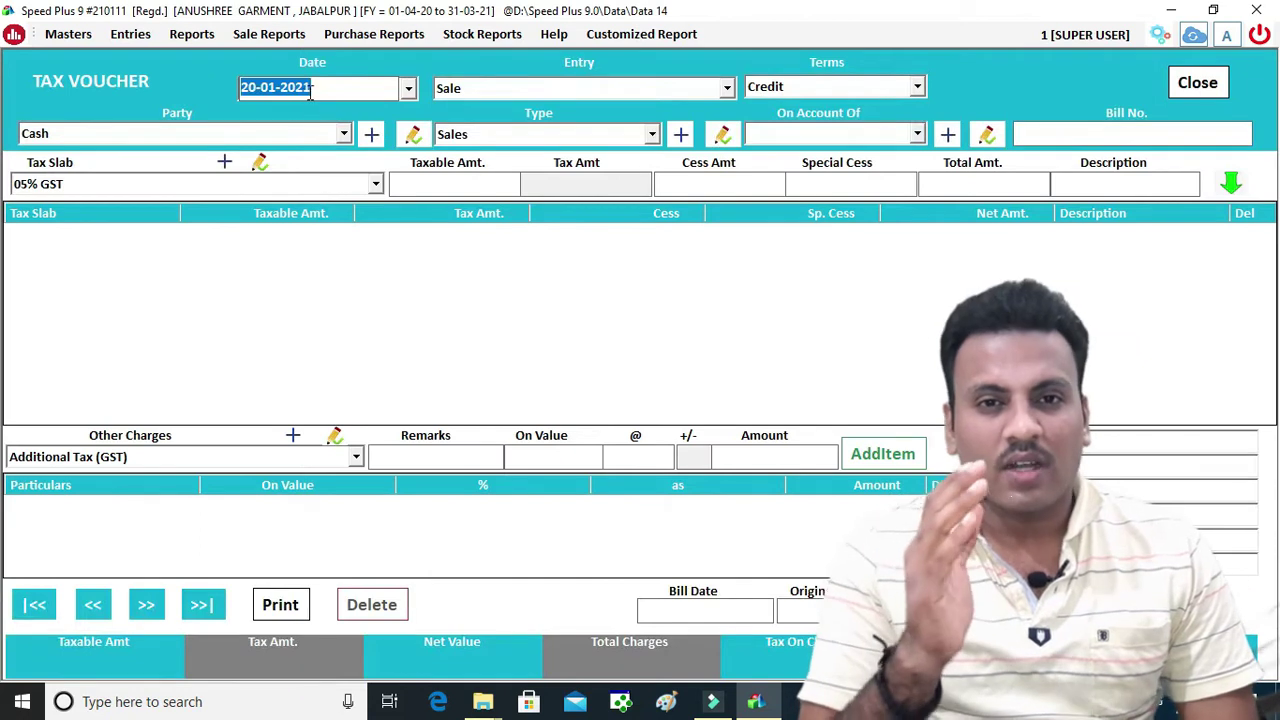
{"action": "key", "text": "Return"}
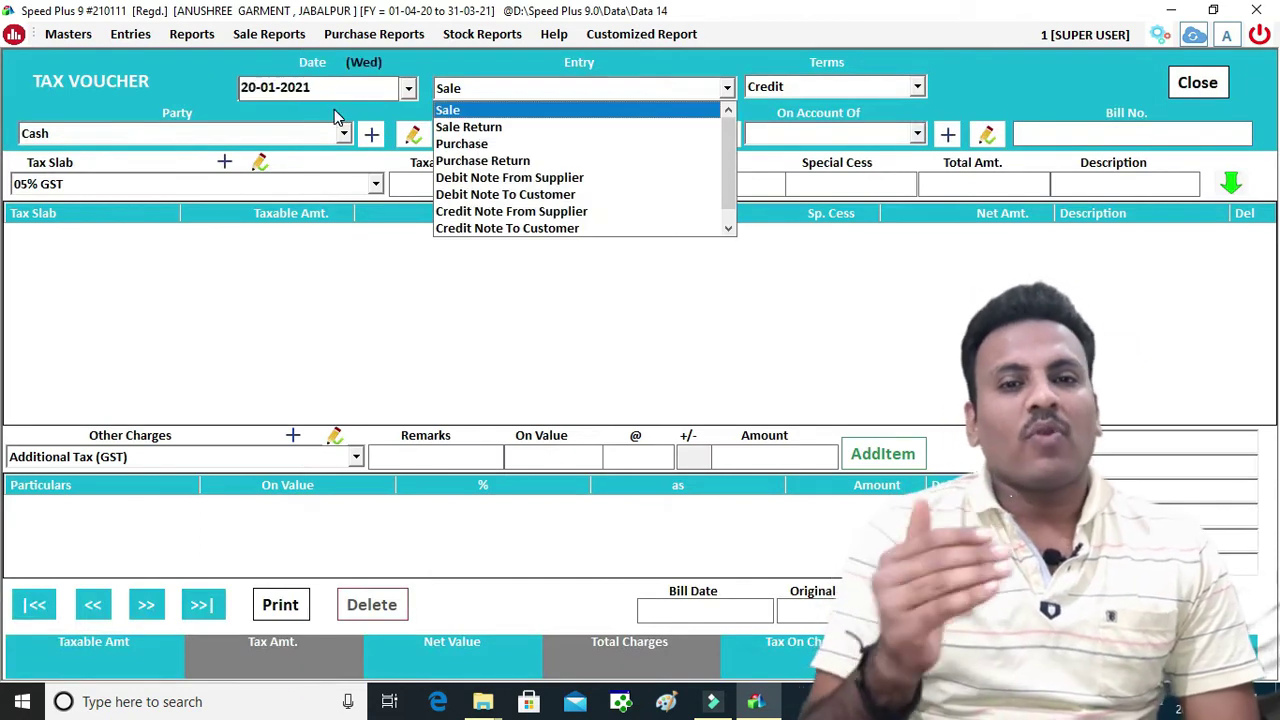
{"action": "key", "text": "Down"}
{"action": "key", "text": "Down"}
{"action": "key", "text": "Return"}
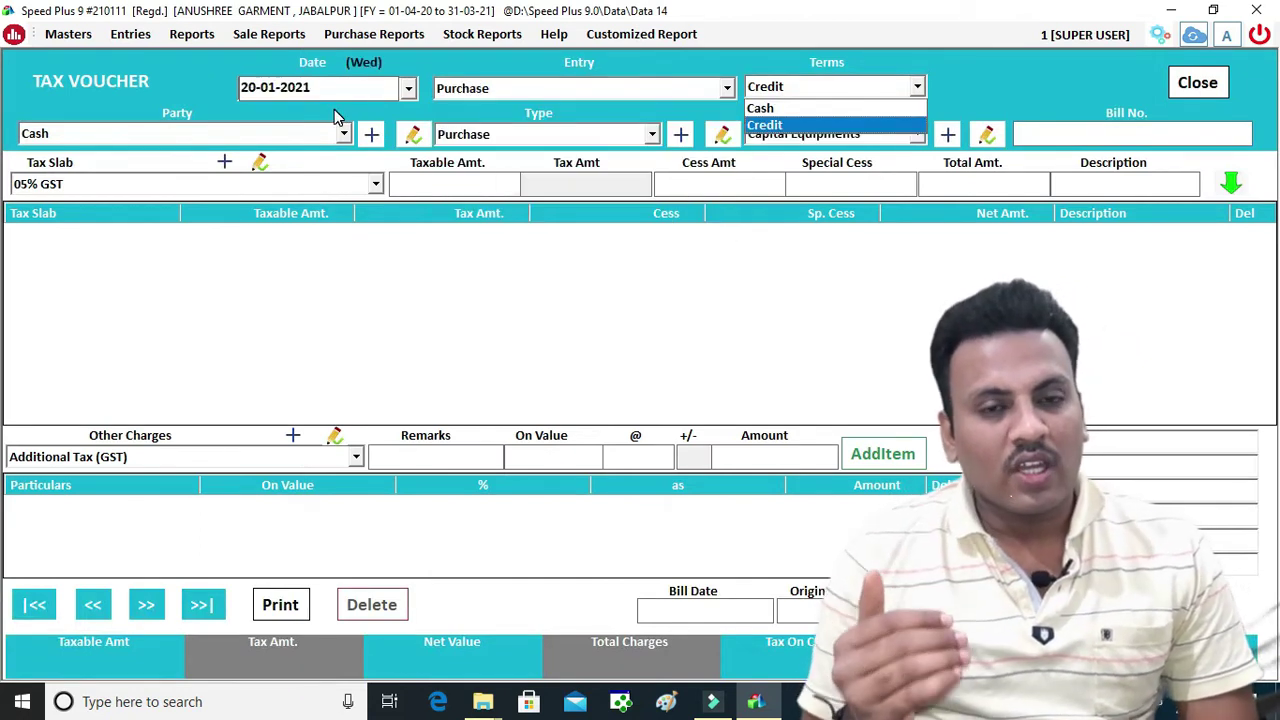
{"action": "key", "text": "Return"}
{"action": "key", "text": "Return"}
{"action": "key", "text": "Return"}
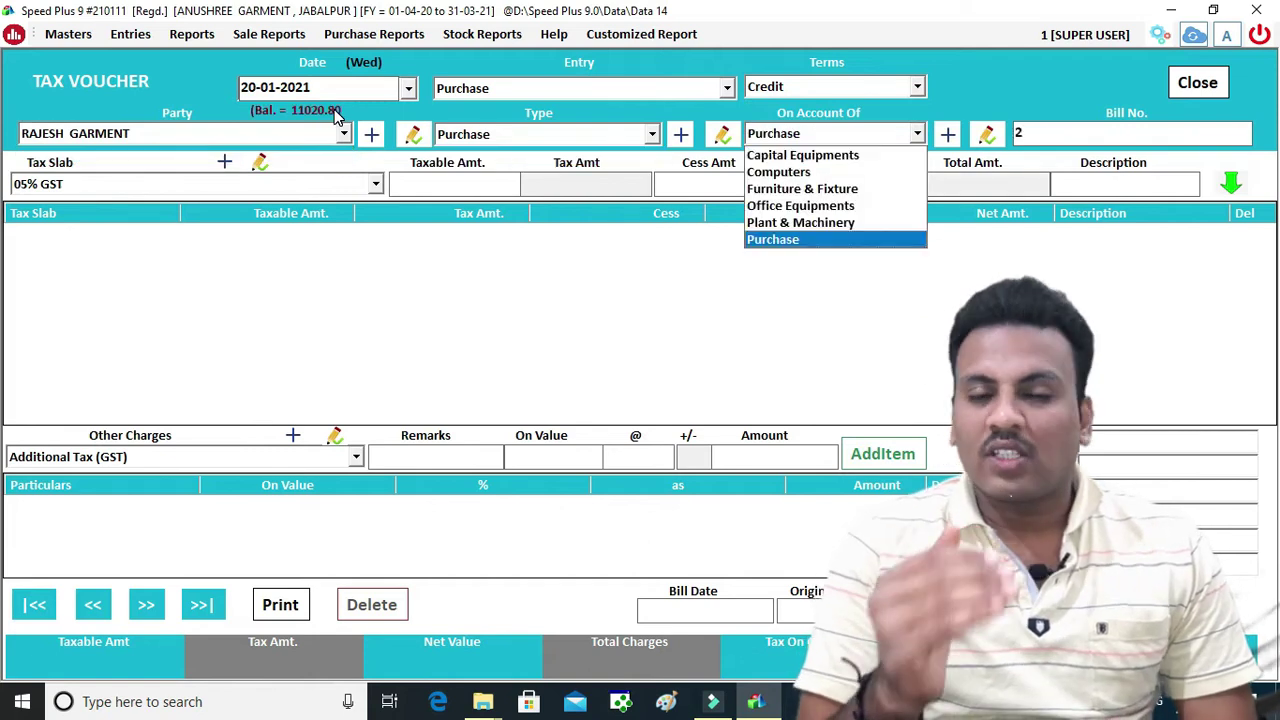
{"action": "key", "text": "Return"}
{"action": "key", "text": "Return"}
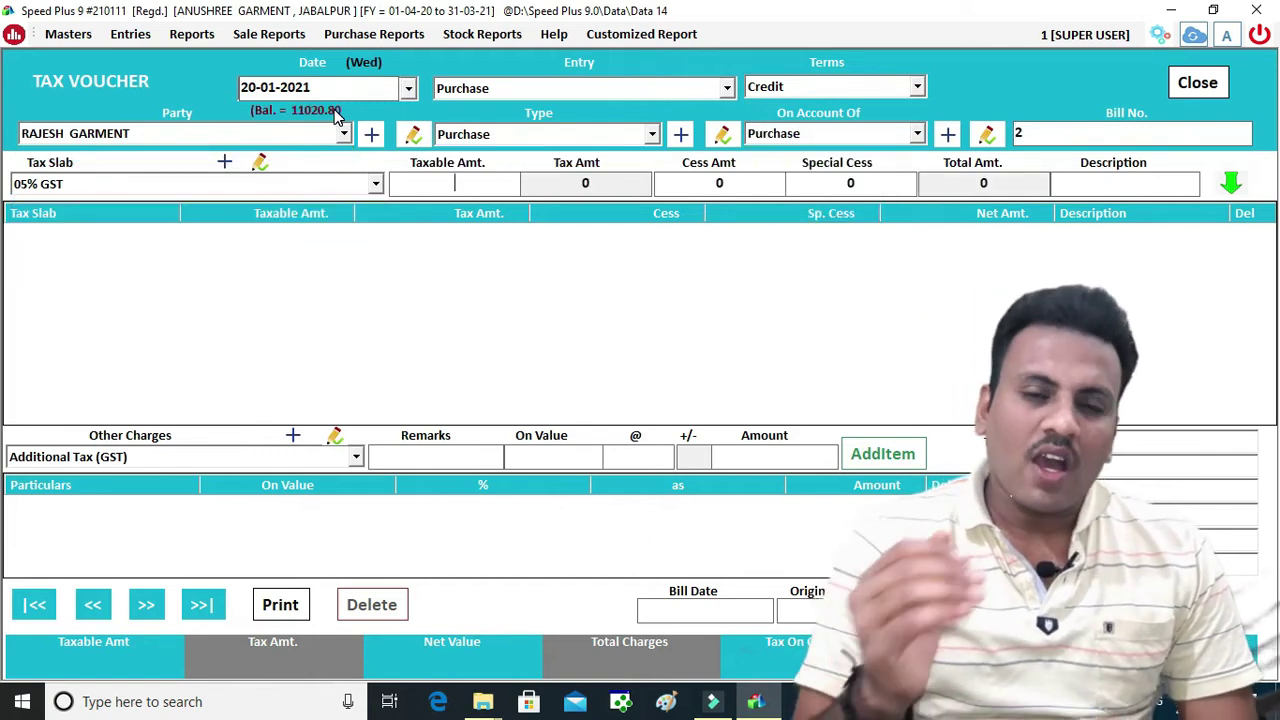
{"action": "type", "text": "8000"}
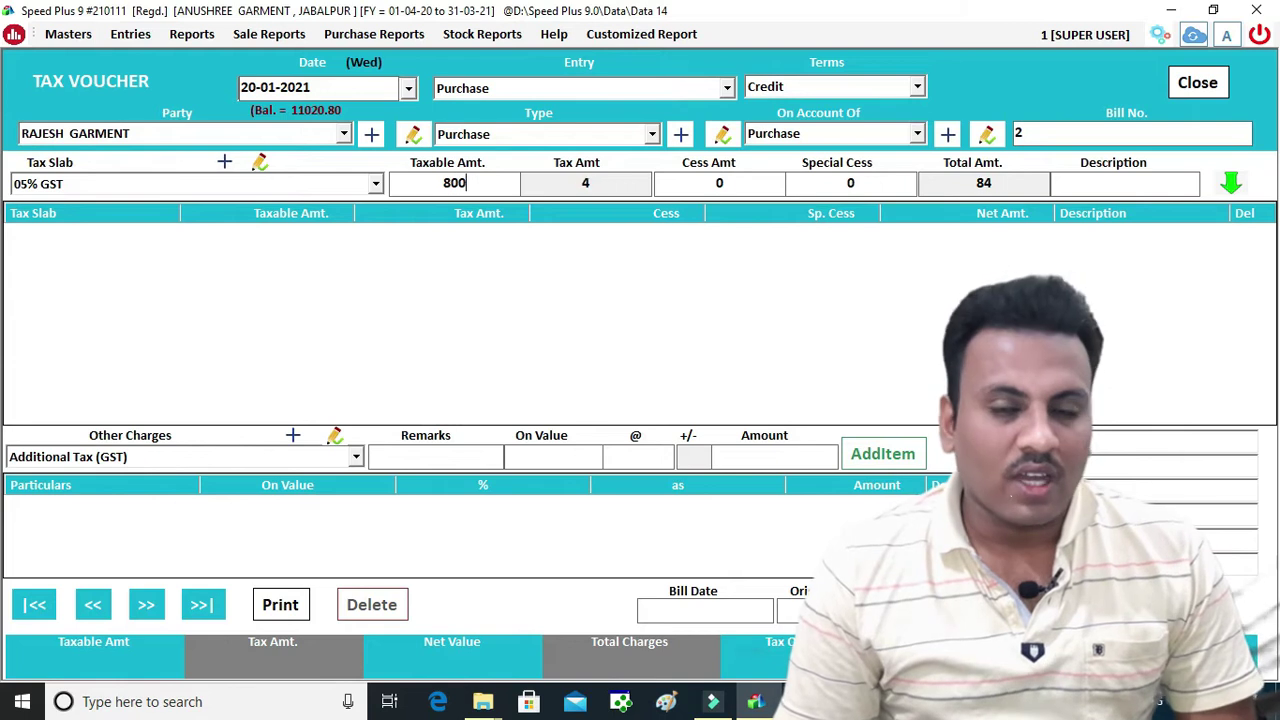
{"action": "key", "text": "Return"}
{"action": "key", "text": "Return"}
{"action": "key", "text": "Return"}
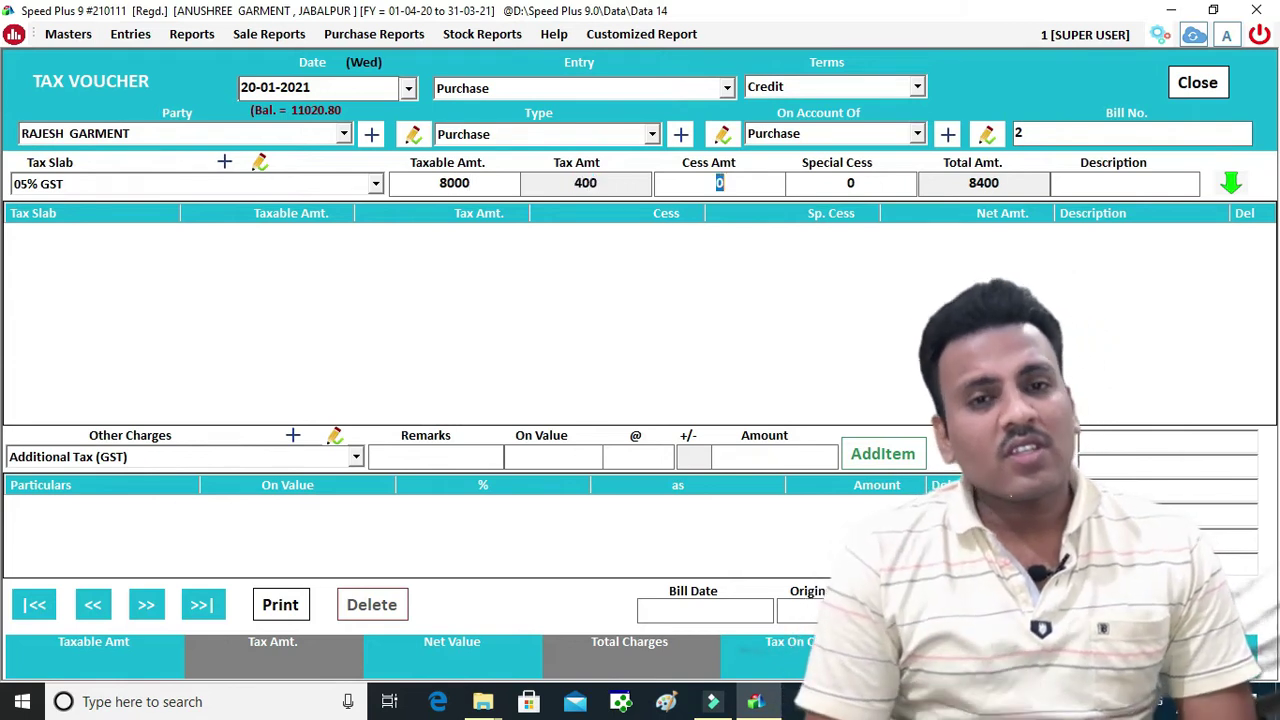
{"action": "key", "text": "Return"}
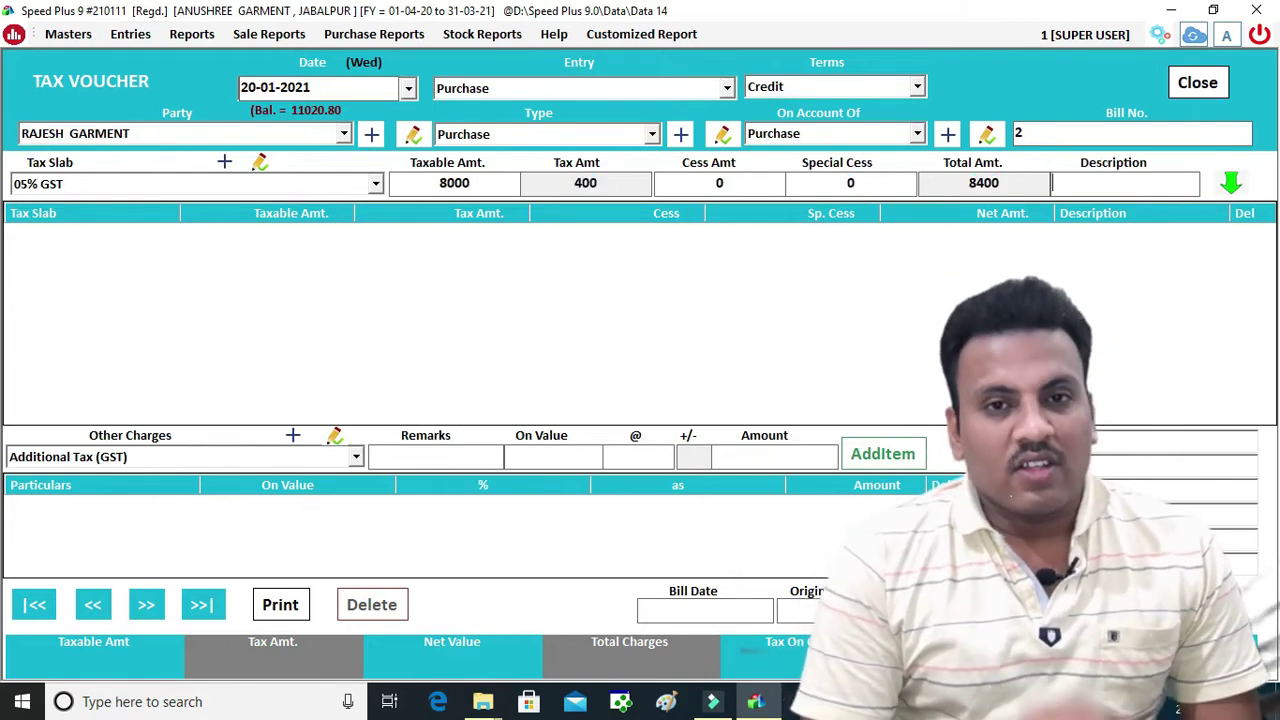
{"action": "key", "text": "Return"}
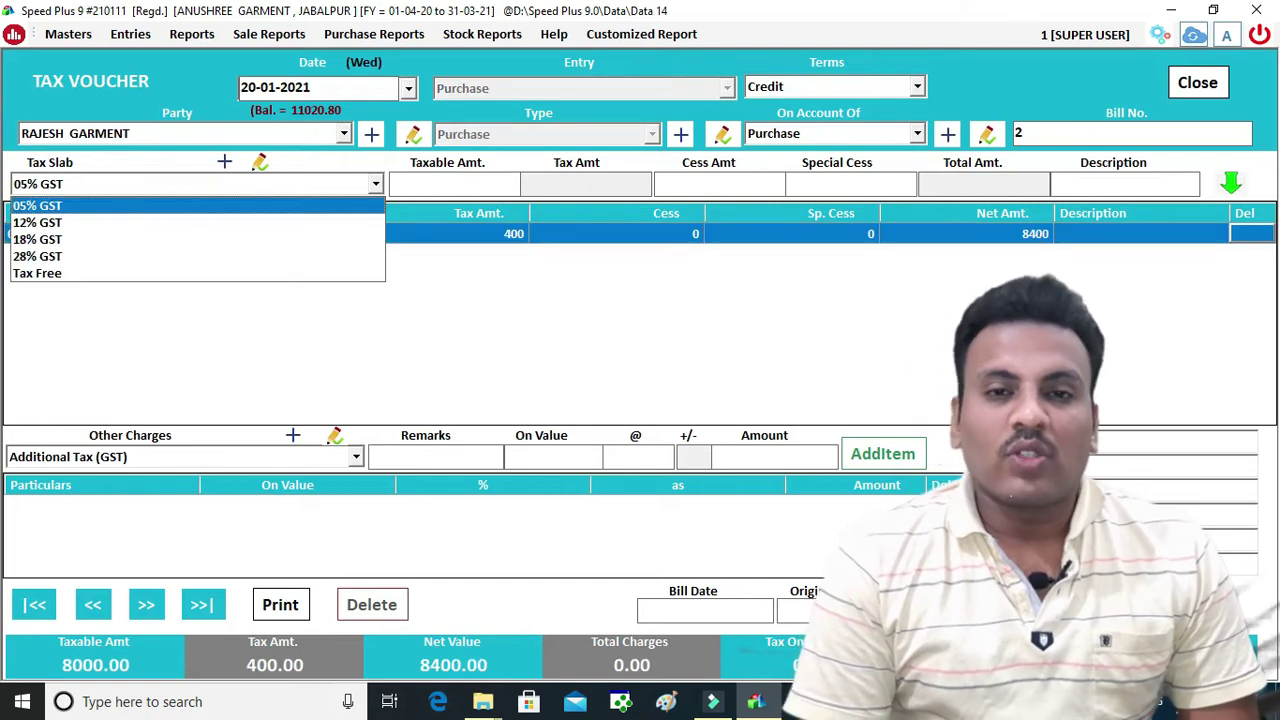
Save the 8400 voucher, skip printing, and close the voucher form and list
{"action": "left_click", "coordinate": [952, 320]}
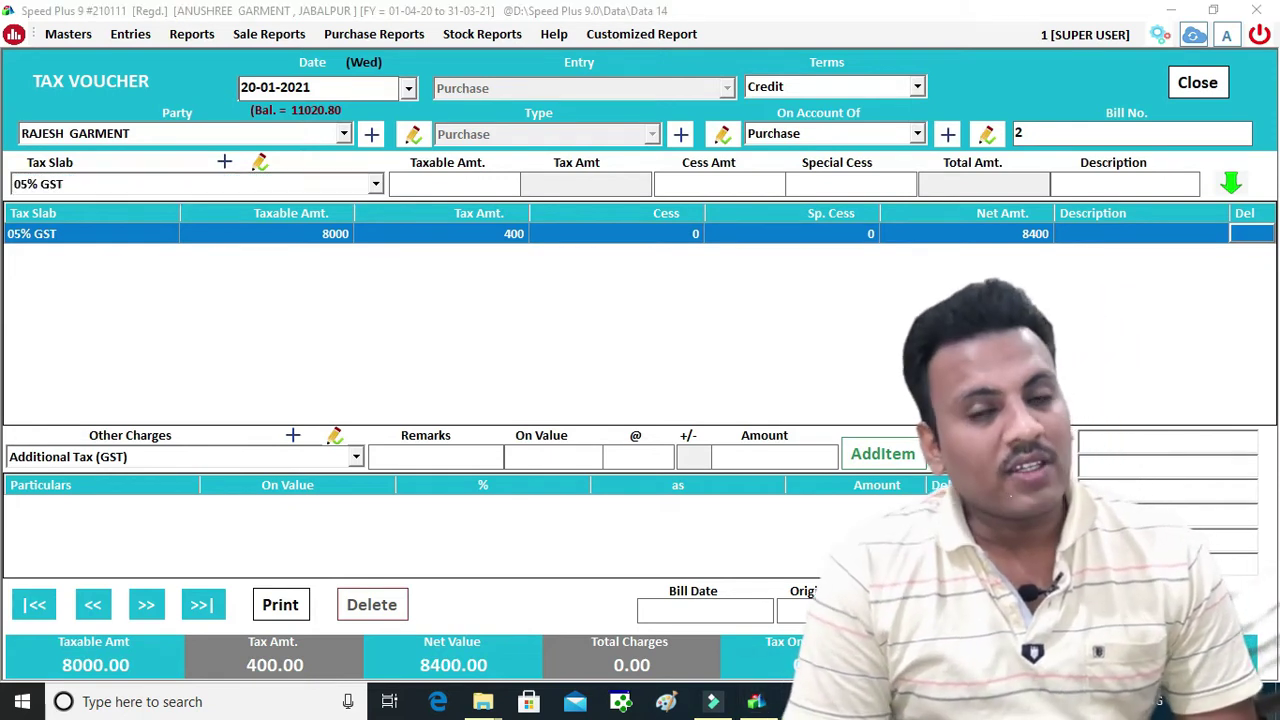
{"action": "left_click", "coordinate": [1062, 390]}
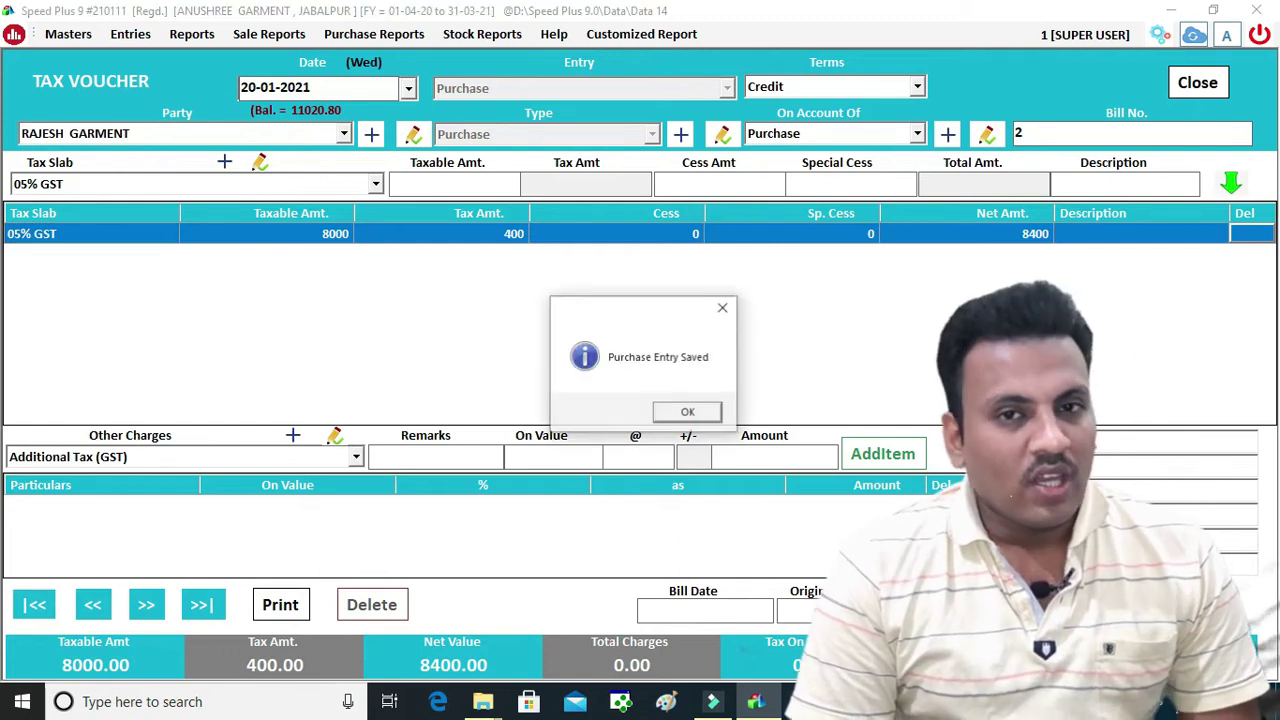
{"action": "left_click", "coordinate": [692, 414]}
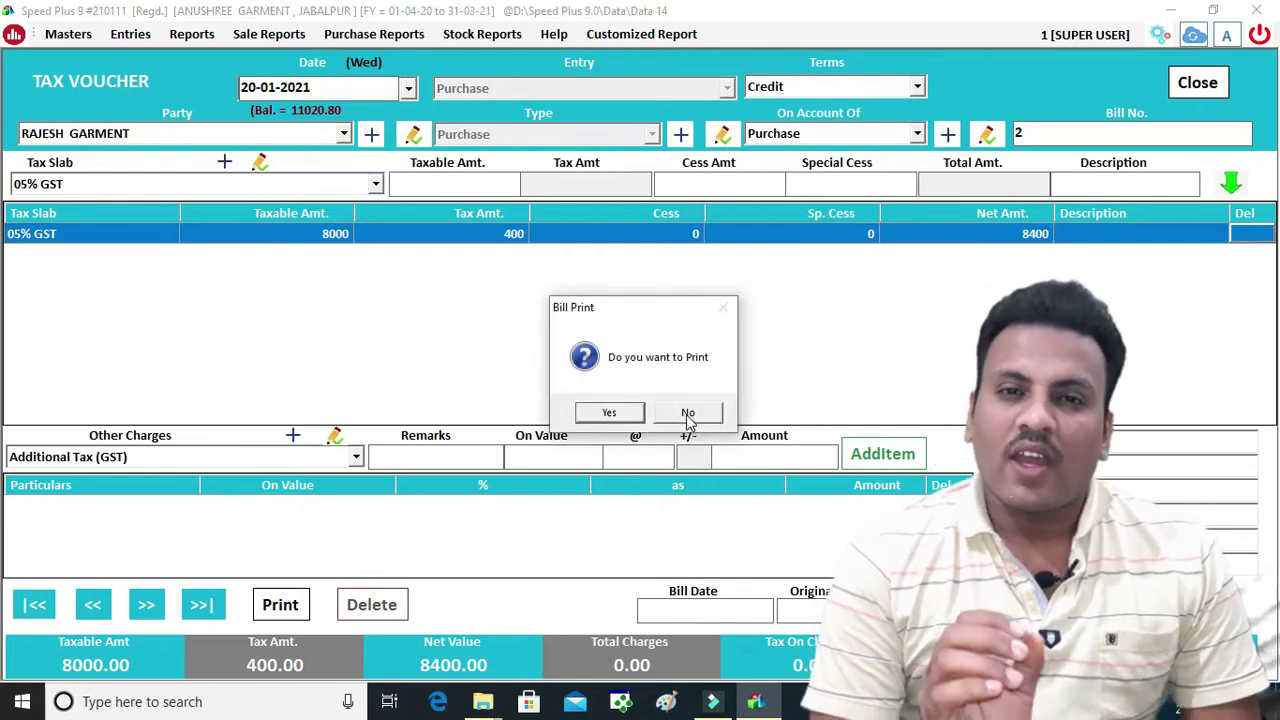
{"action": "left_click", "coordinate": [609, 413]}
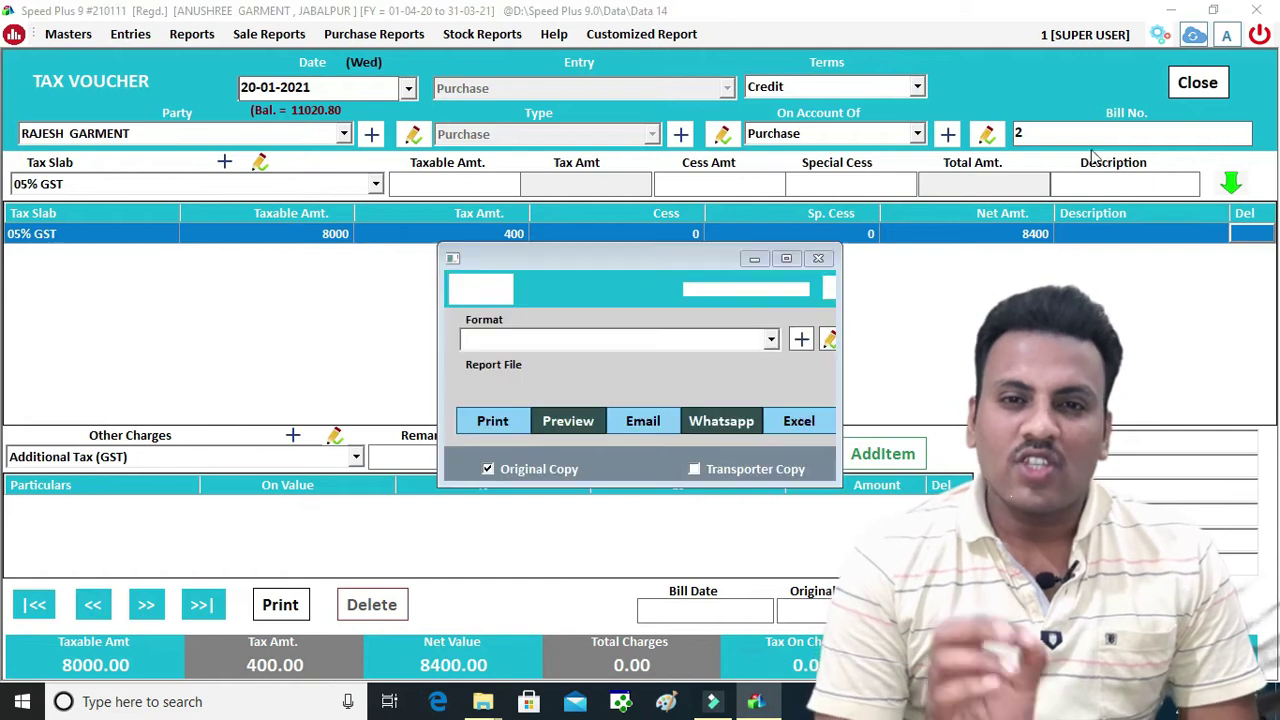
{"action": "left_click", "coordinate": [758, 425]}
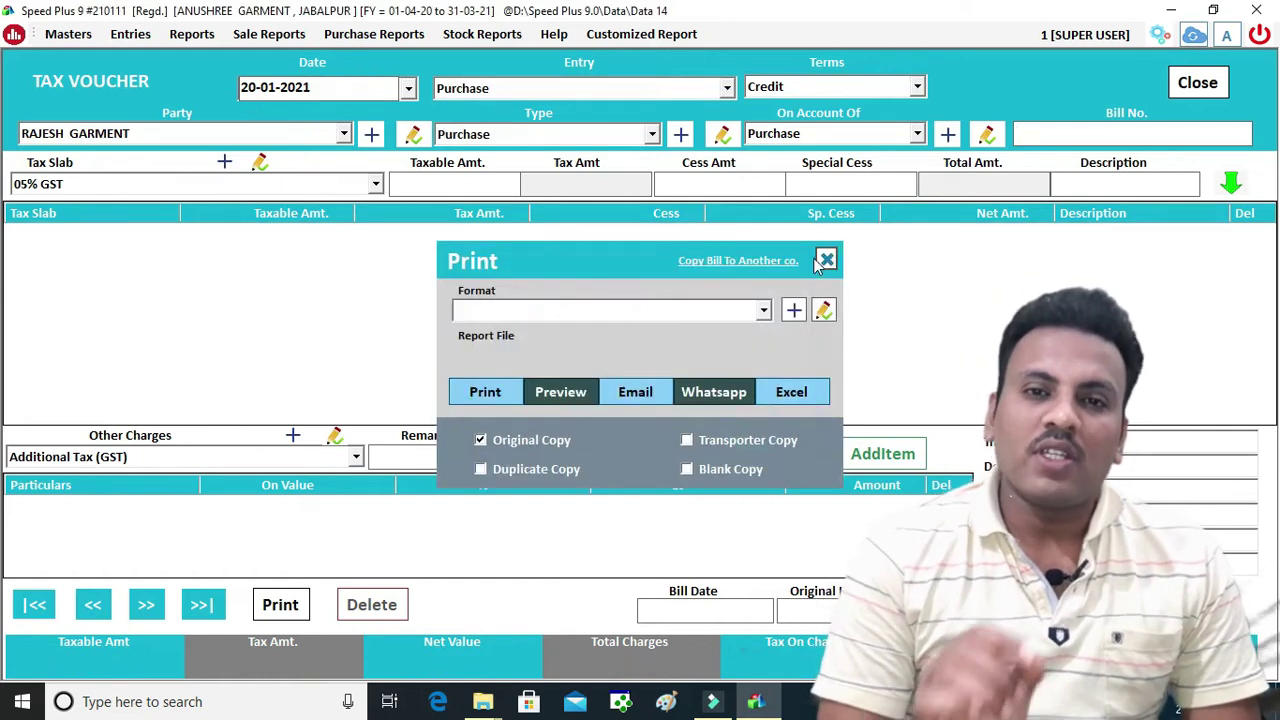
{"action": "left_click", "coordinate": [824, 260]}
{"action": "left_click", "coordinate": [1197, 90]}
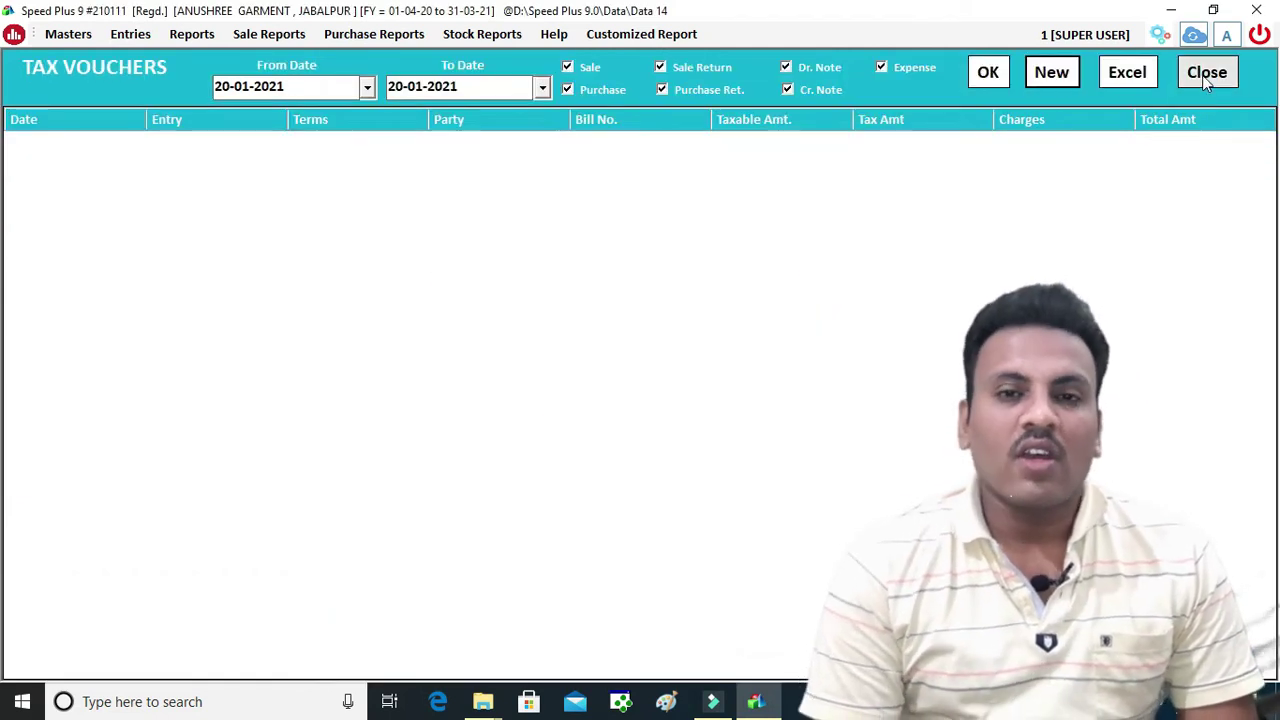
{"action": "left_click", "coordinate": [1200, 71]}
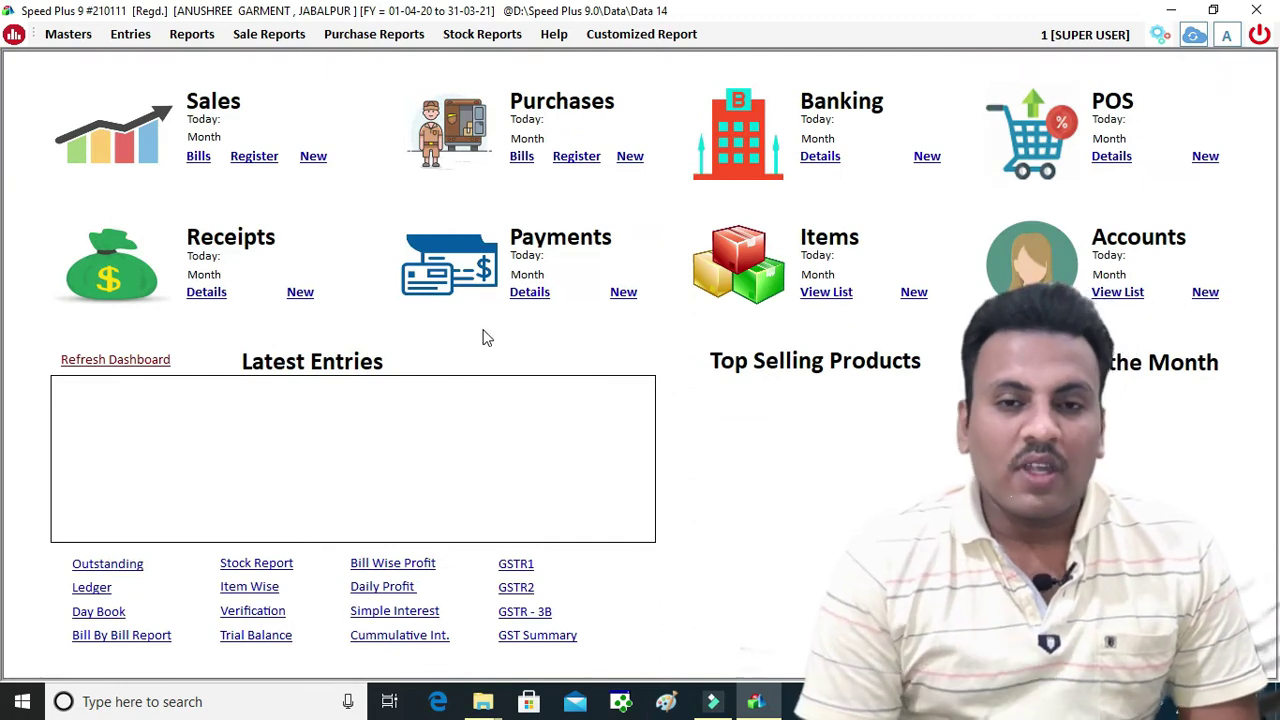
Refresh the dashboard figures and start new POS cash bill number 3
{"action": "left_click", "coordinate": [132, 360]}
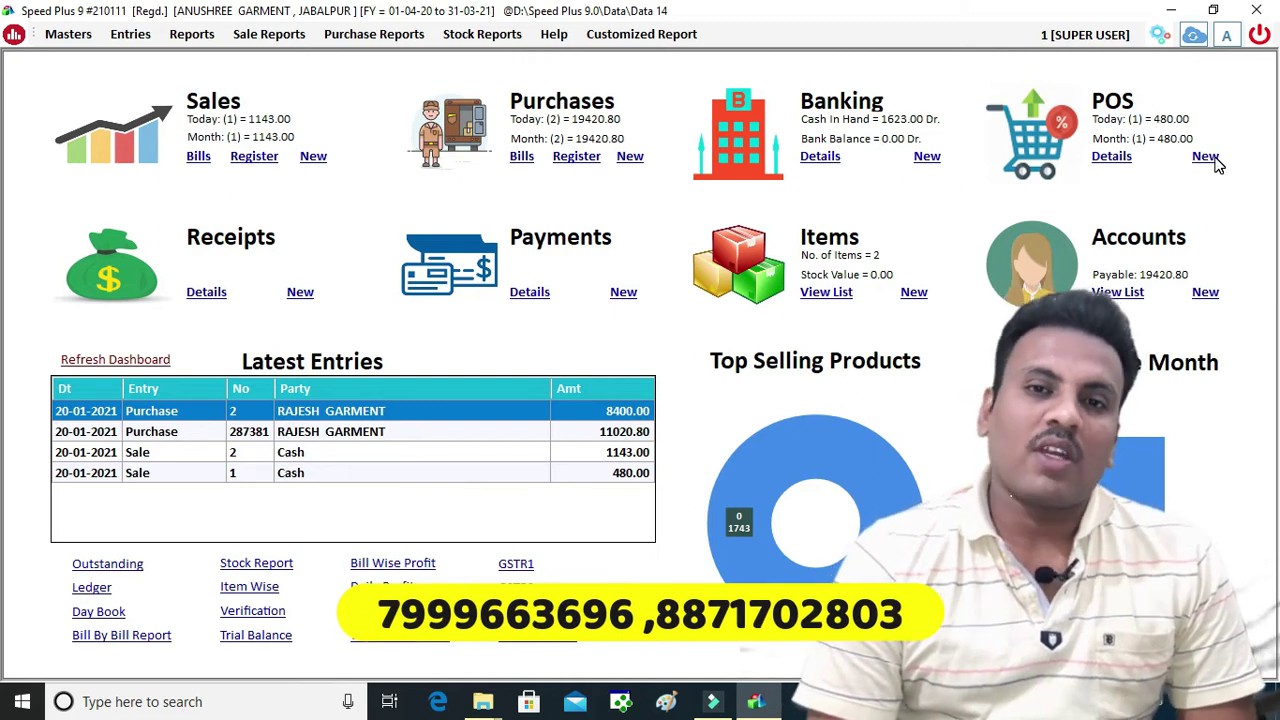
{"action": "left_click", "coordinate": [1215, 160]}
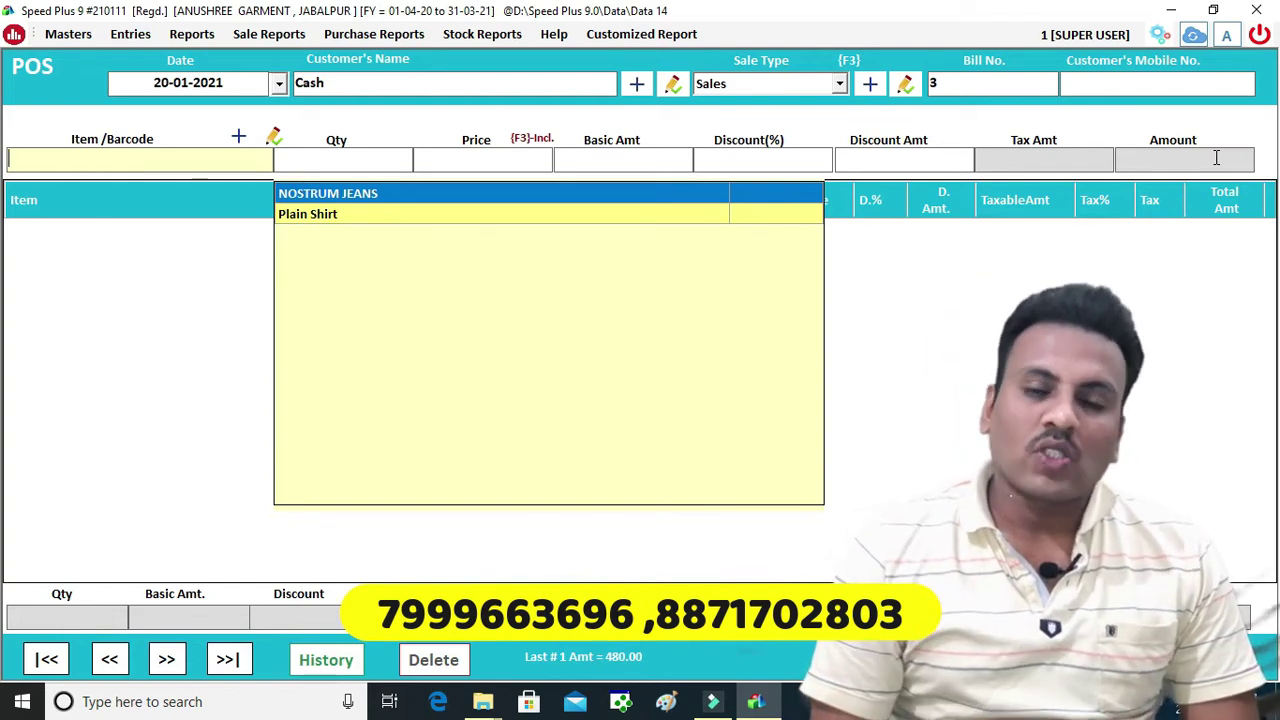
Scan barcodes 10001 and 10002 (Plain Shirts) and 10004 (NOSTRUM JEANS size 30), totalling 2400.00
{"action": "type", "text": "1"}
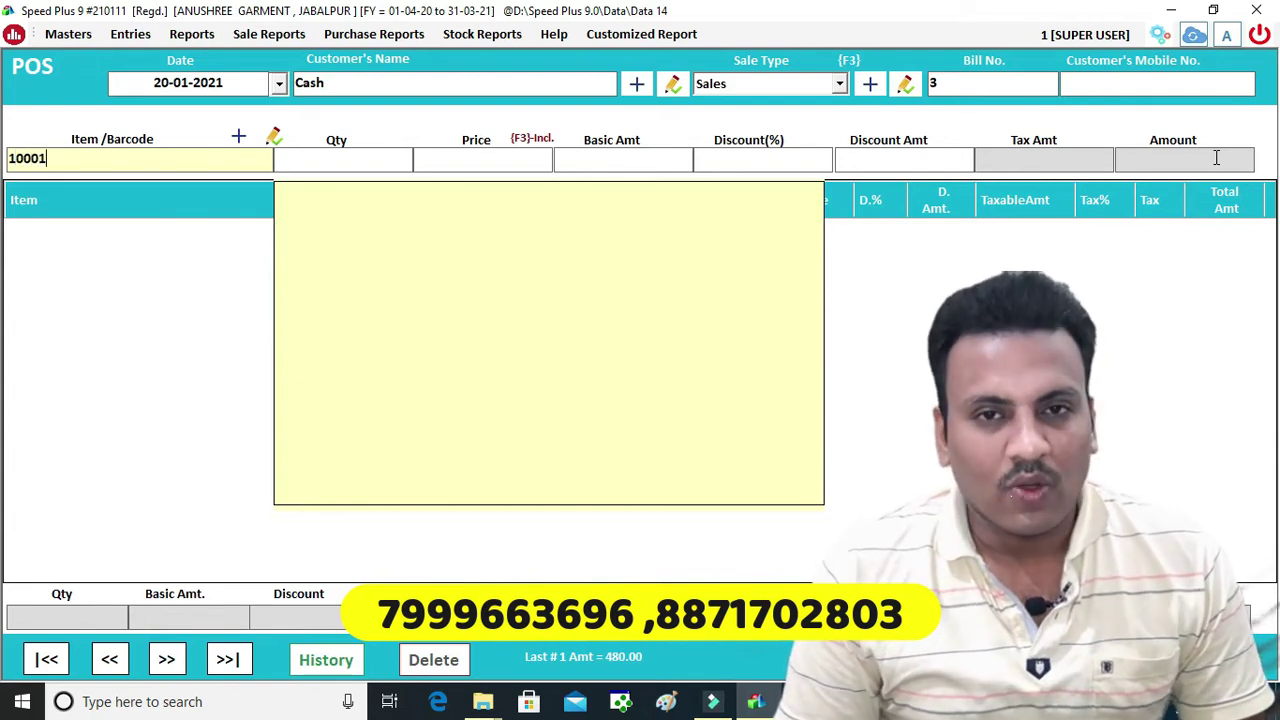
{"action": "type", "text": "0001"}
{"action": "key", "text": "Return"}
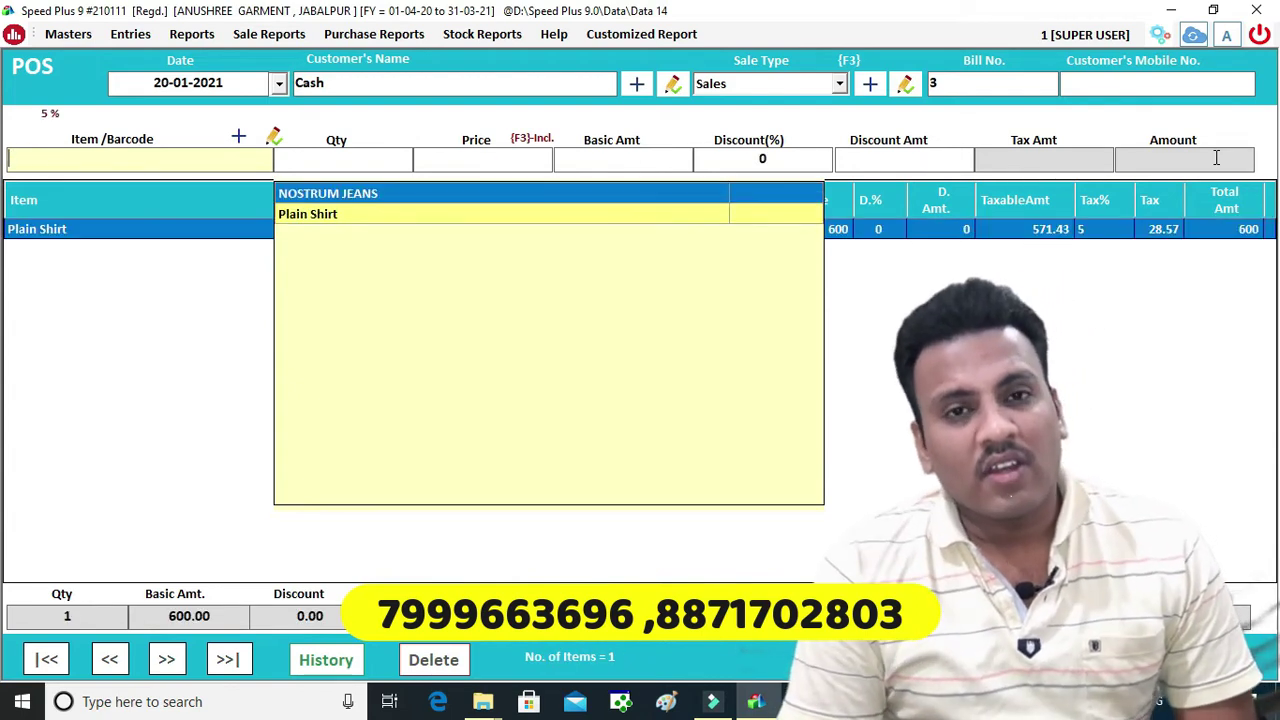
{"action": "left_click", "coordinate": [1104, 384]}
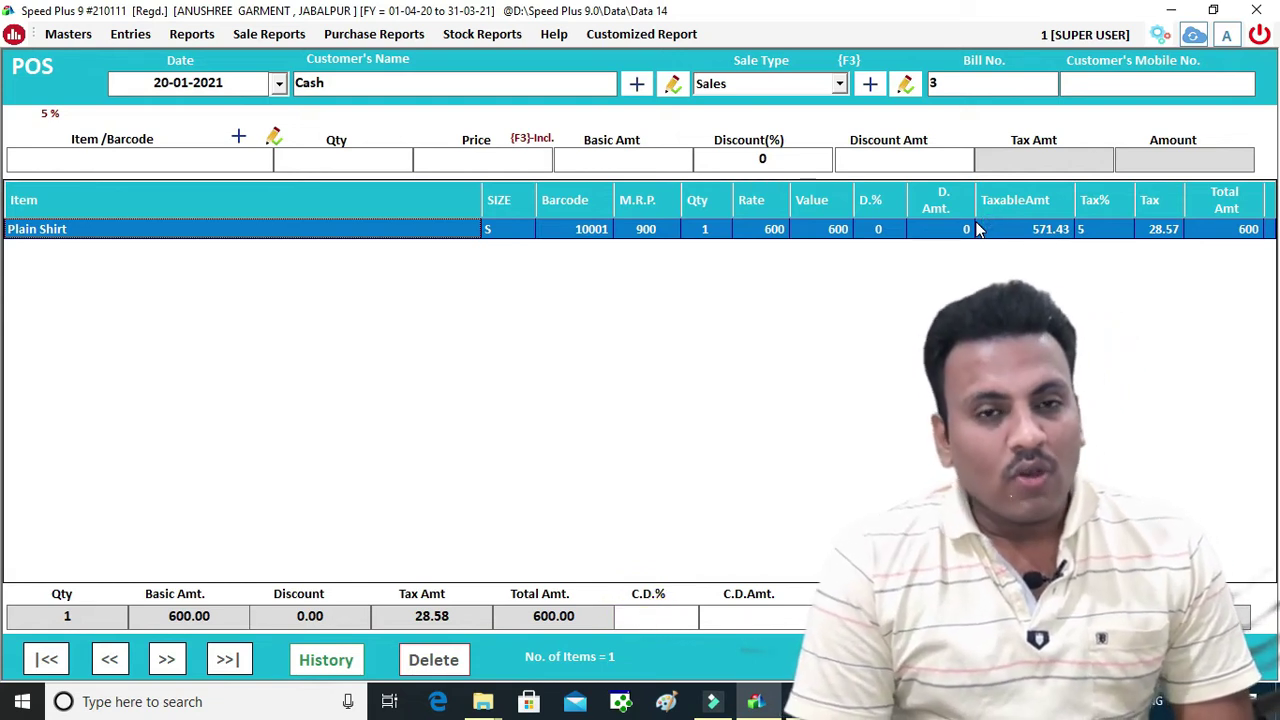
{"action": "left_click", "coordinate": [100, 155]}
{"action": "type", "text": "1"}
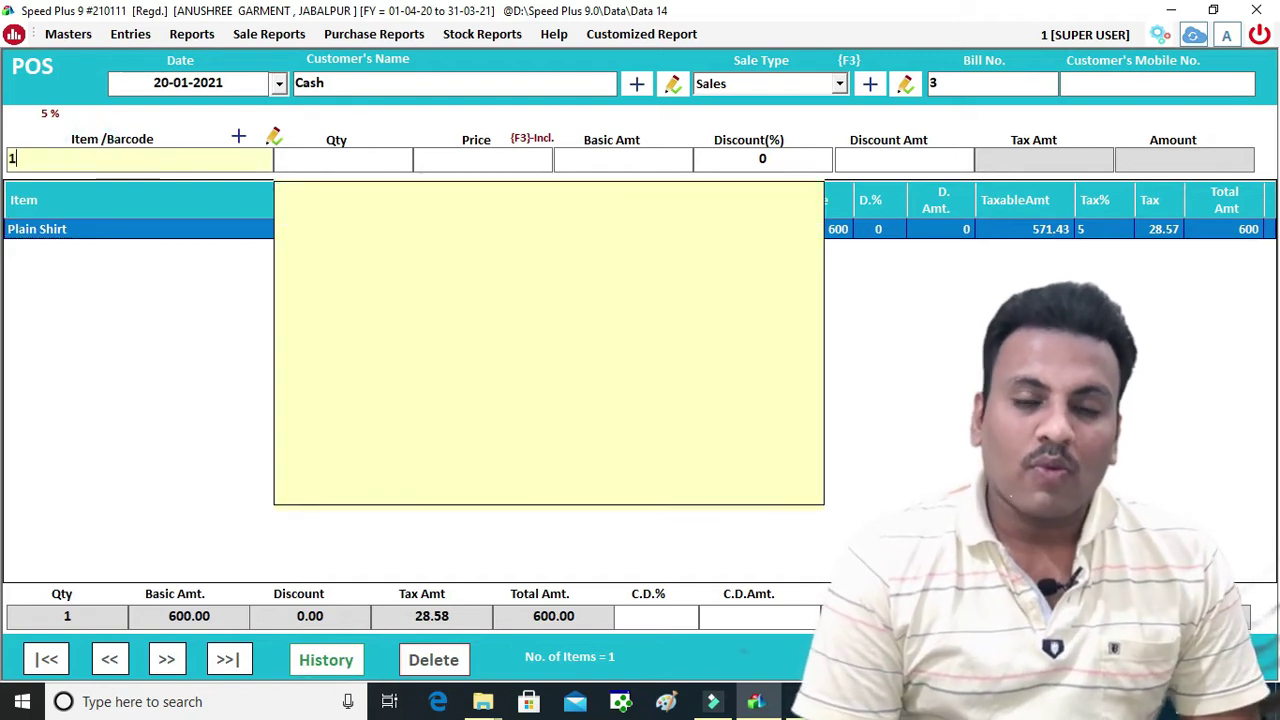
{"action": "type", "text": "0002"}
{"action": "key", "text": "Return"}
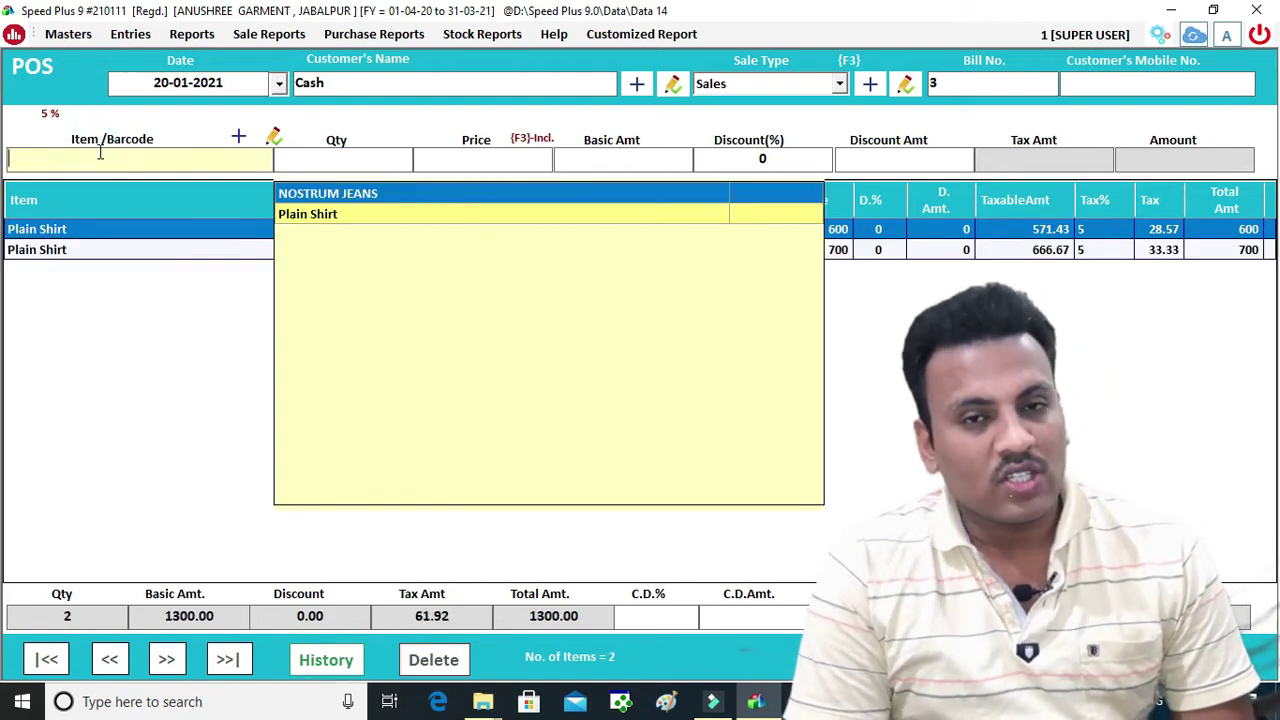
{"action": "type", "text": "1000"}
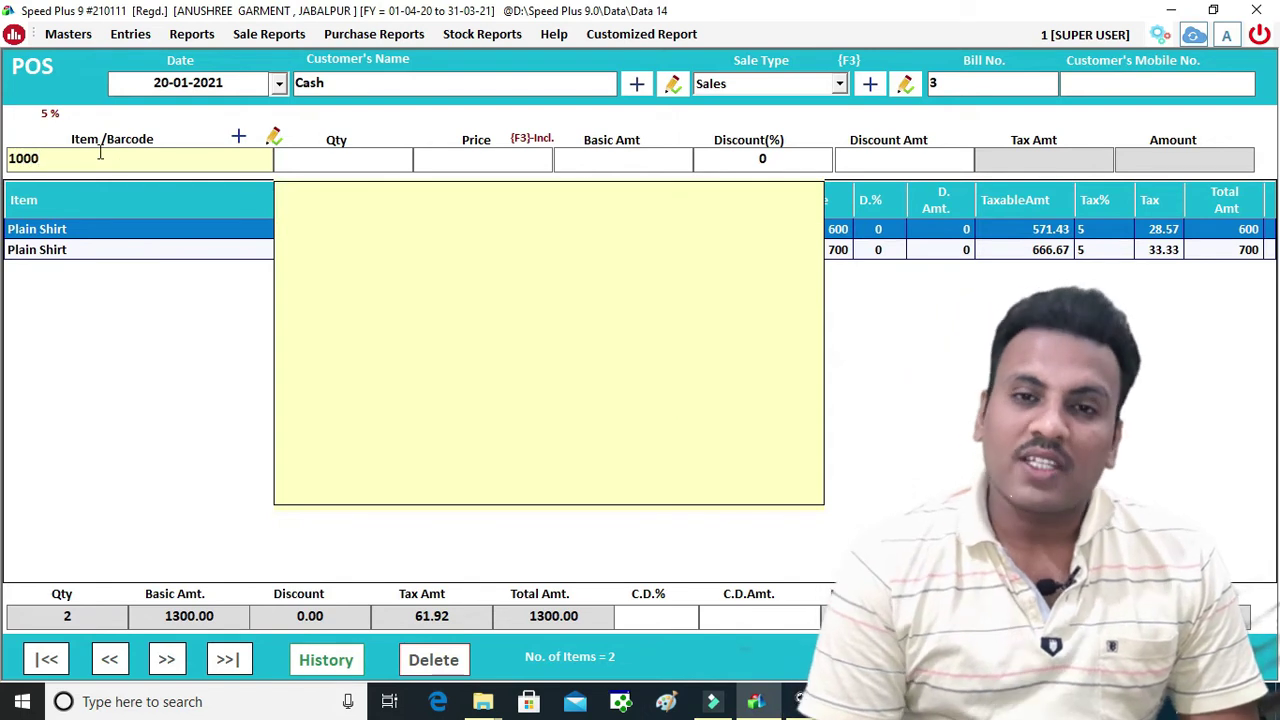
{"action": "type", "text": "4"}
{"action": "key", "text": "Return"}
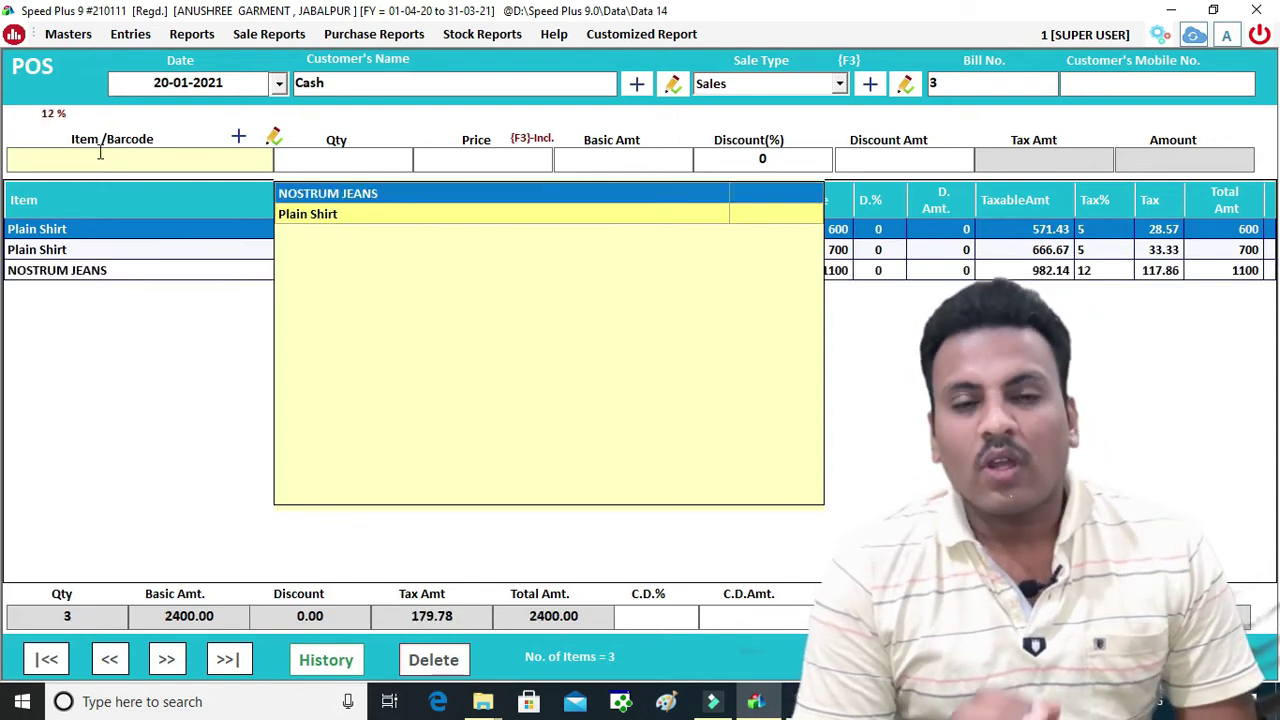
{"action": "left_click", "coordinate": [940, 414]}
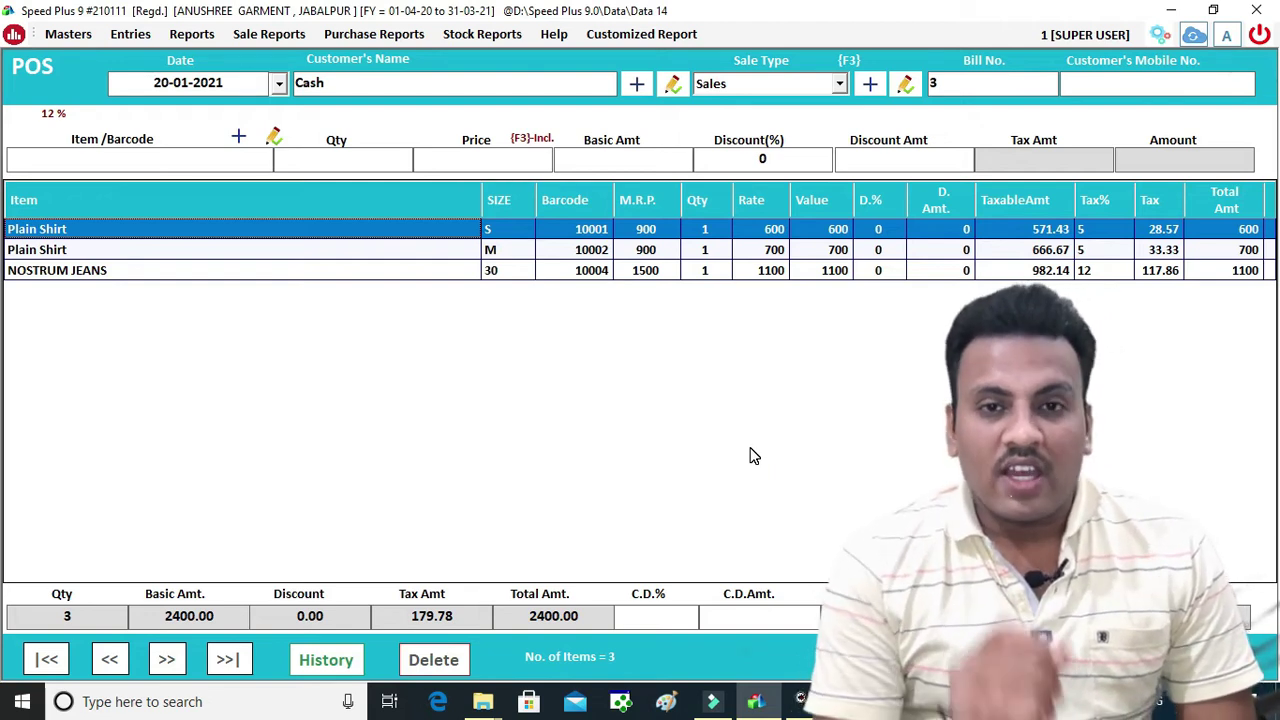
Enter the customer's mobile number and name, apply a 50 cash discount, and open payment options
{"action": "left_click", "coordinate": [1122, 87]}
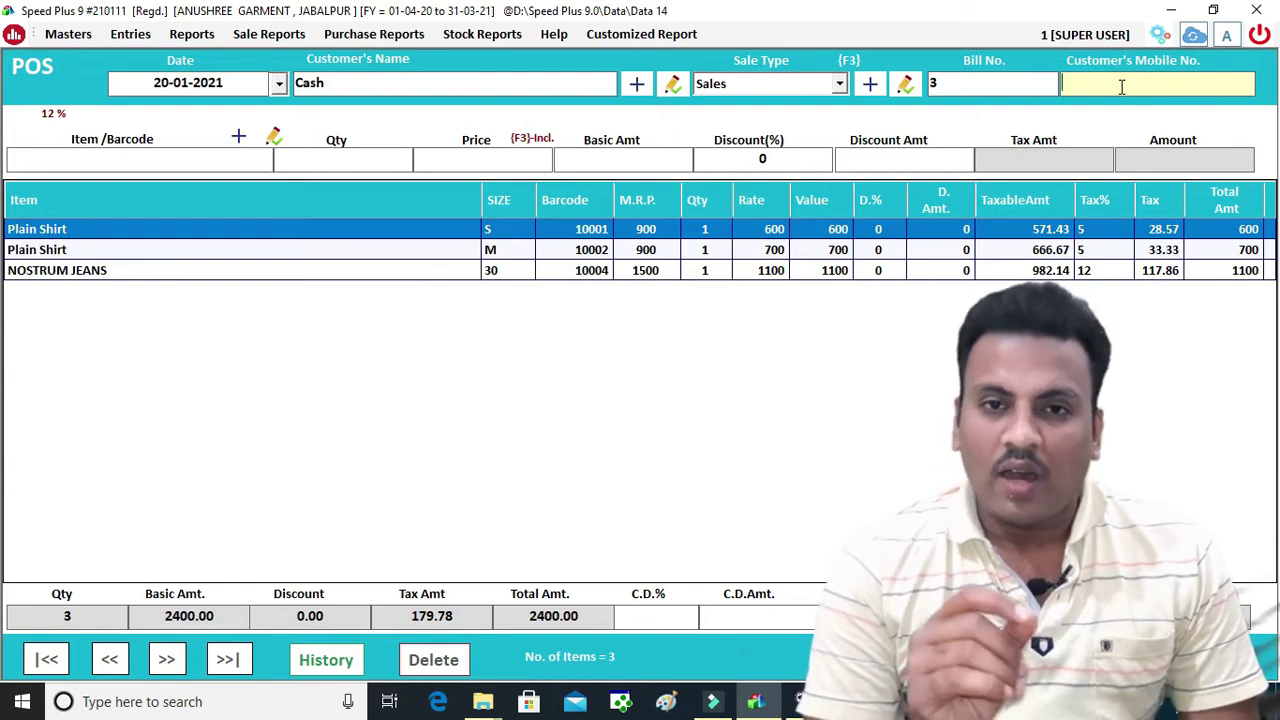
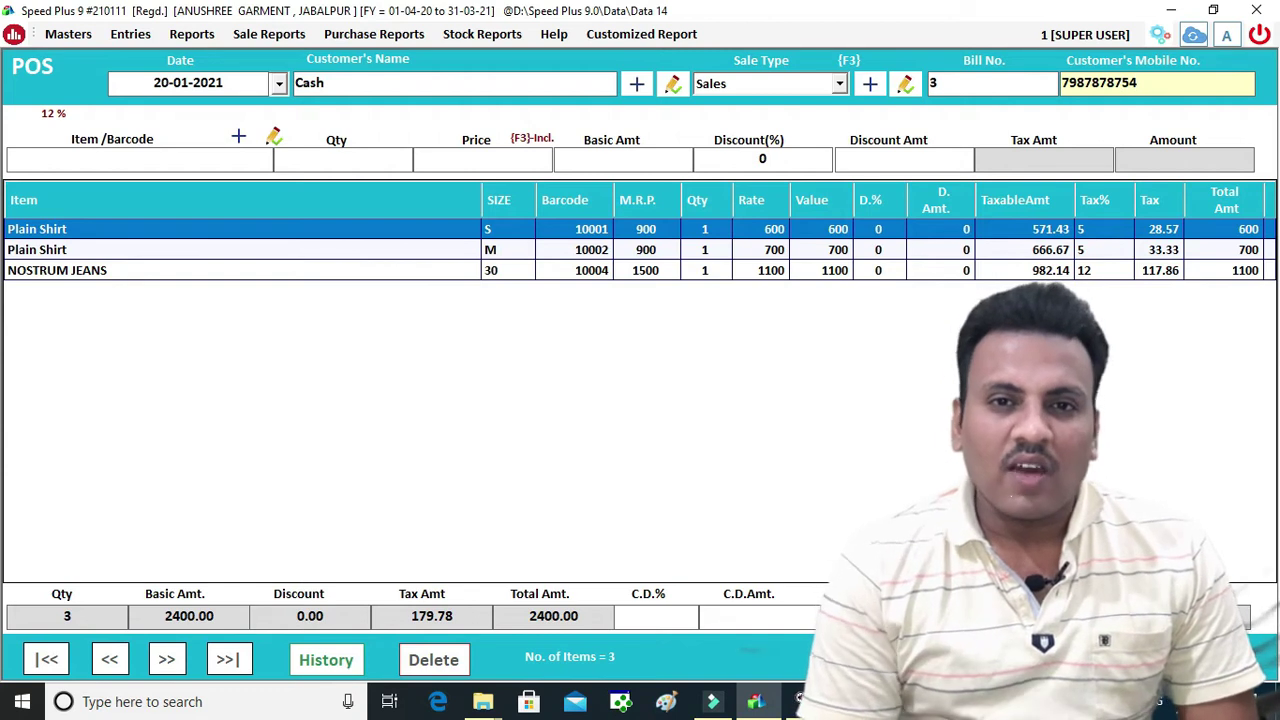
{"action": "key", "text": "Return"}
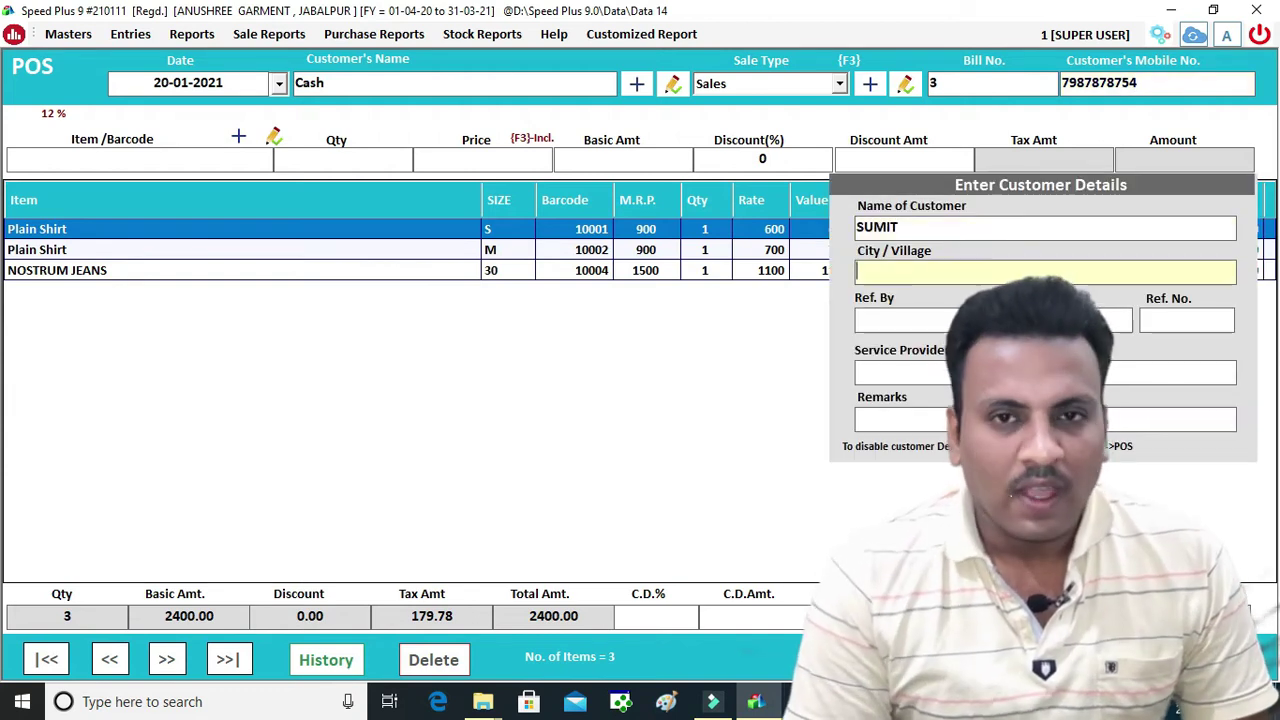
{"action": "key", "text": "Return"}
{"action": "key", "text": "Return"}
{"action": "key", "text": "Return"}
{"action": "key", "text": "Return"}
{"action": "key", "text": "Return"}
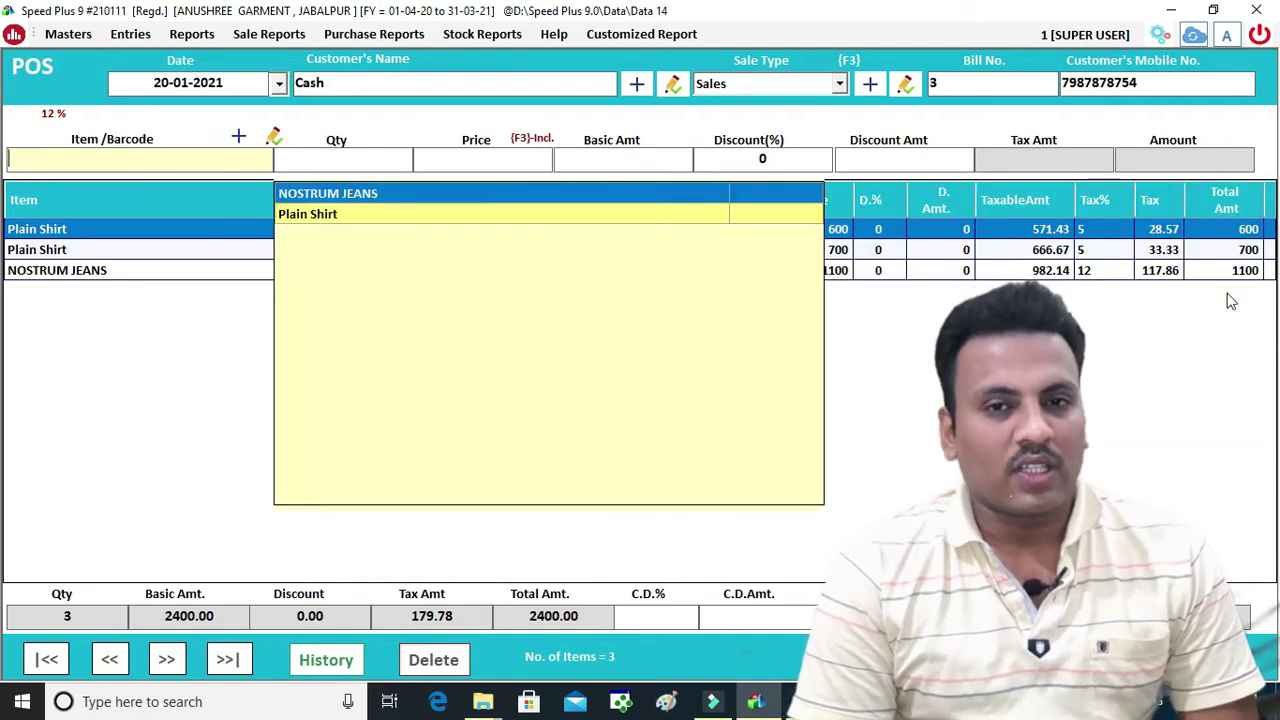
{"action": "left_click", "coordinate": [985, 305]}
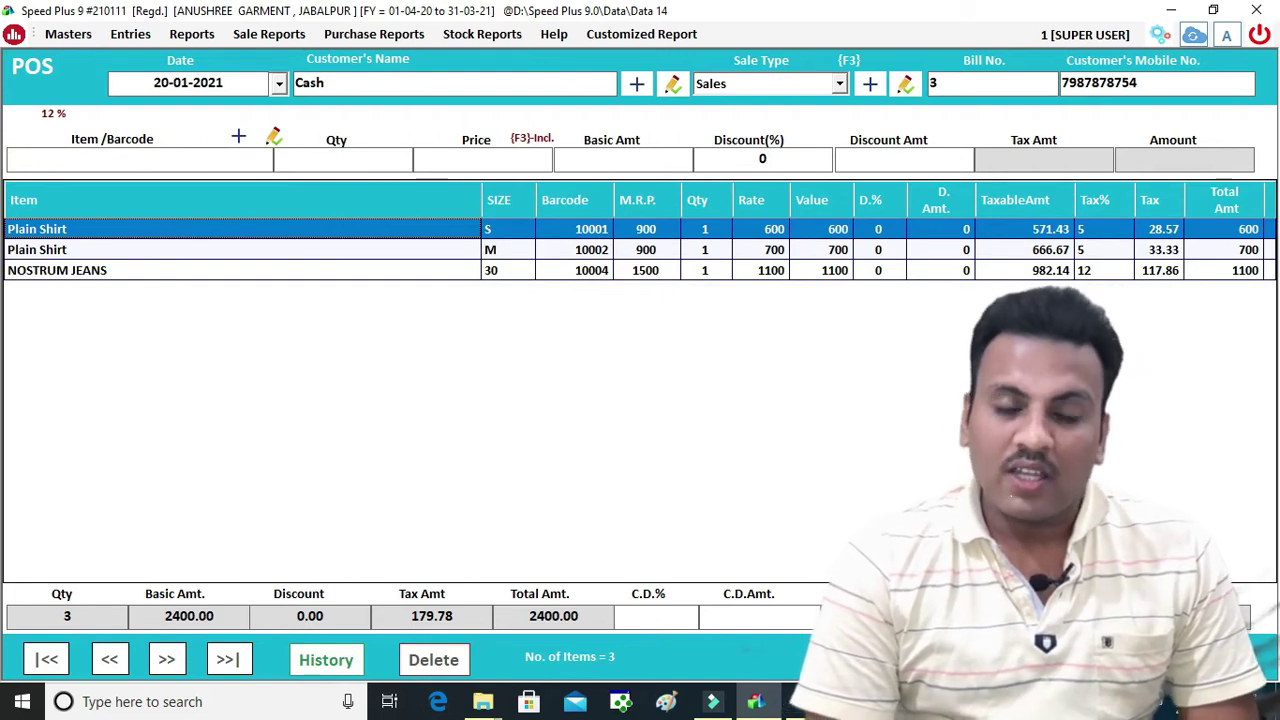
{"action": "left_click", "coordinate": [788, 613]}
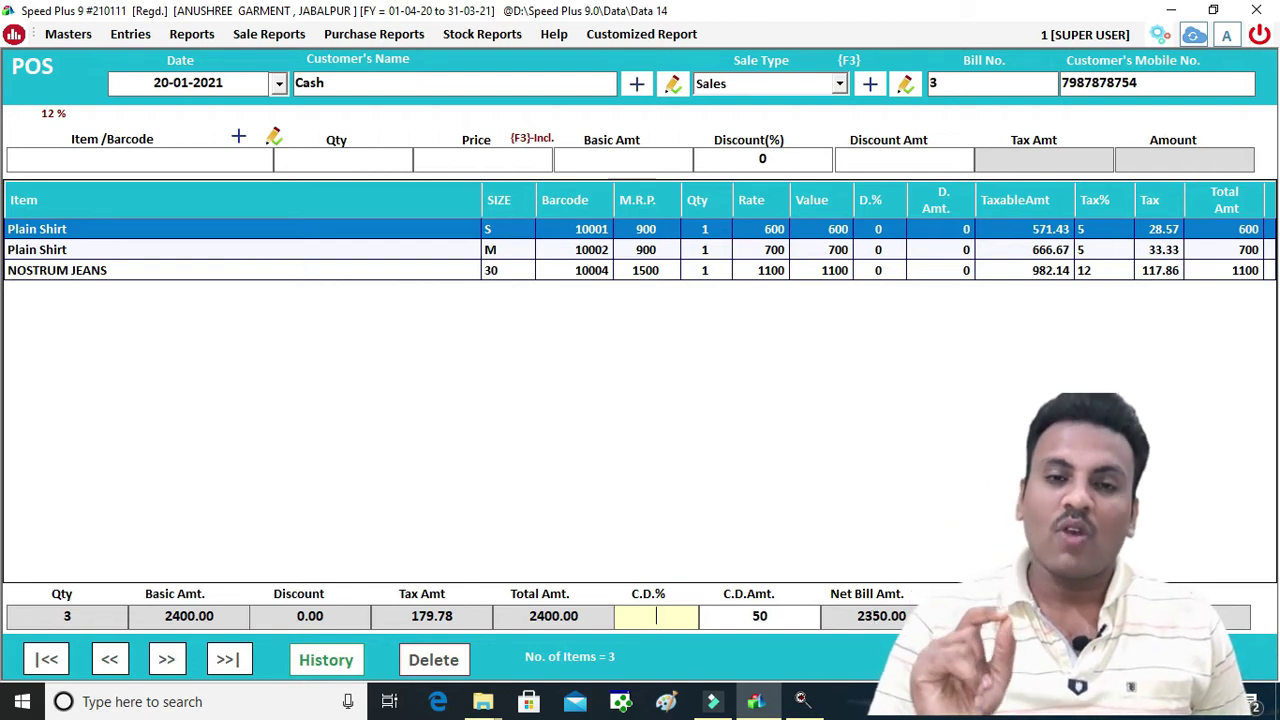
{"action": "key", "text": "Return"}
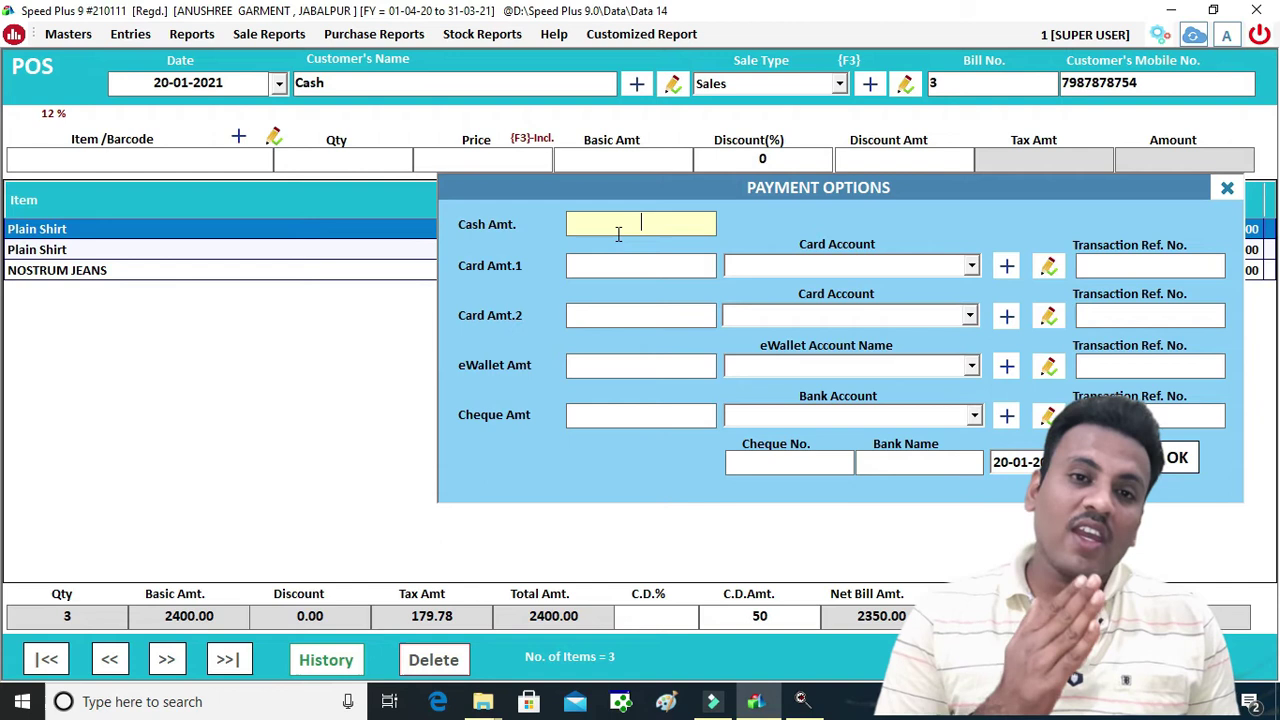
Pay 350 cash and 2000 by card on the SBI account, save, and accept printing
{"action": "type", "text": "350"}
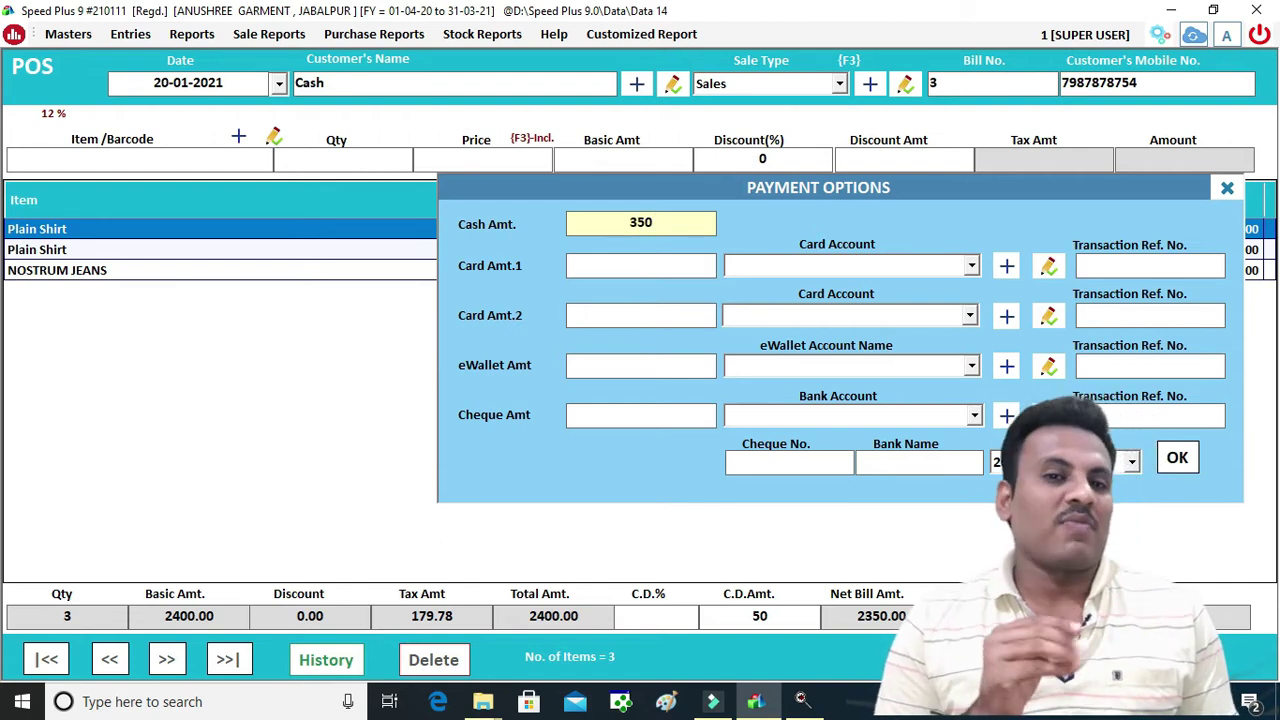
{"action": "left_click", "coordinate": [636, 268]}
{"action": "type", "text": "2000"}
{"action": "key", "text": "Return"}
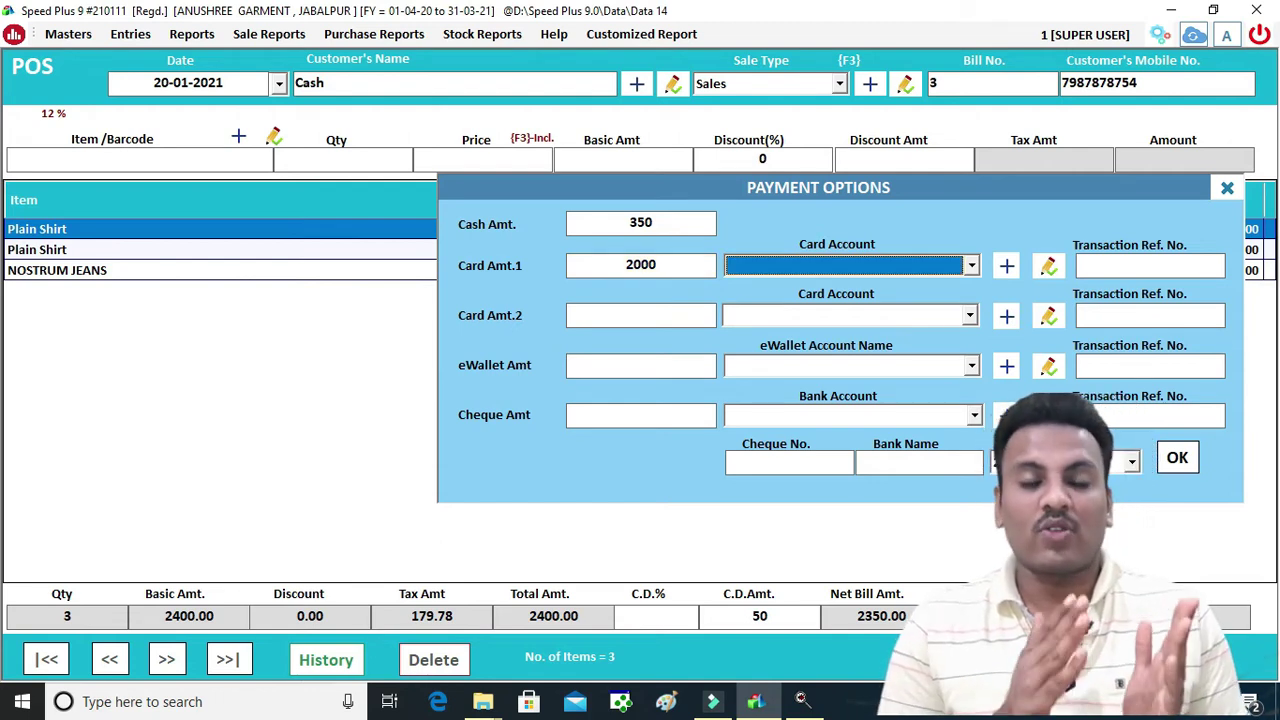
{"action": "key", "text": "F3"}
{"action": "type", "text": "SBI"}
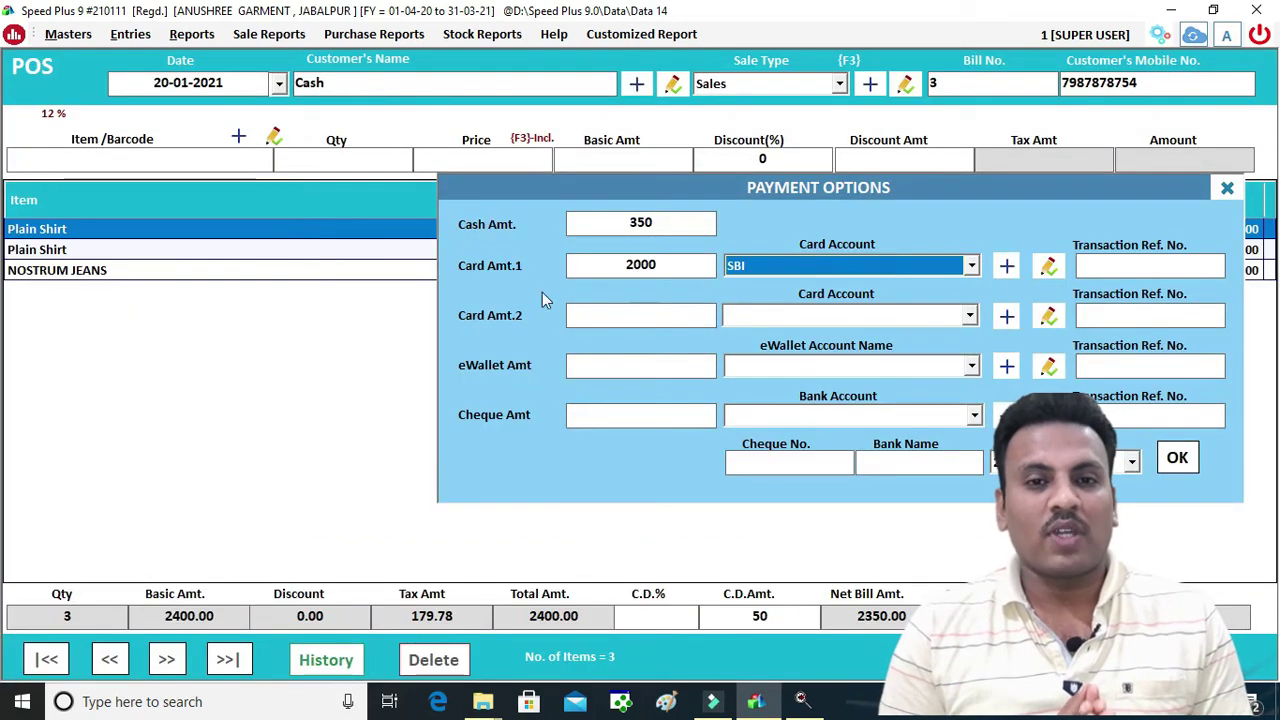
{"action": "left_click", "coordinate": [1177, 457]}
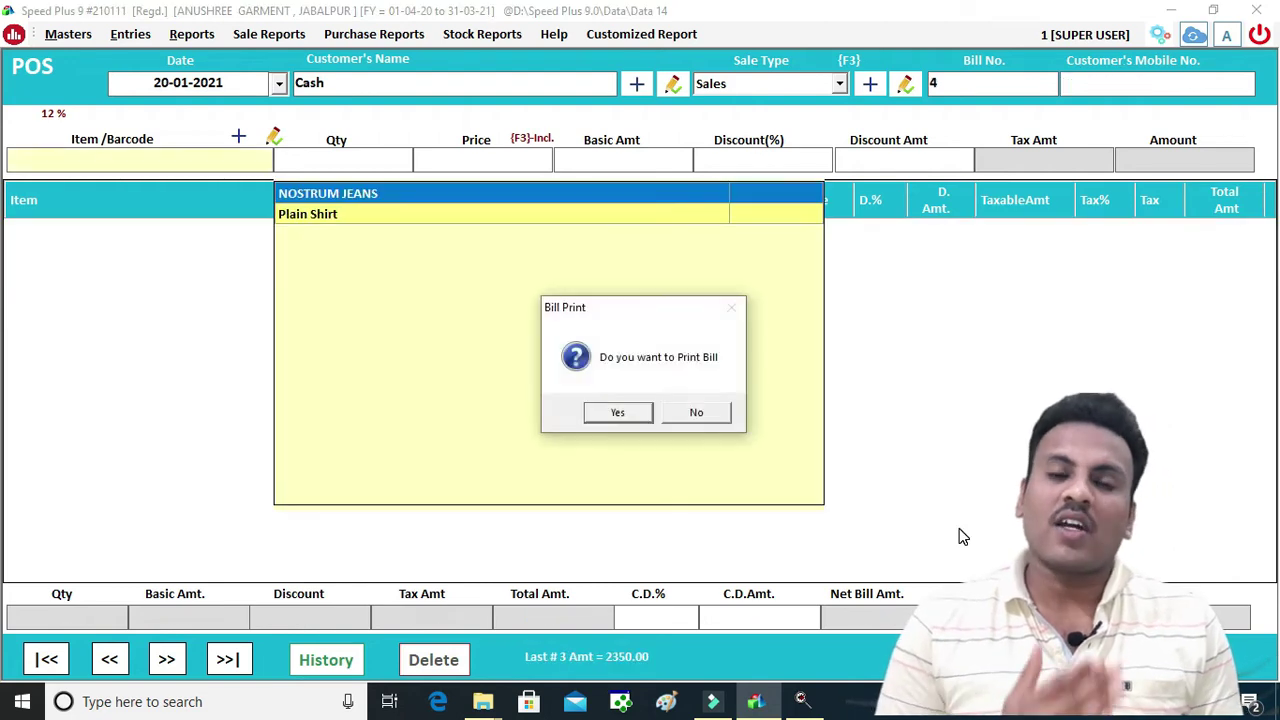
{"action": "left_click", "coordinate": [618, 412]}
Preview the bill 3 receipt with 50 discount and 2,350.00 total, then close the preview
{"action": "left_click", "coordinate": [558, 392]}
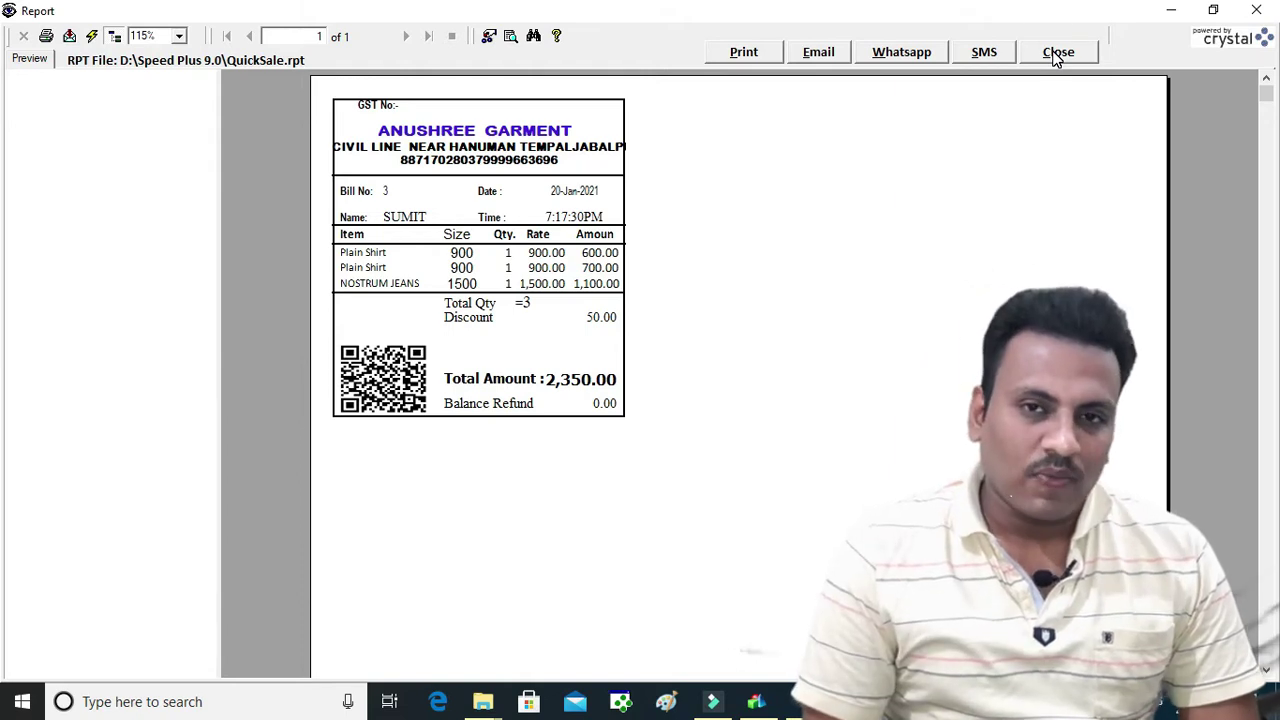
{"action": "left_click", "coordinate": [1056, 53]}
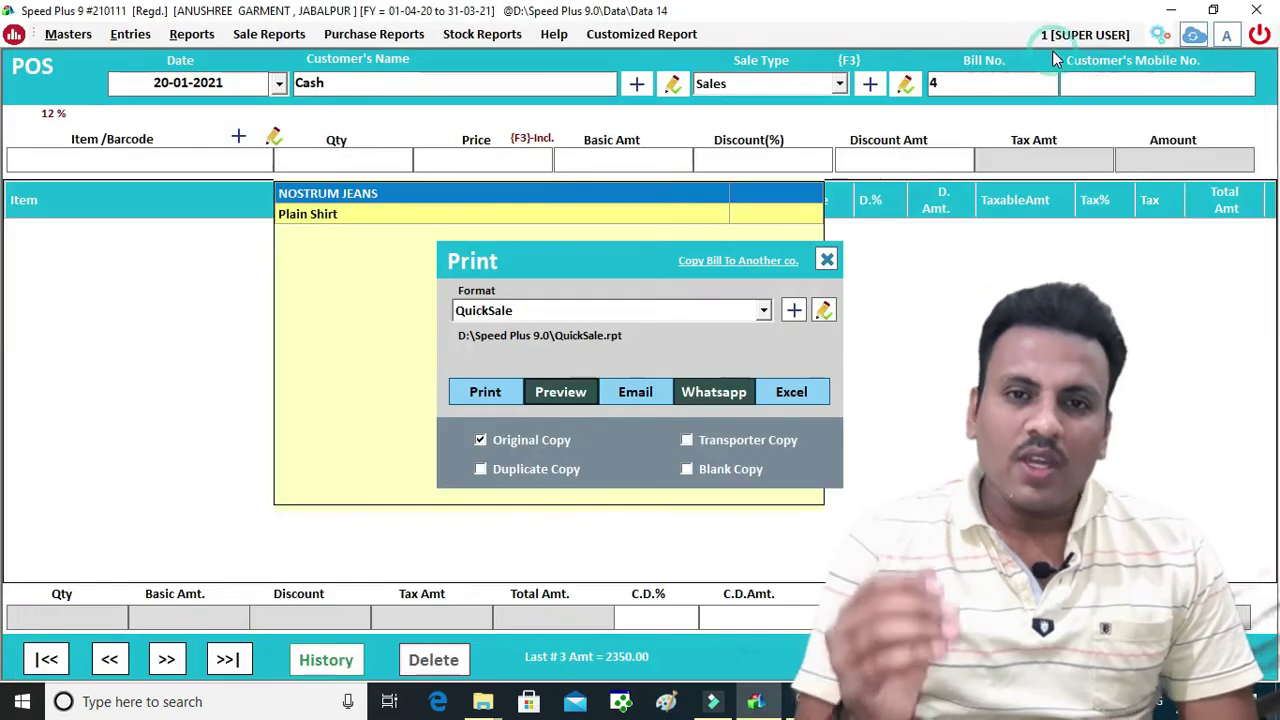
Close printing, browse saved bills with previous, next and first, then recall bill 3 from history
{"action": "left_click", "coordinate": [826, 261]}
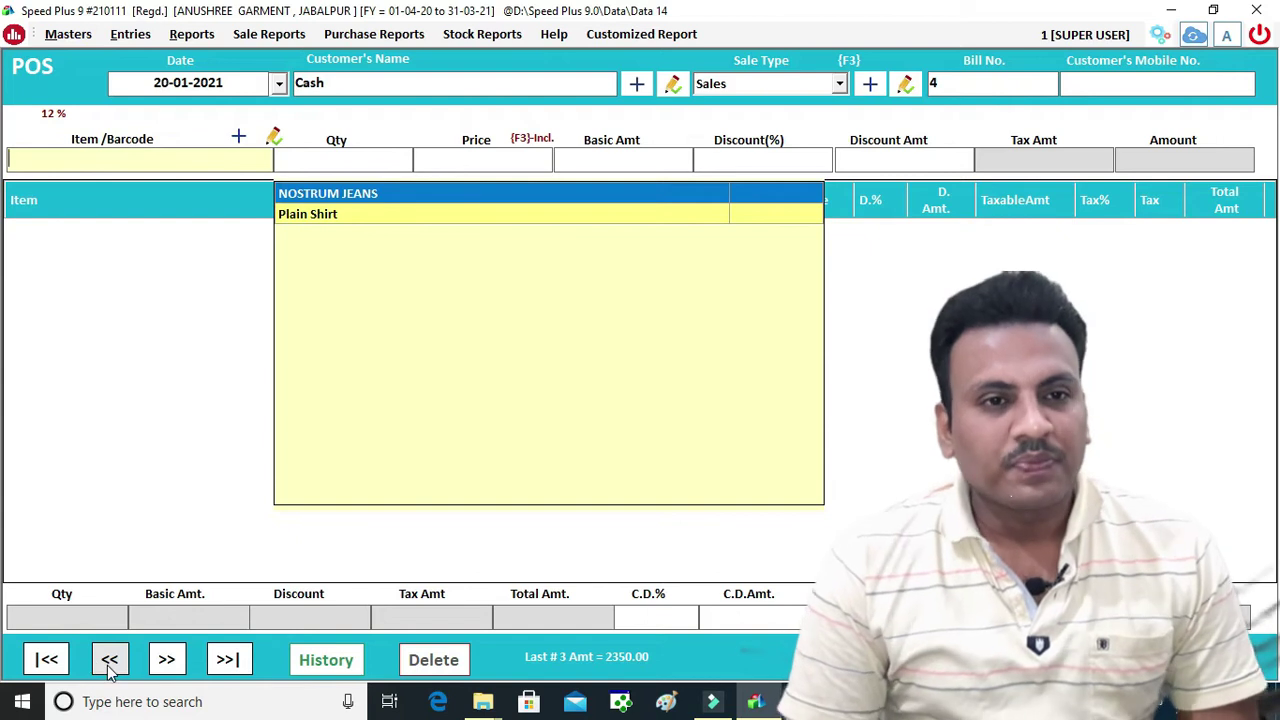
{"action": "left_click", "coordinate": [110, 662]}
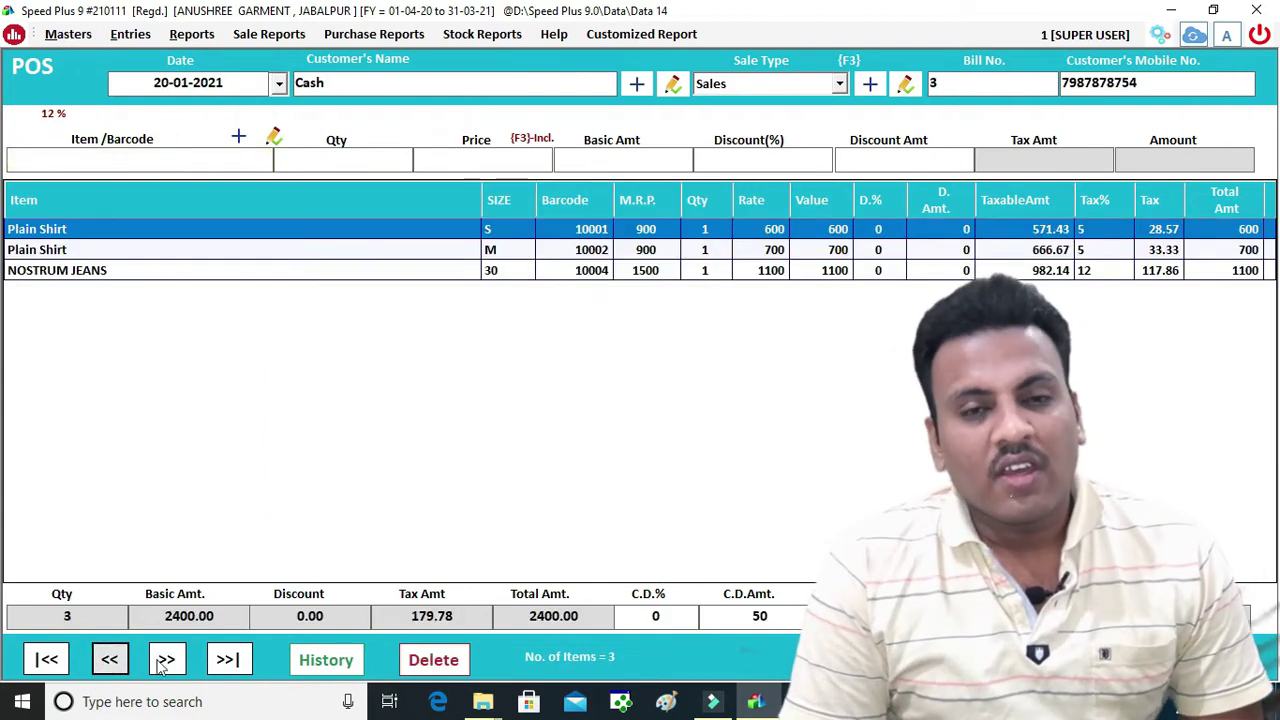
{"action": "left_click", "coordinate": [167, 662]}
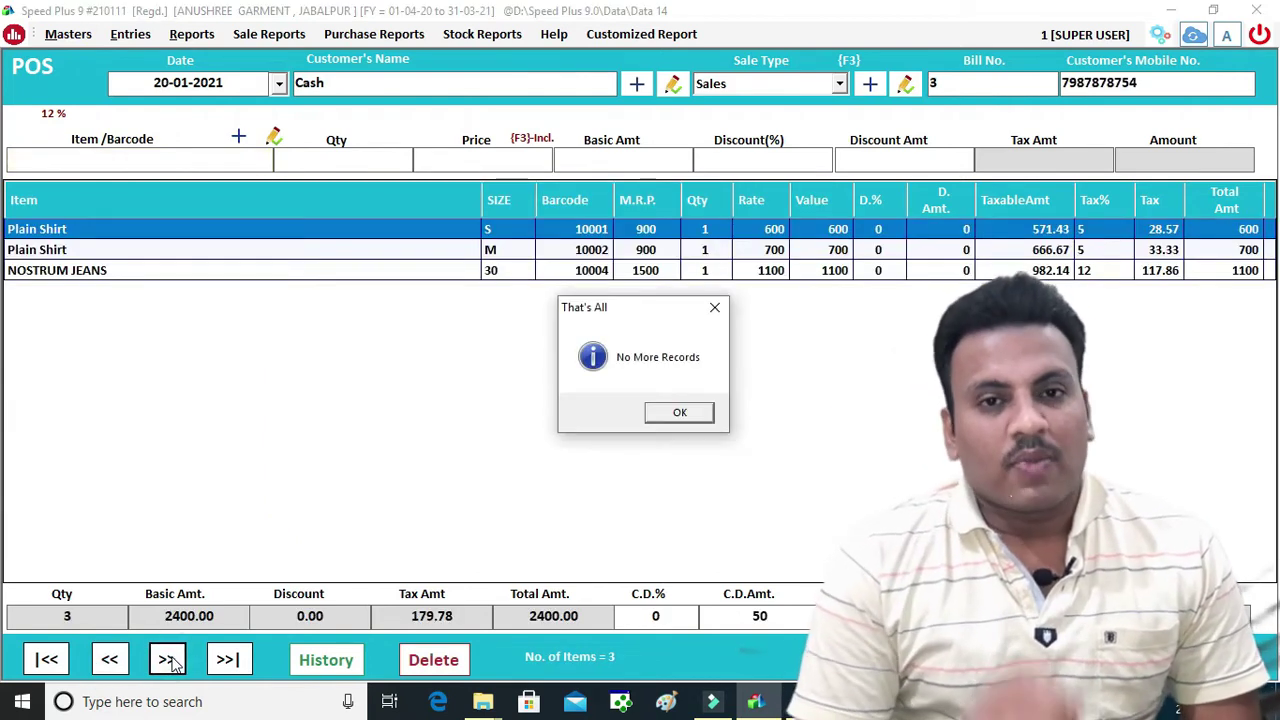
{"action": "left_click", "coordinate": [692, 416]}
{"action": "left_click", "coordinate": [46, 662]}
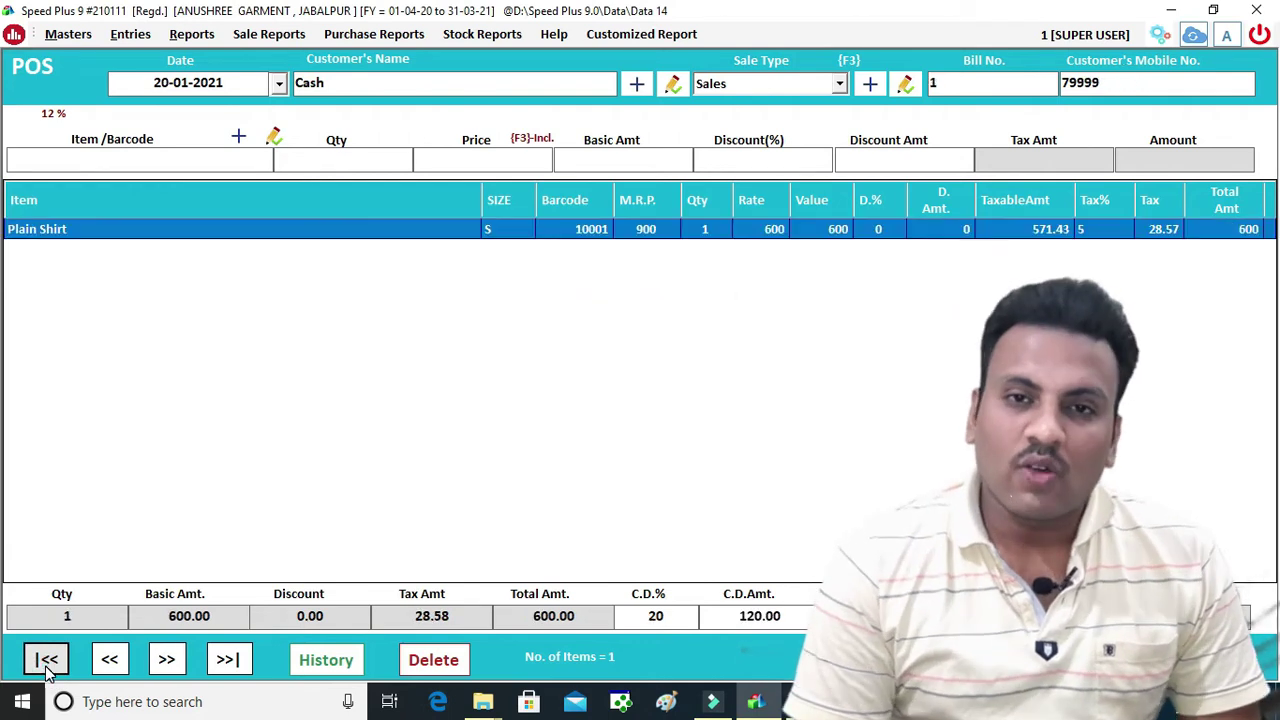
{"action": "left_click", "coordinate": [318, 661]}
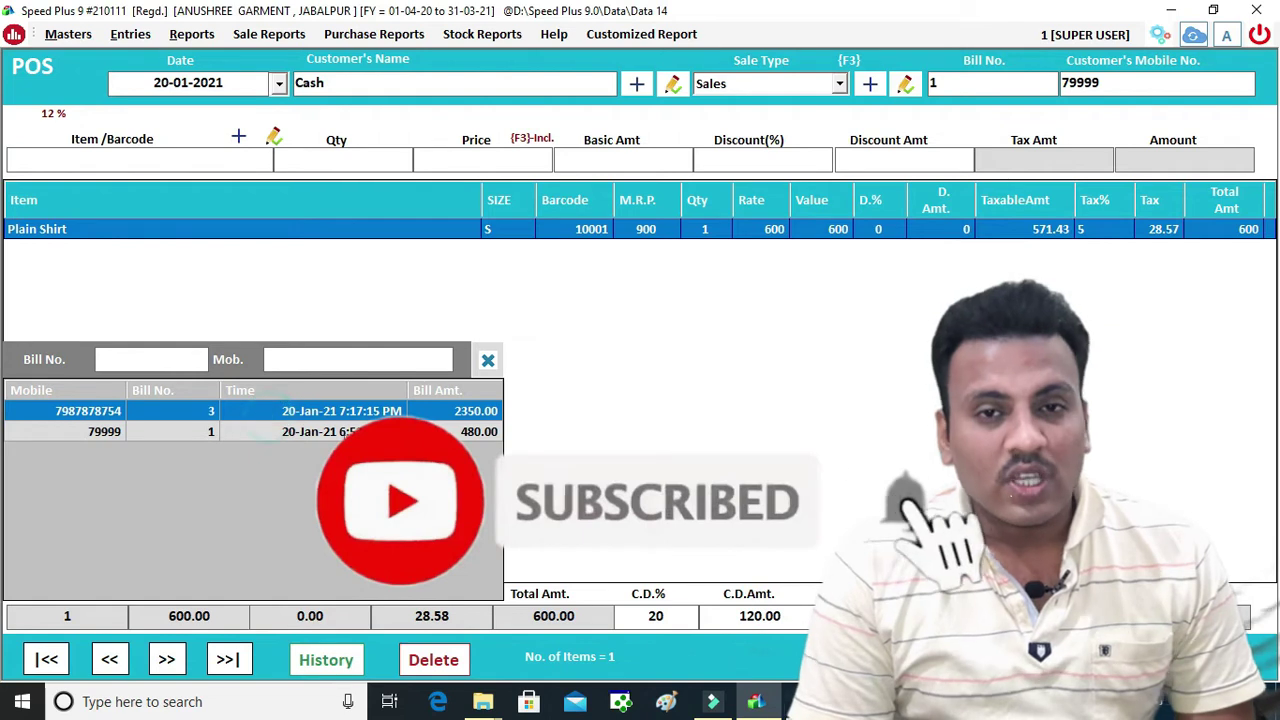
{"action": "key", "text": "Return"}
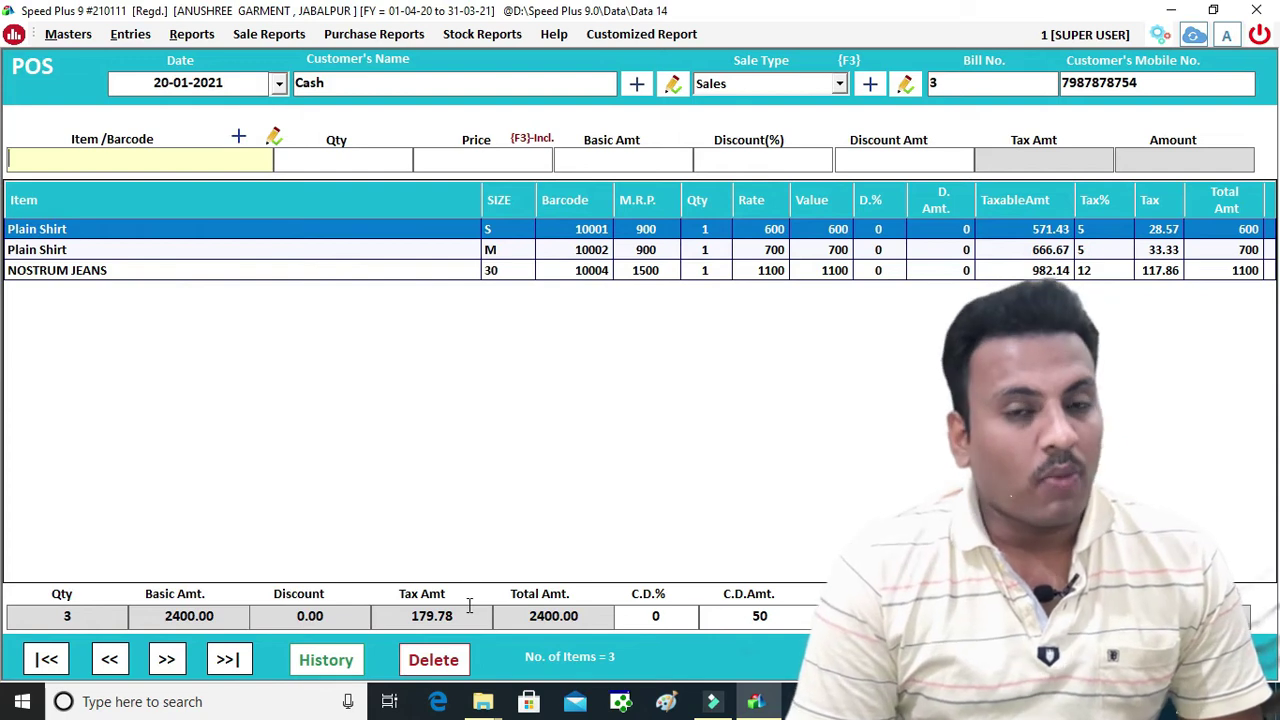
{"action": "left_click", "coordinate": [62, 615]}
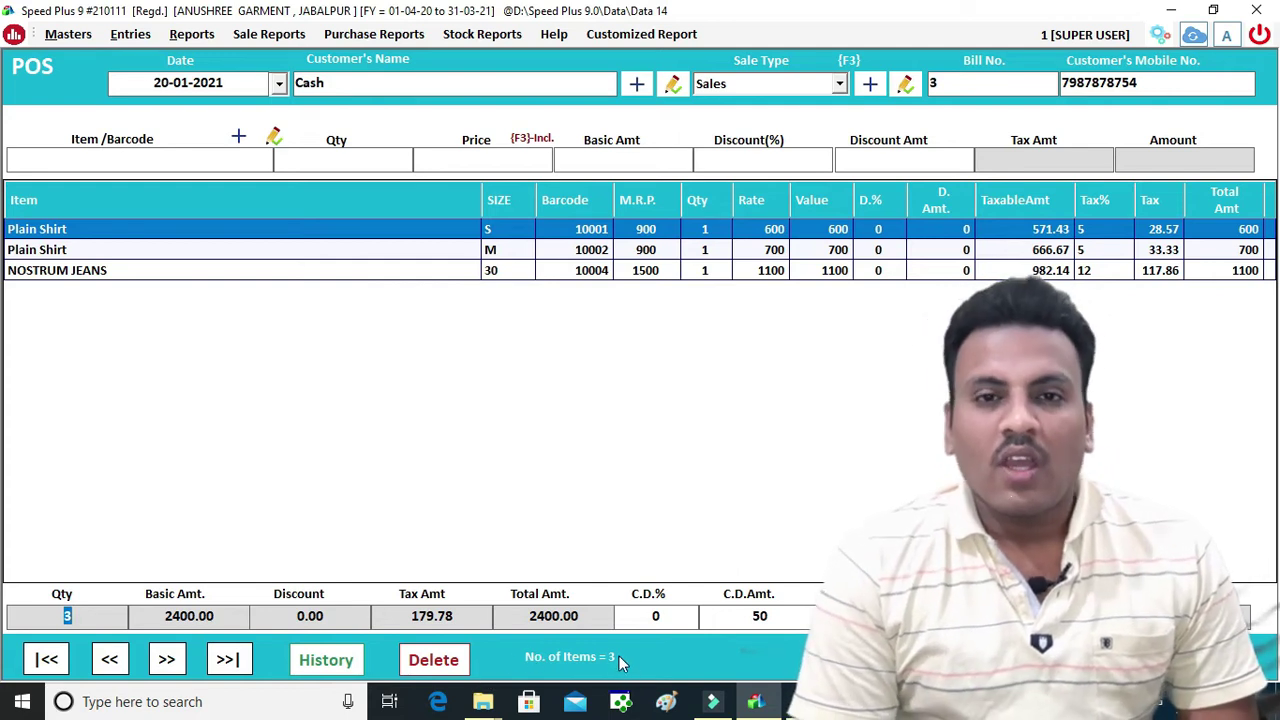
Delete the NOSTRUM JEANS and size M Plain Shirt lines from bill 3
{"action": "left_click", "coordinate": [768, 372]}
{"action": "left_click", "coordinate": [655, 275]}
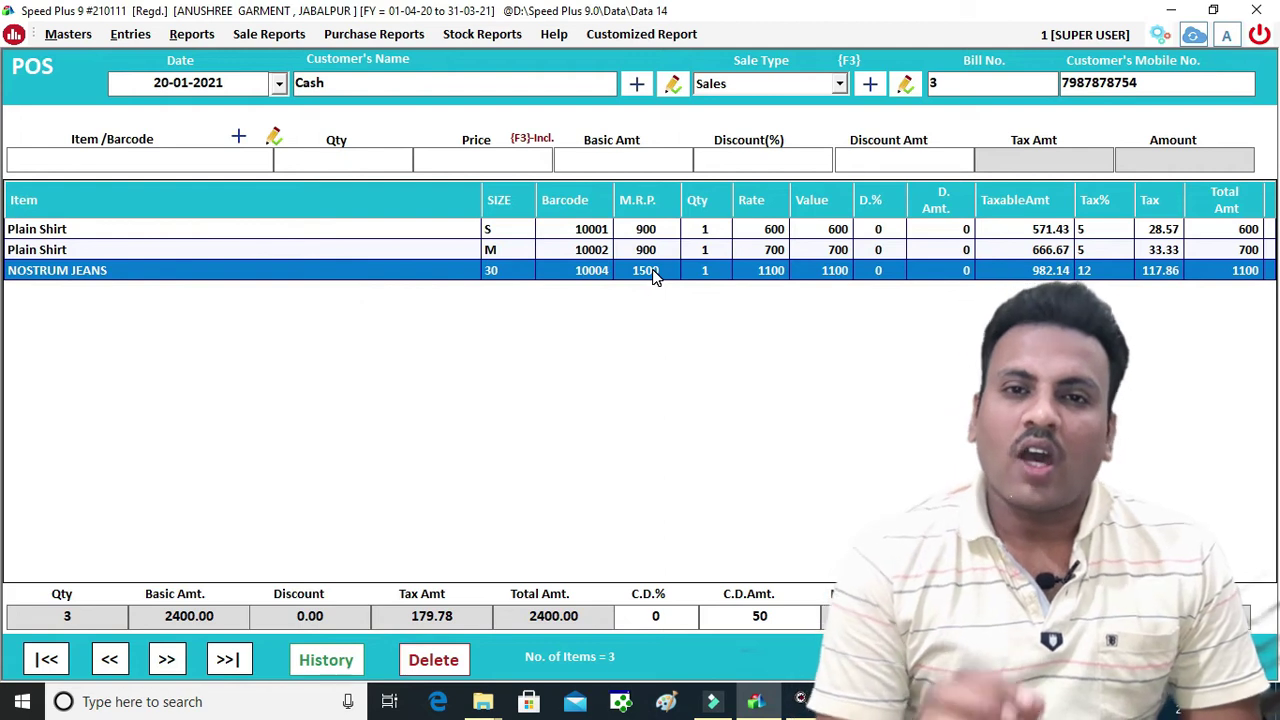
{"action": "key", "text": "Delete"}
{"action": "key", "text": "Return"}
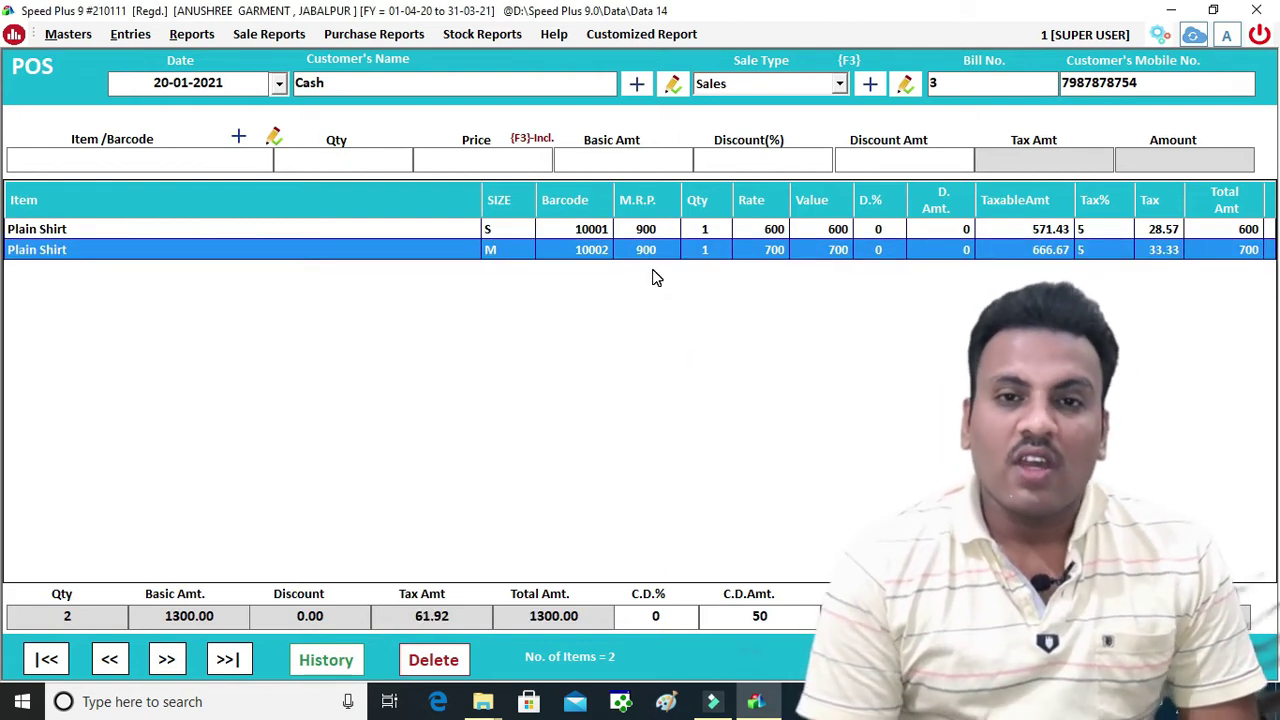
{"action": "key", "text": "Delete"}
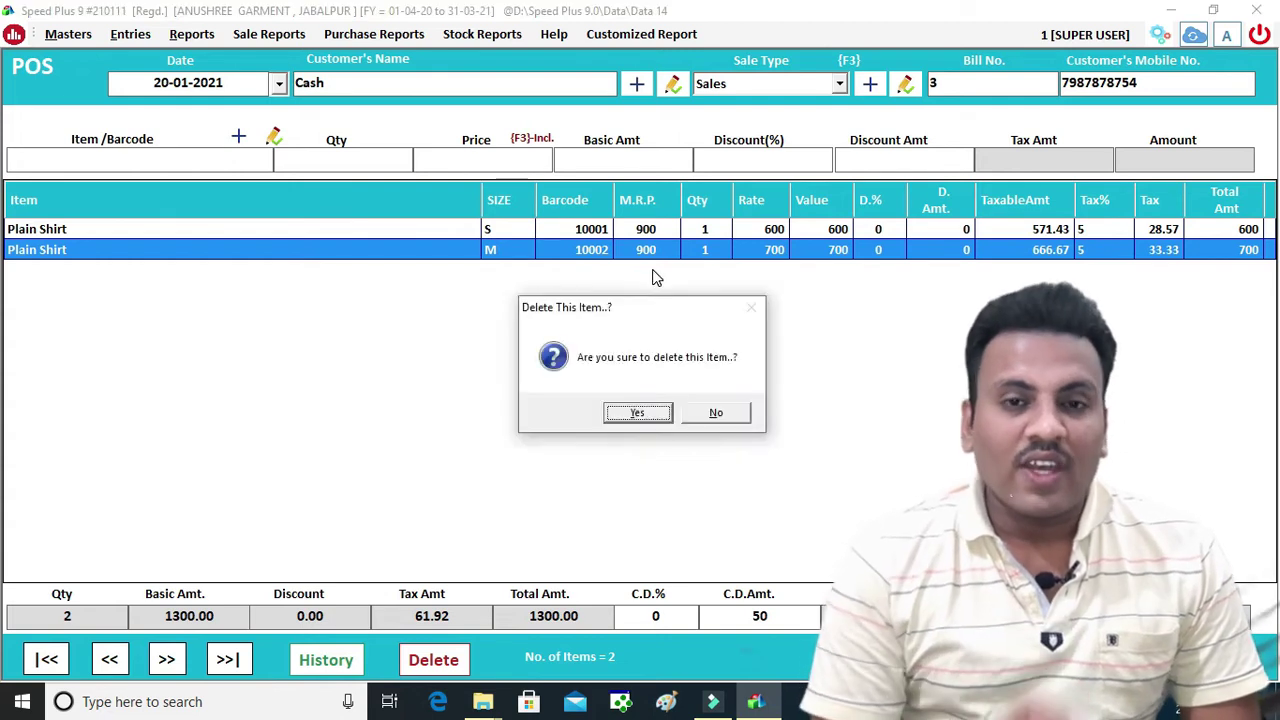
{"action": "key", "text": "Return"}
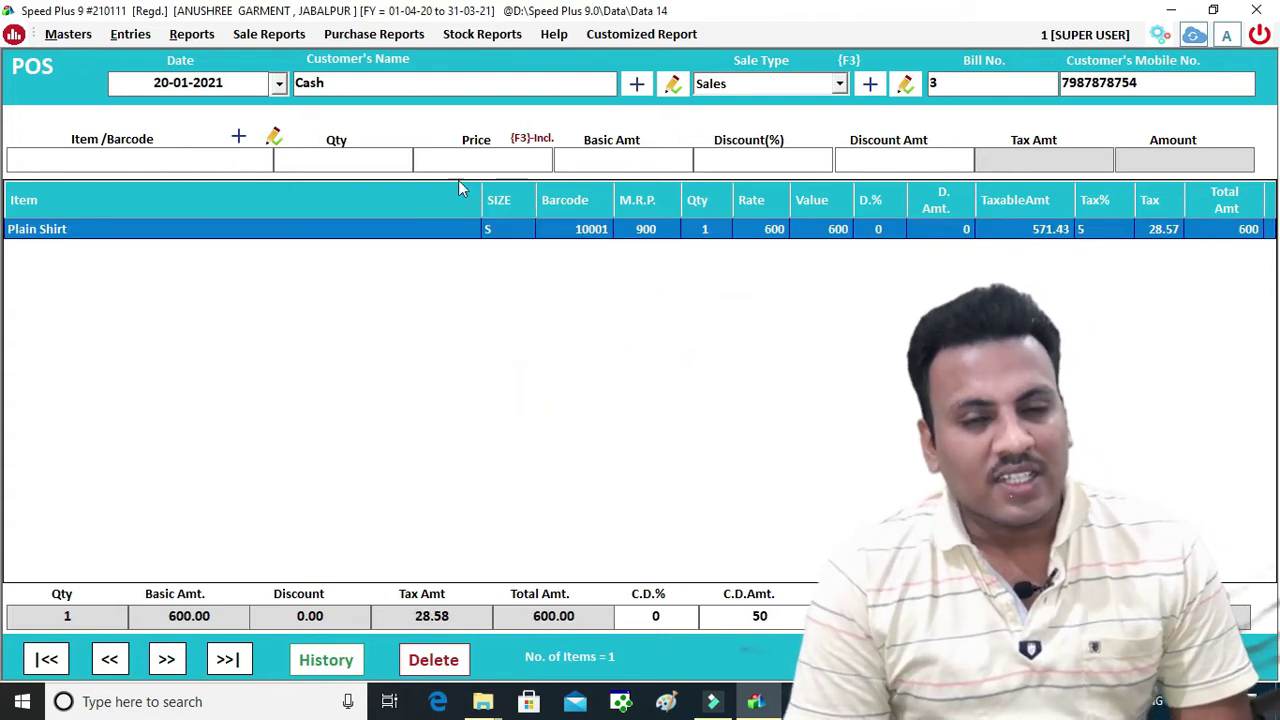
Re-add NOSTRUM JEANS by its barcode, bringing the bill to 1700.00
{"action": "left_click", "coordinate": [121, 165]}
{"action": "type", "text": "1000"}
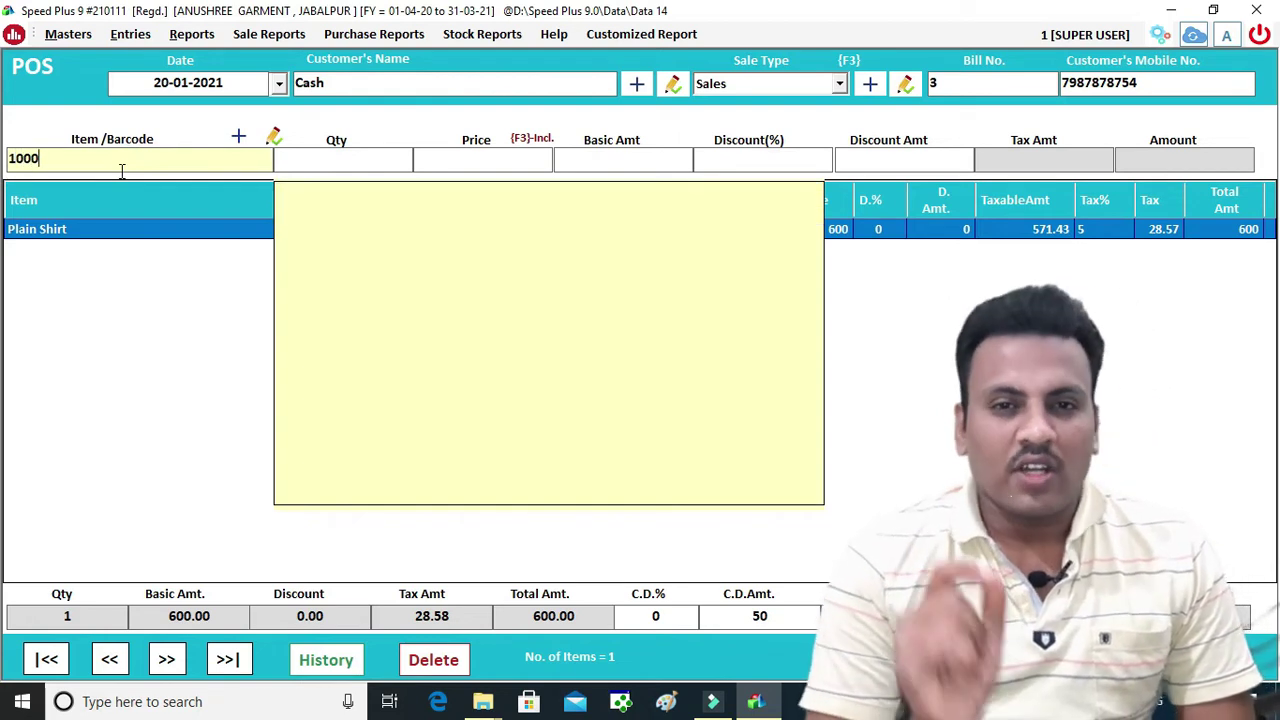
{"action": "key", "text": "Return"}
{"action": "key", "text": "Return"}
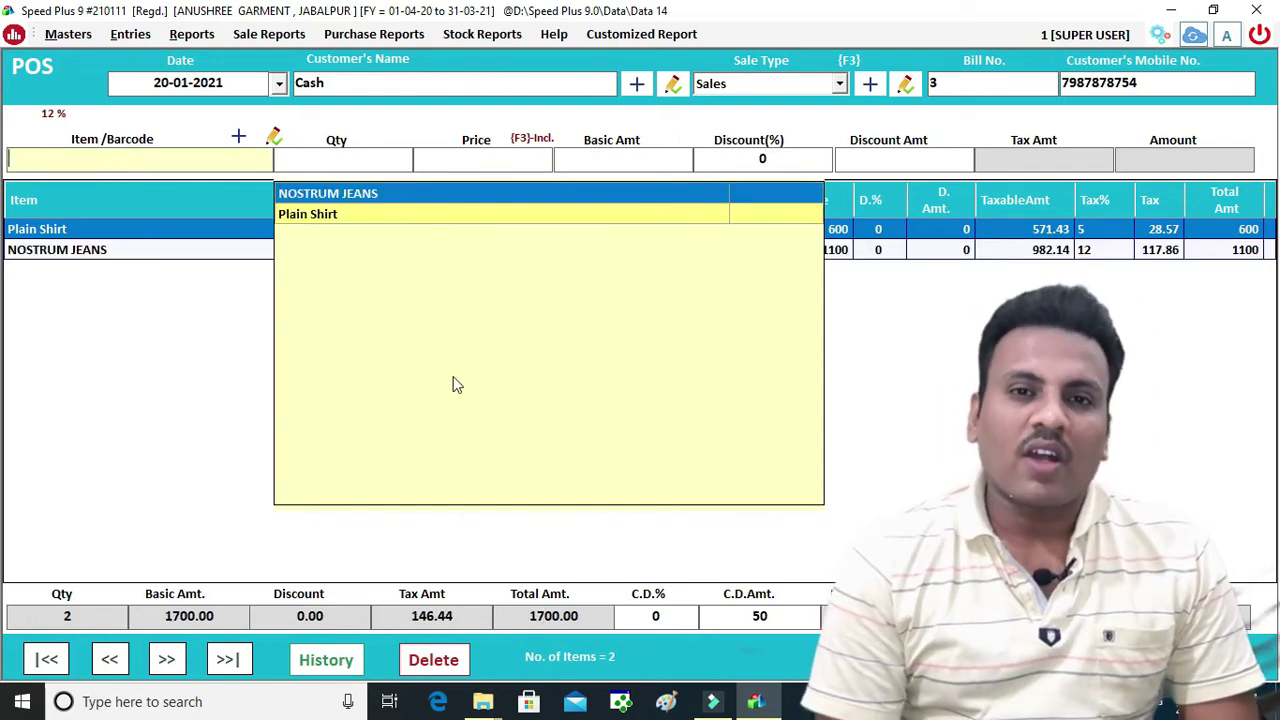
{"action": "left_click", "coordinate": [876, 366]}
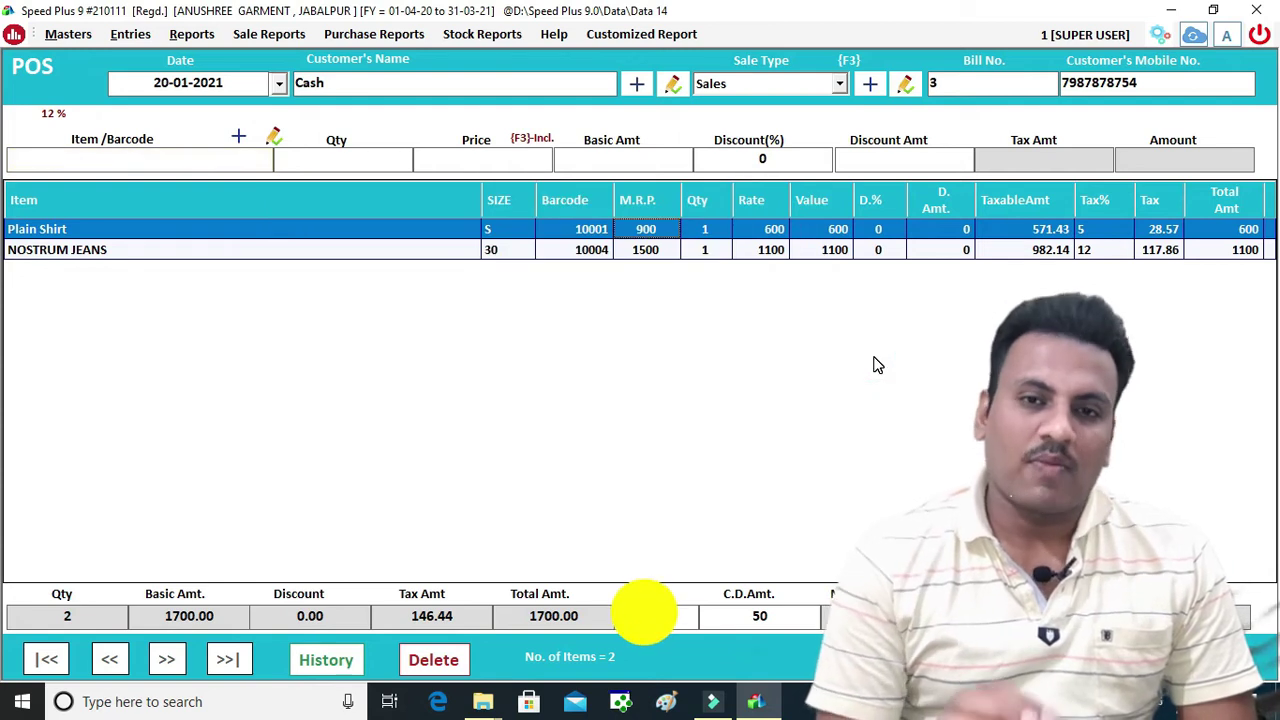
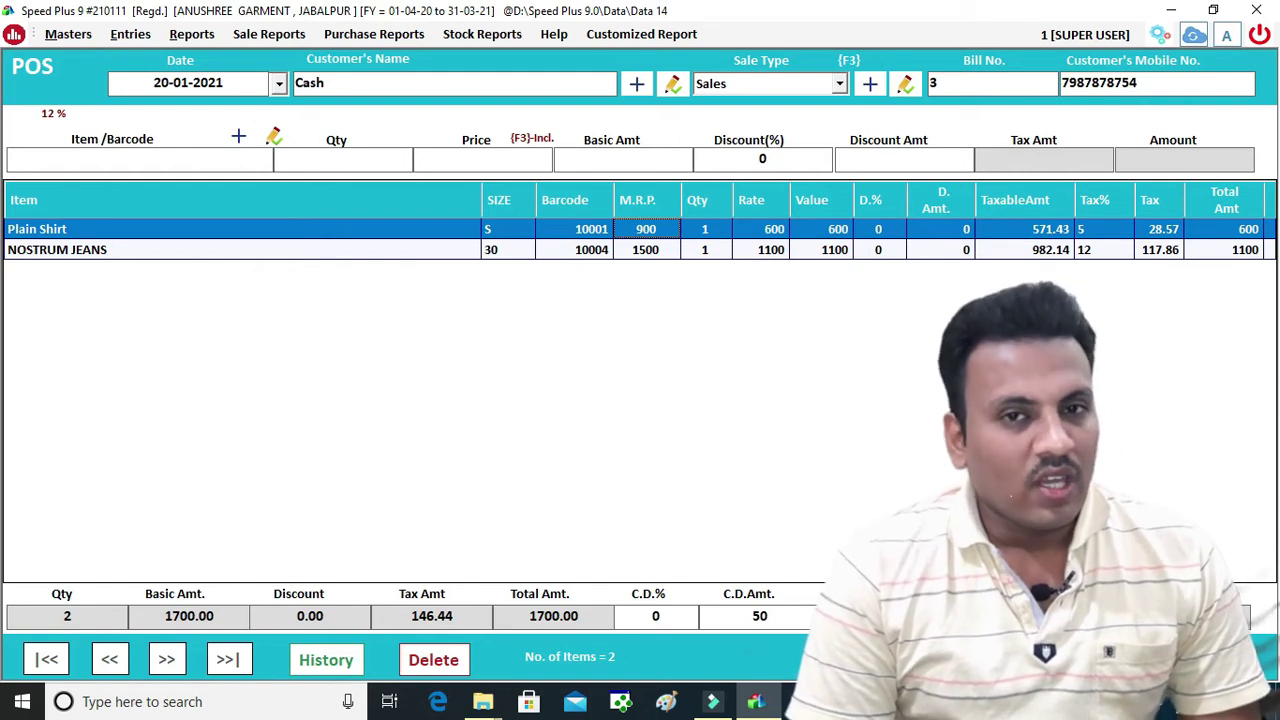
Exit bill 3 and the bill history, confirming both exits to reach the dashboard
{"action": "key", "text": "Escape"}
{"action": "left_click", "coordinate": [641, 412]}
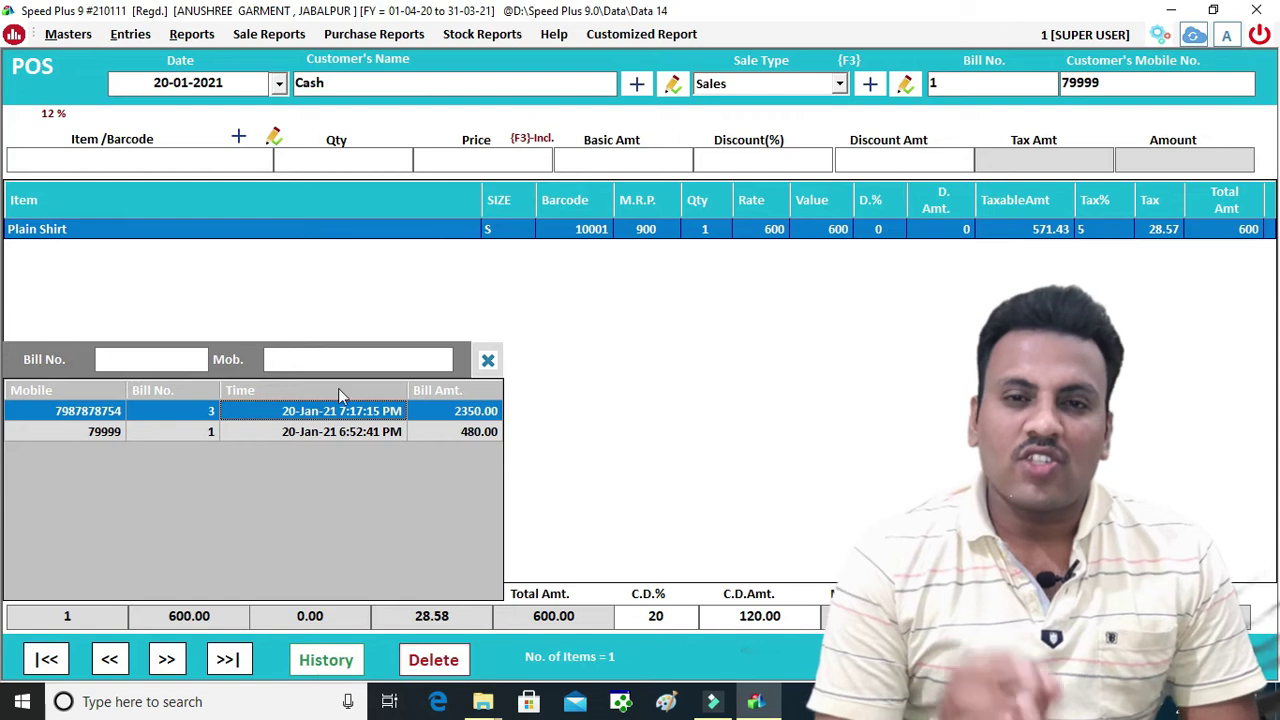
{"action": "left_click", "coordinate": [154, 368]}
{"action": "key", "text": "Escape"}
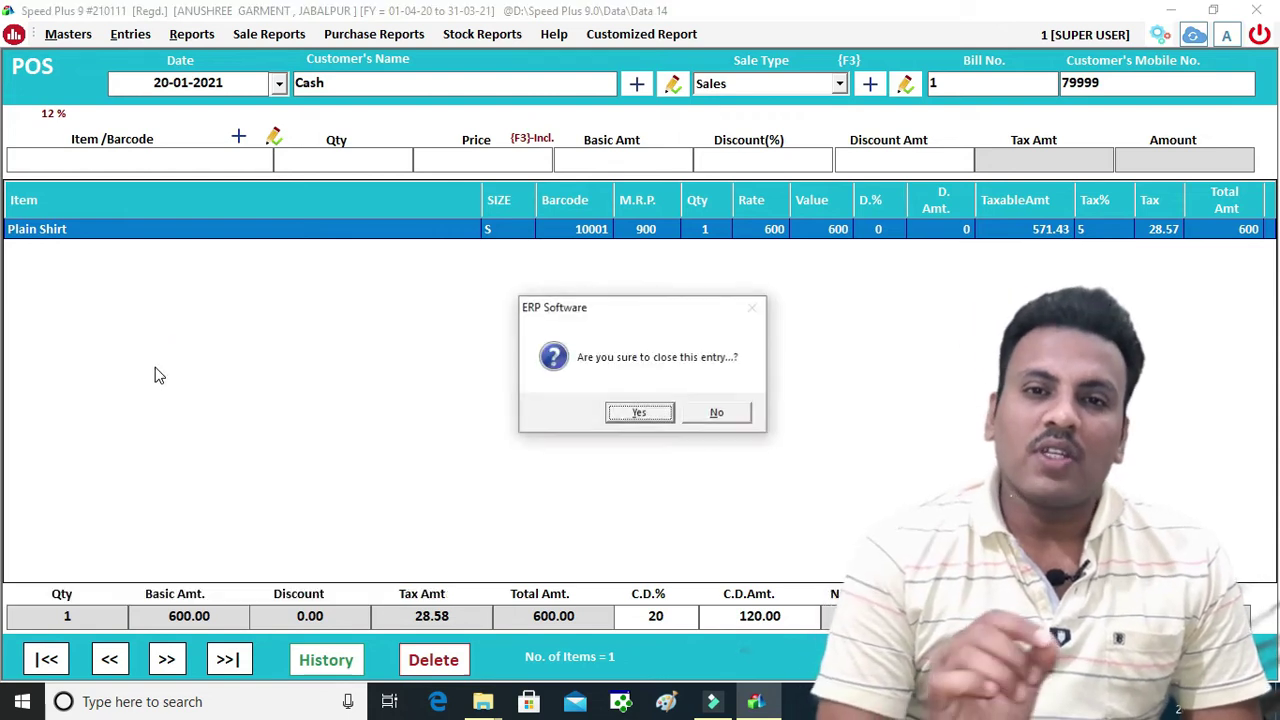
{"action": "left_click", "coordinate": [628, 412]}
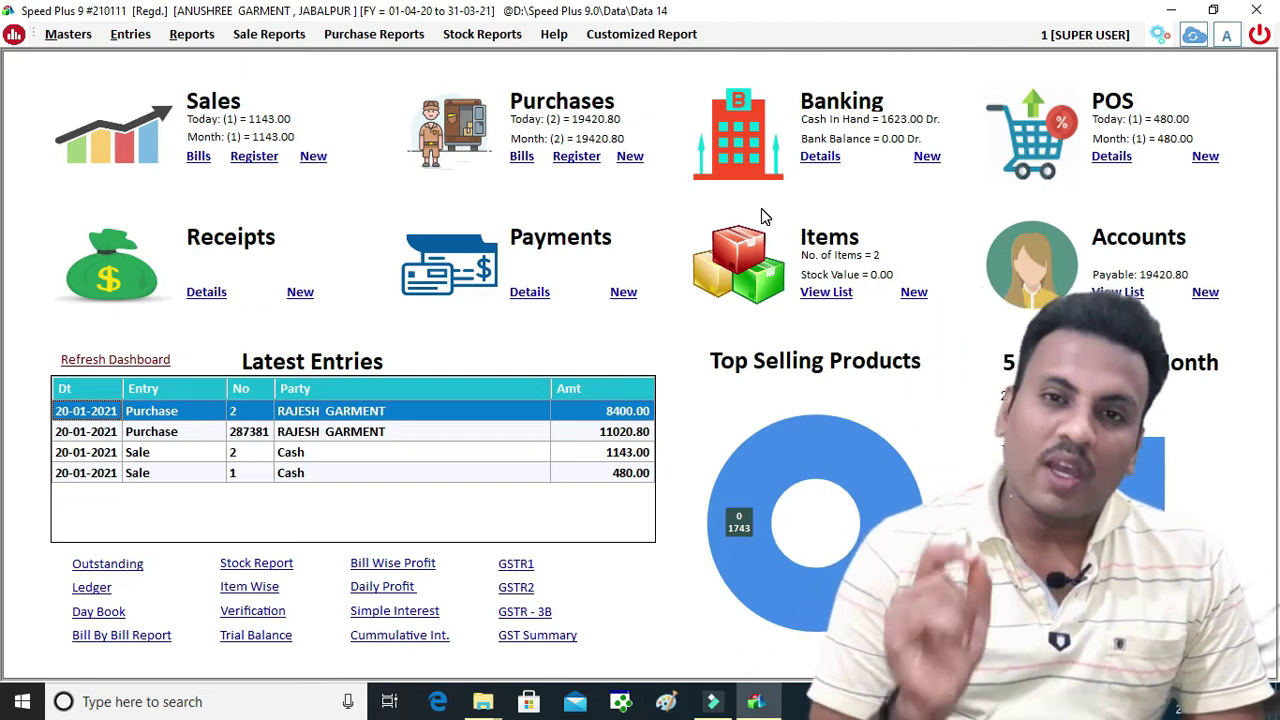
{"action": "left_click", "coordinate": [1112, 158]}
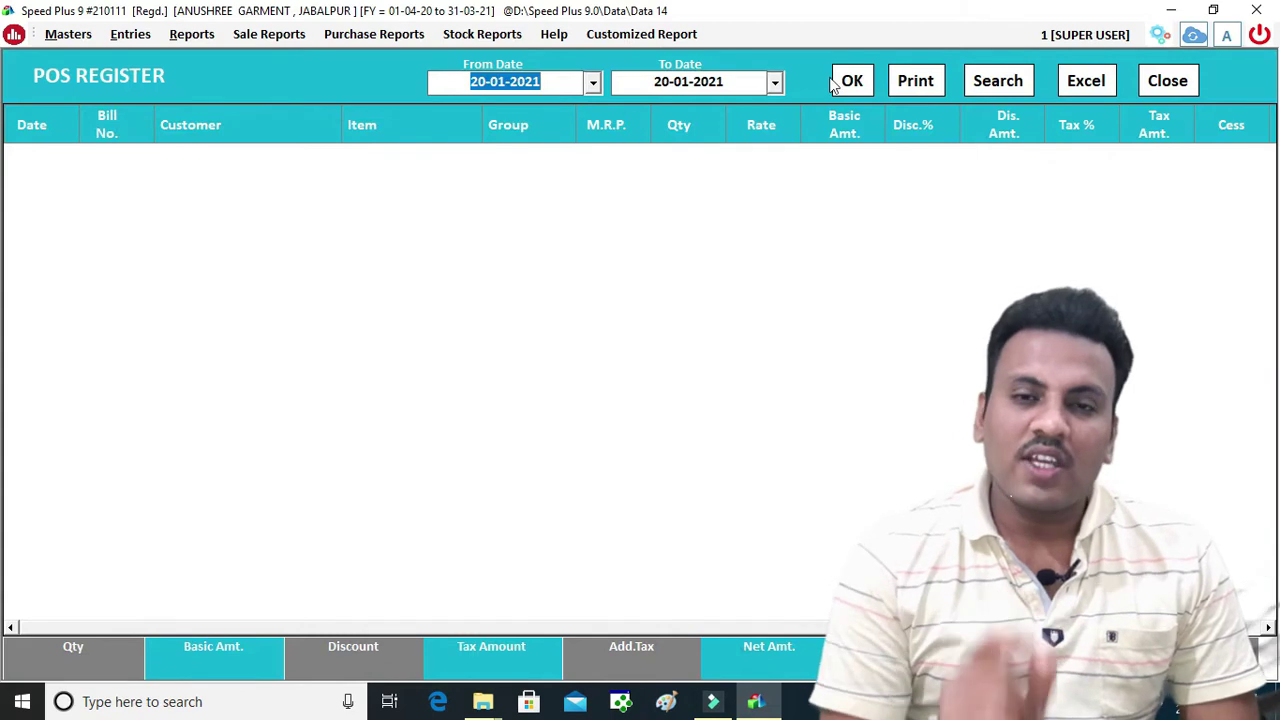
{"action": "left_click", "coordinate": [836, 84]}
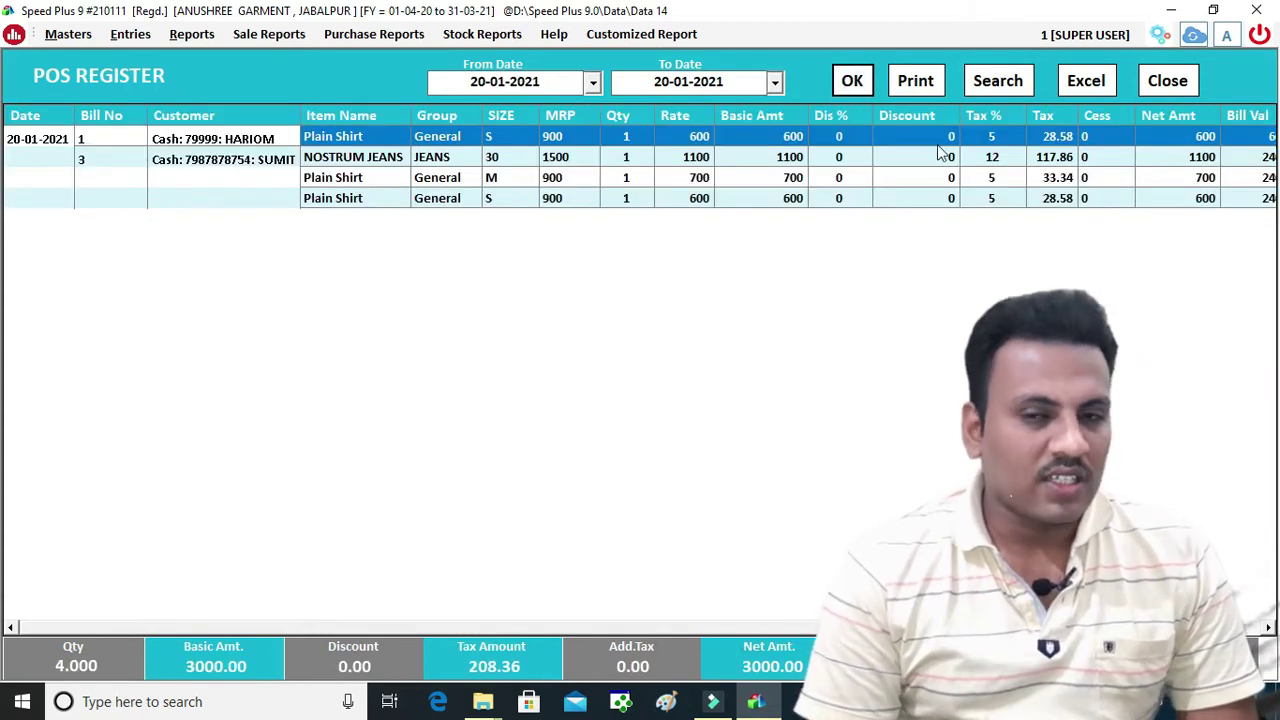
{"action": "left_click", "coordinate": [987, 90]}
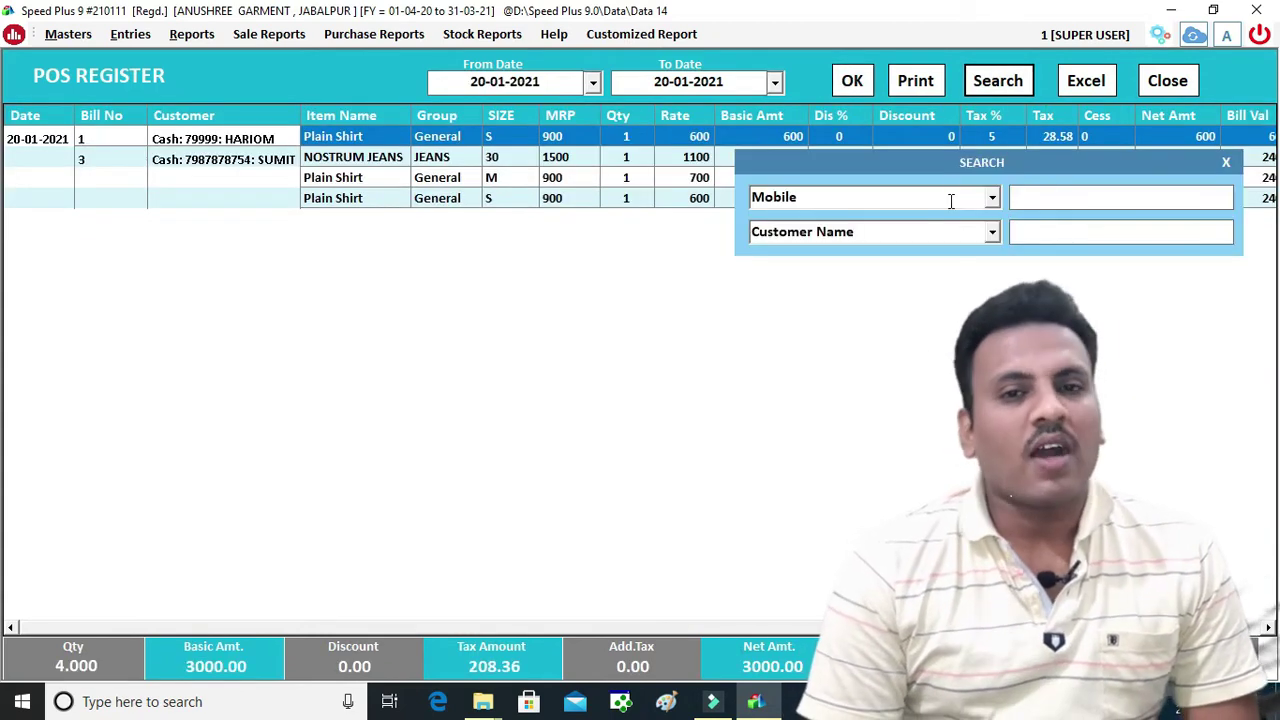
{"action": "left_click", "coordinate": [951, 200]}
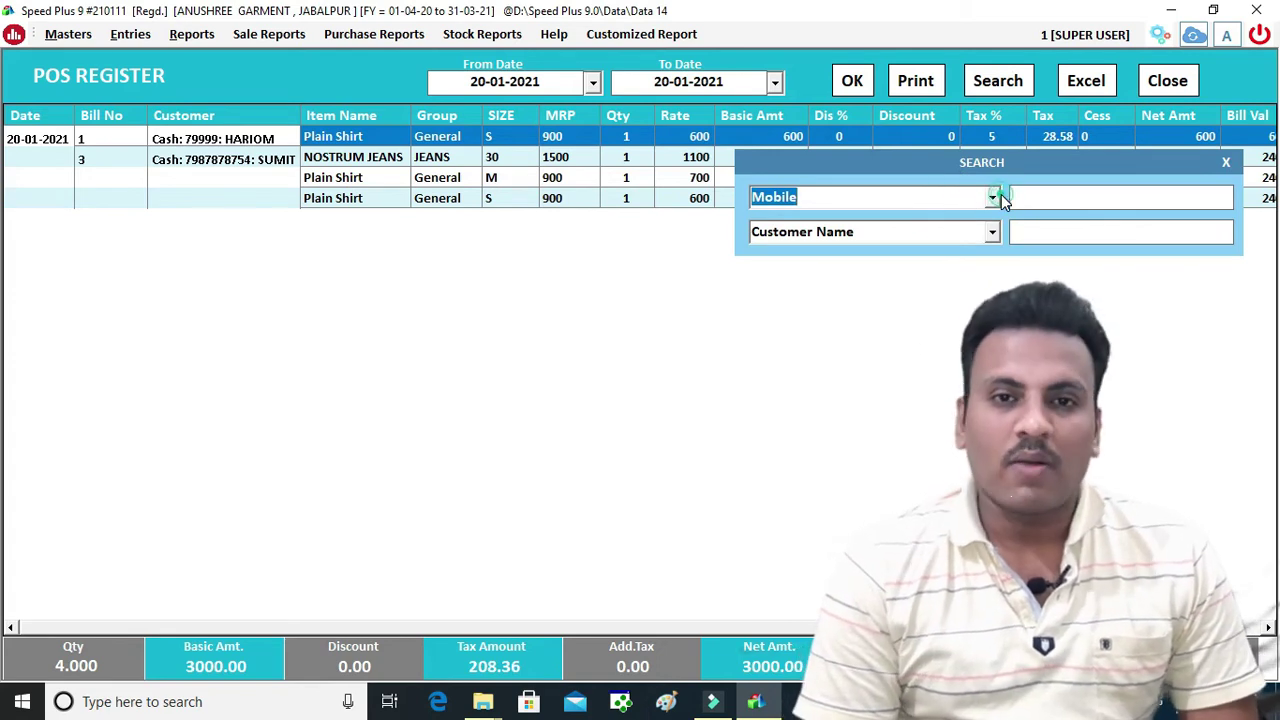
{"action": "left_click", "coordinate": [996, 196]}
{"action": "type", "text": "I"}
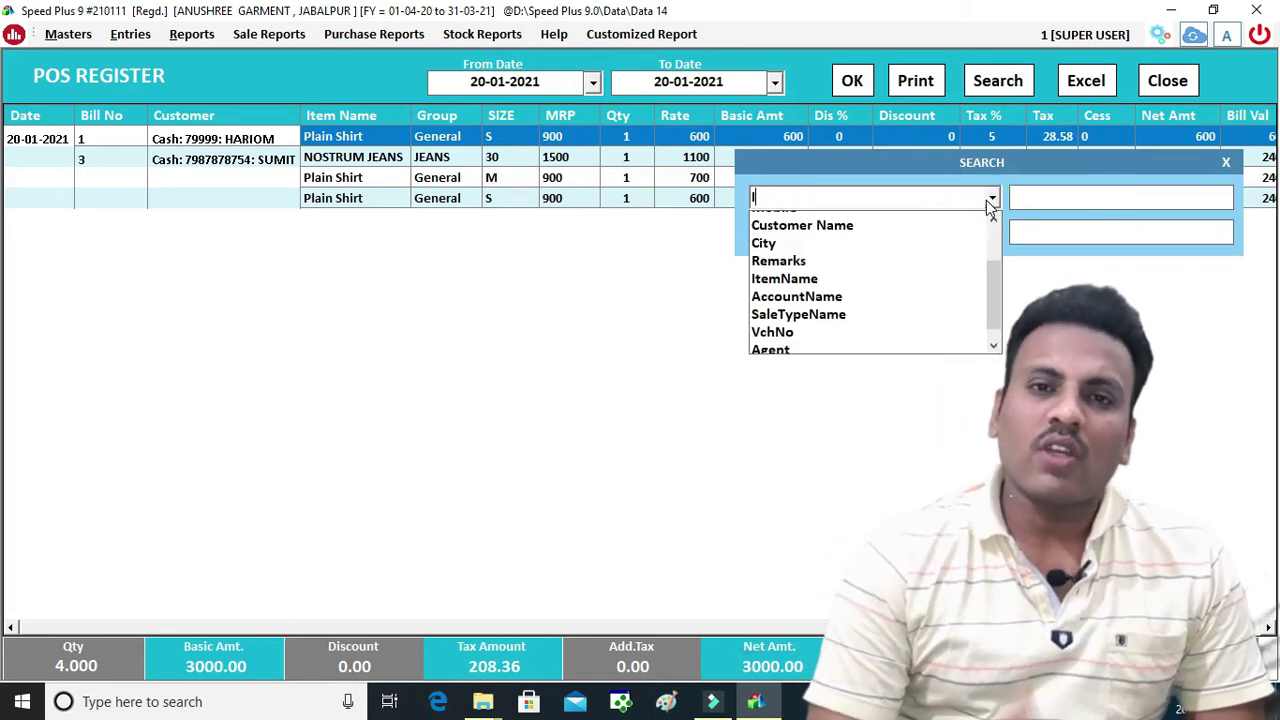
{"action": "key", "text": "Down"}
{"action": "key", "text": "Return"}
{"action": "key", "text": "Return"}
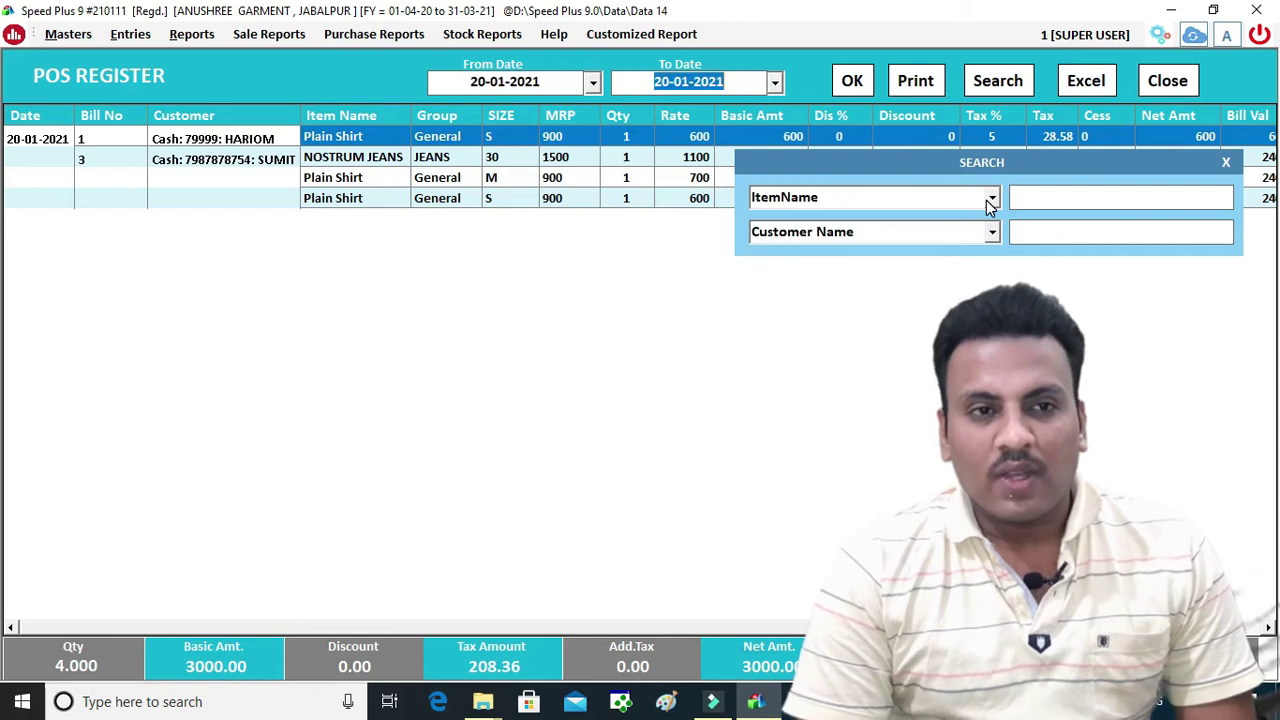
{"action": "left_click", "coordinate": [1036, 203]}
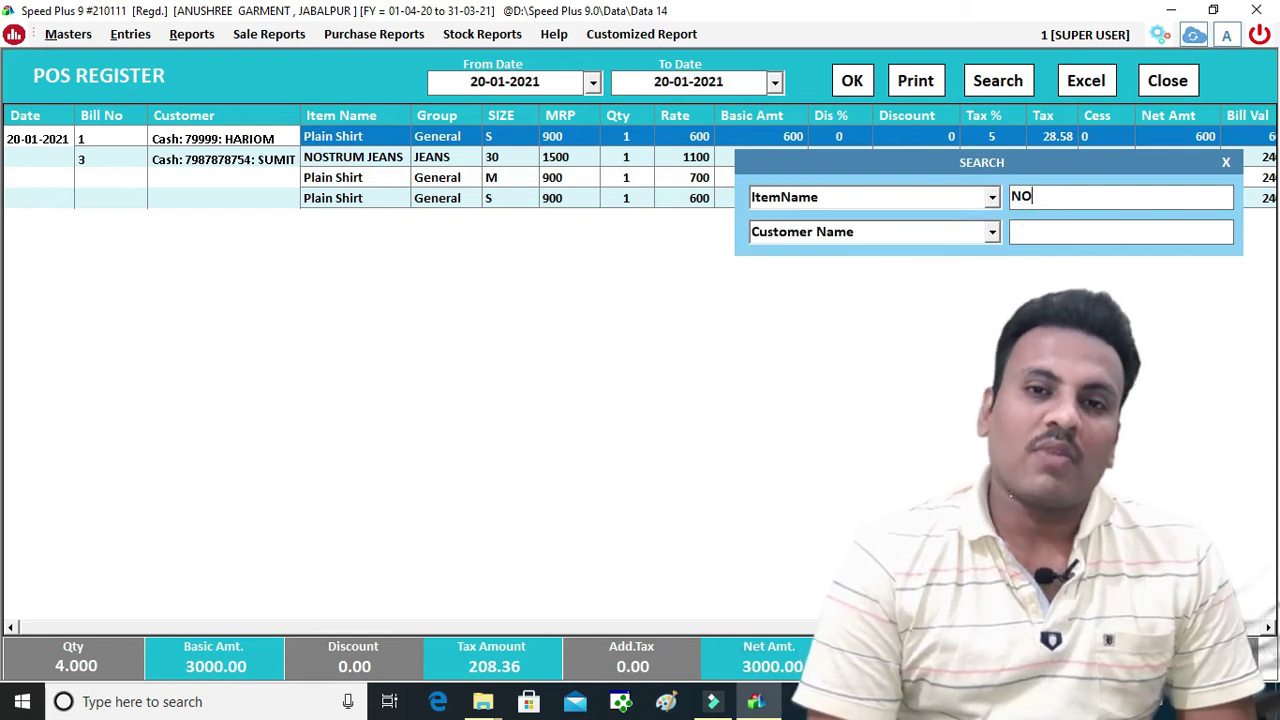
{"action": "type", "text": "NO"}
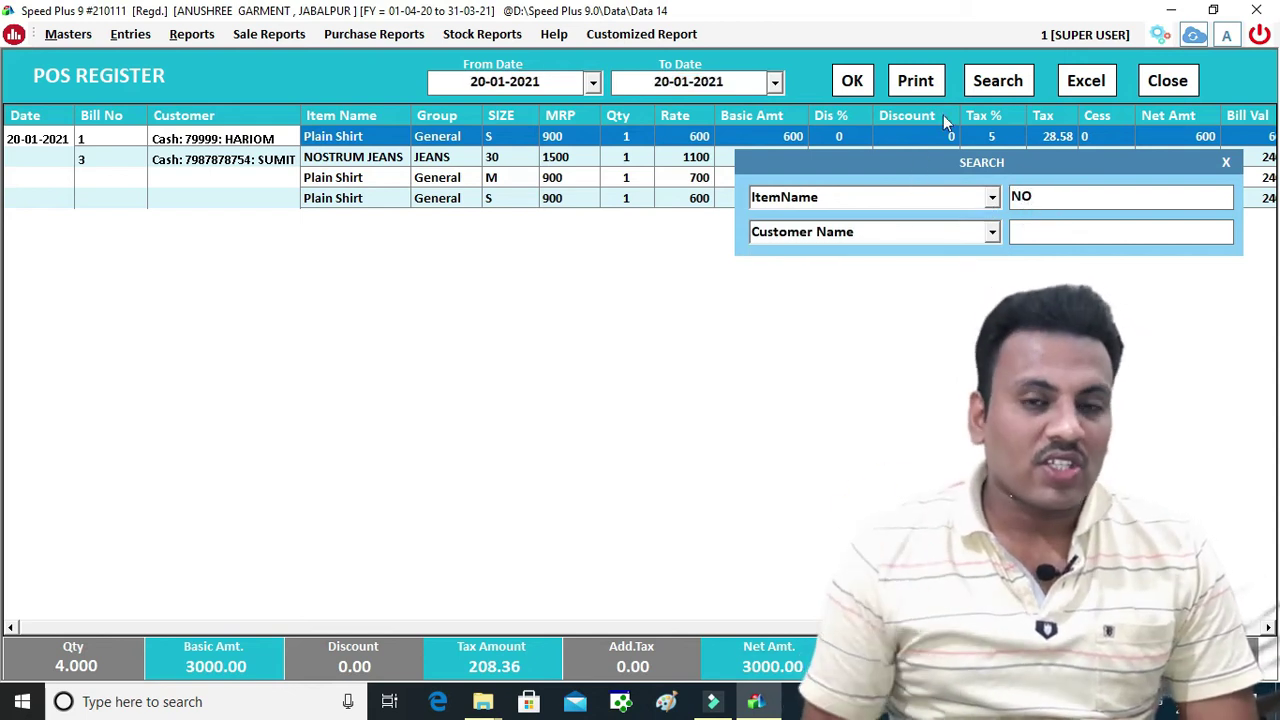
{"action": "left_click", "coordinate": [852, 80]}
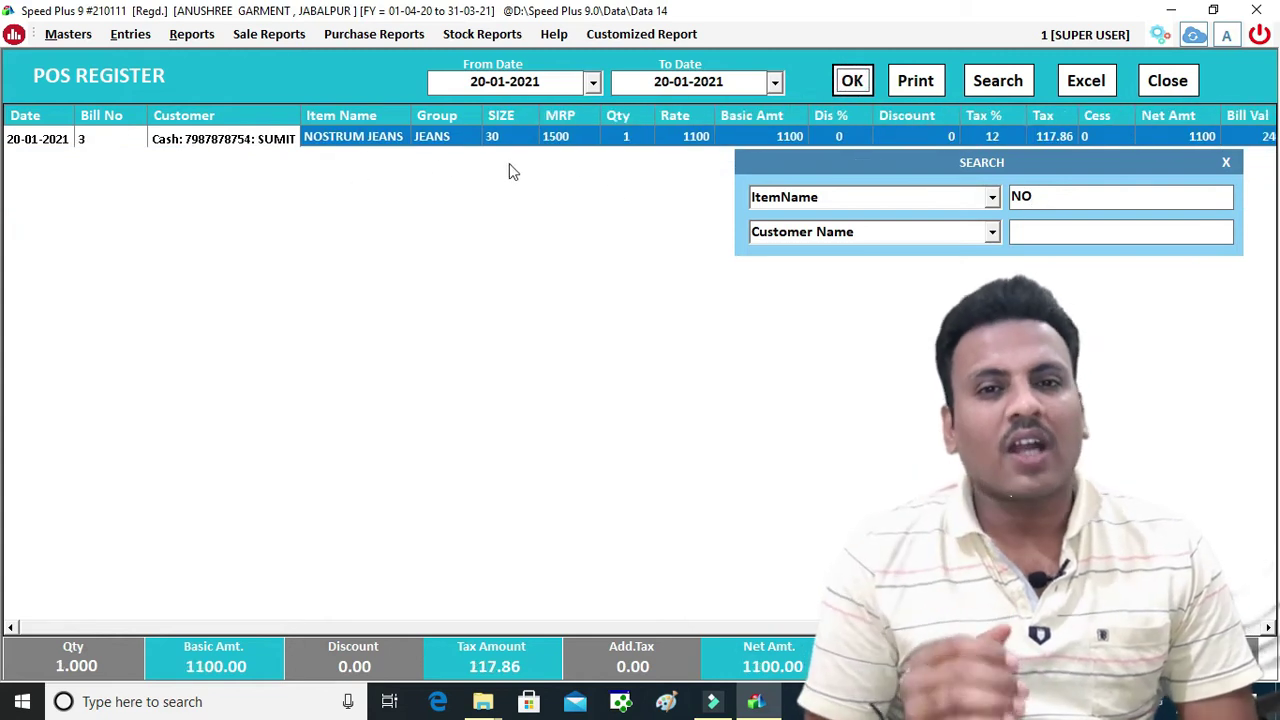
{"action": "left_click", "coordinate": [969, 231]}
{"action": "left_click", "coordinate": [991, 234]}
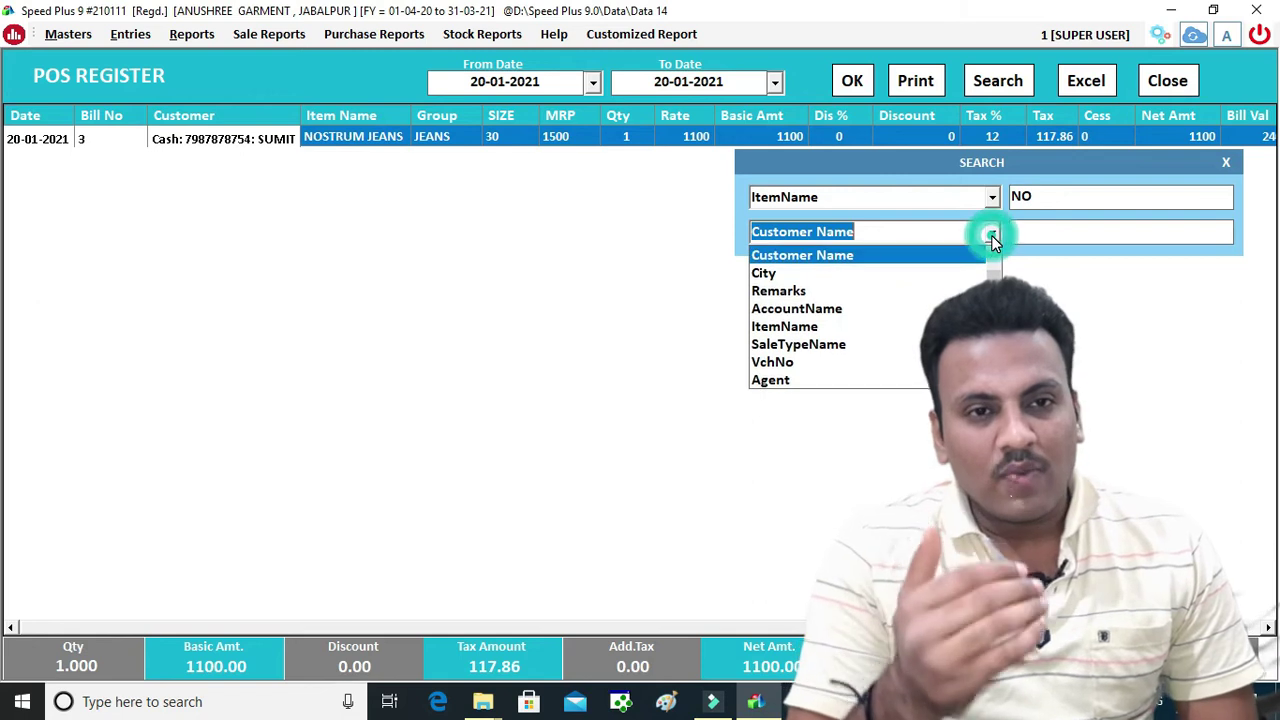
{"action": "left_click", "coordinate": [1141, 361]}
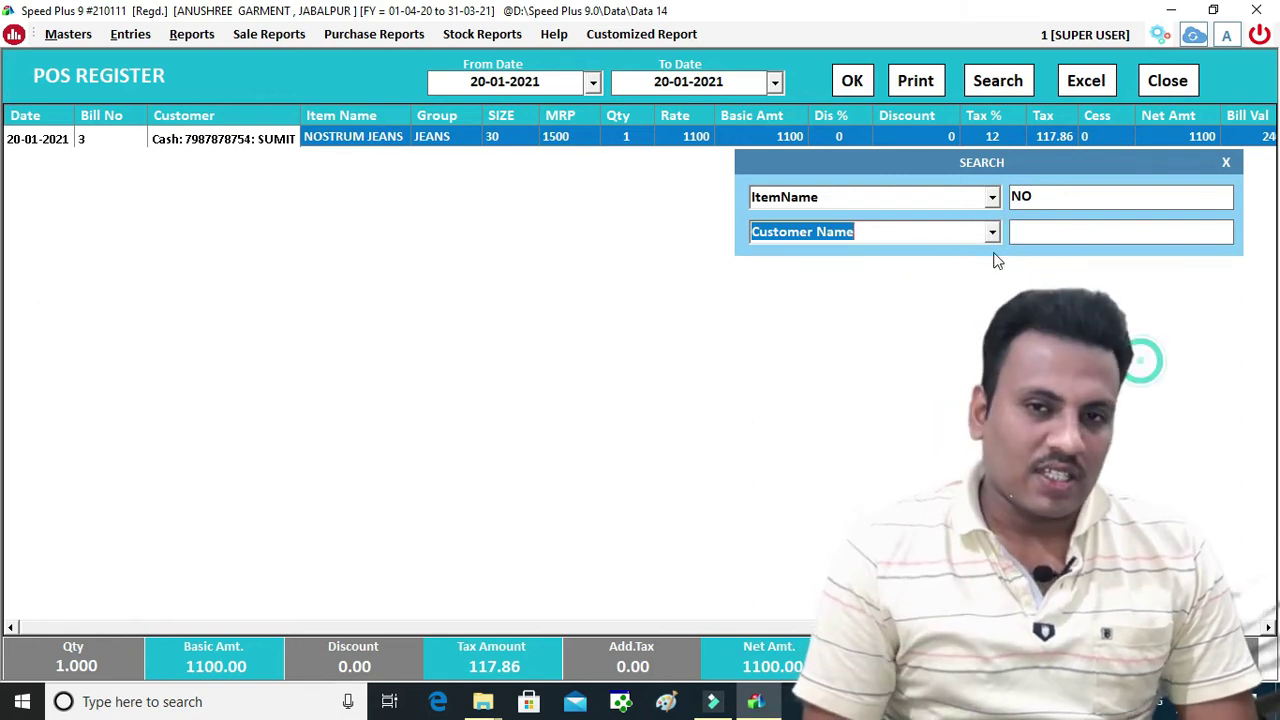
{"action": "key", "text": "Escape"}
{"action": "left_click", "coordinate": [1155, 84]}
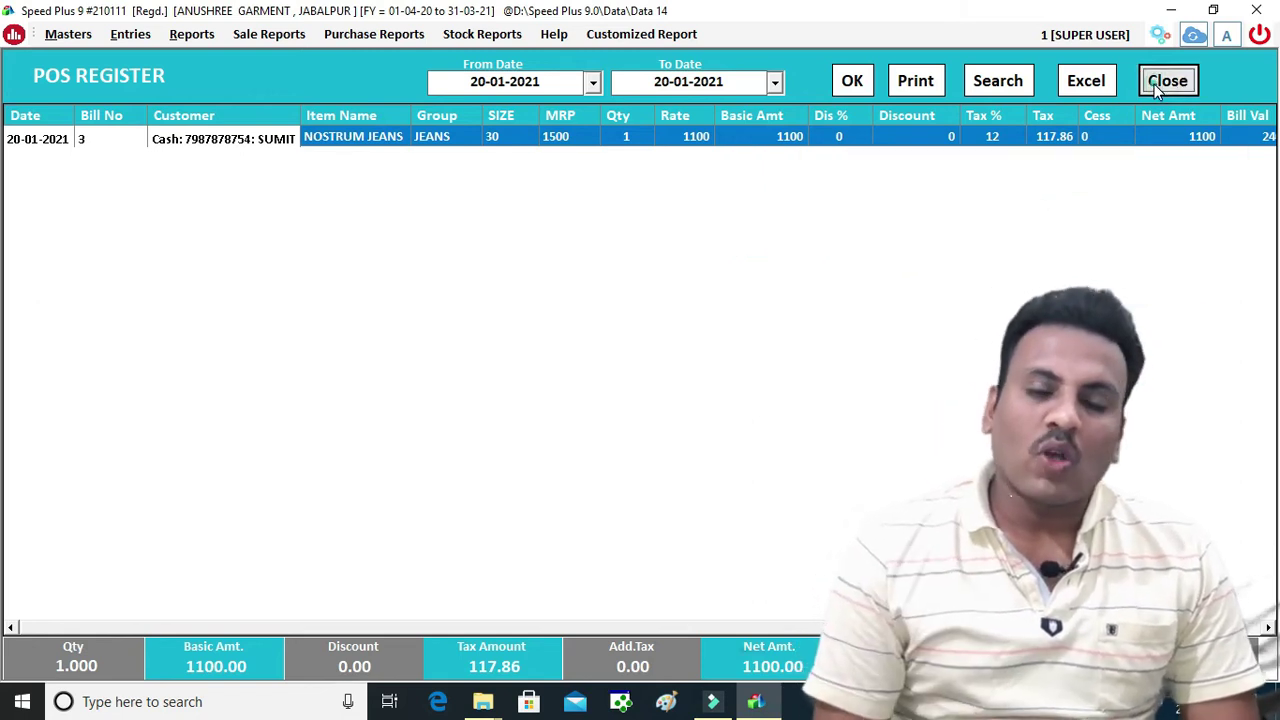
{"action": "left_click", "coordinate": [1088, 168]}
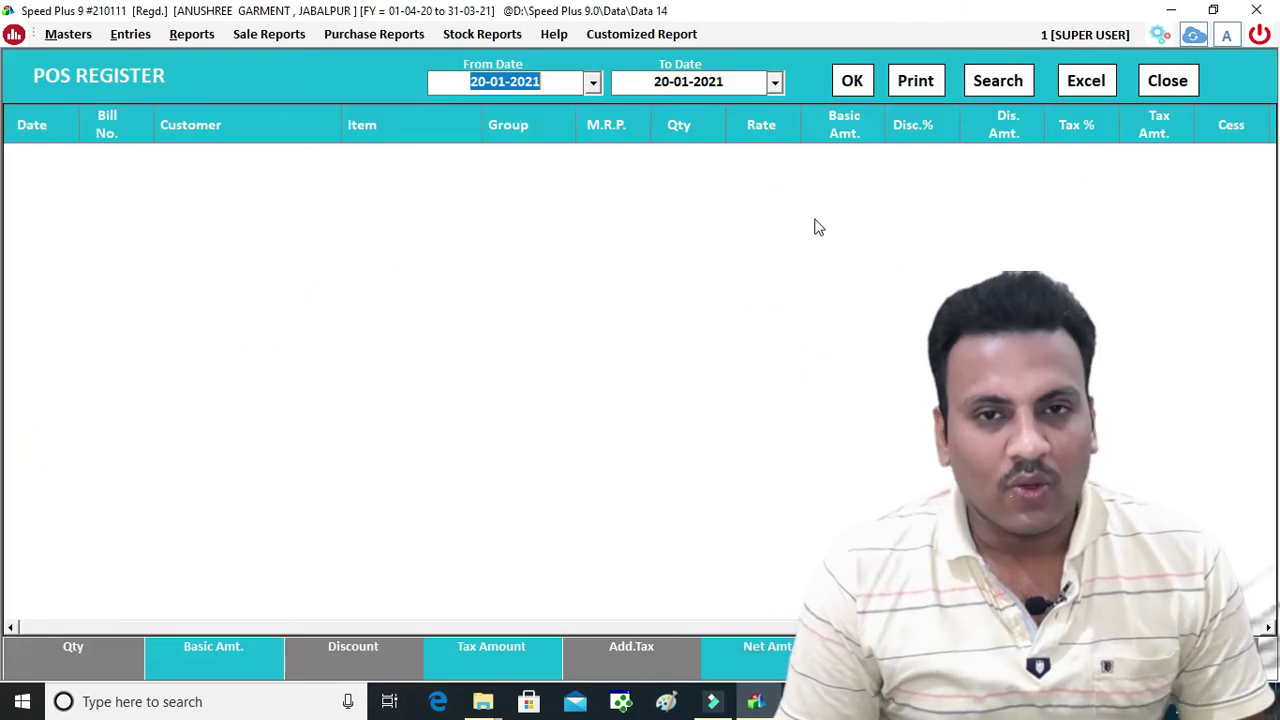
{"action": "left_click", "coordinate": [852, 80]}
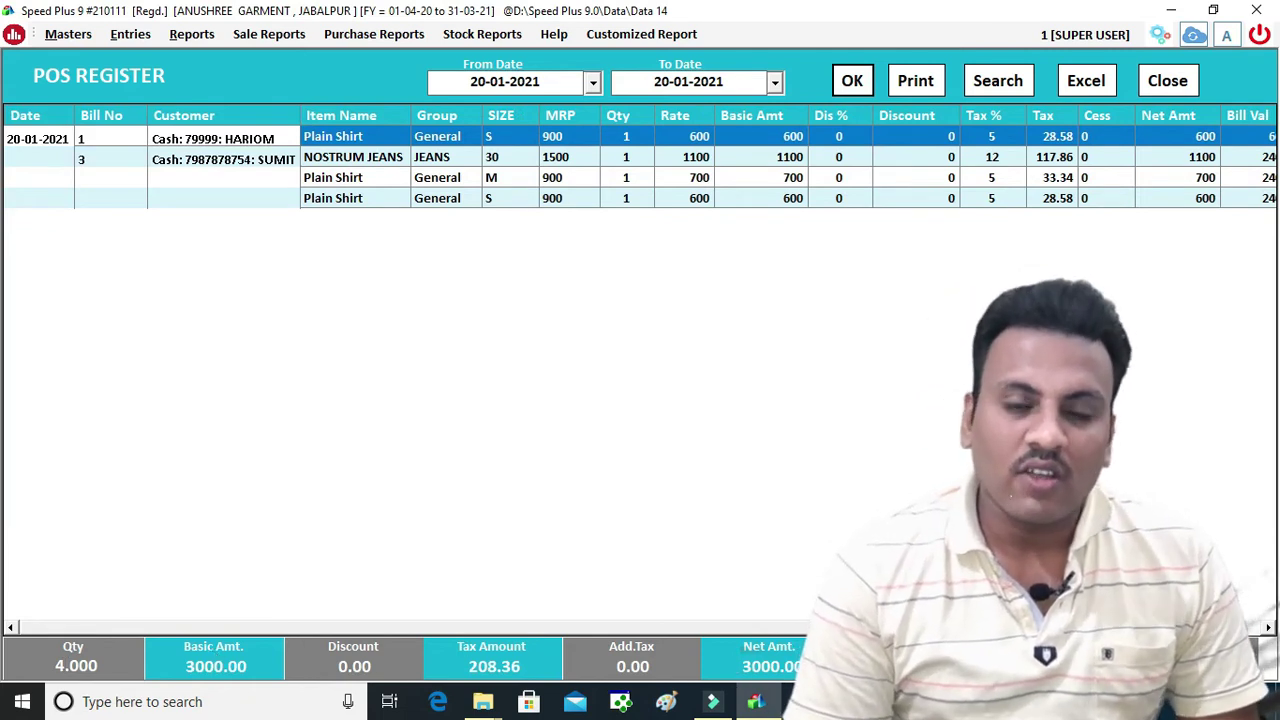
{"action": "key", "text": "Escape"}
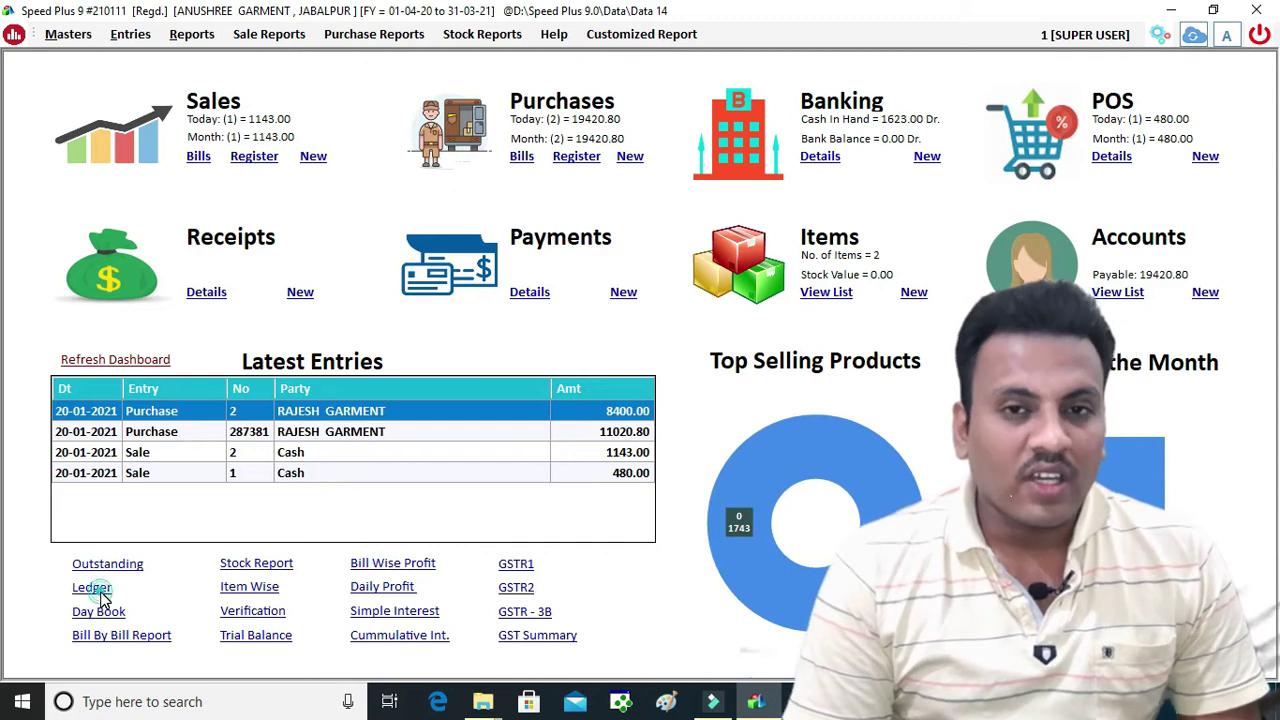
{"action": "left_click", "coordinate": [92, 588]}
{"action": "type", "text": "CA"}
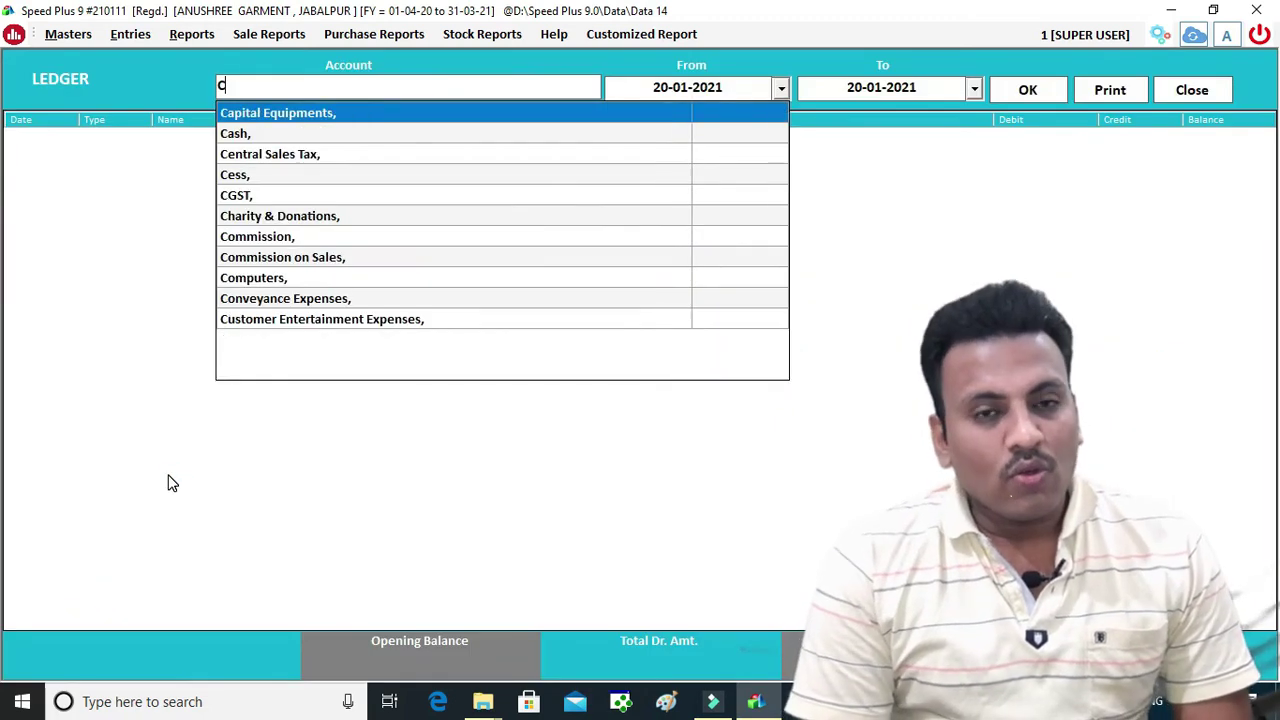
{"action": "key", "text": "Down"}
{"action": "key", "text": "Return"}
{"action": "key", "text": "Return"}
{"action": "key", "text": "Return"}
{"action": "key", "text": "Return"}
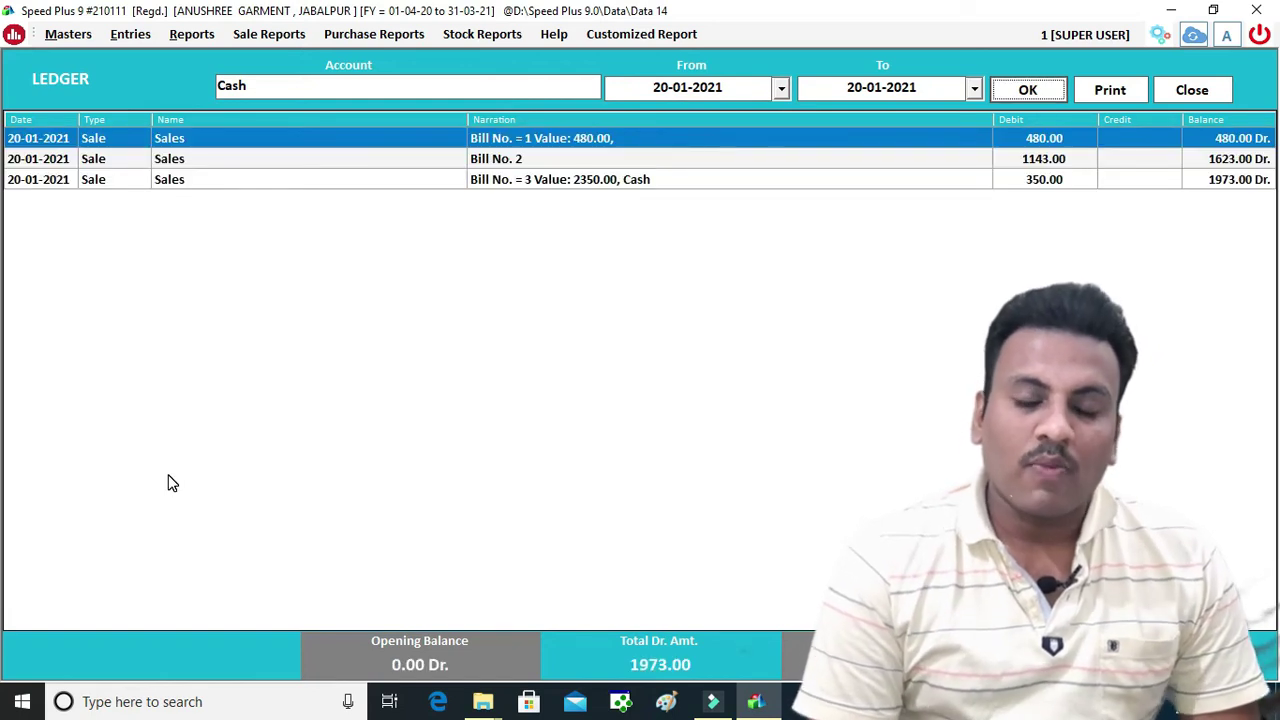
{"action": "left_click", "coordinate": [599, 183]}
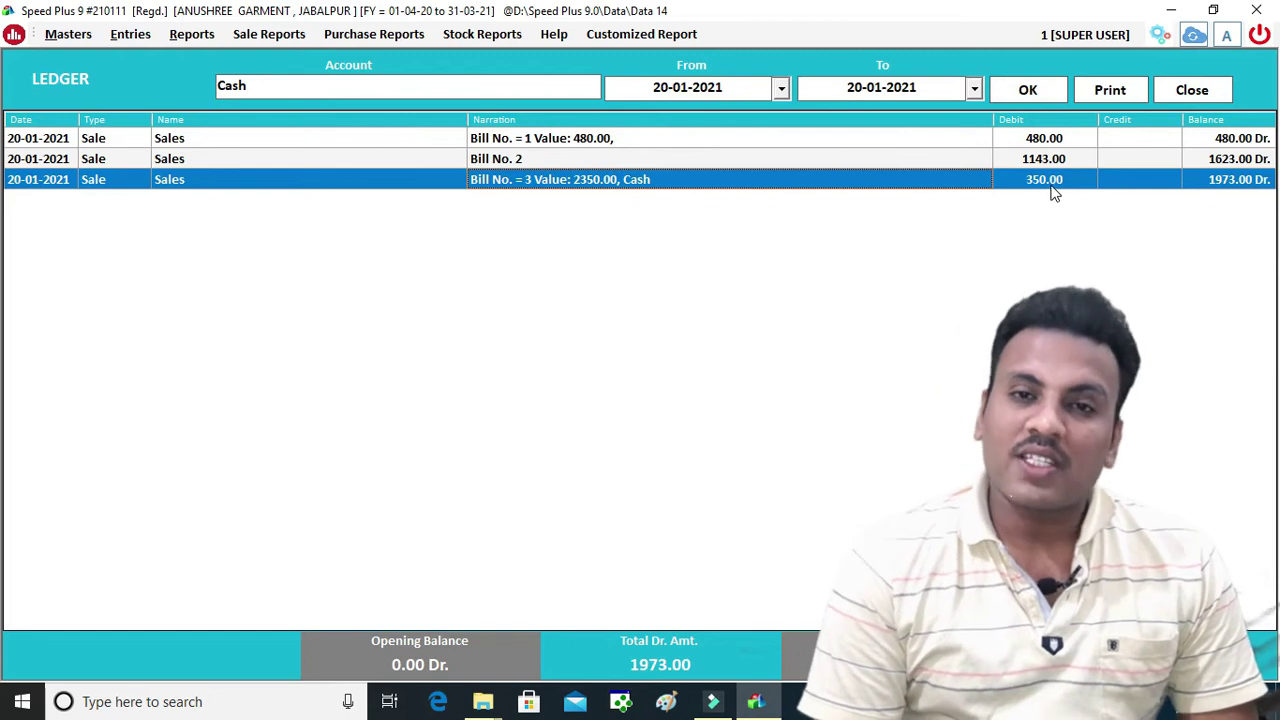
{"action": "left_click", "coordinate": [452, 86]}
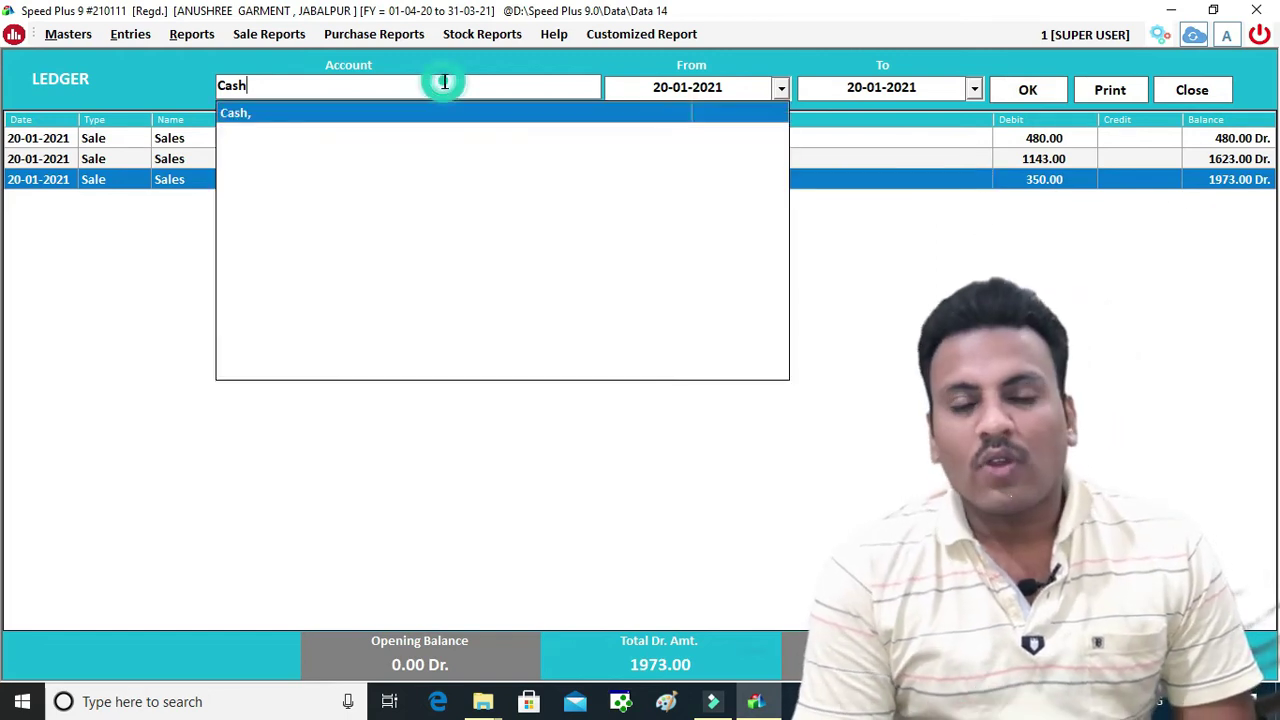
{"action": "type", "text": "SB"}
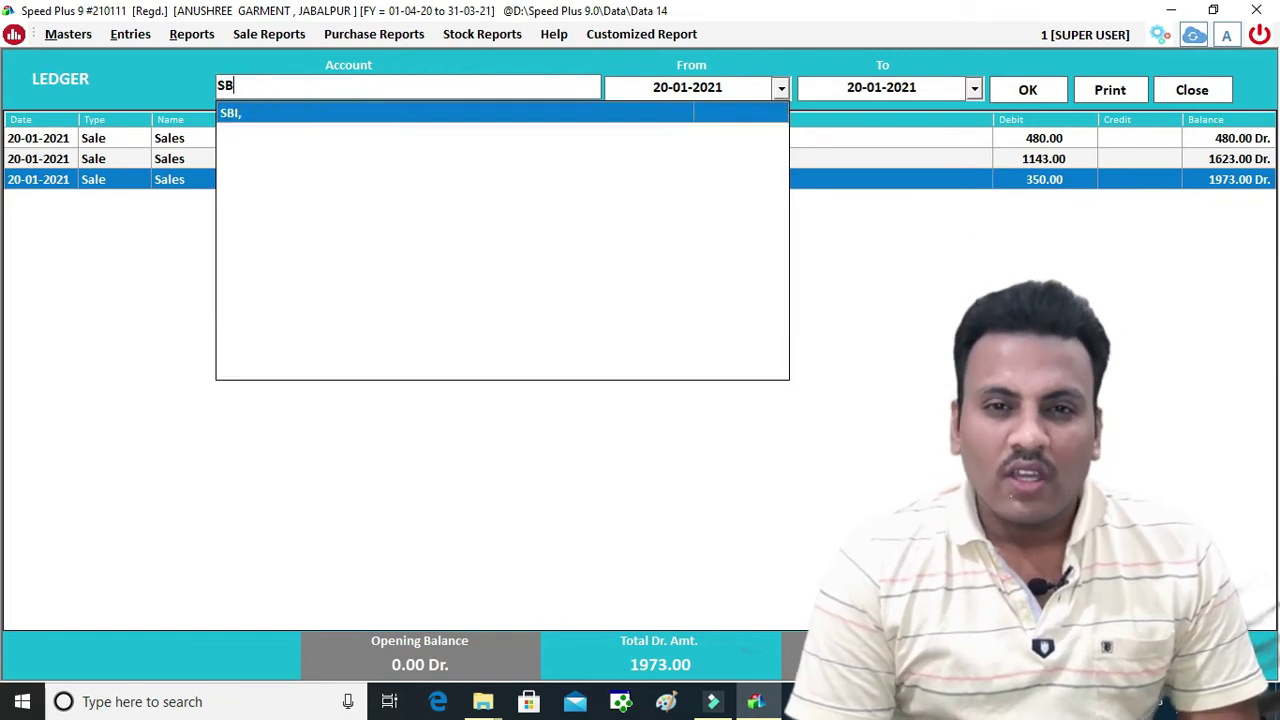
{"action": "type", "text": "I"}
{"action": "key", "text": "Return"}
{"action": "key", "text": "Return"}
{"action": "key", "text": "Return"}
{"action": "key", "text": "Return"}
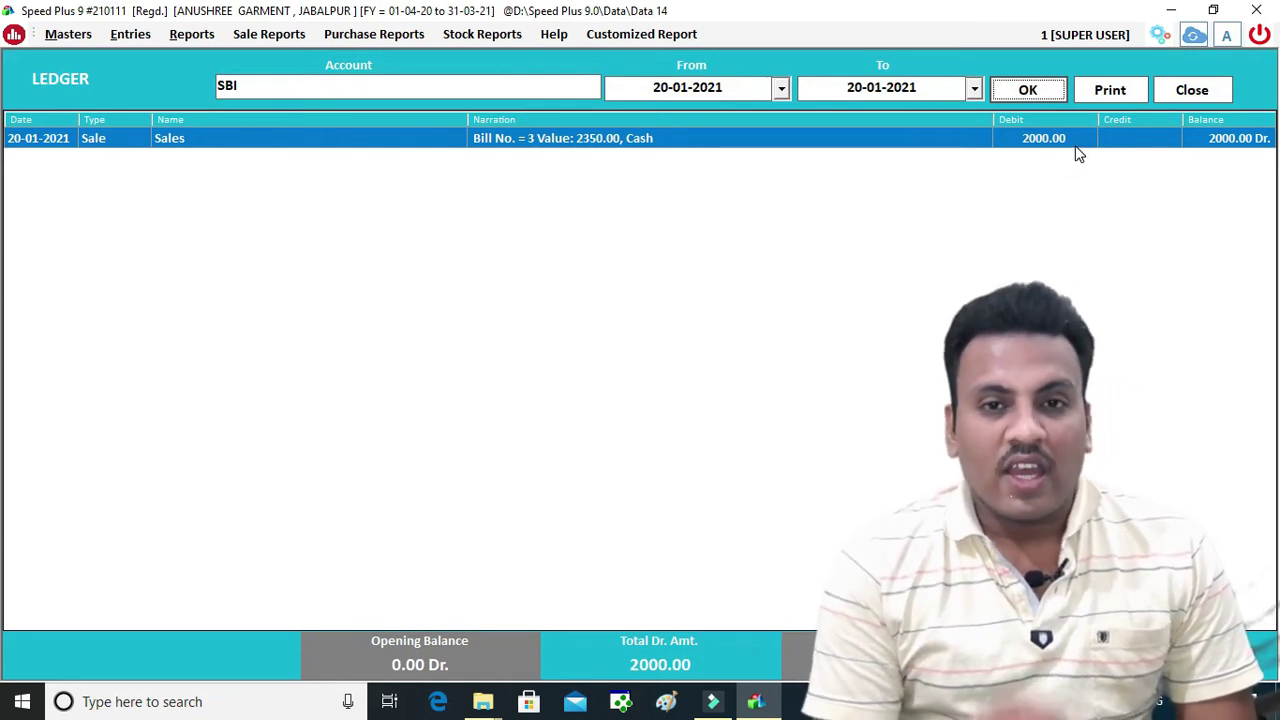
{"action": "double_click", "coordinate": [737, 146]}
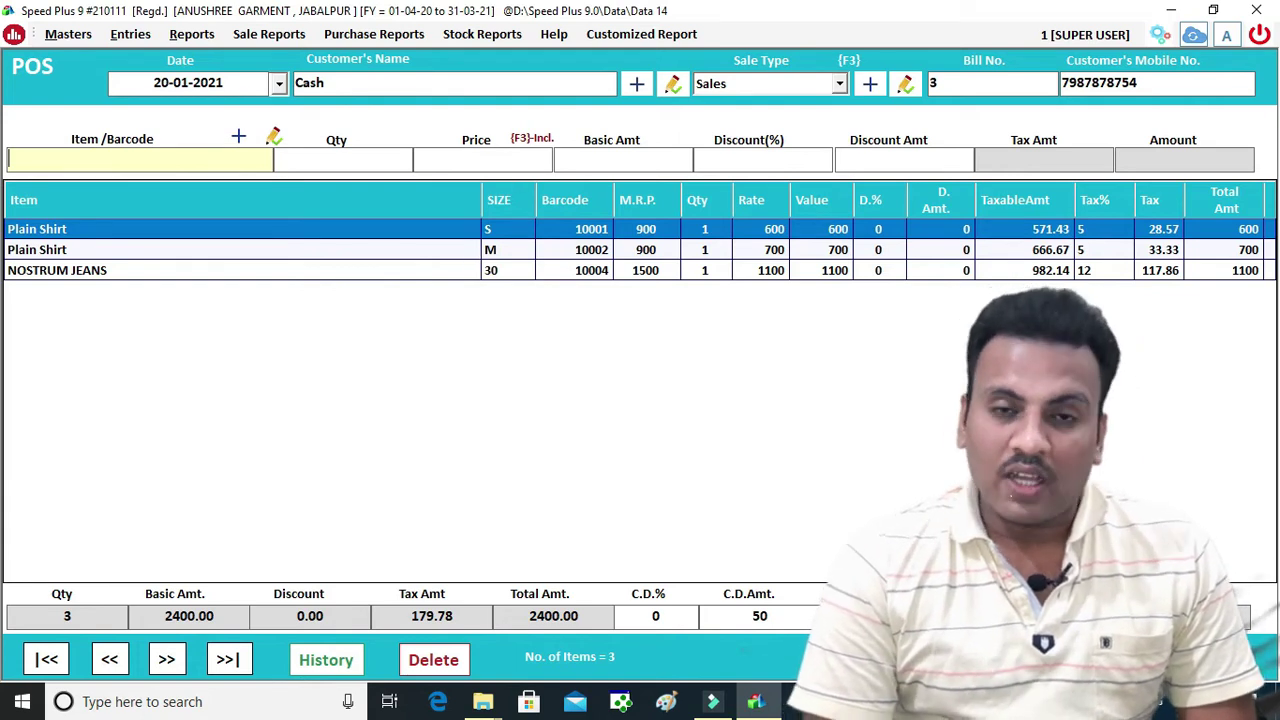
{"action": "key", "text": "Escape"}
{"action": "left_click", "coordinate": [645, 414]}
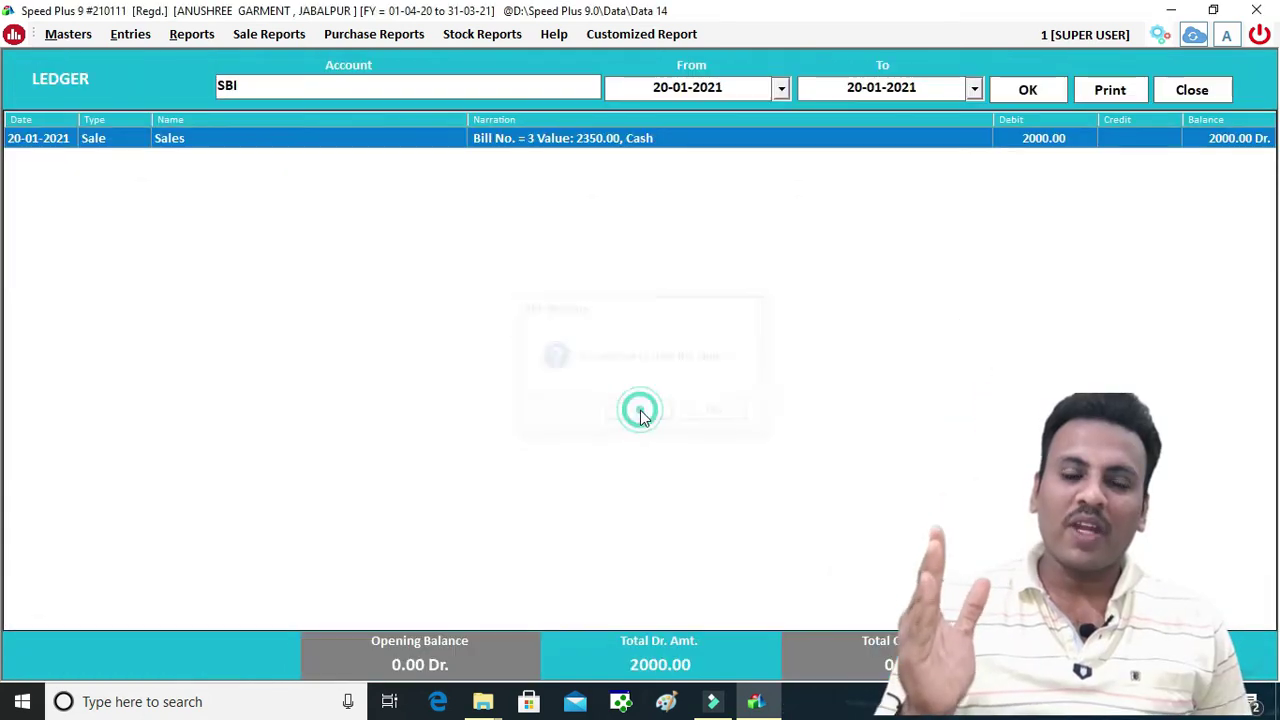
{"action": "left_click", "coordinate": [1200, 92]}
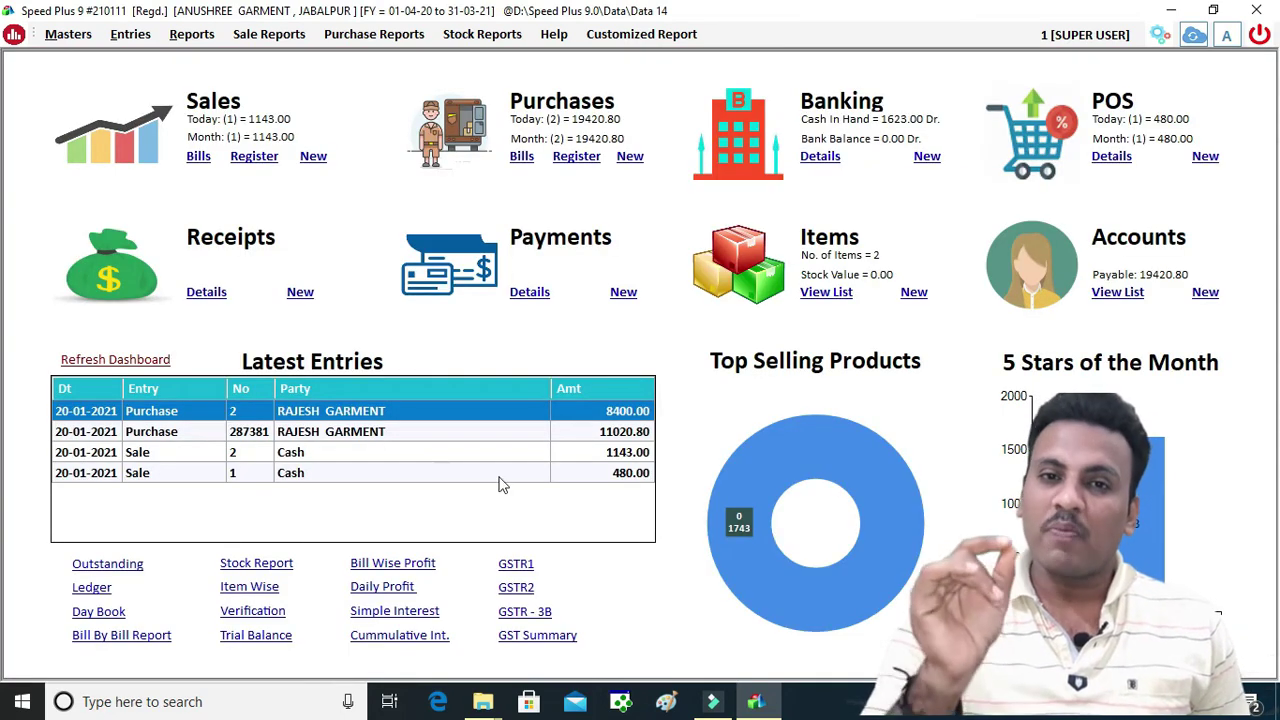
Load the Bill Wise Profit report for 20-01-2021, showing sale value 4142.86, then close it
{"action": "left_click", "coordinate": [385, 564]}
{"action": "left_click", "coordinate": [923, 72]}
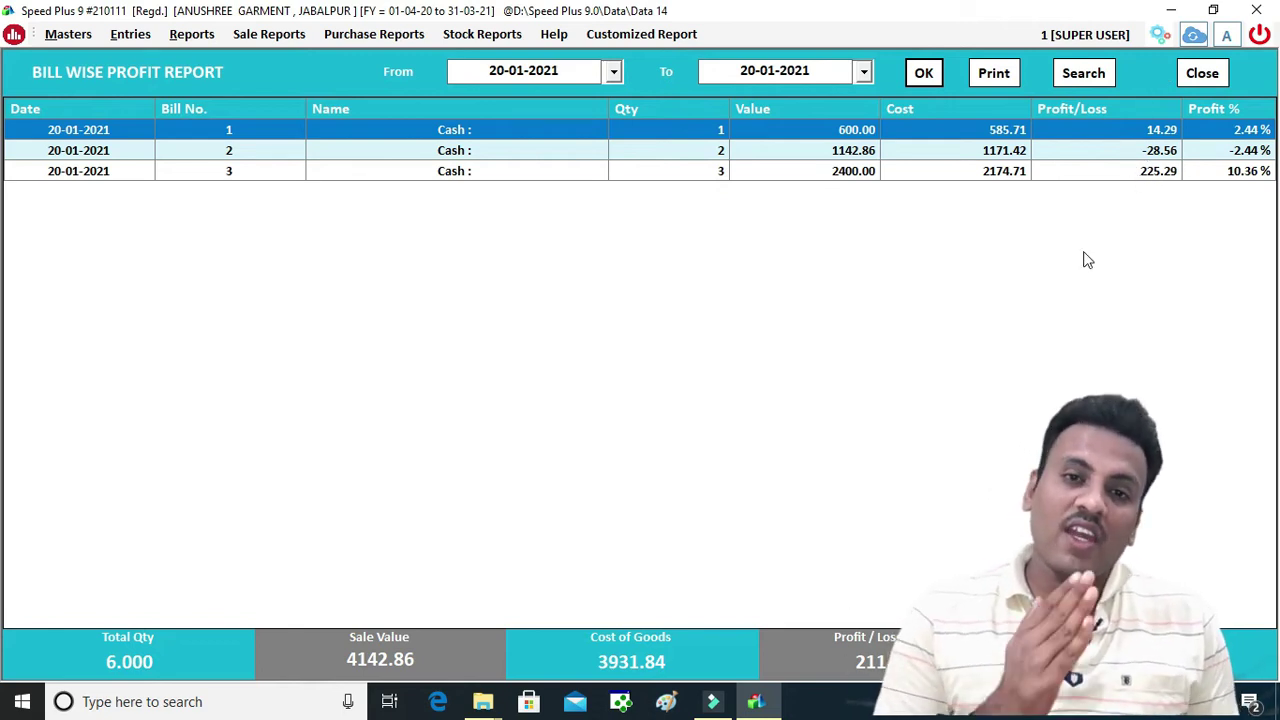
{"action": "left_click", "coordinate": [1094, 75]}
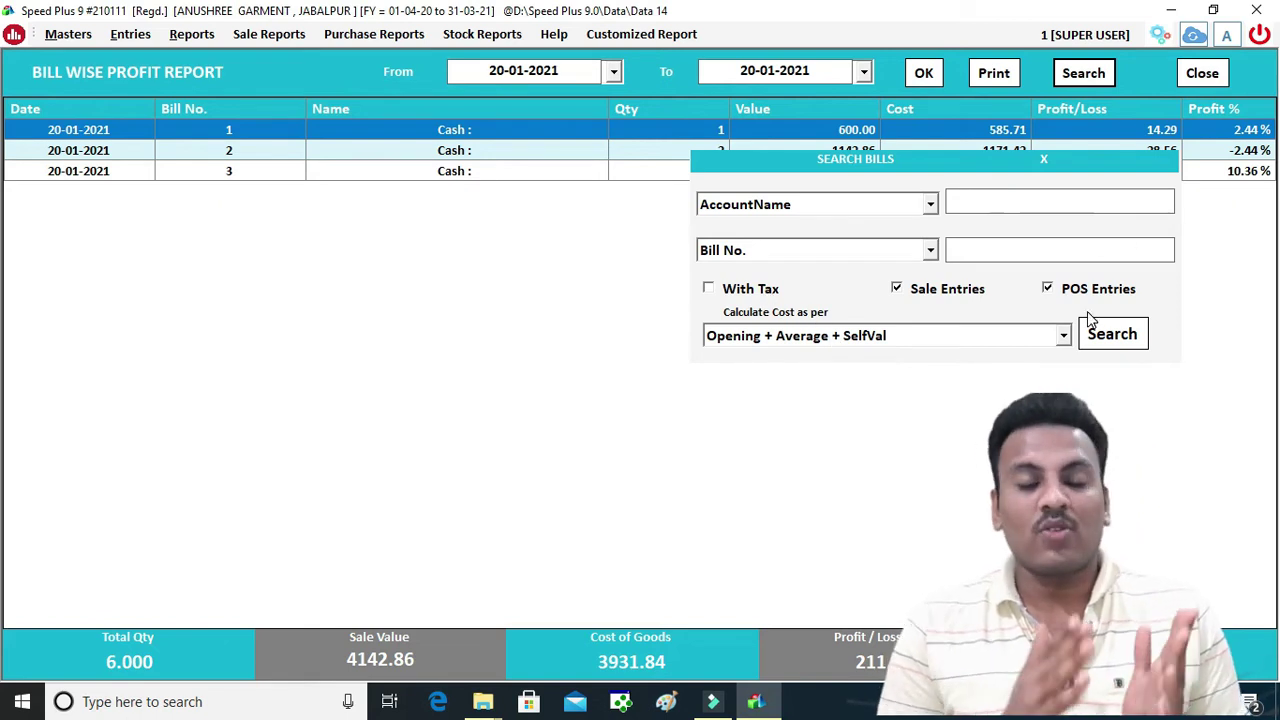
{"action": "key", "text": "Escape"}
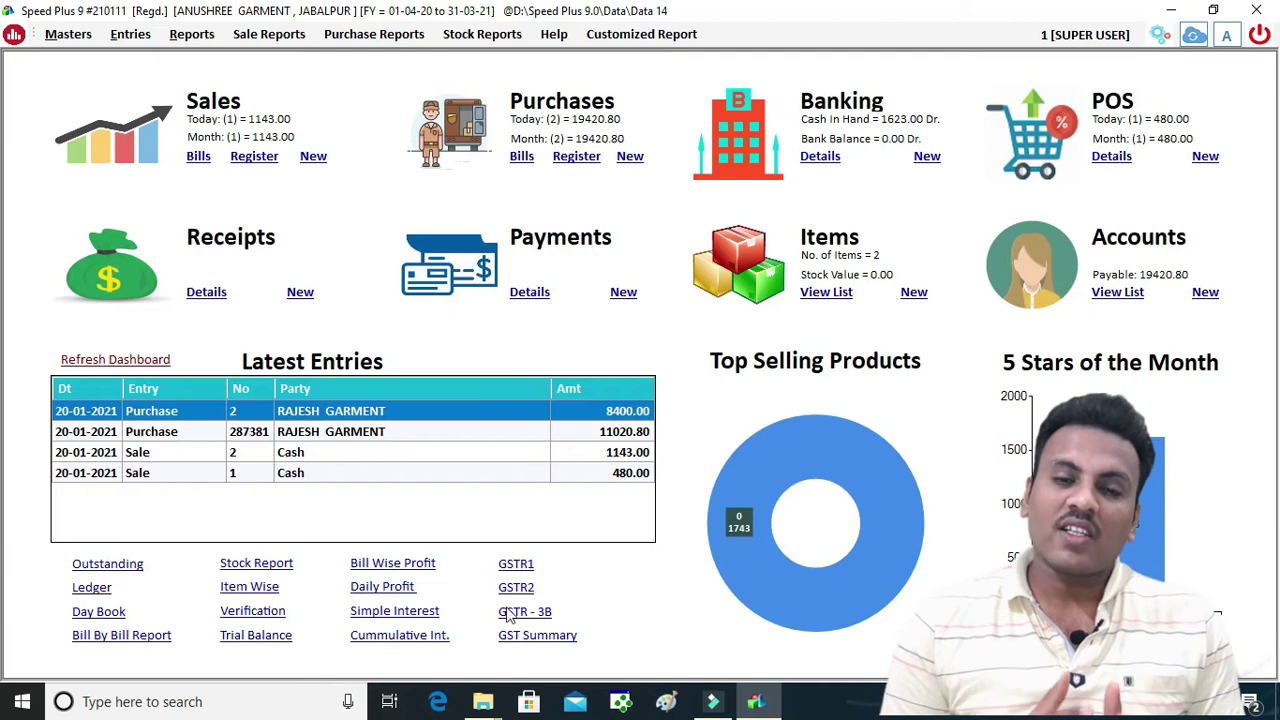
{"action": "left_click", "coordinate": [549, 637]}
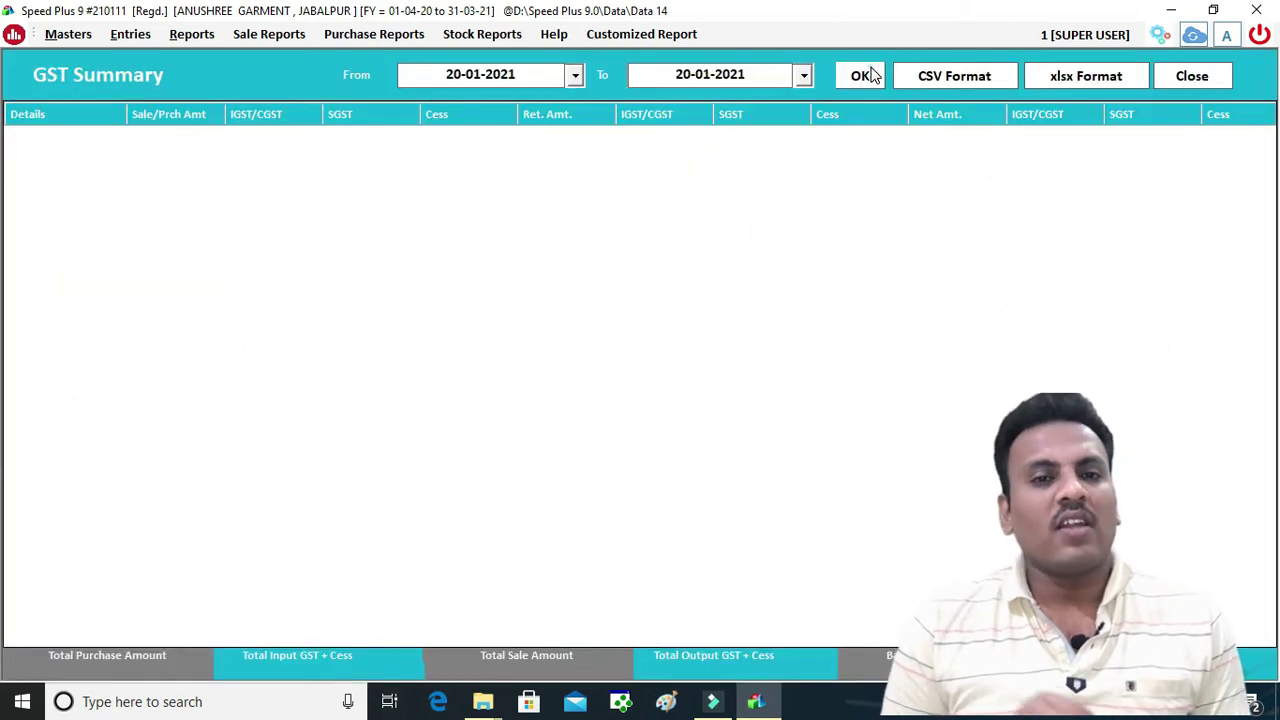
{"action": "left_click", "coordinate": [869, 75]}
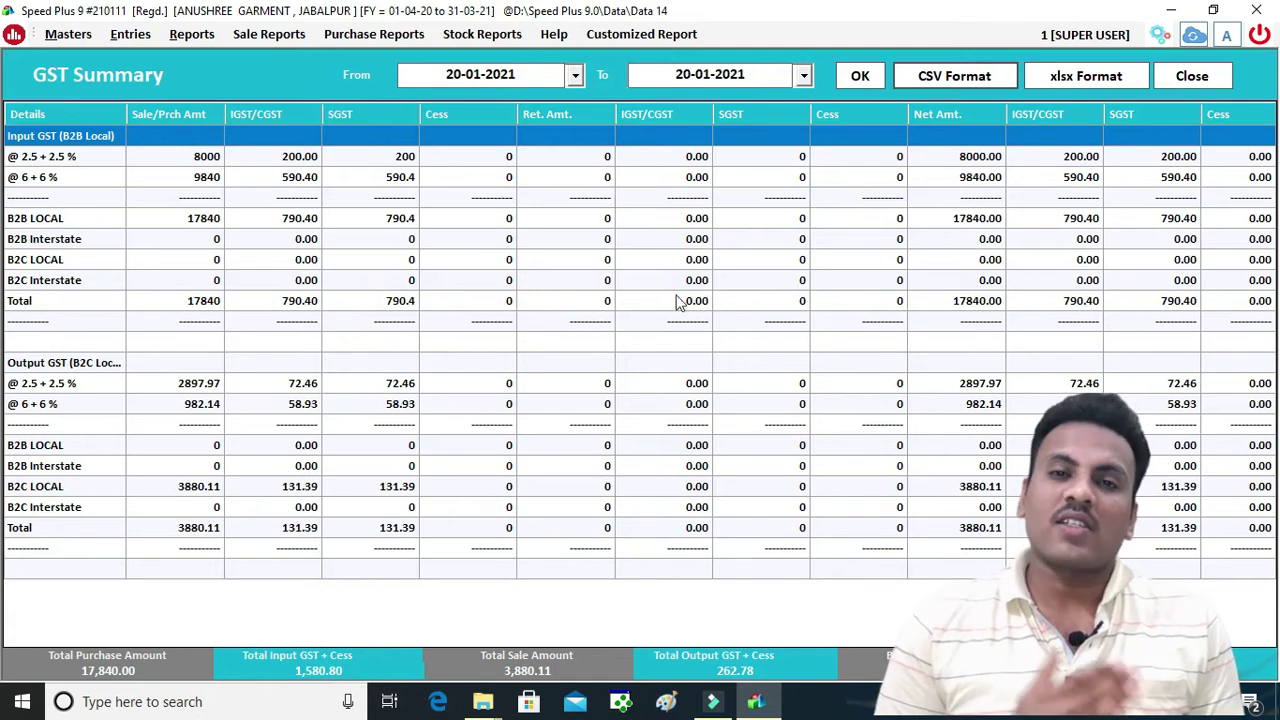
{"action": "left_click", "coordinate": [1190, 77]}
{"action": "left_click", "coordinate": [482, 34]}
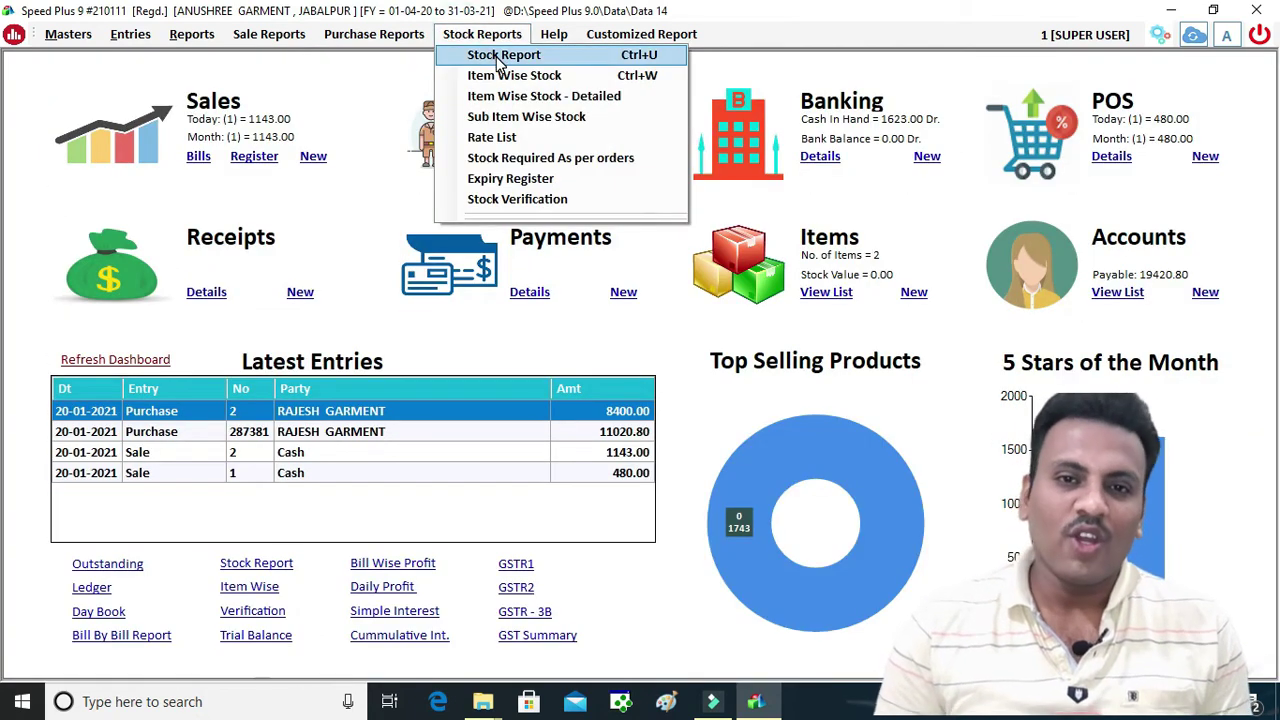
{"action": "left_click", "coordinate": [500, 58]}
{"action": "left_click", "coordinate": [702, 91]}
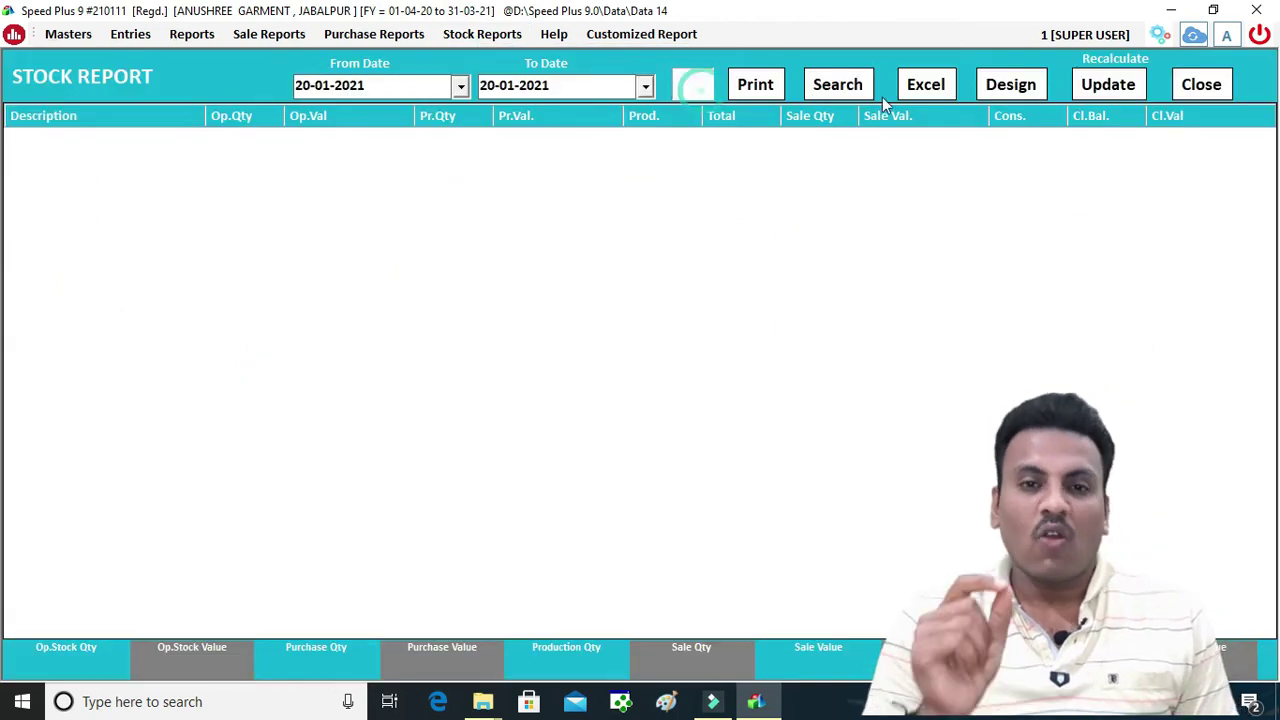
{"action": "left_click", "coordinate": [825, 85]}
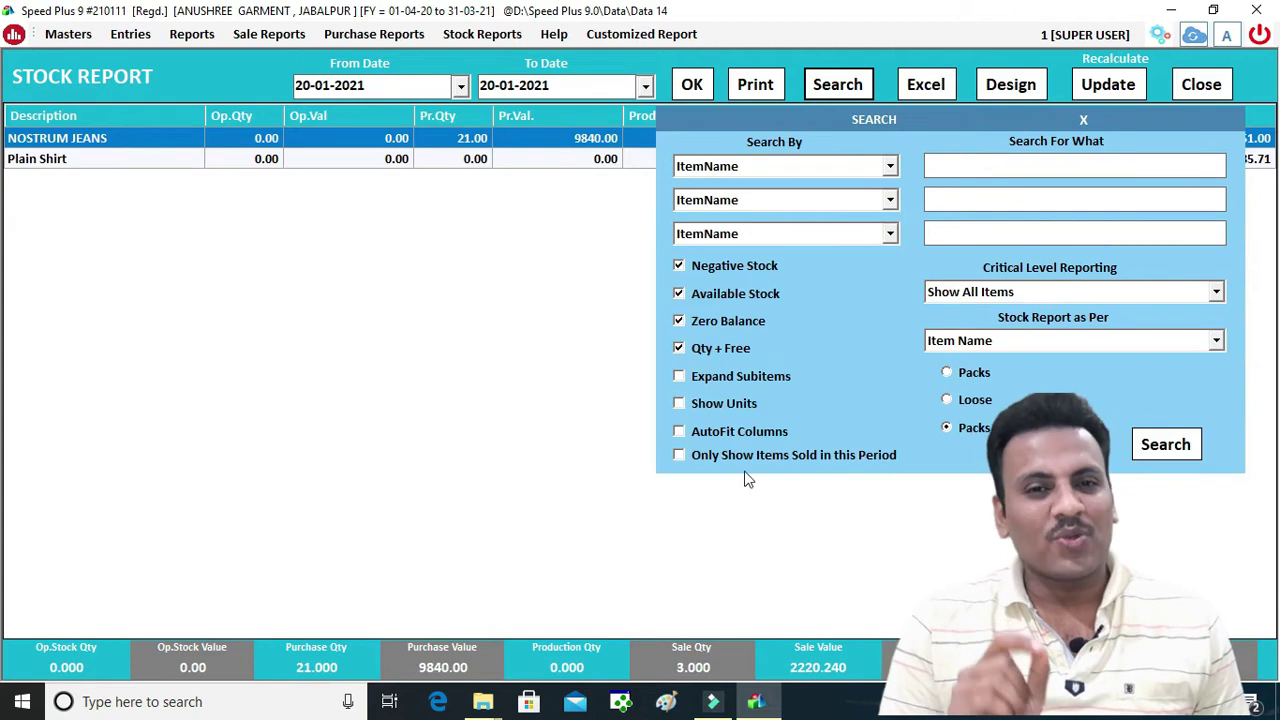
{"action": "left_click", "coordinate": [689, 462]}
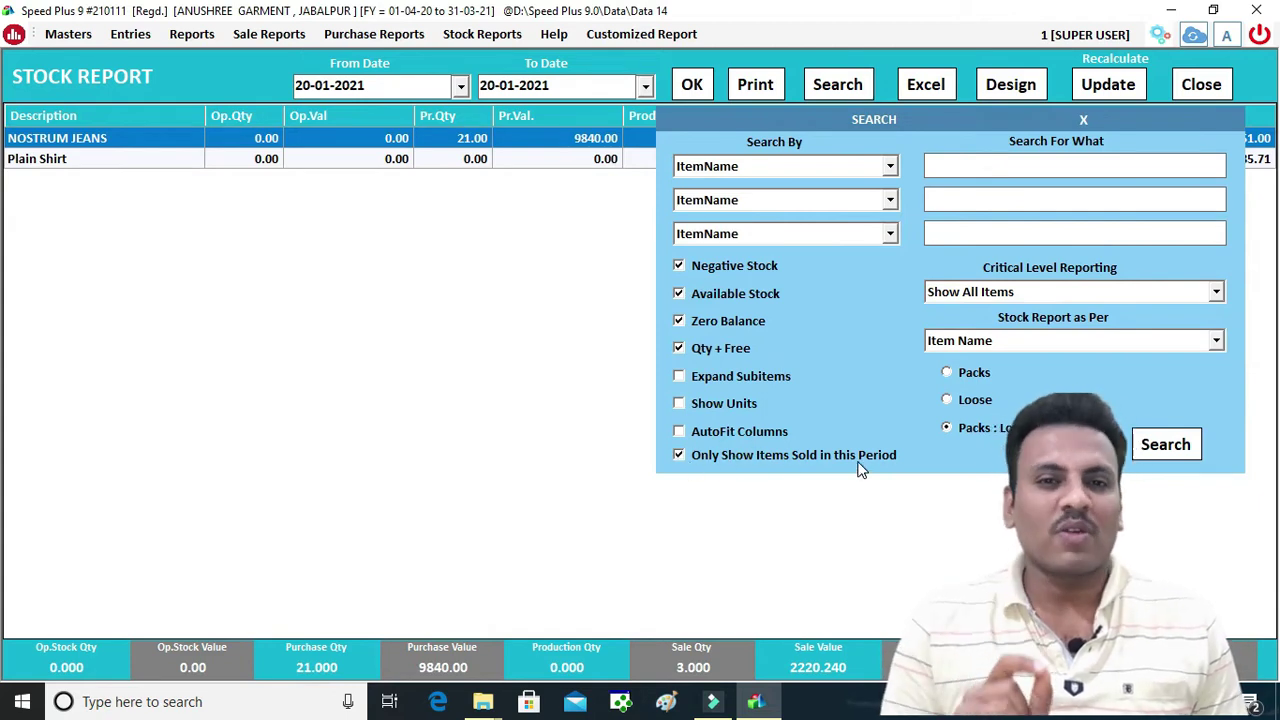
{"action": "left_click", "coordinate": [1165, 445]}
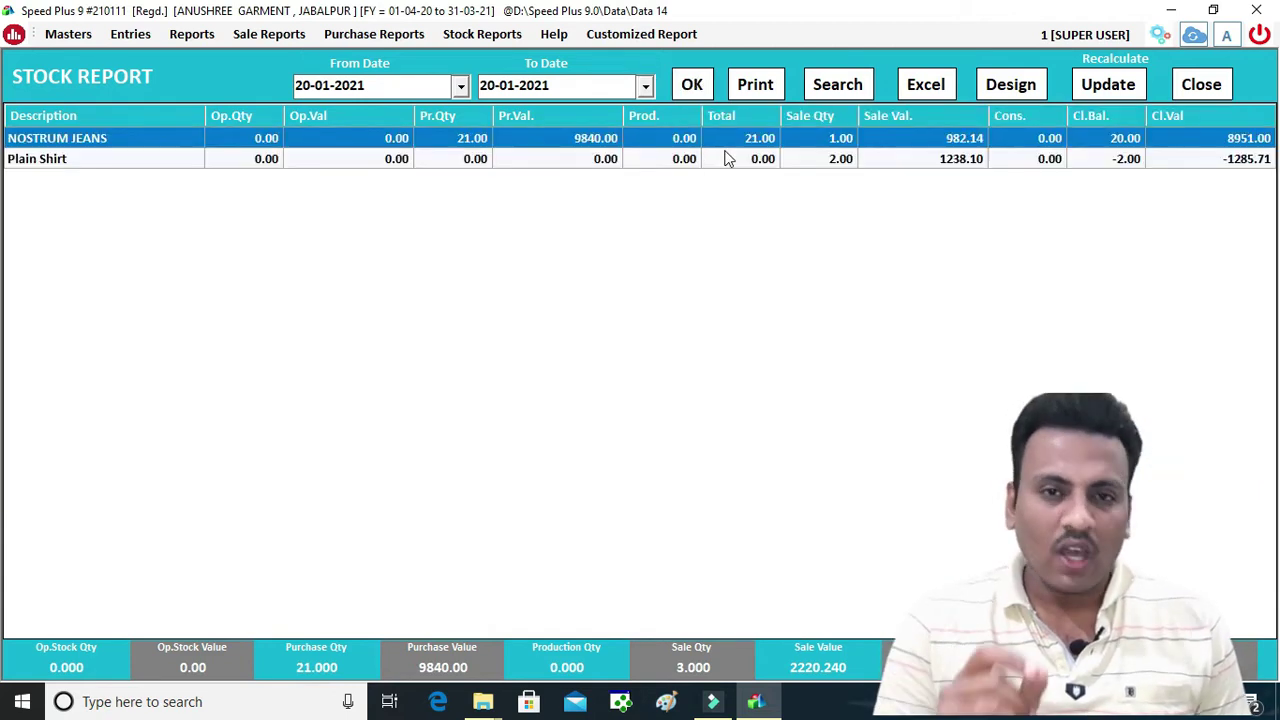
{"action": "left_click", "coordinate": [1198, 86]}
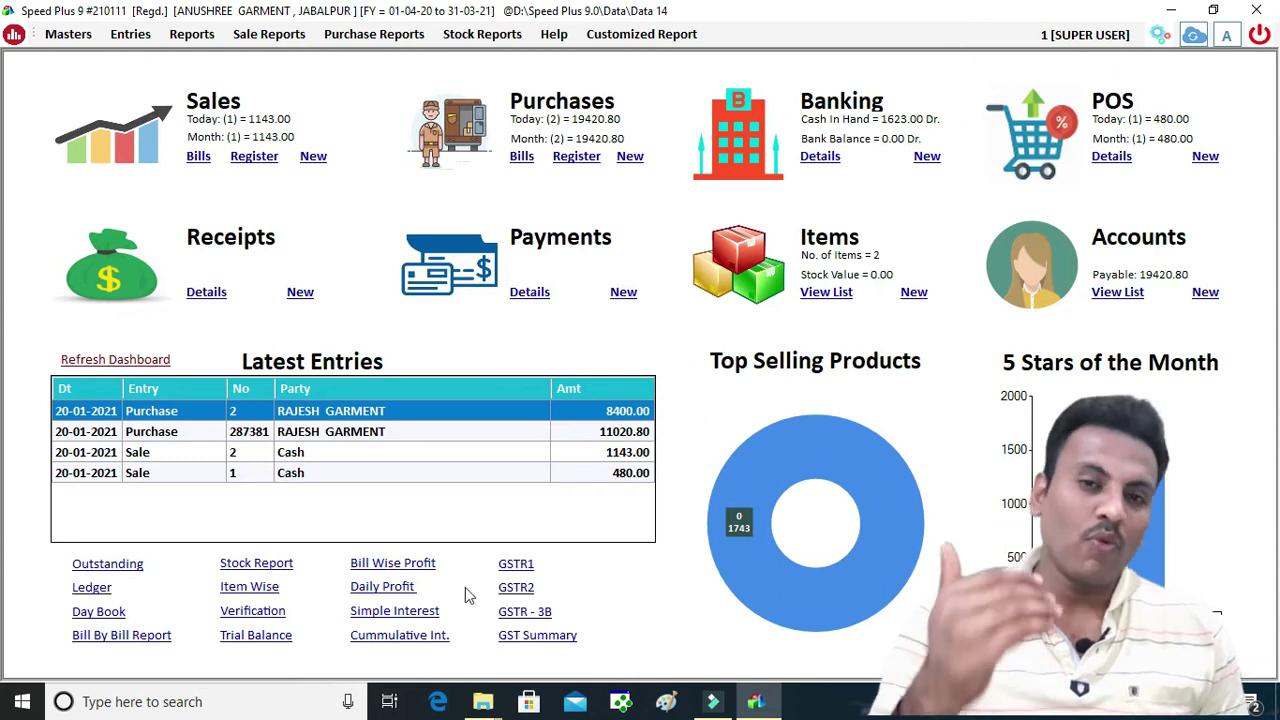
Open GST Register (Date Wise) from the dashboard's GSTR1 options
{"action": "left_click", "coordinate": [517, 562]}
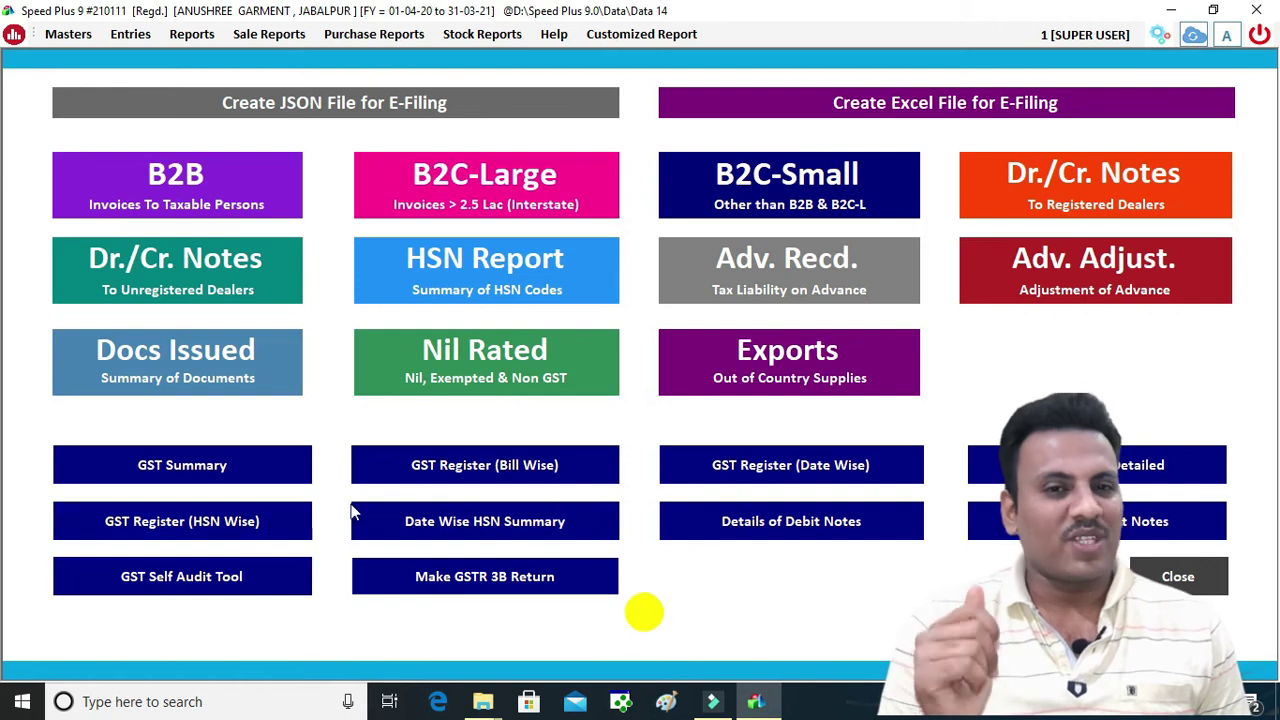
{"action": "left_click", "coordinate": [742, 478]}
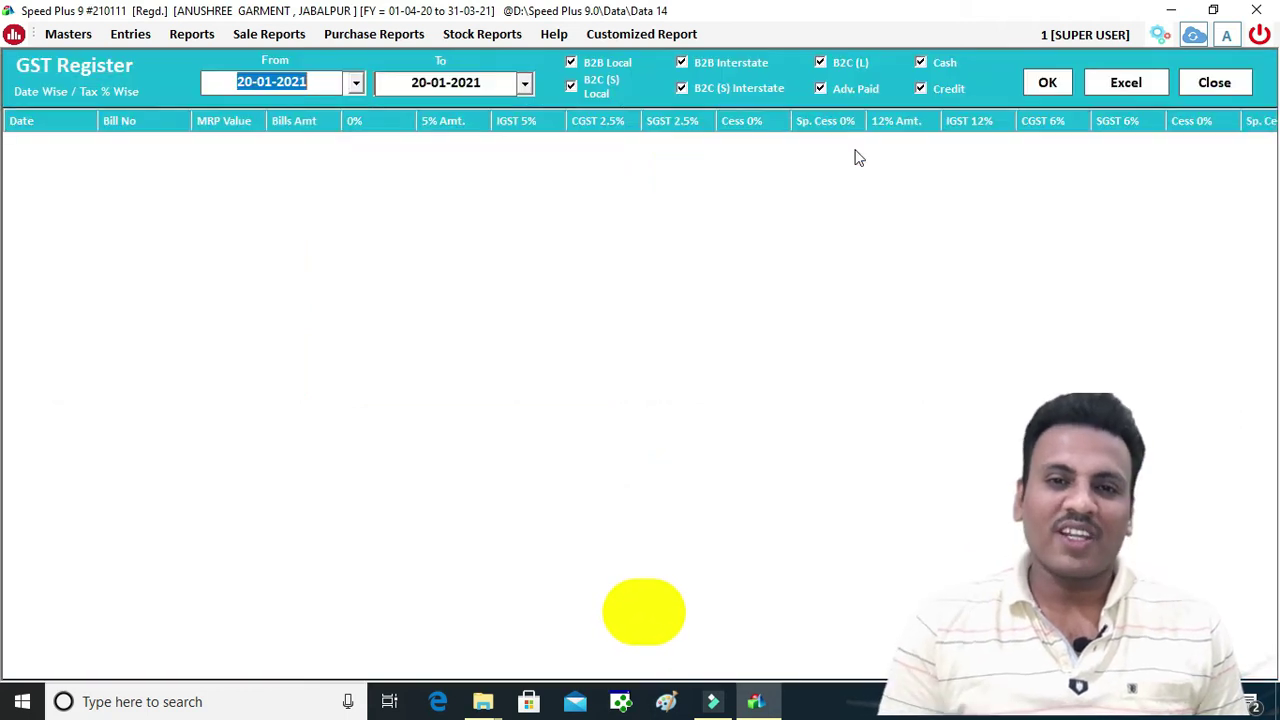
Export the 20-01-2021 GST register (total 4142.892) to Excel, then close the register and GSTR1 screen
{"action": "left_click", "coordinate": [1036, 81]}
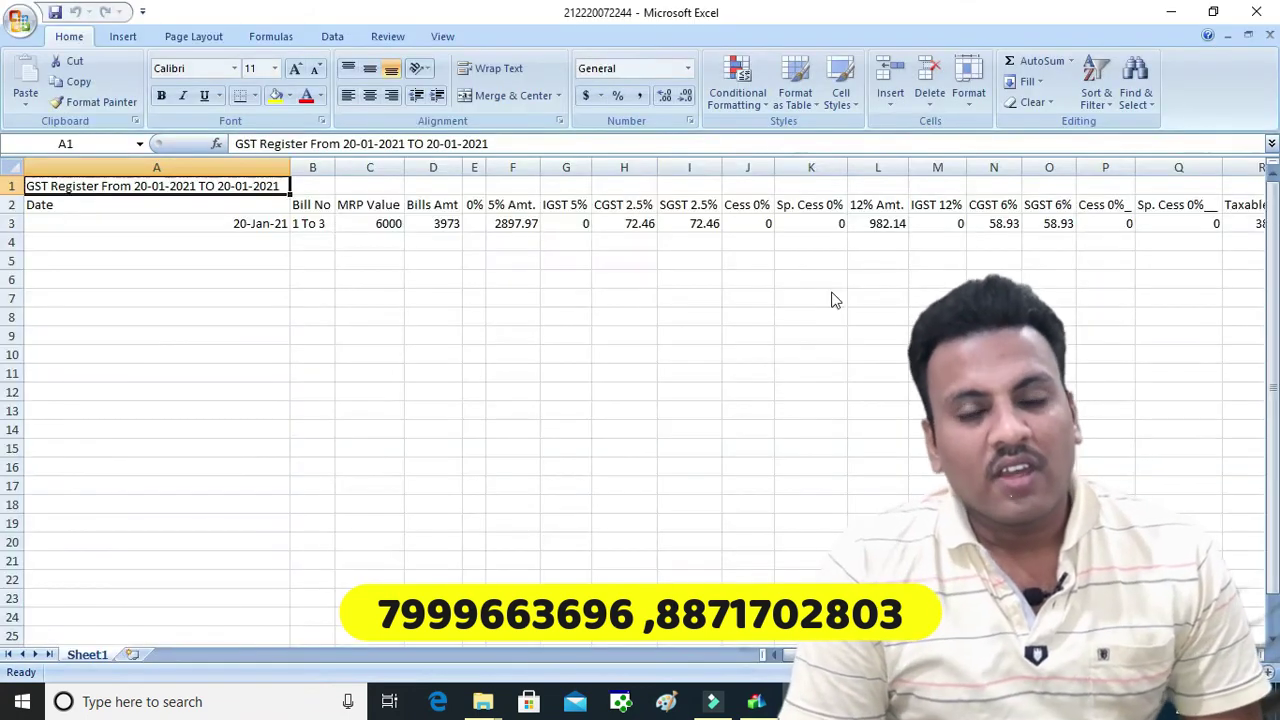
{"action": "left_click_drag", "start_coordinate": [350, 330], "coordinate": [1272, 327]}
{"action": "left_click", "coordinate": [1262, 12]}
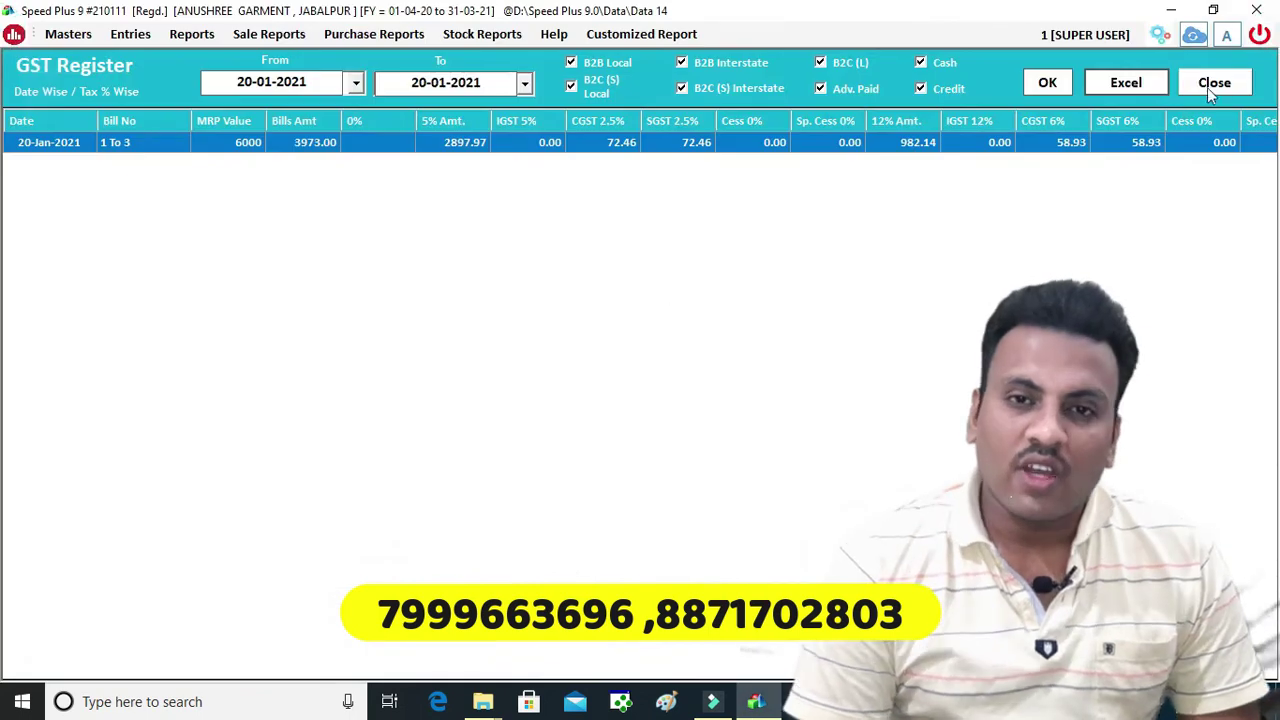
{"action": "left_click", "coordinate": [1210, 85]}
{"action": "left_click", "coordinate": [1097, 577]}
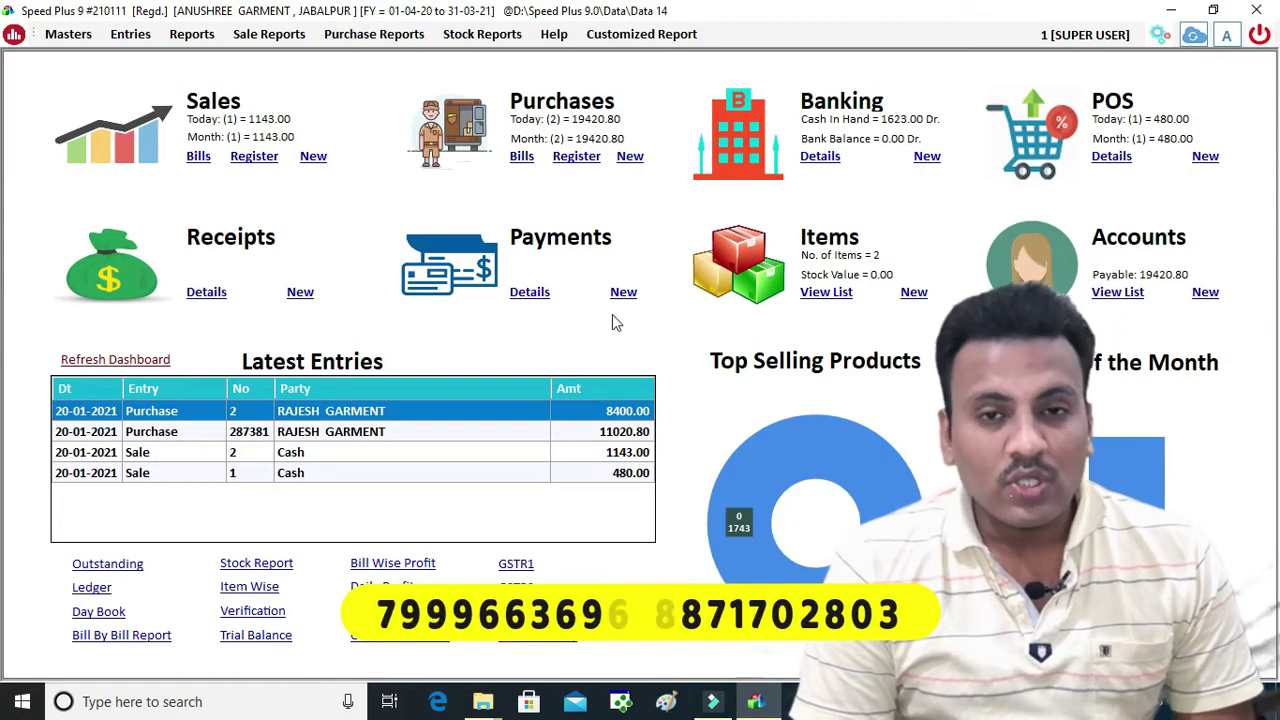
{"action": "left_click", "coordinate": [191, 34]}
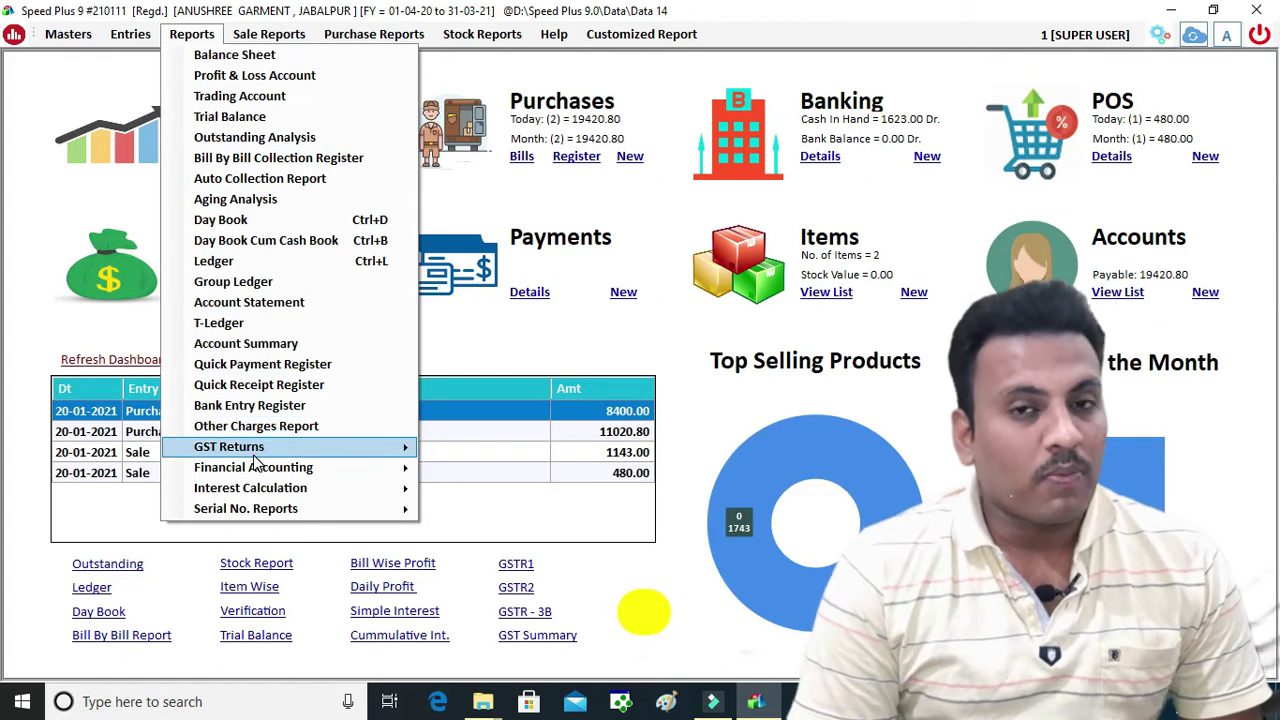
List payables outstanding as on 20-01-2021 and inspect the ledger of the supplier owed 19420.80
{"action": "mouse_move", "coordinate": [250, 450]}
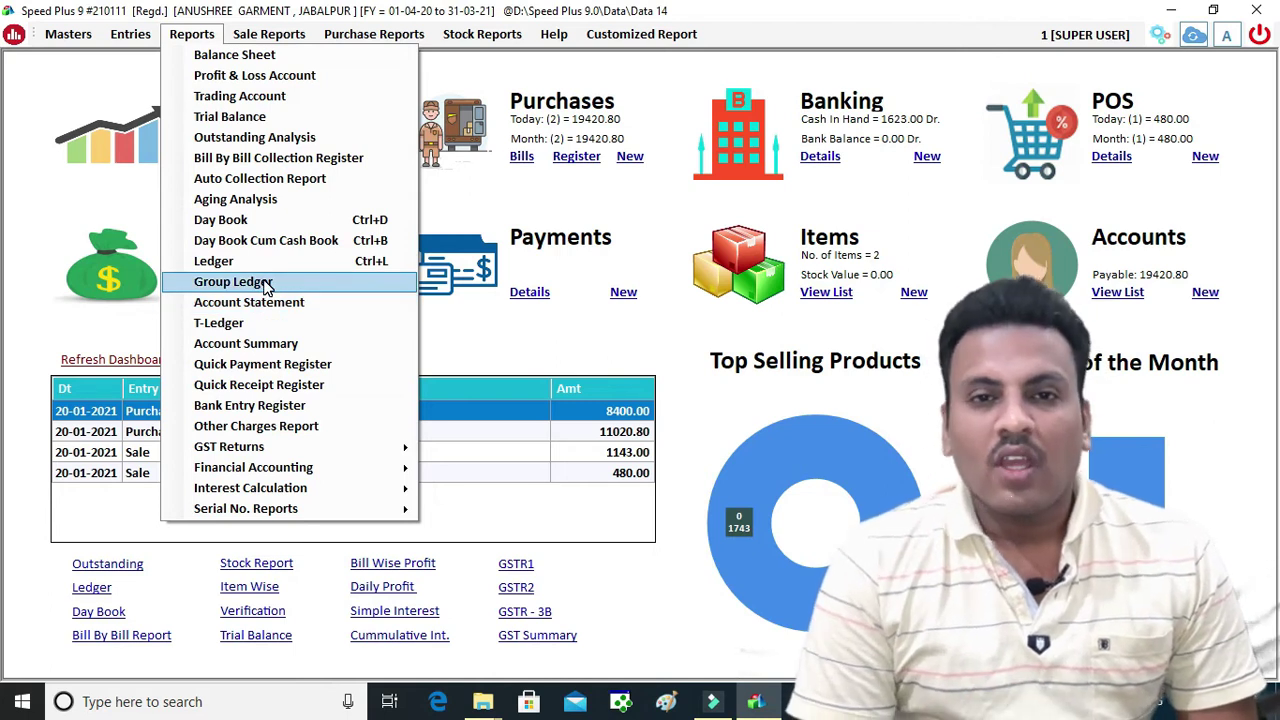
{"action": "left_click", "coordinate": [298, 140]}
{"action": "left_click", "coordinate": [510, 87]}
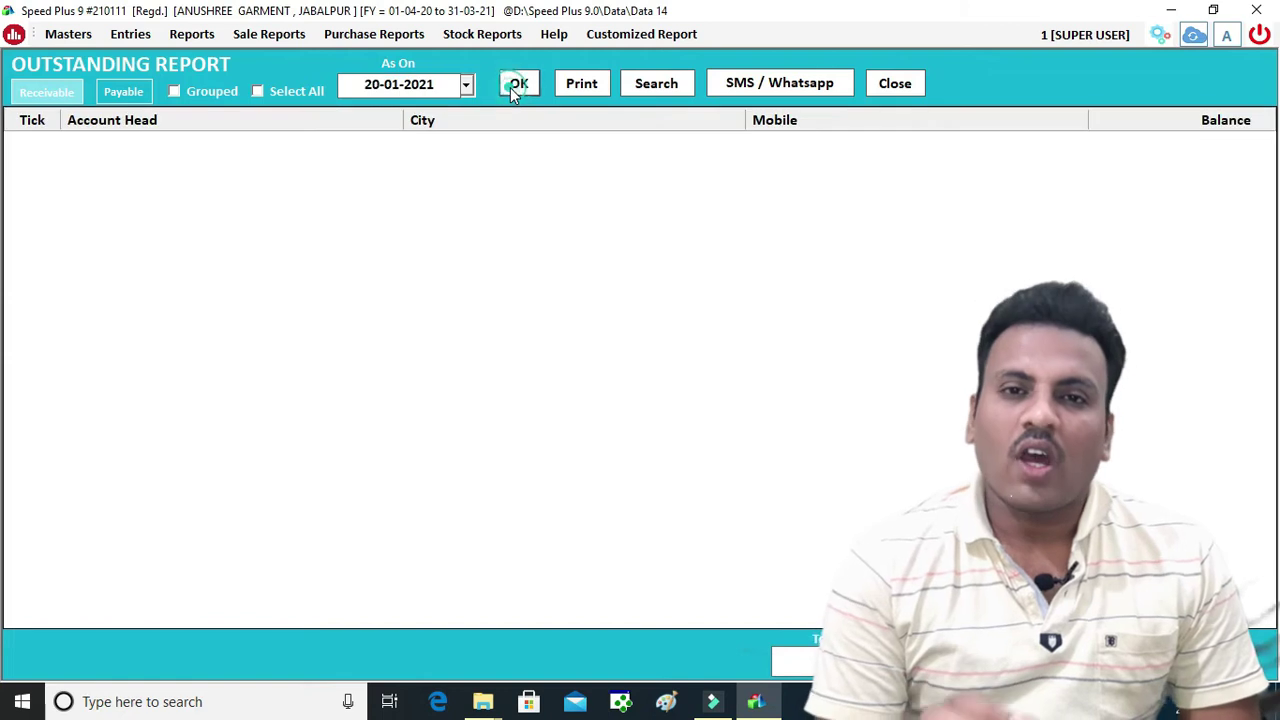
{"action": "left_click", "coordinate": [128, 94]}
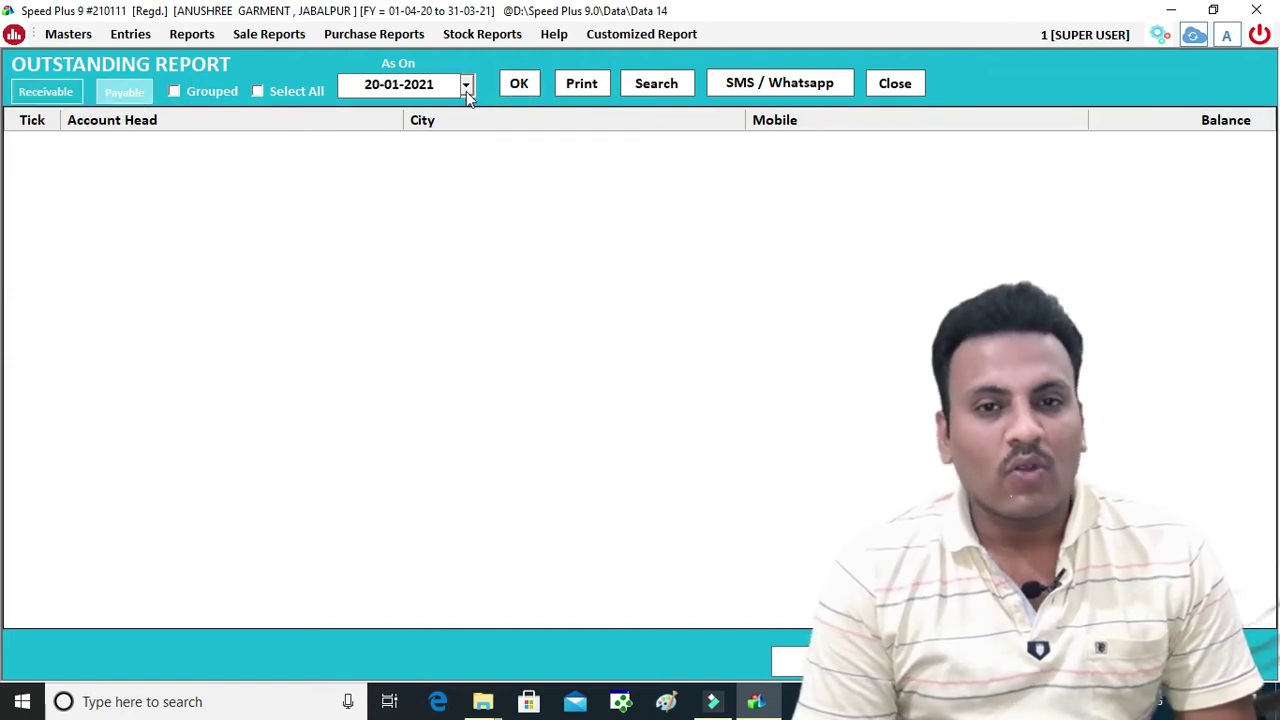
{"action": "left_click", "coordinate": [523, 84]}
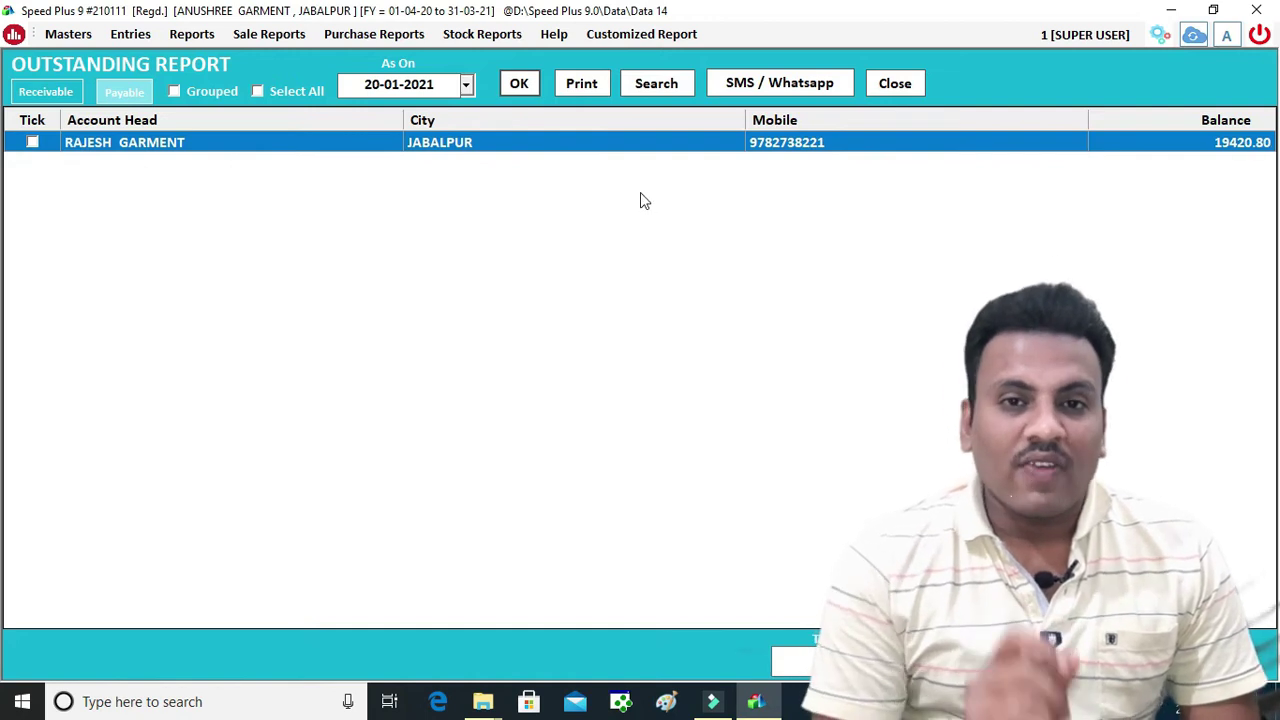
{"action": "double_click", "coordinate": [639, 148]}
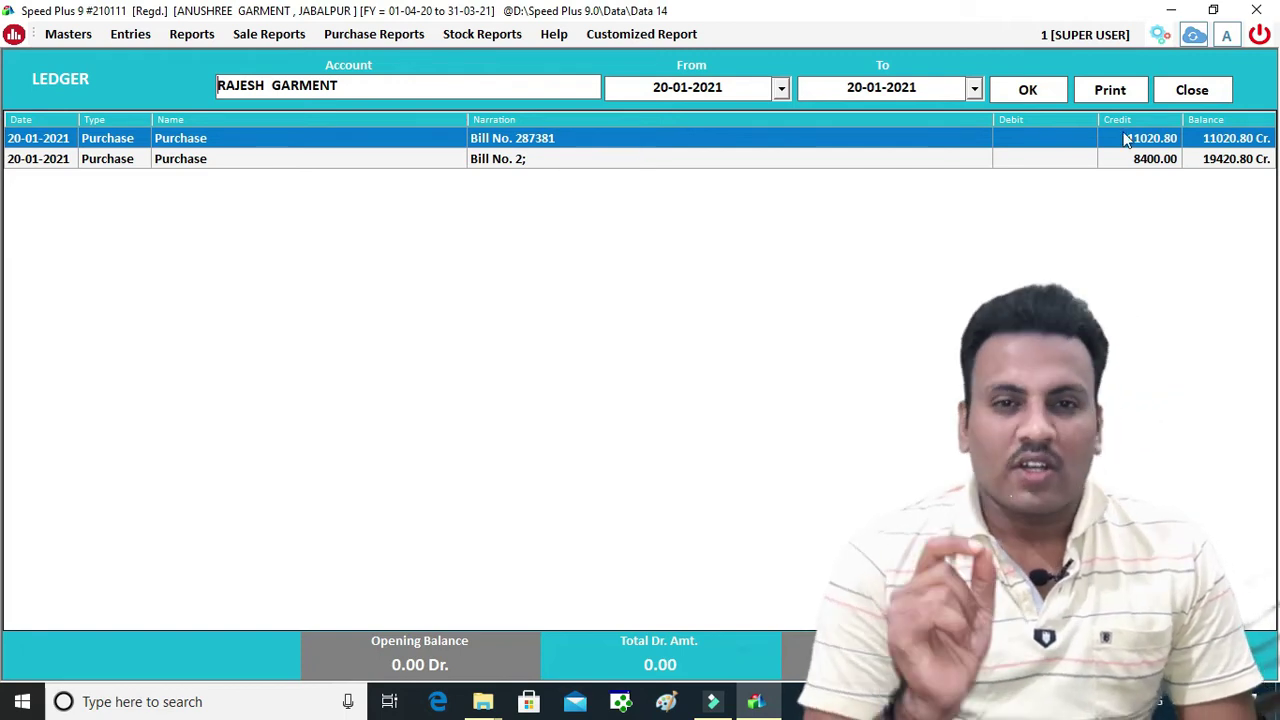
{"action": "left_click", "coordinate": [1176, 96]}
Record a 1000.00 quick payment to RAJESH GARMENT by SBI
{"action": "left_click", "coordinate": [888, 86]}
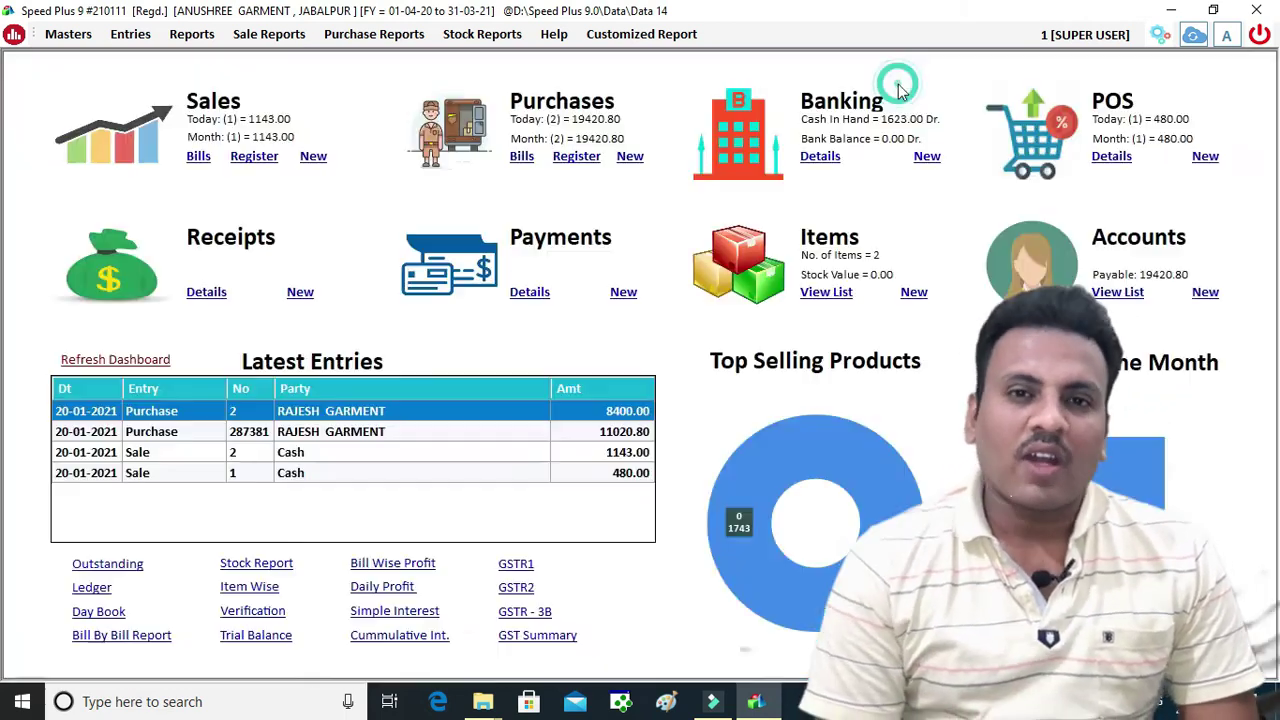
{"action": "left_click", "coordinate": [626, 294]}
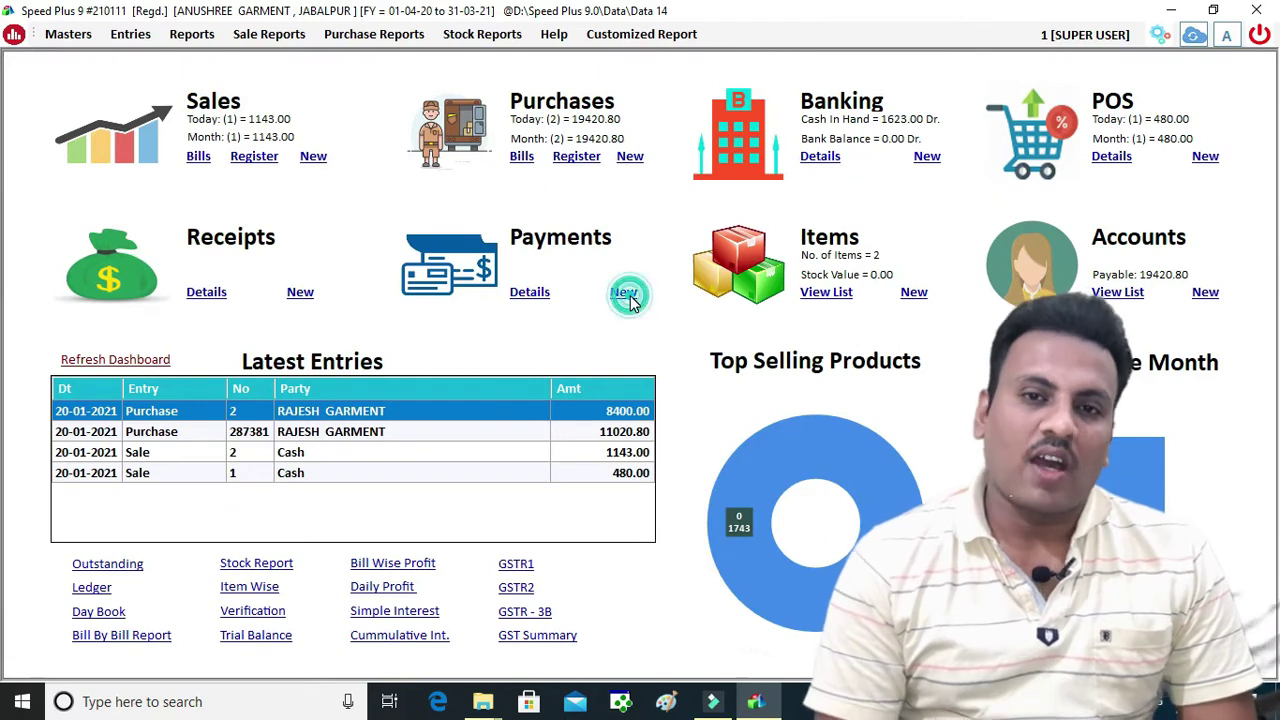
{"action": "key", "text": "Return"}
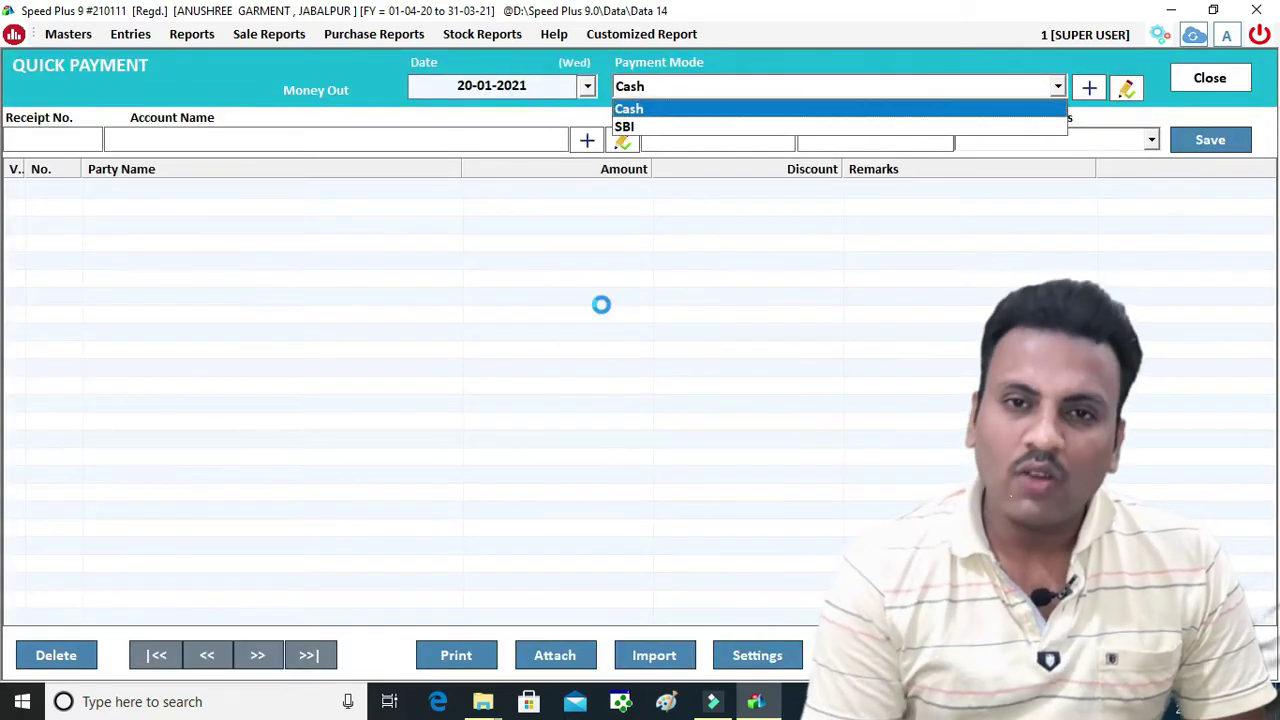
{"action": "key", "text": "Down"}
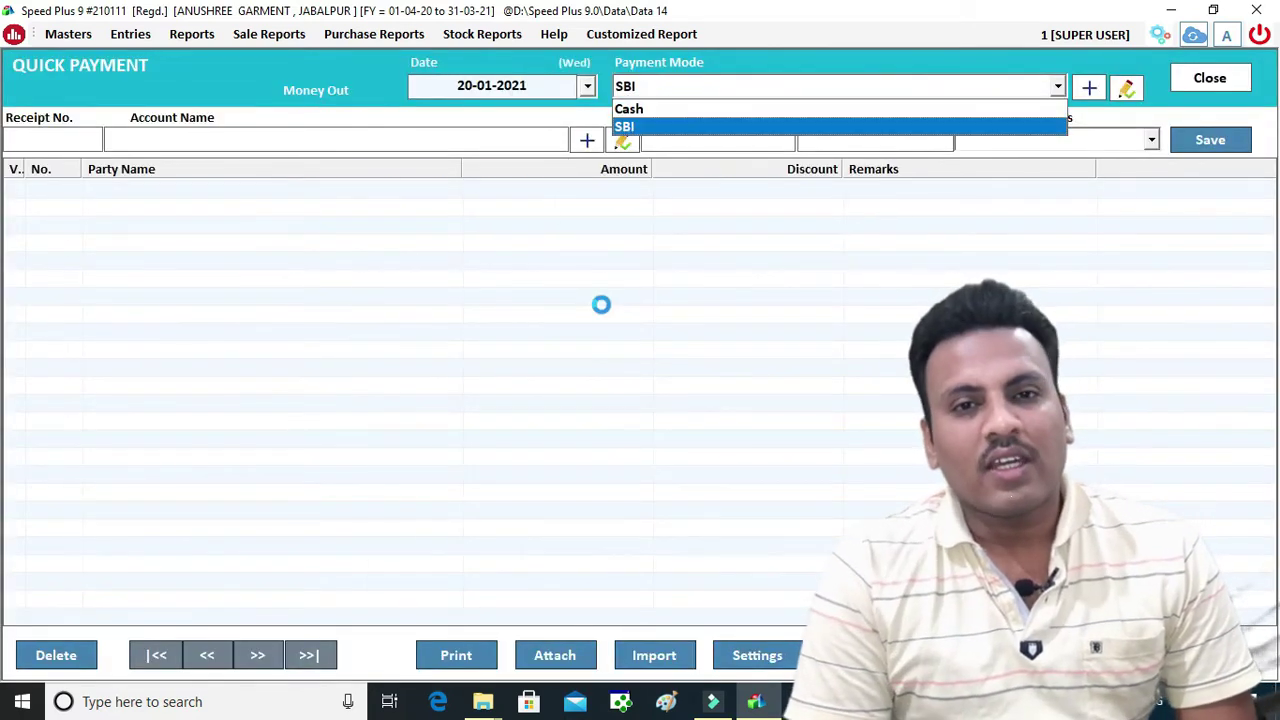
{"action": "key", "text": "Return"}
{"action": "key", "text": "Return"}
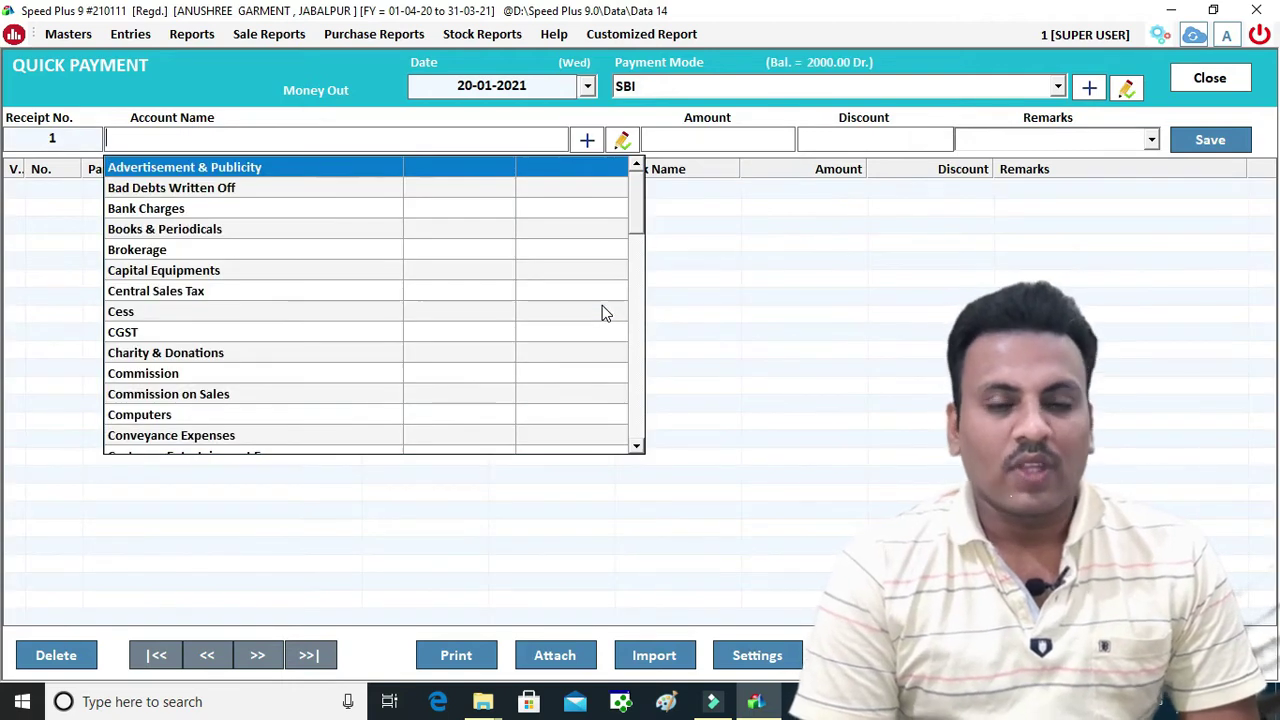
{"action": "type", "text": "S"}
{"action": "key", "text": "BackSpace"}
{"action": "type", "text": "RAJ"}
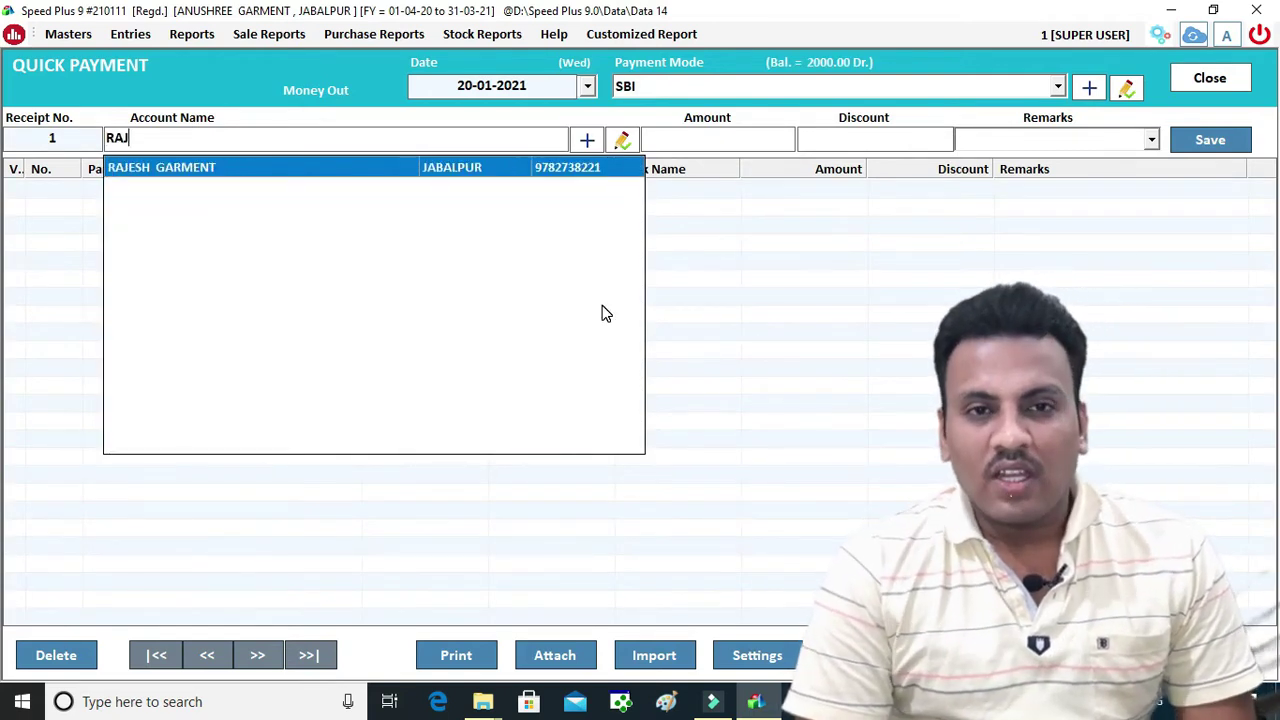
{"action": "key", "text": "Return"}
{"action": "key", "text": "Return"}
{"action": "key", "text": "Return"}
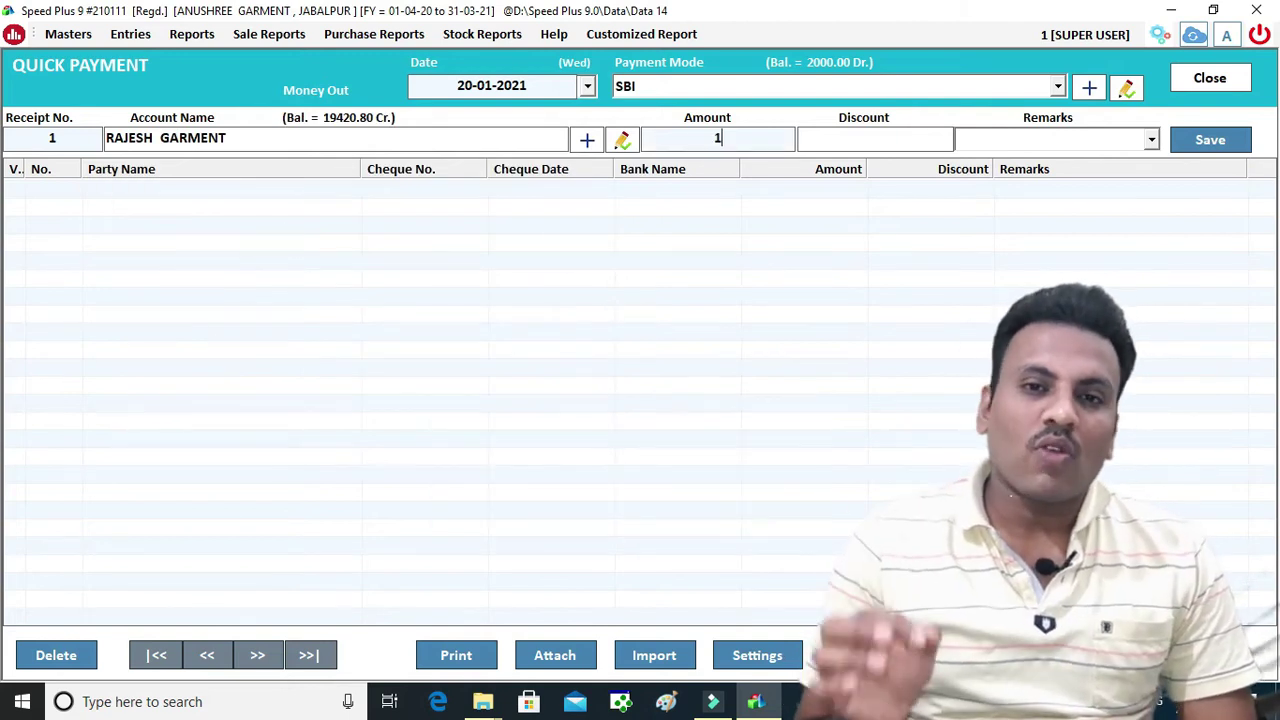
{"action": "key", "text": "Return"}
{"action": "key", "text": "Return"}
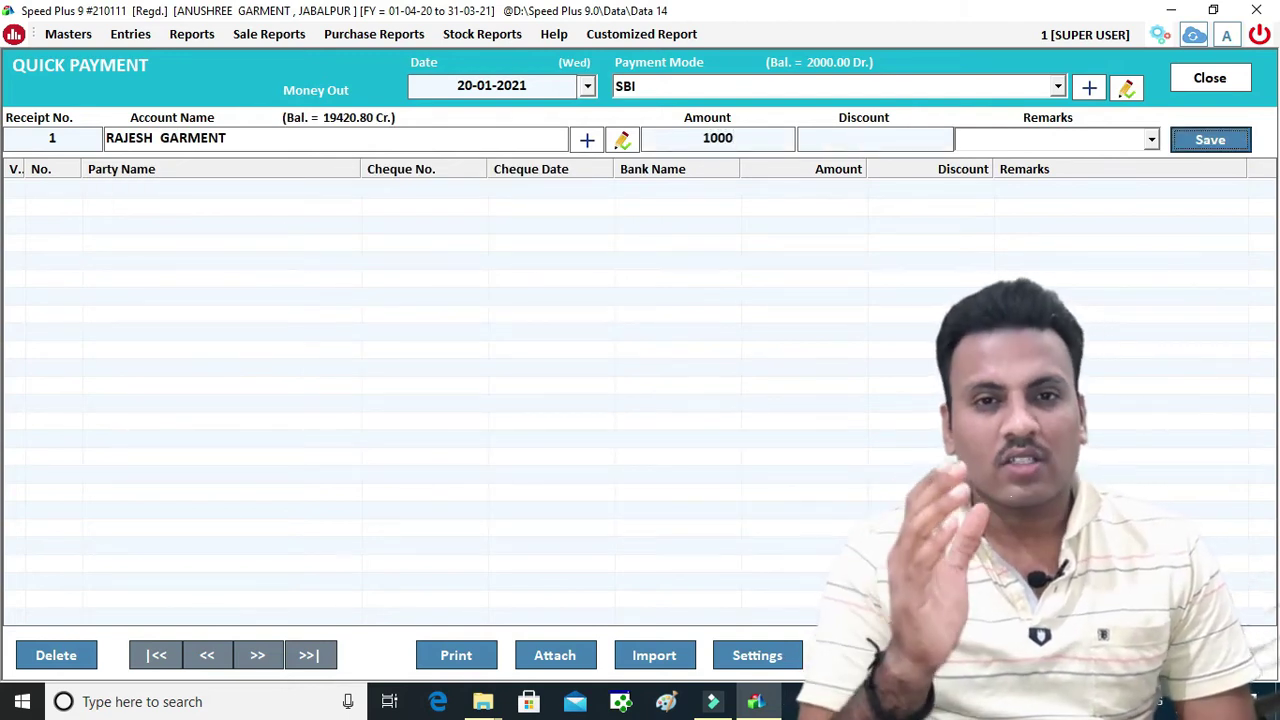
{"action": "key", "text": "Return"}
{"action": "key", "text": "Return"}
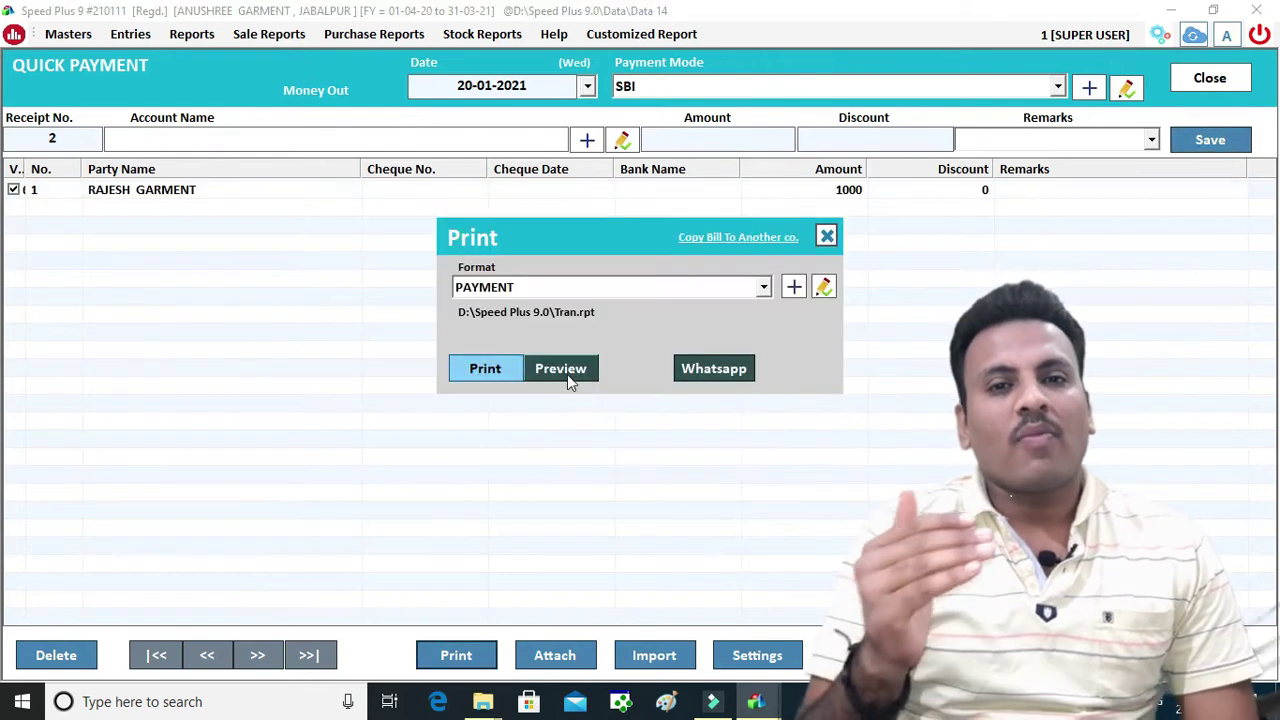
Preview the payment advice, then close it and the Quick Payment screen
{"action": "left_click", "coordinate": [567, 368]}
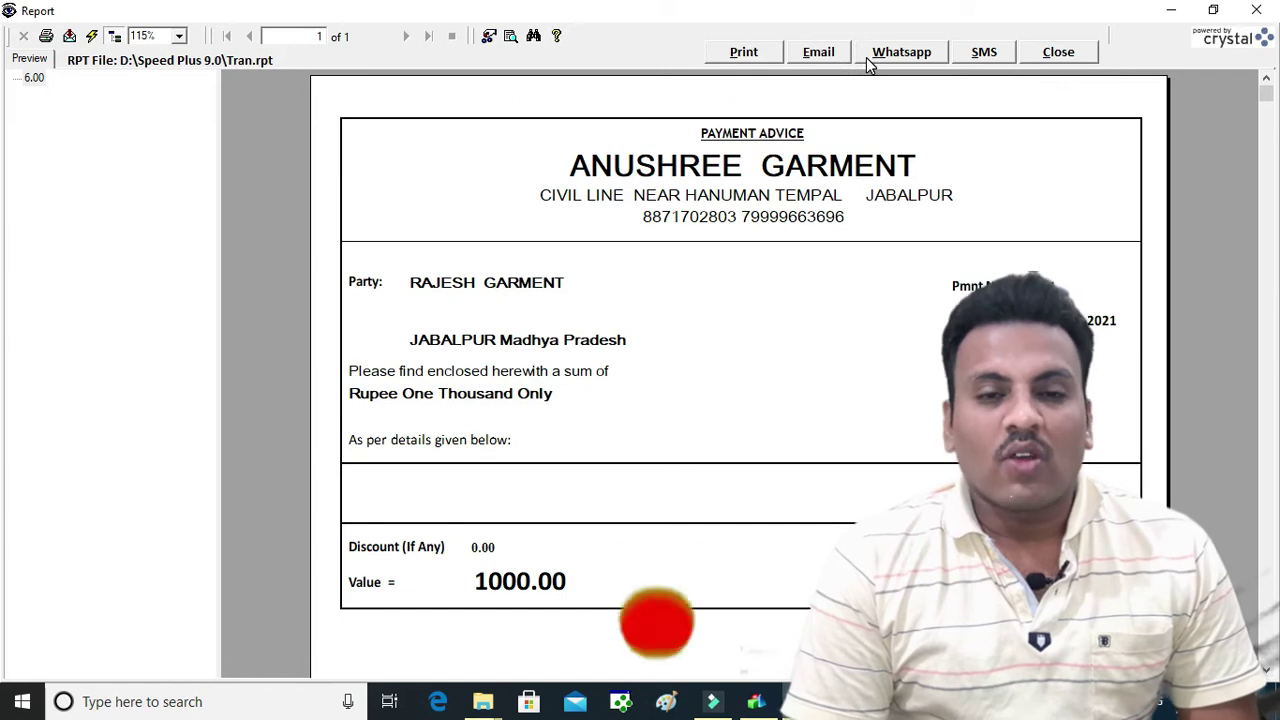
{"action": "left_click", "coordinate": [1056, 54]}
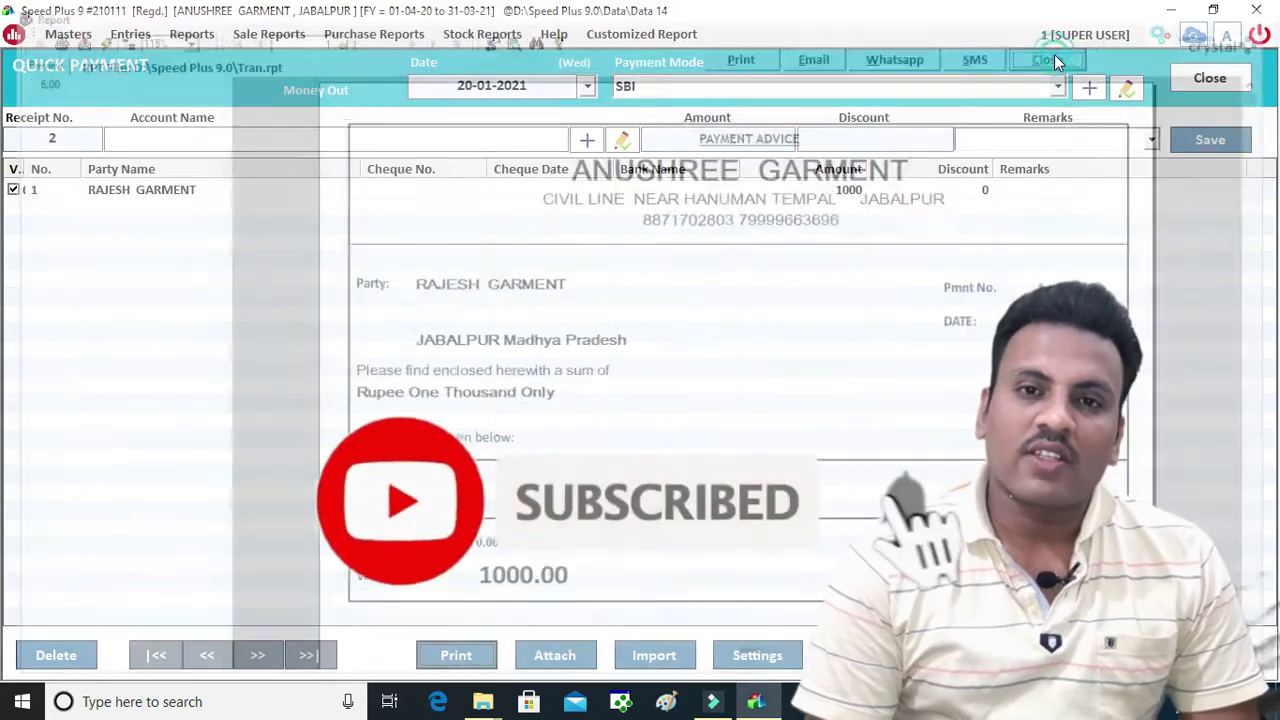
{"action": "left_click", "coordinate": [1196, 86]}
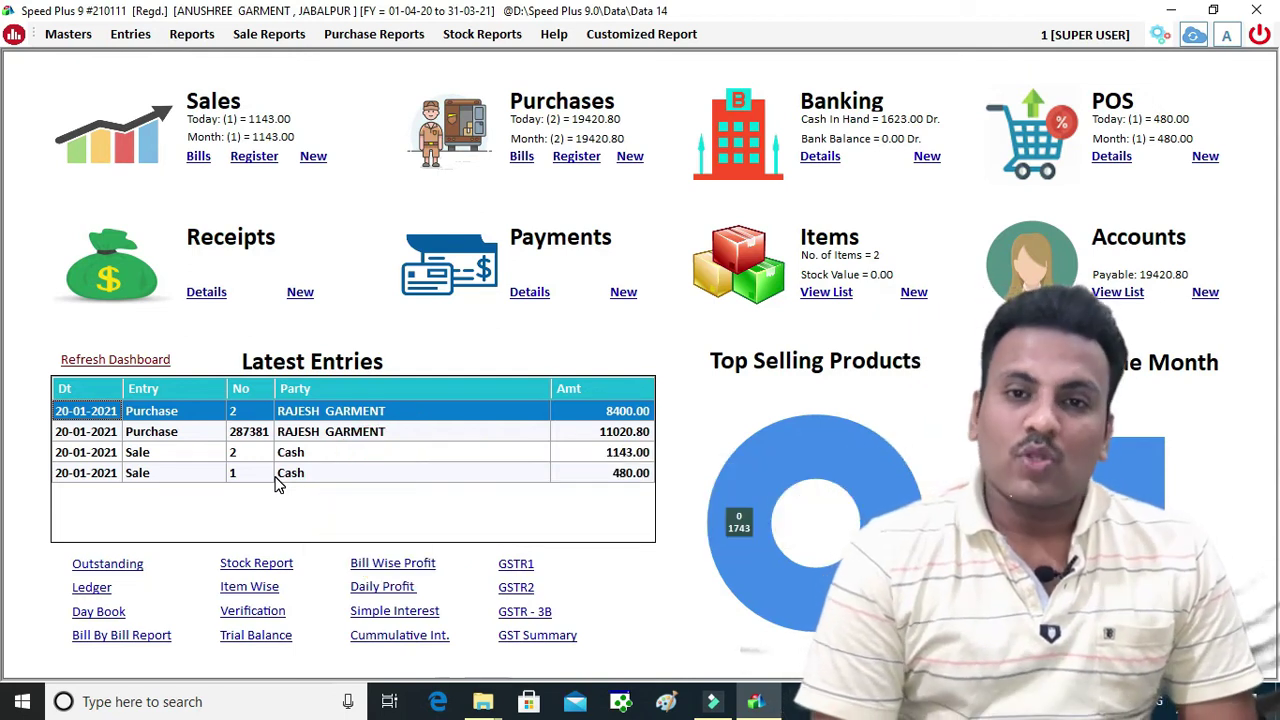
Refresh the dashboard and load the User Wise POS Register for 20-01-2021: net 3000, tax 208.36
{"action": "left_click", "coordinate": [124, 366]}
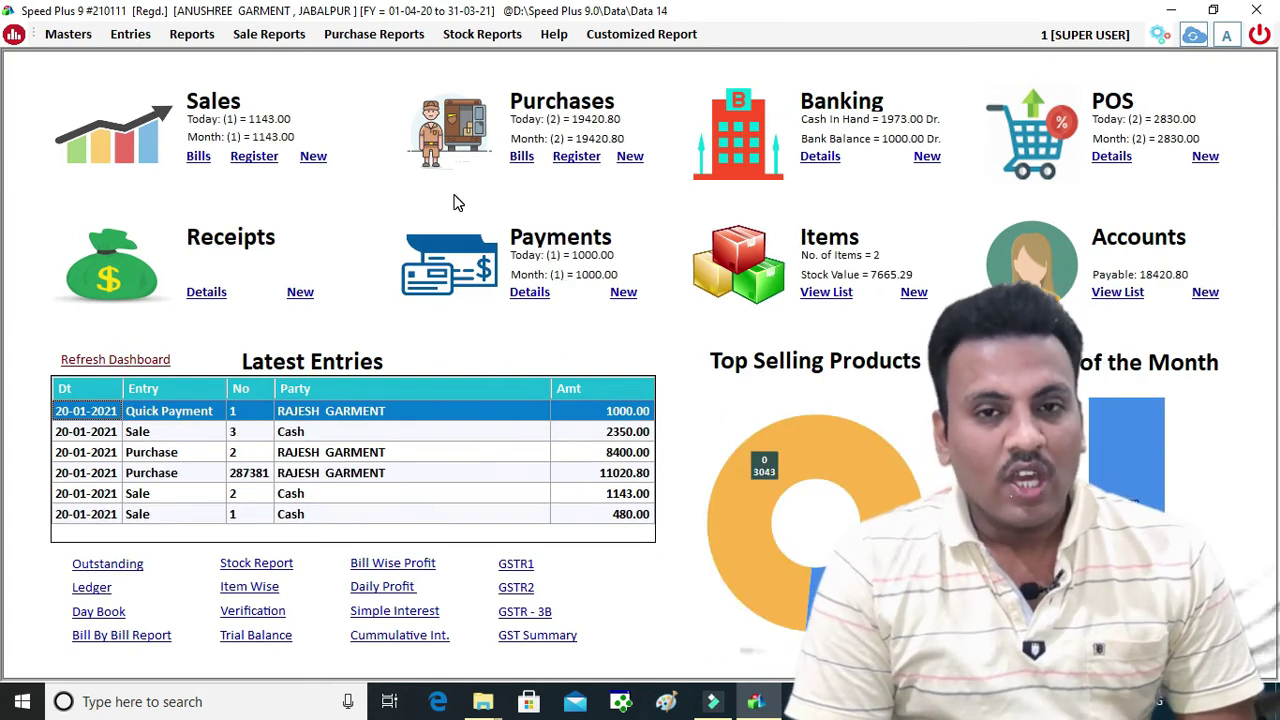
{"action": "left_click", "coordinate": [384, 36]}
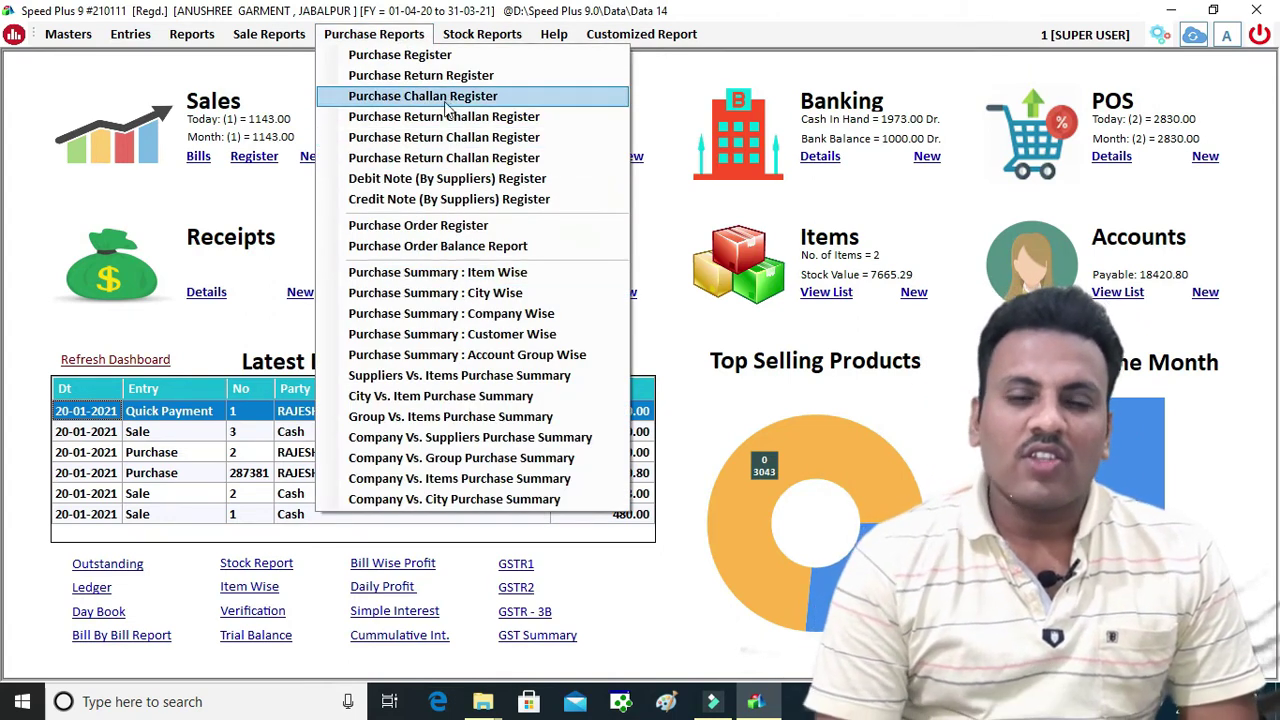
{"action": "mouse_move", "coordinate": [269, 34]}
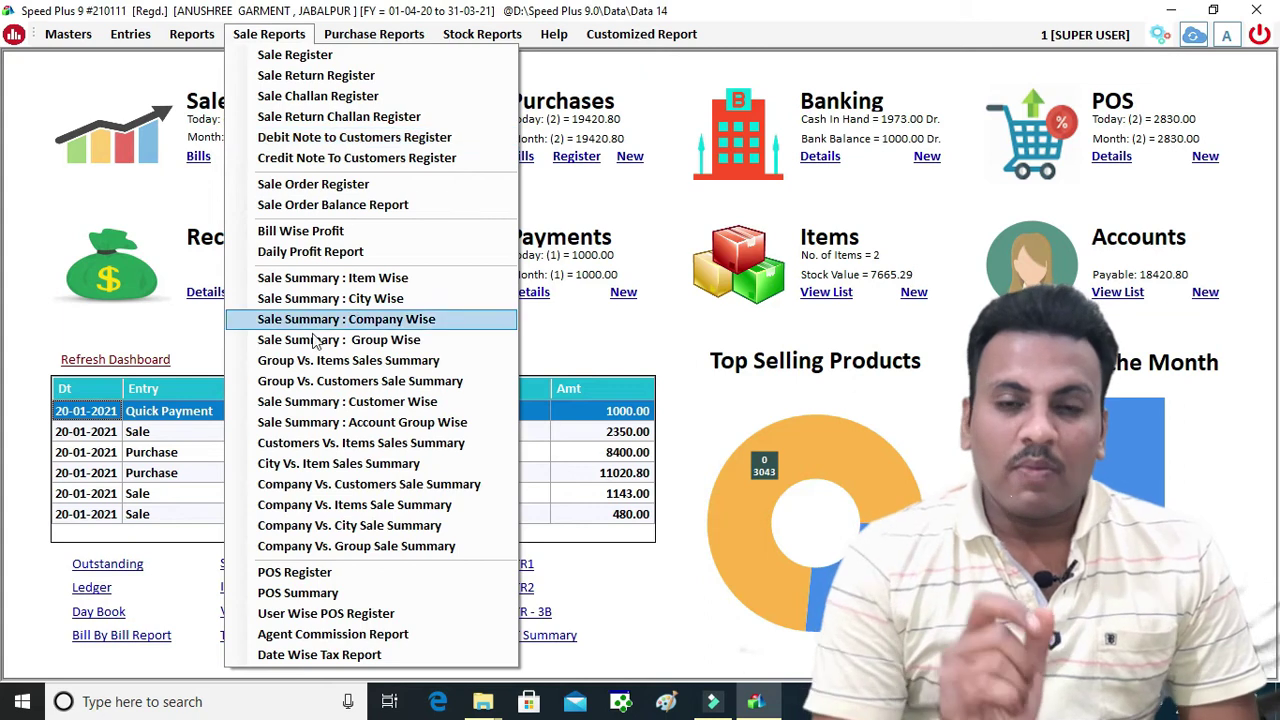
{"action": "left_click", "coordinate": [377, 613]}
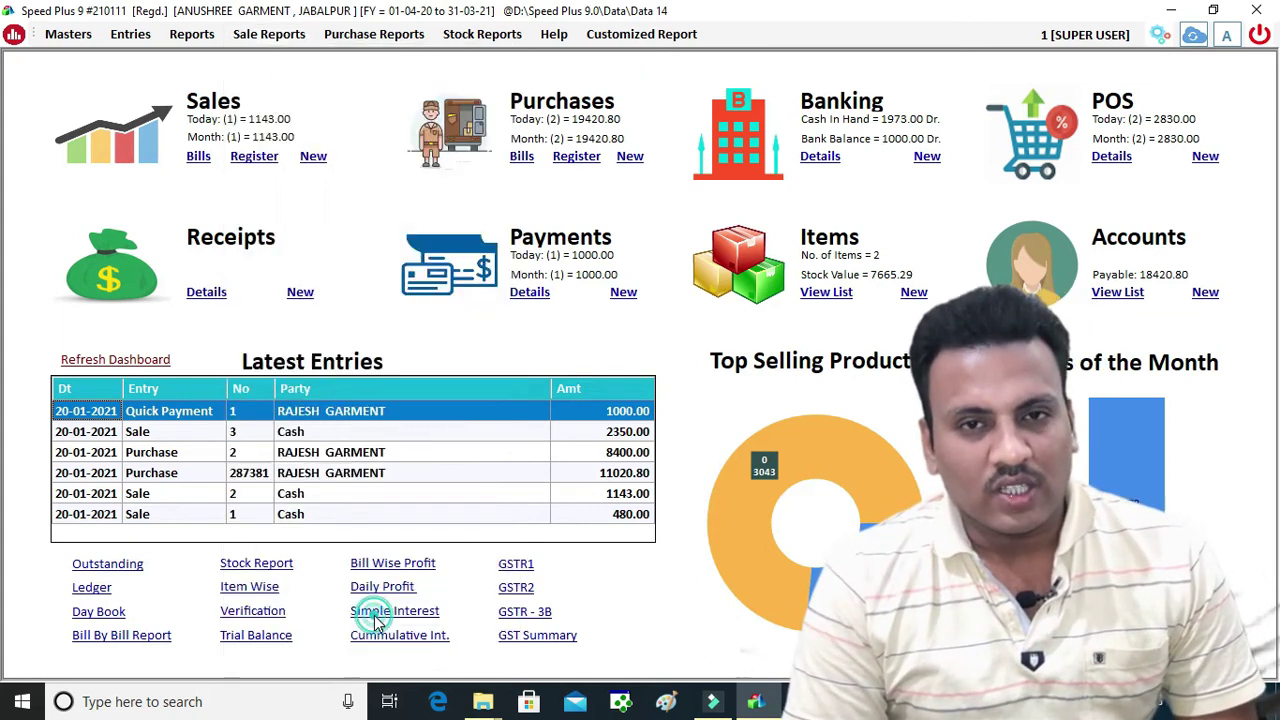
{"action": "left_click", "coordinate": [850, 82]}
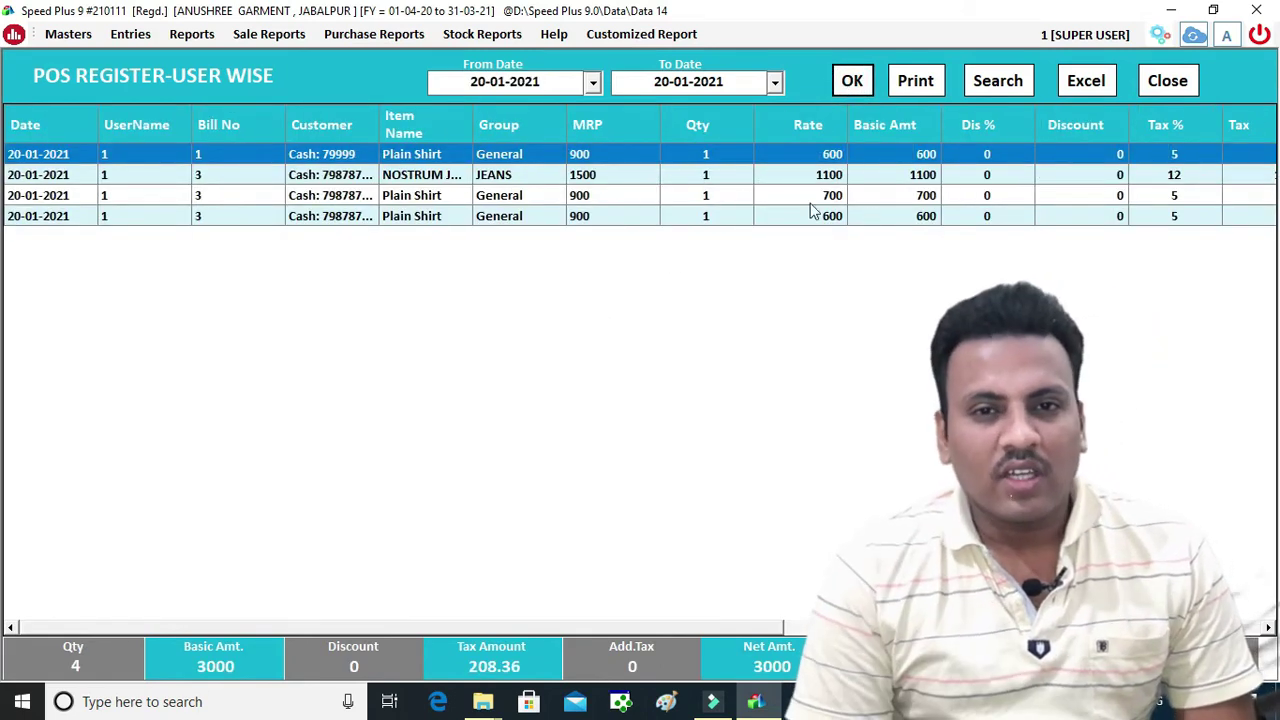
{"action": "left_click", "coordinate": [996, 84]}
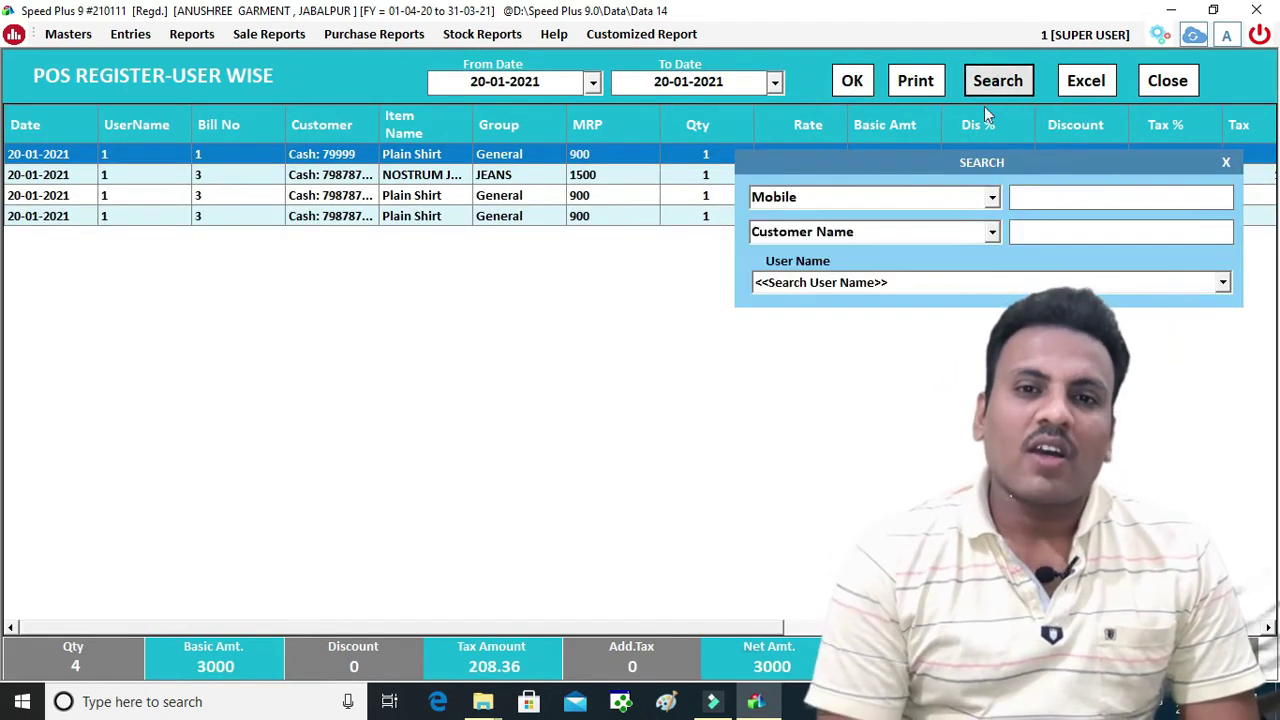
{"action": "left_click", "coordinate": [985, 283]}
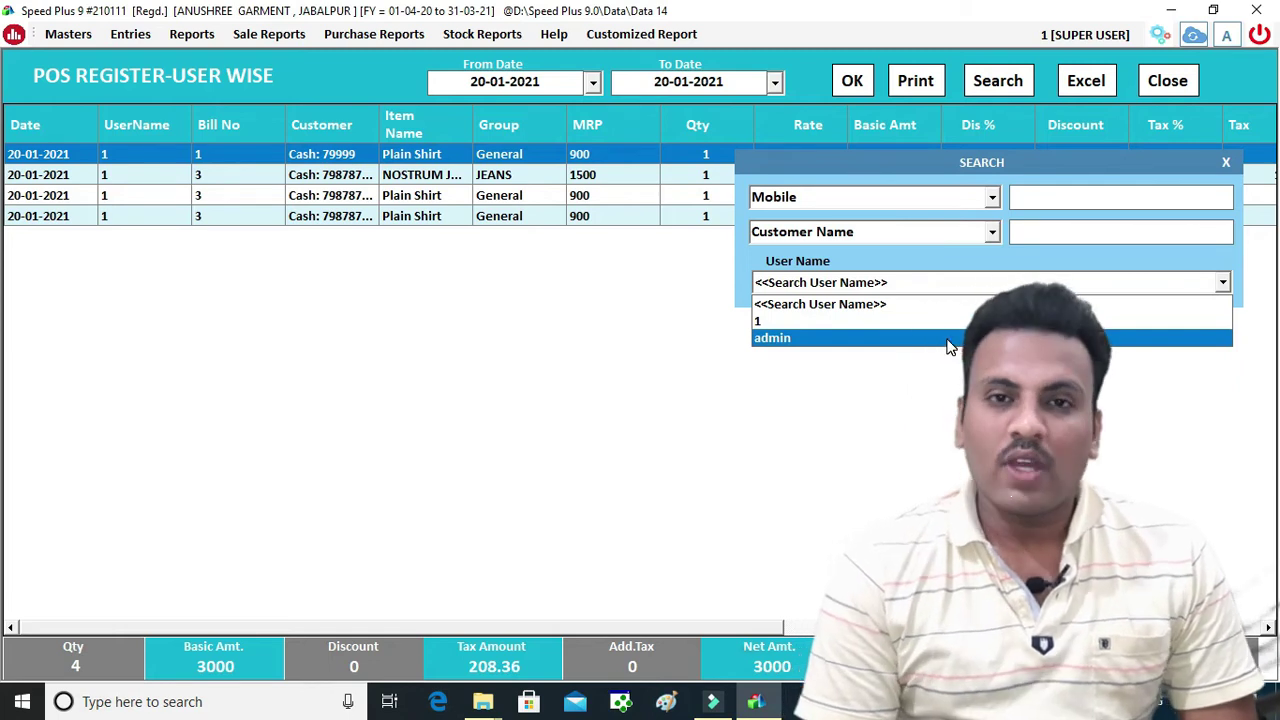
{"action": "key", "text": "Escape"}
{"action": "key", "text": "Escape"}
{"action": "key", "text": "Escape"}
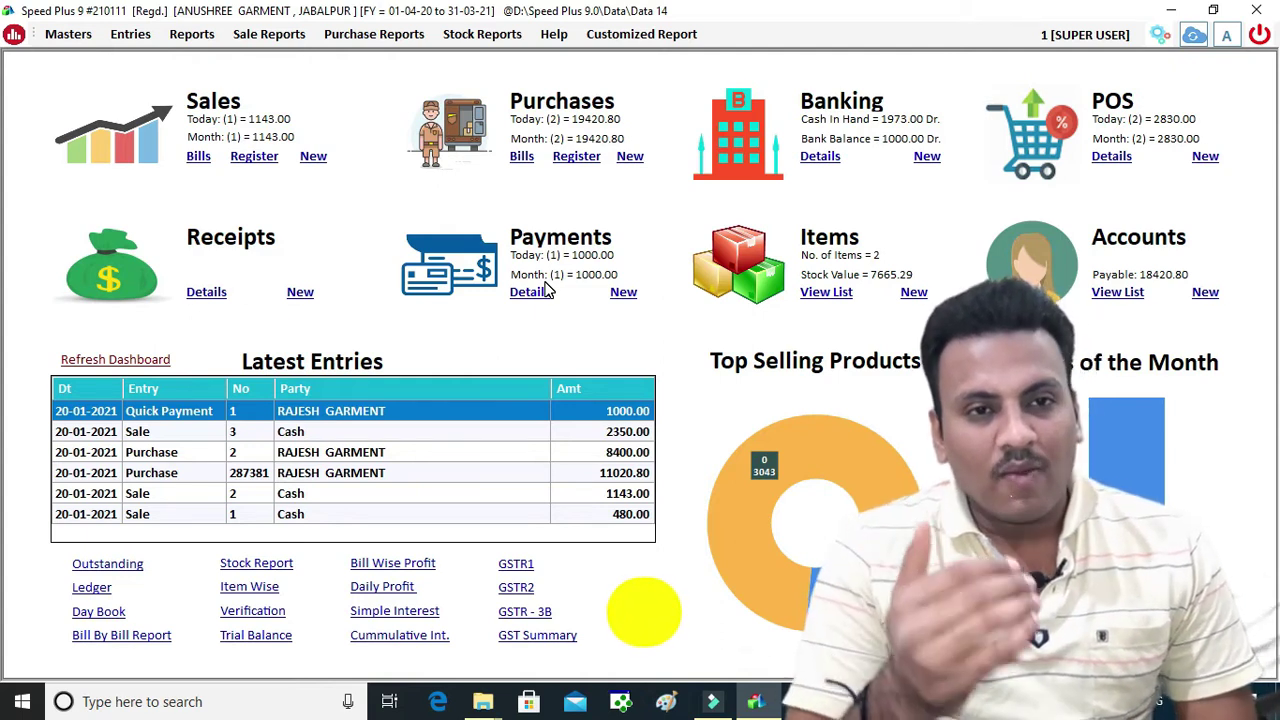
{"action": "left_click", "coordinate": [376, 36]}
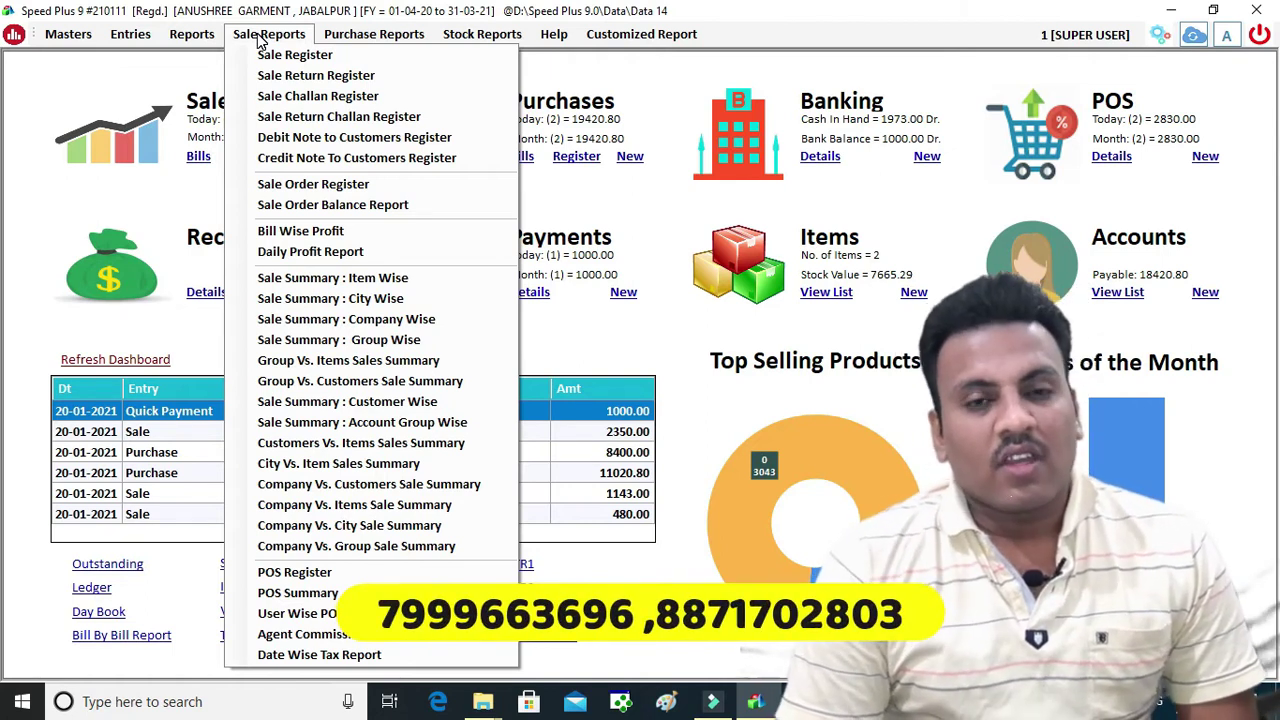
{"action": "mouse_move", "coordinate": [205, 36]}
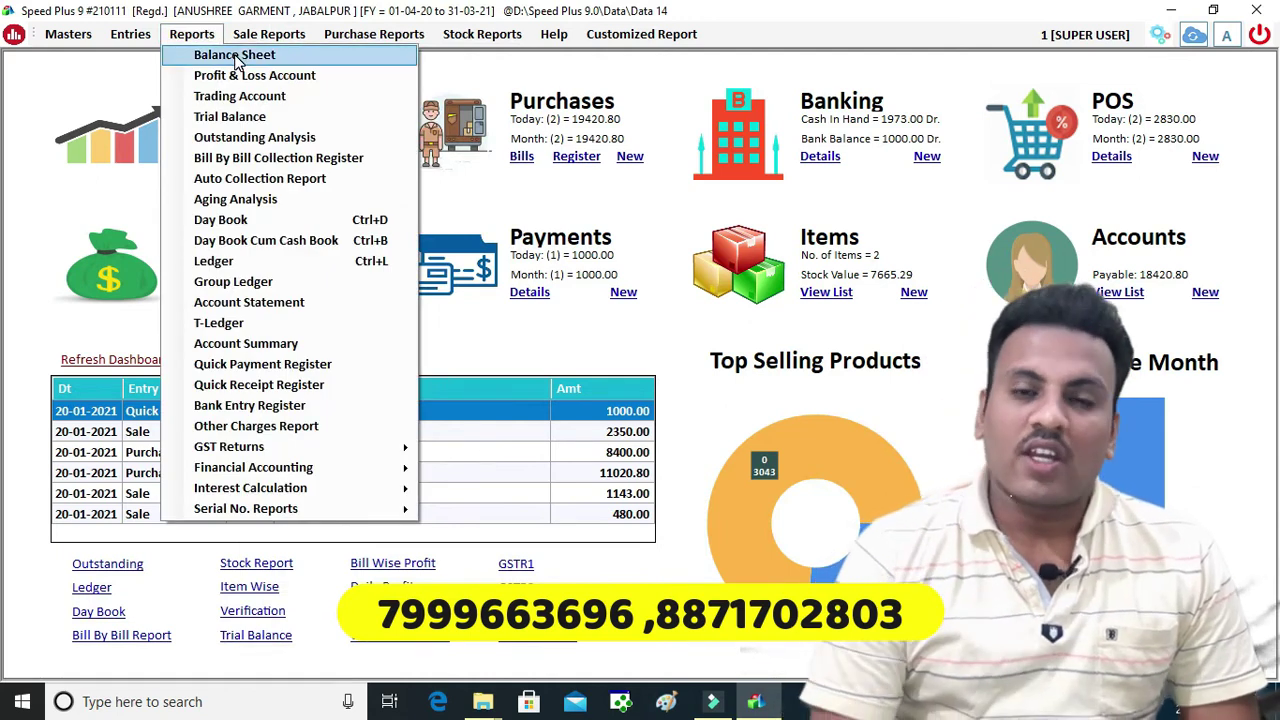
{"action": "left_click", "coordinate": [236, 58]}
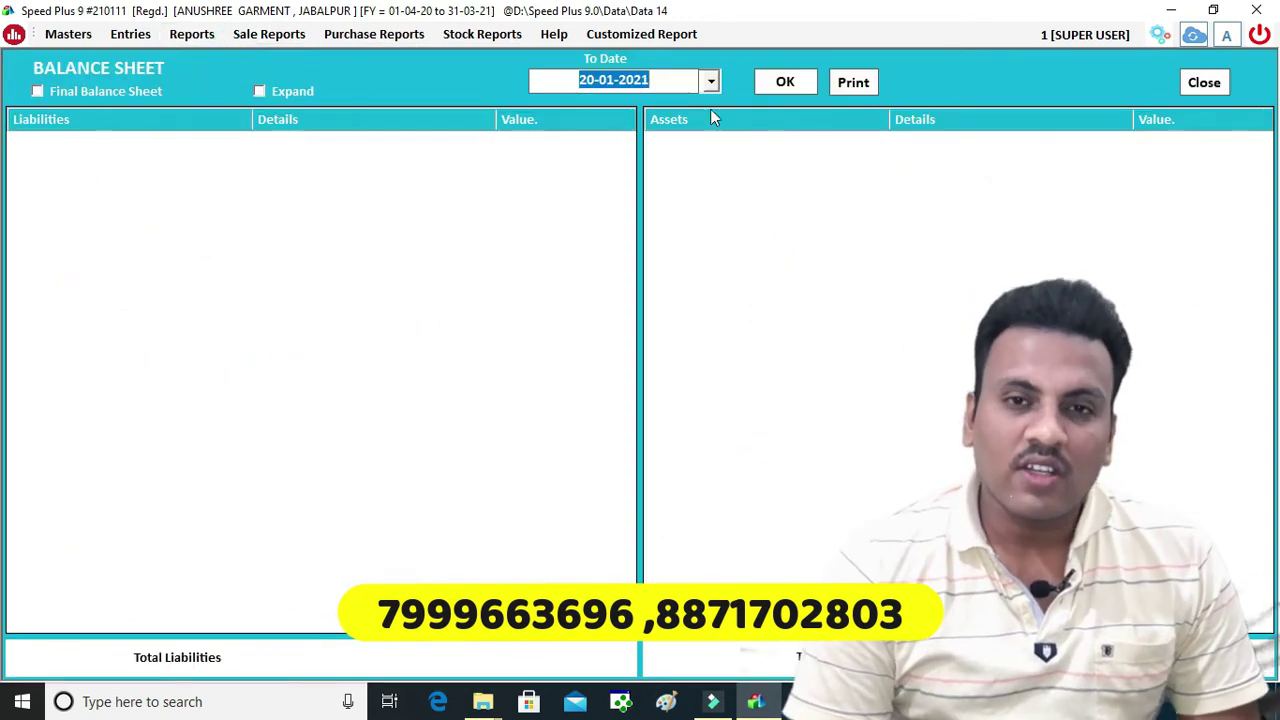
{"action": "left_click", "coordinate": [786, 78]}
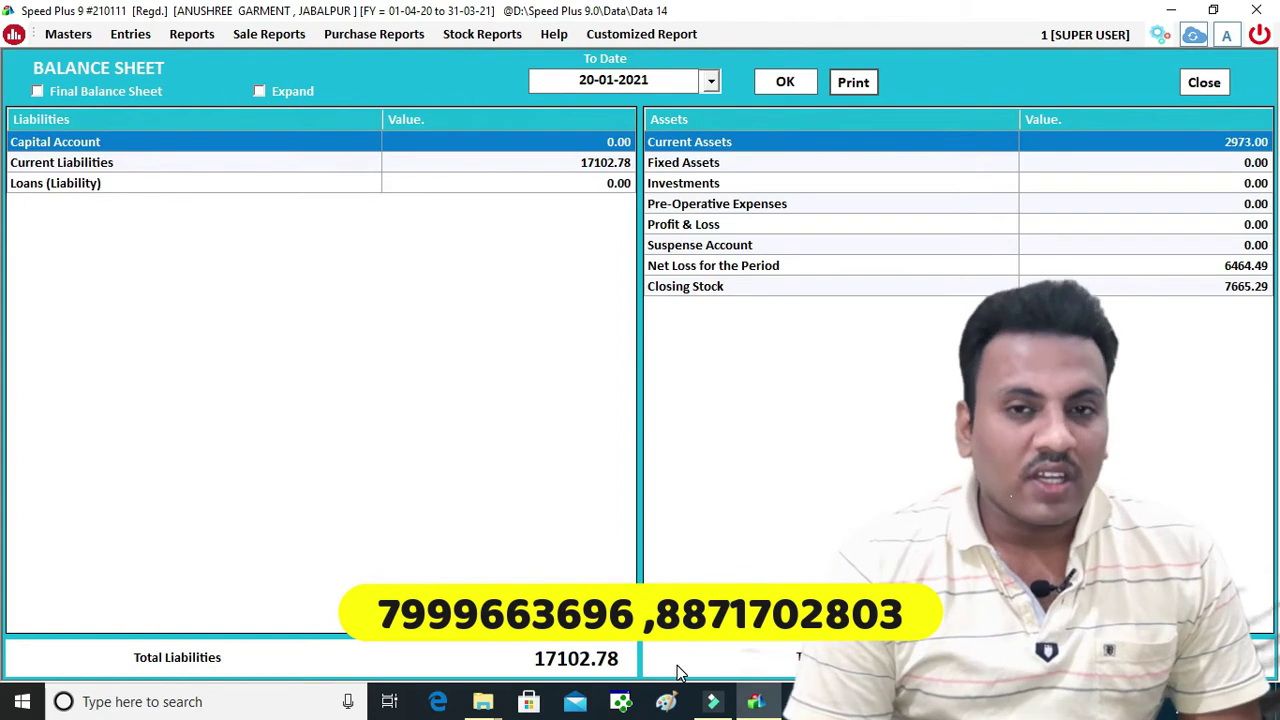
{"action": "left_click_drag", "start_coordinate": [533, 665], "coordinate": [643, 665]}
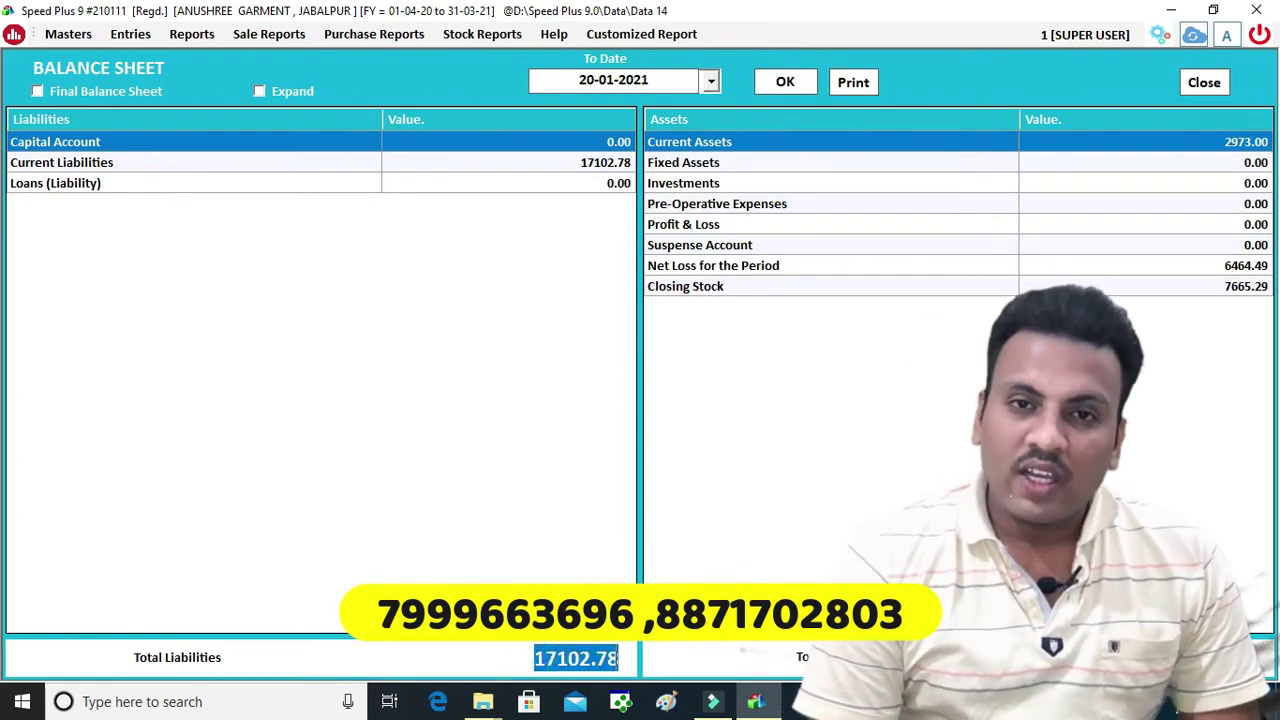
{"action": "left_click", "coordinate": [1172, 660]}
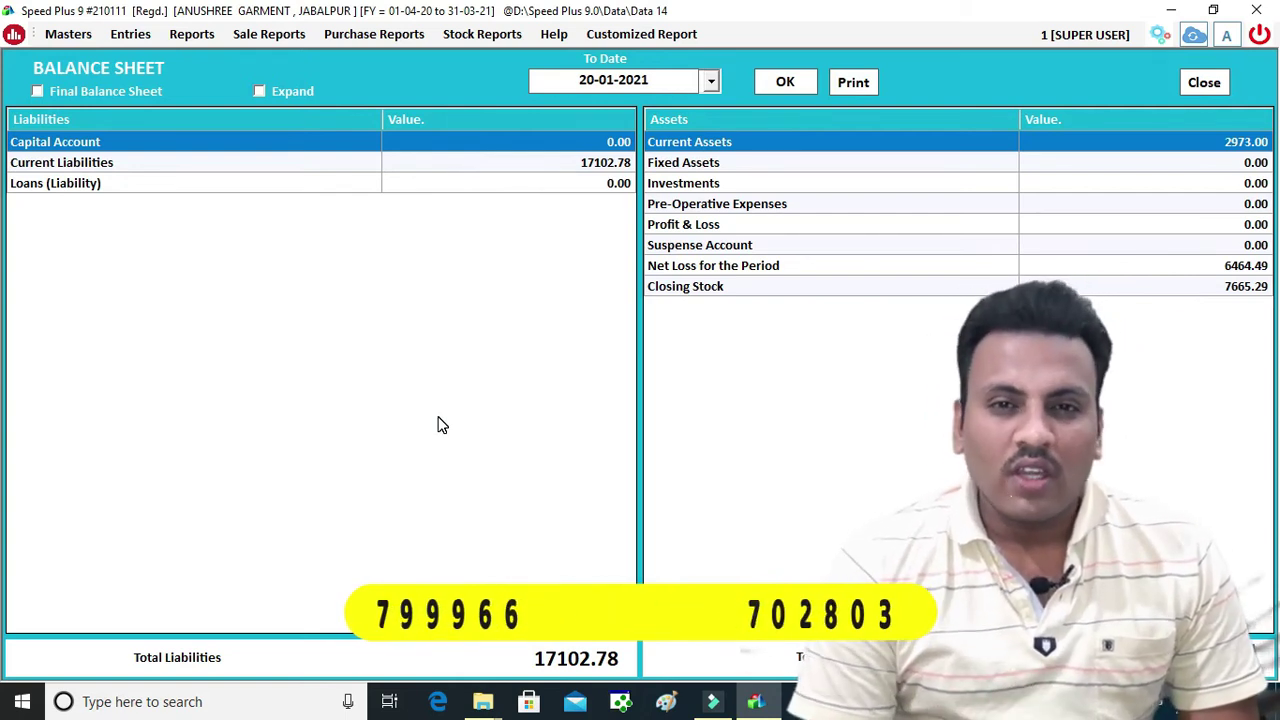
{"action": "left_click", "coordinate": [1199, 82]}
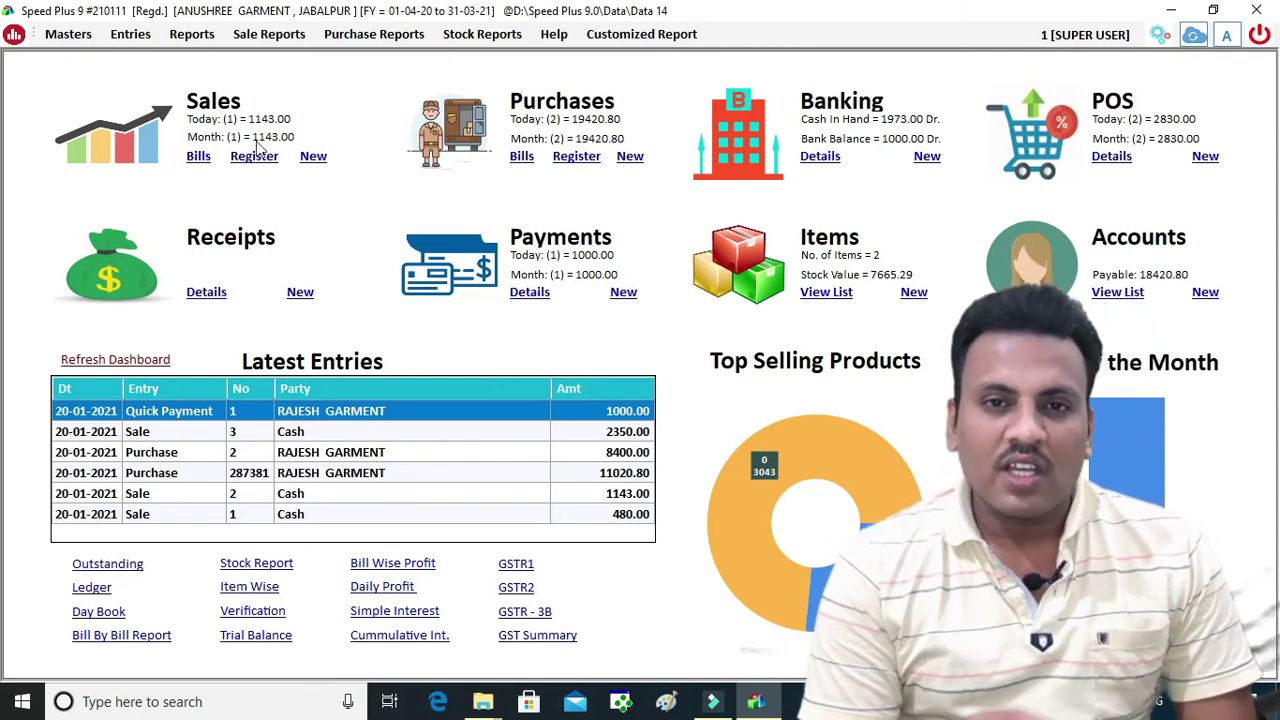
Start sale bill 4 dated 20-01-2021 on Credit terms and open a new party account form
{"action": "left_click", "coordinate": [314, 157]}
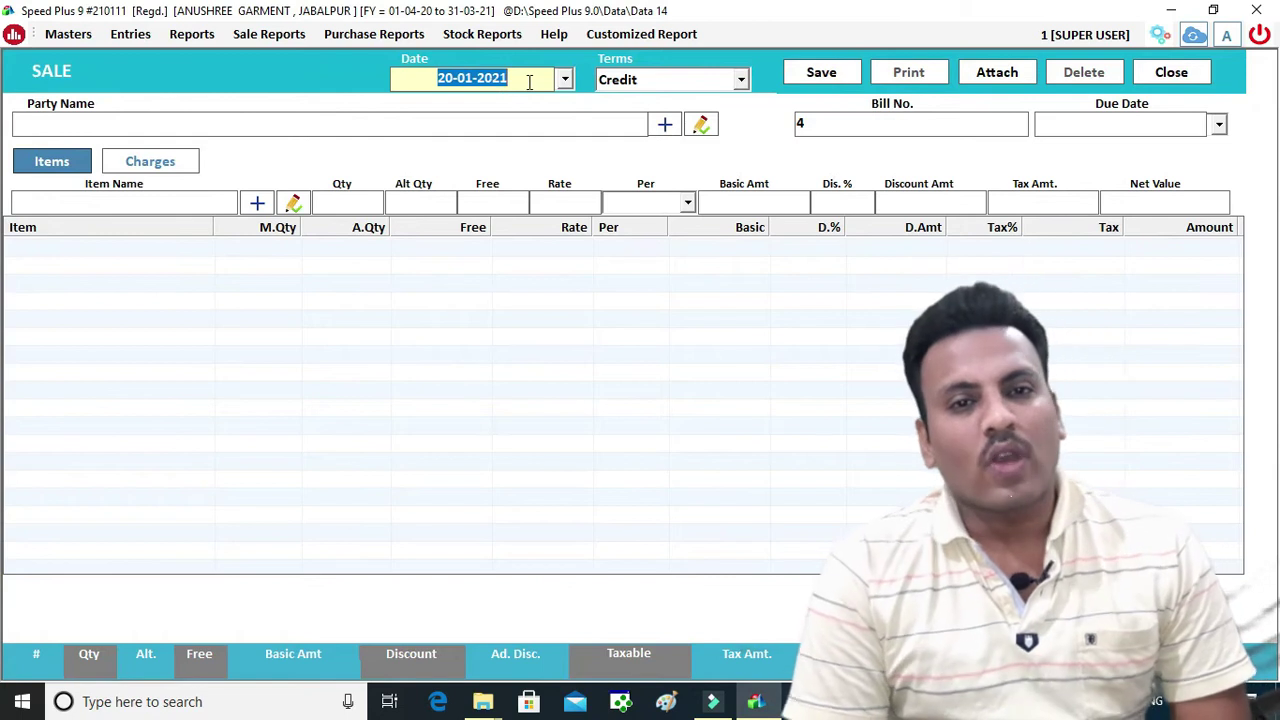
{"action": "key", "text": "Return"}
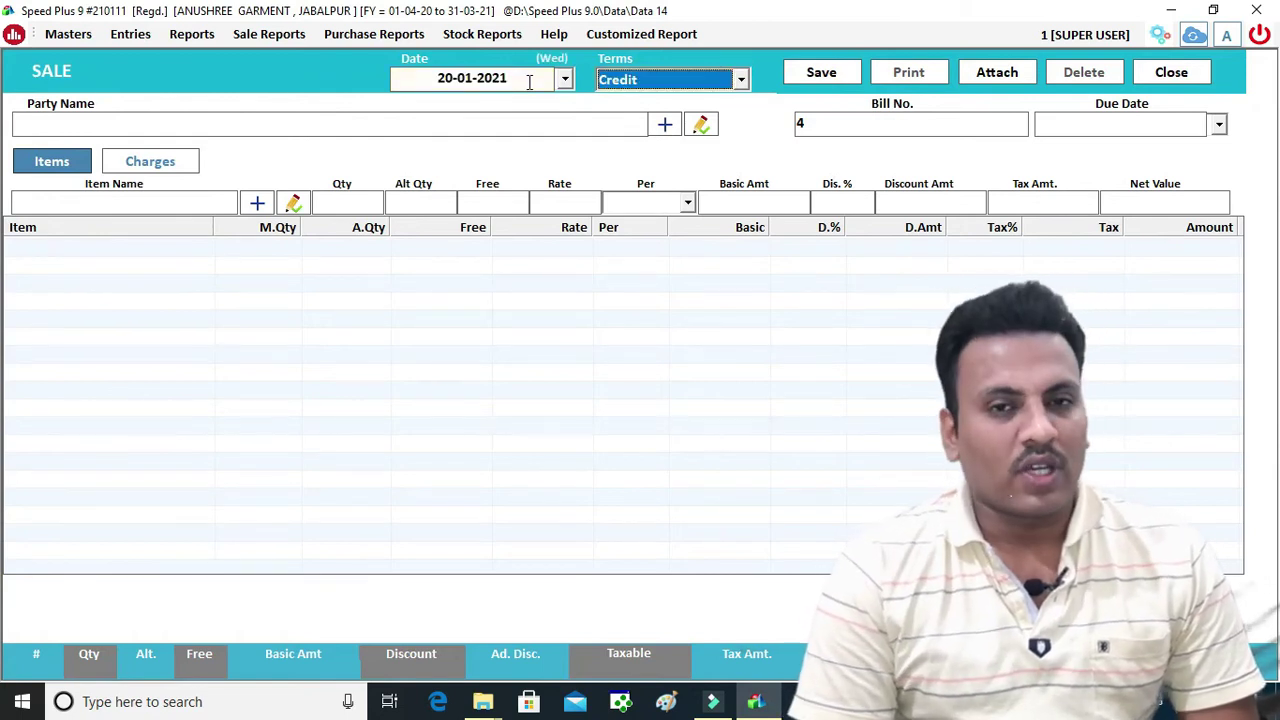
{"action": "key", "text": "Return"}
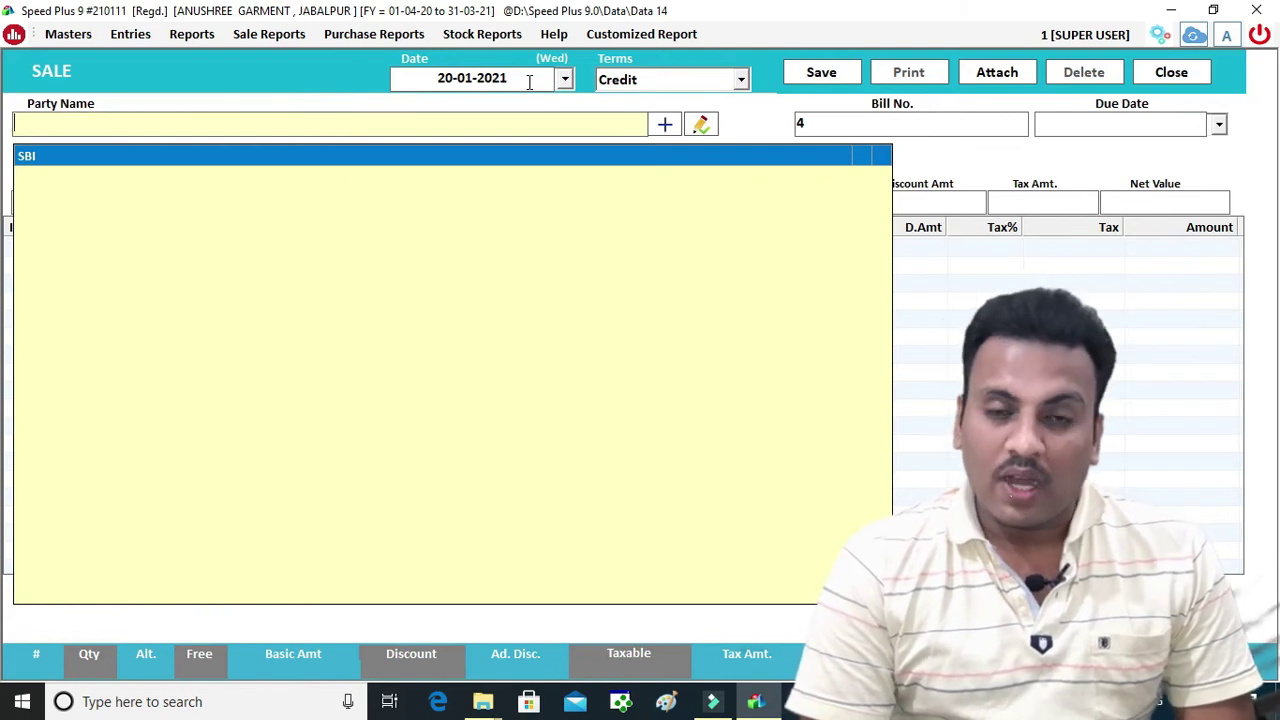
{"action": "left_click", "coordinate": [670, 124]}
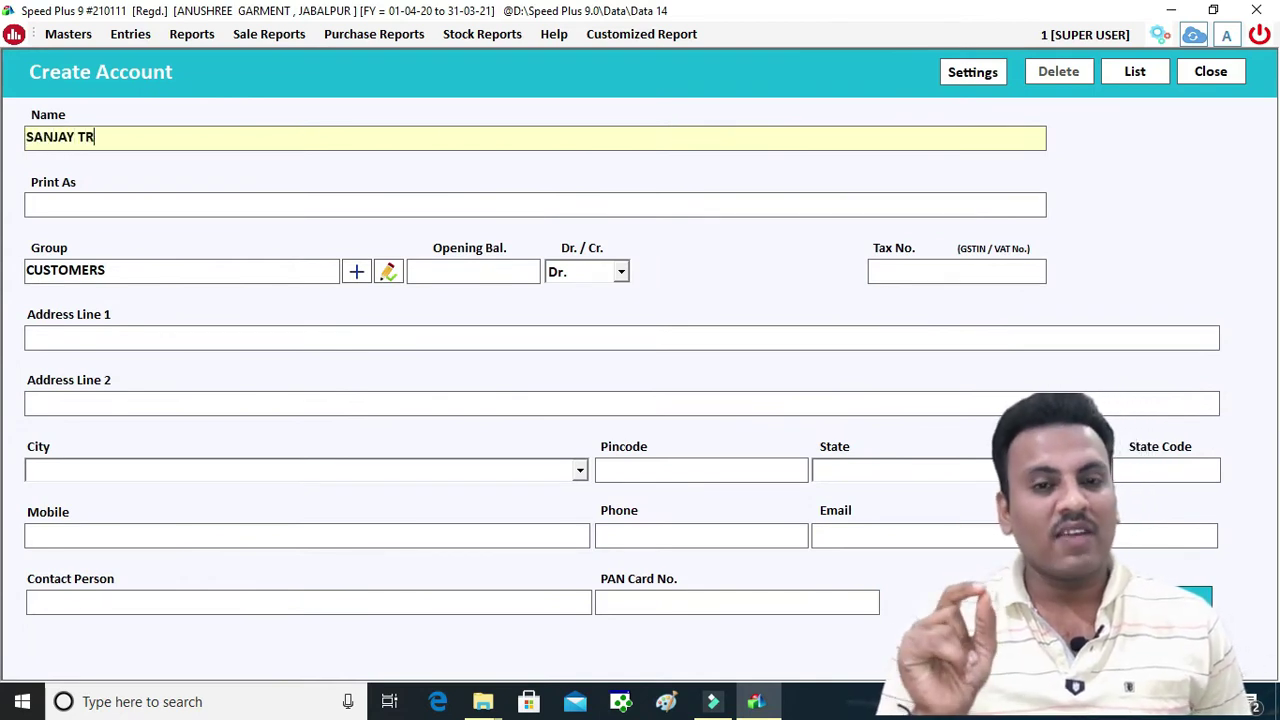
Enter the customer name SANJAY GARMENT and its GSTIN in the new account
{"action": "type", "text": "SANJAY TR"}
{"action": "key", "text": "BackSpace"}
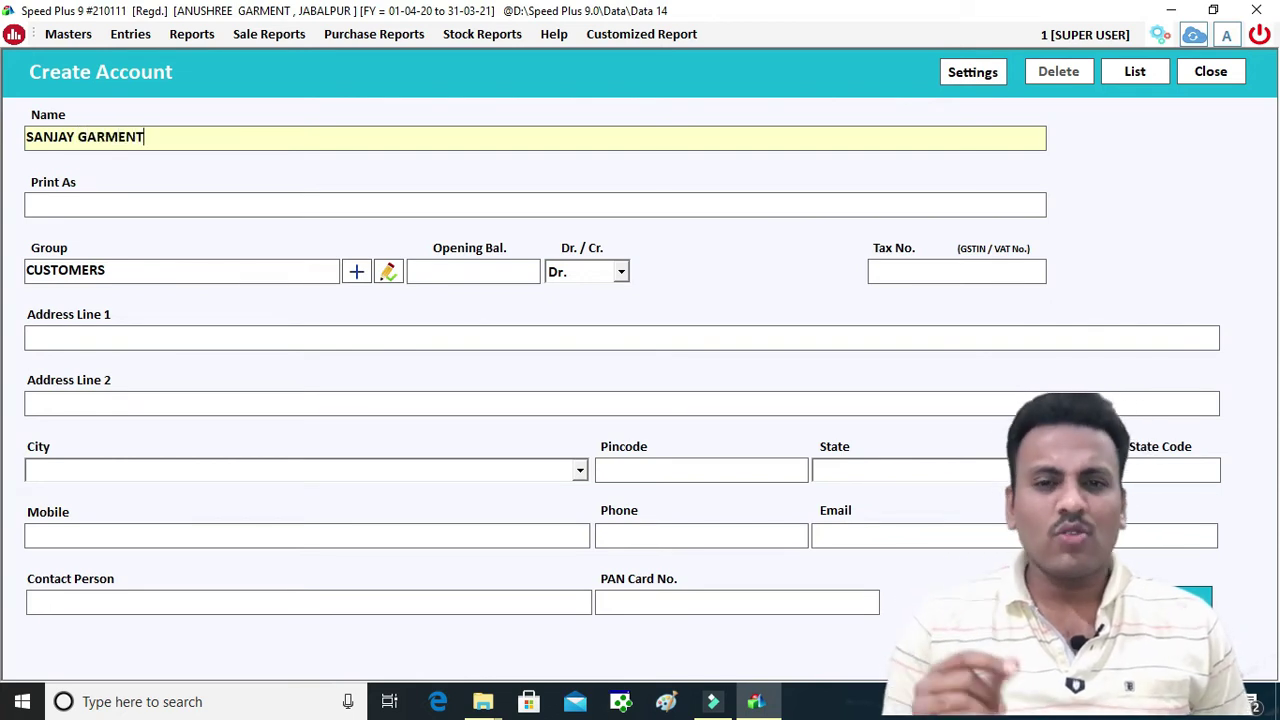
{"action": "key", "text": "Return"}
{"action": "key", "text": "Return"}
{"action": "key", "text": "Return"}
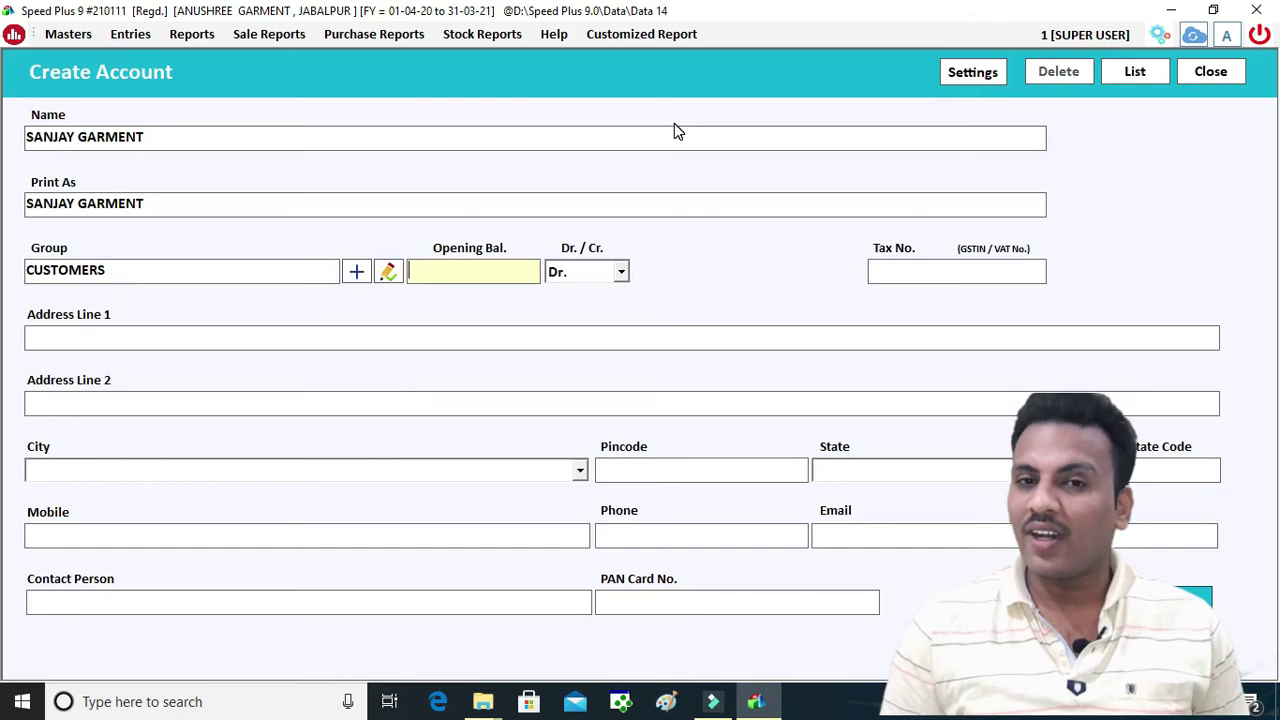
{"action": "key", "text": "Return"}
{"action": "key", "text": "Return"}
{"action": "type", "text": "23KJHASKJDHA"}
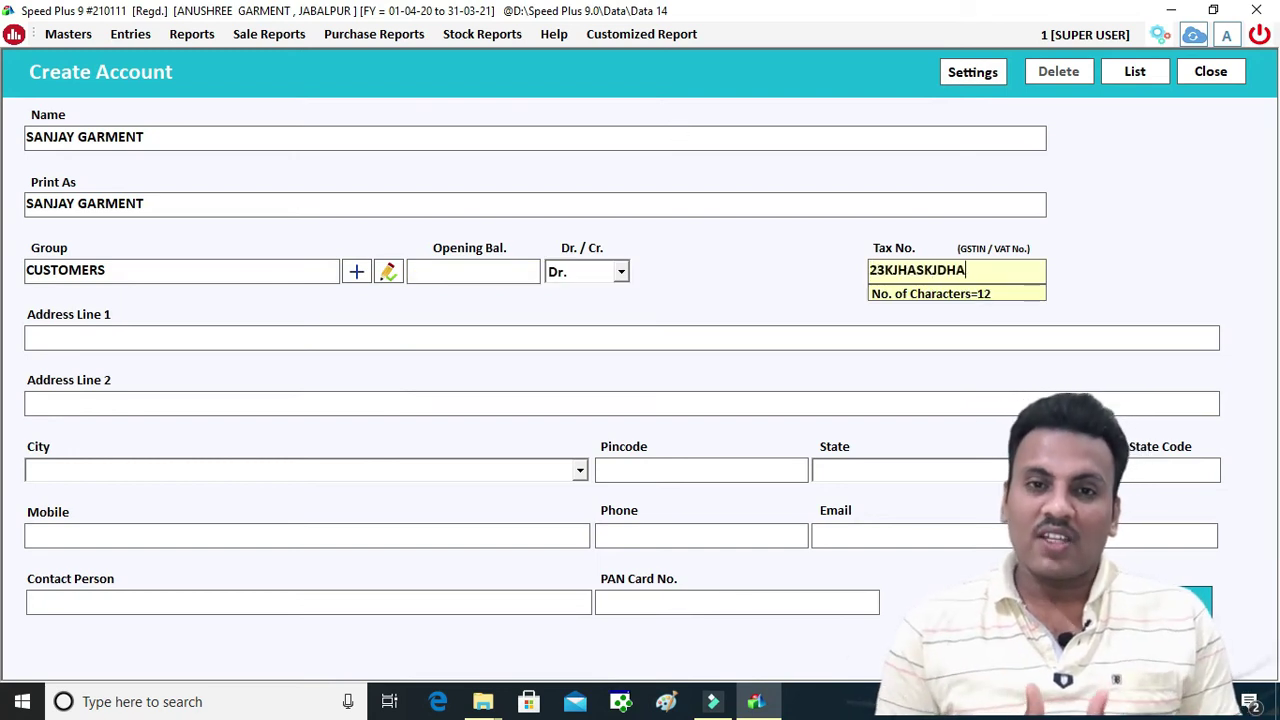
{"action": "key", "text": "Return"}
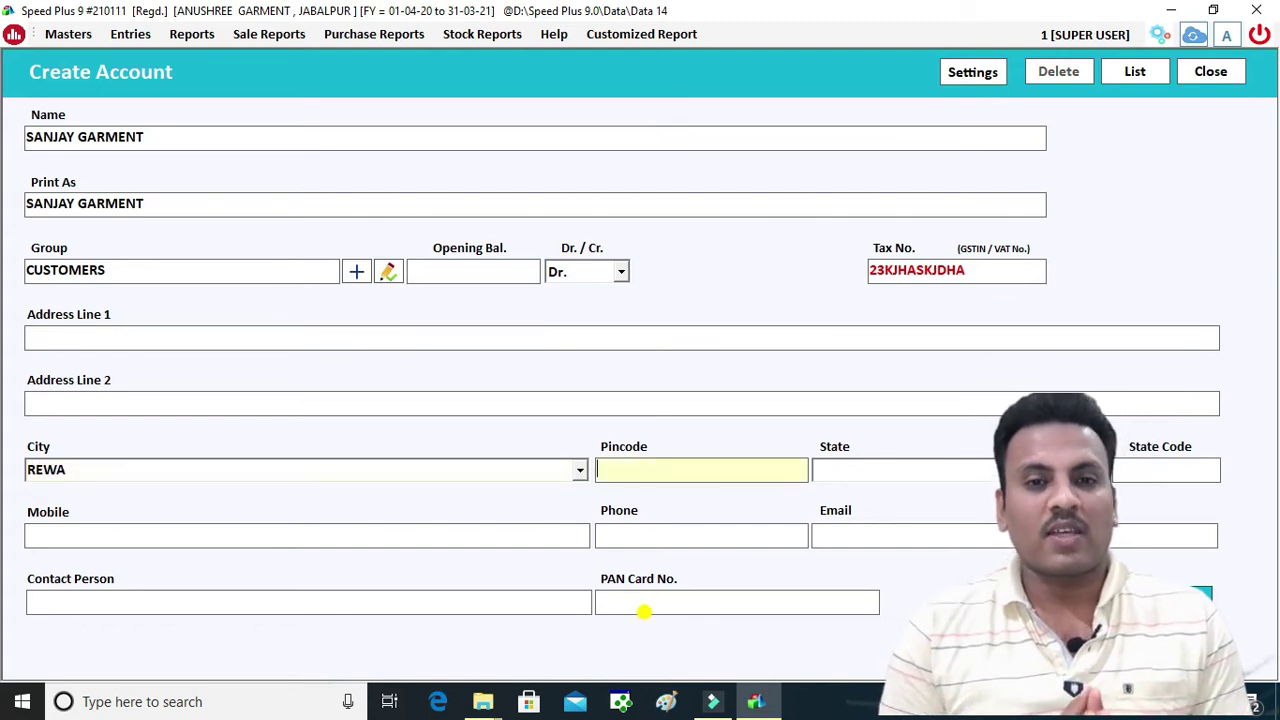
Set state MADHYAPRADESH, fill in the customer's mobile number, and save the account
{"action": "key", "text": "Tab"}
{"action": "type", "text": "M."}
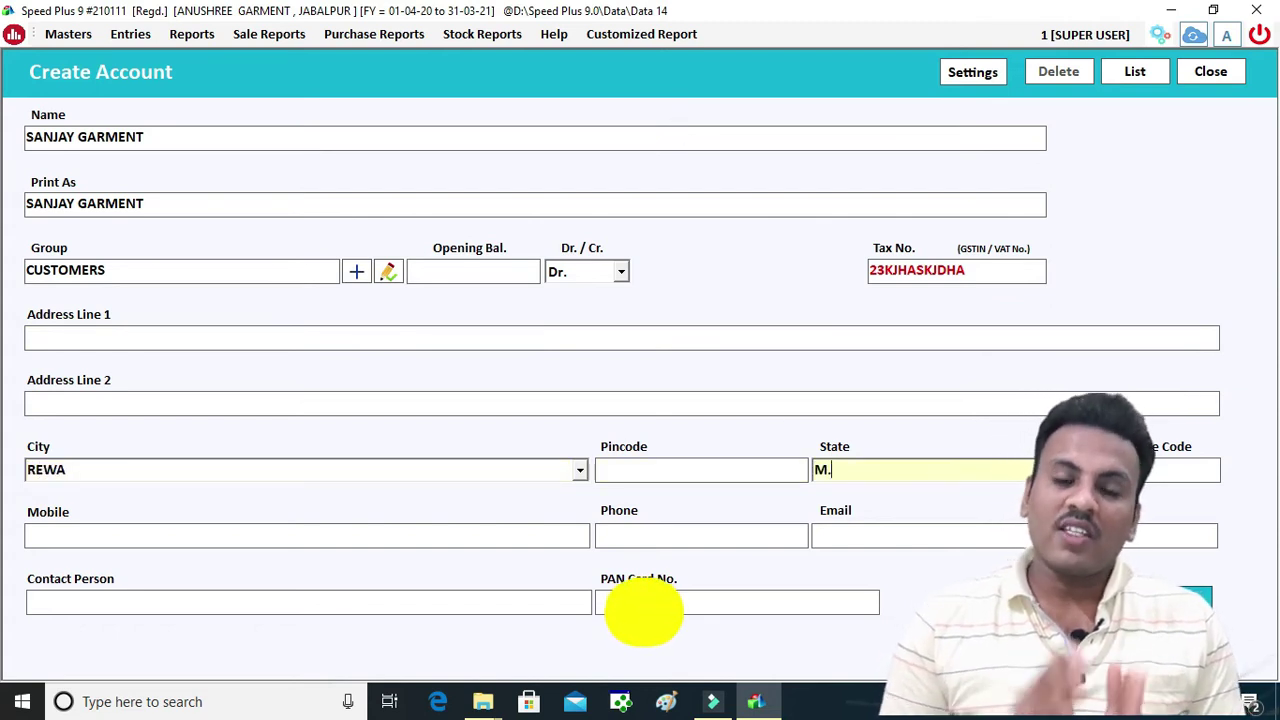
{"action": "type", "text": "ADH"}
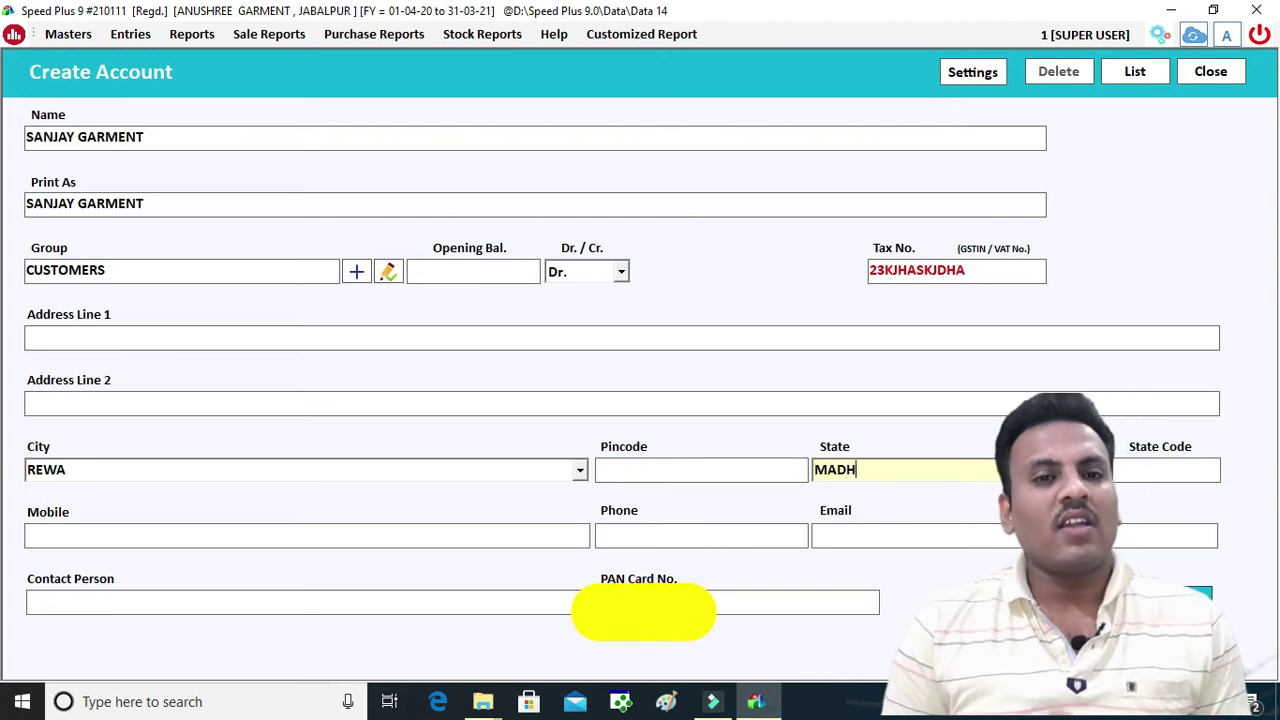
{"action": "type", "text": "YAPRA"}
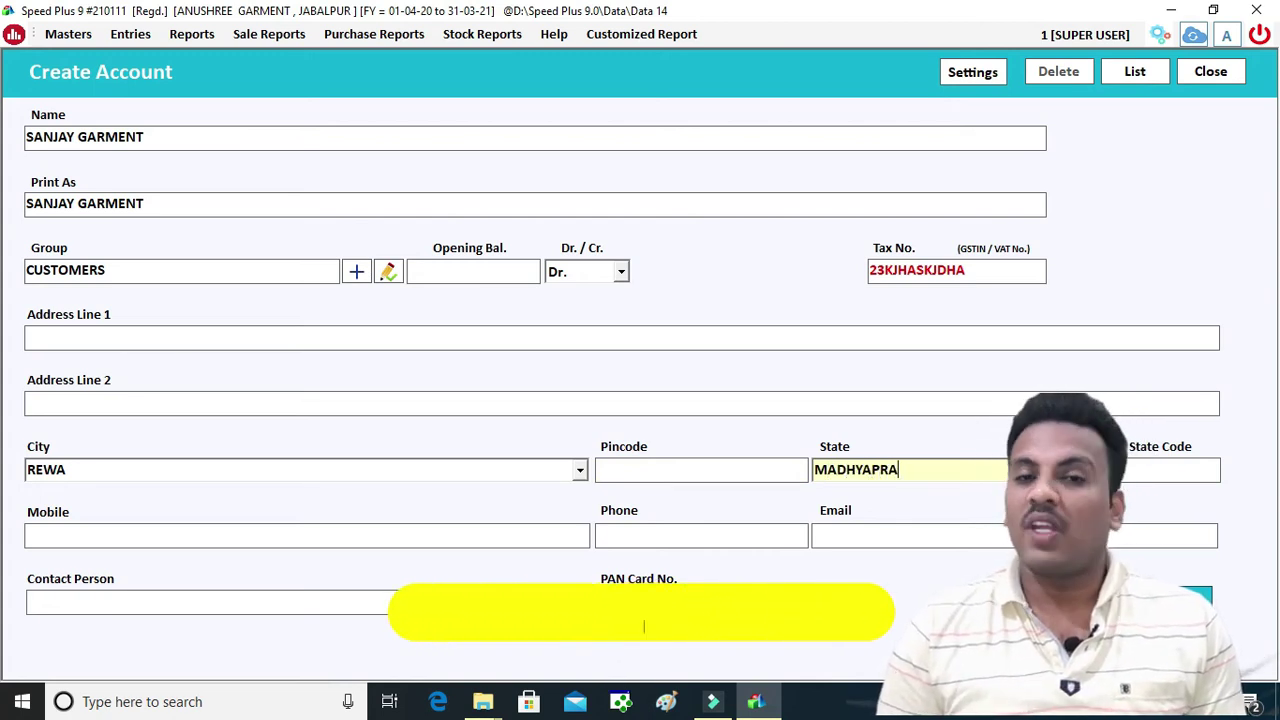
{"action": "type", "text": "DESH"}
{"action": "key", "text": "Tab"}
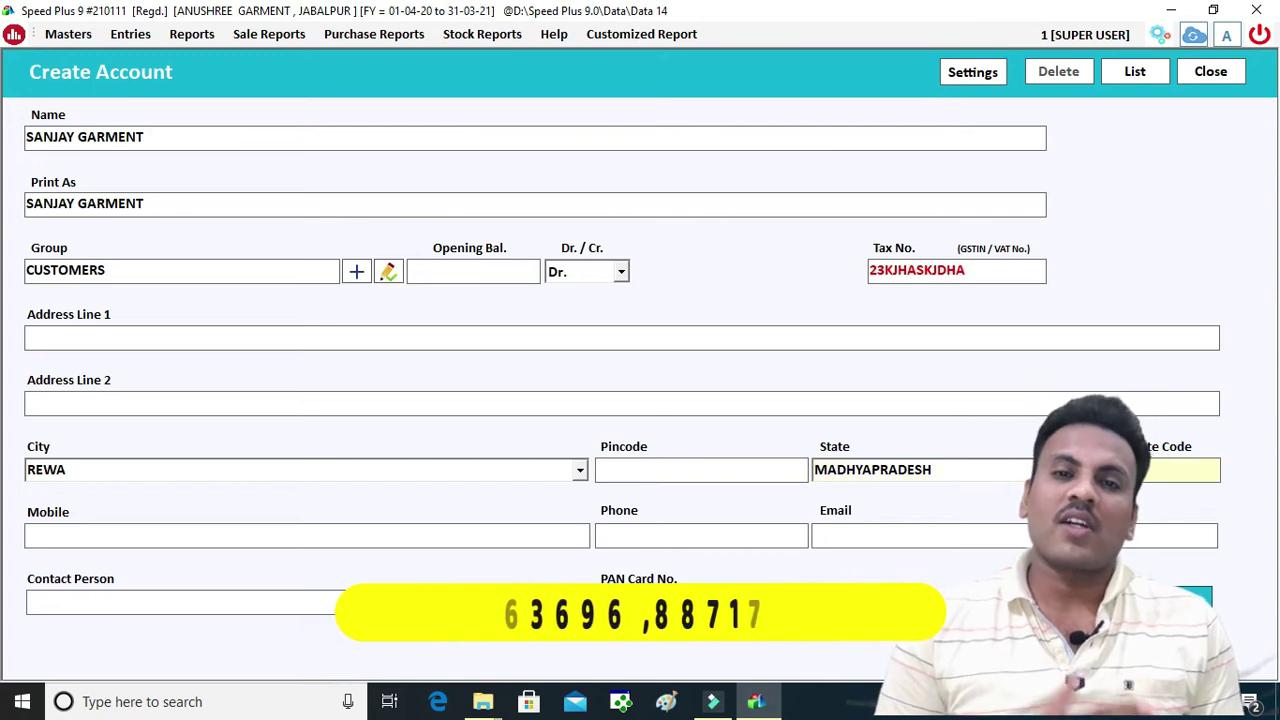
{"action": "key", "text": "Tab"}
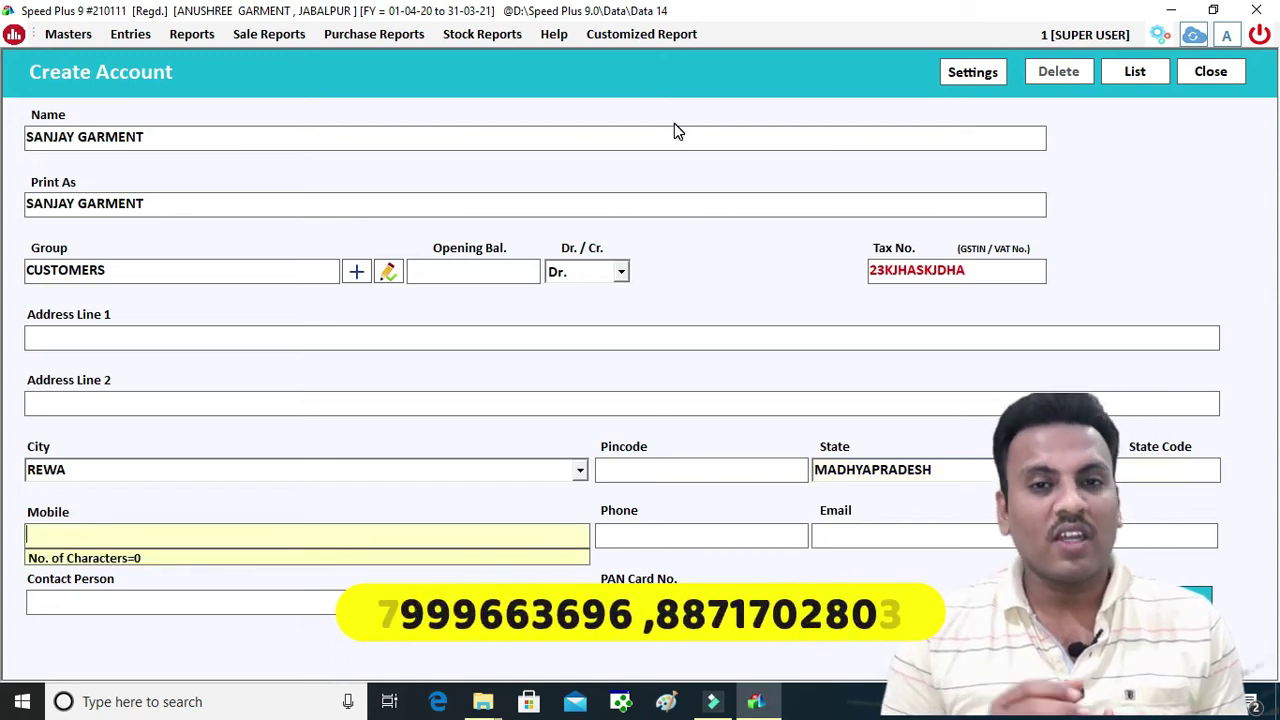
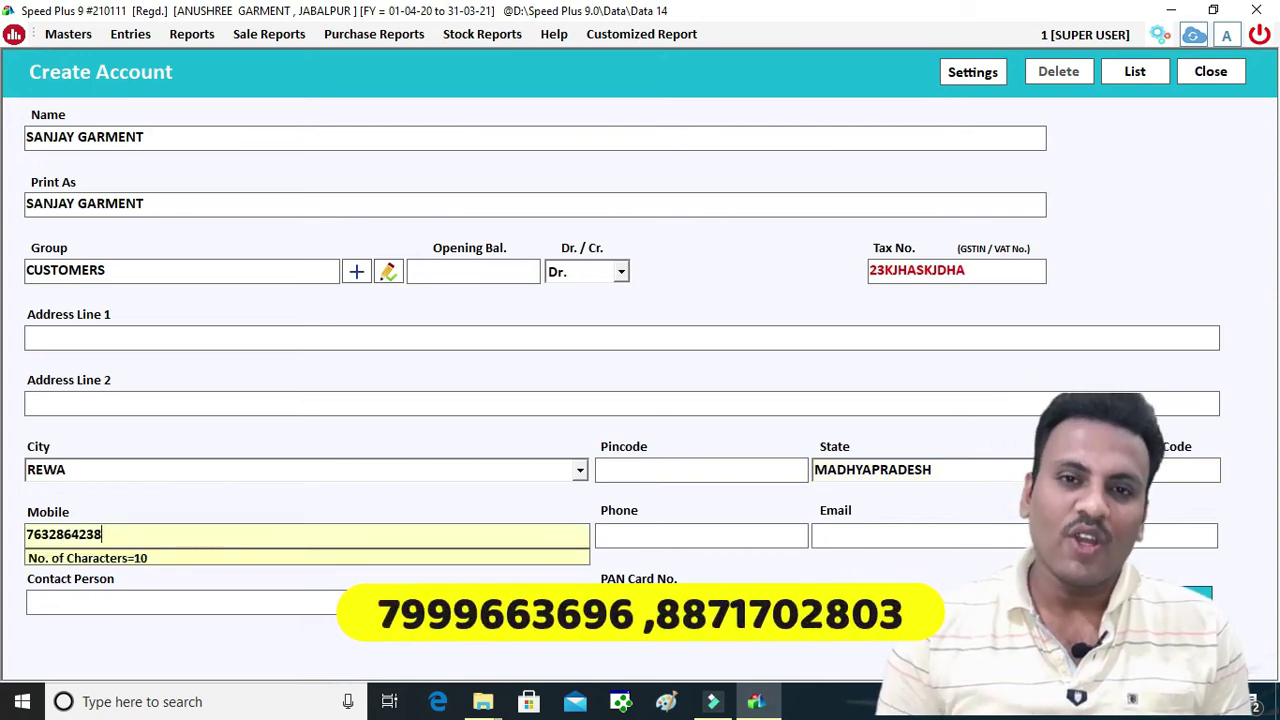
{"action": "key", "text": "Tab"}
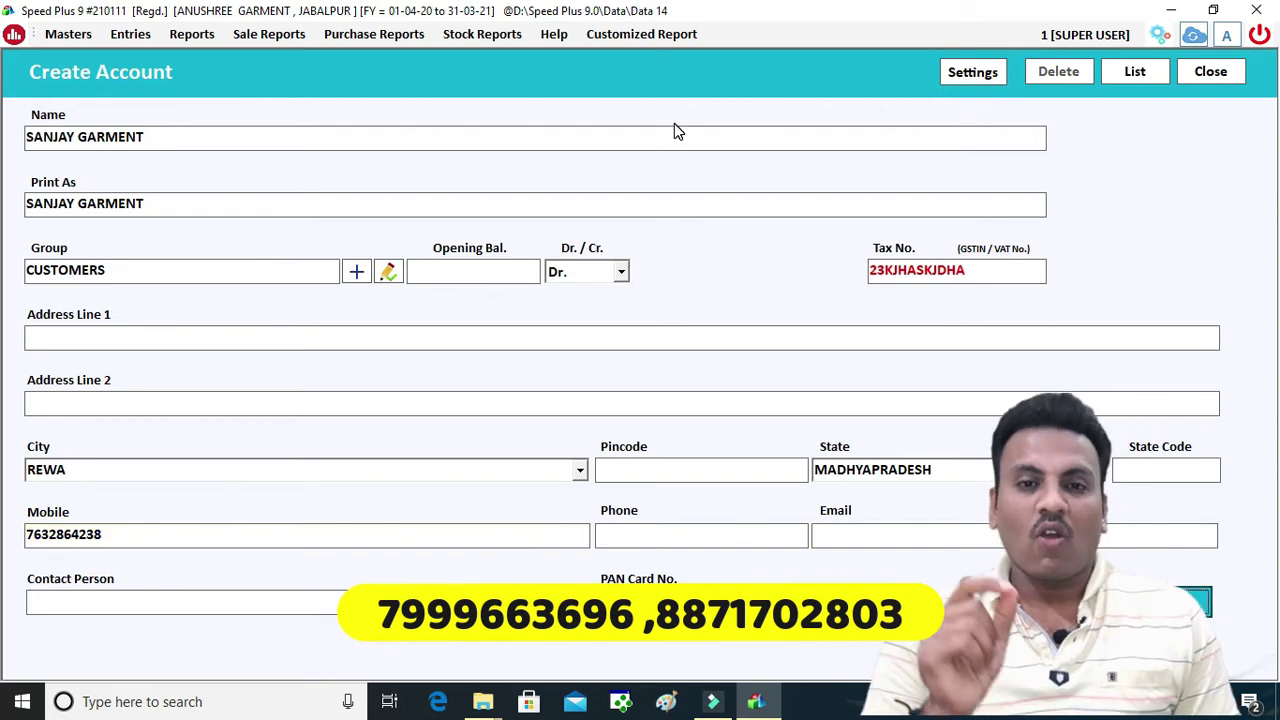
{"action": "key", "text": "Return"}
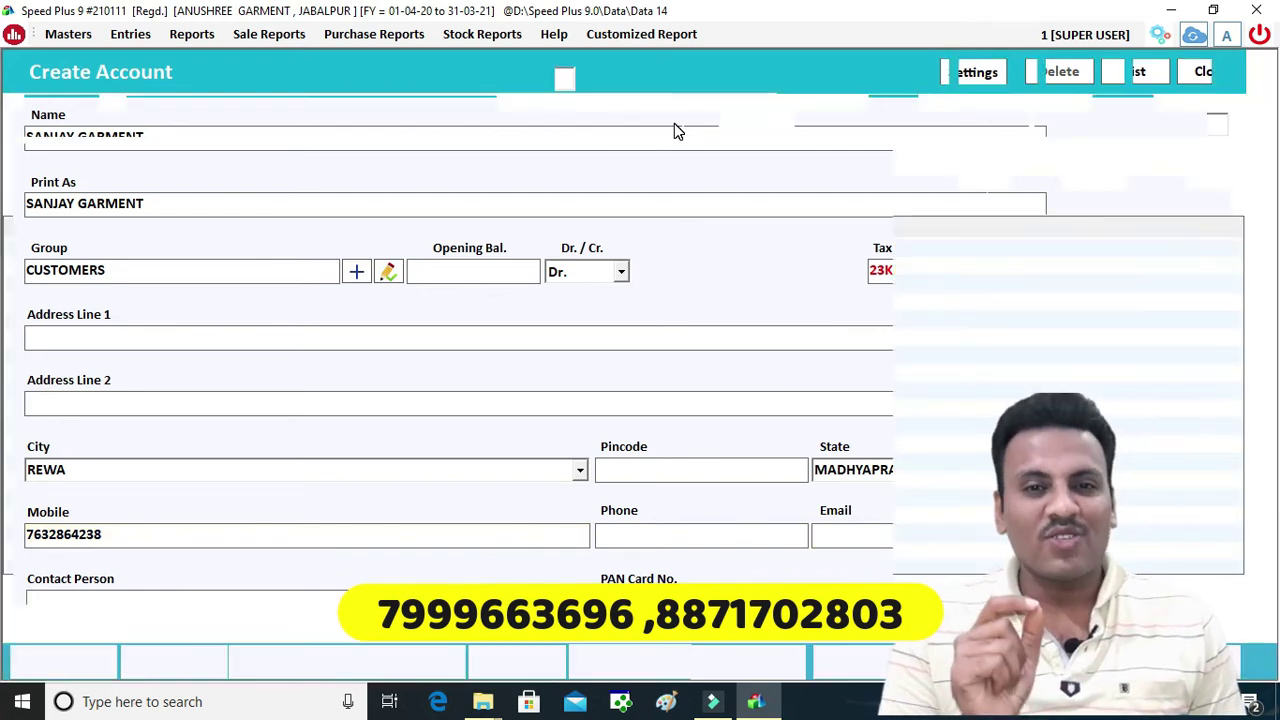
Accept SANJAY GARMENT and bill number 4, then add NOSTRUM JEANS as the first item
{"action": "key", "text": "Return"}
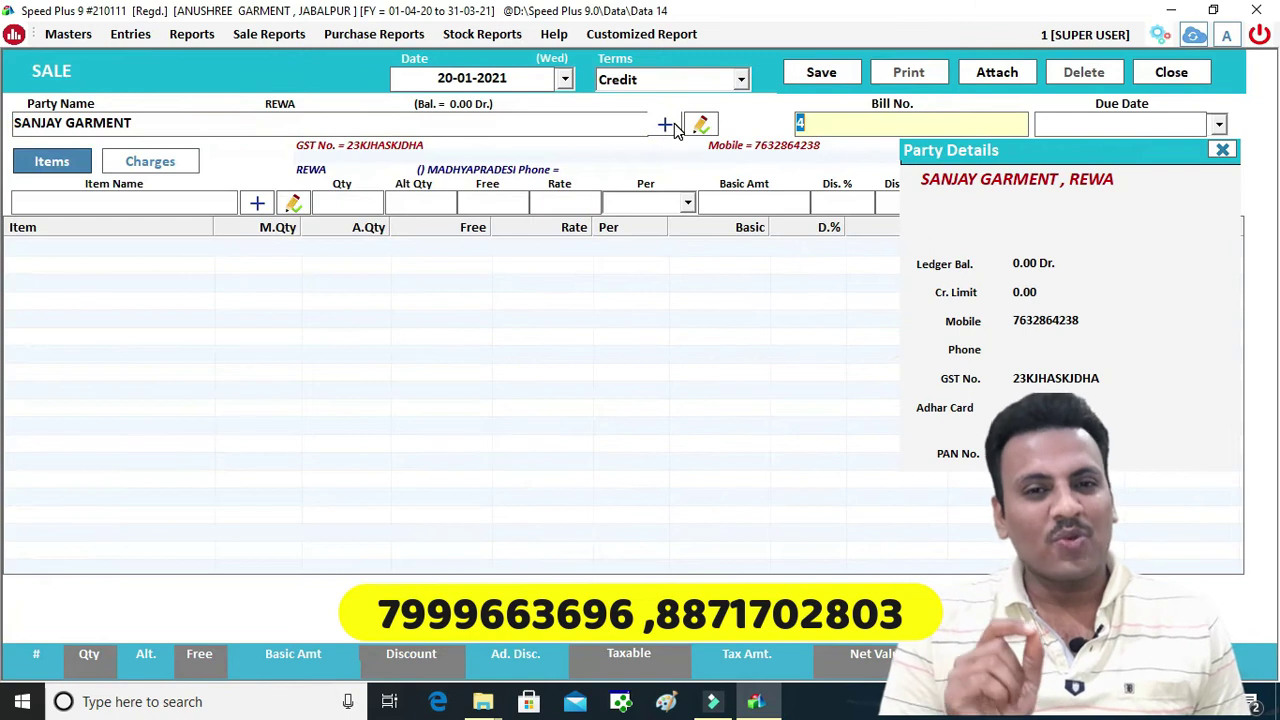
{"action": "key", "text": "Return"}
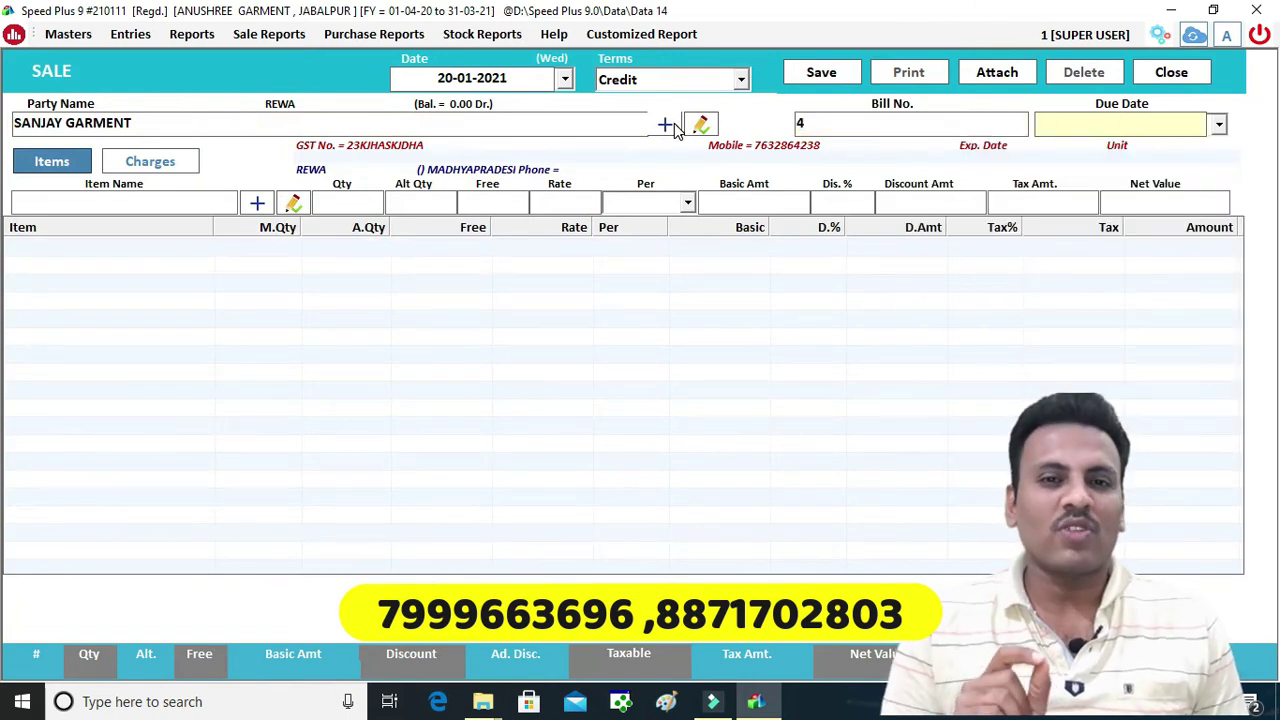
{"action": "key", "text": "Return"}
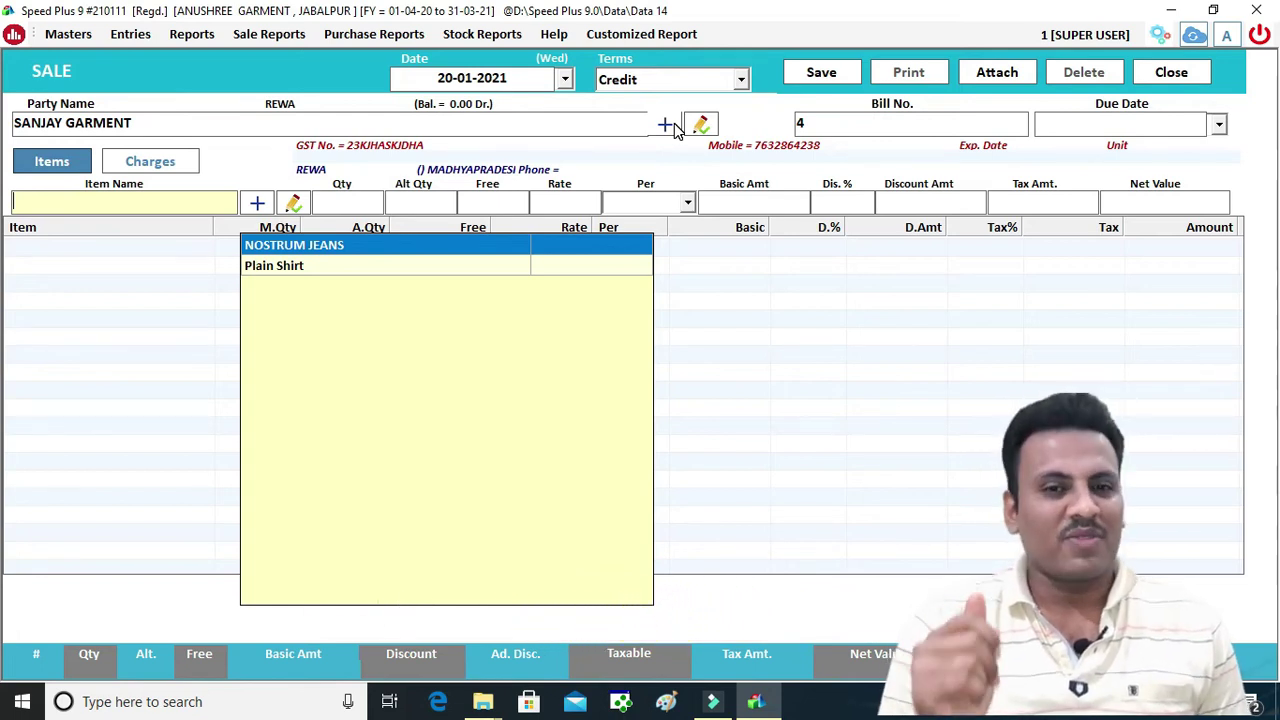
{"action": "key", "text": "Return"}
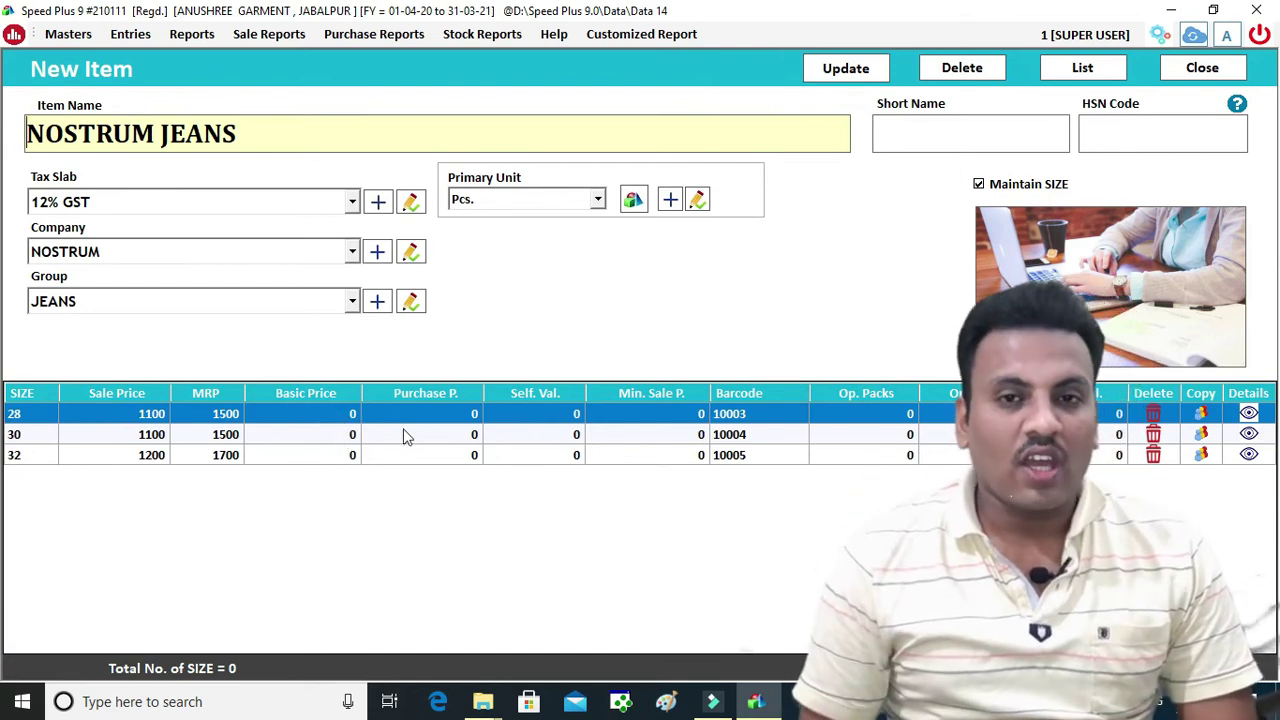
{"action": "left_click", "coordinate": [1210, 68]}
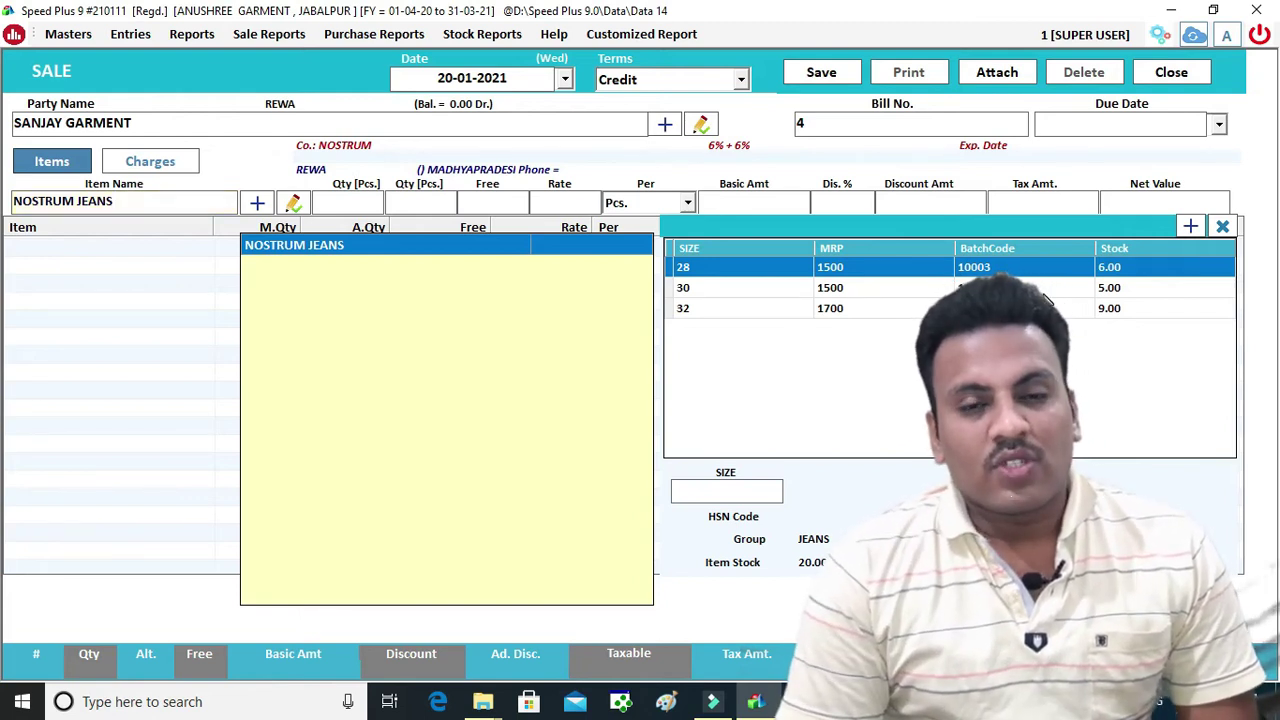
Add 4 size-30 NOSTRUM JEANS with a 700 net price, giving rate 625 and amount 2500
{"action": "left_click", "coordinate": [752, 298]}
{"action": "key", "text": "Return"}
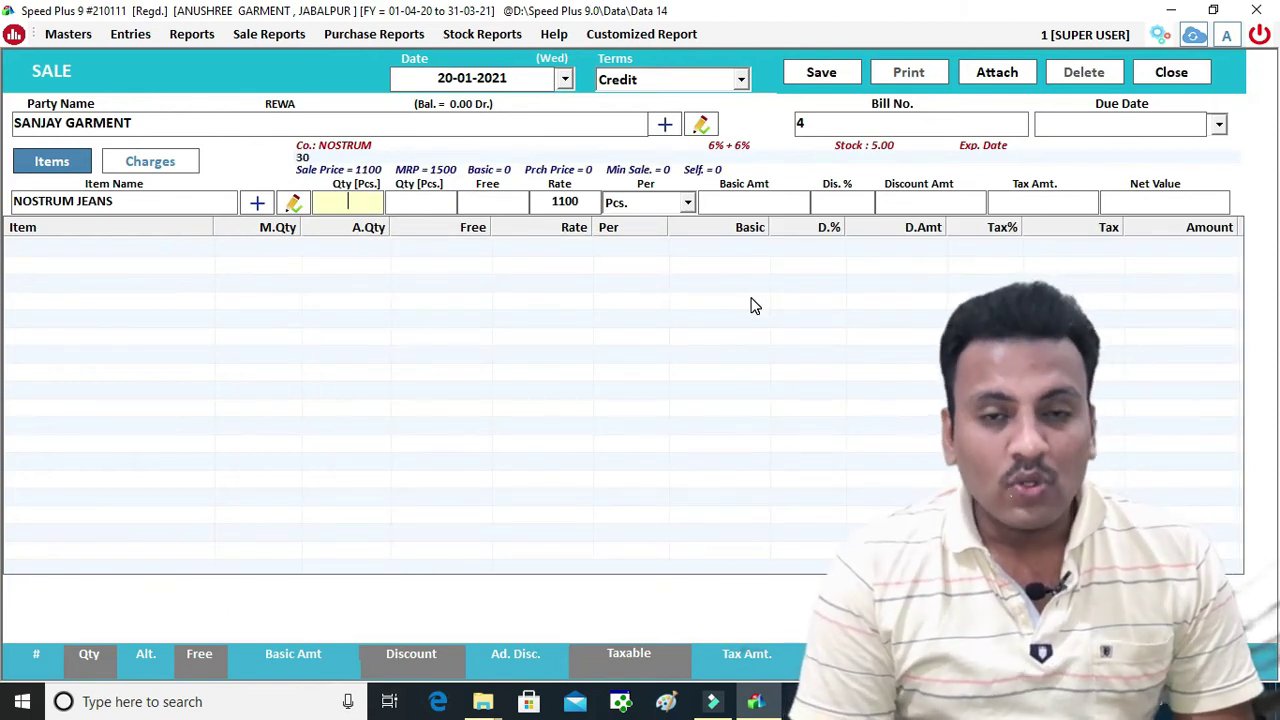
{"action": "type", "text": "4"}
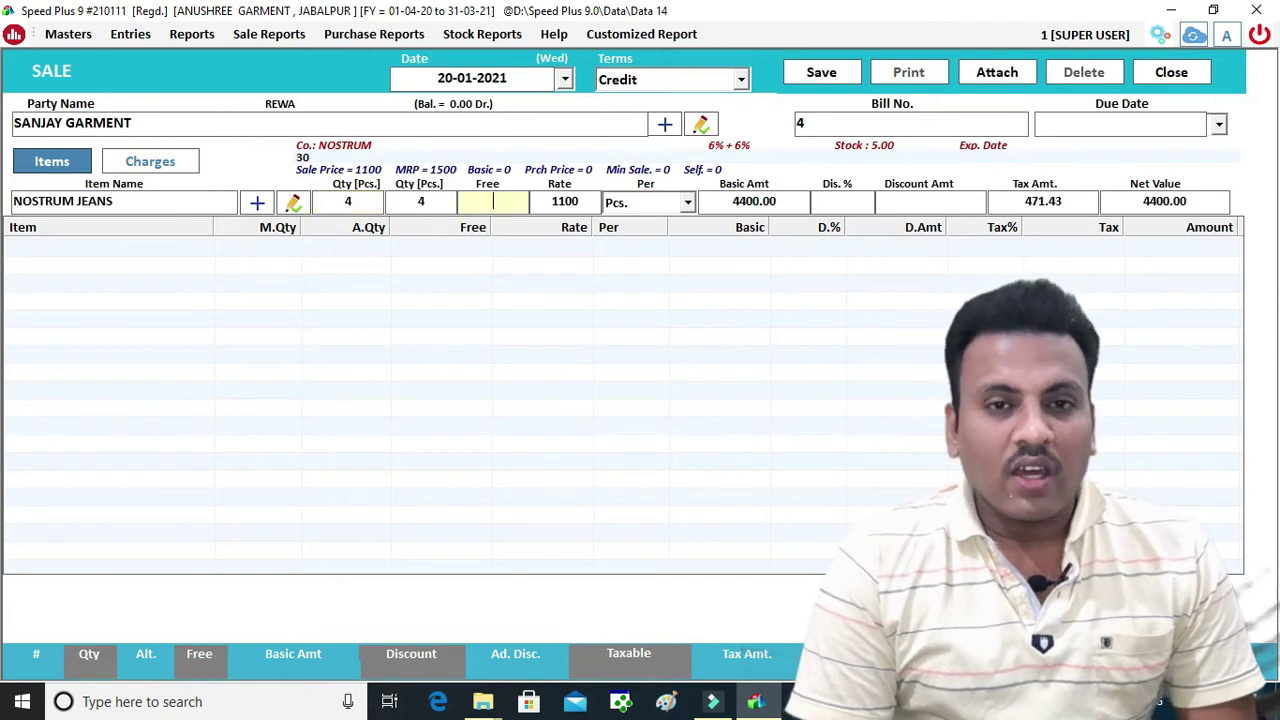
{"action": "key", "text": "Return"}
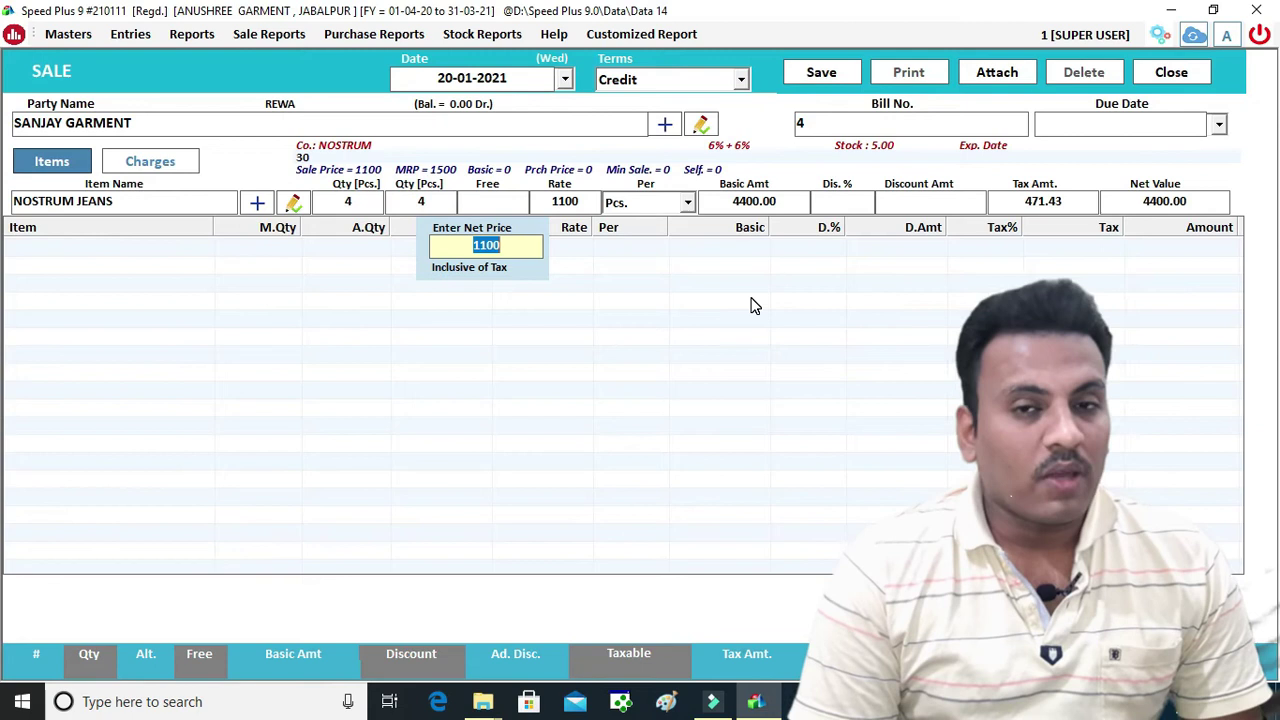
{"action": "type", "text": "7"}
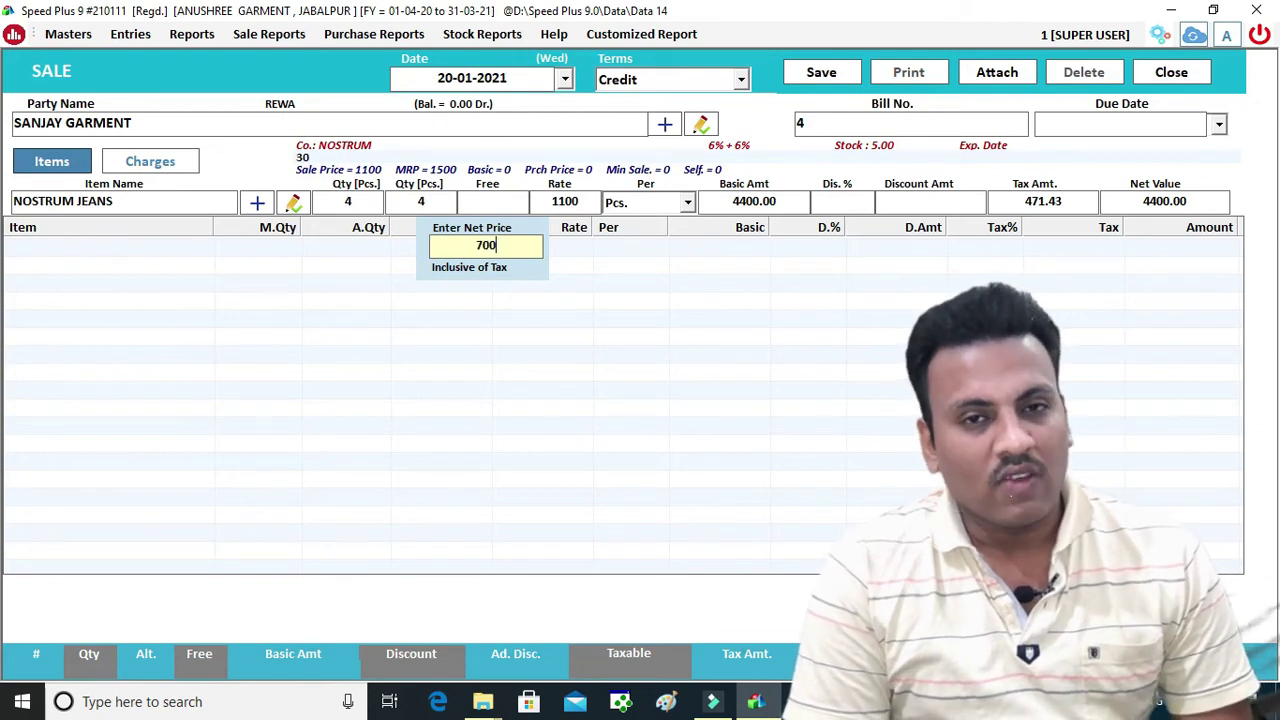
{"action": "key", "text": "Return"}
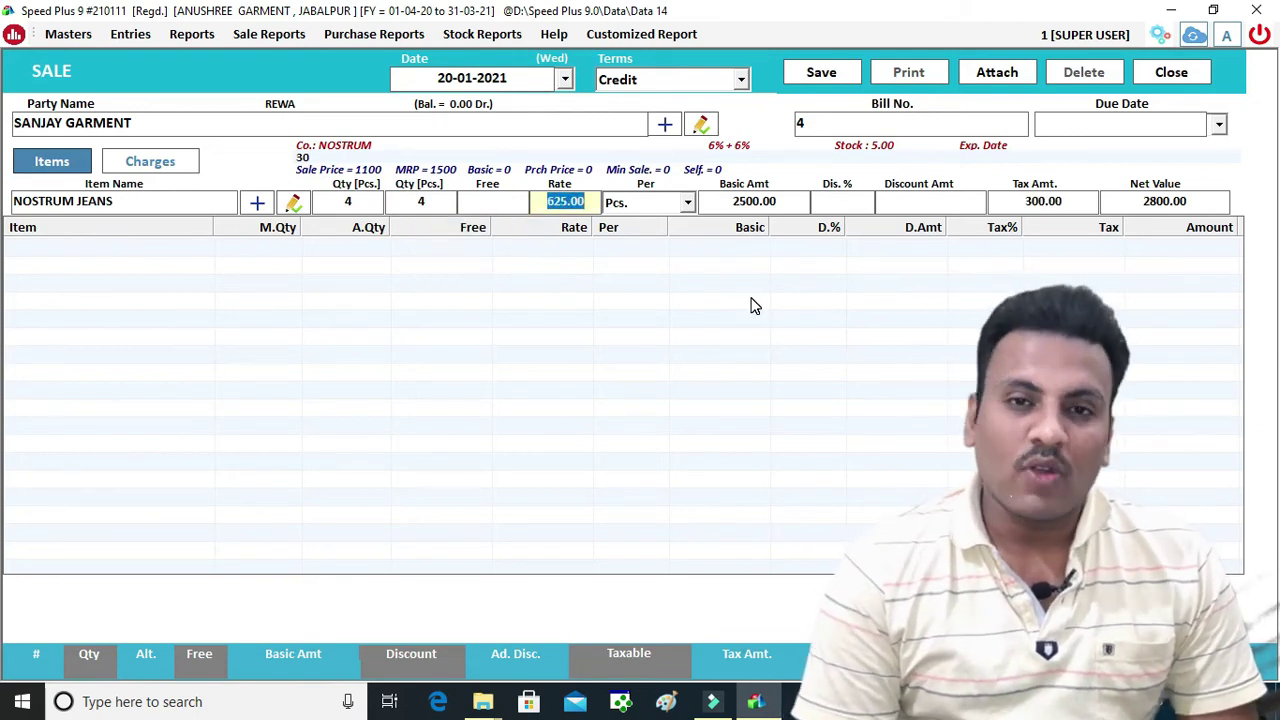
{"action": "key", "text": "Return"}
{"action": "key", "text": "Return"}
{"action": "key", "text": "Return"}
{"action": "key", "text": "Return"}
{"action": "key", "text": "Return"}
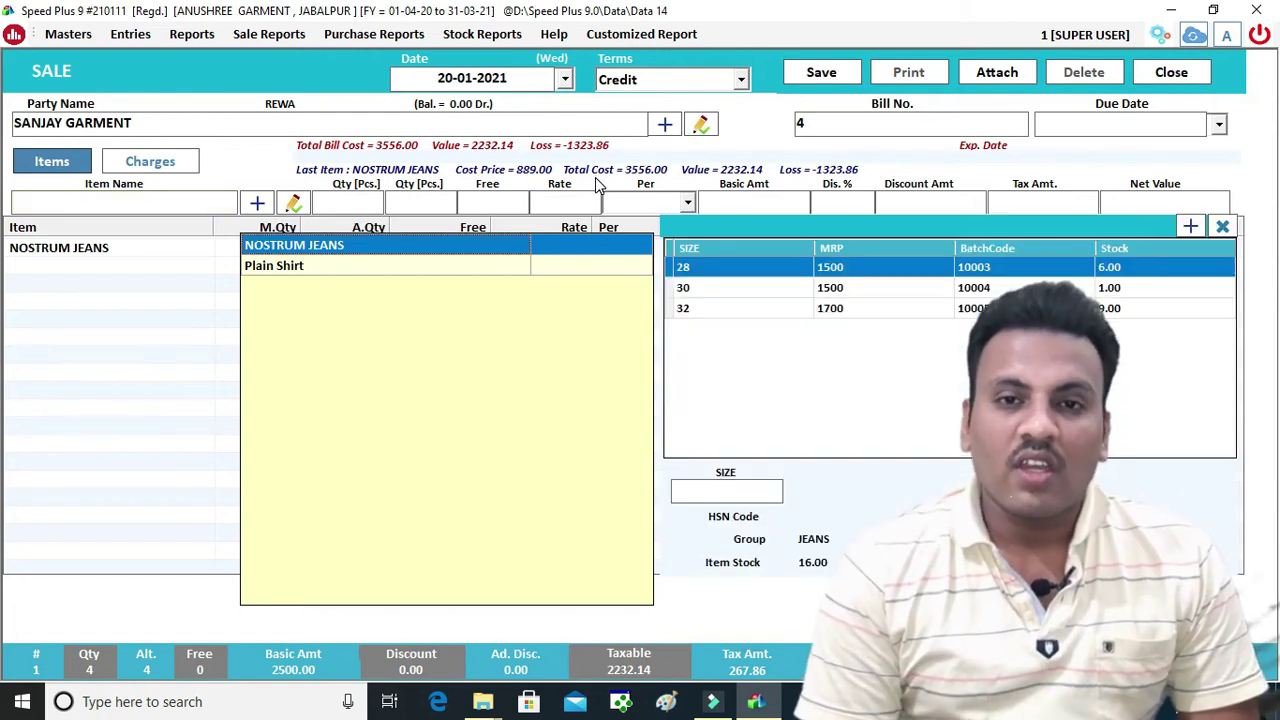
{"action": "key", "text": "Down"}
Add 6 size-S Plain Shirts from a tax-inclusive net price, giving rate 571.43
{"action": "key", "text": "Return"}
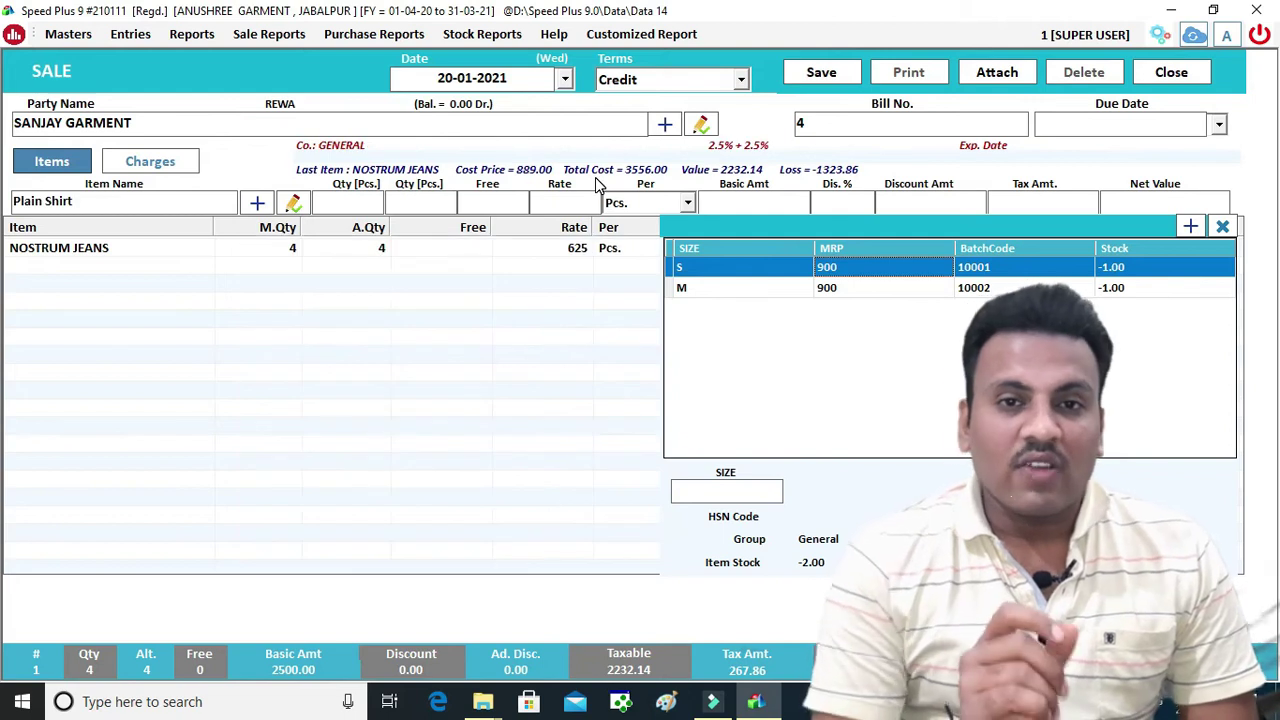
{"action": "key", "text": "Return"}
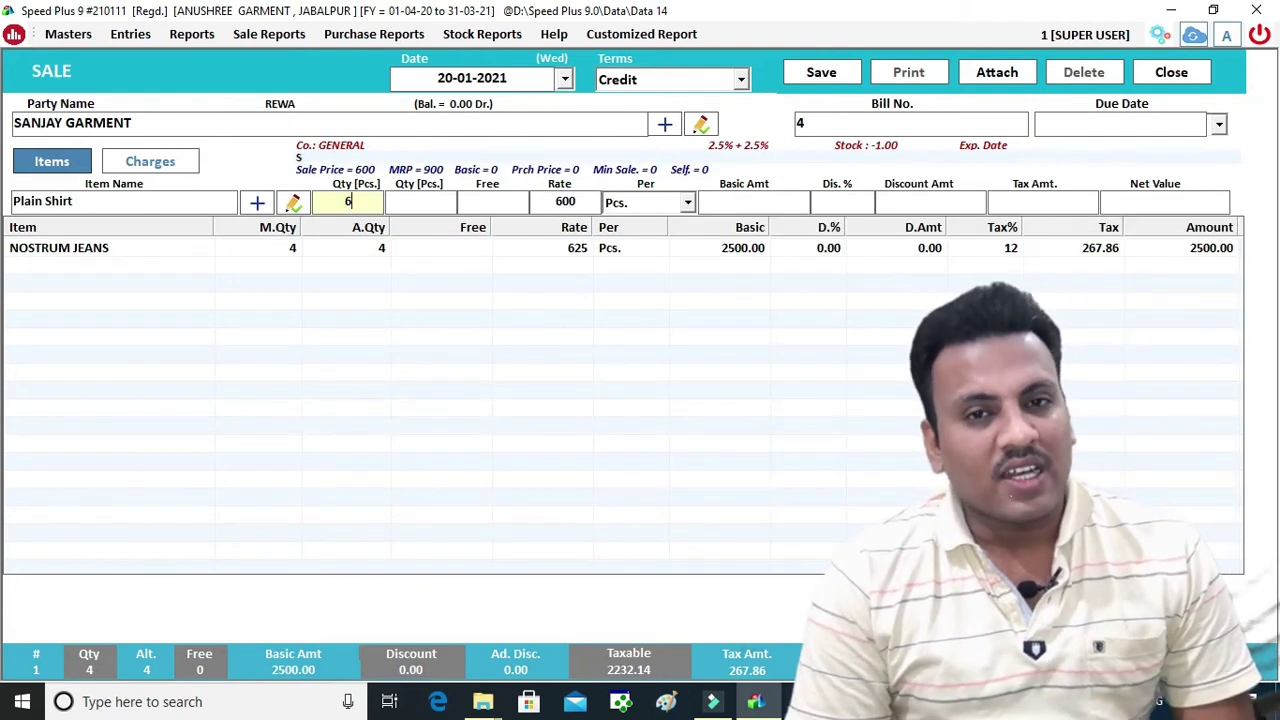
{"action": "key", "text": "Return"}
{"action": "key", "text": "Return"}
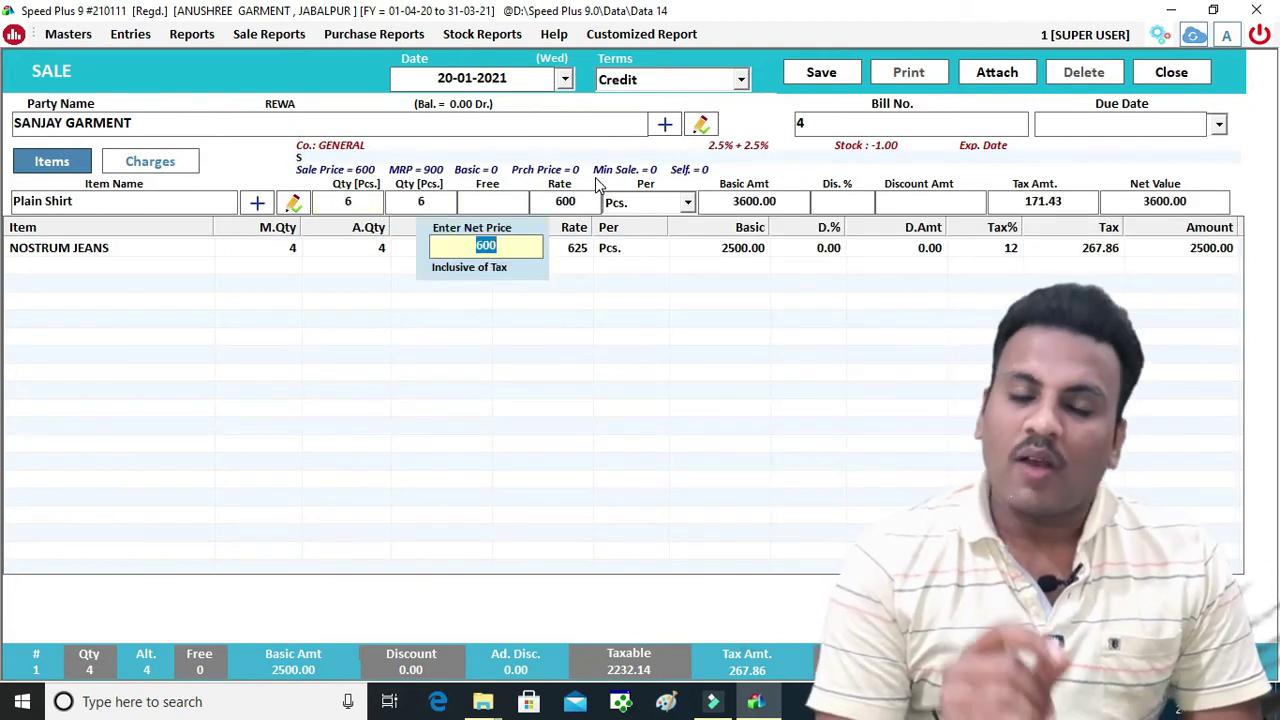
{"action": "key", "text": "Return"}
{"action": "key", "text": "Return"}
{"action": "key", "text": "Return"}
{"action": "key", "text": "Return"}
{"action": "key", "text": "Return"}
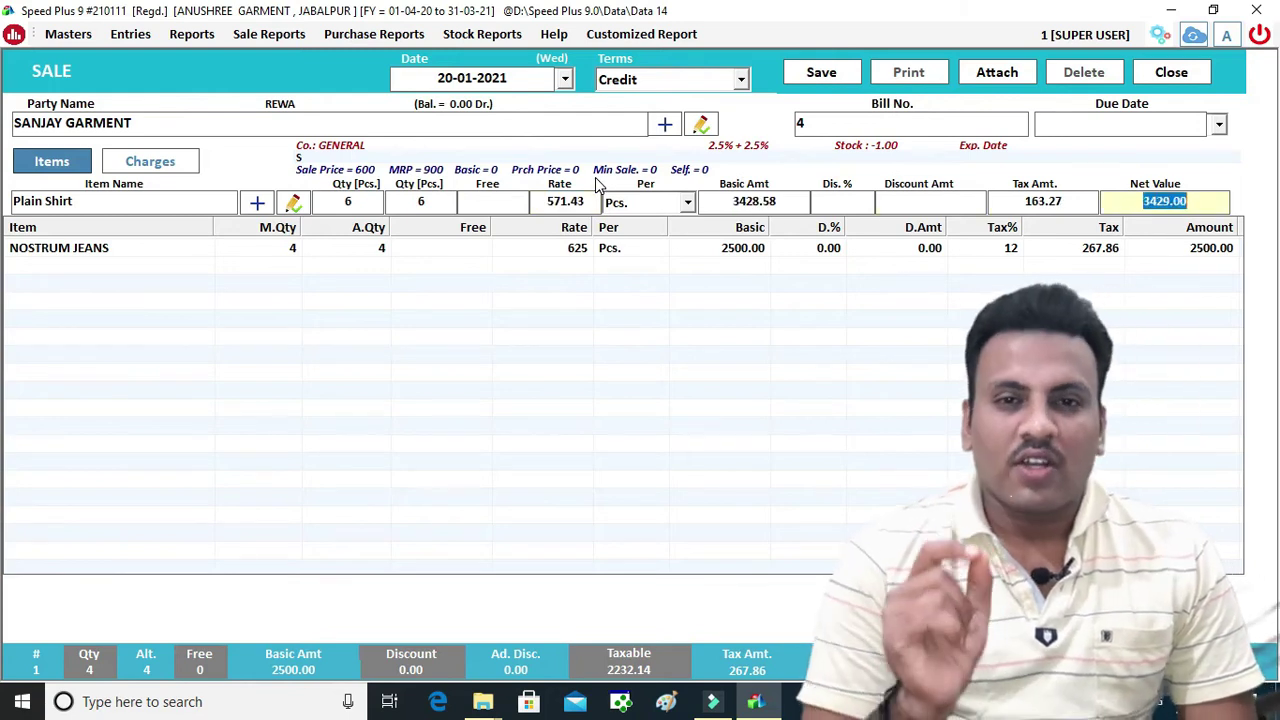
{"action": "key", "text": "Return"}
{"action": "key", "text": "Return"}
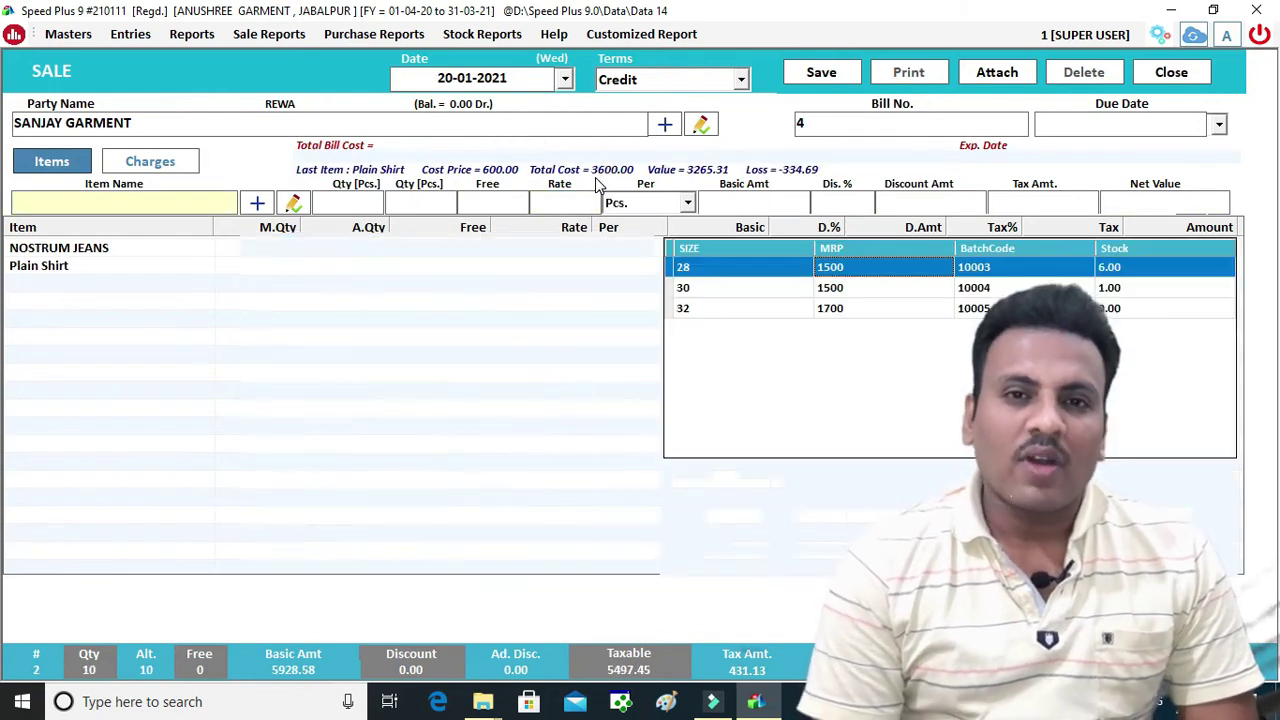
{"action": "key", "text": "Return"}
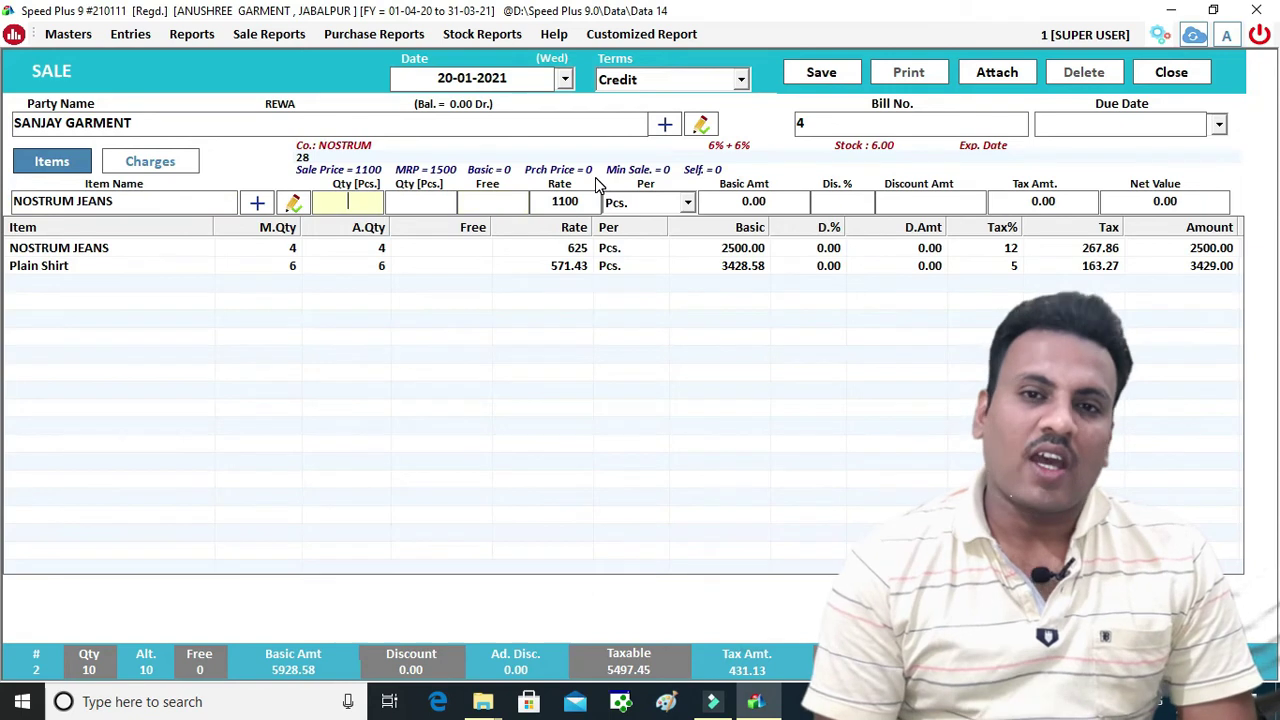
Add a second NOSTRUM JEANS line of 6 pieces at a recalculated rate of 982.14
{"action": "type", "text": "6"}
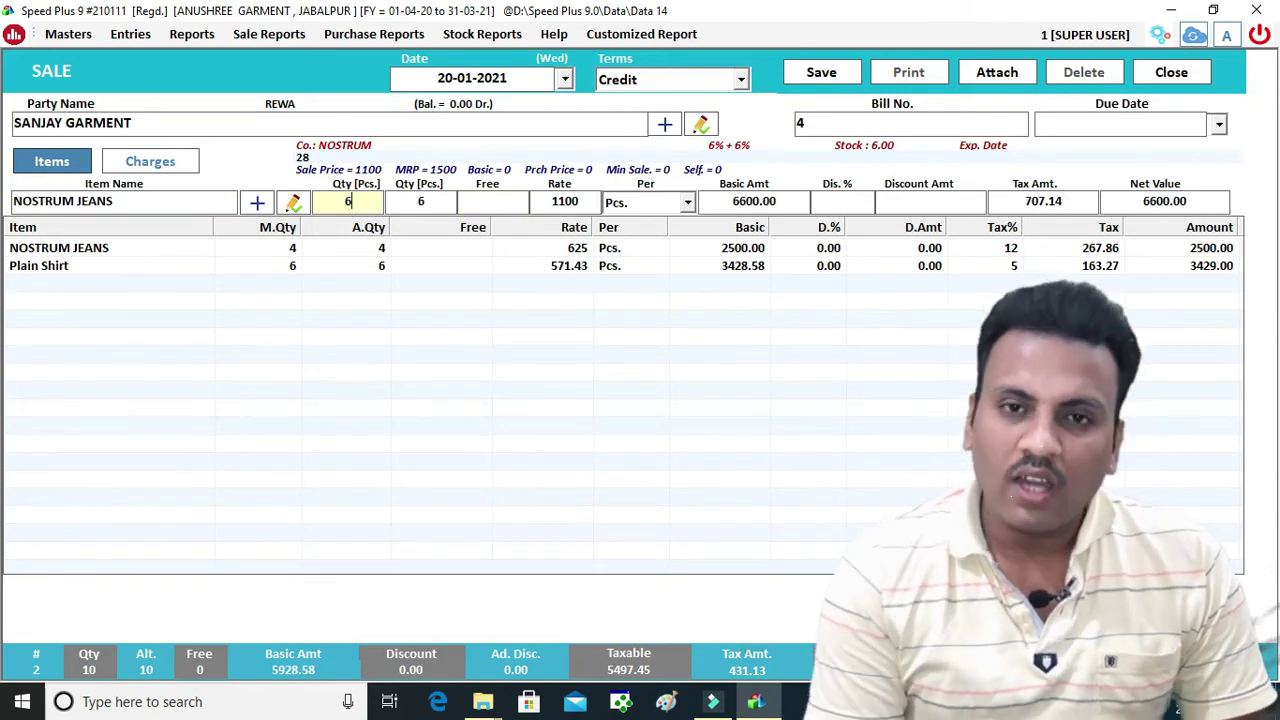
{"action": "key", "text": "Return"}
{"action": "key", "text": "Return"}
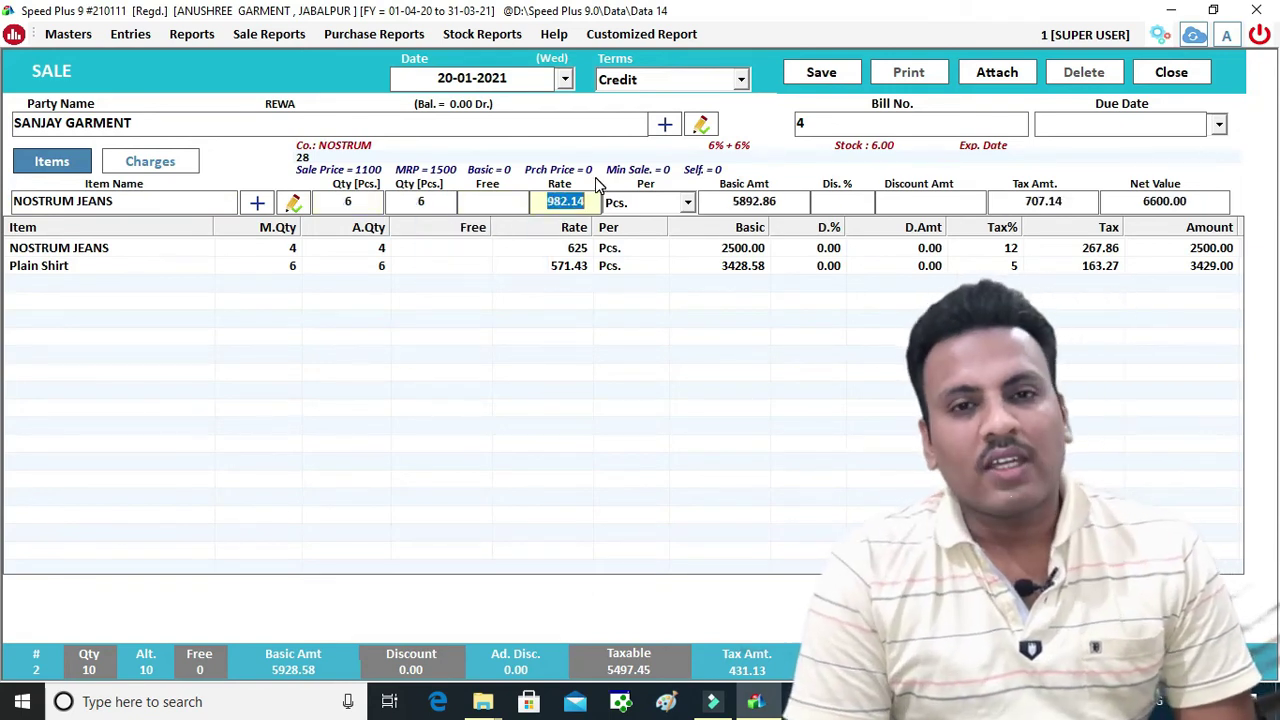
{"action": "key", "text": "Return"}
{"action": "key", "text": "Return"}
{"action": "key", "text": "Return"}
{"action": "key", "text": "Return"}
{"action": "key", "text": "Return"}
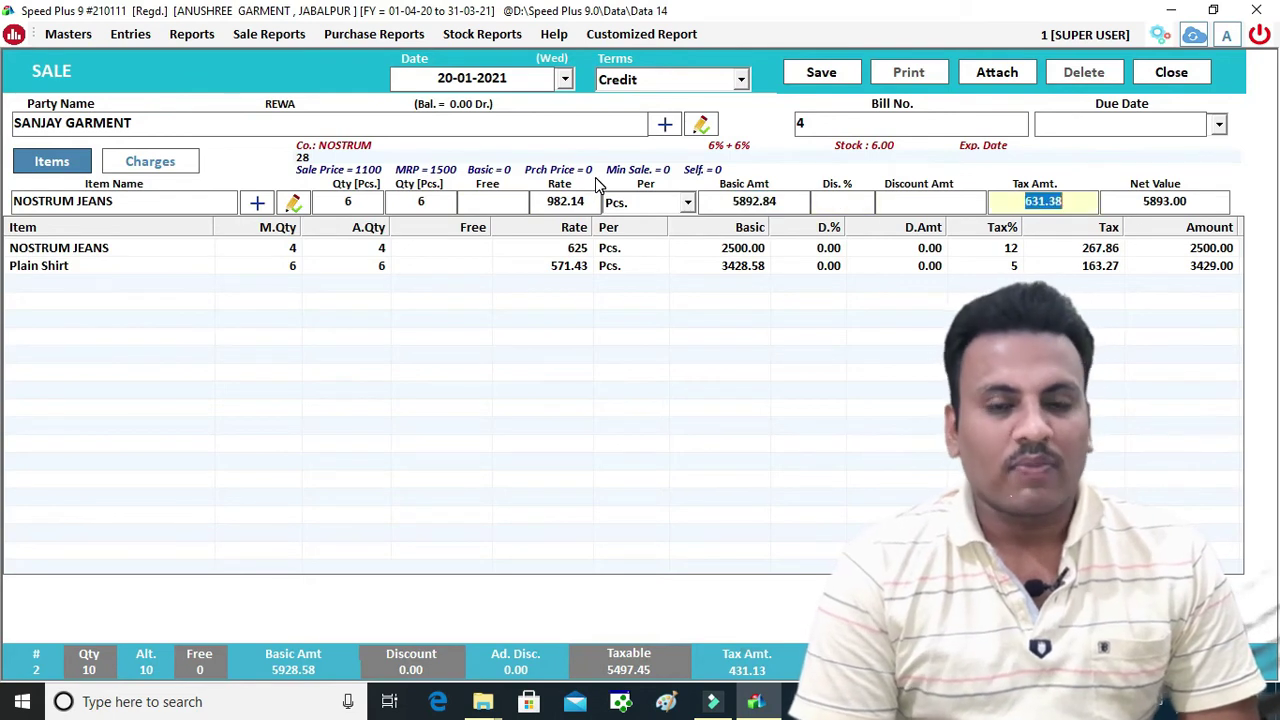
{"action": "key", "text": "Return"}
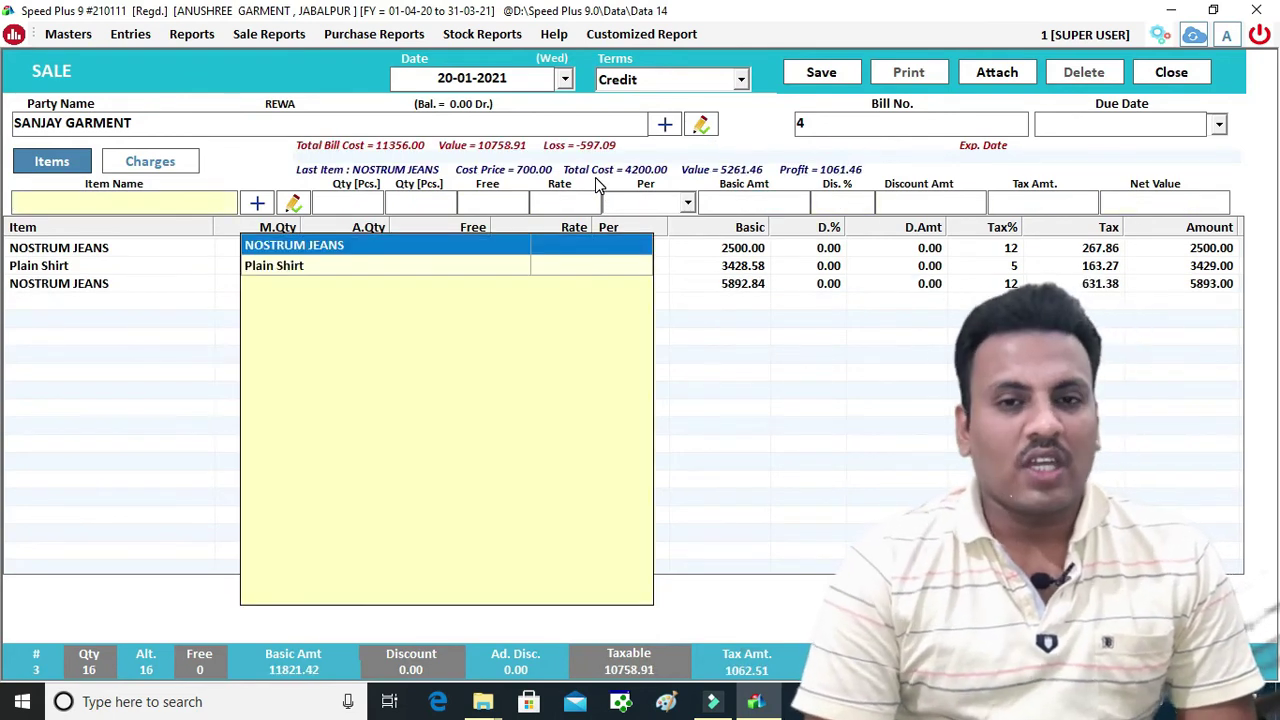
Add a Plain Shirt line of 7 pieces at 571.43, bringing taxable value to 14568.44
{"action": "key", "text": "Return"}
{"action": "key", "text": "Down"}
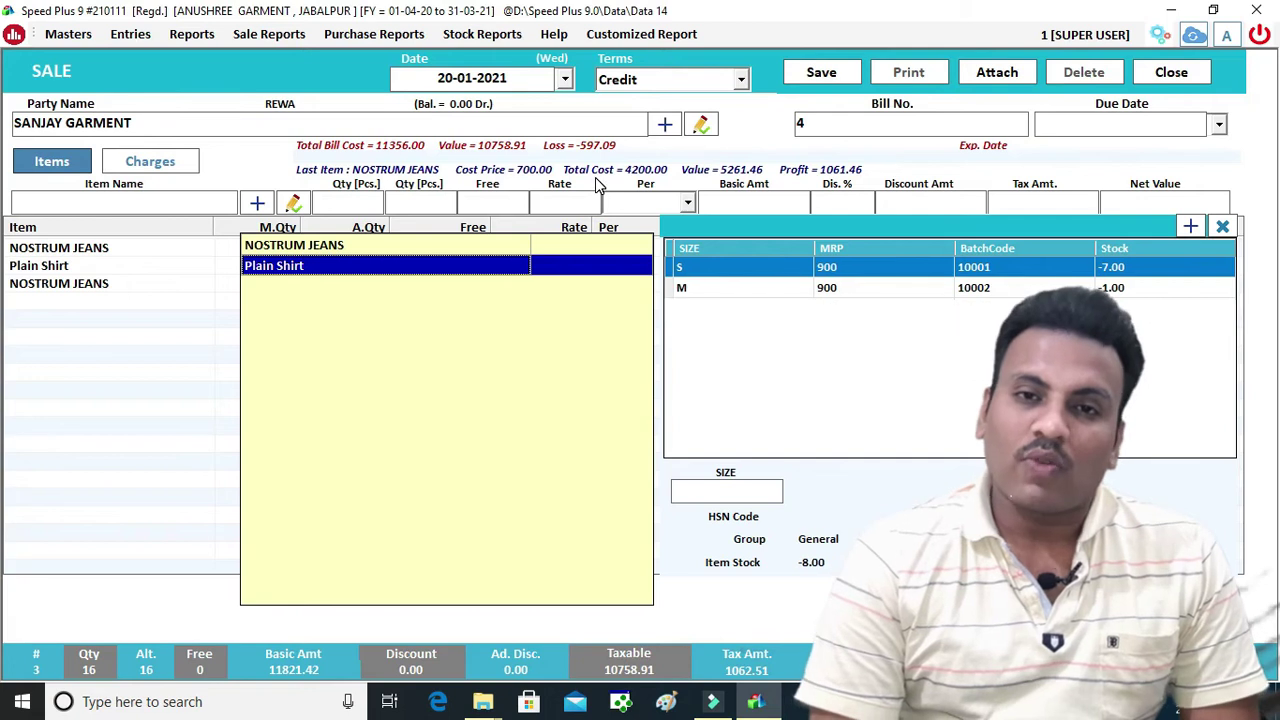
{"action": "key", "text": "Return"}
{"action": "key", "text": "Return"}
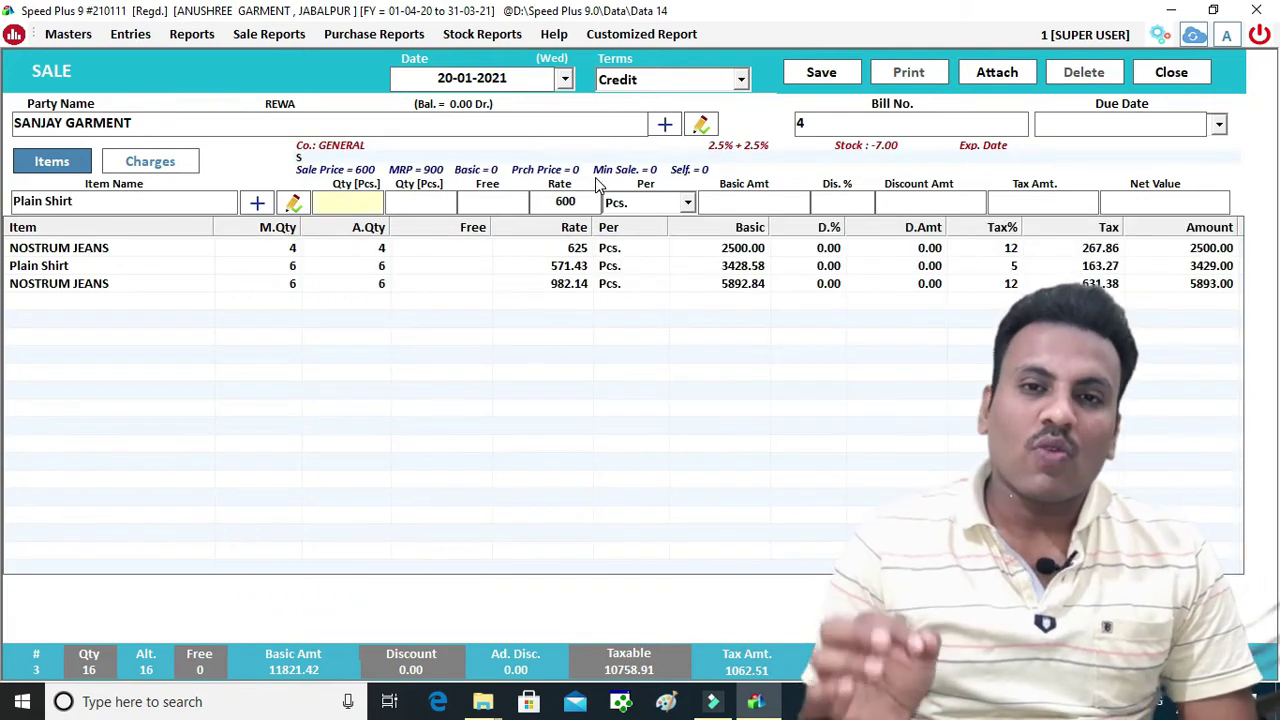
{"action": "type", "text": "7"}
{"action": "key", "text": "Return"}
{"action": "key", "text": "Return"}
{"action": "key", "text": "Return"}
{"action": "key", "text": "Return"}
{"action": "key", "text": "Return"}
{"action": "key", "text": "Return"}
{"action": "key", "text": "Return"}
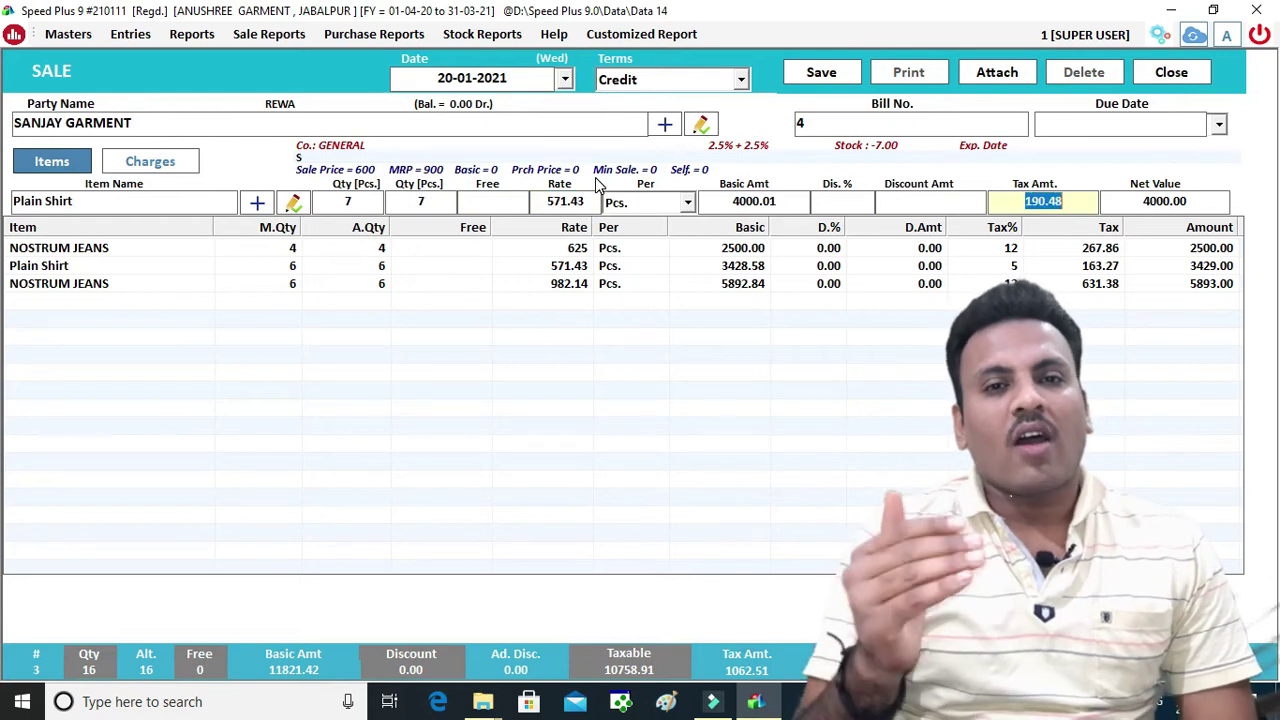
{"action": "key", "text": "Return"}
{"action": "key", "text": "Return"}
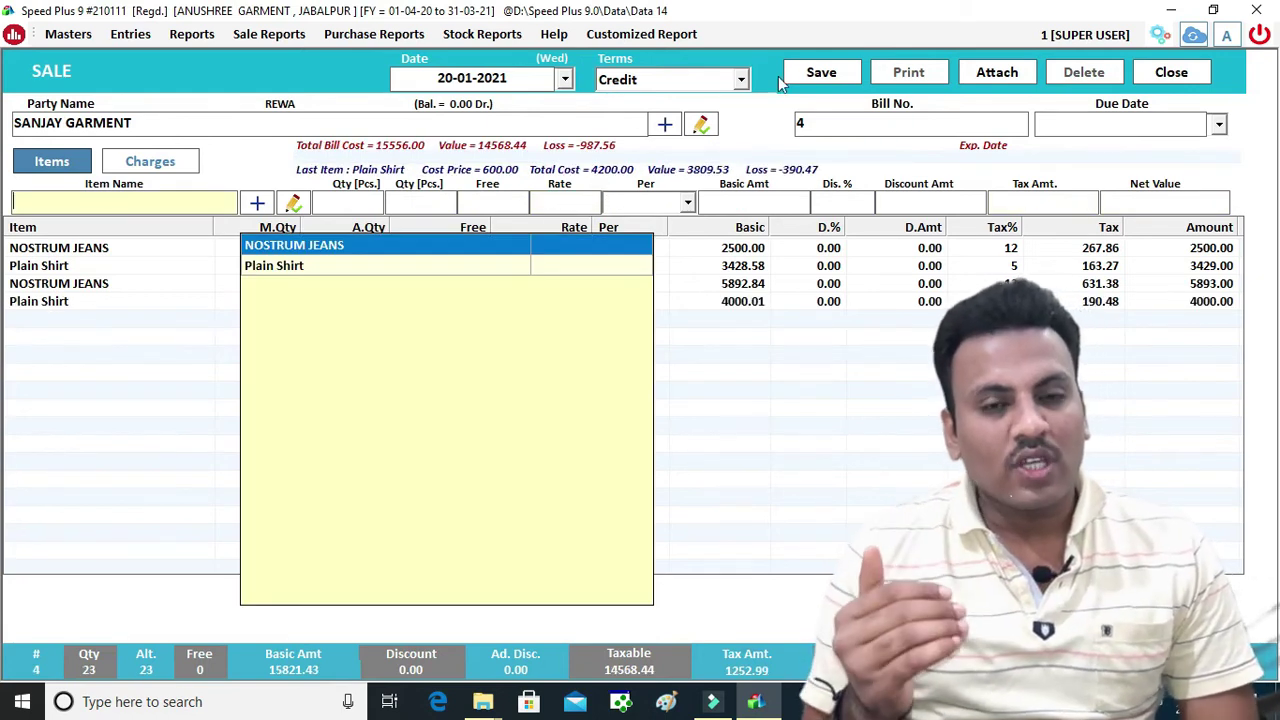
{"action": "left_click", "coordinate": [883, 350]}
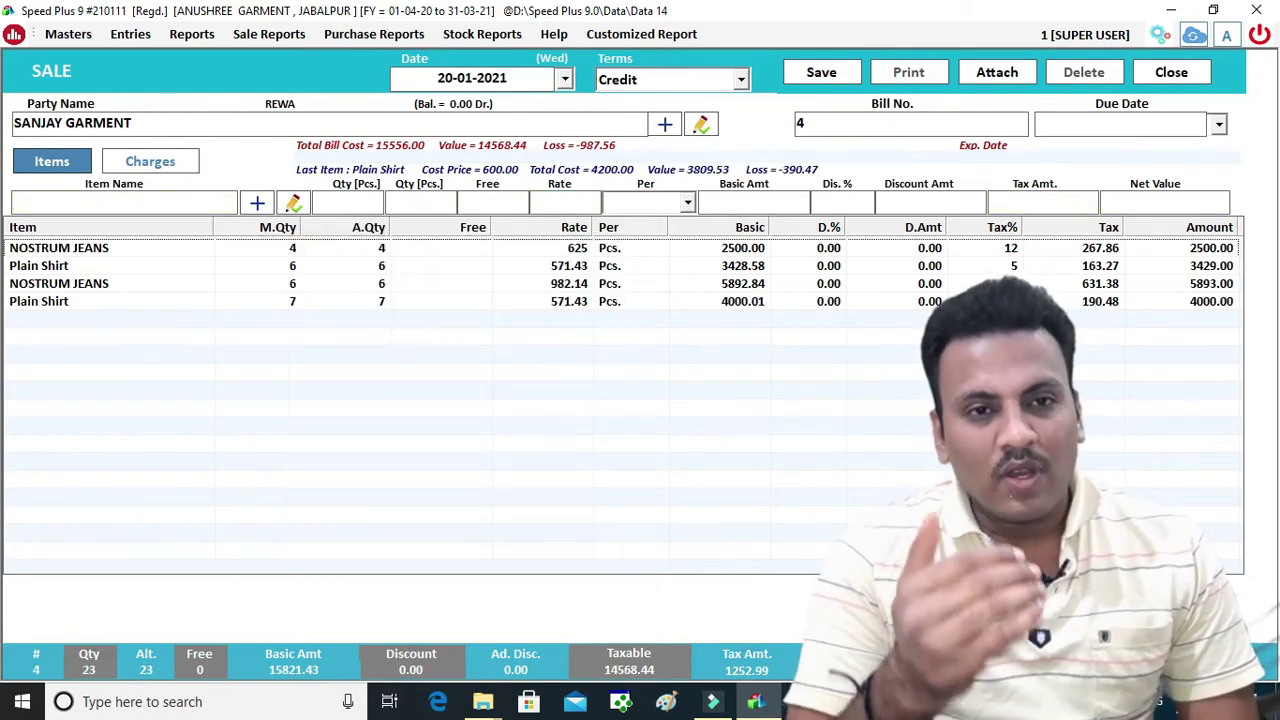
Add a 200 Frieght & Forwarding Charges entry under the bill's other charges
{"action": "left_click", "coordinate": [172, 163]}
{"action": "left_click", "coordinate": [363, 215]}
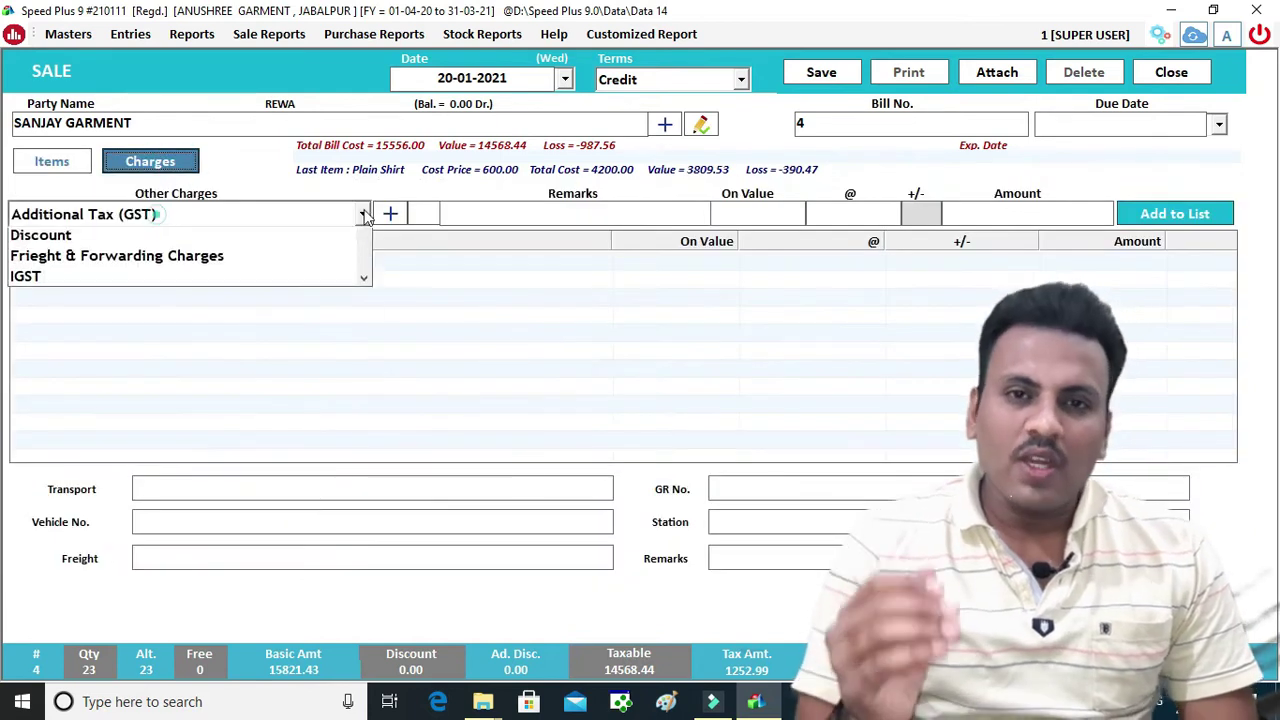
{"action": "left_click", "coordinate": [157, 220]}
{"action": "left_click", "coordinate": [160, 216]}
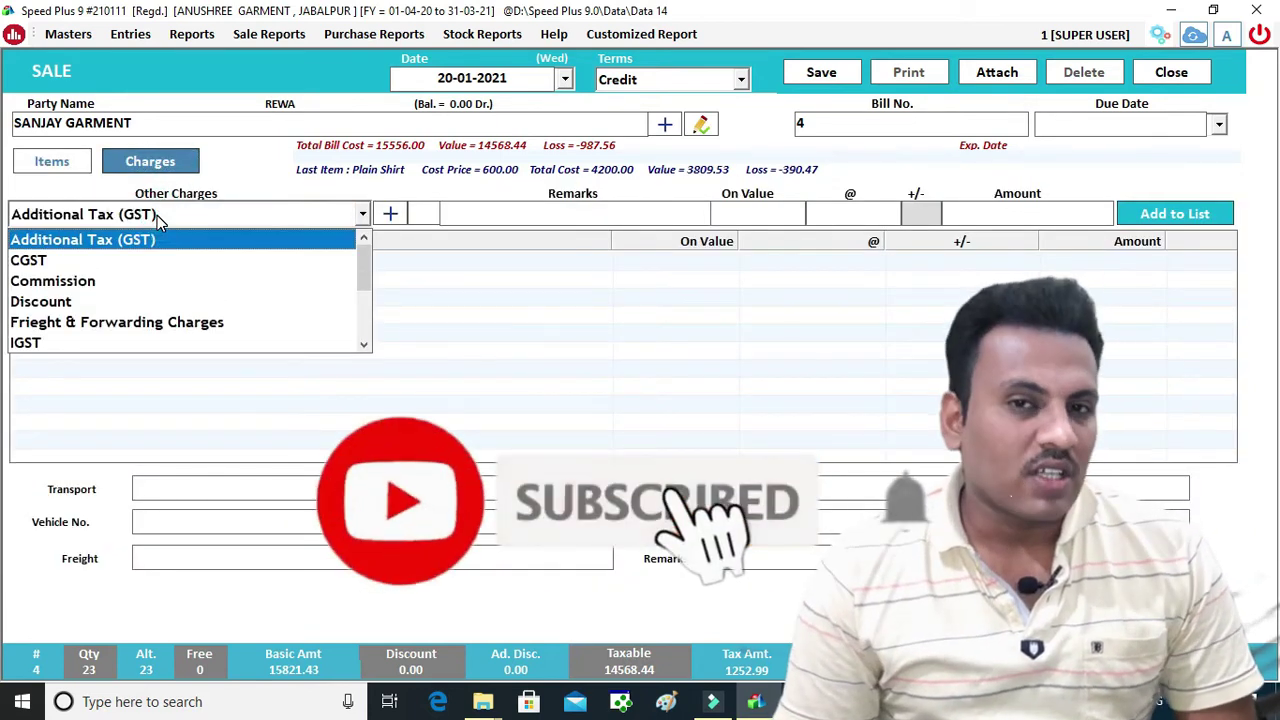
{"action": "key", "text": "Down"}
{"action": "key", "text": "Down"}
{"action": "key", "text": "Down"}
{"action": "key", "text": "Down"}
{"action": "key", "text": "Return"}
{"action": "key", "text": "Return"}
{"action": "type", "text": "200"}
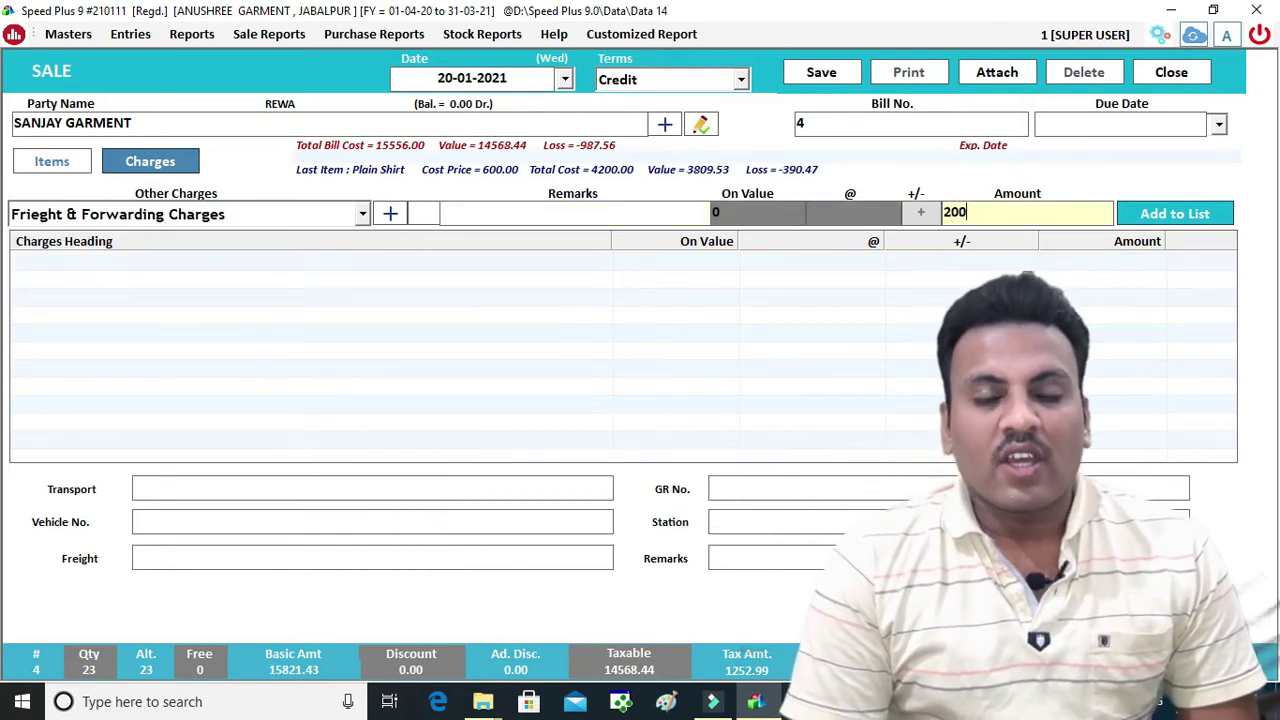
{"action": "key", "text": "Return"}
{"action": "key", "text": "Return"}
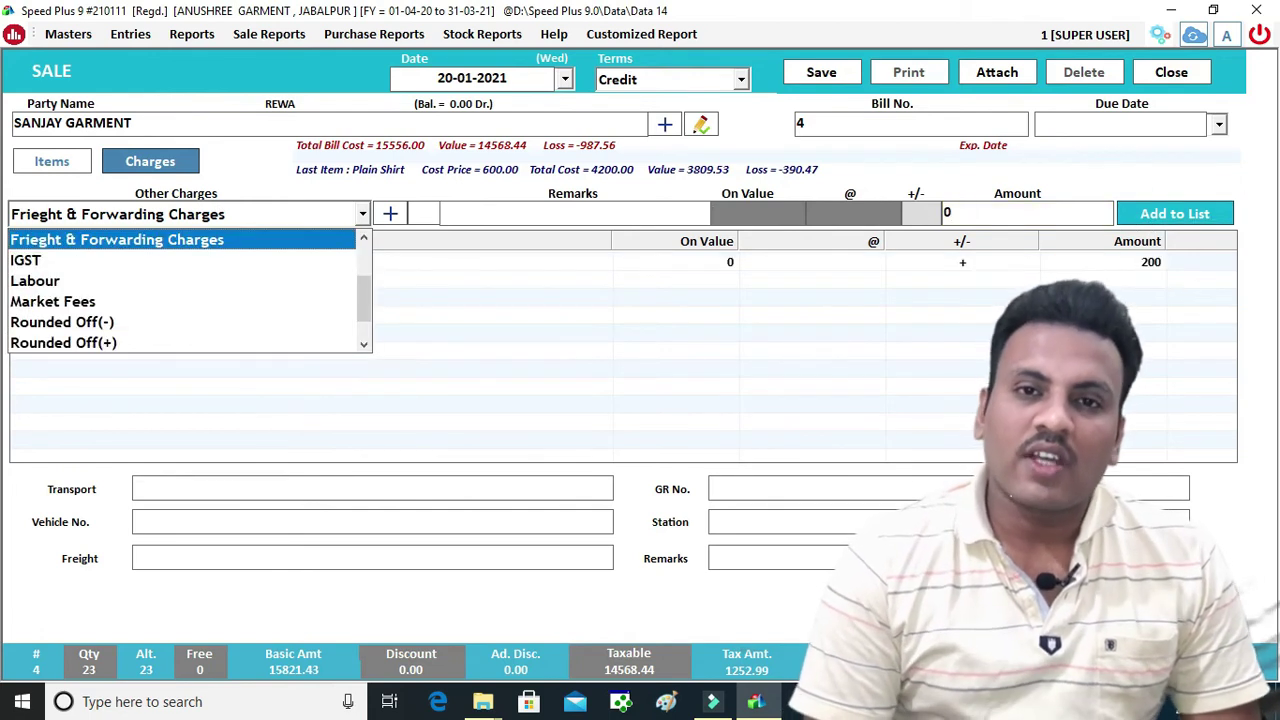
{"action": "left_click", "coordinate": [360, 493]}
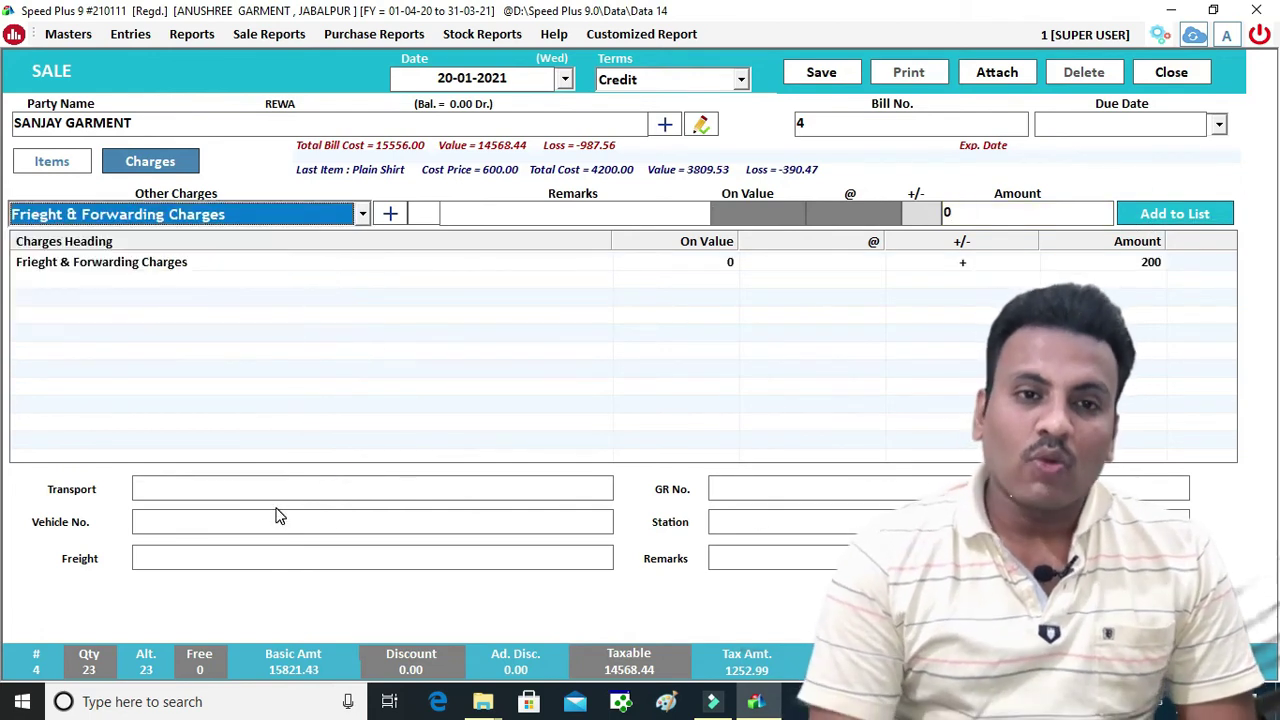
Enter remarks '3 BOX', save the sale as bill 4, and agree to print it
{"action": "left_click", "coordinate": [758, 565]}
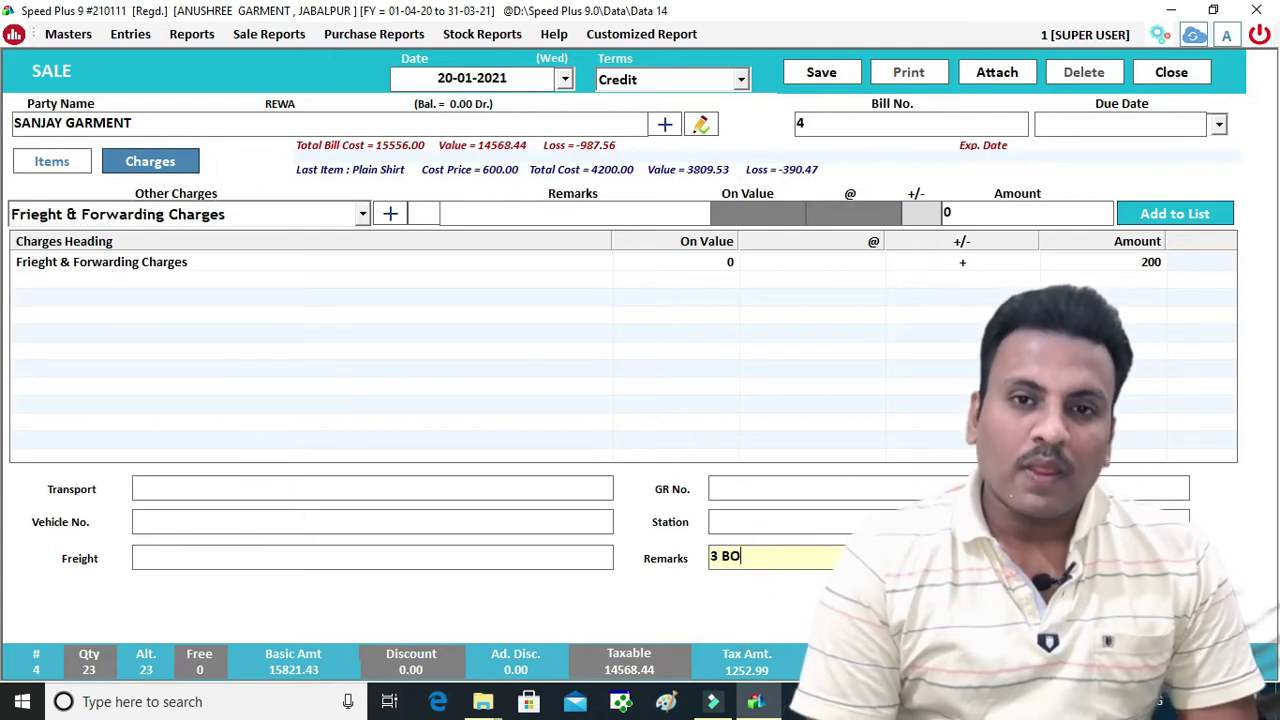
{"action": "left_click", "coordinate": [825, 73]}
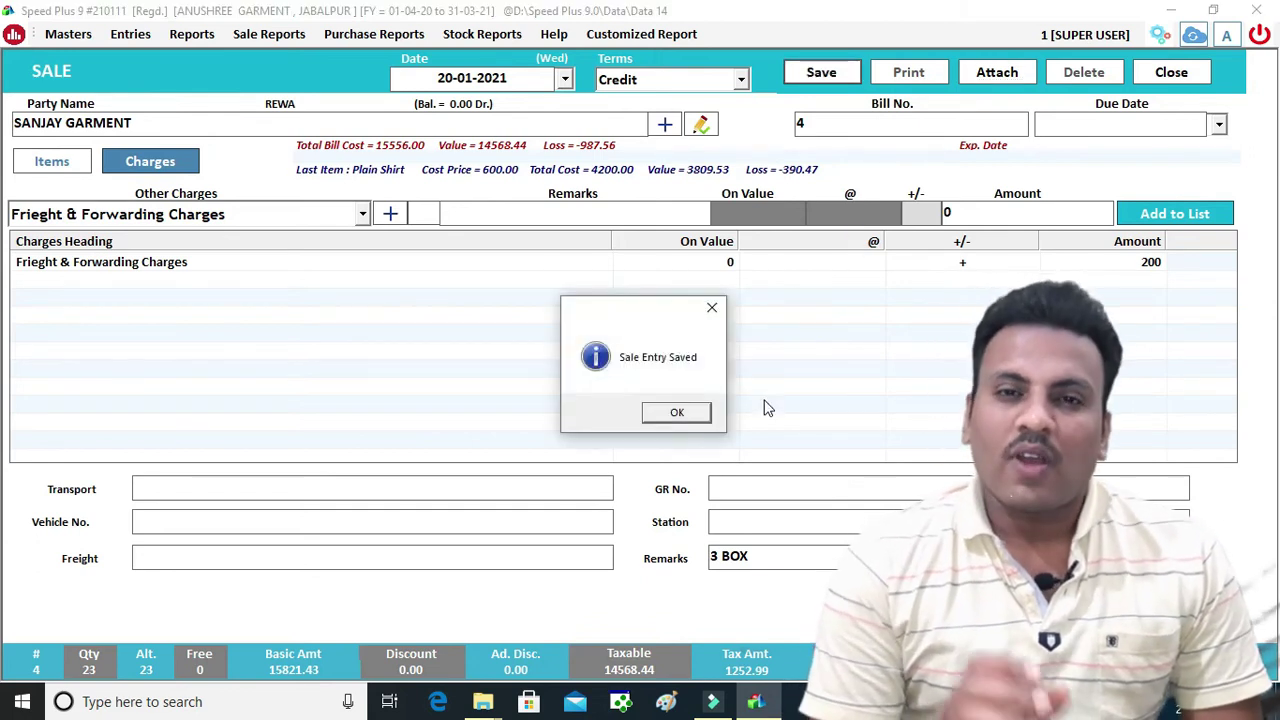
{"action": "left_click", "coordinate": [677, 412]}
{"action": "left_click", "coordinate": [636, 412]}
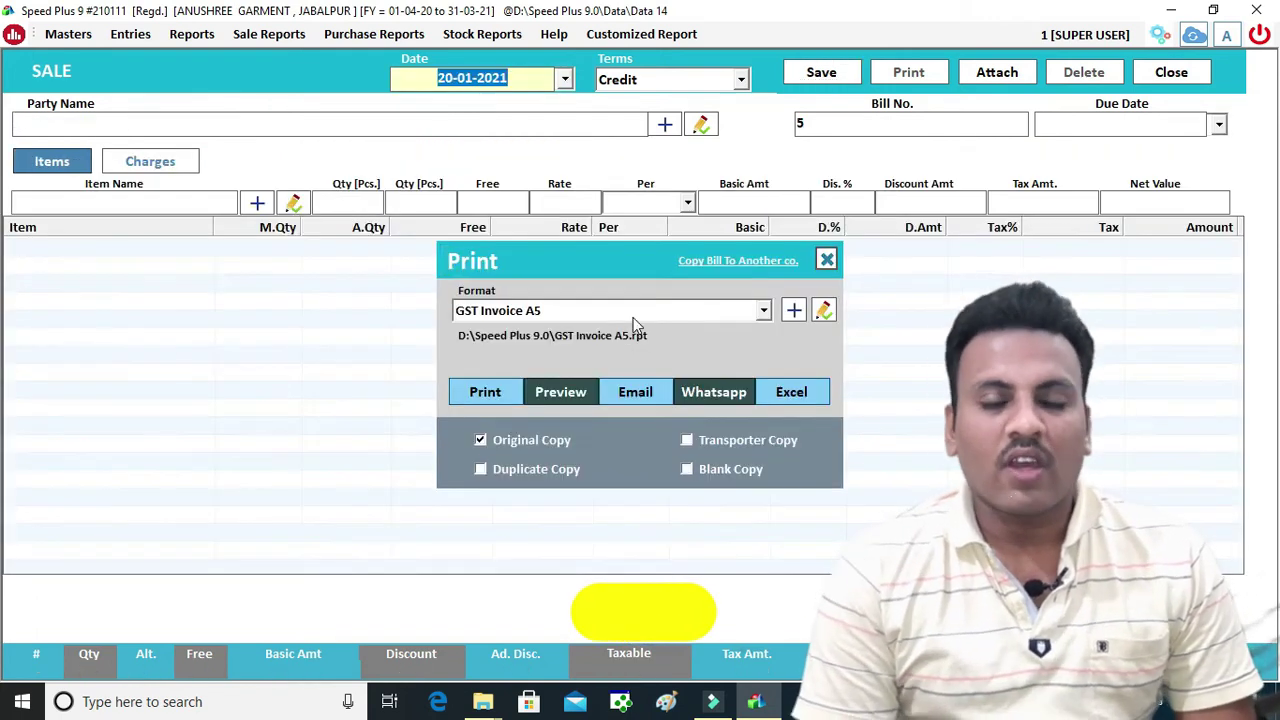
{"action": "left_click", "coordinate": [632, 317]}
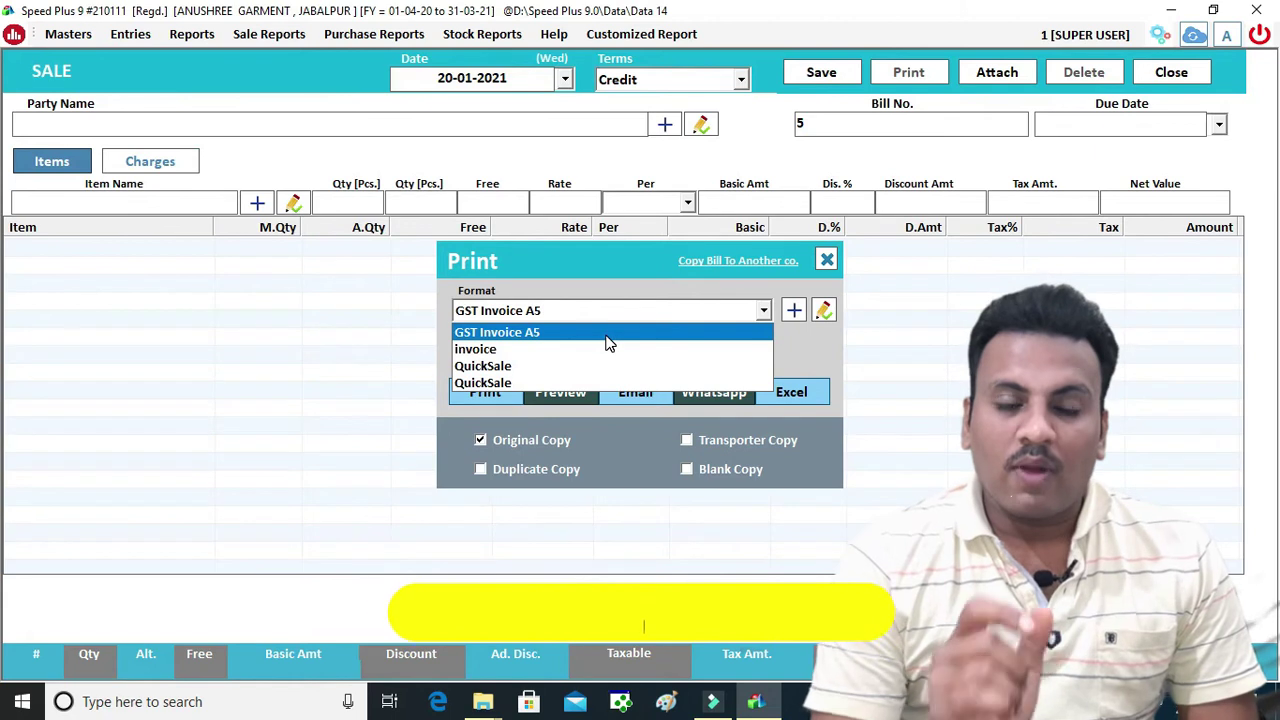
{"action": "left_click", "coordinate": [607, 336]}
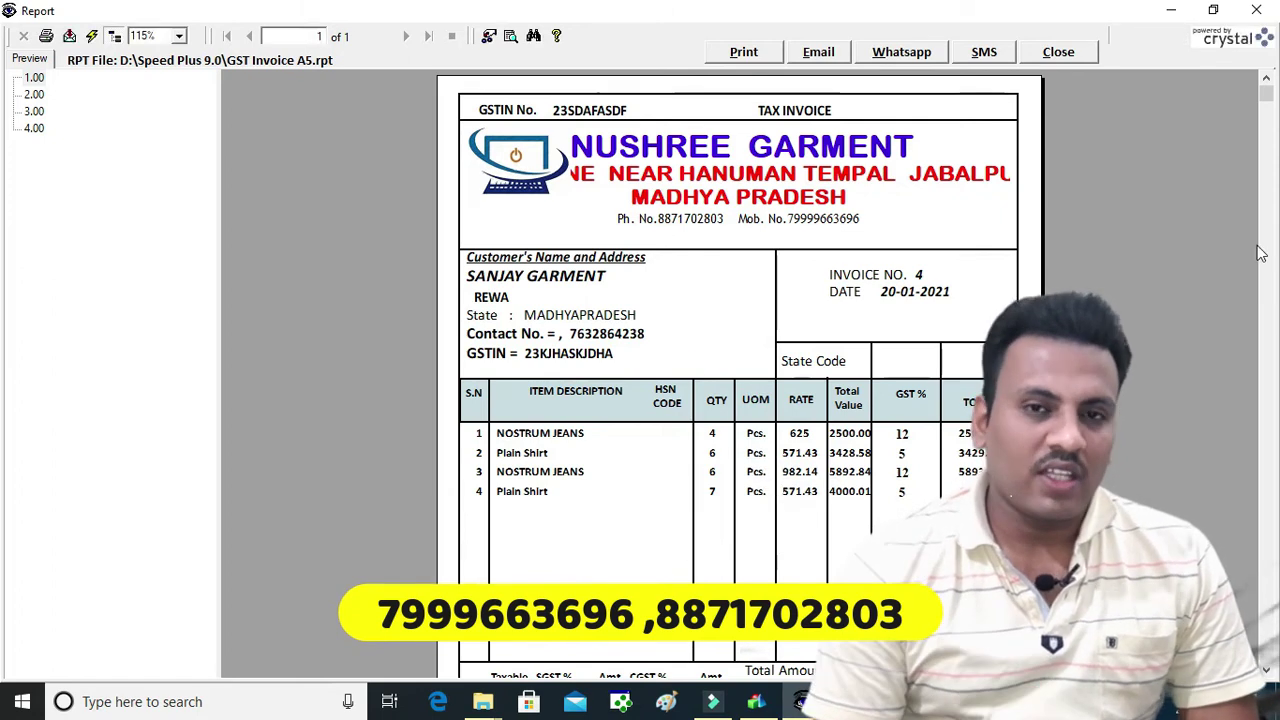
{"action": "left_click_drag", "start_coordinate": [1268, 100], "coordinate": [1267, 672]}
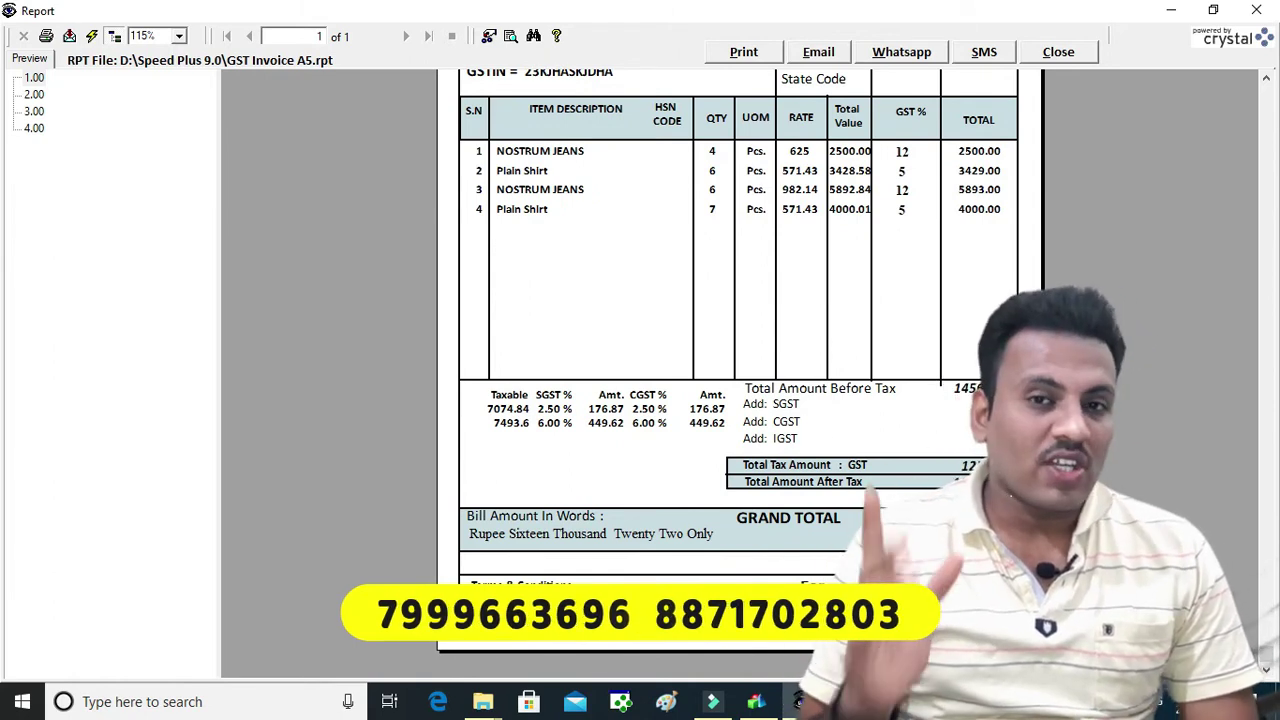
{"action": "left_click_drag", "start_coordinate": [1272, 660], "coordinate": [1265, 190]}
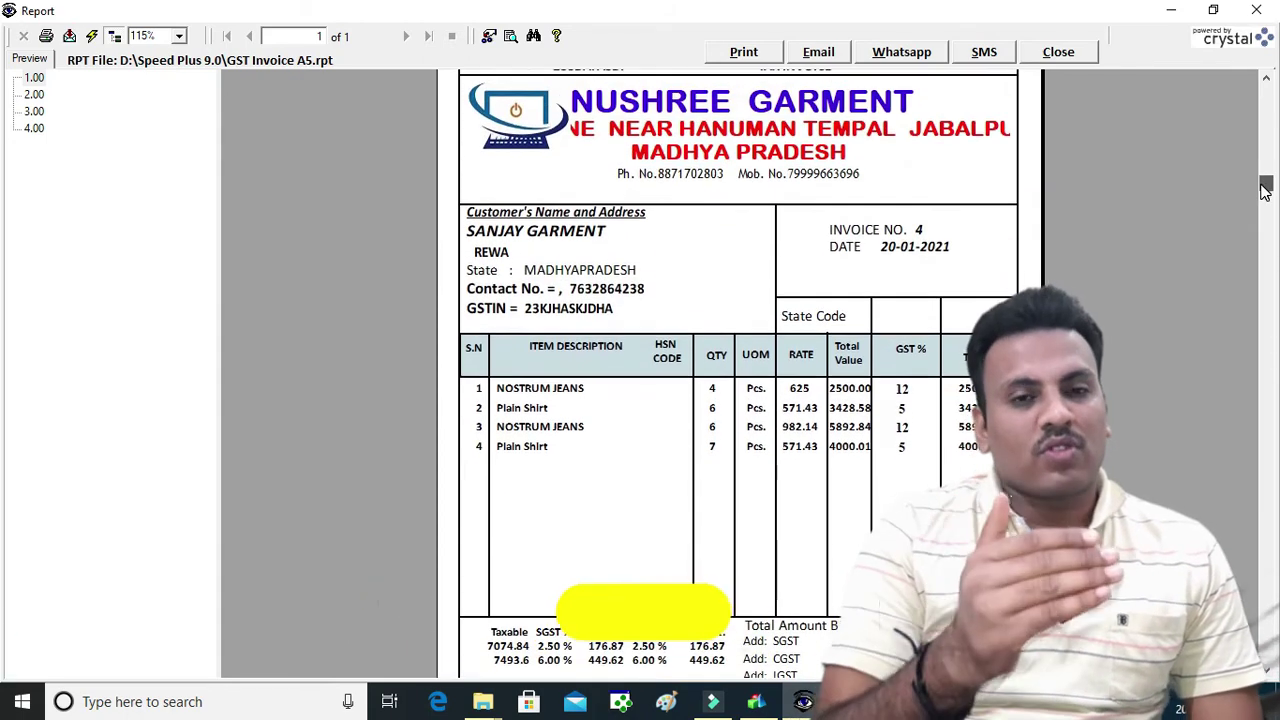
{"action": "left_click", "coordinate": [1066, 53]}
{"action": "left_click", "coordinate": [705, 316]}
Keep invoice as the print format and close the print options without printing
{"action": "left_click", "coordinate": [596, 356]}
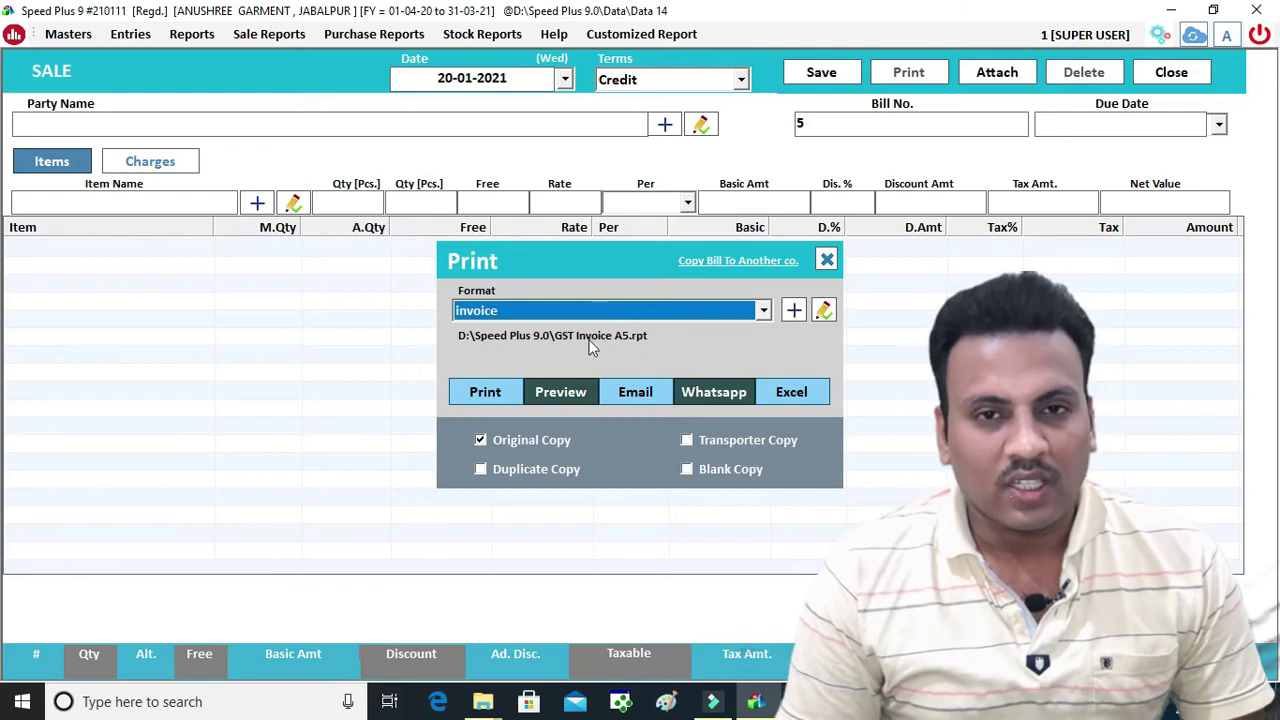
{"action": "left_click", "coordinate": [607, 312]}
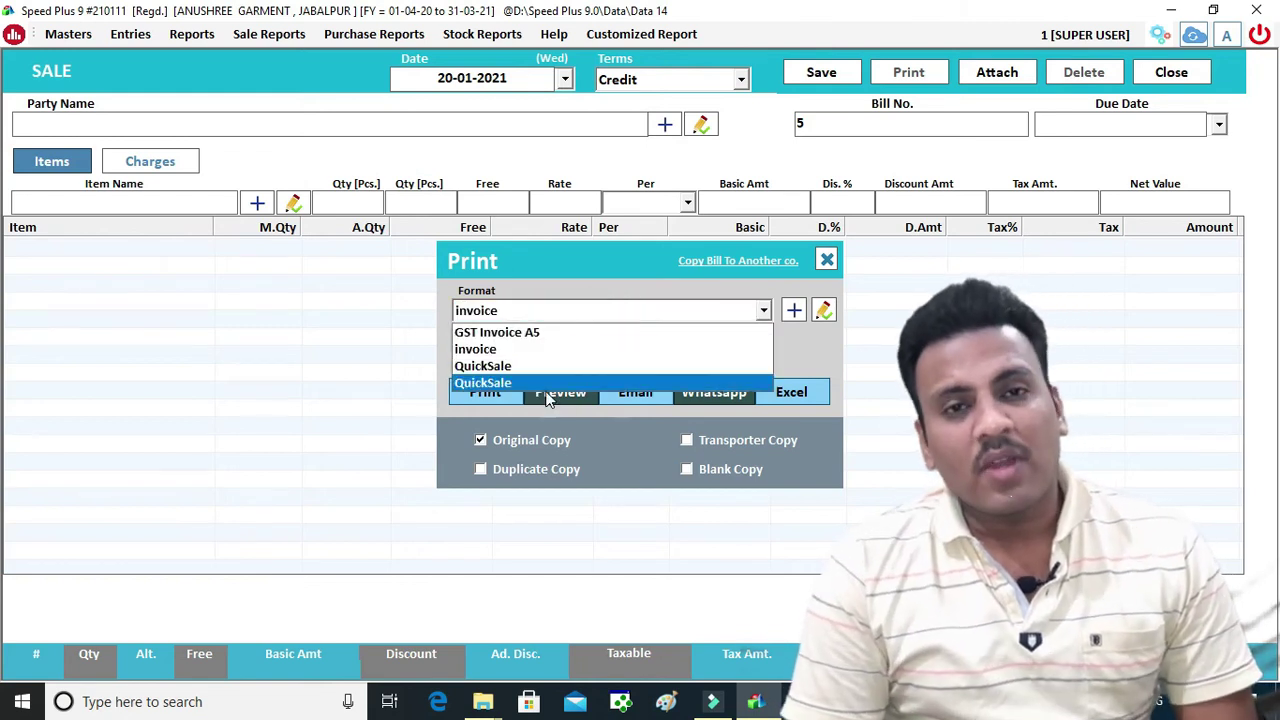
{"action": "left_click", "coordinate": [784, 350]}
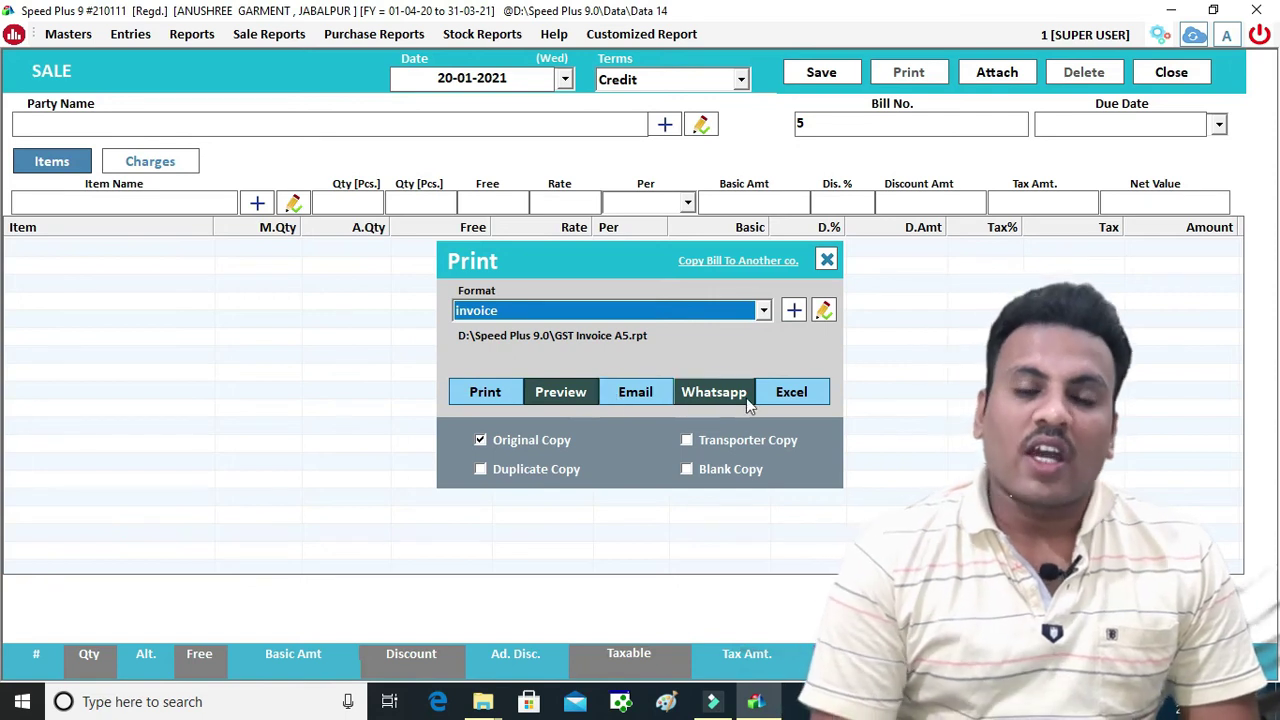
{"action": "left_click", "coordinate": [827, 260]}
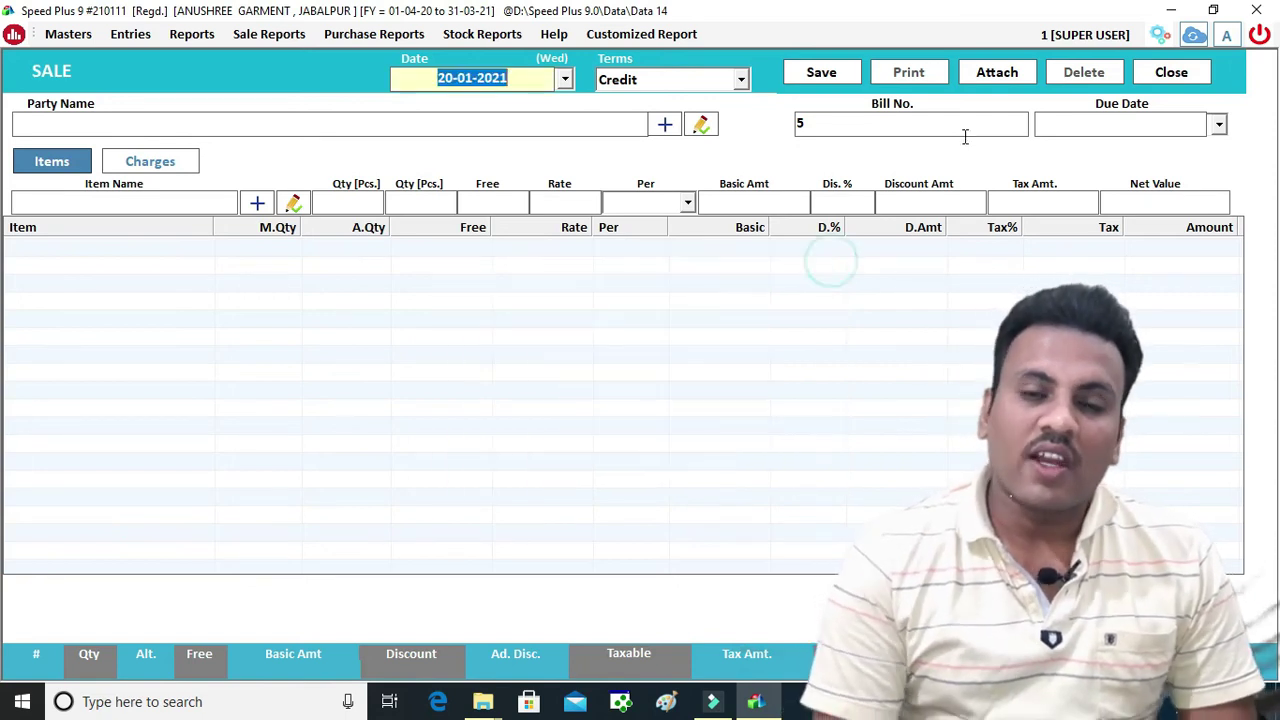
Close the sale screen and refresh the dashboard to list the 16022.00 sale, then open Reports
{"action": "left_click", "coordinate": [1175, 70]}
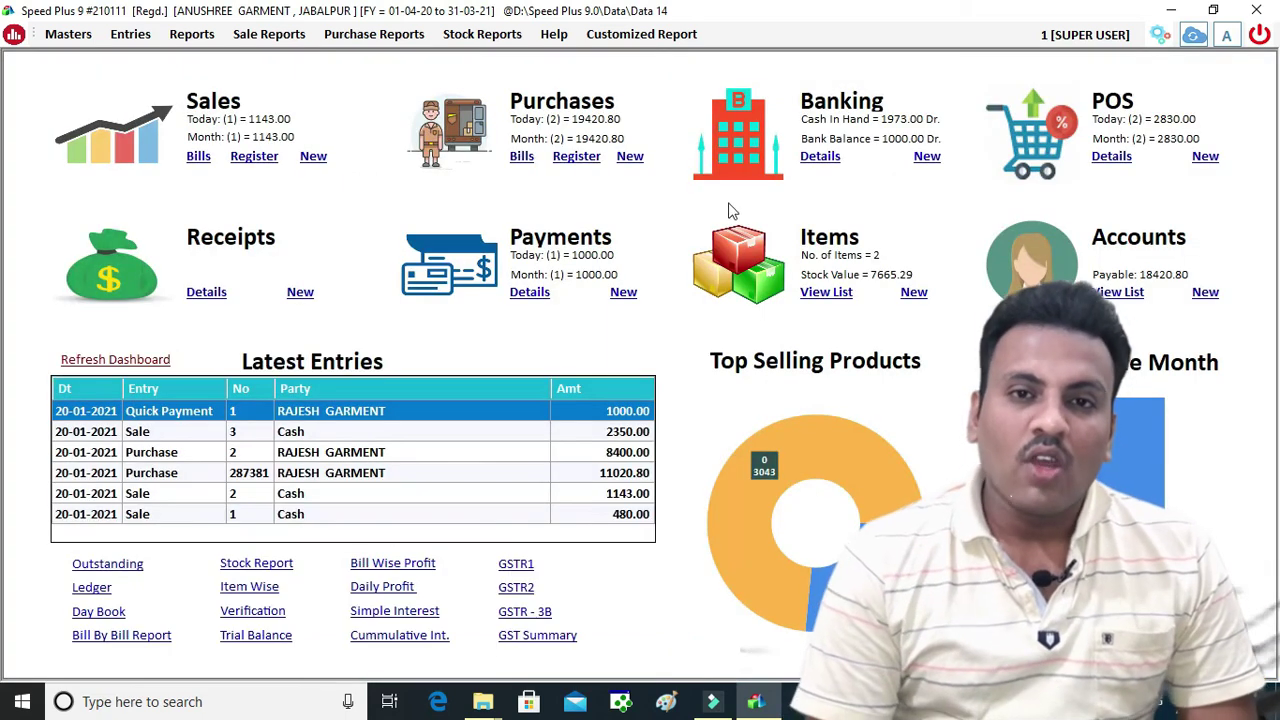
{"action": "left_click", "coordinate": [128, 360]}
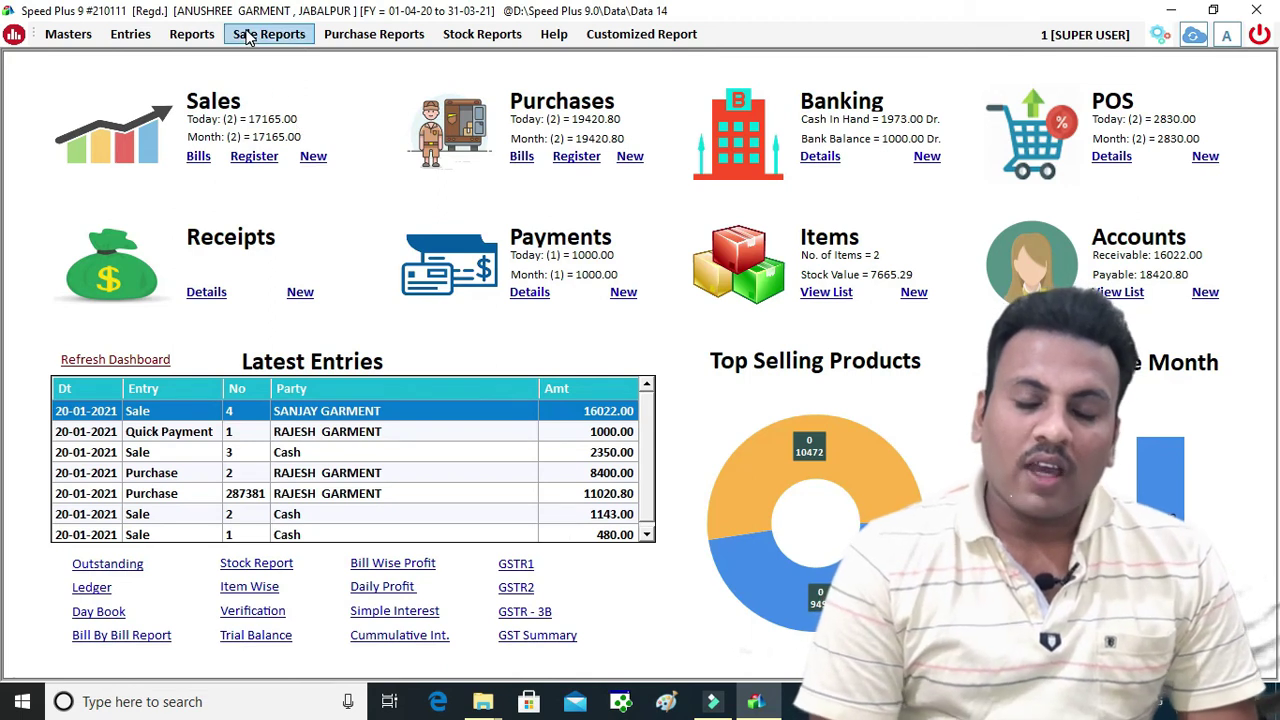
{"action": "left_click", "coordinate": [205, 36]}
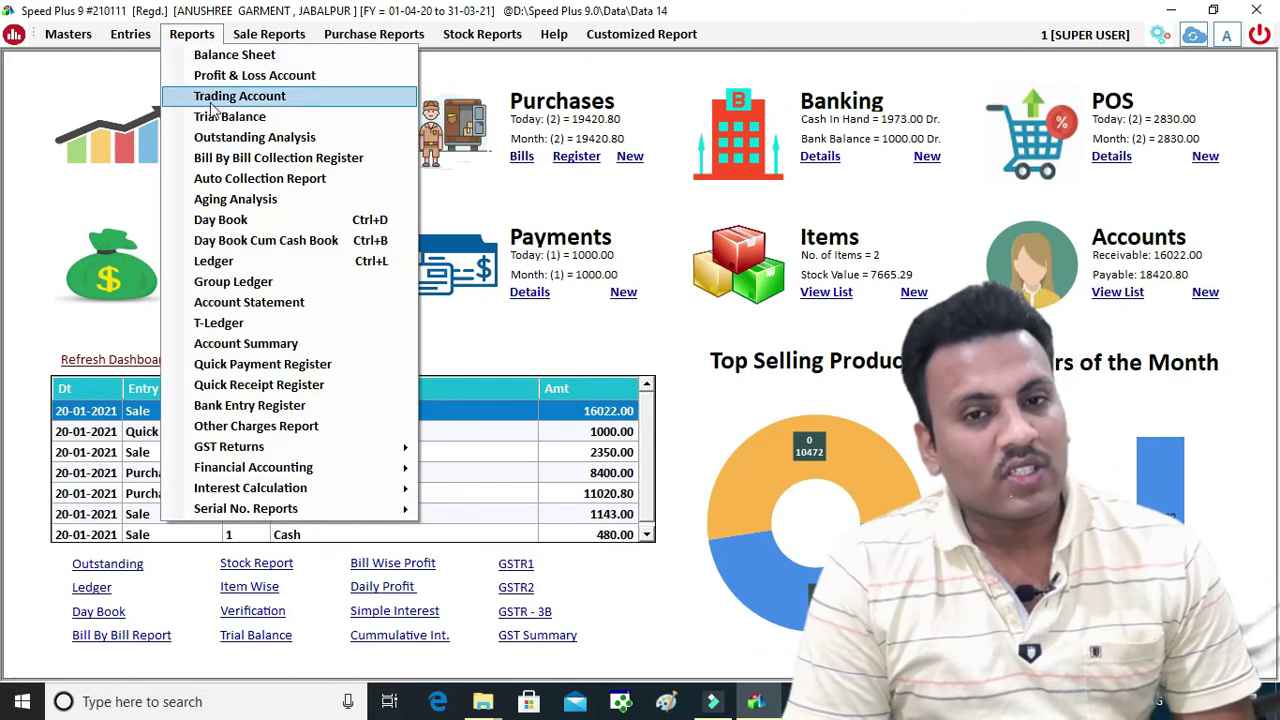
Load receivables as on 20-01-2021 for all parties, preview the 16,022.00 printout, then close the report
{"action": "left_click", "coordinate": [229, 139]}
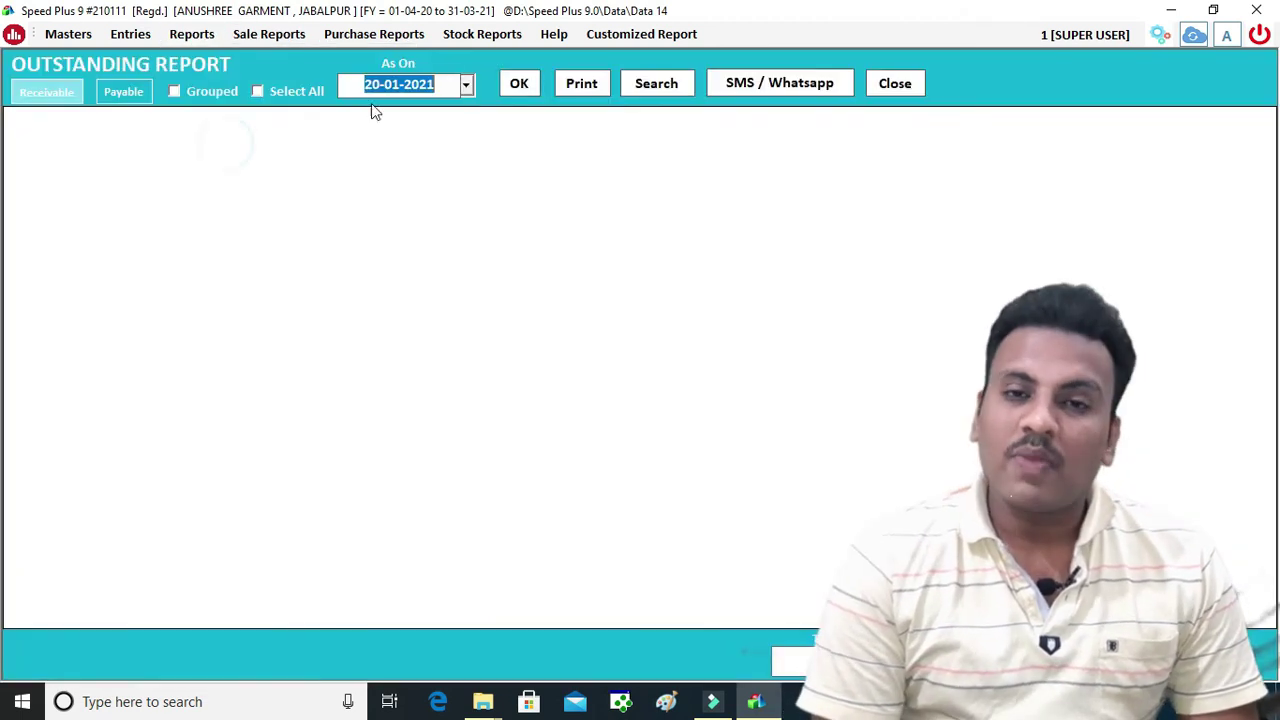
{"action": "left_click", "coordinate": [519, 84]}
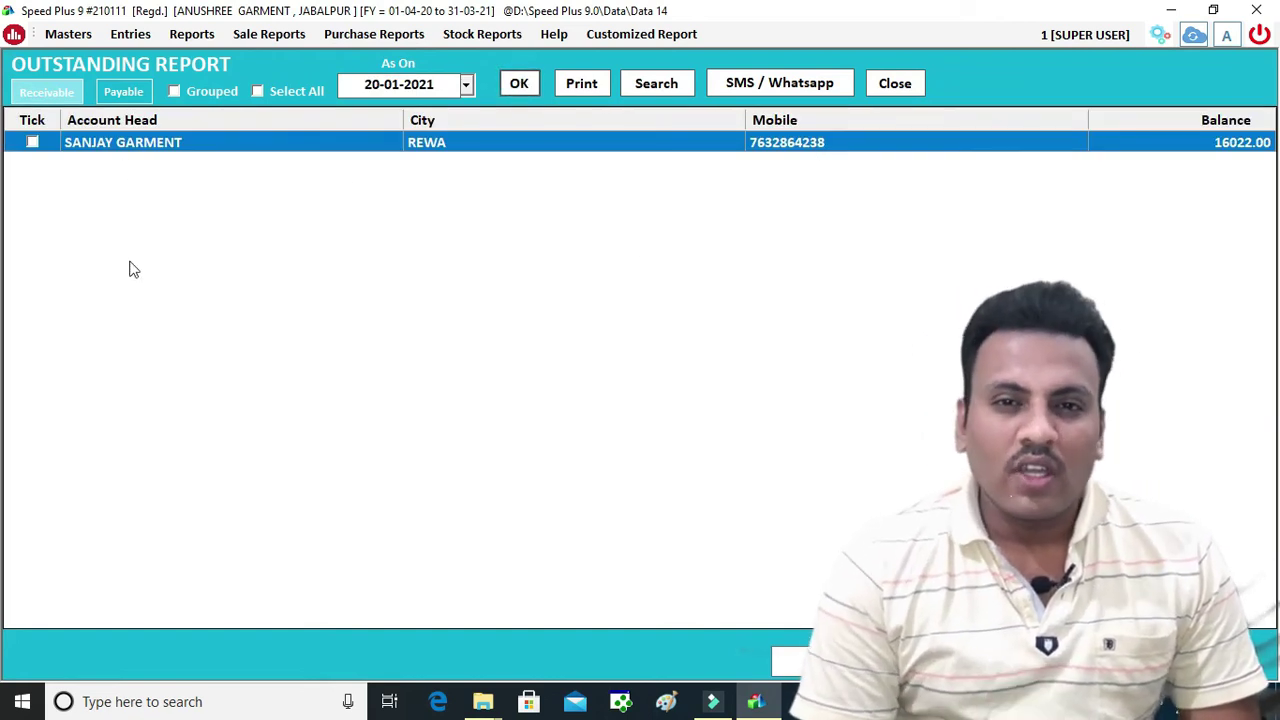
{"action": "left_click", "coordinate": [260, 91]}
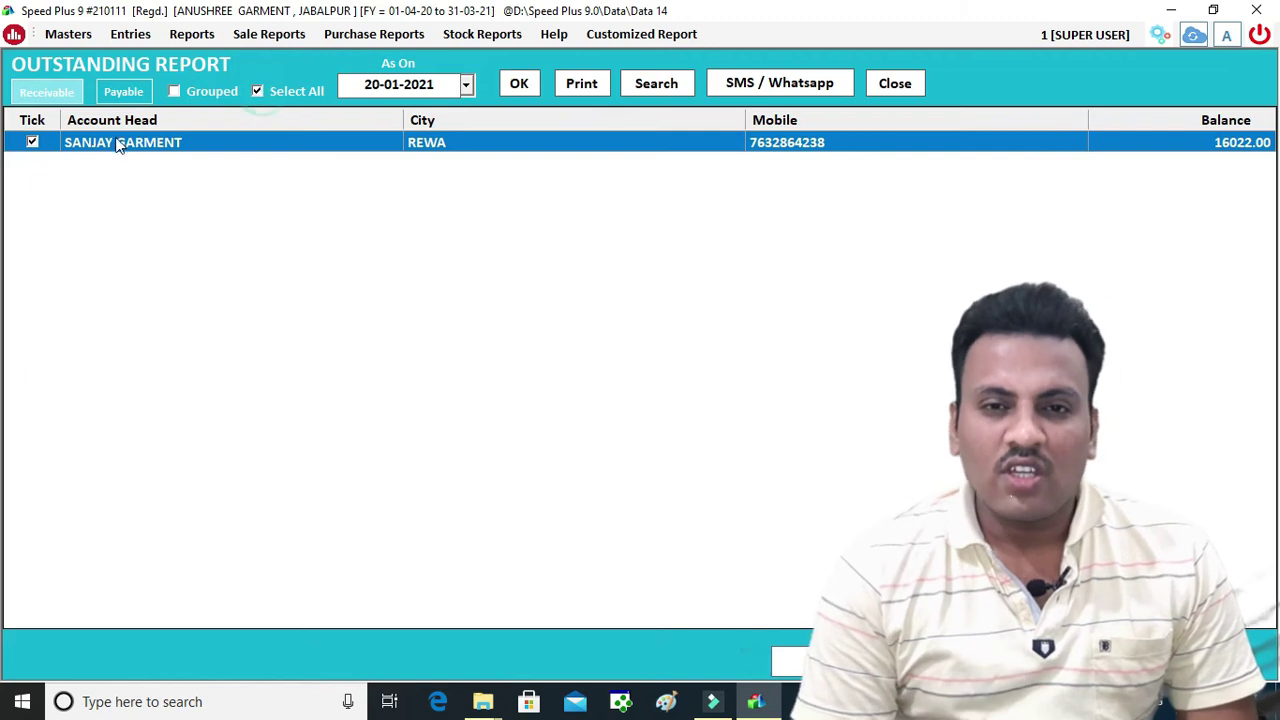
{"action": "left_click", "coordinate": [806, 86]}
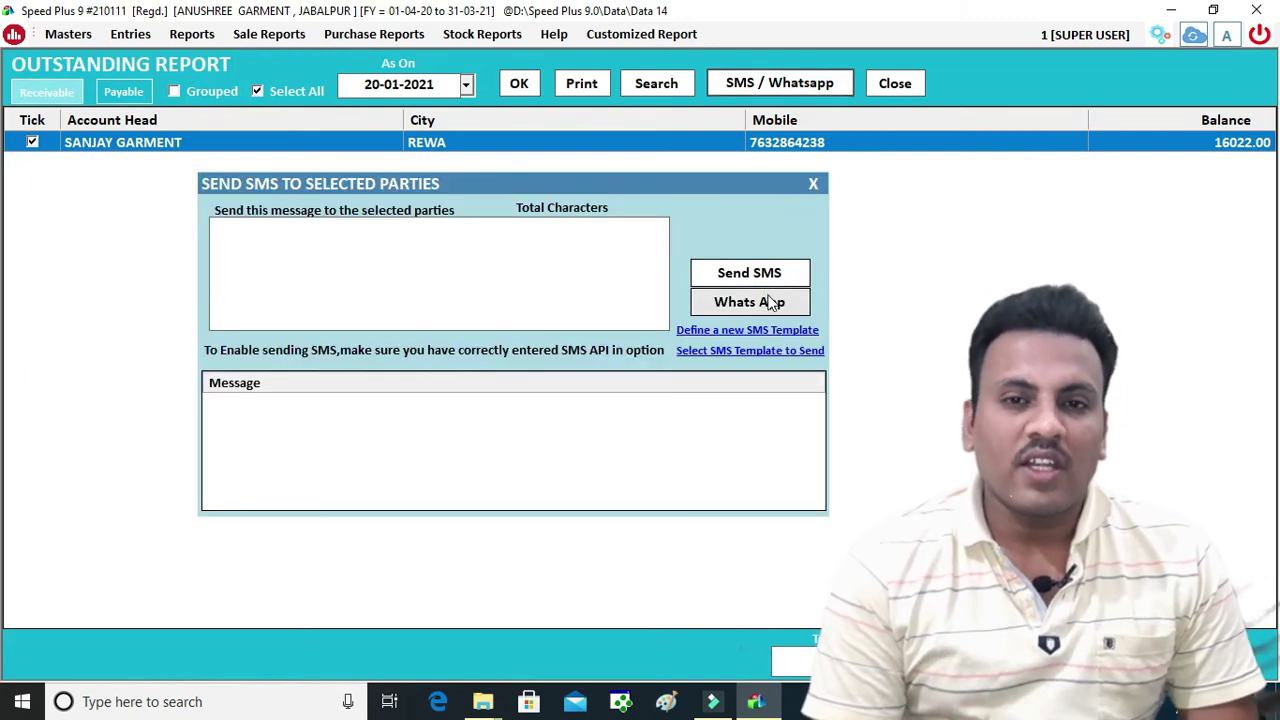
{"action": "left_click", "coordinate": [815, 182]}
{"action": "left_click", "coordinate": [569, 85]}
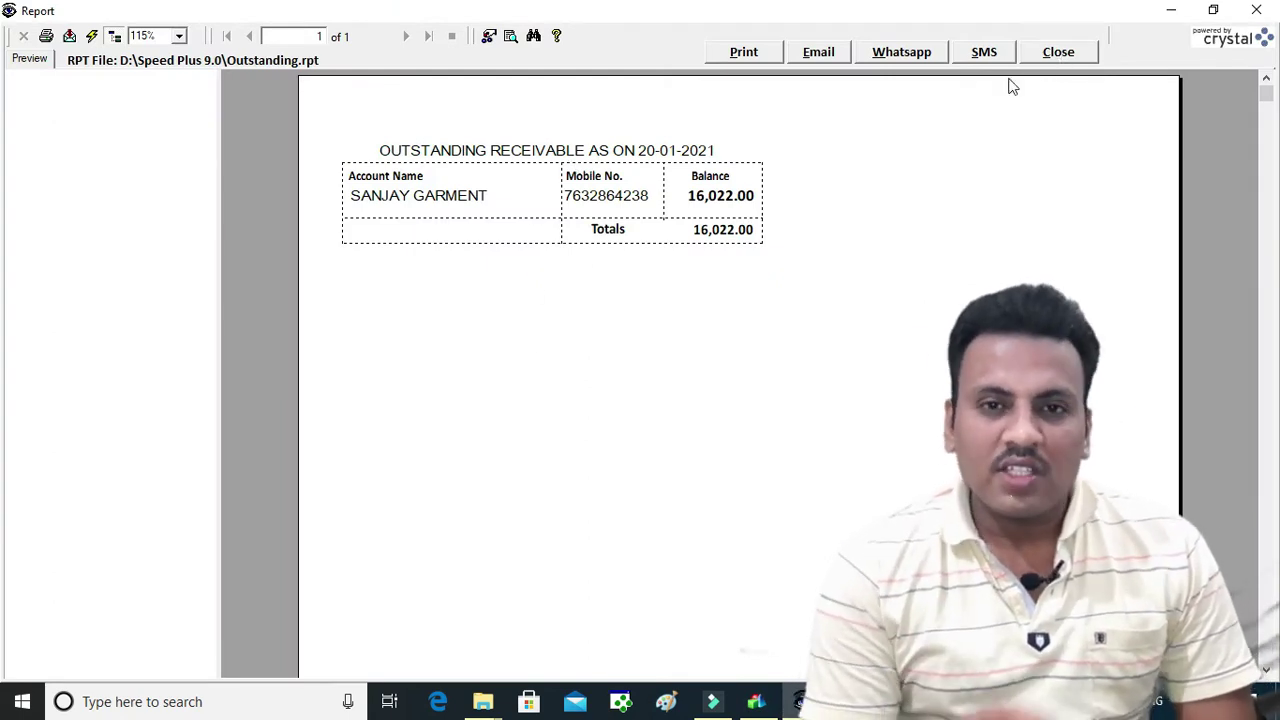
{"action": "left_click", "coordinate": [1067, 55]}
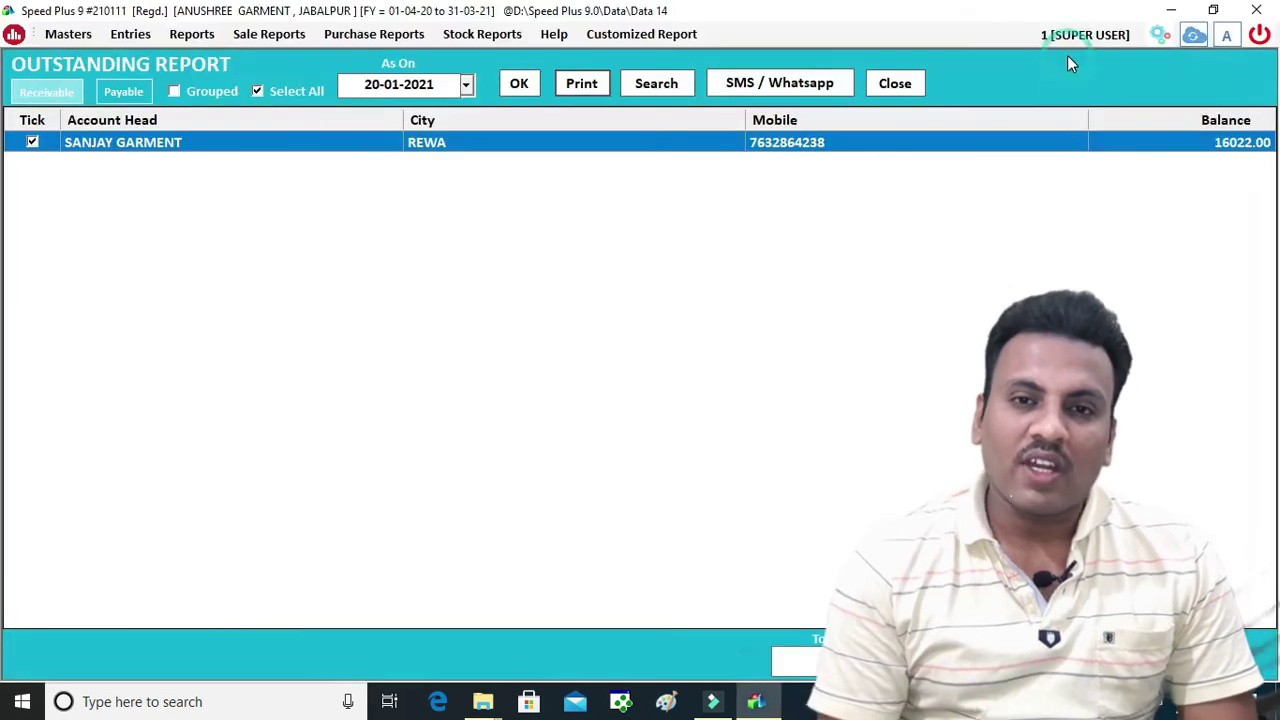
{"action": "left_click", "coordinate": [875, 86]}
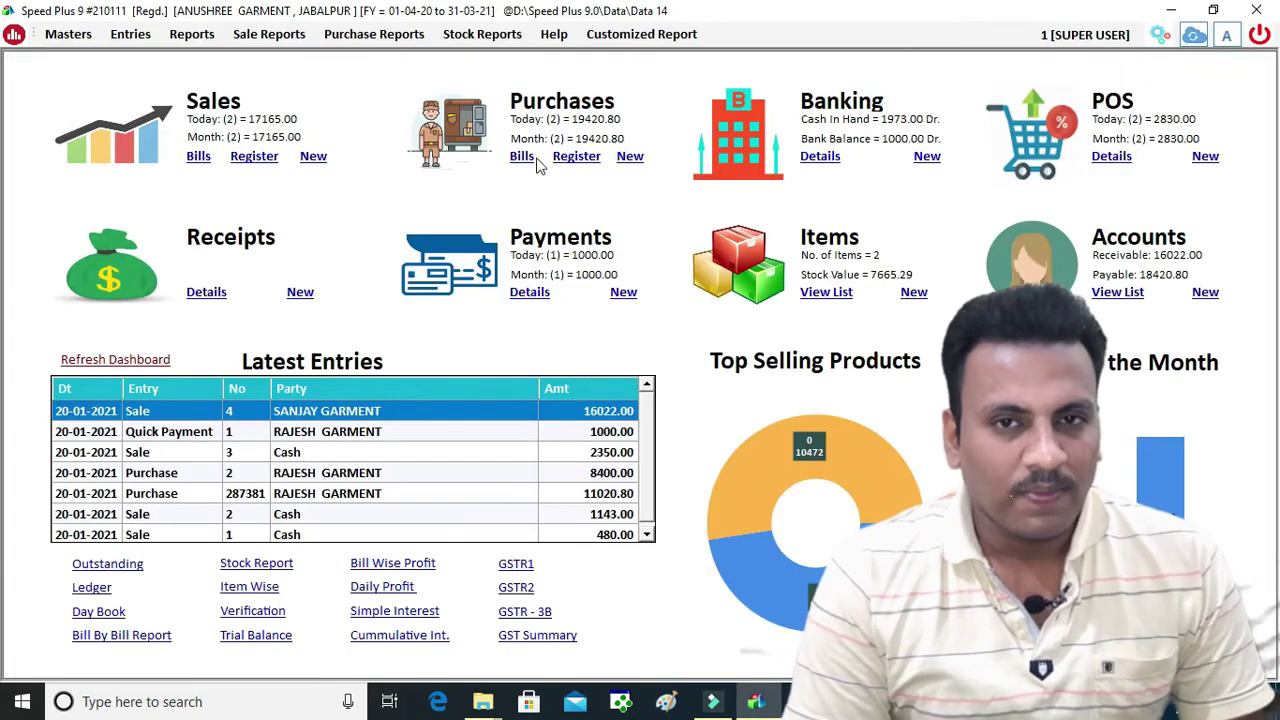
{"action": "left_click", "coordinate": [147, 34]}
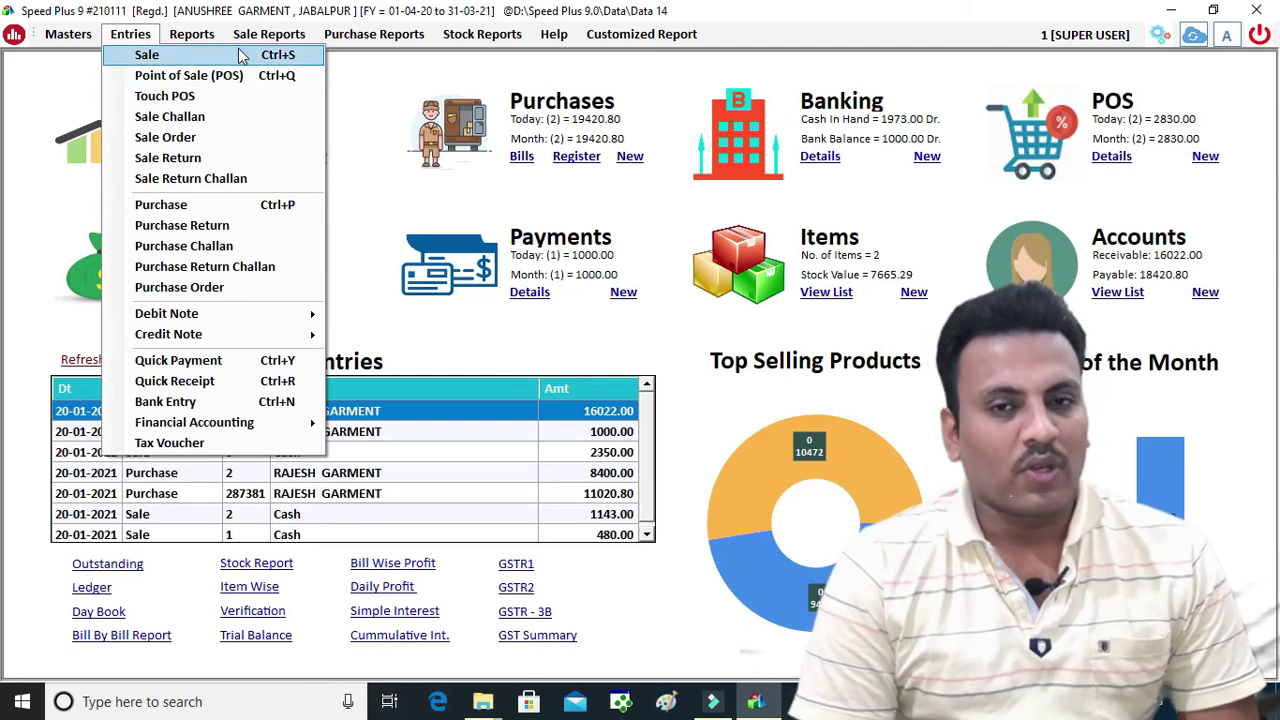
{"action": "mouse_move", "coordinate": [213, 38]}
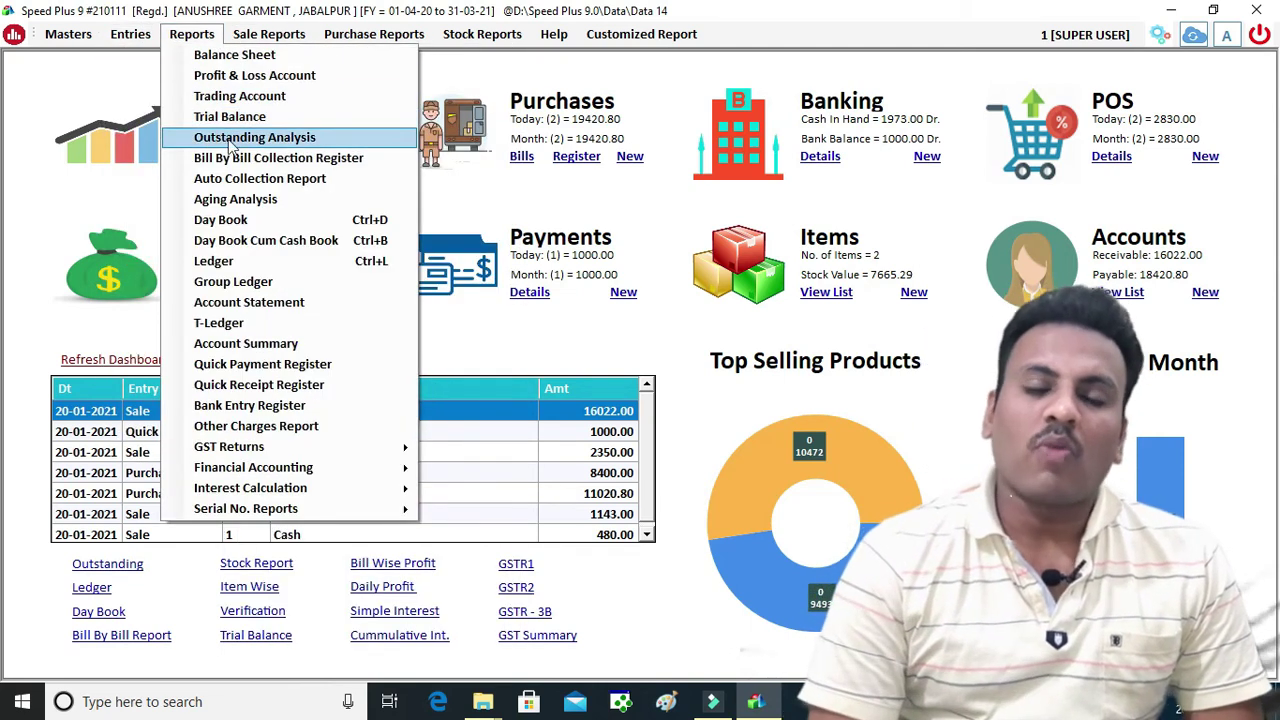
{"action": "left_click", "coordinate": [236, 328]}
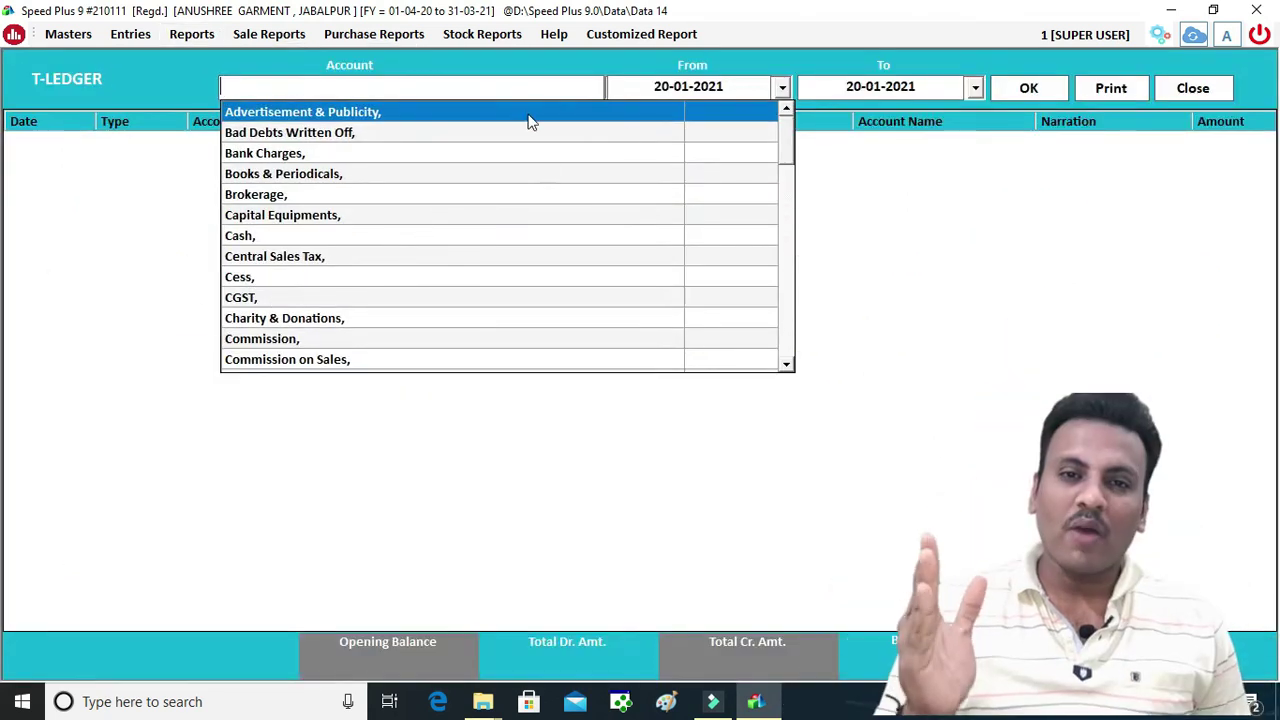
{"action": "type", "text": "S"}
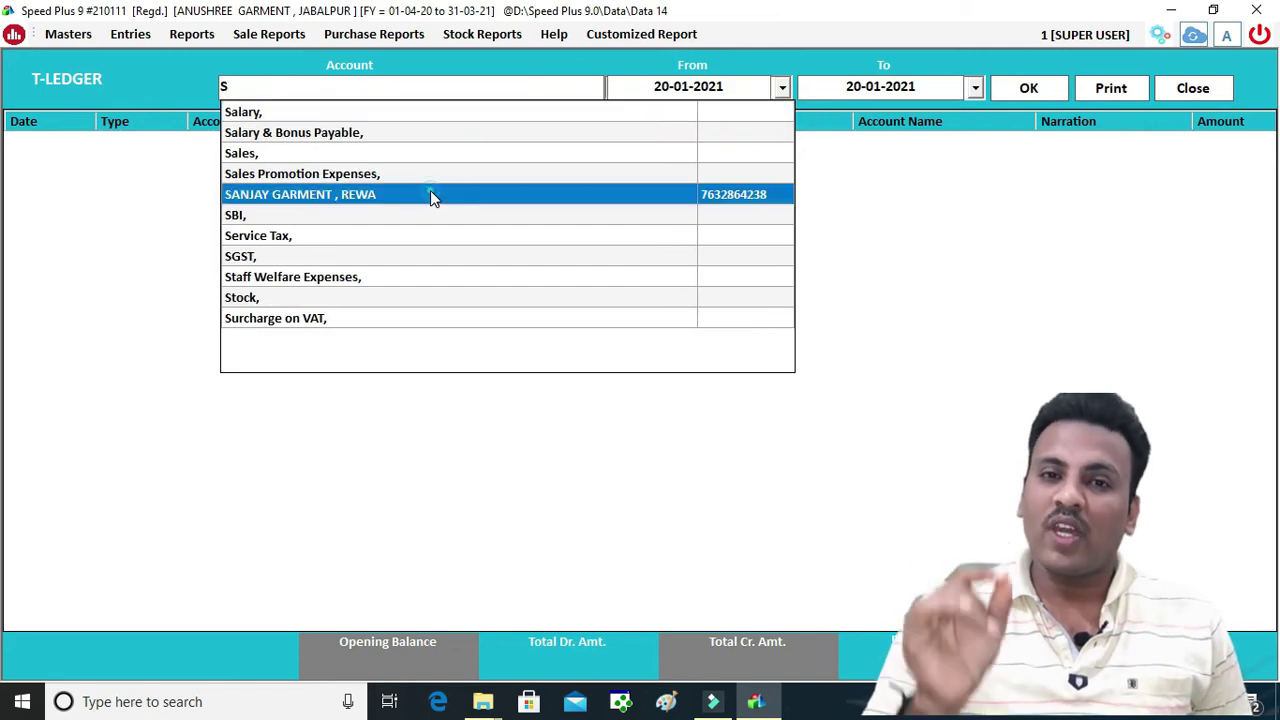
{"action": "left_click", "coordinate": [431, 194]}
{"action": "key", "text": "Return"}
{"action": "key", "text": "Return"}
{"action": "key", "text": "Return"}
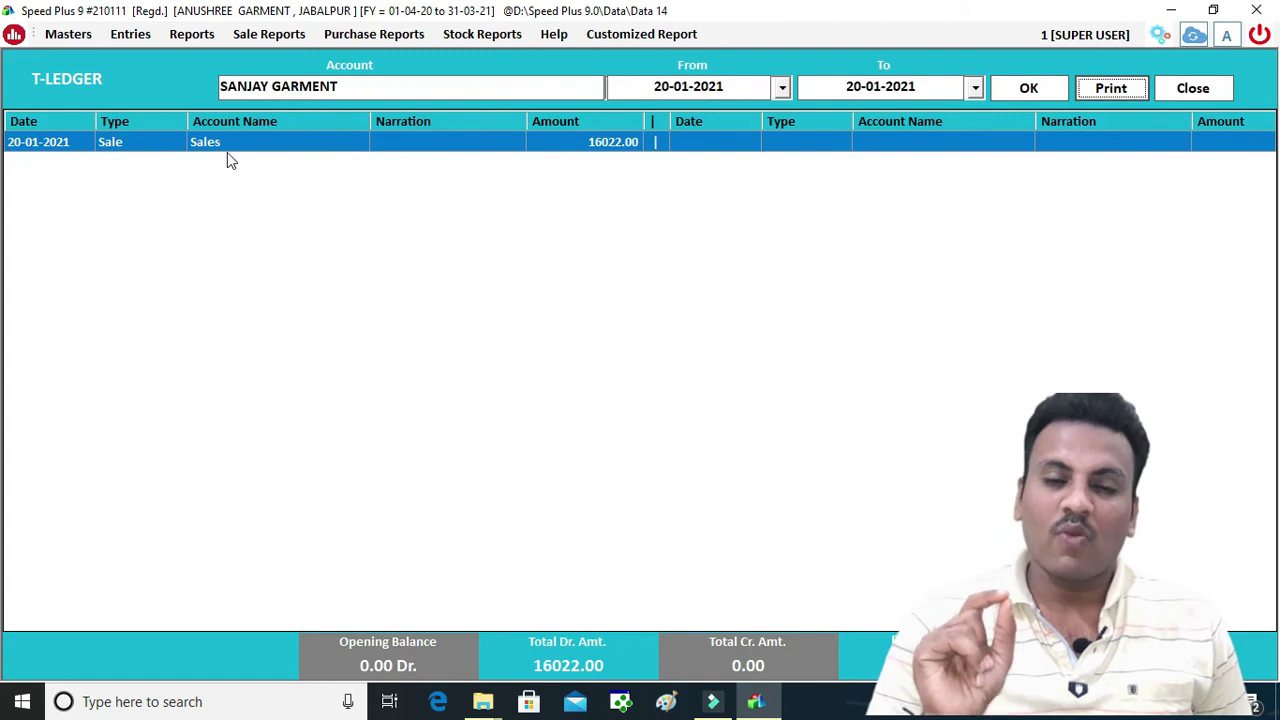
{"action": "key", "text": "Escape"}
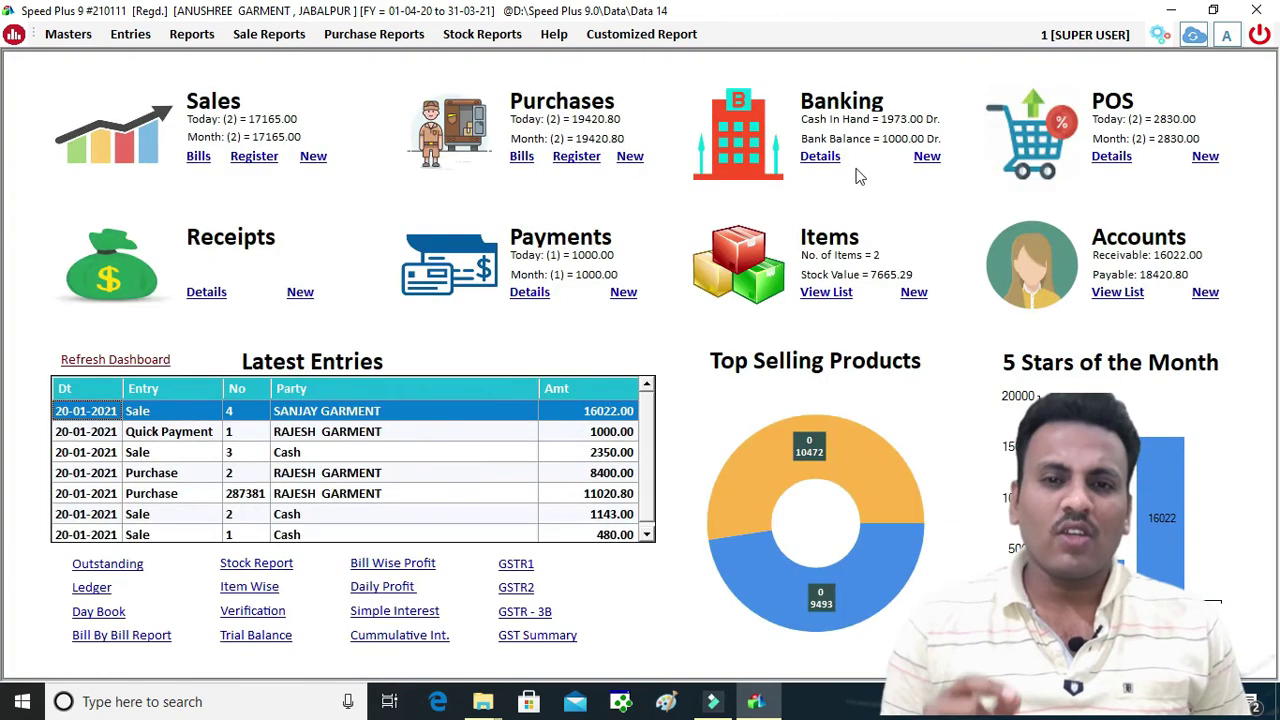
Save quick receipt 1 for 100 cash from SANJAY GARMENT and close the entry window
{"action": "left_click", "coordinate": [300, 291]}
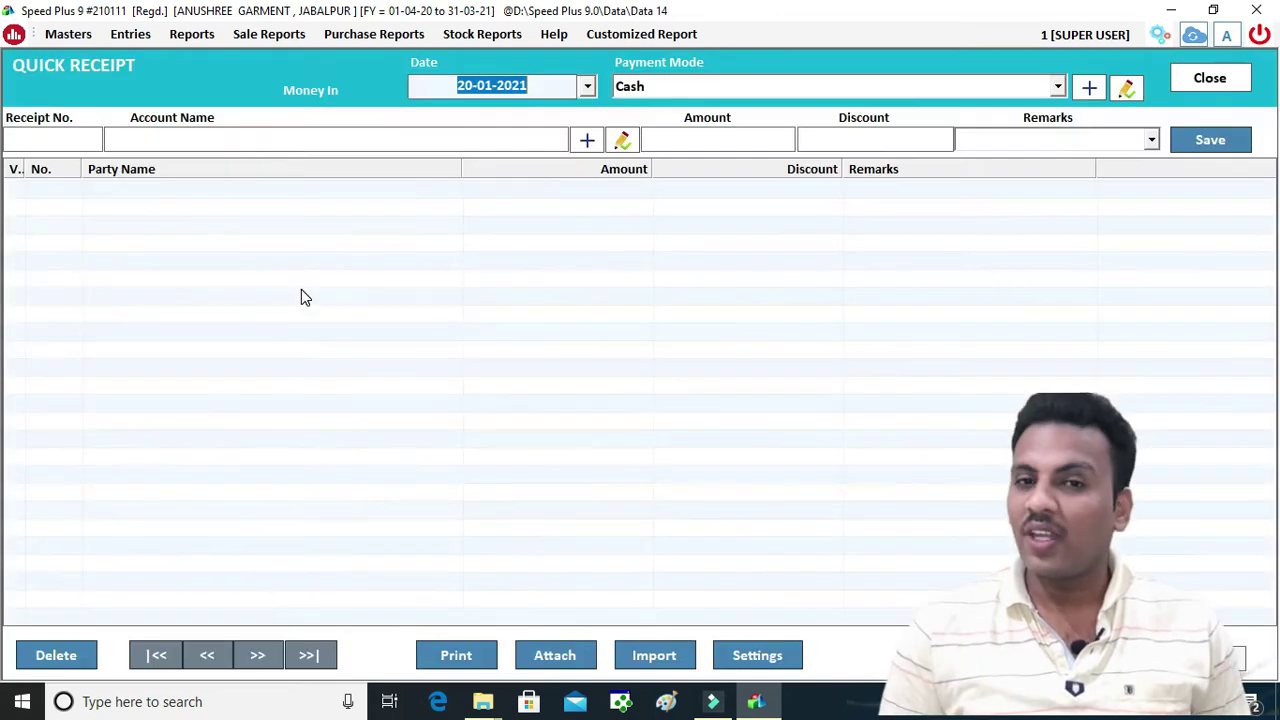
{"action": "key", "text": "Return"}
{"action": "key", "text": "Return"}
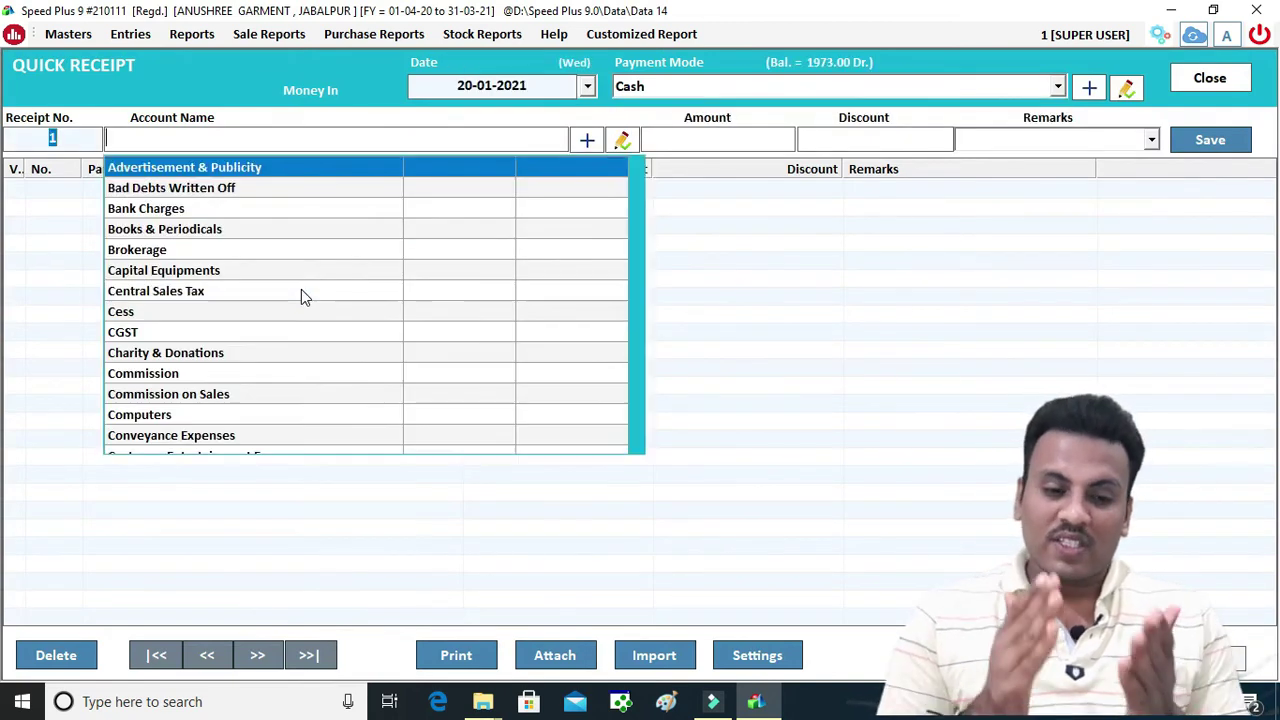
{"action": "type", "text": "SAN"}
{"action": "key", "text": "Return"}
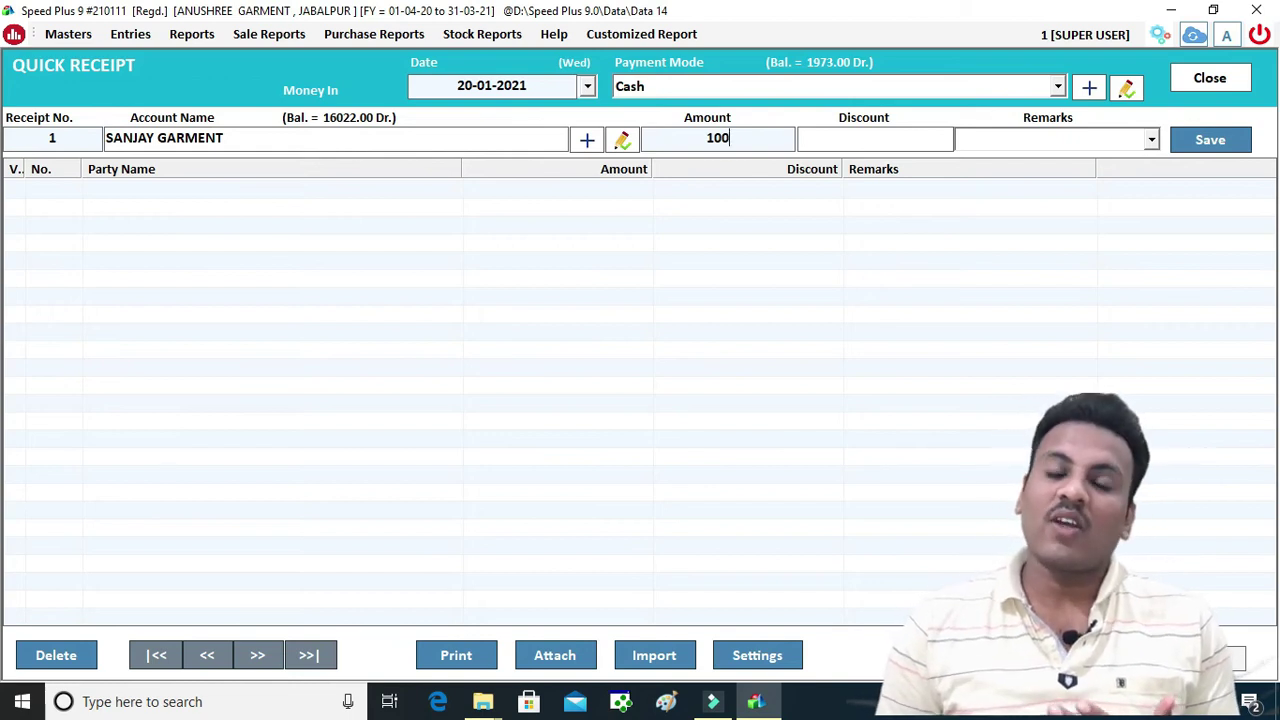
{"action": "key", "text": "Return"}
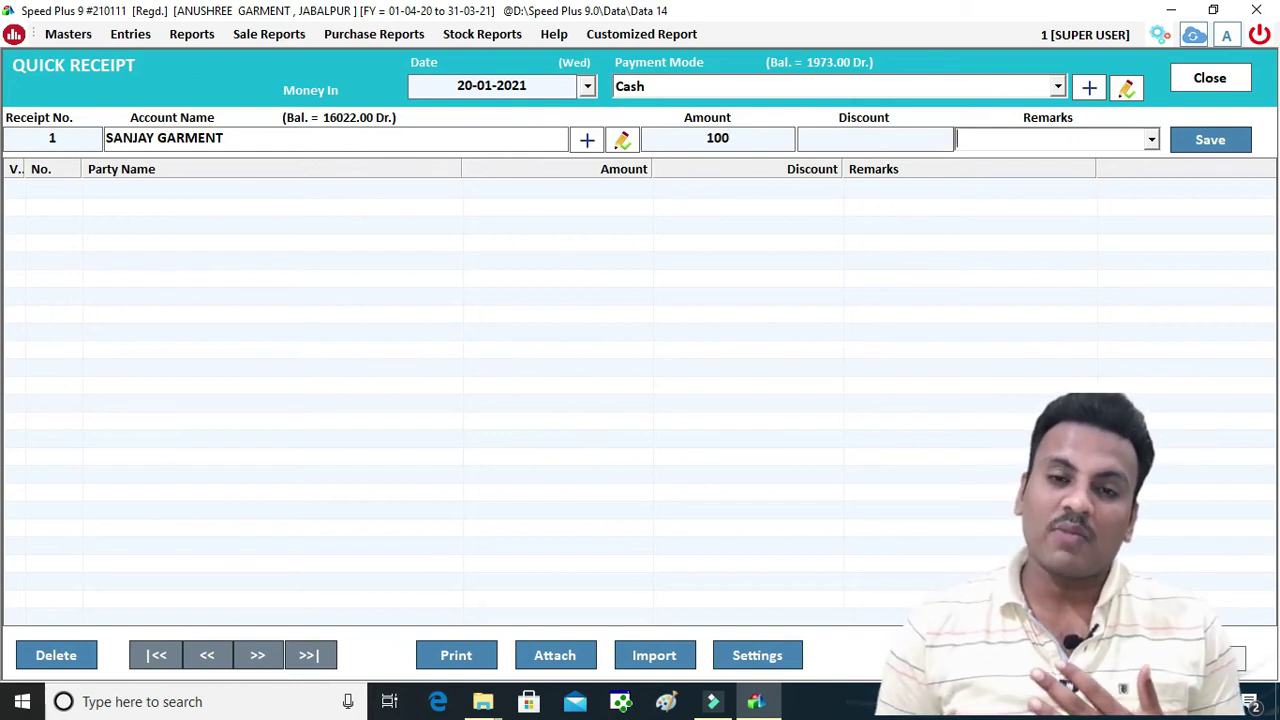
{"action": "key", "text": "Return"}
{"action": "key", "text": "Return"}
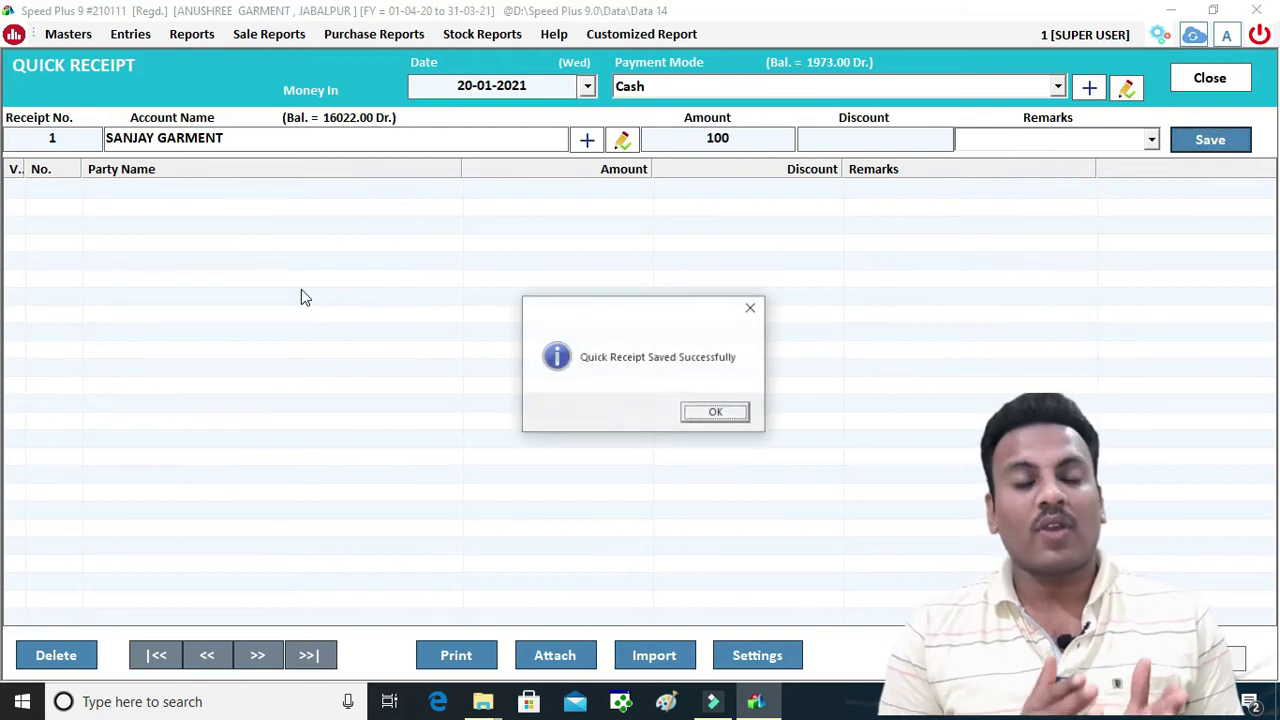
{"action": "key", "text": "Return"}
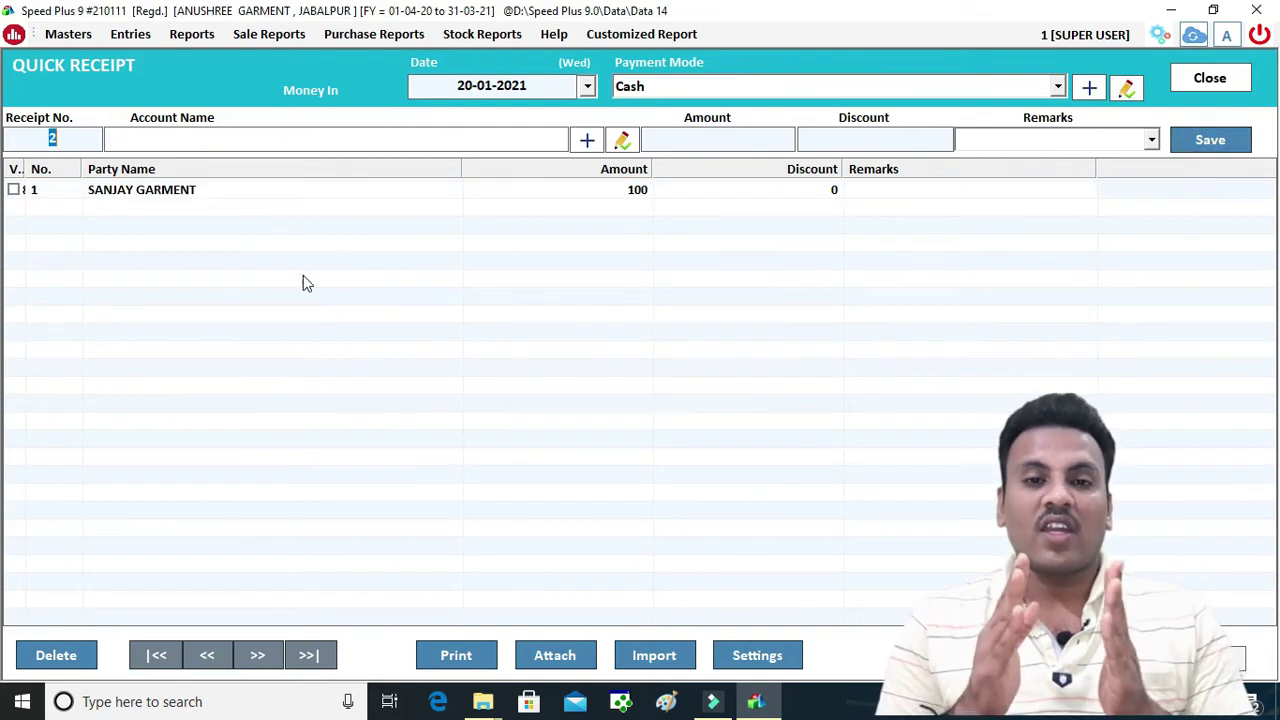
{"action": "left_click", "coordinate": [1178, 85]}
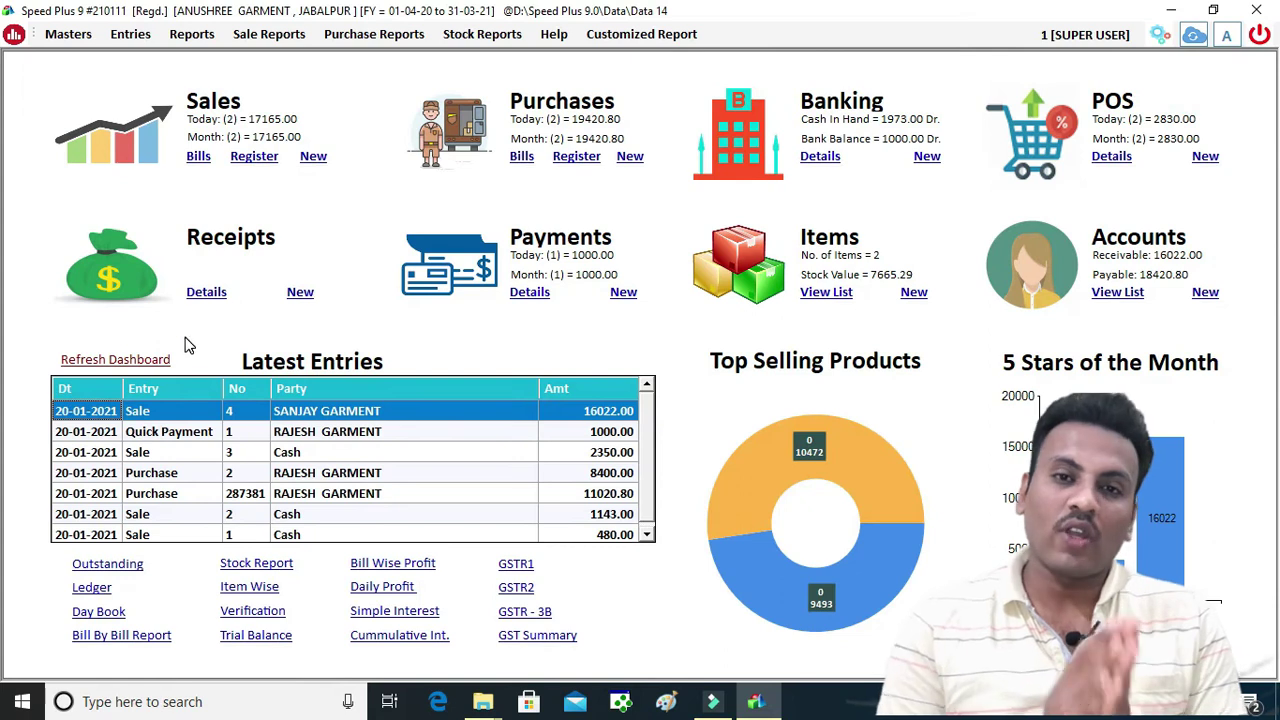
Refresh the dashboard to show the 100.00 receipt and open the T-Ledger report
{"action": "left_click", "coordinate": [124, 361]}
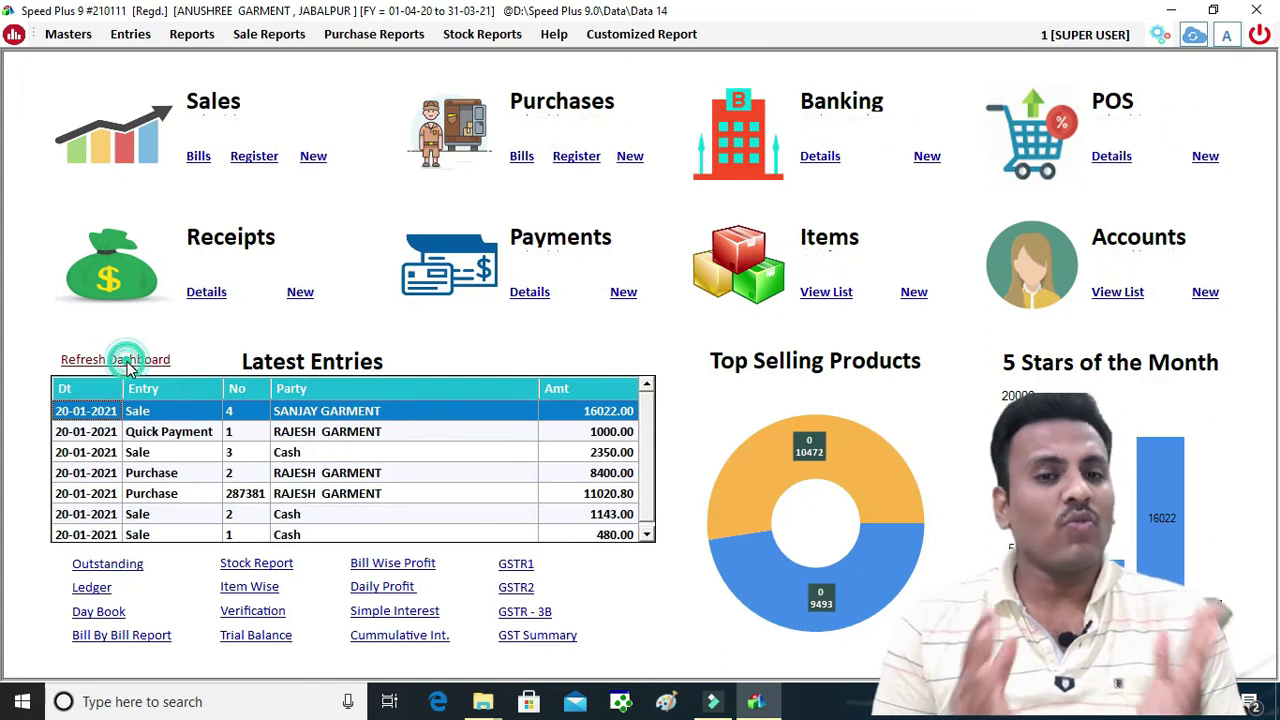
{"action": "left_click", "coordinate": [195, 40]}
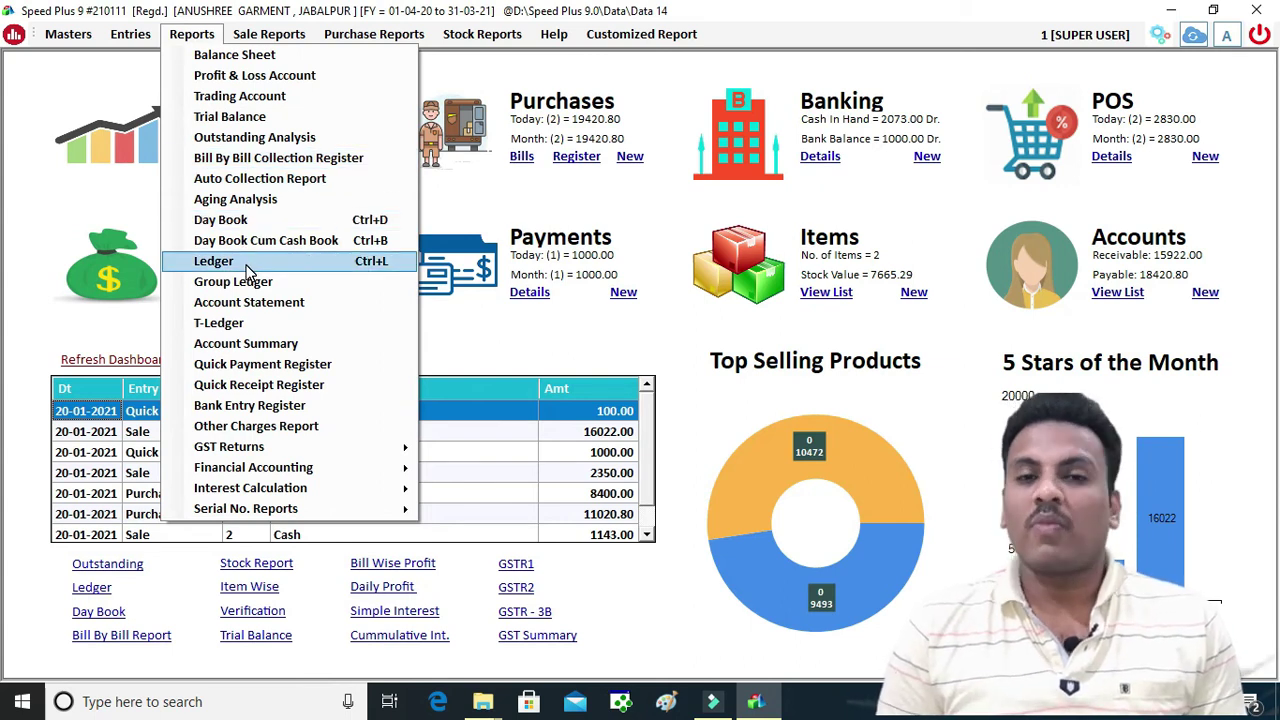
{"action": "left_click", "coordinate": [236, 323]}
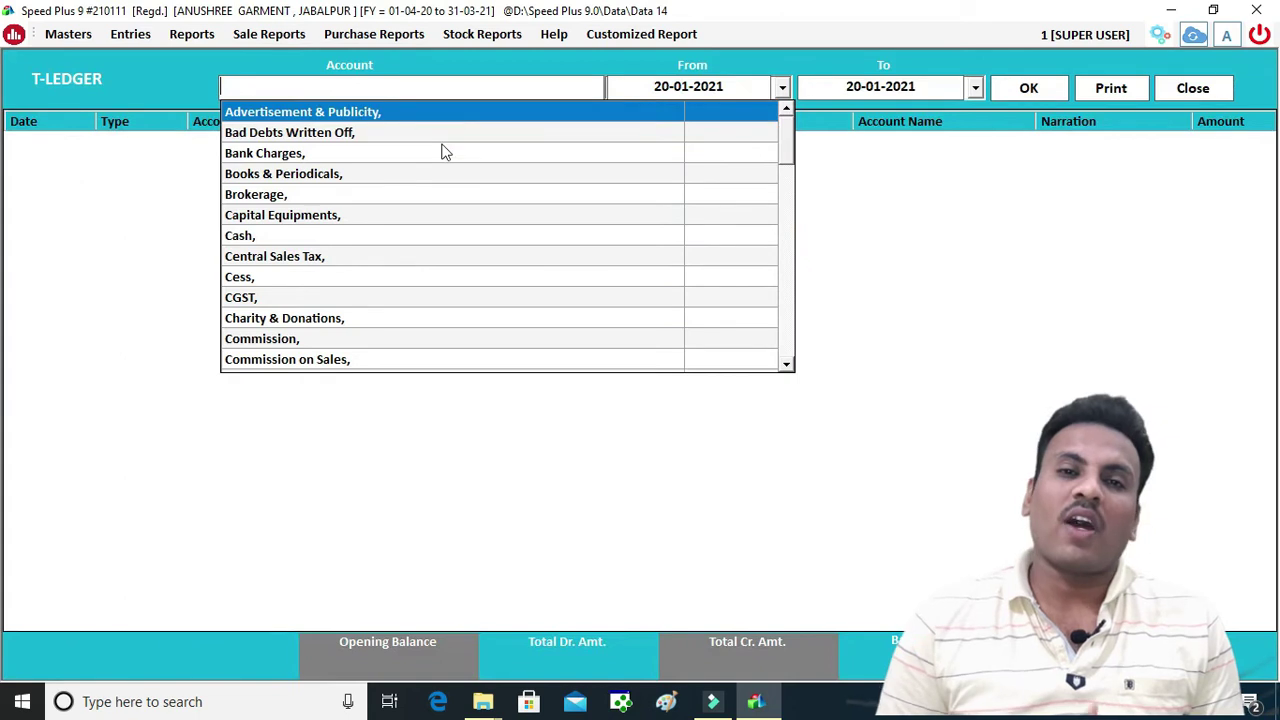
Load SANJAY GARMENT's T-ledger with the 16022.00 debit and 100.00 cash receipt, then close it
{"action": "type", "text": "SANJ"}
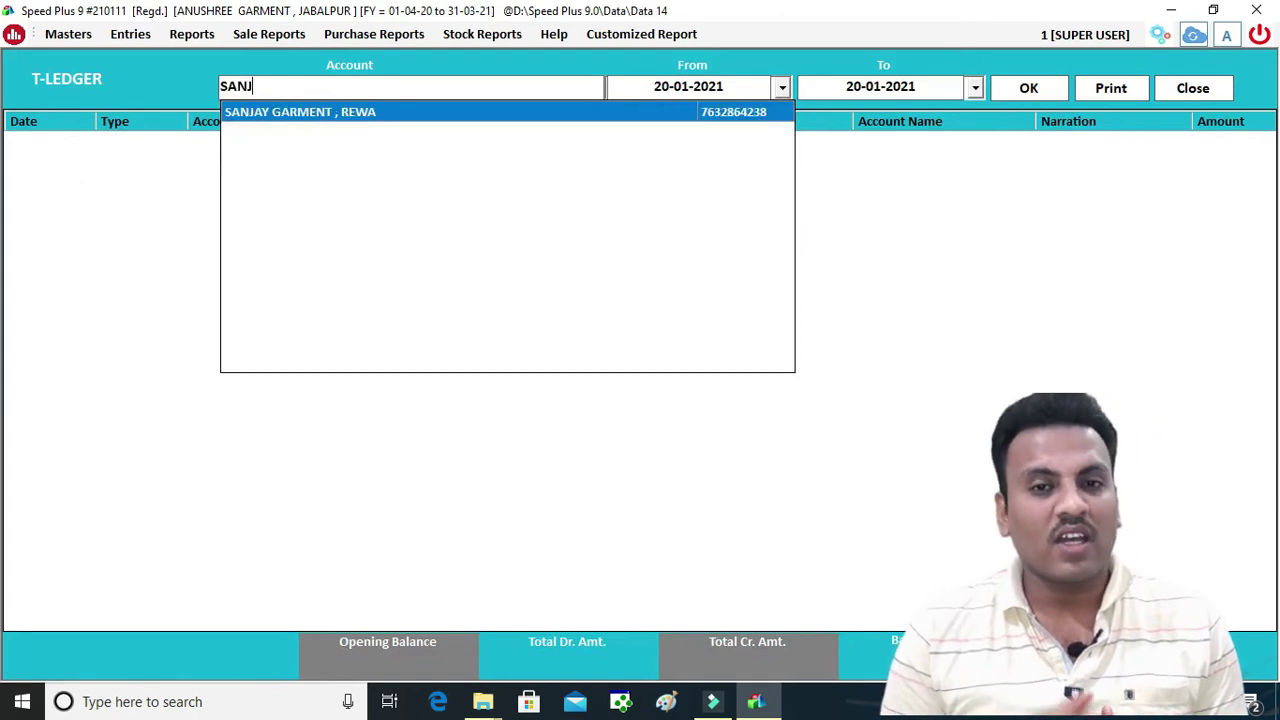
{"action": "key", "text": "Return"}
{"action": "key", "text": "Return"}
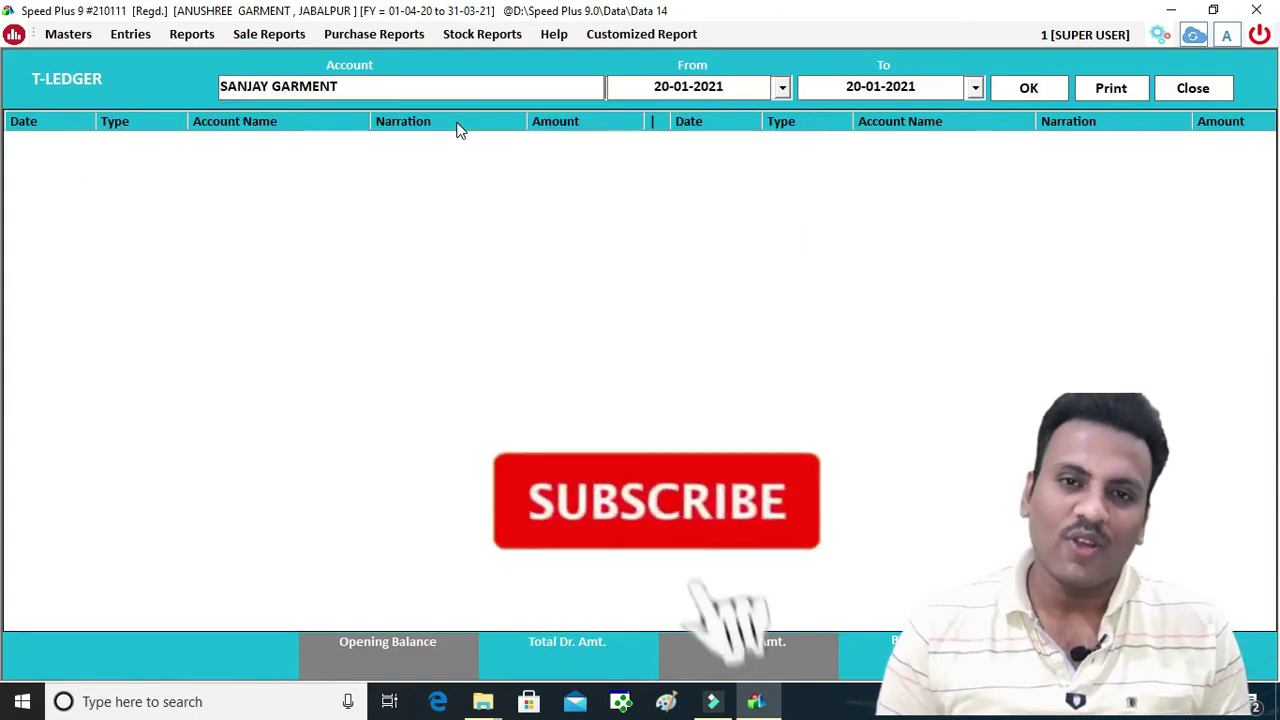
{"action": "key", "text": "Return"}
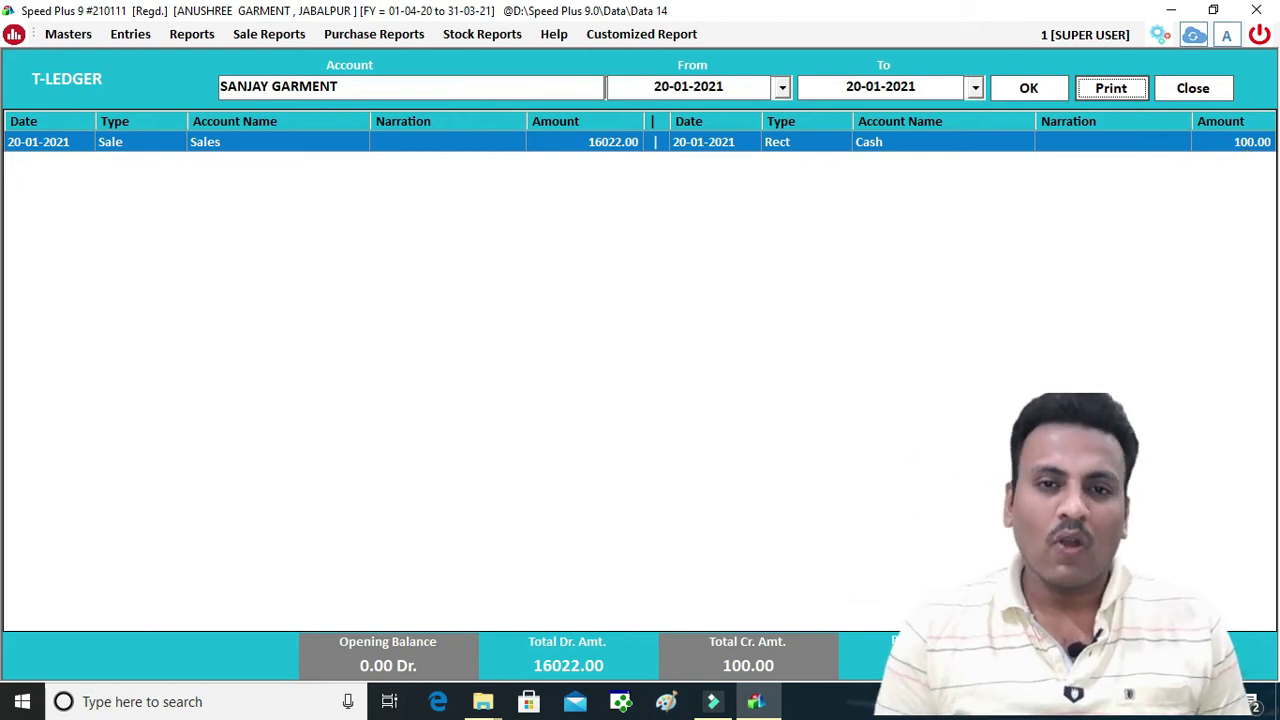
{"action": "left_click", "coordinate": [1221, 92]}
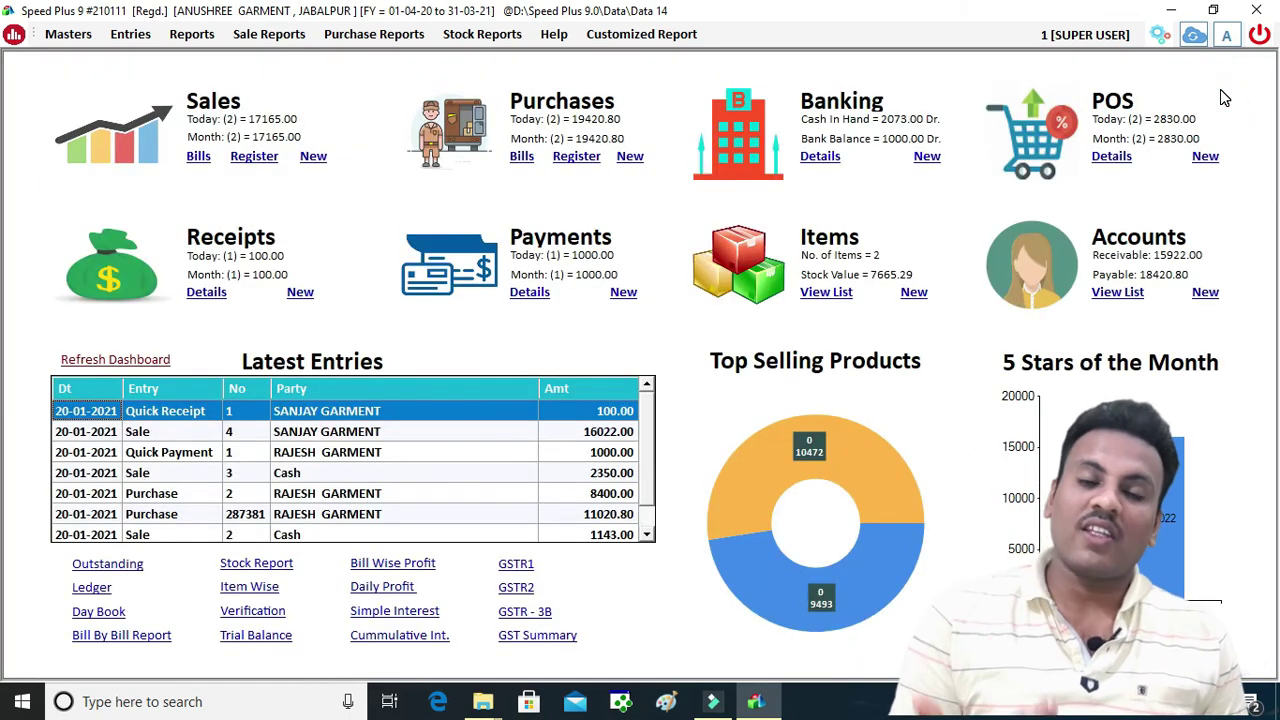
{"action": "left_click", "coordinate": [191, 34]}
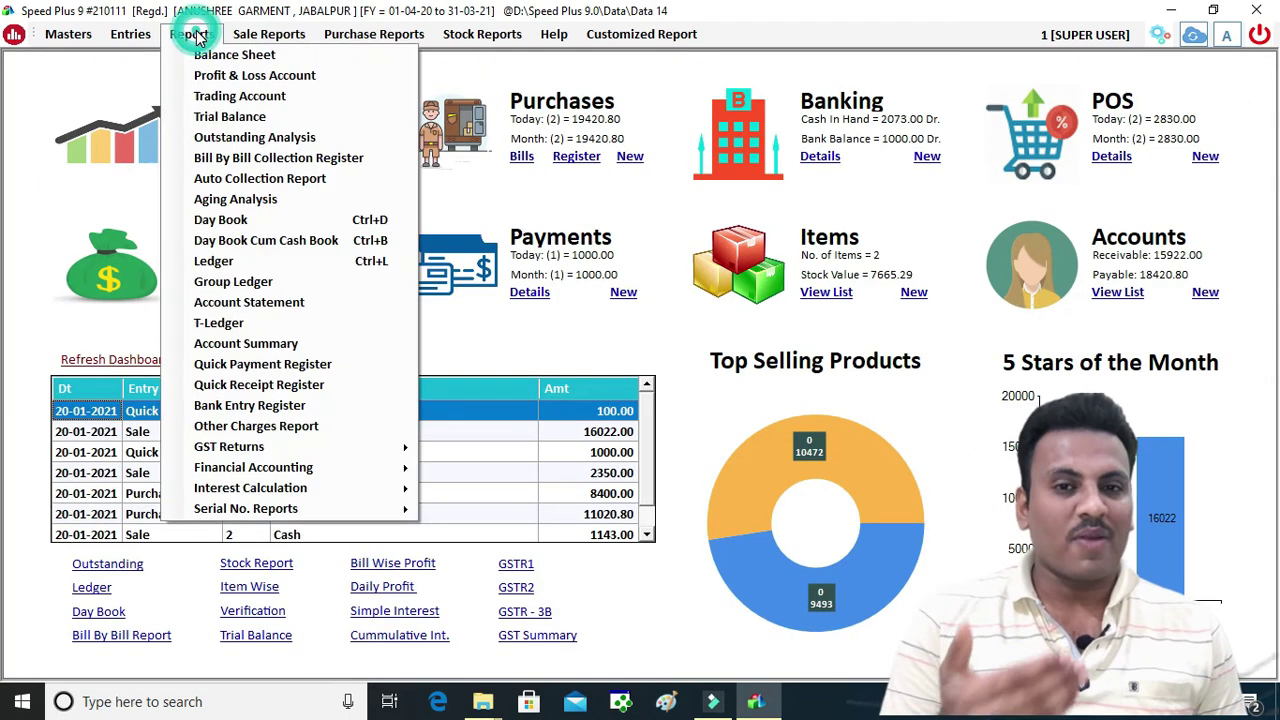
{"action": "left_click", "coordinate": [232, 306]}
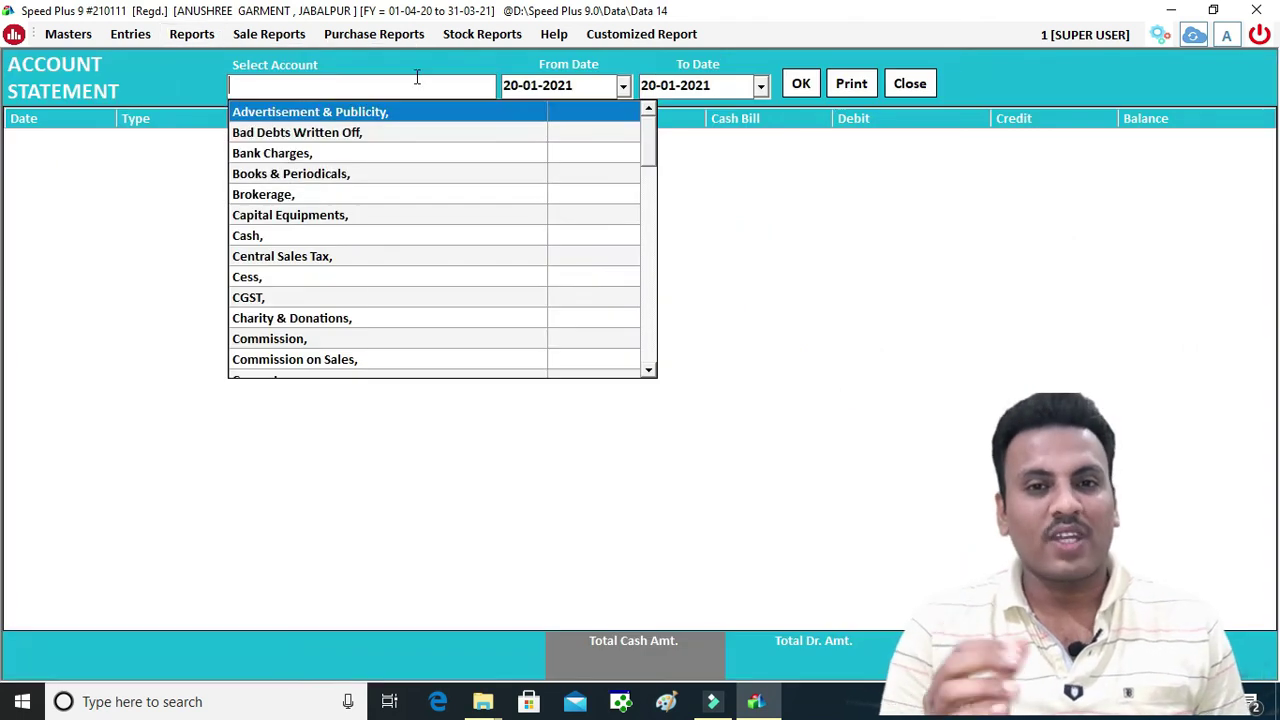
{"action": "type", "text": "SANJ"}
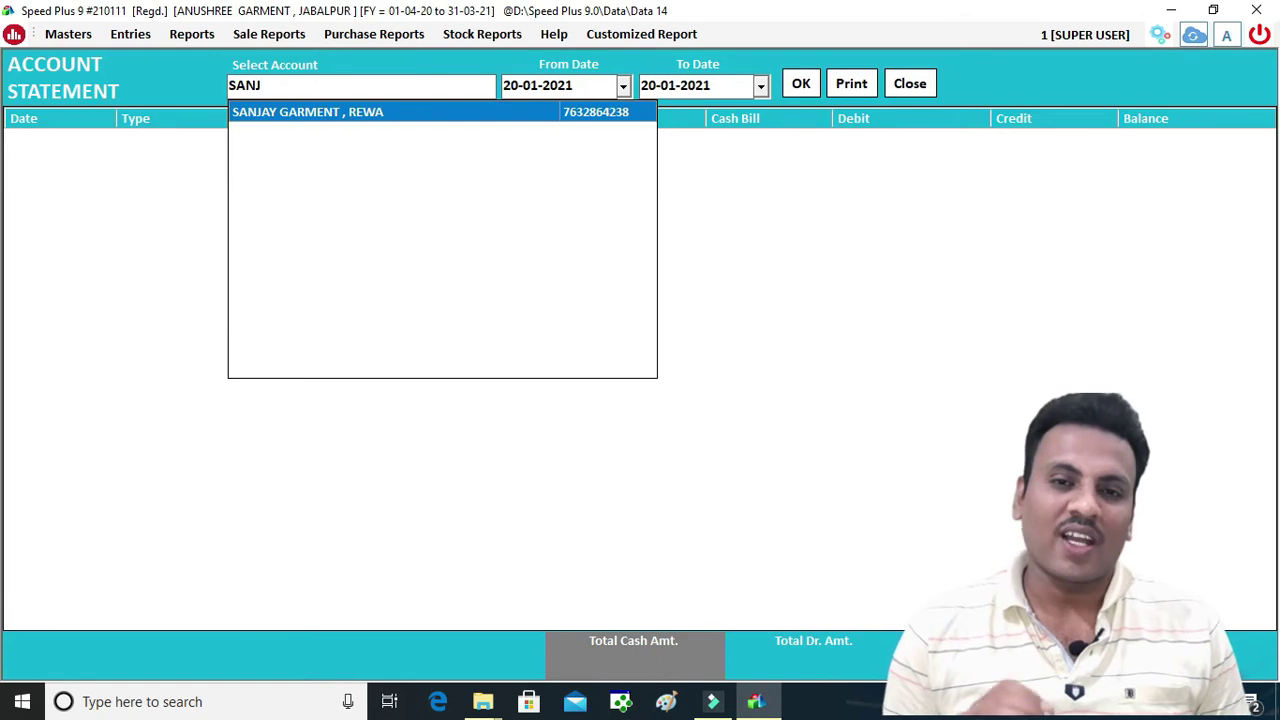
{"action": "key", "text": "Return"}
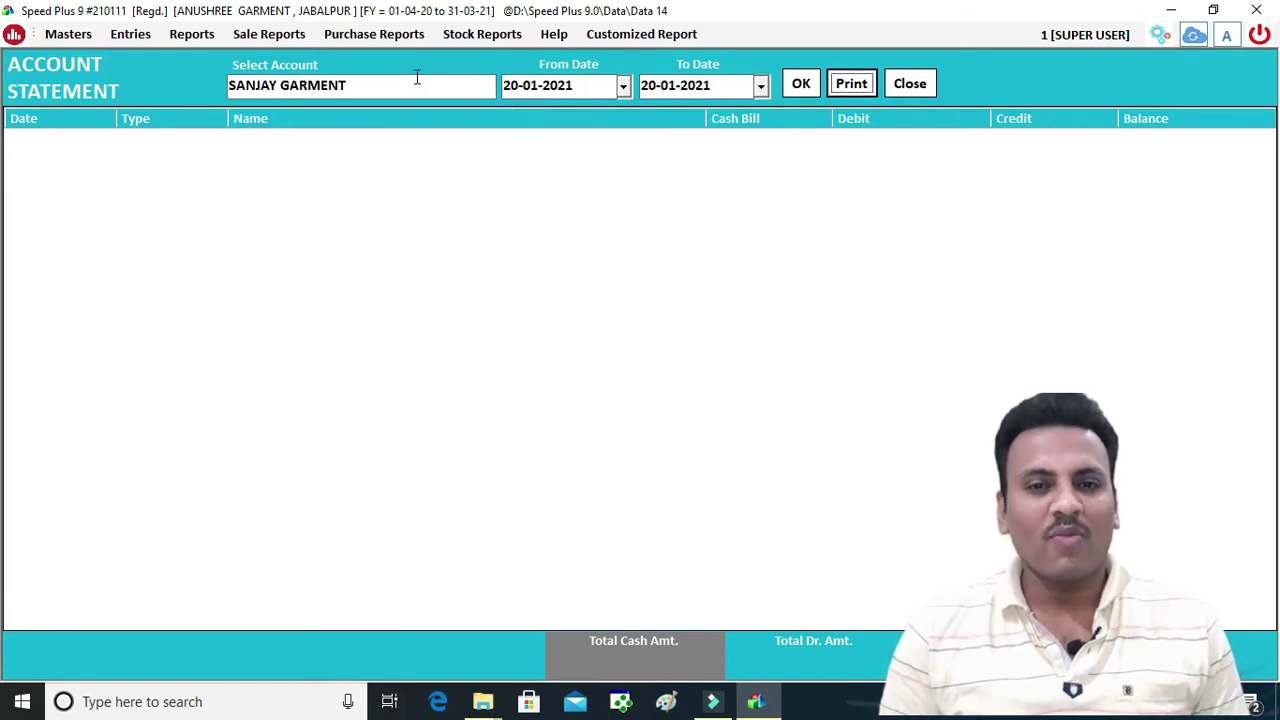
{"action": "left_click", "coordinate": [801, 85]}
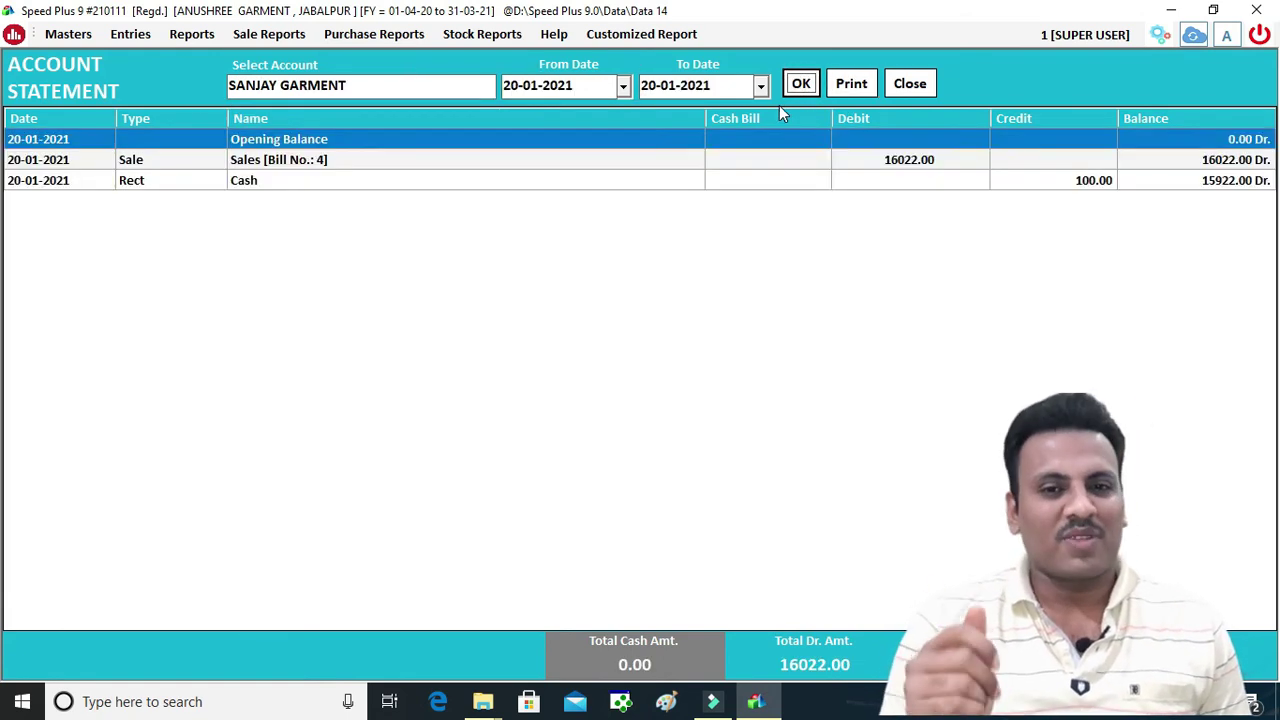
{"action": "left_click", "coordinate": [849, 86]}
{"action": "left_click", "coordinate": [660, 412]}
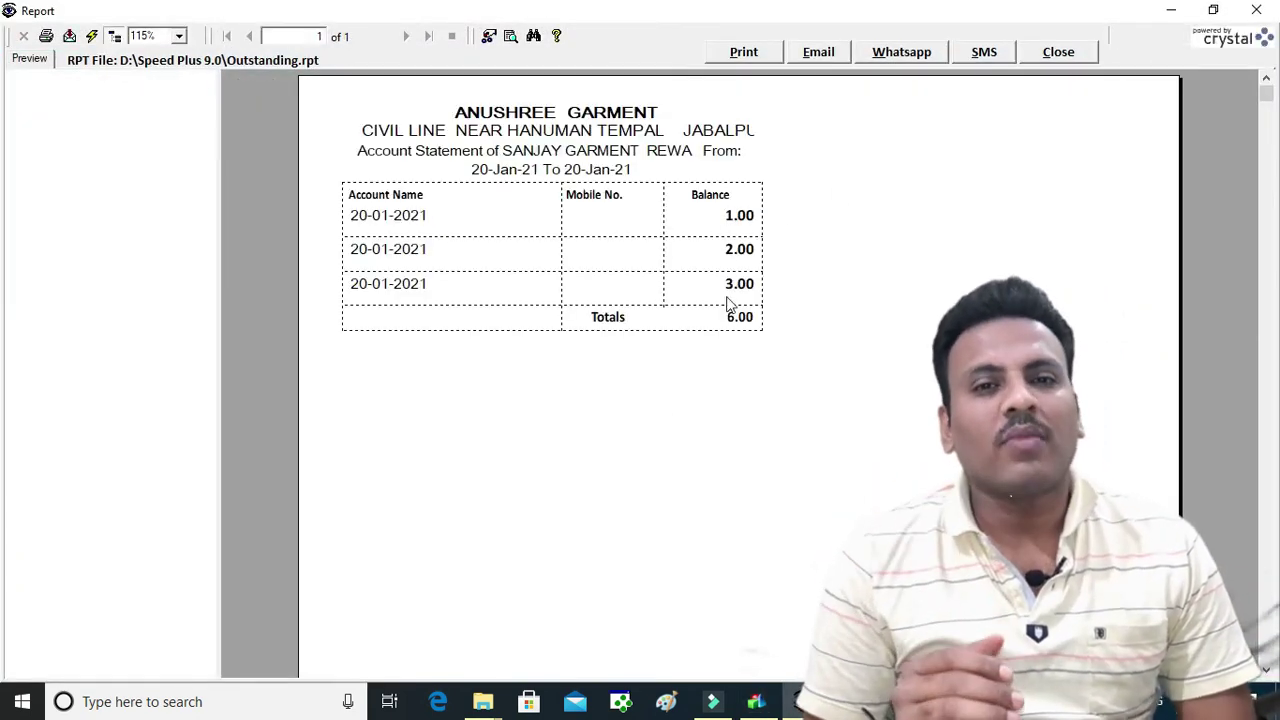
{"action": "left_click", "coordinate": [1057, 53]}
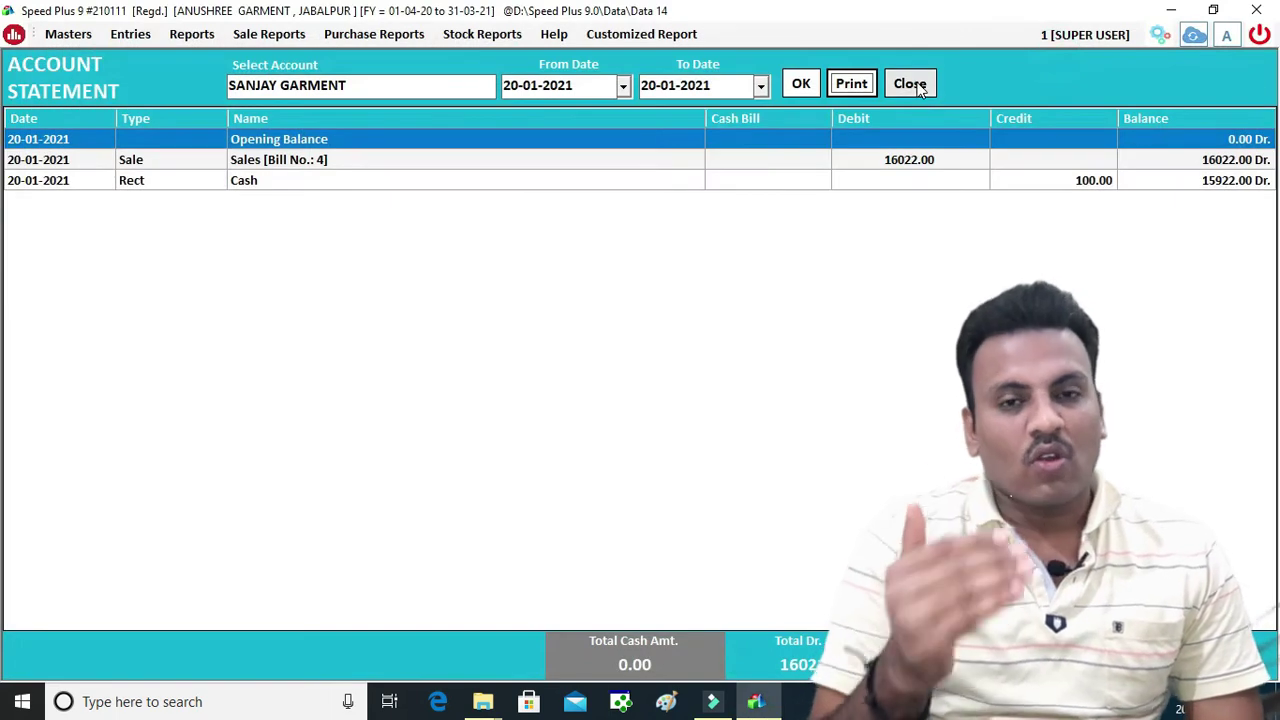
{"action": "left_click", "coordinate": [909, 83]}
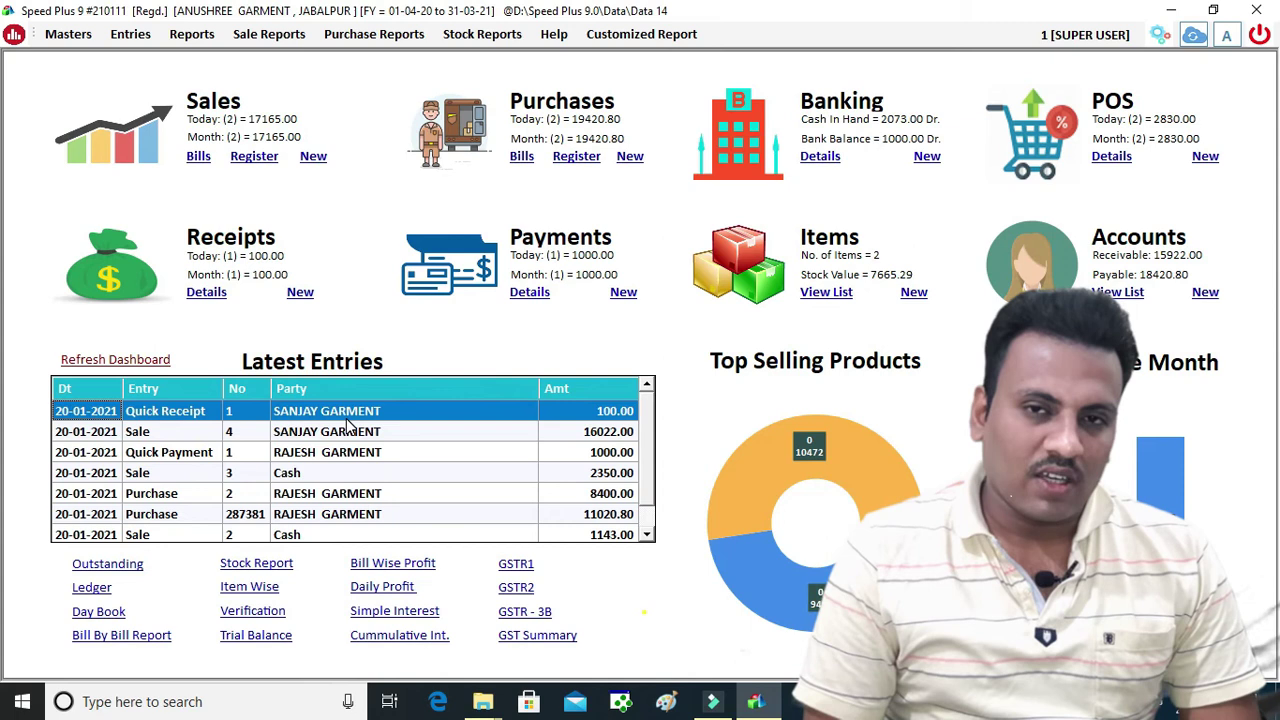
Load the GSTR-1 B2B invoices report, review the rows, and close the list
{"action": "left_click", "coordinate": [515, 580]}
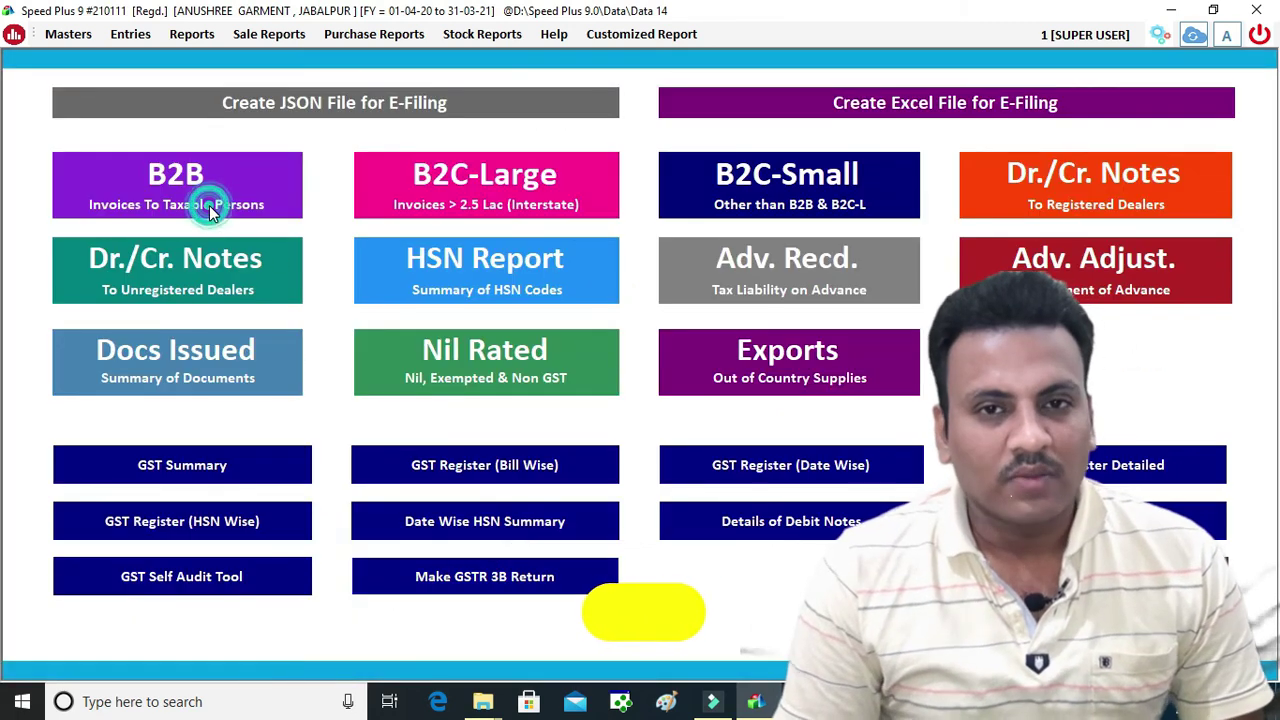
{"action": "left_click", "coordinate": [209, 205]}
{"action": "left_click", "coordinate": [794, 86]}
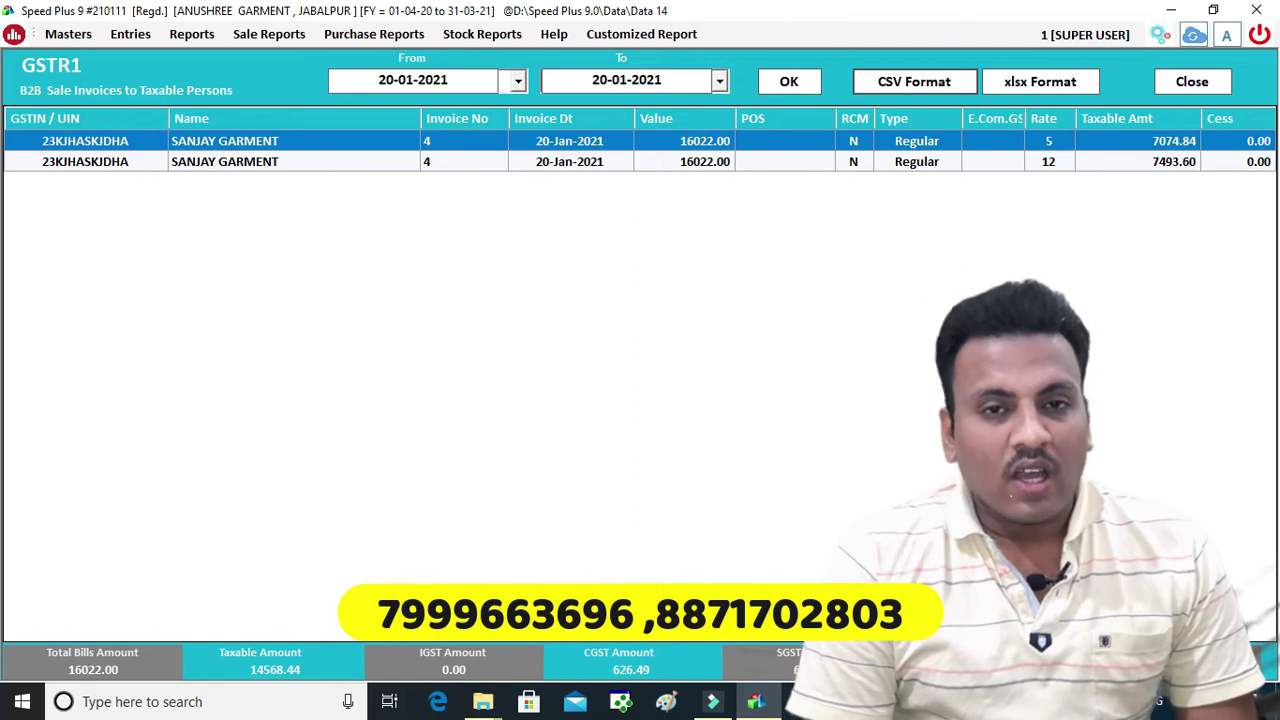
{"action": "left_click", "coordinate": [1192, 81]}
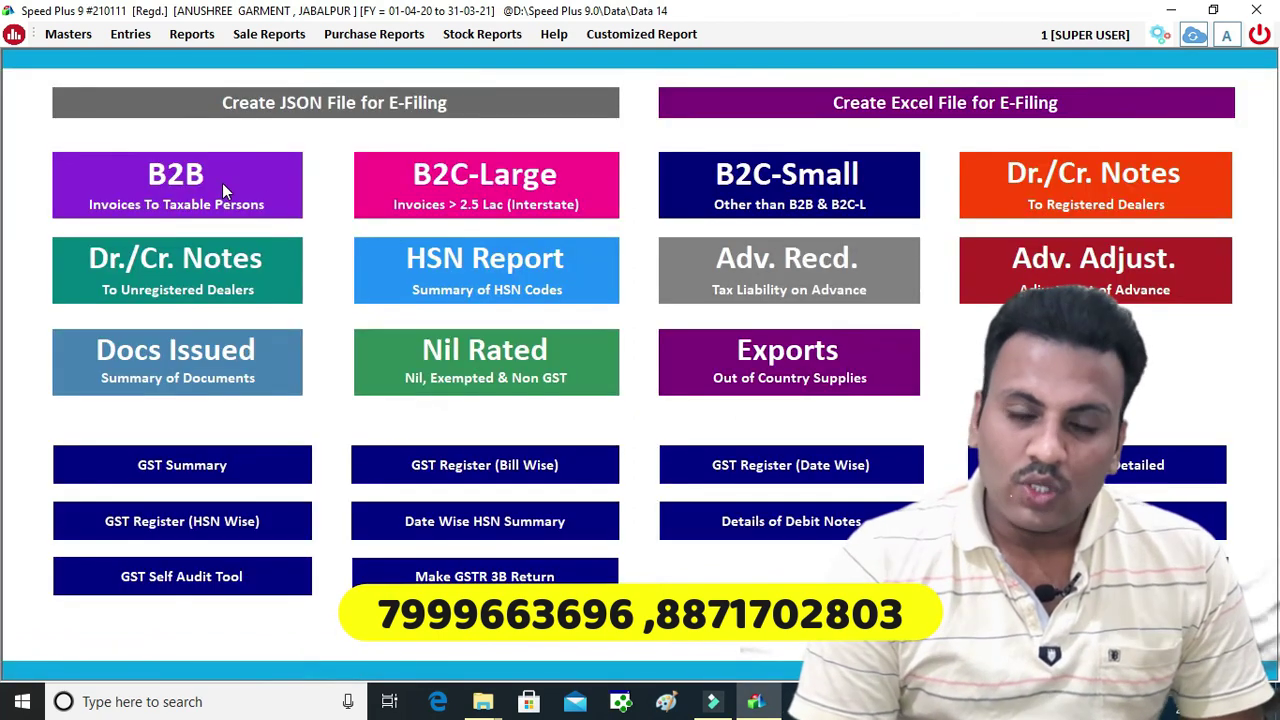
Create the GSTR-1 e-filing Excel file for 20-01-2021 and bring it up in Excel
{"action": "left_click", "coordinate": [882, 112]}
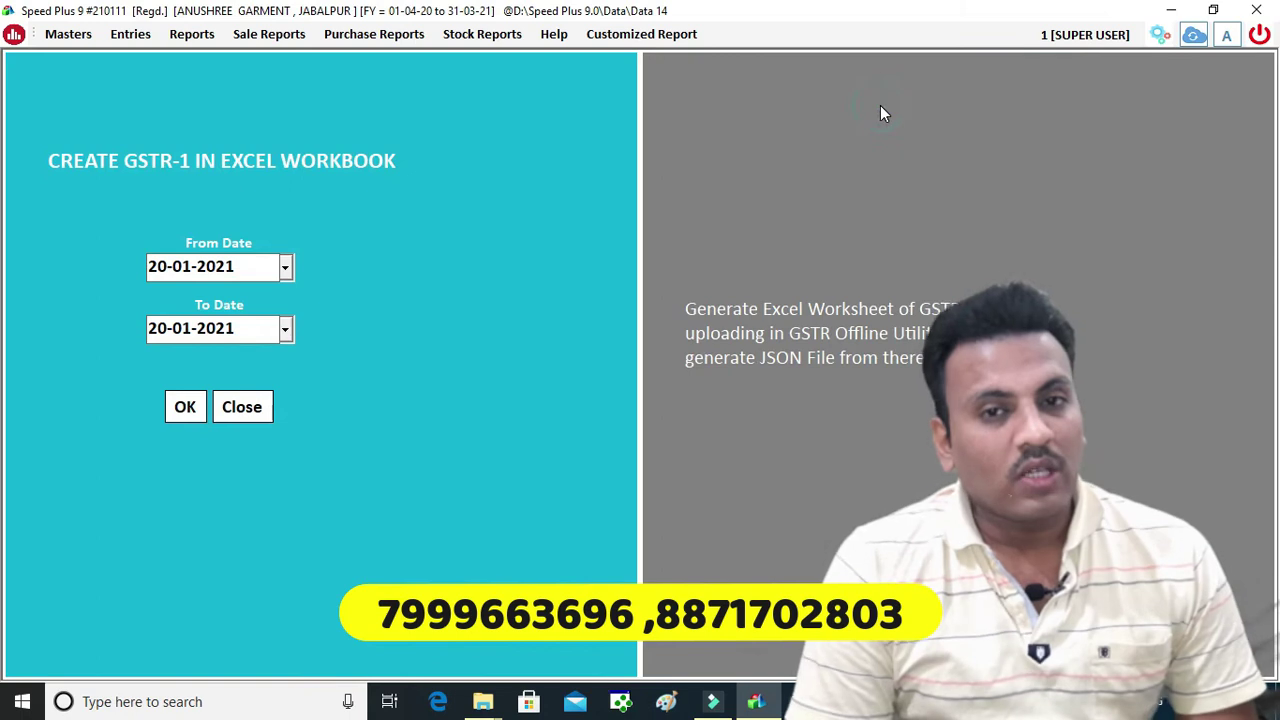
{"action": "left_click", "coordinate": [185, 408]}
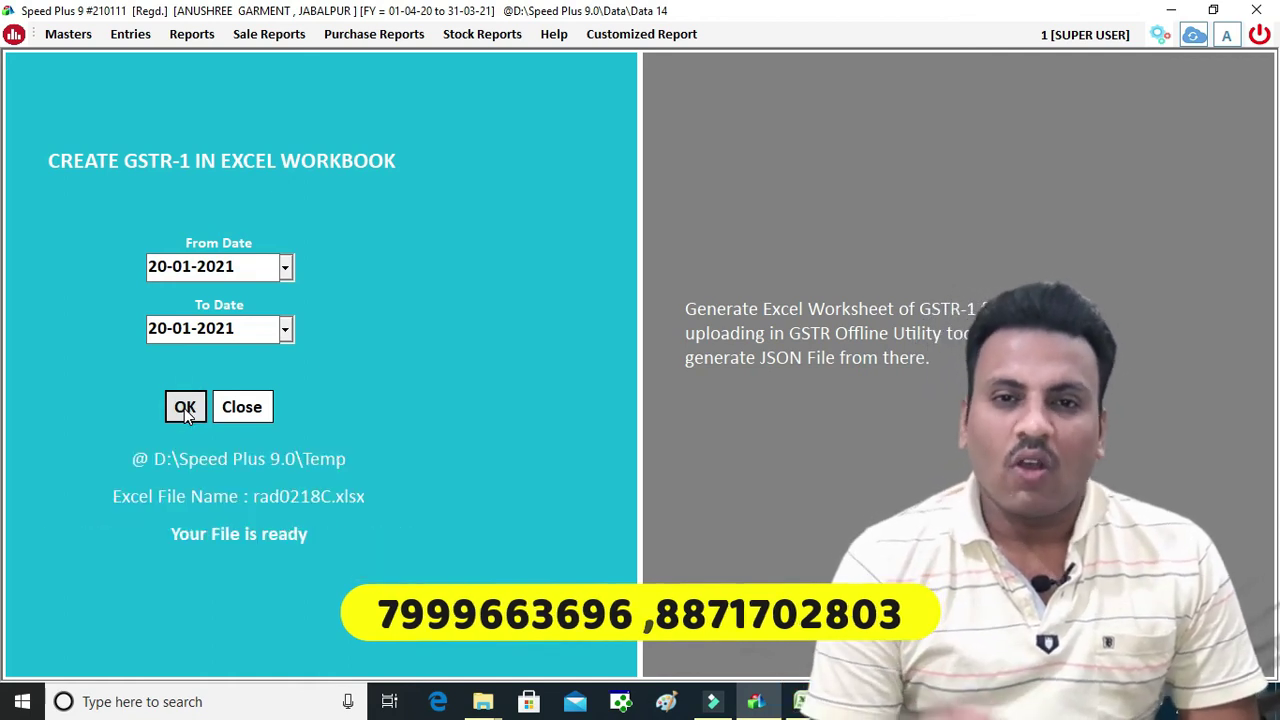
{"action": "left_click", "coordinate": [796, 696]}
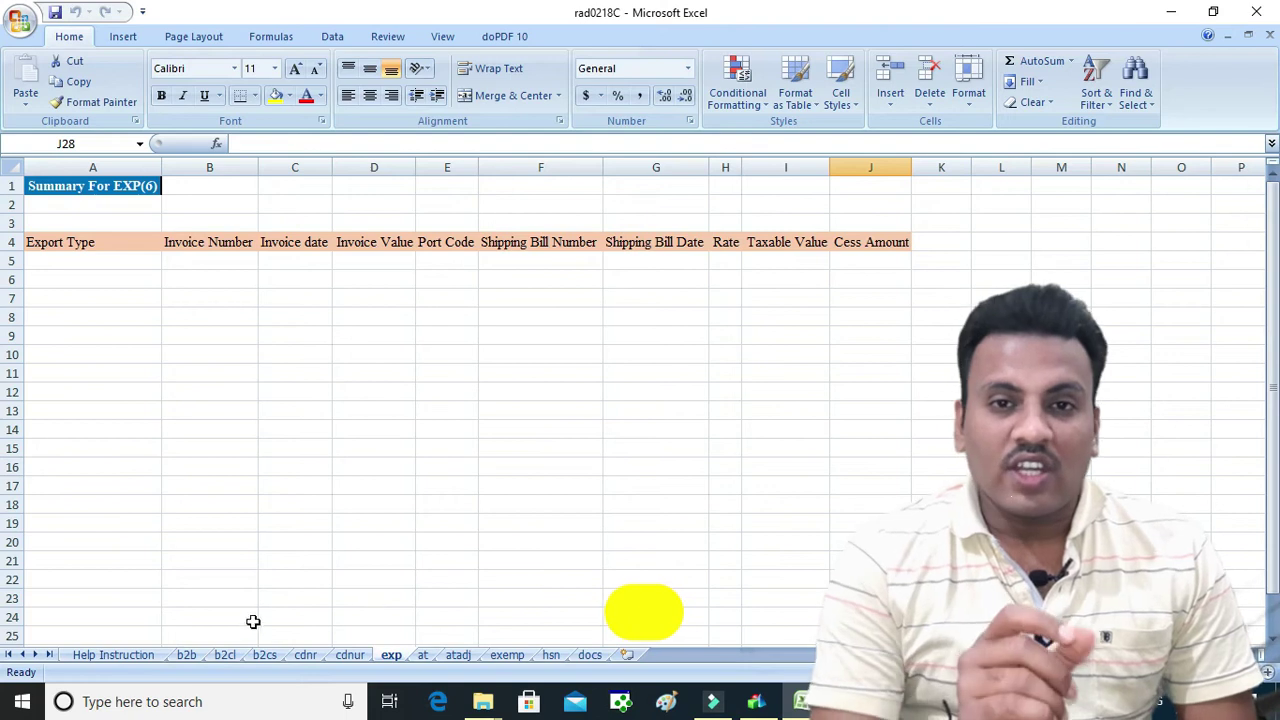
Highlight invoice 4's two b2b rows (taxable 7074.84 and 7493.6), then close Excel without saving
{"action": "left_click", "coordinate": [195, 658]}
{"action": "left_click_drag", "start_coordinate": [212, 300], "coordinate": [1166, 317]}
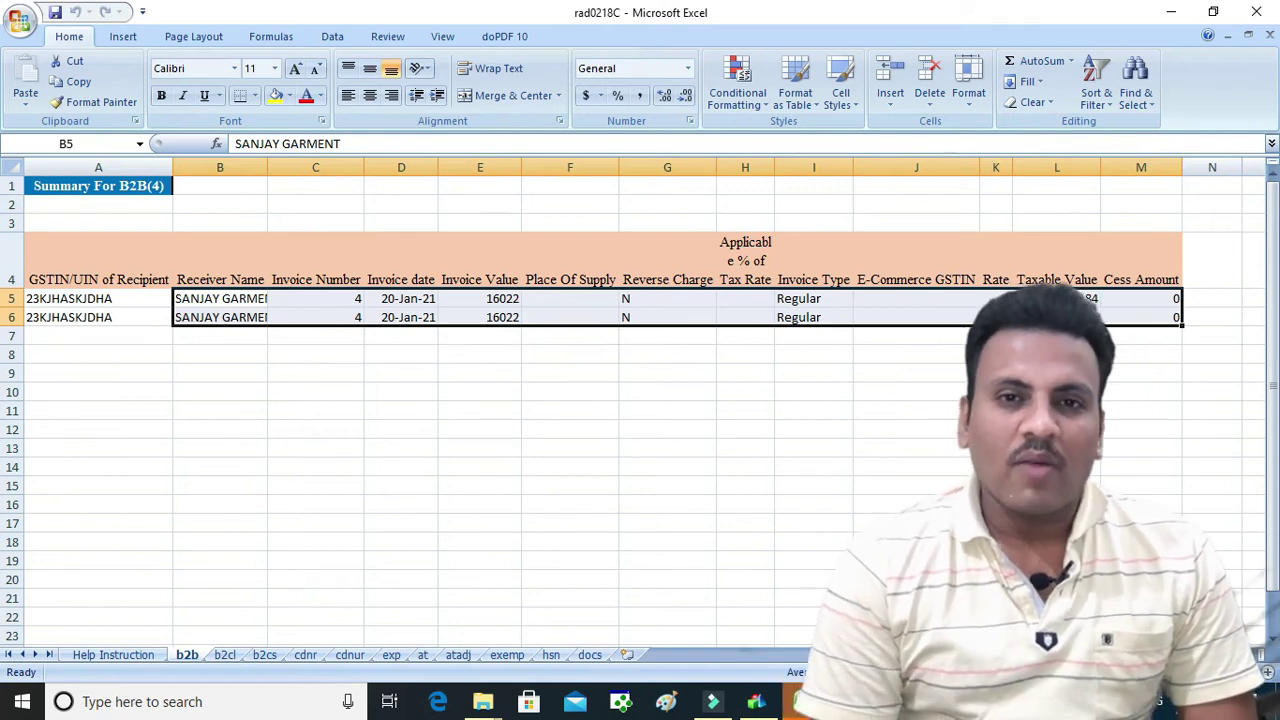
{"action": "left_click", "coordinate": [734, 440]}
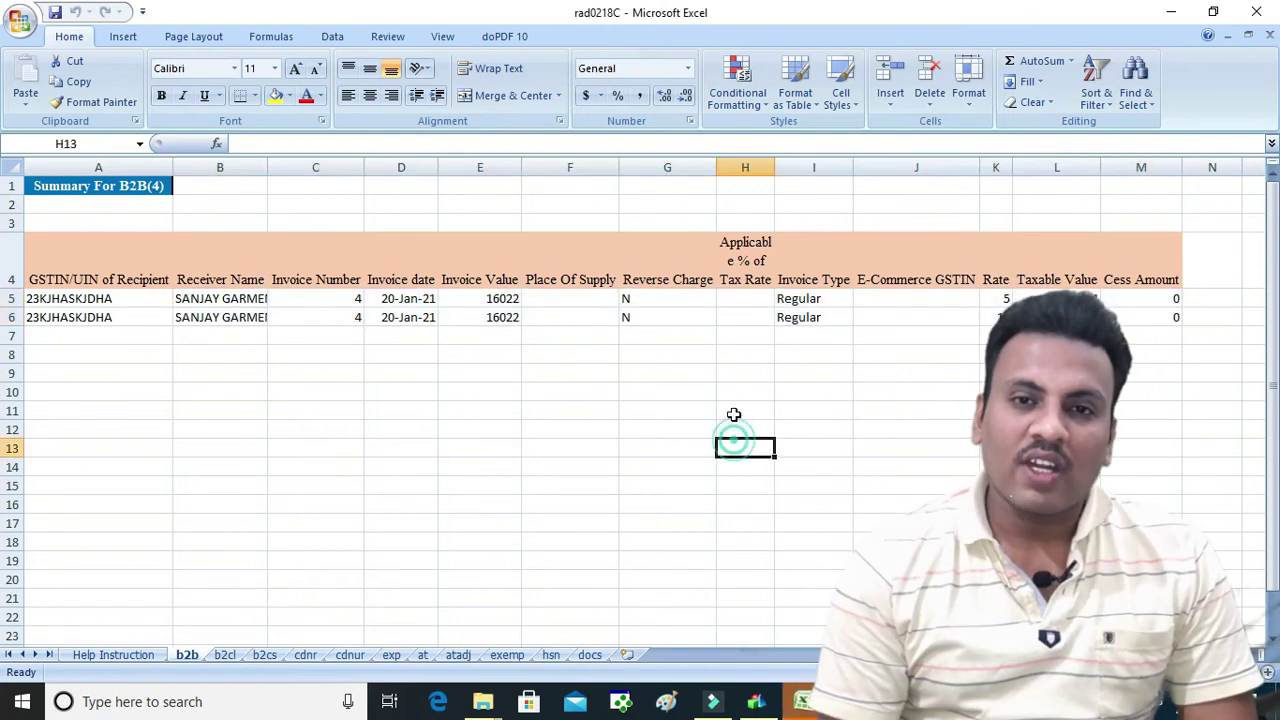
{"action": "left_click", "coordinate": [1256, 12]}
Discard the GSTR-1 workbook, glance at the empty GSTR-3B return, and exit the GST menu
{"action": "left_click", "coordinate": [630, 400]}
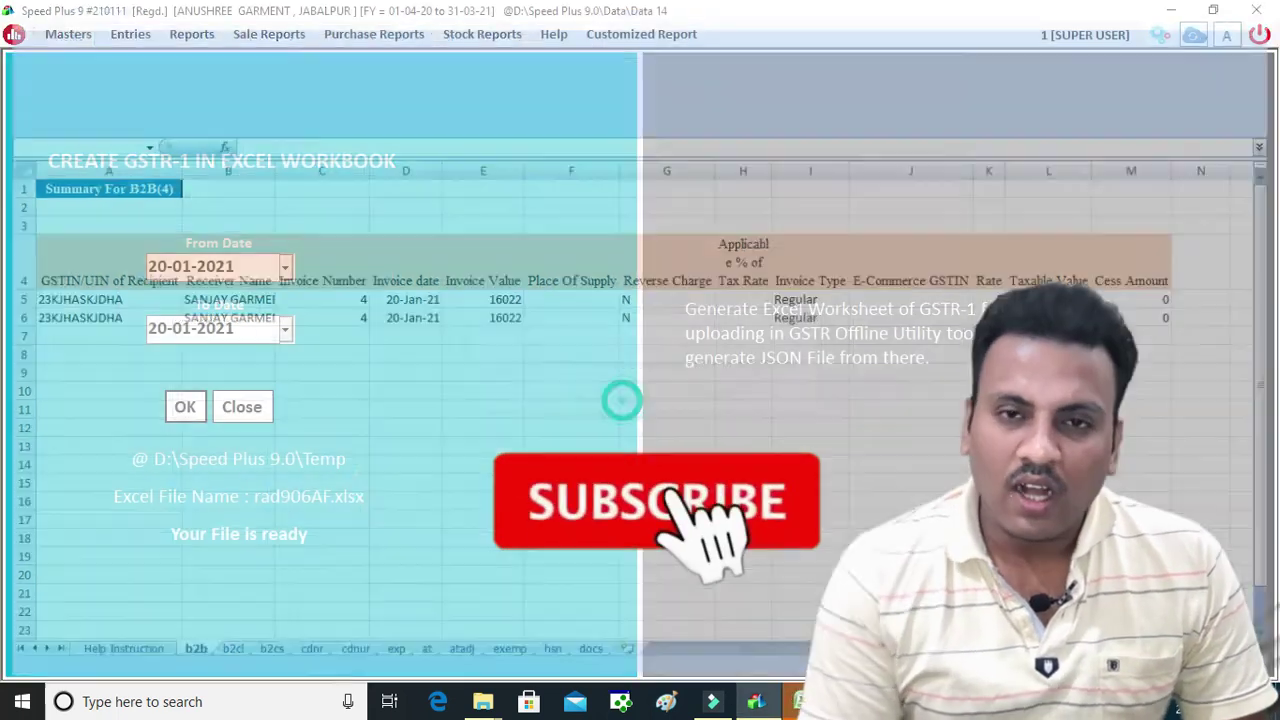
{"action": "left_click", "coordinate": [243, 406]}
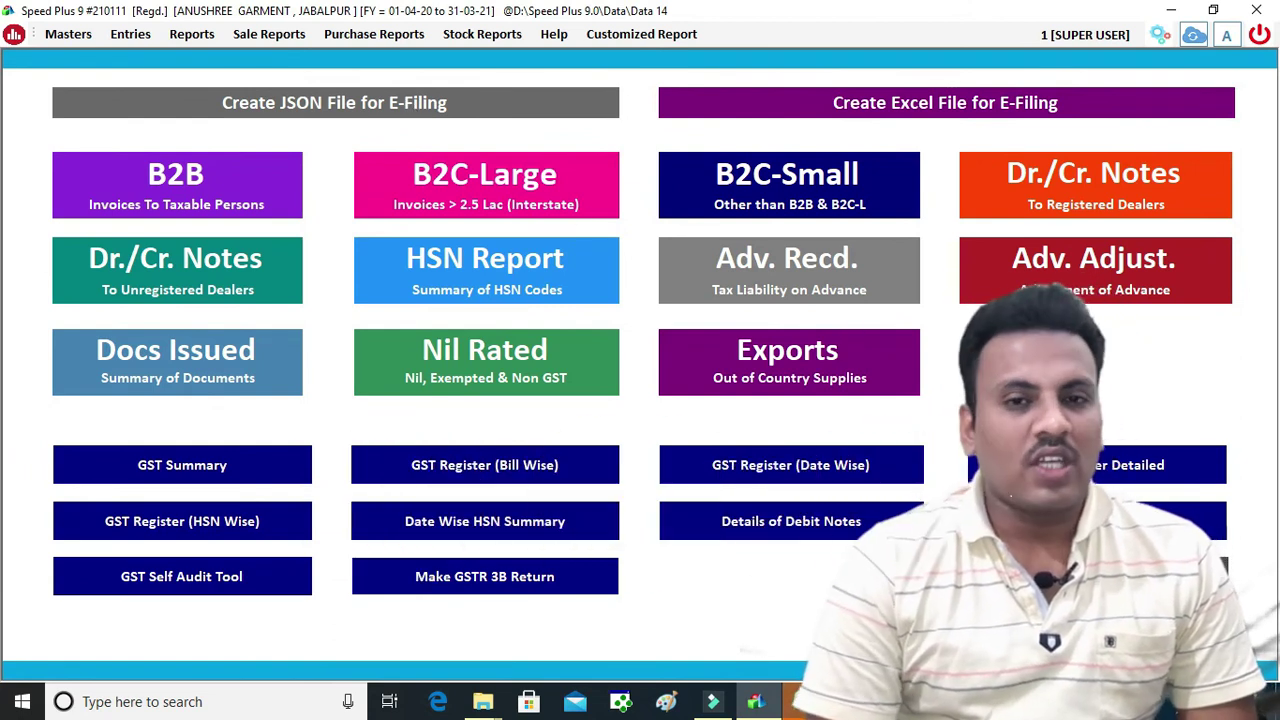
{"action": "left_click", "coordinate": [429, 580]}
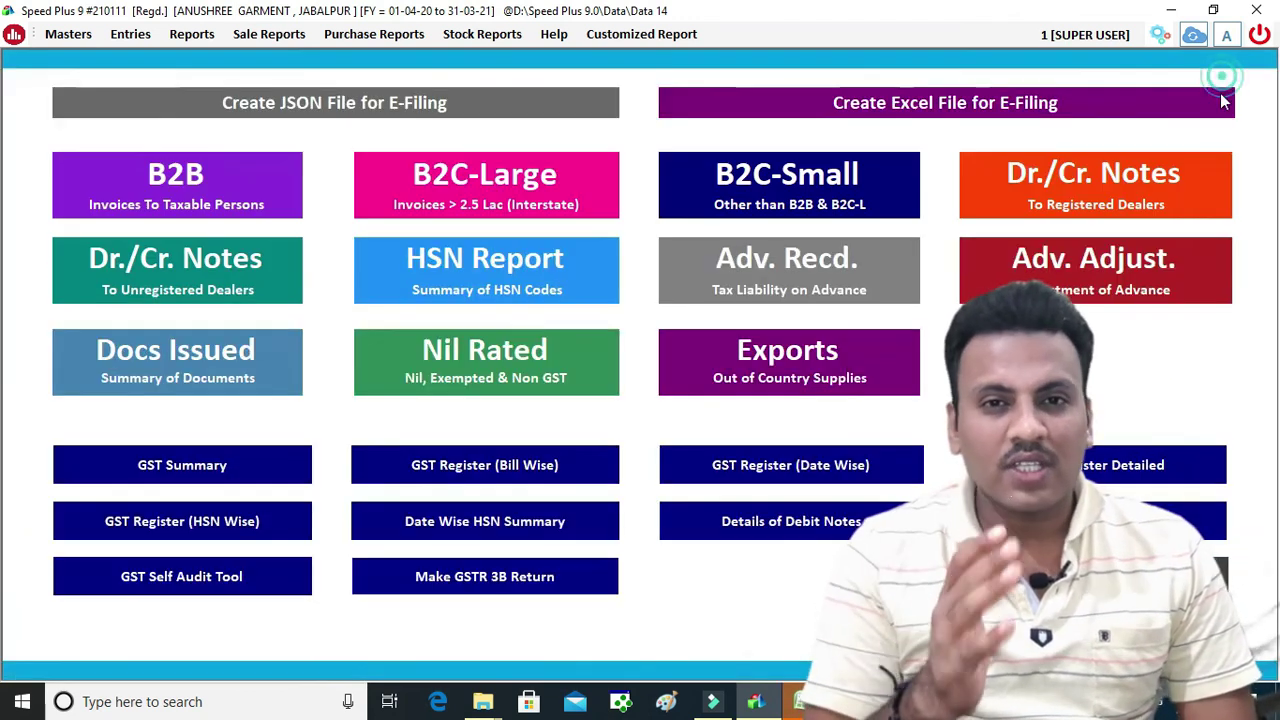
{"action": "left_click", "coordinate": [1220, 80]}
{"action": "key", "text": "Escape"}
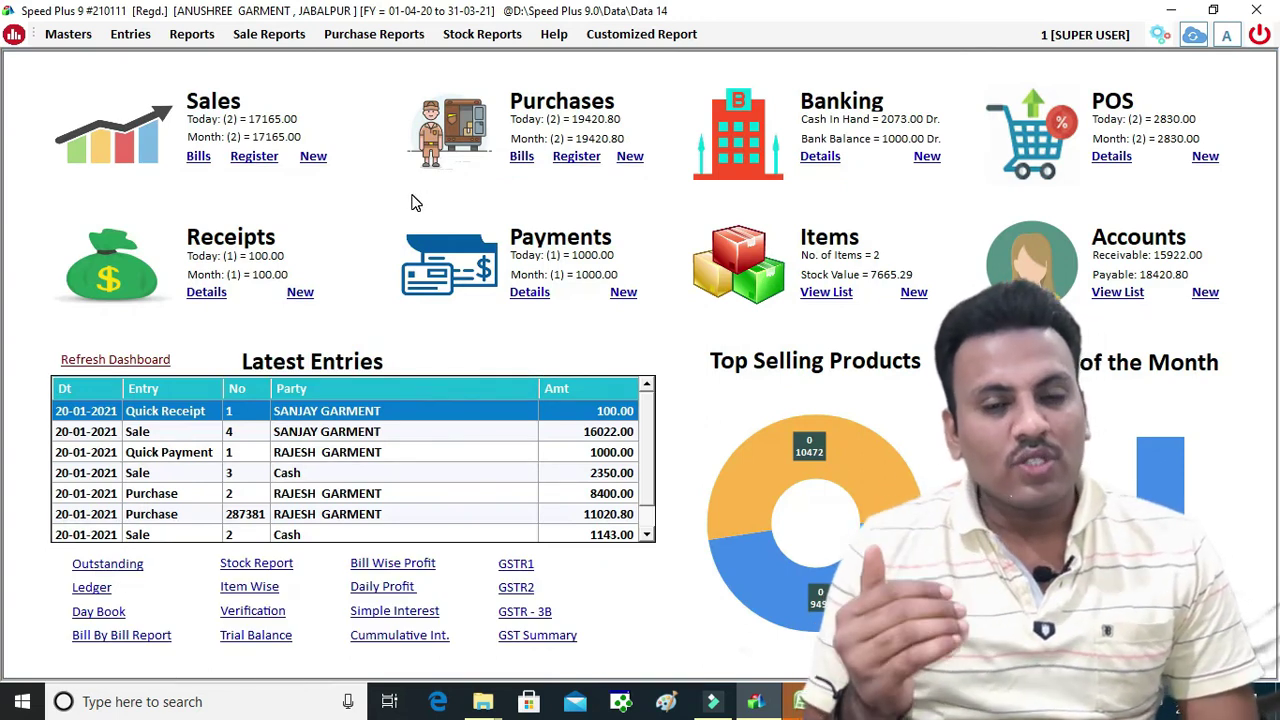
{"action": "left_click", "coordinate": [190, 34]}
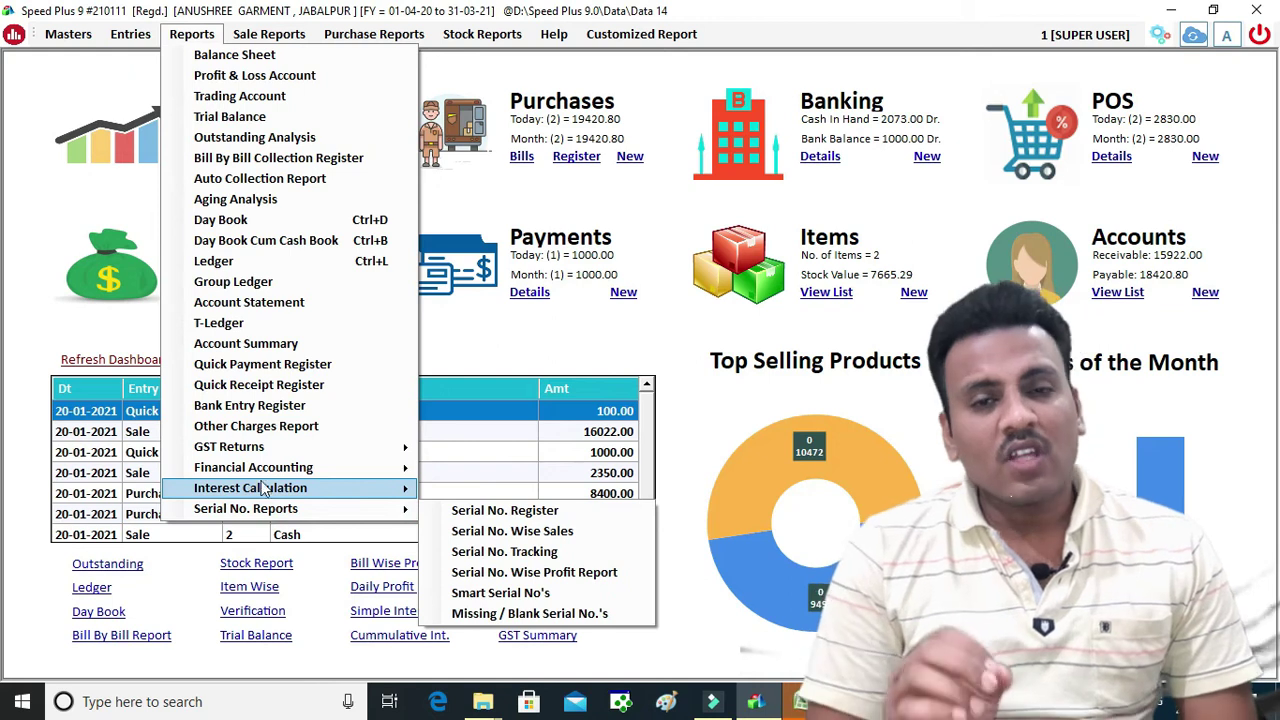
Run the Aging Analysis report for 20-01-2021 and close it
{"action": "mouse_move", "coordinate": [270, 500]}
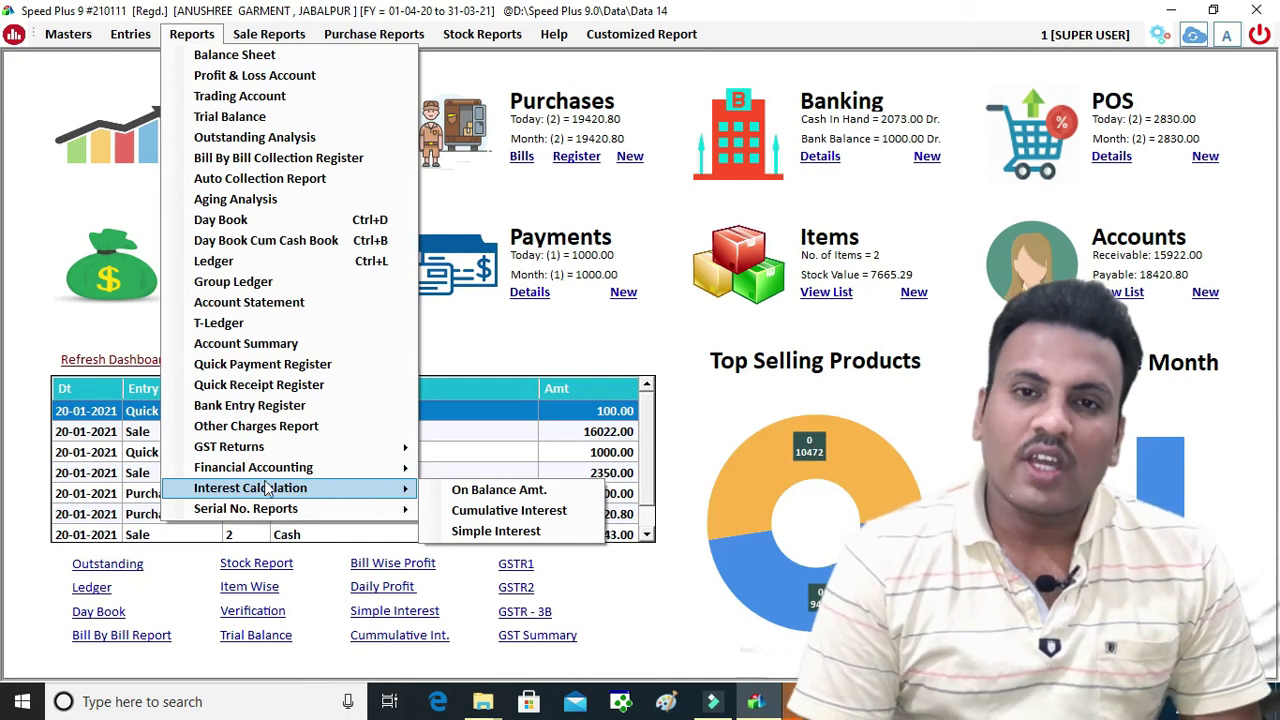
{"action": "left_click", "coordinate": [288, 200]}
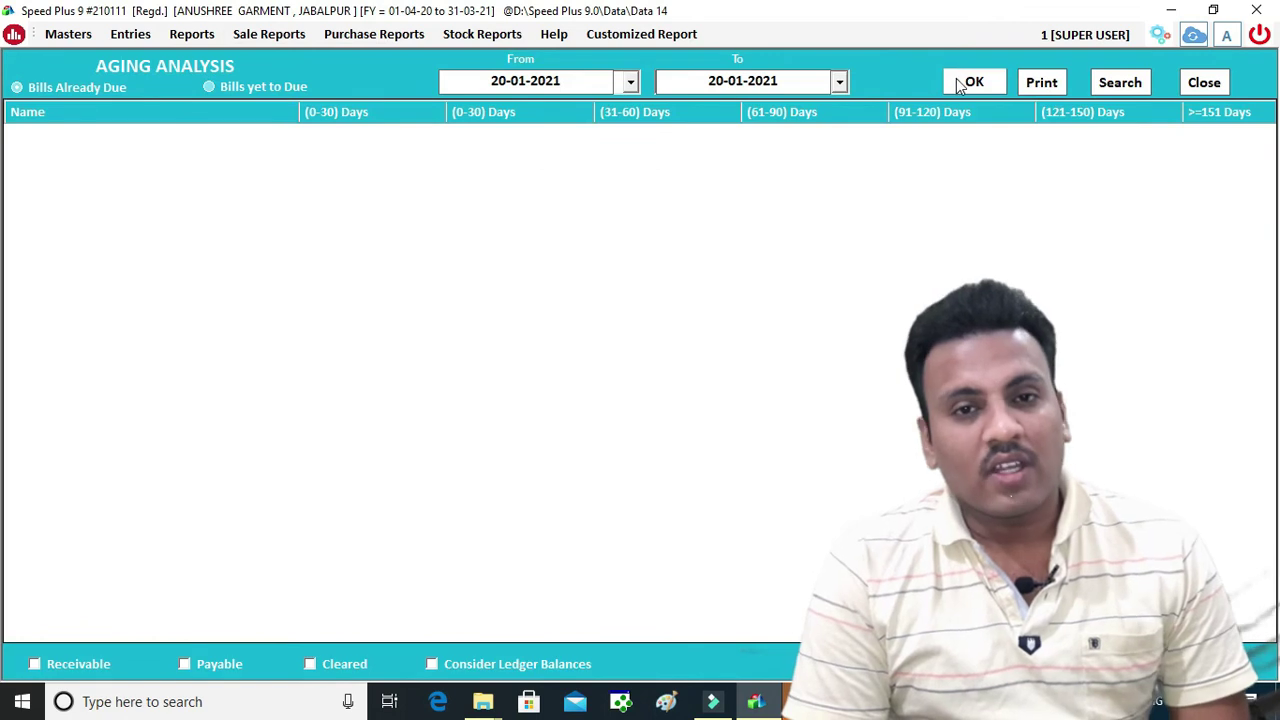
{"action": "left_click", "coordinate": [958, 80]}
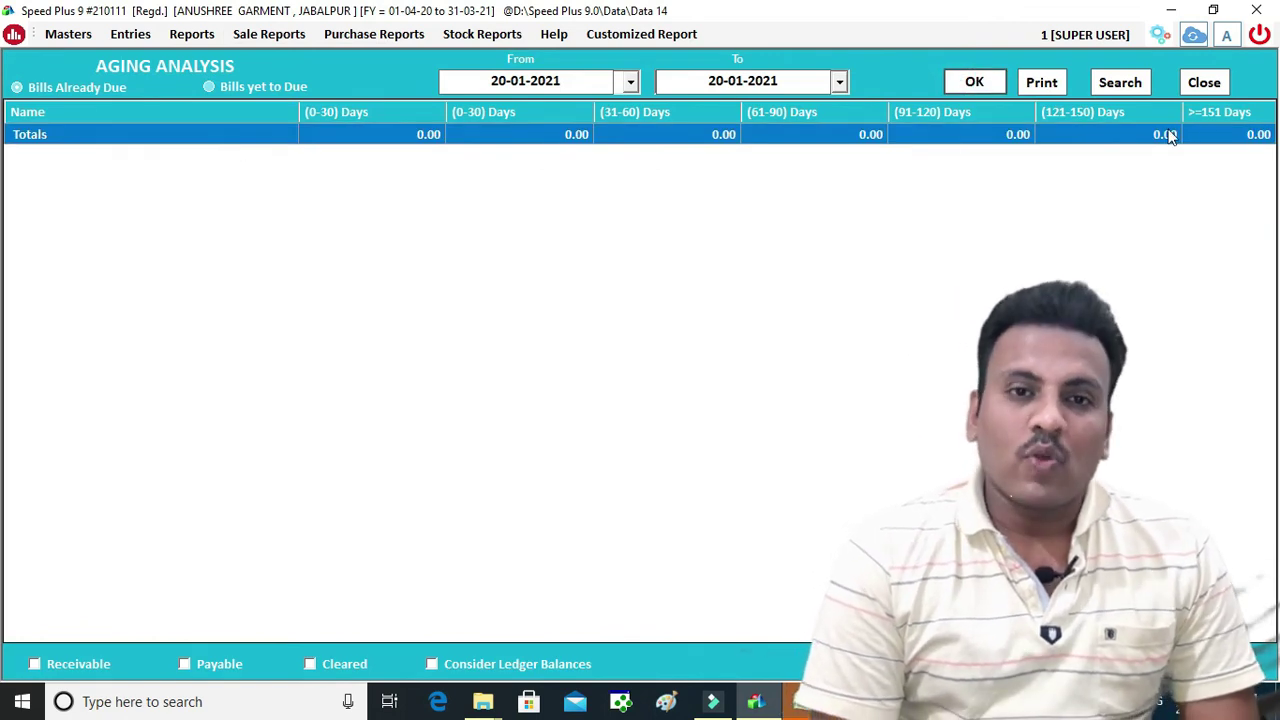
{"action": "left_click", "coordinate": [1204, 82]}
Review the Bill By Bill receivables showing bill 4 at 15922.00 after 100.00 adjusted
{"action": "left_click", "coordinate": [191, 34]}
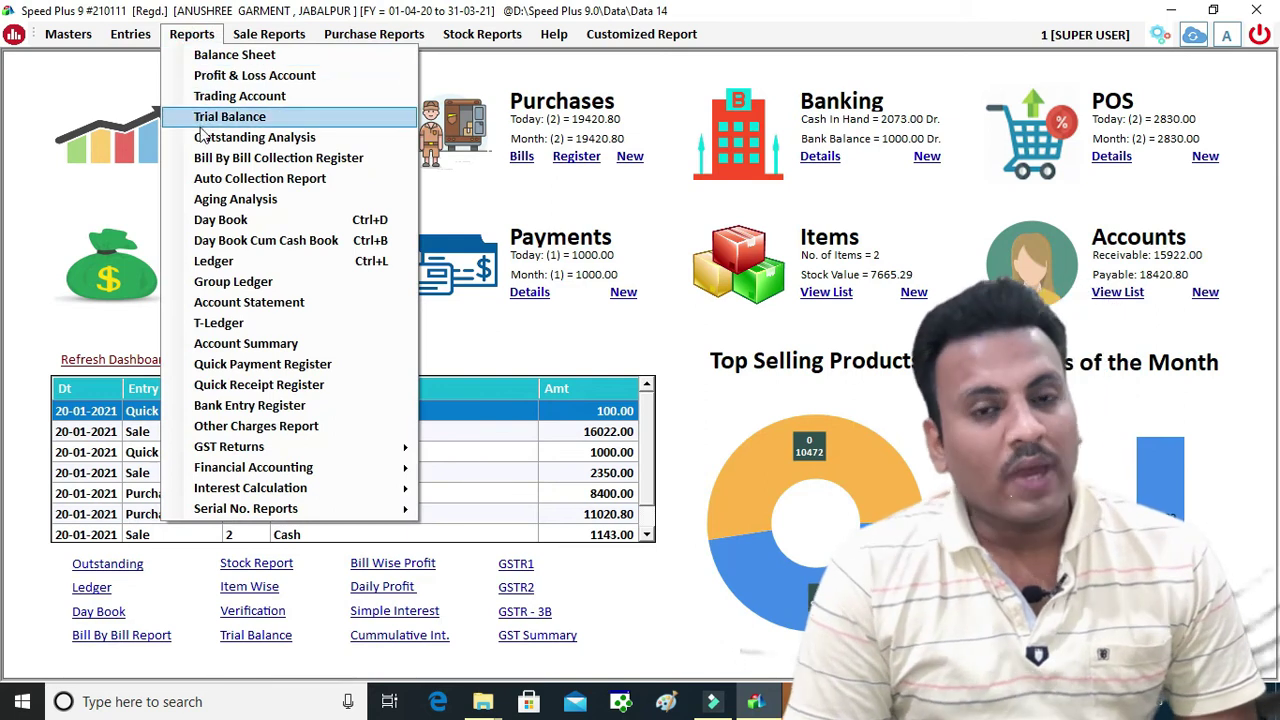
{"action": "left_click", "coordinate": [233, 180]}
{"action": "left_click", "coordinate": [976, 83]}
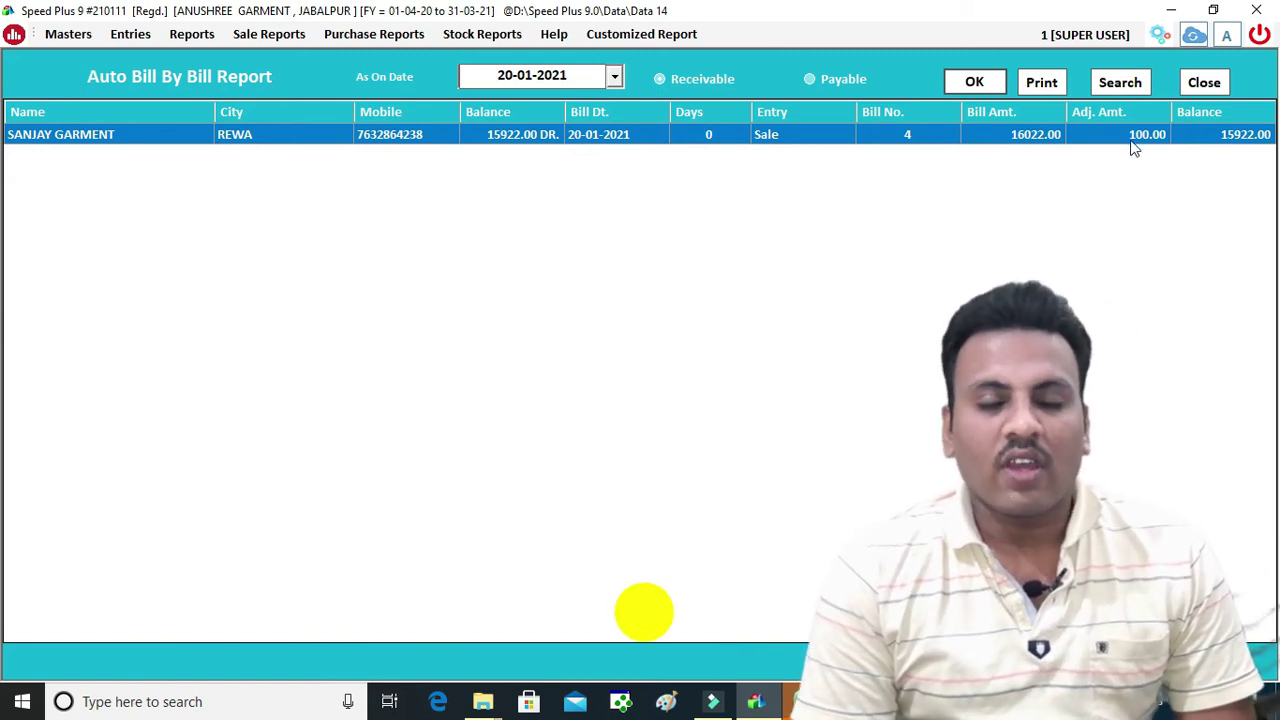
{"action": "left_click", "coordinate": [1199, 86]}
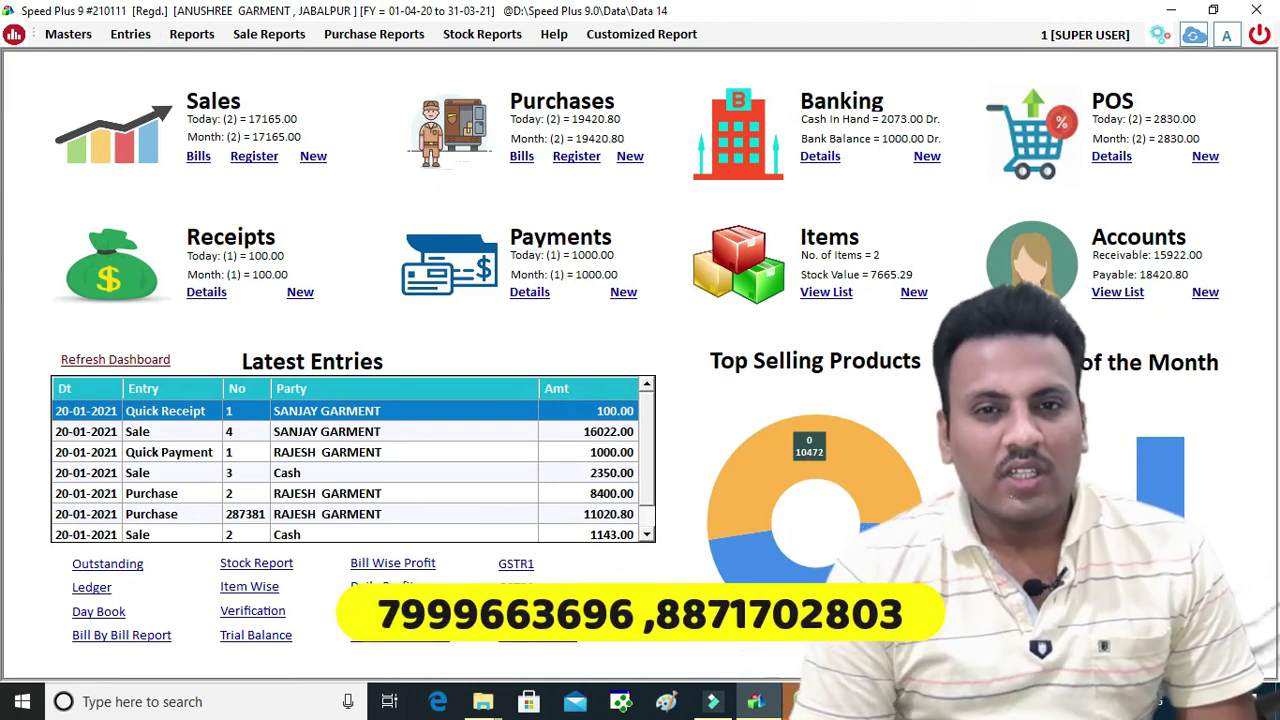
Close the leftover Excel workbook without saving it
{"action": "mouse_move", "coordinate": [790, 692]}
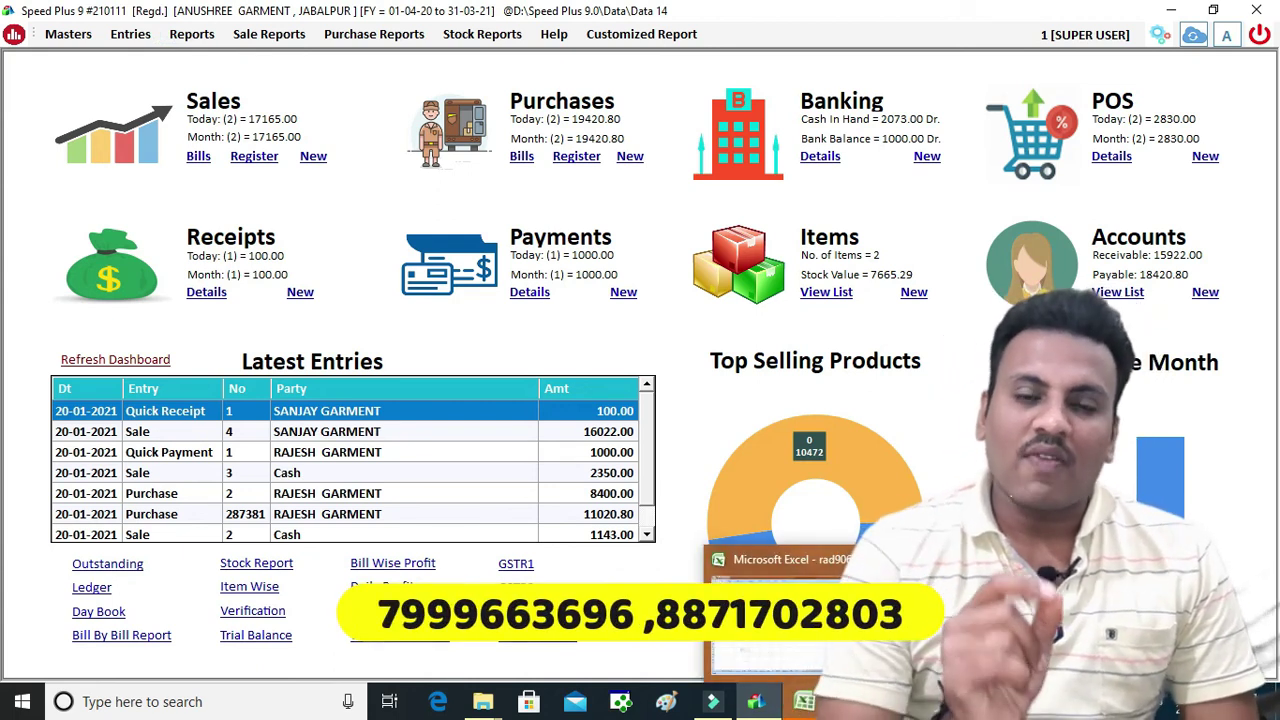
{"action": "left_click", "coordinate": [785, 610]}
{"action": "left_click", "coordinate": [677, 411]}
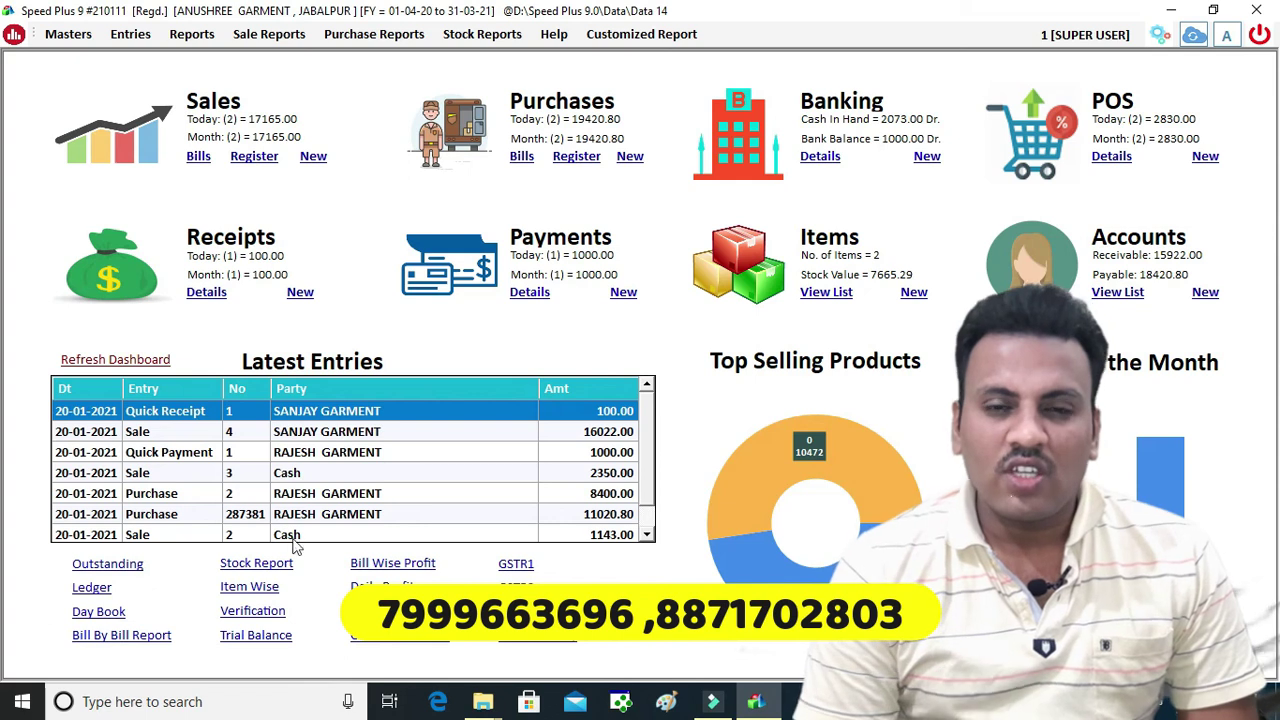
Load the RAJESH GARMENT ledger for 20-01-2021 by searching 'RA' in Account
{"action": "left_click", "coordinate": [92, 587]}
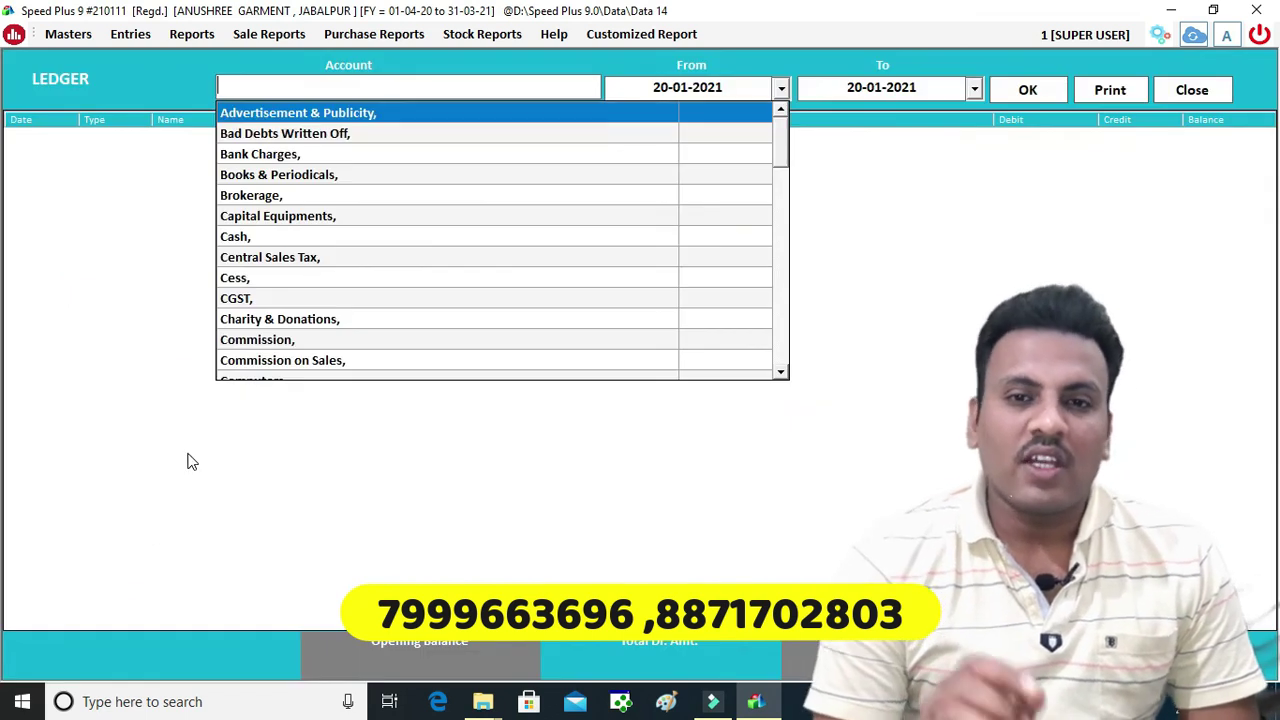
{"action": "type", "text": "RA"}
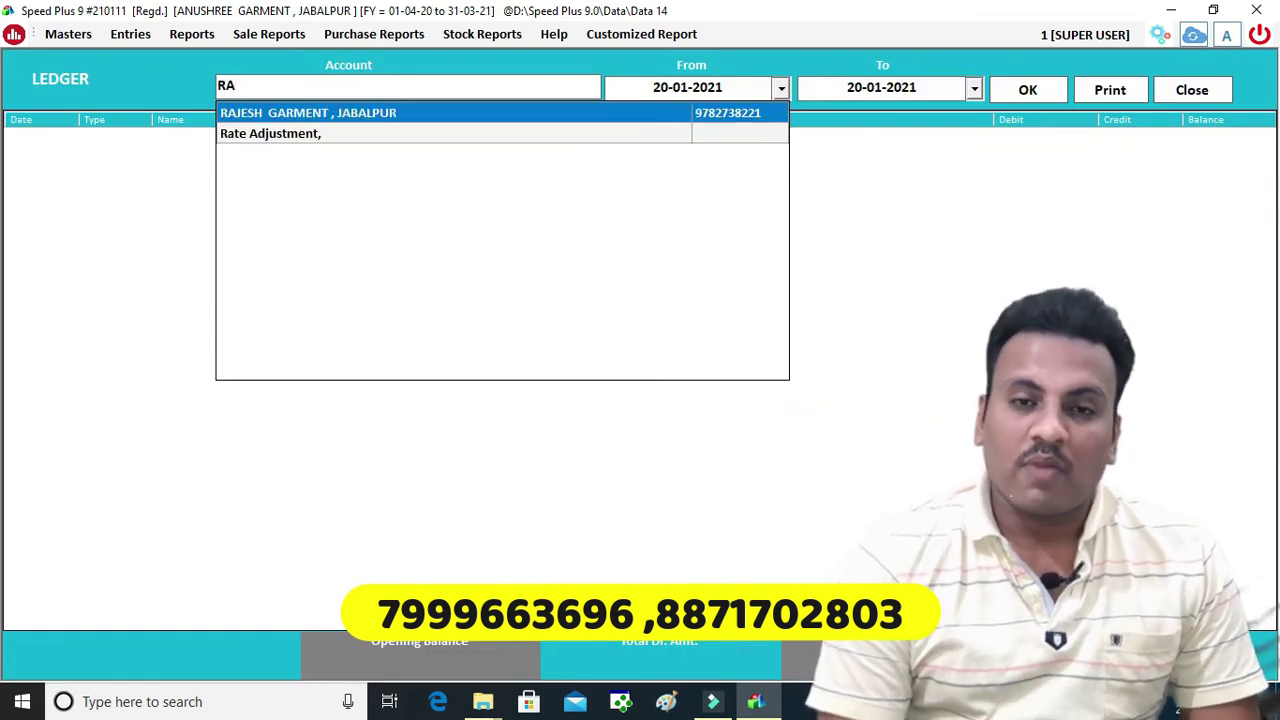
{"action": "key", "text": "Return"}
{"action": "key", "text": "Return"}
{"action": "key", "text": "Return"}
{"action": "key", "text": "Return"}
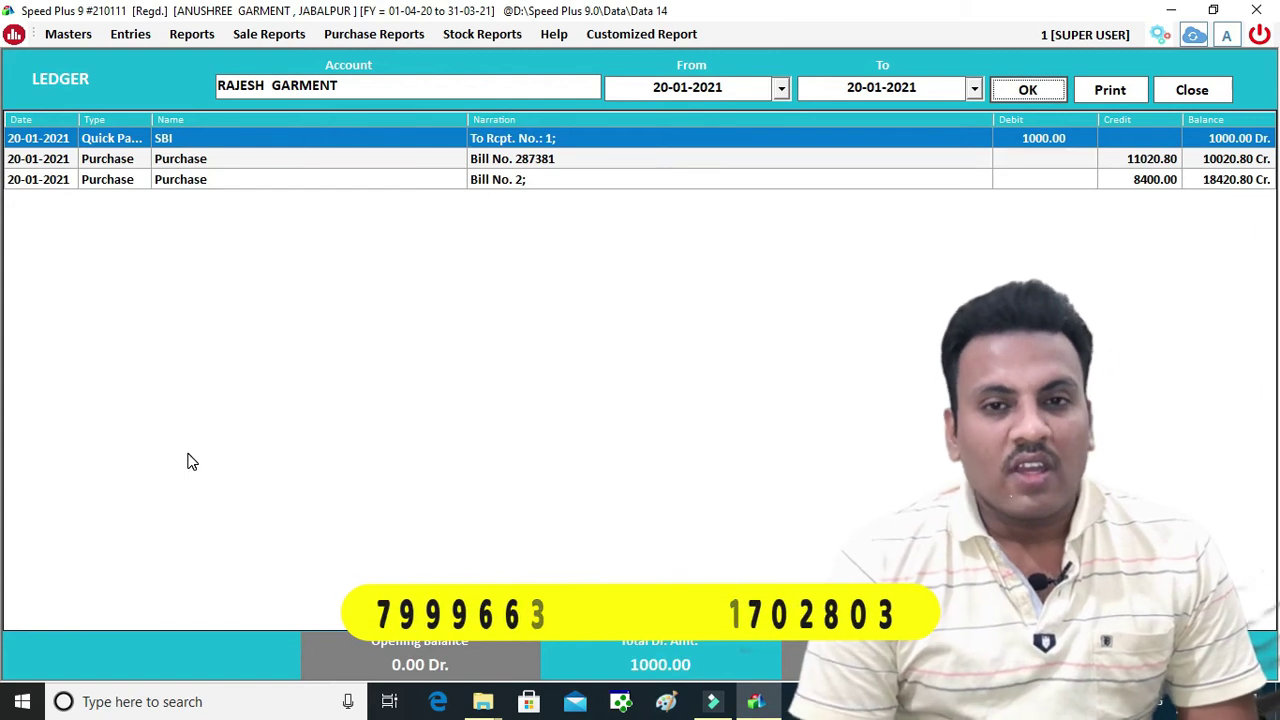